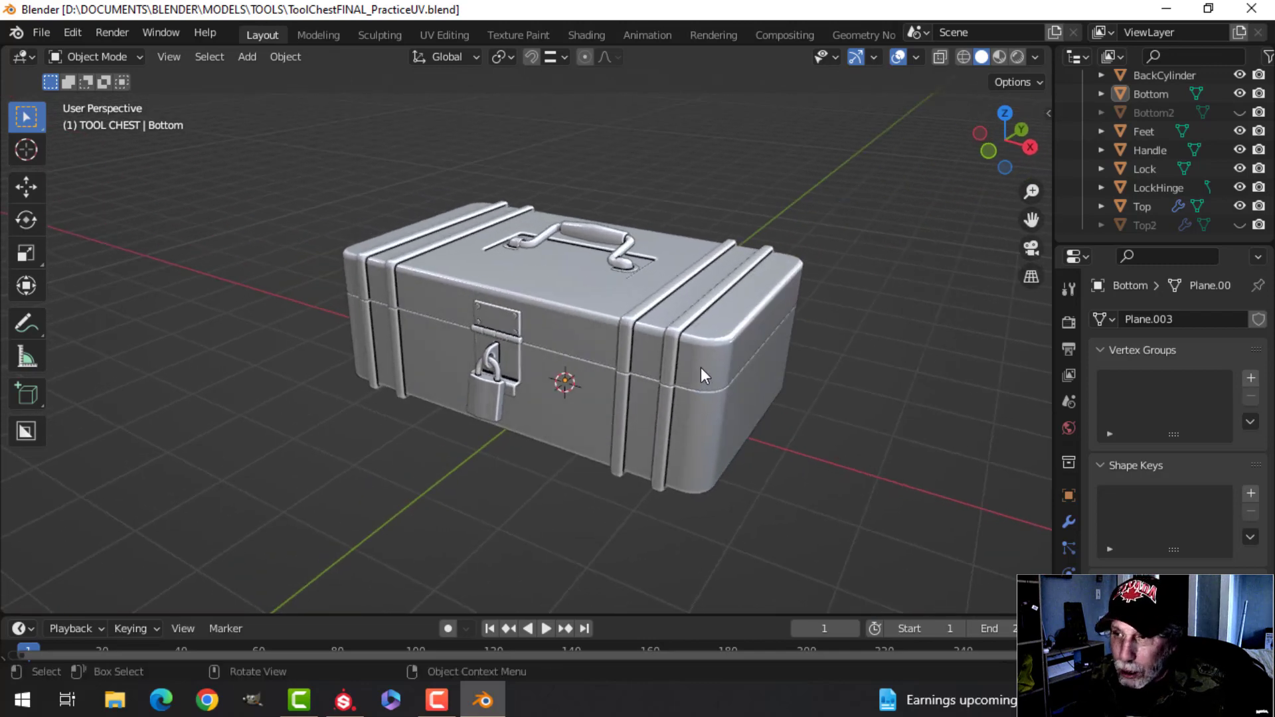
Hide the padlock on the chest's front and inspect the hinge and latch behind it.
{"action": "scroll", "coordinate": [702, 369], "scroll_direction": "up", "scroll_amount": 2}
{"action": "scroll", "coordinate": [794, 348], "scroll_direction": "down", "scroll_amount": 1}
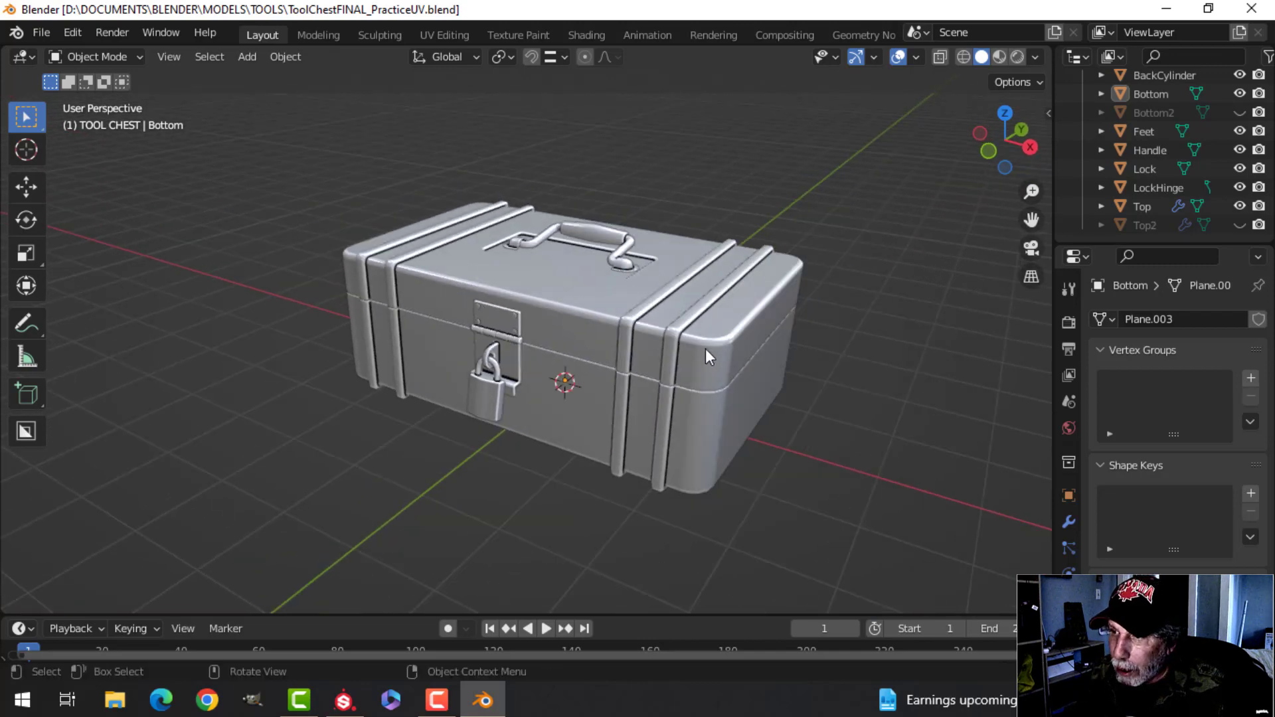
{"action": "scroll", "coordinate": [774, 356], "scroll_direction": "up", "scroll_amount": 3}
{"action": "middle_click_drag", "start_coordinate": [698, 362], "coordinate": [439, 274]}
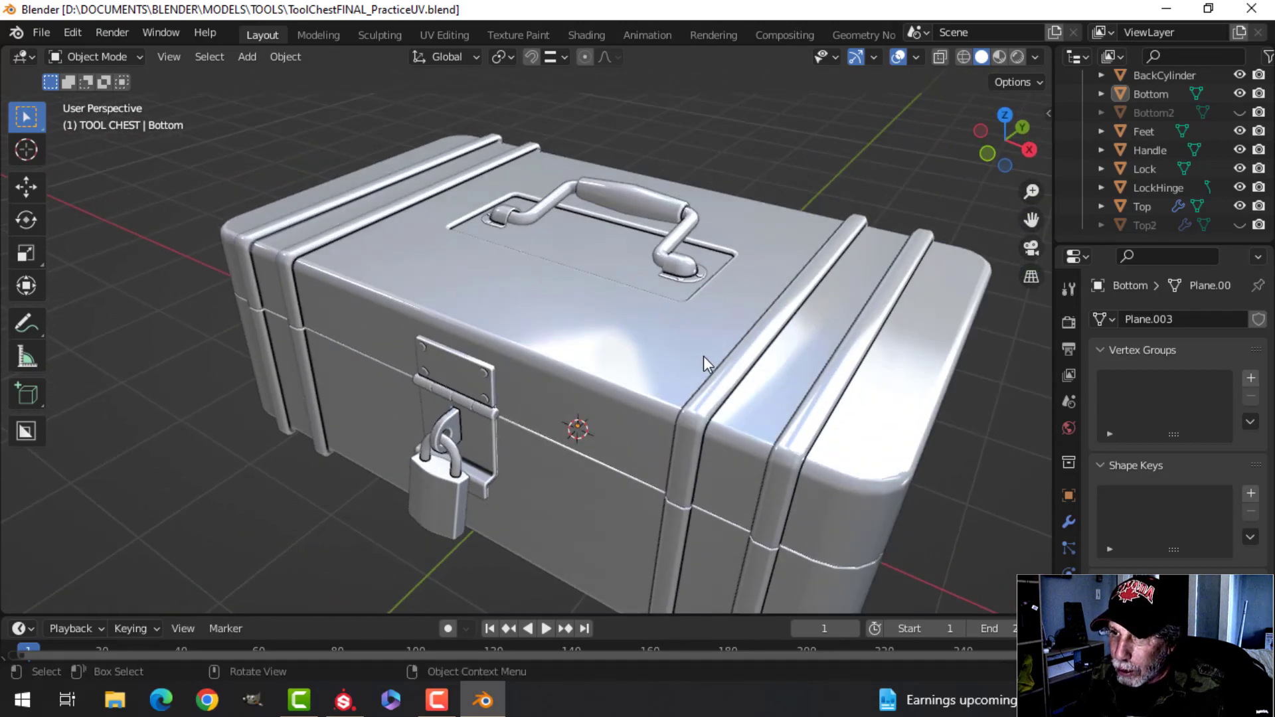
{"action": "scroll", "coordinate": [704, 356], "scroll_direction": "down", "scroll_amount": 2}
{"action": "middle_click_drag", "start_coordinate": [627, 364], "coordinate": [605, 393]}
{"action": "scroll", "coordinate": [604, 393], "scroll_direction": "up", "scroll_amount": 2}
{"action": "left_click", "coordinate": [557, 444]}
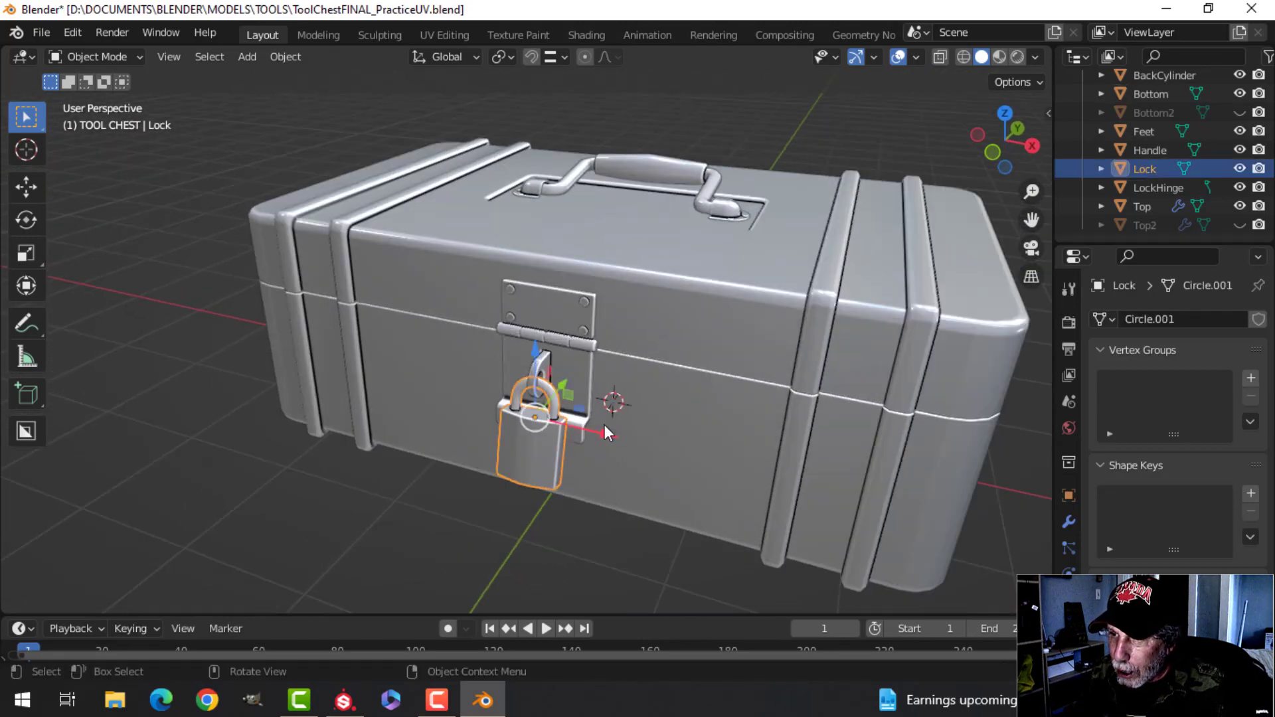
{"action": "key", "text": "h"}
{"action": "scroll", "coordinate": [626, 422], "scroll_direction": "up", "scroll_amount": 2}
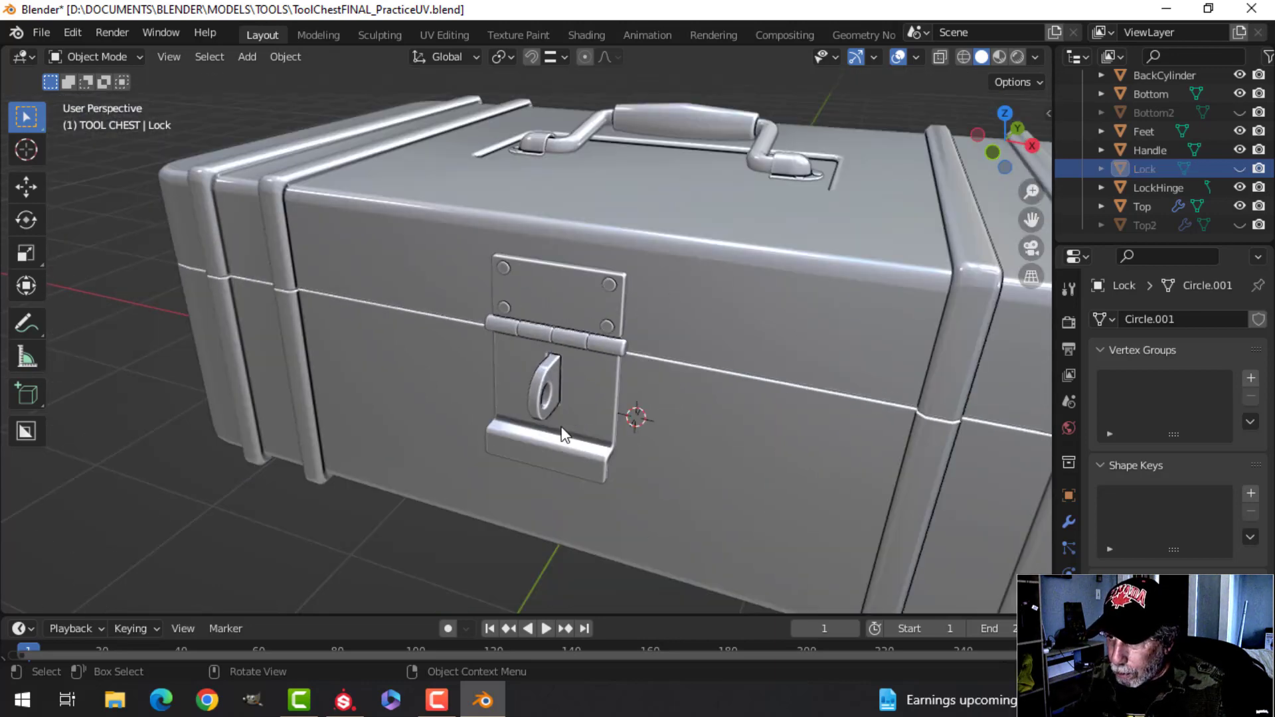
{"action": "scroll", "coordinate": [668, 404], "scroll_direction": "down", "scroll_amount": 3}
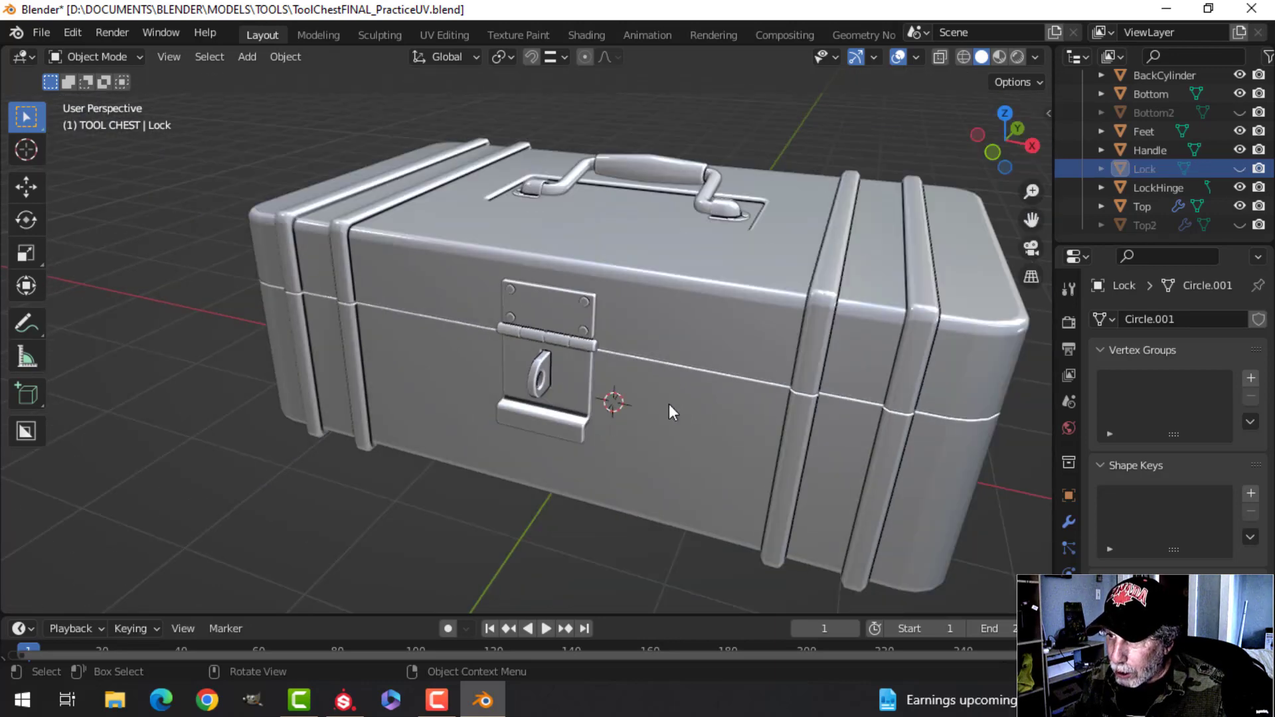
{"action": "middle_click_drag", "start_coordinate": [668, 404], "coordinate": [617, 345]}
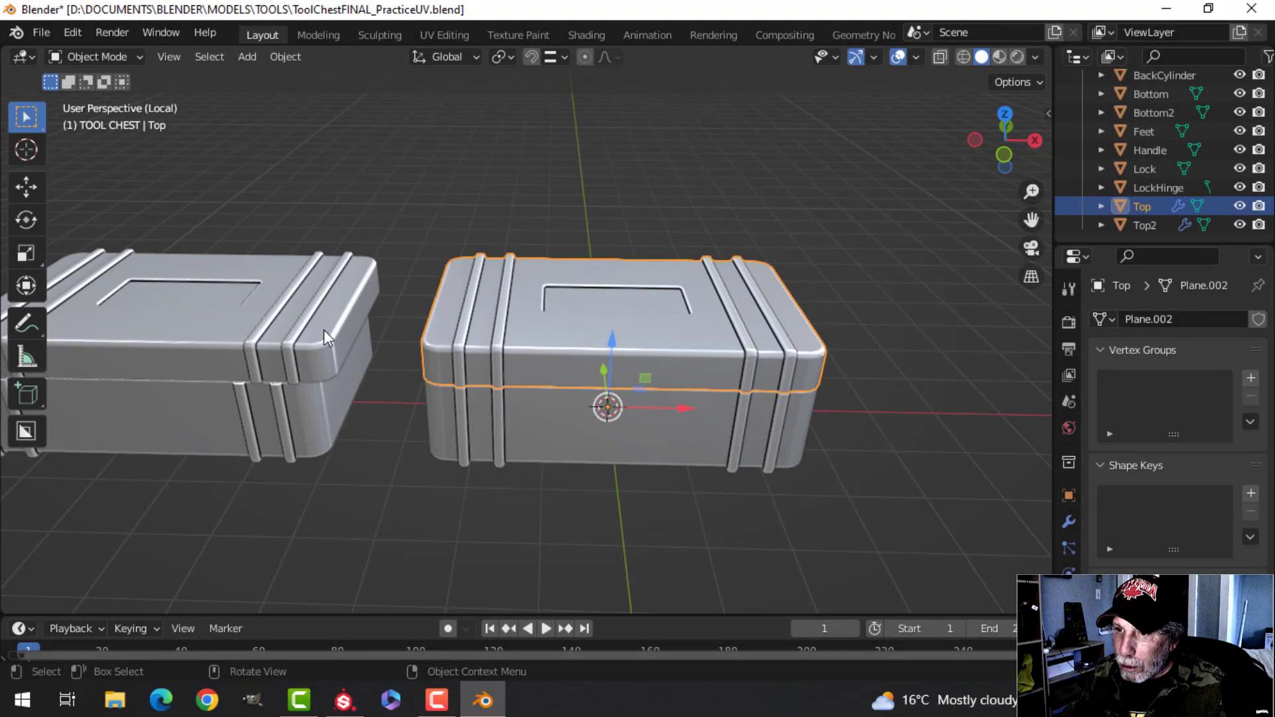
Enter Edit Mode on both lids, Top and Top2, together and deselect all their geometry.
{"action": "left_click", "coordinate": [326, 334], "text": "shift"}
{"action": "key", "text": "Tab"}
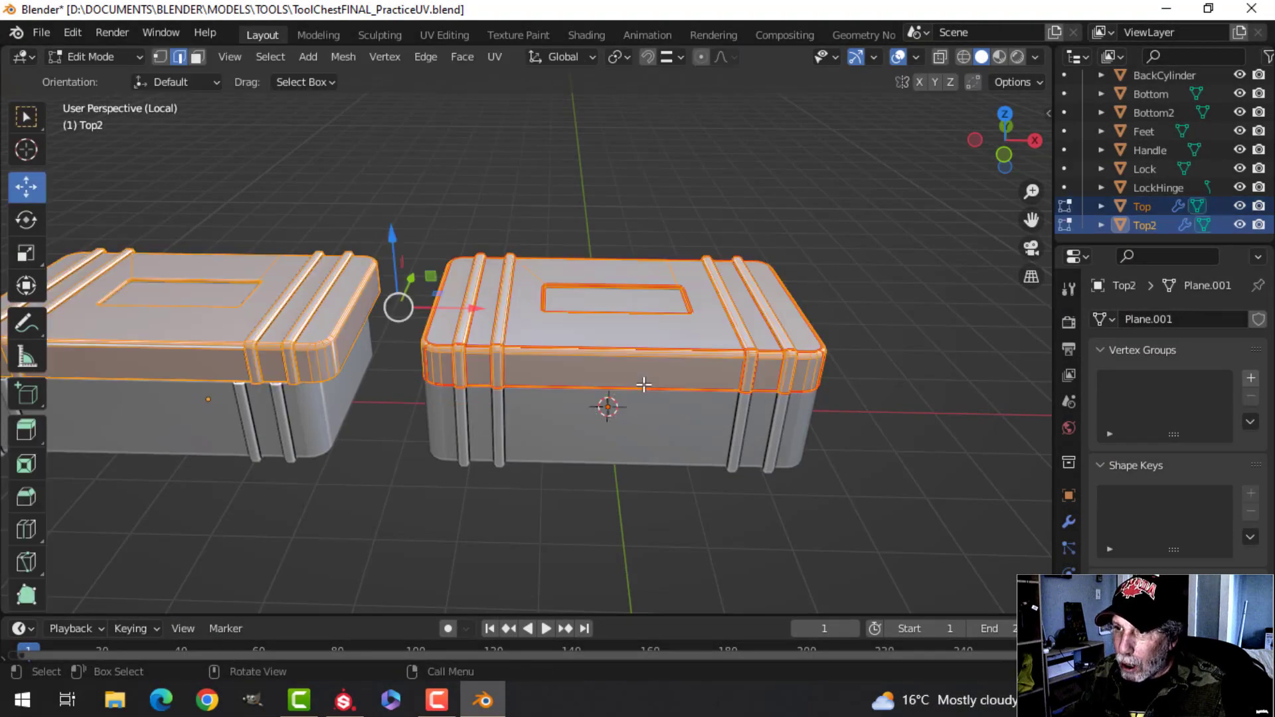
{"action": "scroll", "coordinate": [638, 379], "scroll_direction": "up", "scroll_amount": 2}
{"action": "key", "text": "alt+a"}
{"action": "middle_click_drag", "start_coordinate": [652, 376], "coordinate": [614, 292]}
{"action": "scroll", "coordinate": [534, 381], "scroll_direction": "down", "scroll_amount": 2}
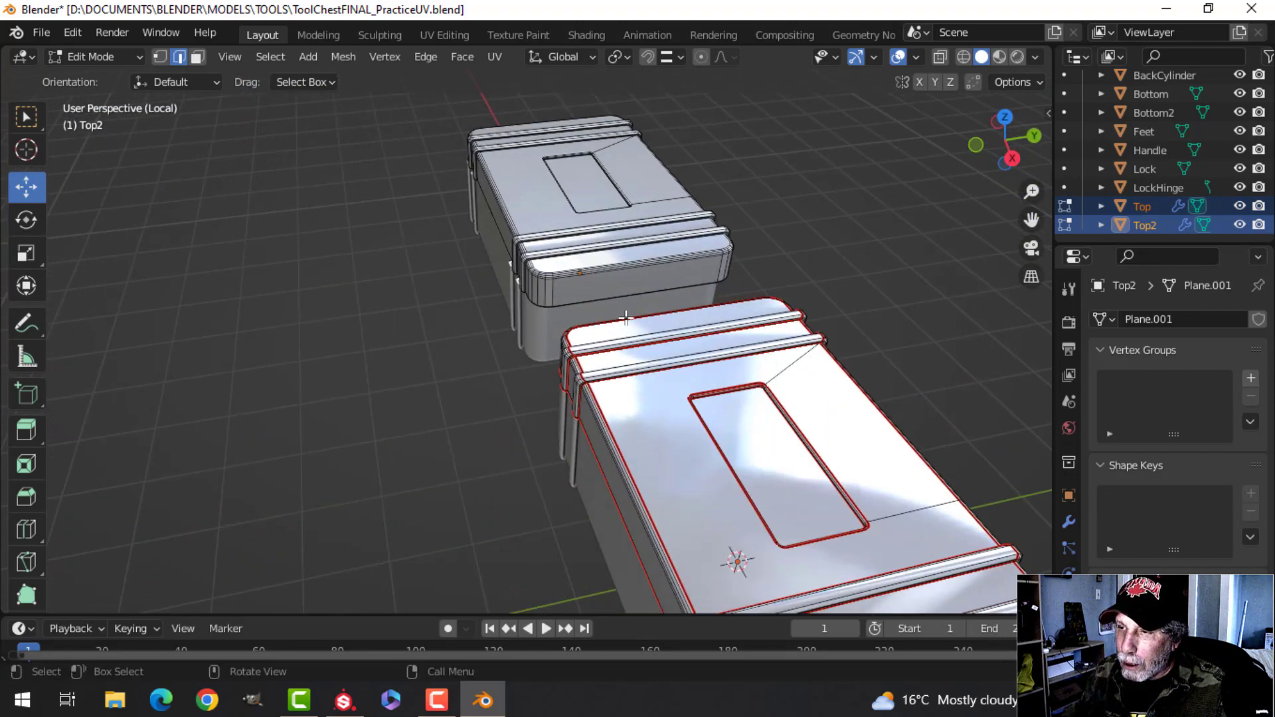
Clear the seams from the vertical corner edges of the Top lid and return to Object Mode.
{"action": "scroll", "coordinate": [625, 317], "scroll_direction": "down", "scroll_amount": 3}
{"action": "middle_click_drag", "start_coordinate": [668, 488], "coordinate": [674, 397]}
{"action": "scroll", "coordinate": [626, 341], "scroll_direction": "up", "scroll_amount": 5}
{"action": "scroll", "coordinate": [677, 397], "scroll_direction": "up", "scroll_amount": 1}
{"action": "middle_click_drag", "start_coordinate": [786, 418], "coordinate": [708, 378], "text": "shift"}
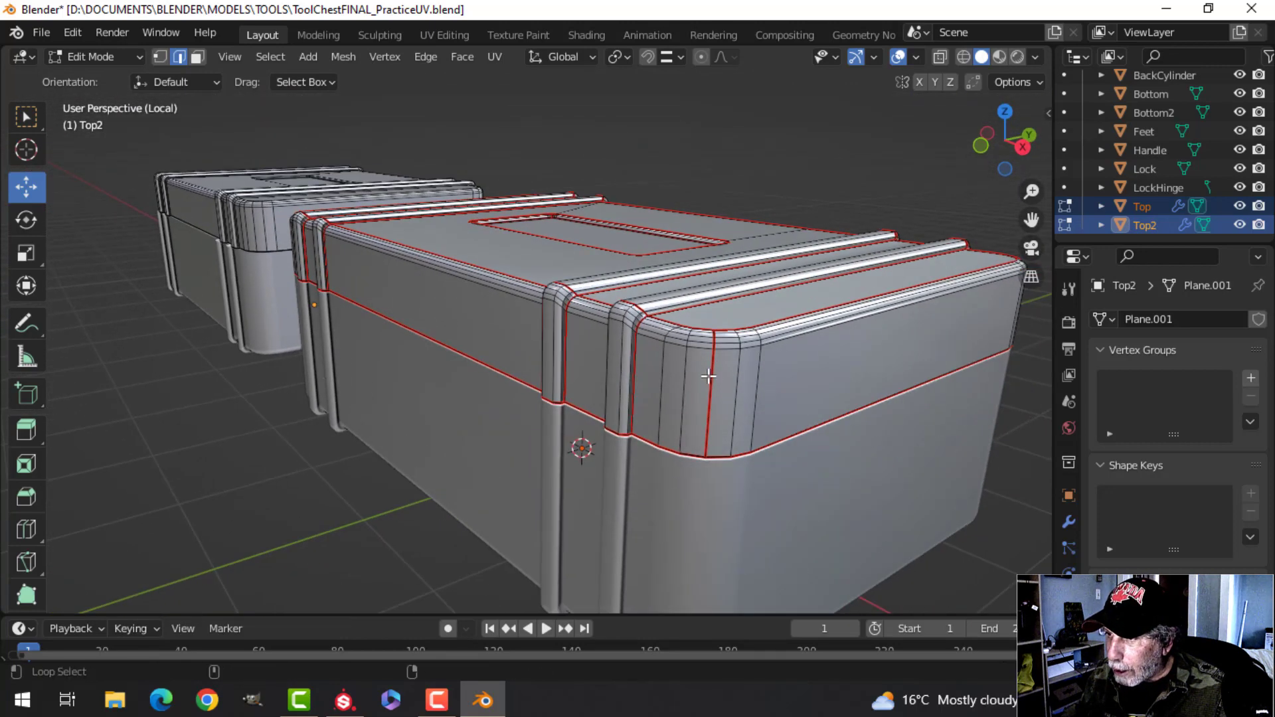
{"action": "middle_click_drag", "start_coordinate": [602, 386], "coordinate": [739, 390]}
{"action": "scroll", "coordinate": [427, 396], "scroll_direction": "down", "scroll_amount": 3}
{"action": "middle_click_drag", "start_coordinate": [424, 396], "coordinate": [641, 339], "text": "shift"}
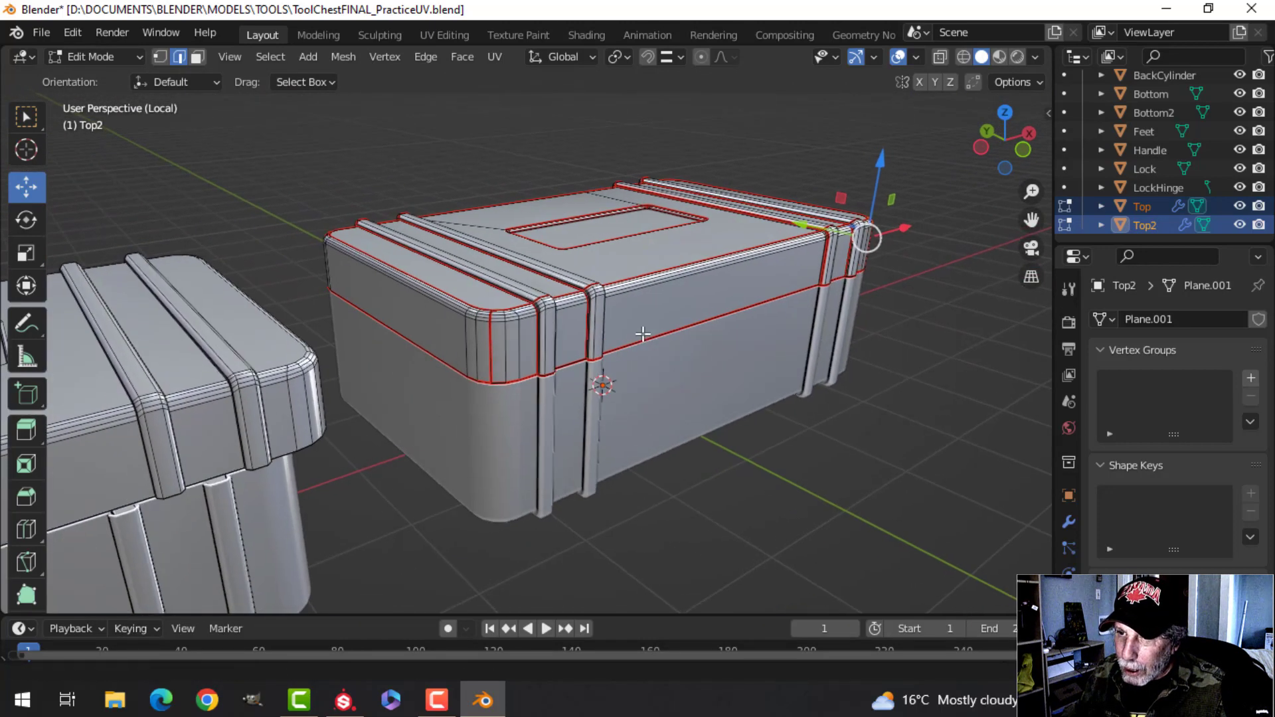
{"action": "left_click", "coordinate": [494, 337], "text": "alt+shift"}
{"action": "middle_click_drag", "start_coordinate": [448, 351], "coordinate": [669, 347]}
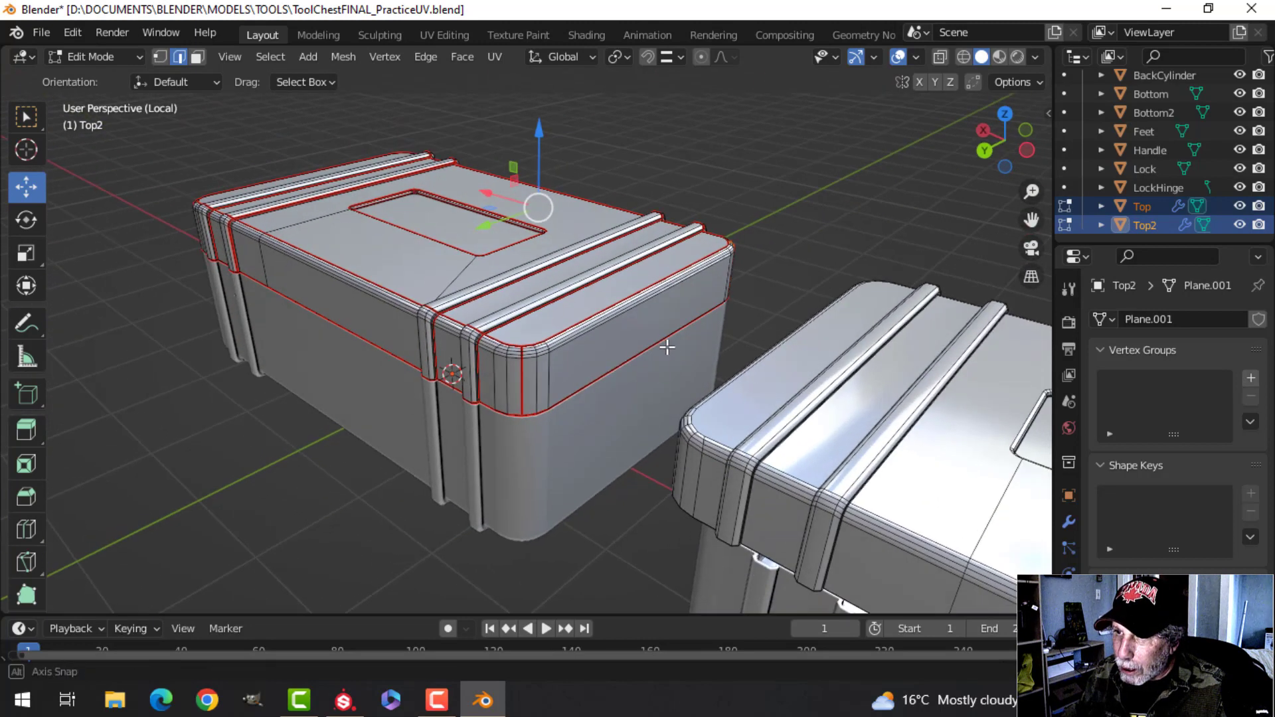
{"action": "key", "text": "ctrl+e"}
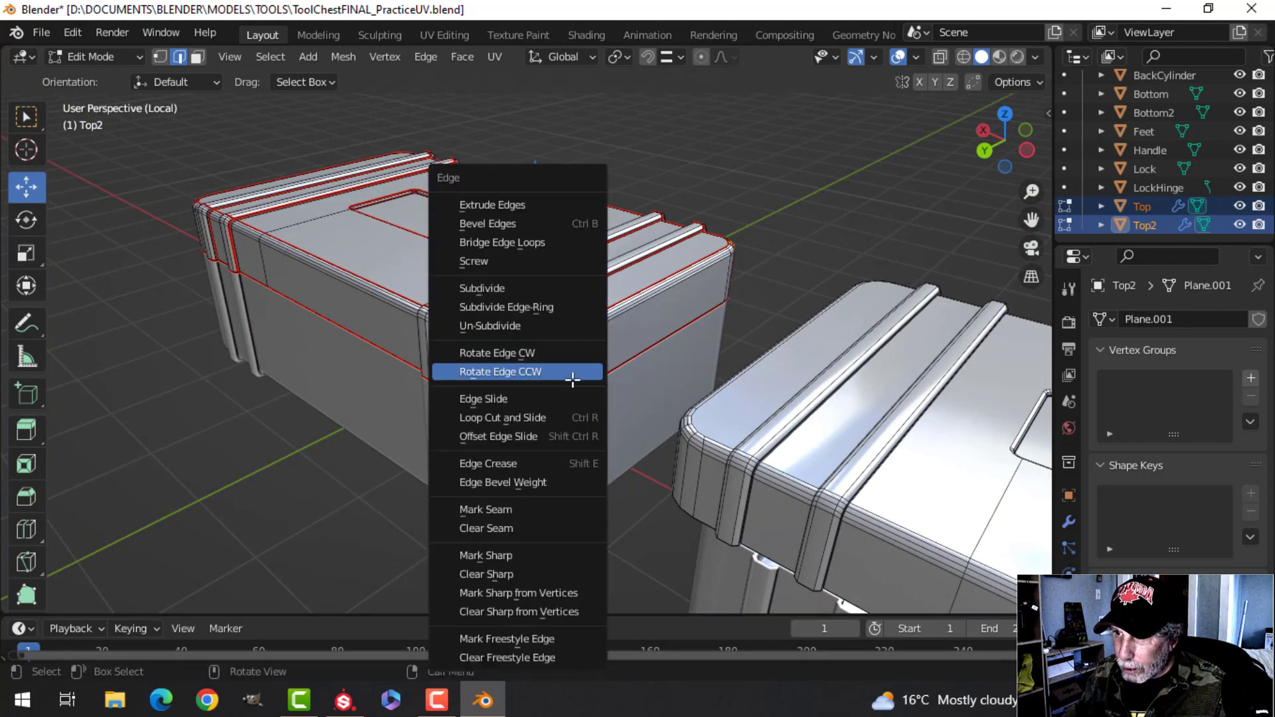
{"action": "left_click", "coordinate": [504, 528]}
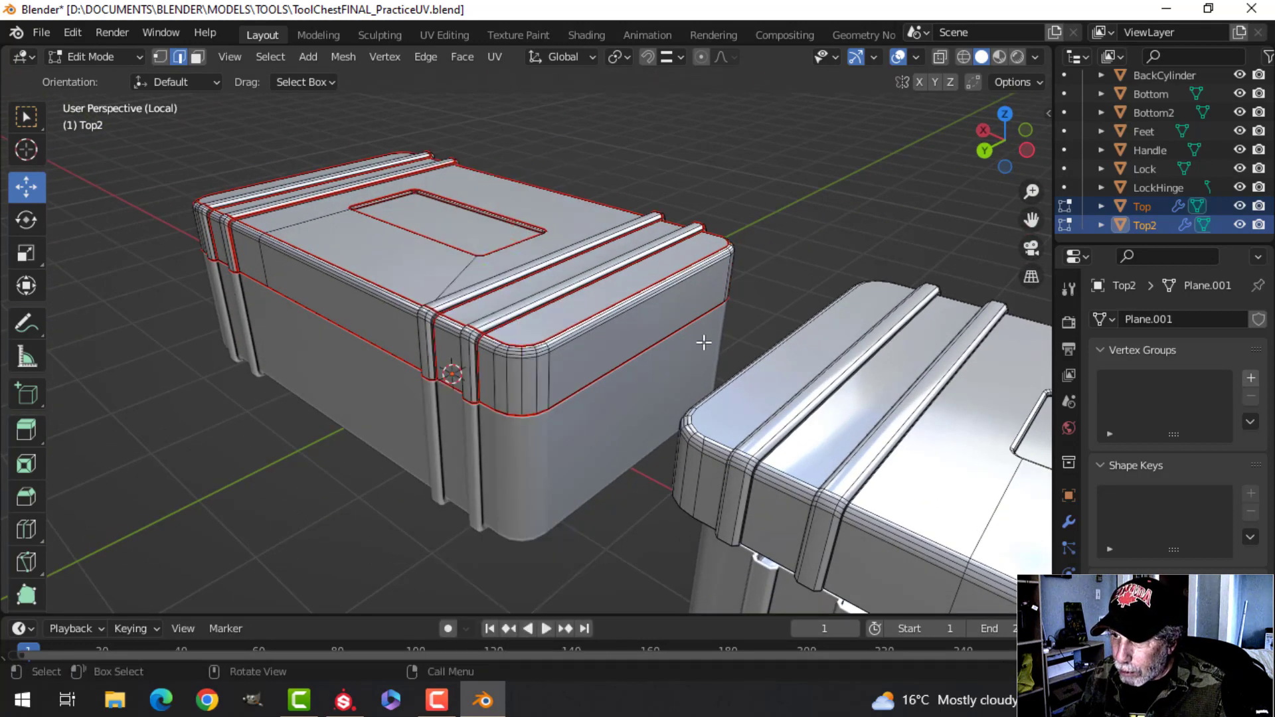
{"action": "middle_click_drag", "start_coordinate": [704, 342], "coordinate": [731, 327]}
{"action": "key", "text": "Tab"}
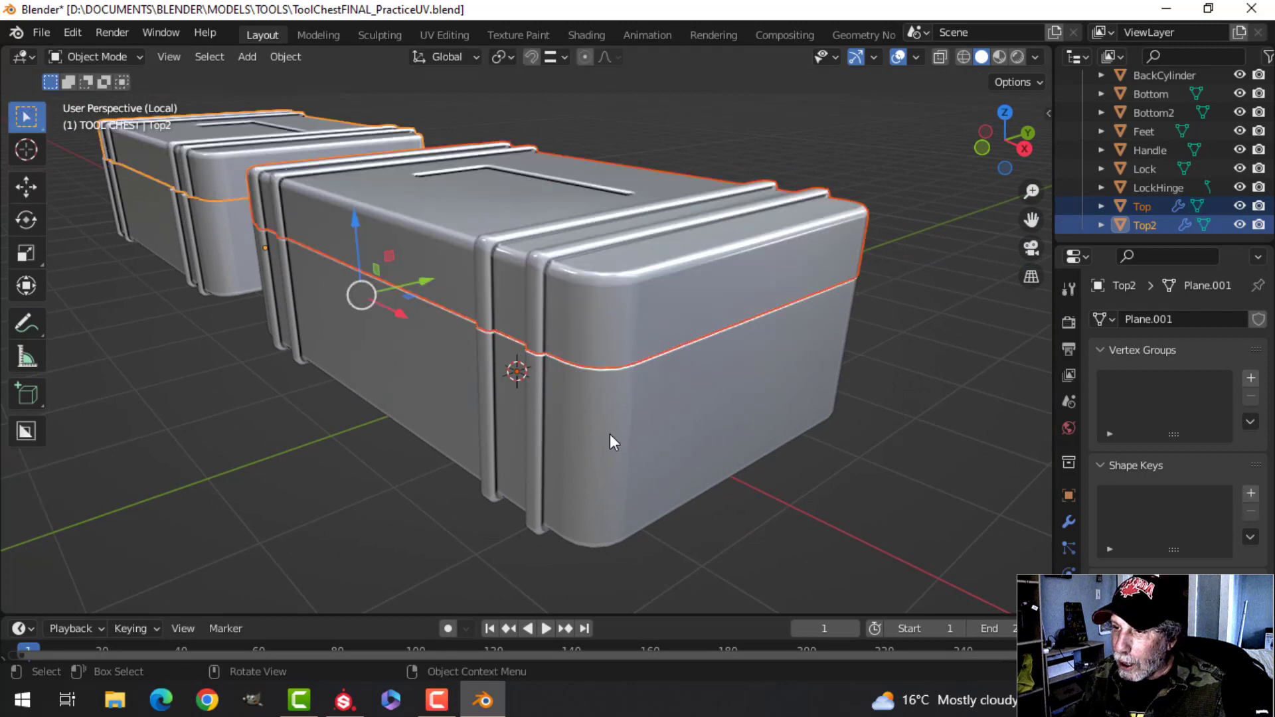
Inspect the seams on the chest's Bottom object in Edit Mode and return to Object Mode with nothing selected.
{"action": "left_click", "coordinate": [671, 424]}
{"action": "key", "text": "Tab"}
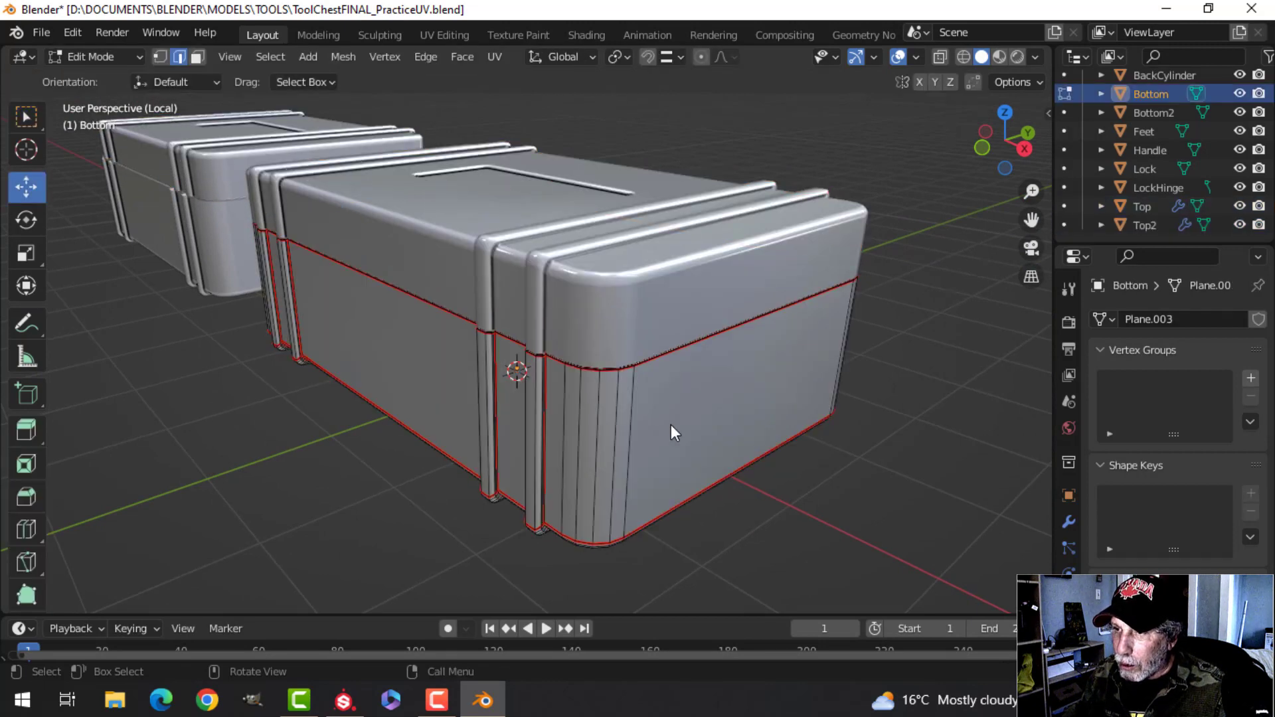
{"action": "middle_click_drag", "start_coordinate": [578, 427], "coordinate": [611, 418]}
{"action": "key", "text": "Tab"}
{"action": "key", "text": "alt+a"}
{"action": "scroll", "coordinate": [611, 418], "scroll_direction": "up", "scroll_amount": 2}
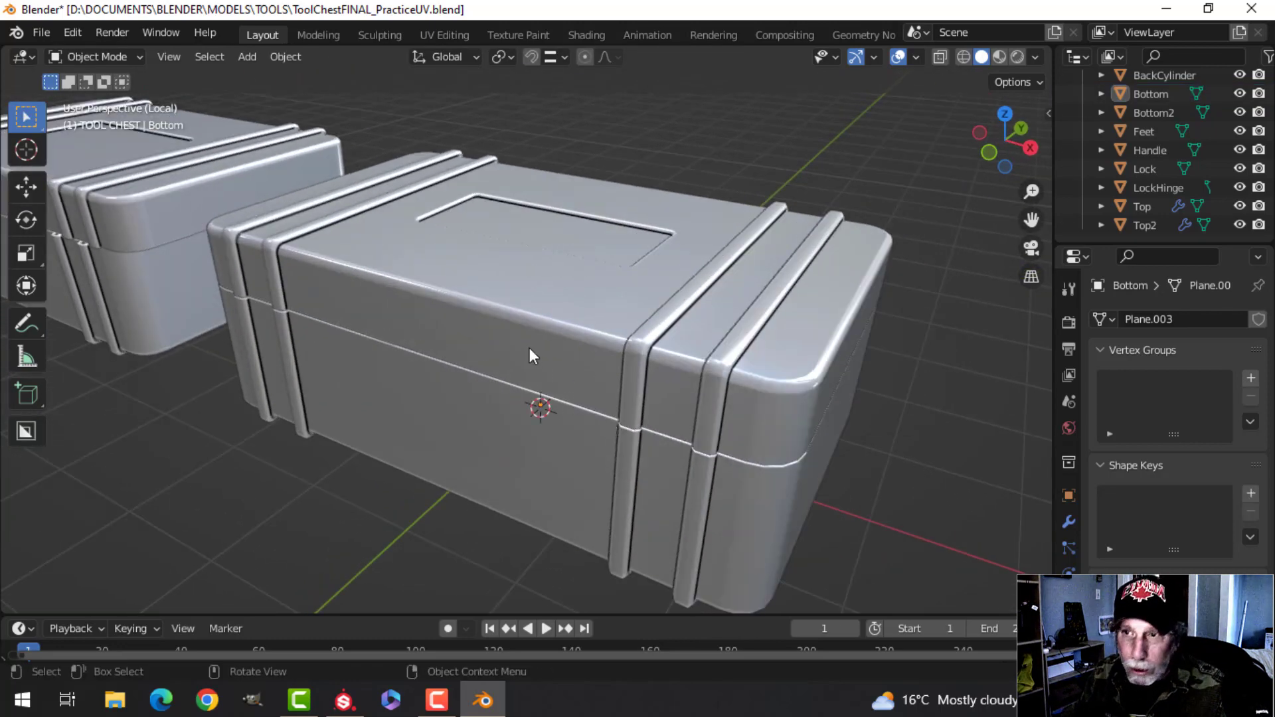
Examine the seams around the corners and straps of the Top lid in Edit Mode, and deselect it in Object Mode.
{"action": "middle_click_drag", "start_coordinate": [473, 353], "coordinate": [495, 330]}
{"action": "left_click", "coordinate": [496, 331]}
{"action": "key", "text": "Tab"}
{"action": "scroll", "coordinate": [591, 378], "scroll_direction": "up", "scroll_amount": 3}
{"action": "middle_click_drag", "start_coordinate": [591, 378], "coordinate": [487, 383]}
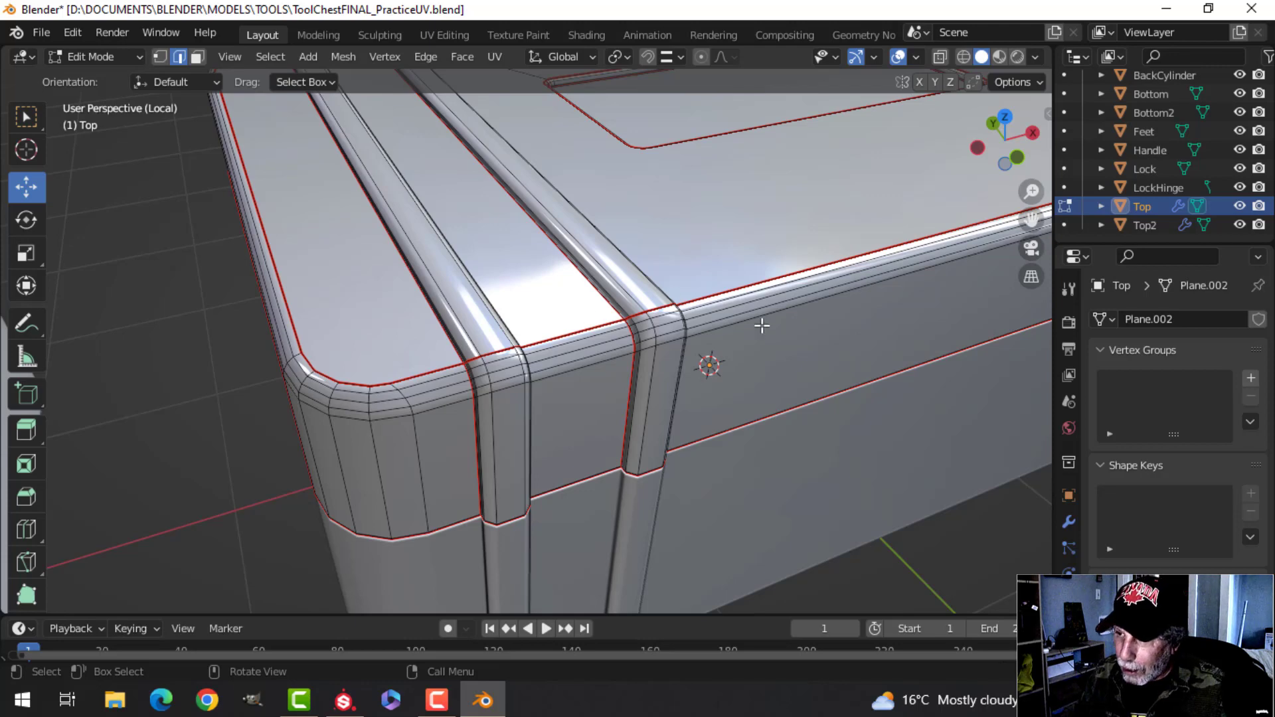
{"action": "scroll", "coordinate": [761, 326], "scroll_direction": "down", "scroll_amount": 5}
{"action": "middle_click_drag", "start_coordinate": [752, 330], "coordinate": [559, 359]}
{"action": "key", "text": "Tab"}
{"action": "key", "text": "alt+a"}
{"action": "middle_click_drag", "start_coordinate": [477, 349], "coordinate": [577, 356]}
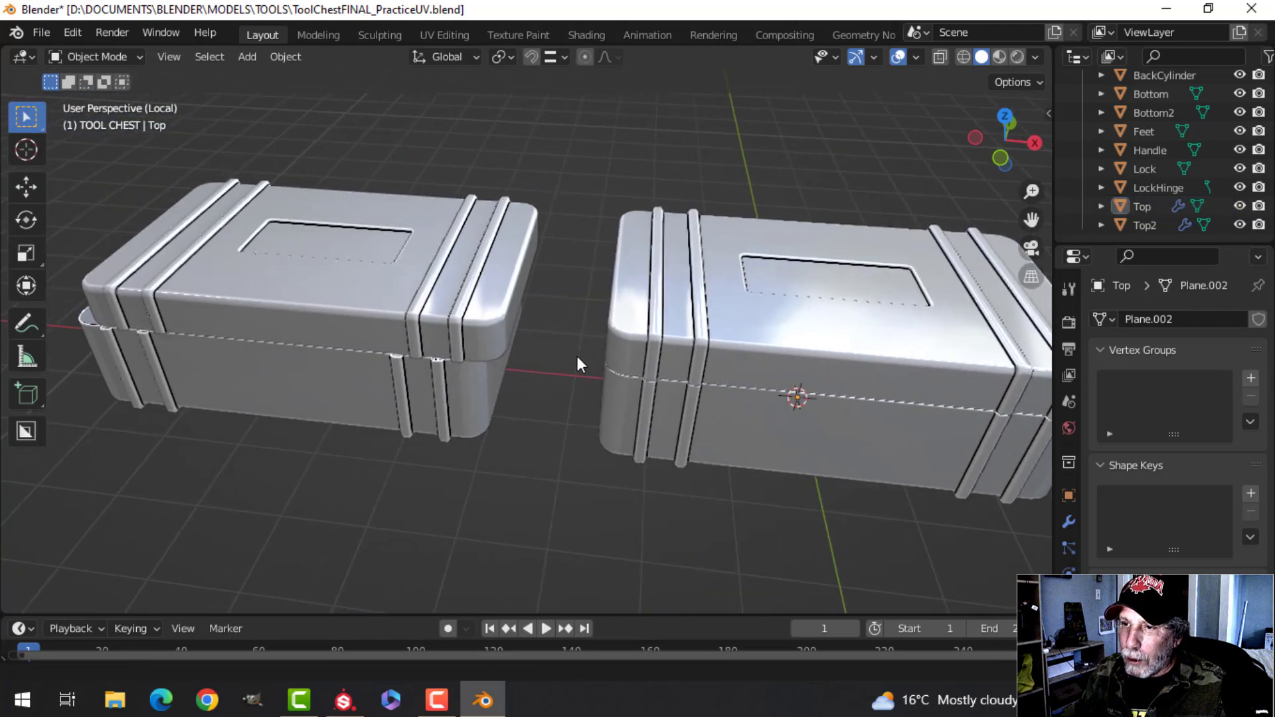
Open the Top2 lid in the UV Editing workspace and set the viewport shading to Solid.
{"action": "left_click", "coordinate": [309, 308]}
{"action": "middle_click_drag", "start_coordinate": [309, 308], "coordinate": [392, 169], "text": "shift"}
{"action": "left_click", "coordinate": [445, 35]}
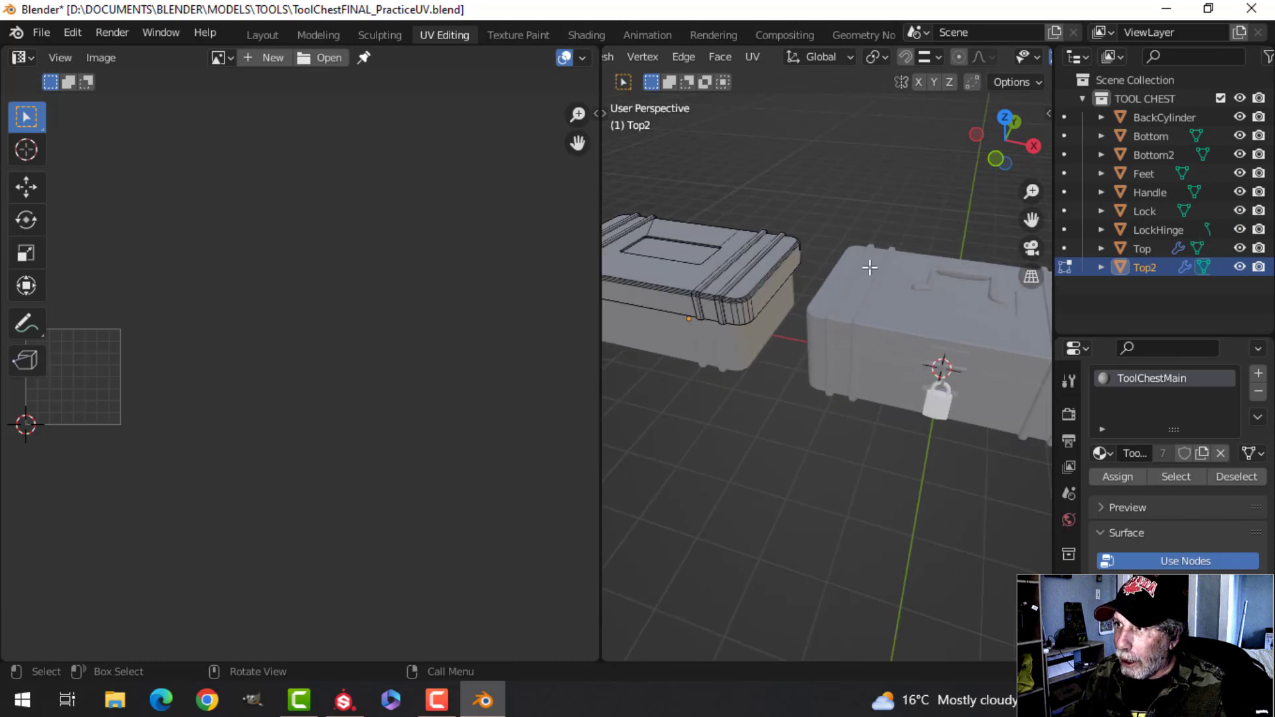
{"action": "scroll", "coordinate": [985, 65], "scroll_direction": "down", "scroll_amount": 5}
{"action": "left_click", "coordinate": [1033, 57]}
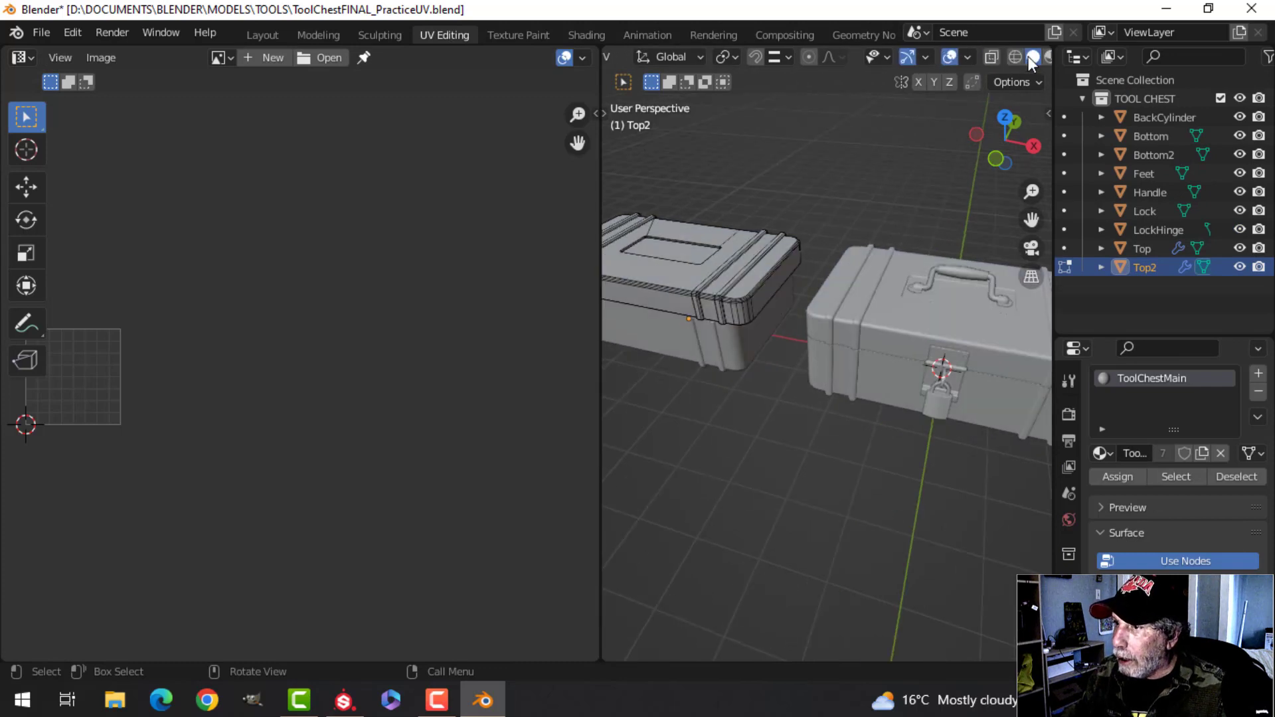
Select all geometry of the Top2 lid and unwrap it.
{"action": "scroll", "coordinate": [751, 233], "scroll_direction": "down", "scroll_amount": 5}
{"action": "key", "text": "a"}
{"action": "scroll", "coordinate": [310, 356], "scroll_direction": "up", "scroll_amount": 6}
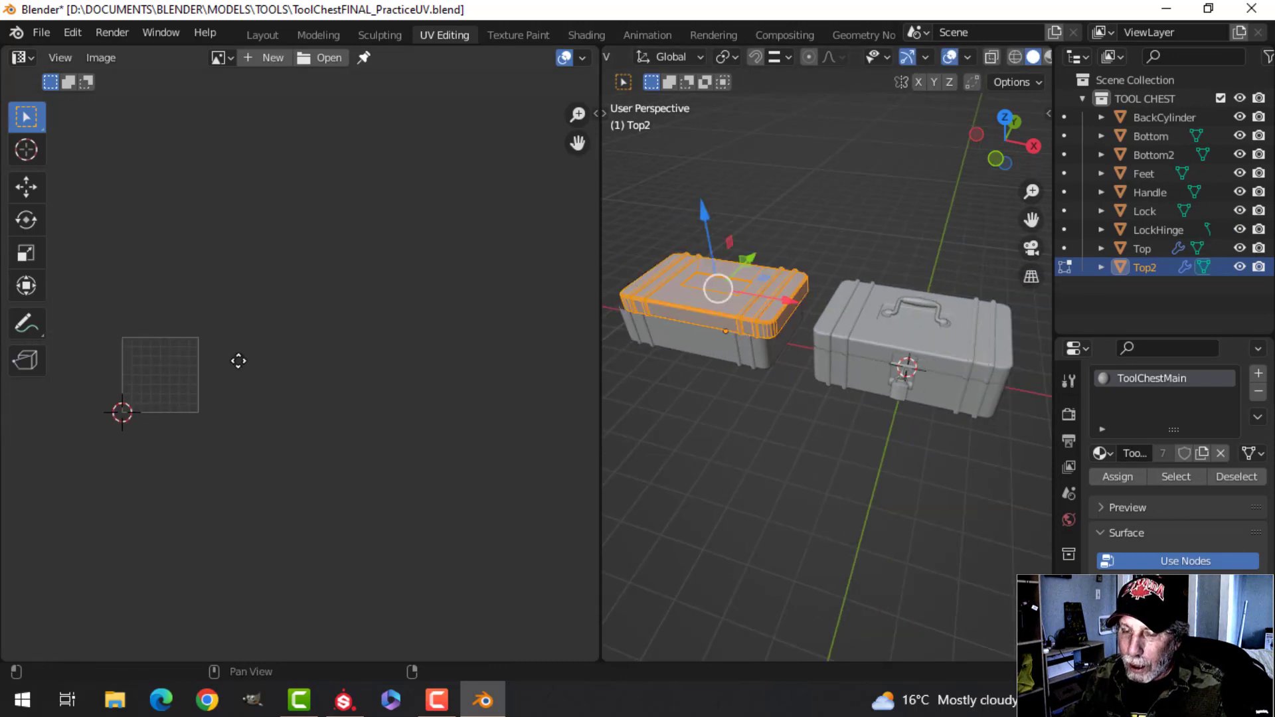
{"action": "middle_click_drag", "start_coordinate": [407, 349], "coordinate": [245, 335]}
{"action": "scroll", "coordinate": [220, 322], "scroll_direction": "down", "scroll_amount": 1}
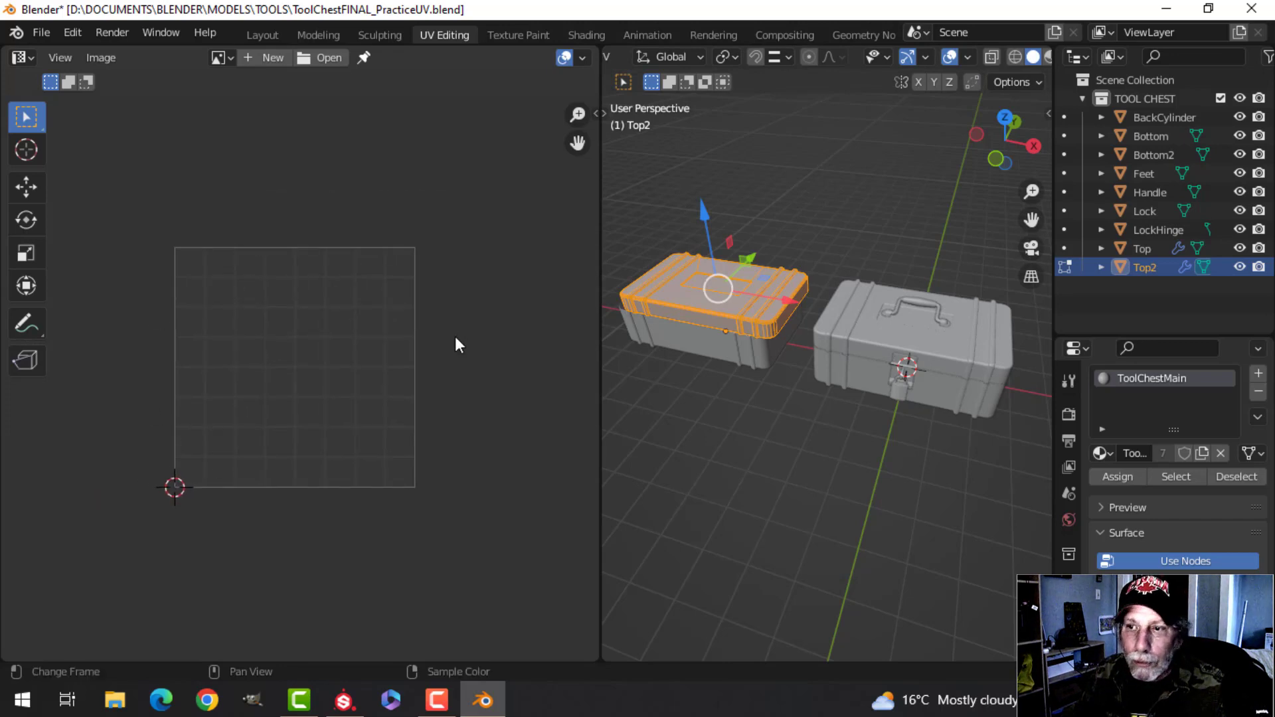
{"action": "scroll", "coordinate": [456, 345], "scroll_direction": "up", "scroll_amount": 1}
{"action": "scroll", "coordinate": [766, 347], "scroll_direction": "up", "scroll_amount": 5}
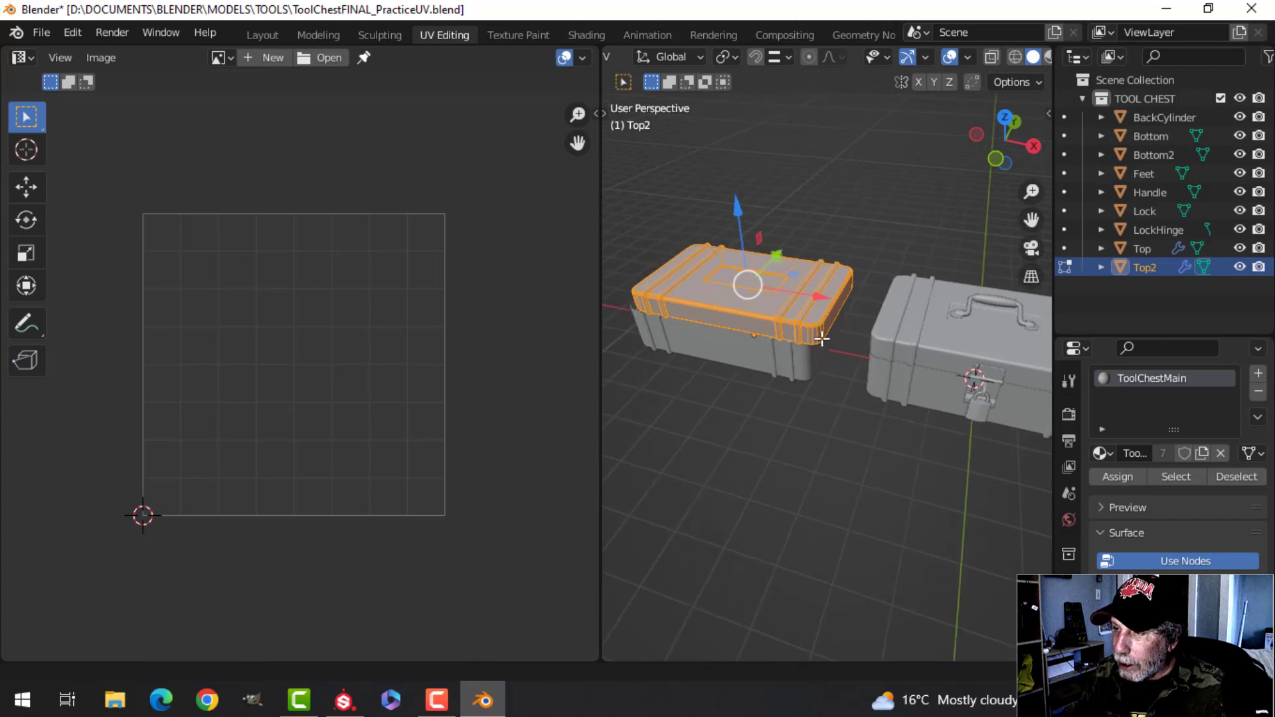
{"action": "middle_click_drag", "start_coordinate": [800, 362], "coordinate": [832, 354], "text": "shift"}
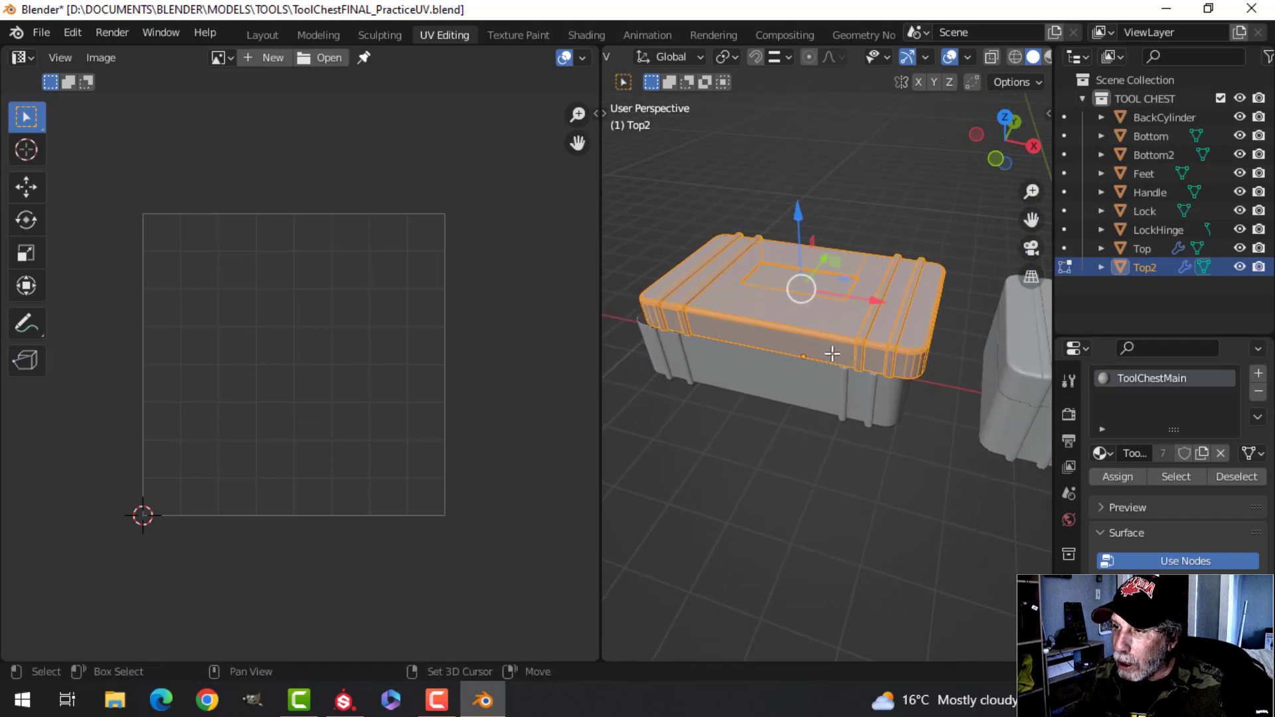
{"action": "key", "text": "u"}
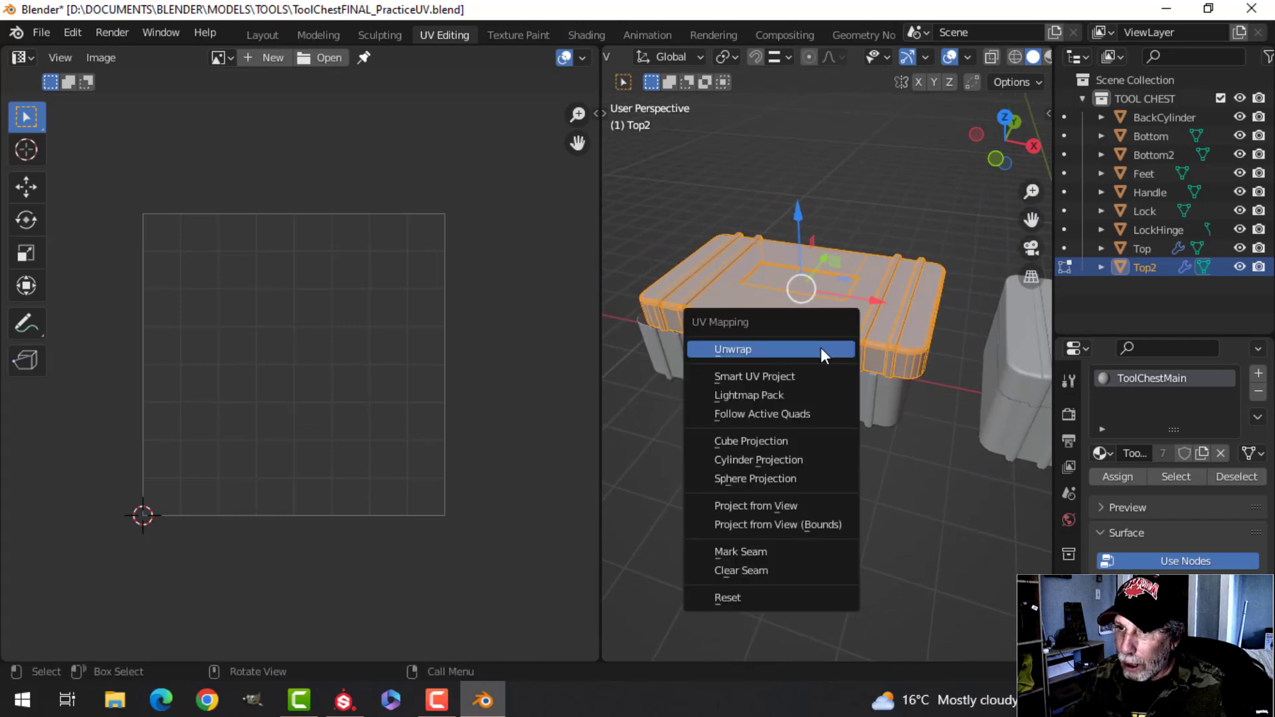
{"action": "left_click", "coordinate": [822, 352]}
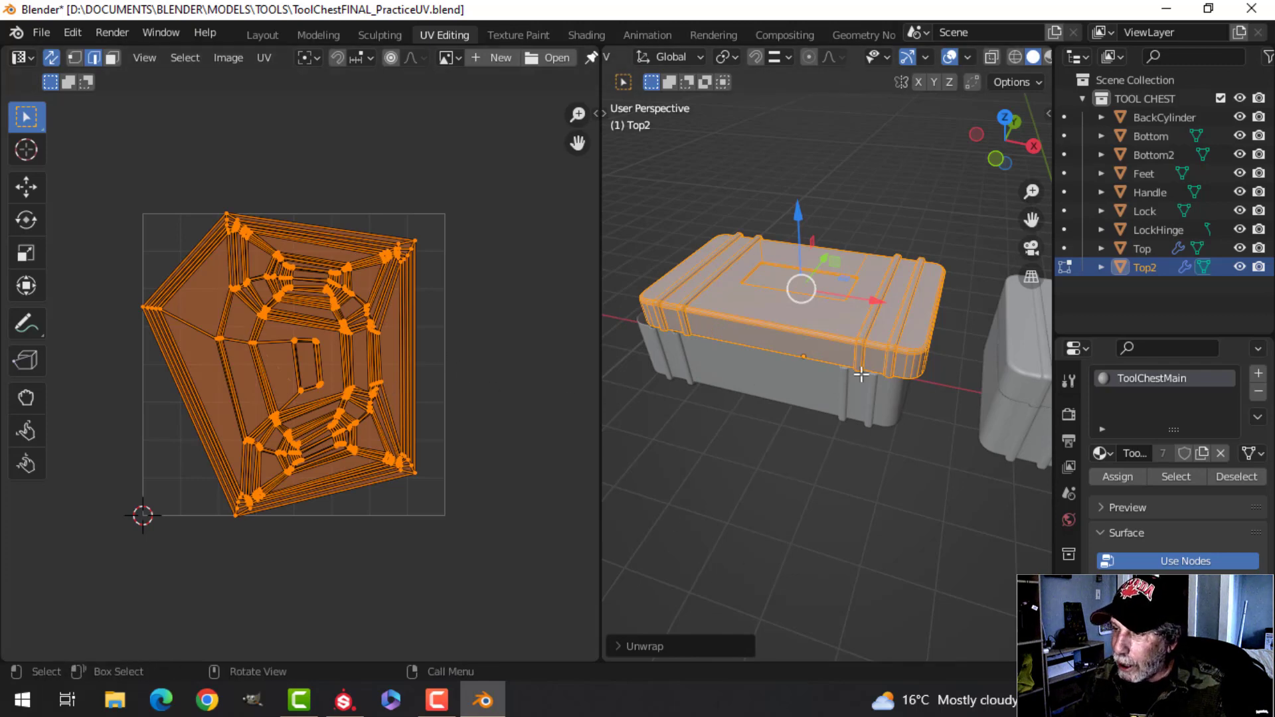
Turn on the Display Stretch overlay for the UV layout of Top2.
{"action": "mouse_move", "coordinate": [861, 375]}
{"action": "middle_mouse_down"}
{"action": "mouse_move", "coordinate": [684, 370]}
{"action": "mouse_move", "coordinate": [675, 347]}
{"action": "mouse_move", "coordinate": [919, 372]}
{"action": "mouse_move", "coordinate": [863, 368]}
{"action": "middle_mouse_up"}
{"action": "scroll", "coordinate": [378, 368], "scroll_direction": "up", "scroll_amount": 4}
{"action": "scroll", "coordinate": [404, 288], "scroll_direction": "down", "scroll_amount": 2}
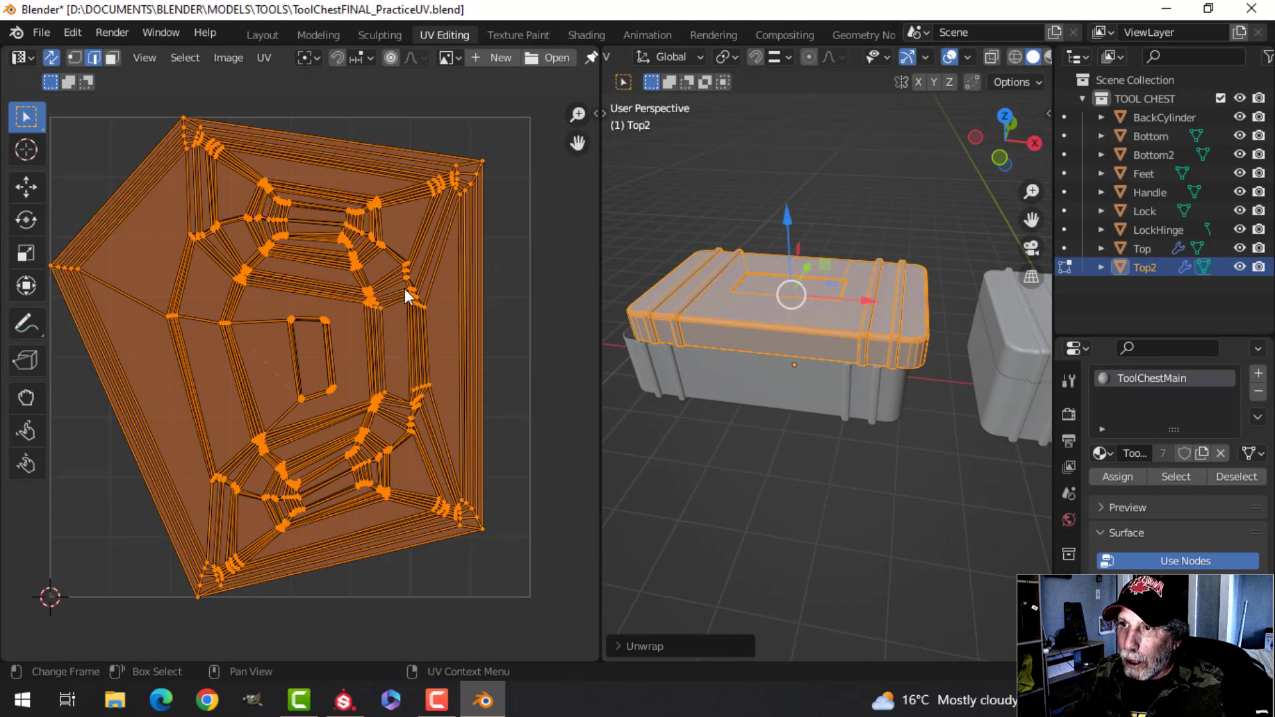
{"action": "scroll", "coordinate": [409, 284], "scroll_direction": "down", "scroll_amount": 1}
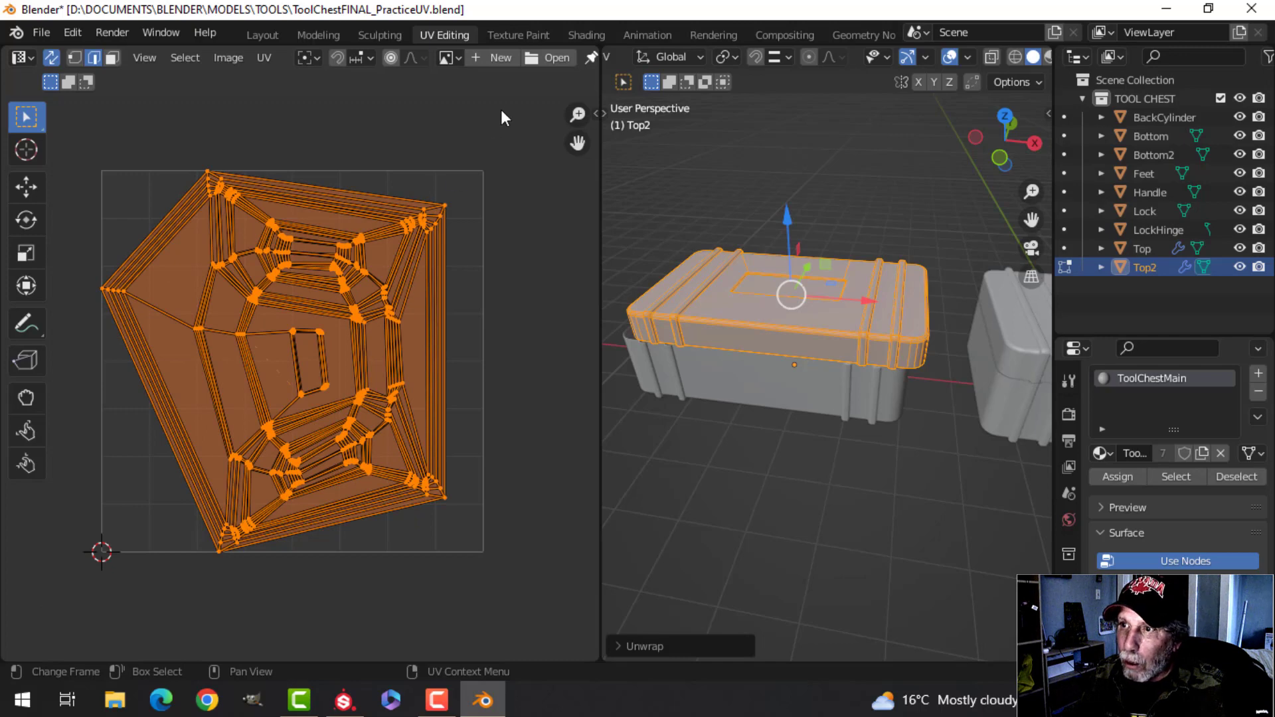
{"action": "scroll", "coordinate": [508, 53], "scroll_direction": "down", "scroll_amount": 4}
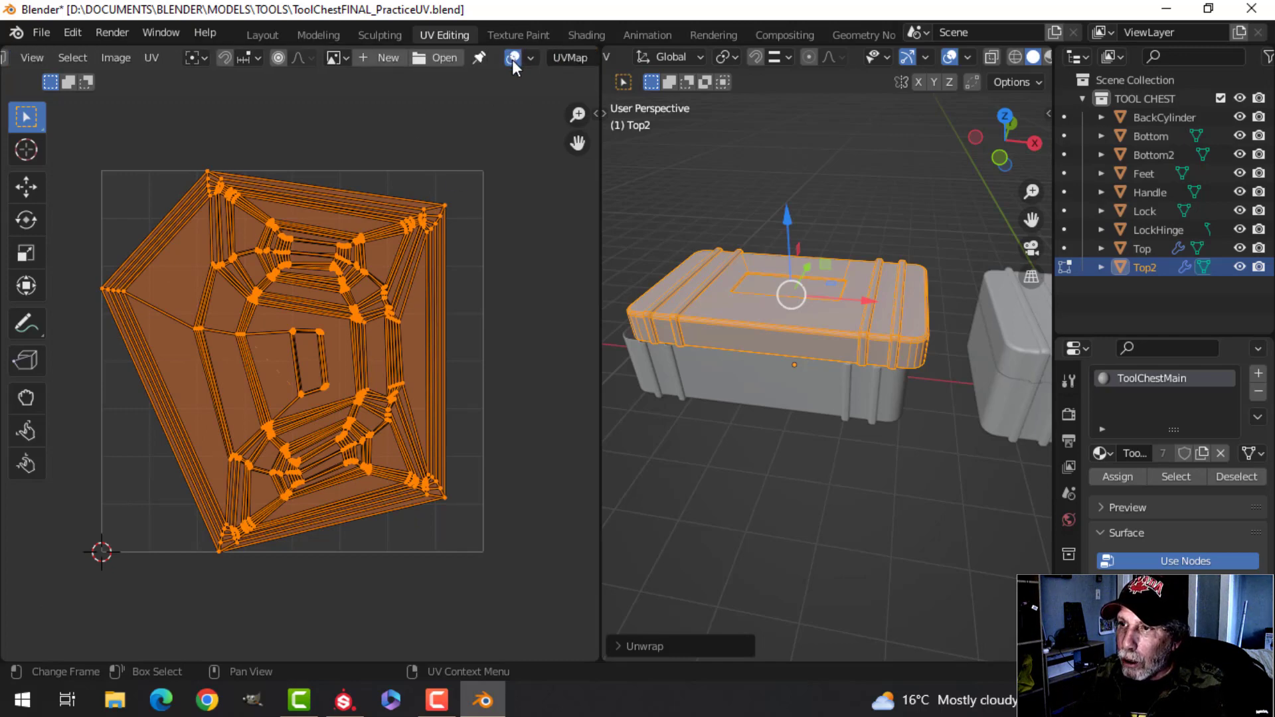
{"action": "left_click", "coordinate": [530, 58]}
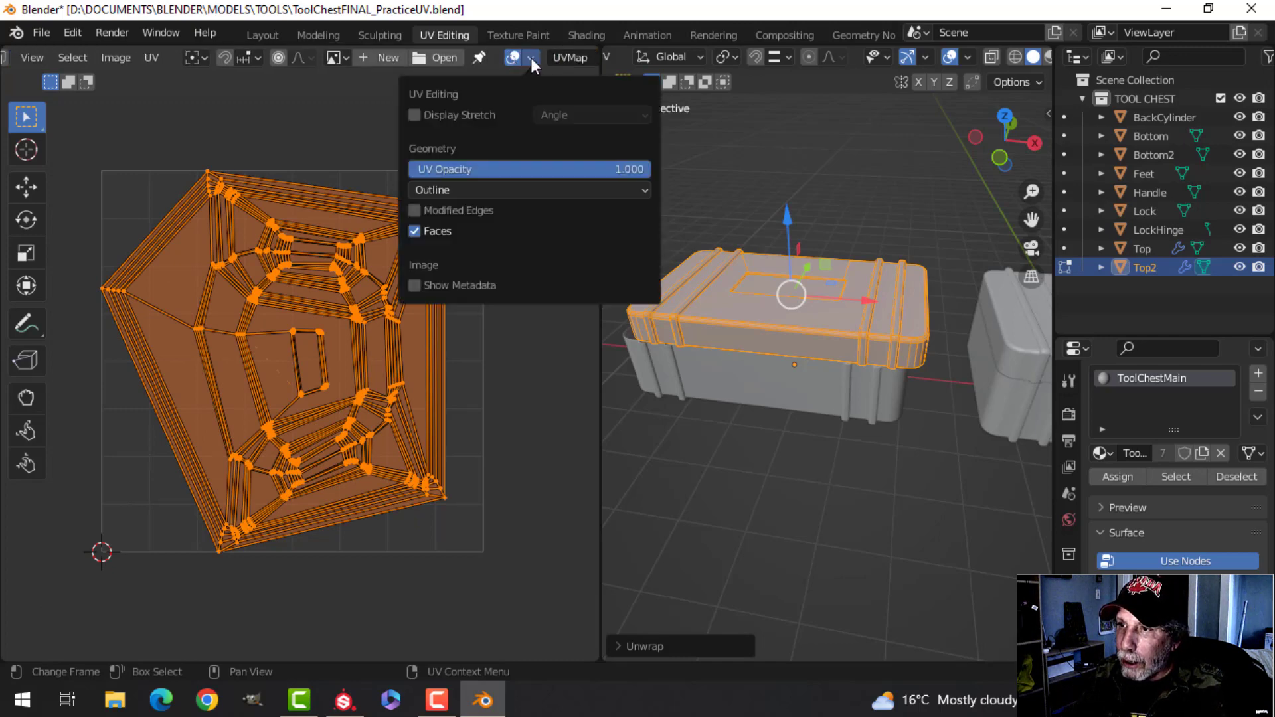
{"action": "left_click", "coordinate": [413, 115]}
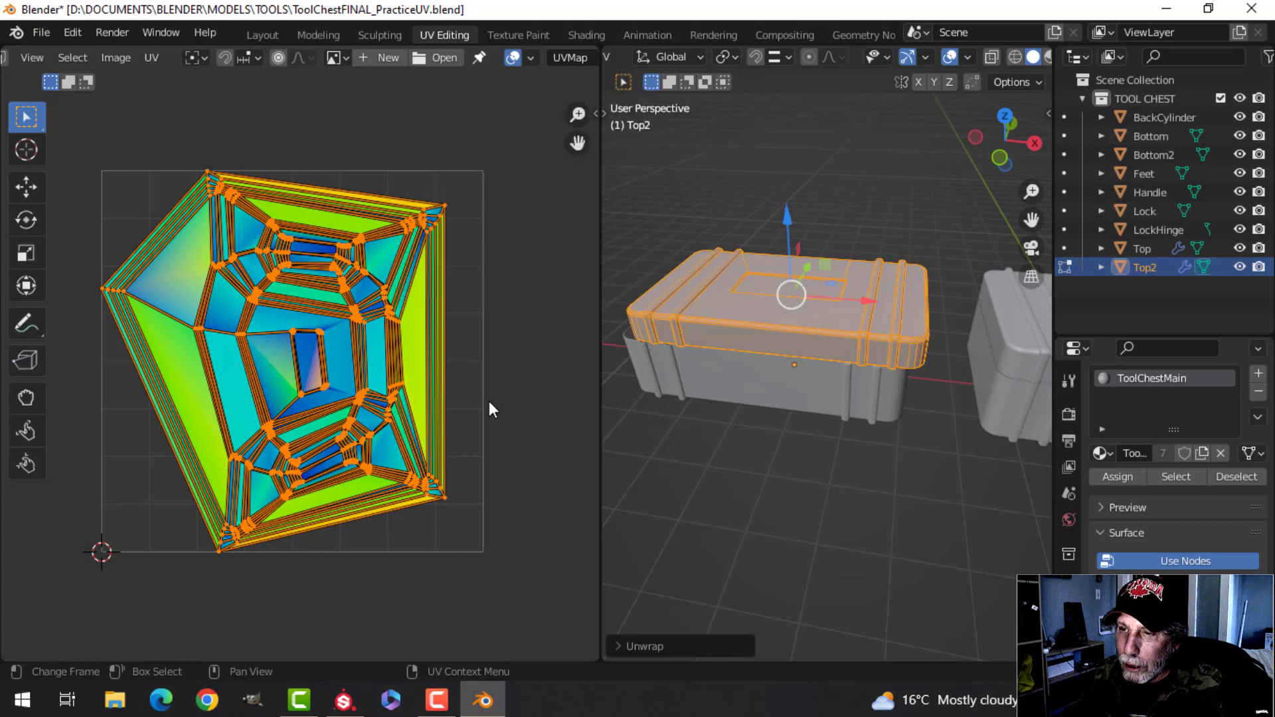
Examine the stretch colours across Top2's UV island, especially around the central recess.
{"action": "scroll", "coordinate": [488, 401], "scroll_direction": "up", "scroll_amount": 3}
{"action": "scroll", "coordinate": [473, 385], "scroll_direction": "down", "scroll_amount": 2}
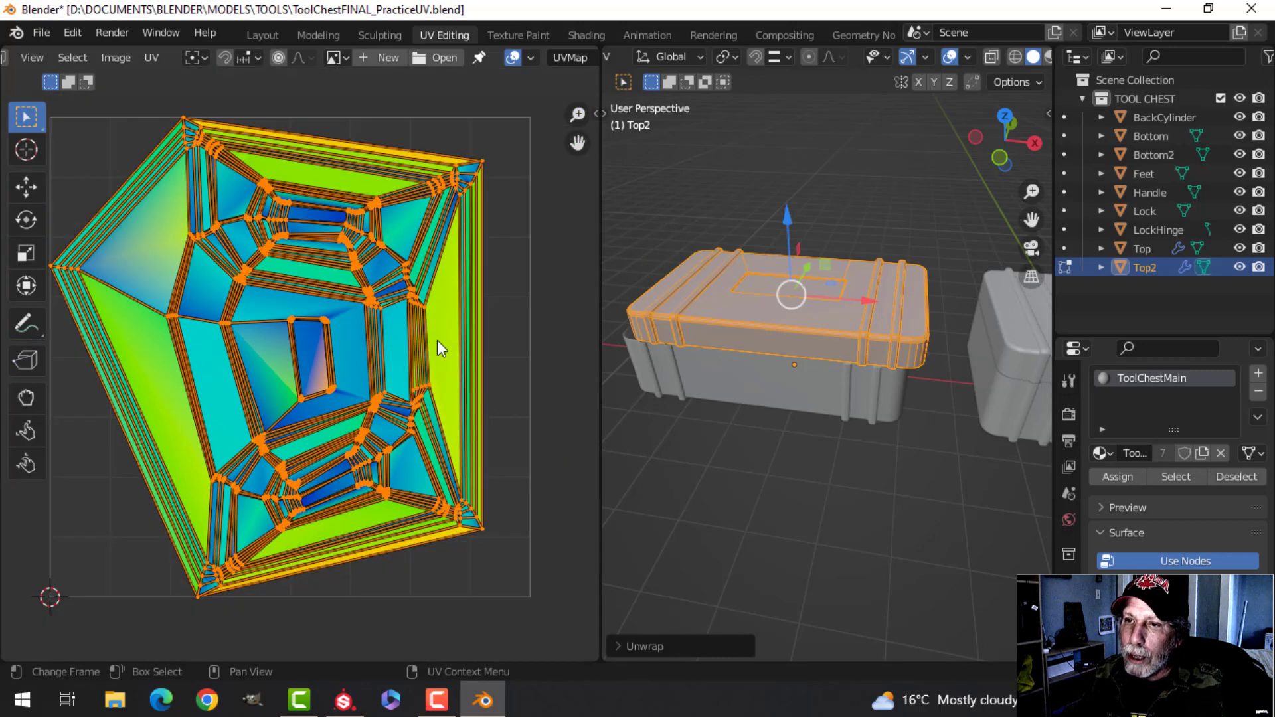
{"action": "scroll", "coordinate": [306, 342], "scroll_direction": "up", "scroll_amount": 3}
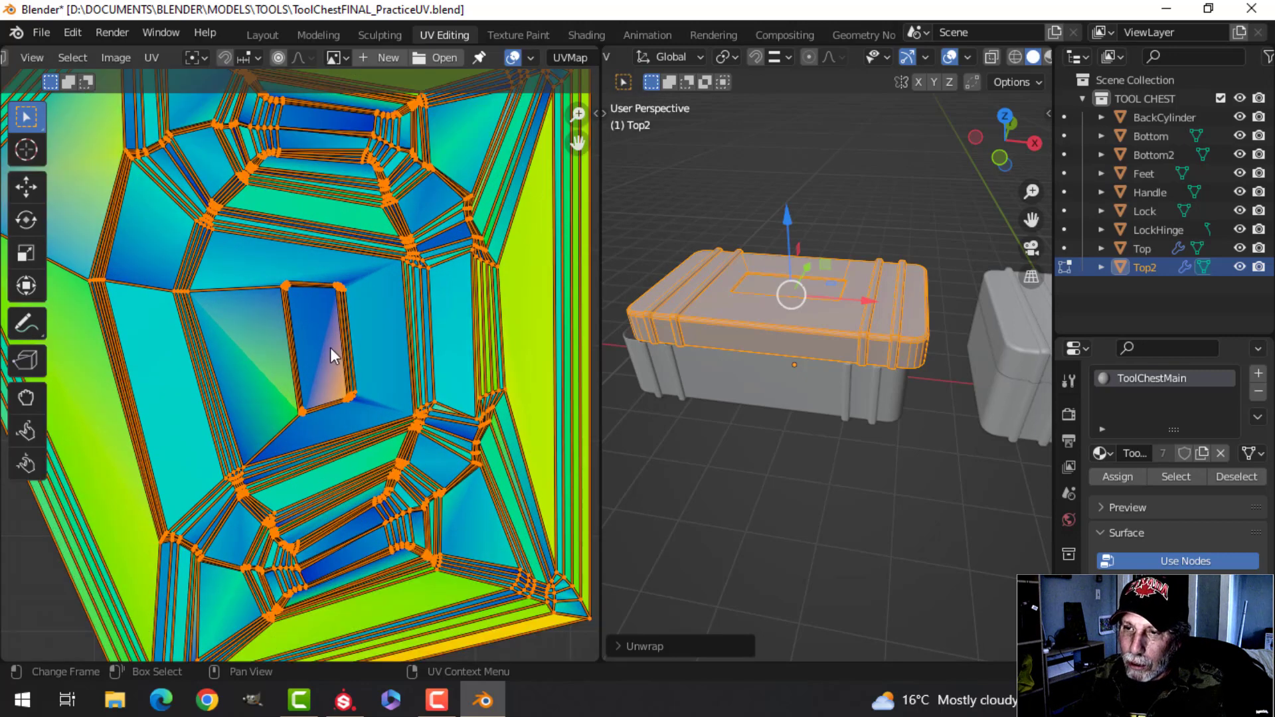
{"action": "scroll", "coordinate": [329, 346], "scroll_direction": "down", "scroll_amount": 1}
{"action": "scroll", "coordinate": [317, 349], "scroll_direction": "down", "scroll_amount": 1}
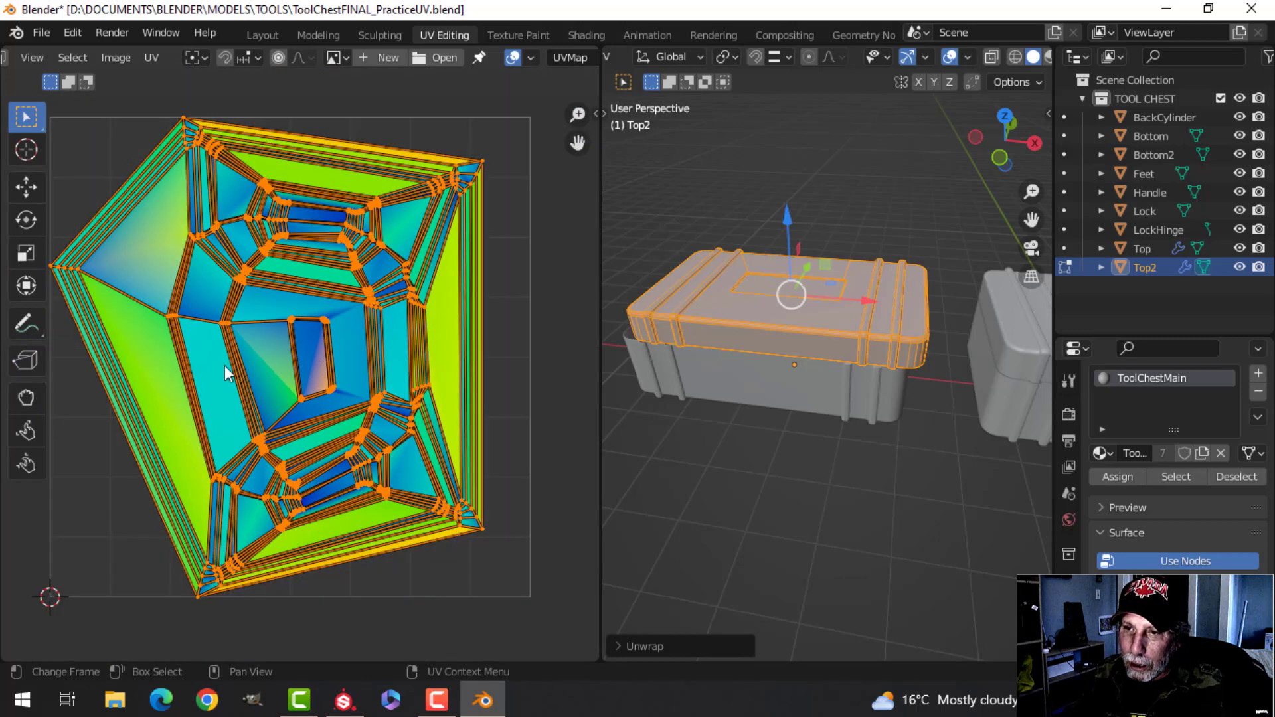
{"action": "scroll", "coordinate": [256, 381], "scroll_direction": "up", "scroll_amount": 2}
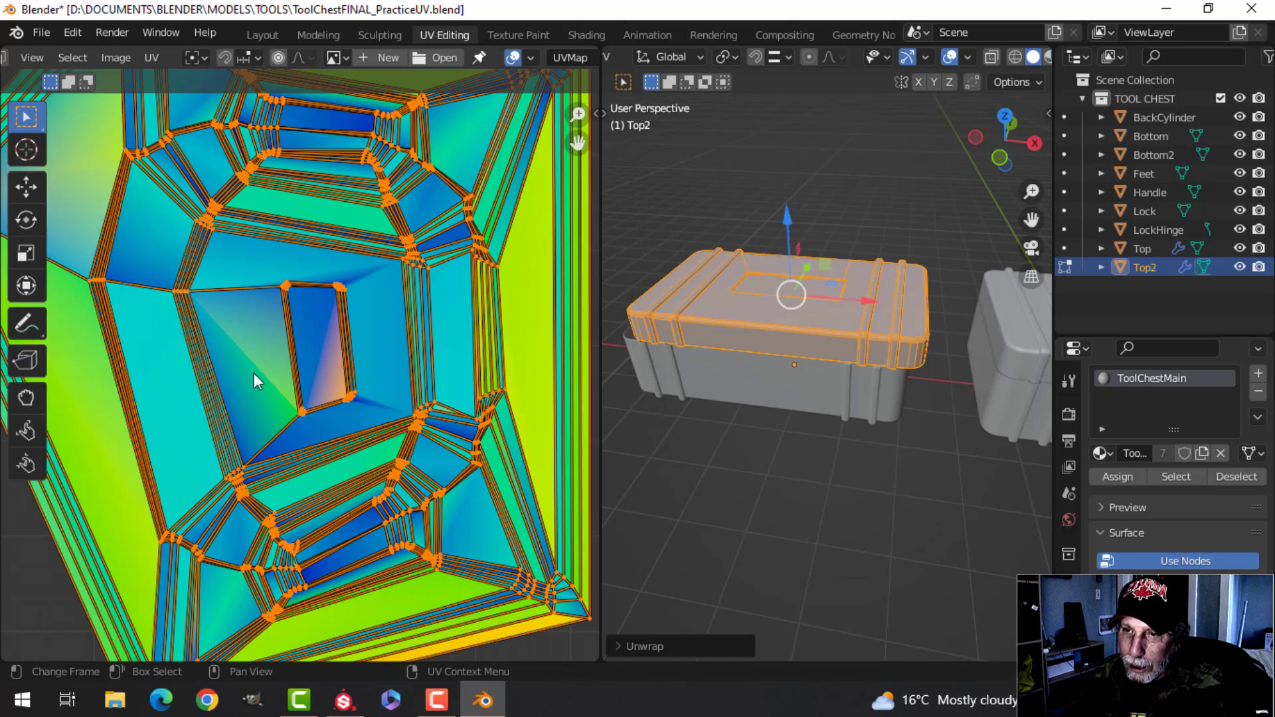
Delete the UV map named UVMap from the Top2 lid's object data.
{"action": "scroll", "coordinate": [294, 348], "scroll_direction": "down", "scroll_amount": 4}
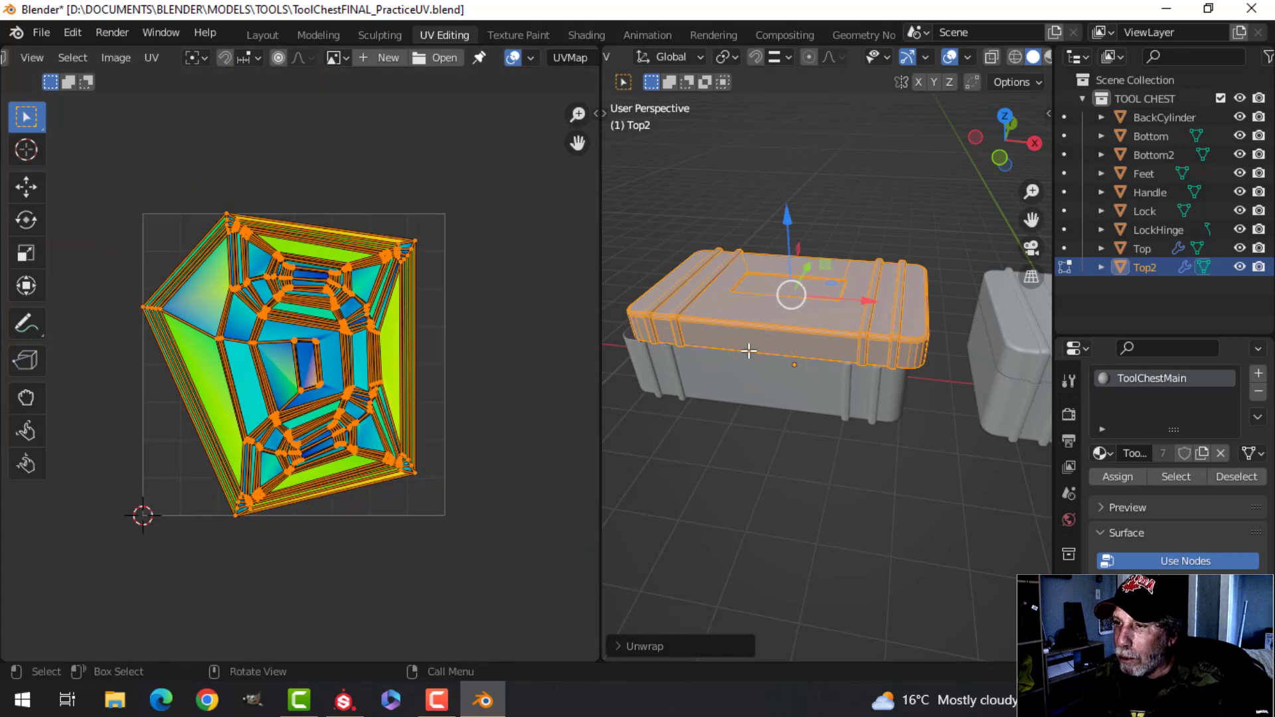
{"action": "key", "text": "Tab"}
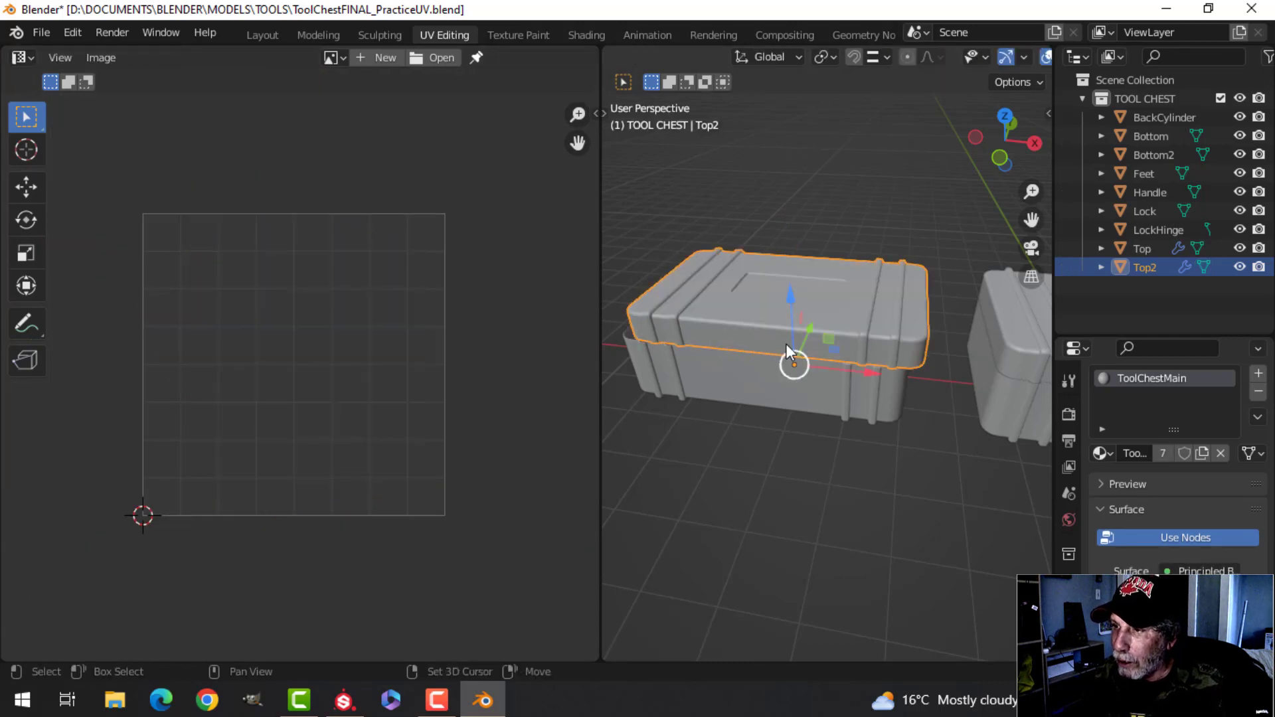
{"action": "middle_click_drag", "start_coordinate": [786, 344], "coordinate": [665, 344]}
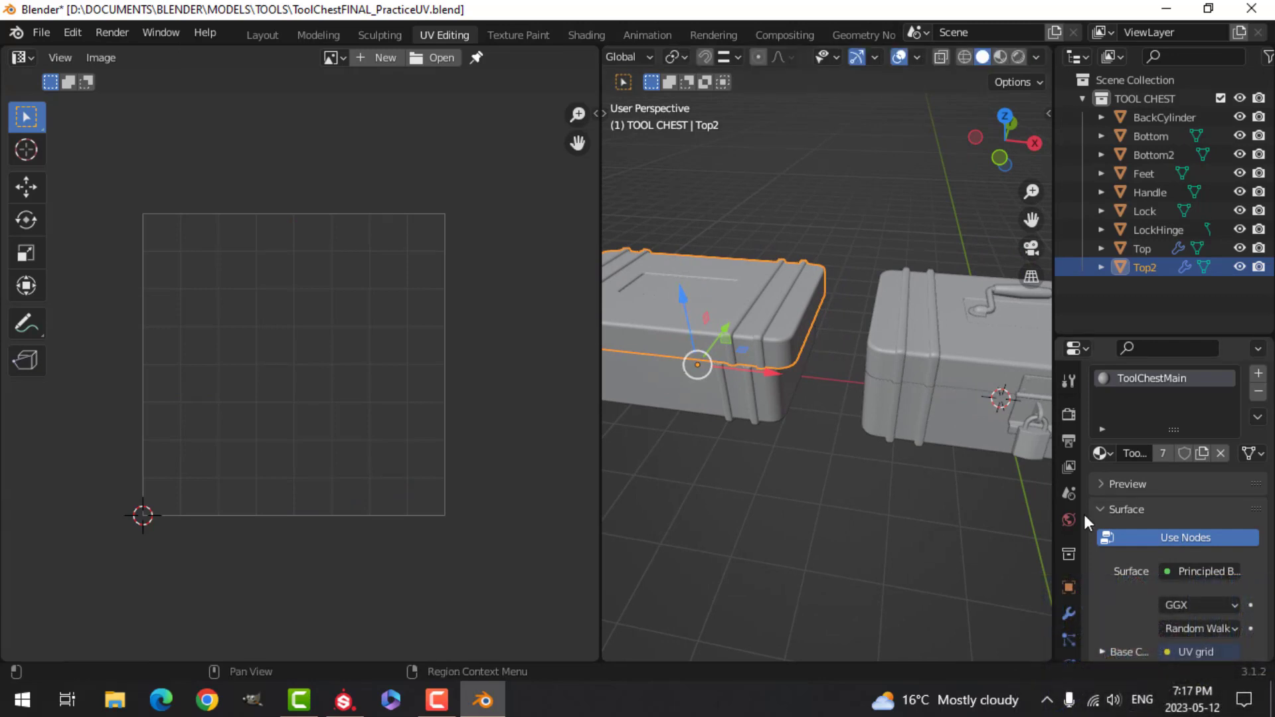
{"action": "scroll", "coordinate": [1067, 560], "scroll_direction": "down", "scroll_amount": 3}
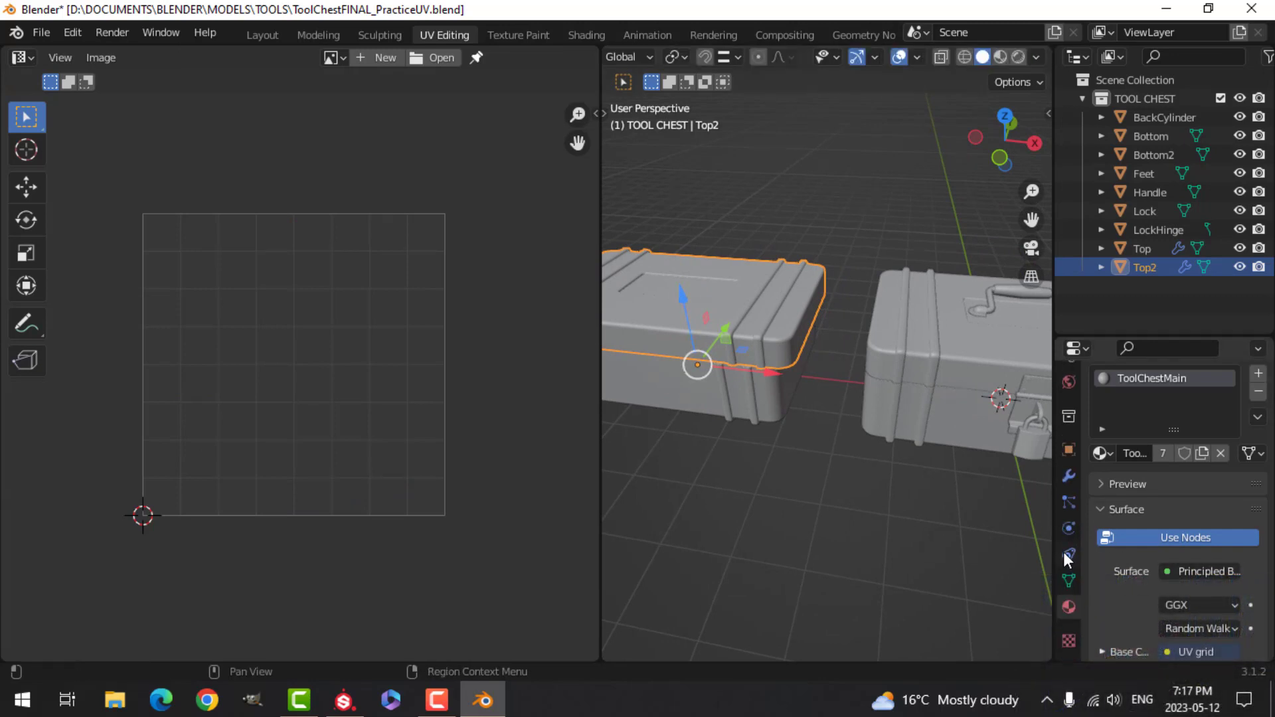
{"action": "left_click", "coordinate": [1068, 580]}
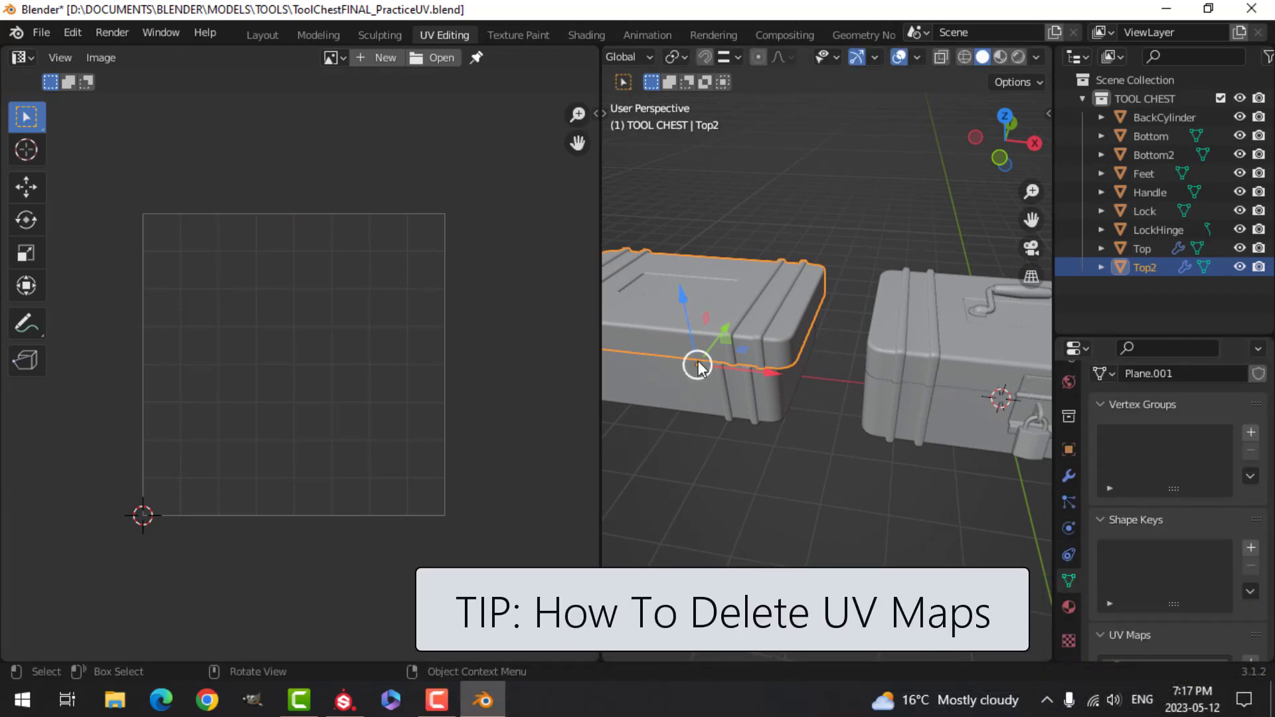
{"action": "key", "text": "Tab"}
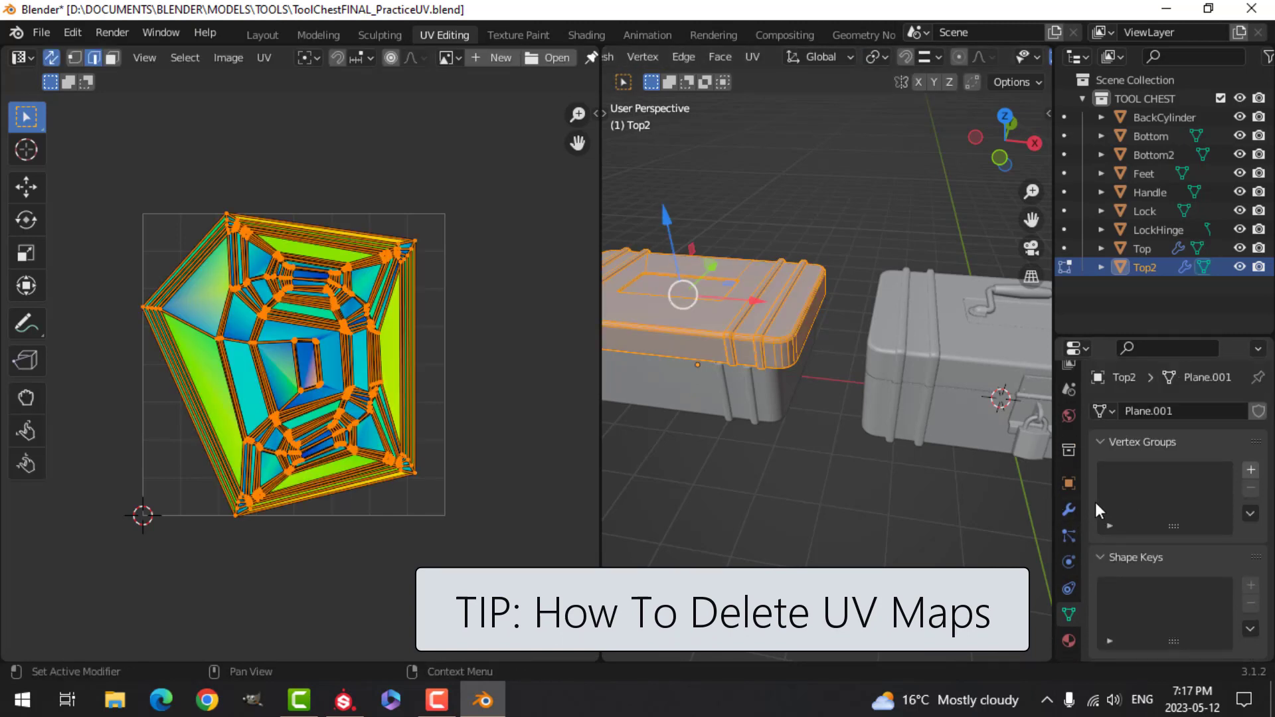
{"action": "scroll", "coordinate": [1034, 541], "scroll_direction": "down", "scroll_amount": 1}
{"action": "scroll", "coordinate": [1129, 591], "scroll_direction": "down", "scroll_amount": 5}
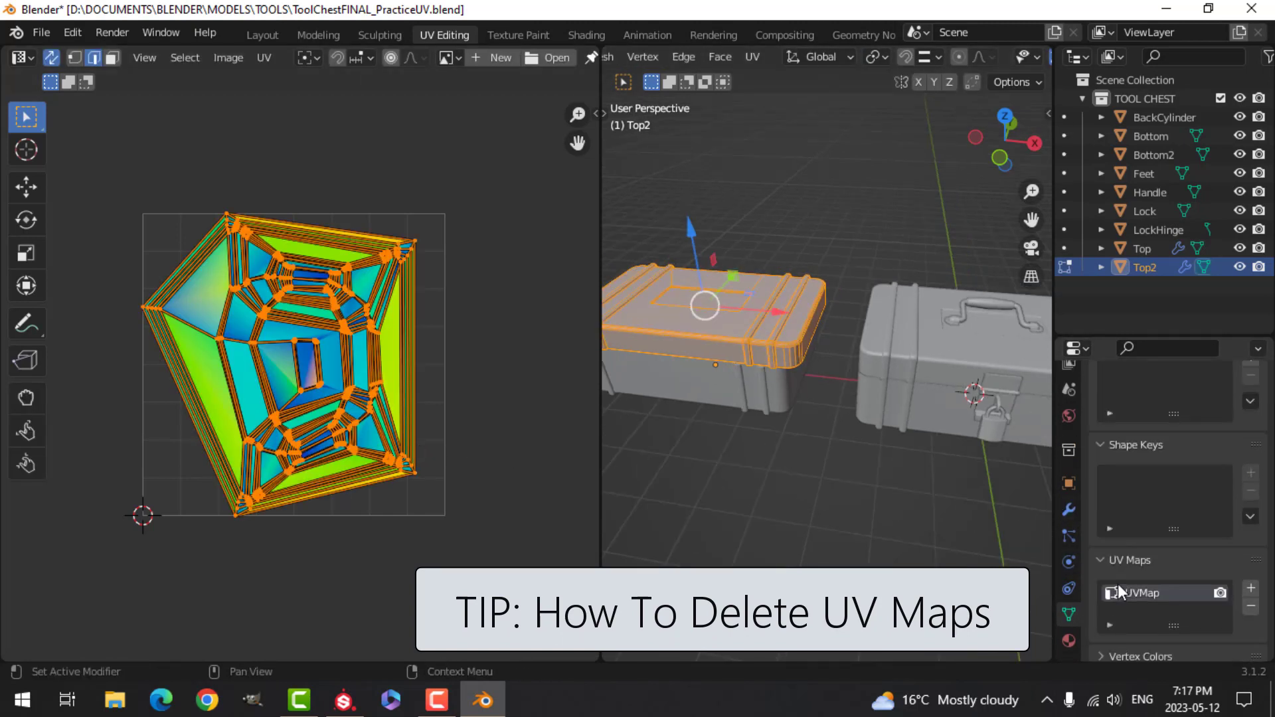
{"action": "left_click", "coordinate": [1250, 532]}
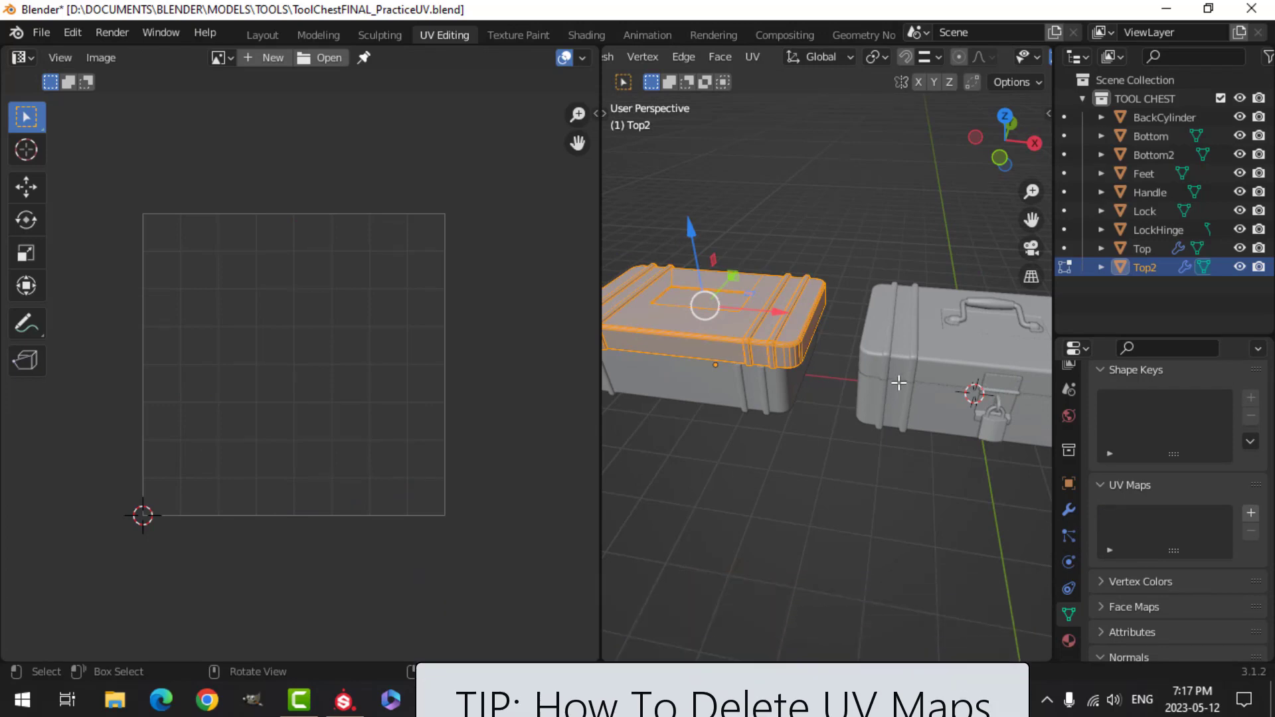
Leave Top2, open the Top lid's mesh for editing and unwrap all of its geometry along its seams.
{"action": "key", "text": "Tab"}
{"action": "left_click", "coordinate": [911, 370]}
{"action": "key", "text": "Tab"}
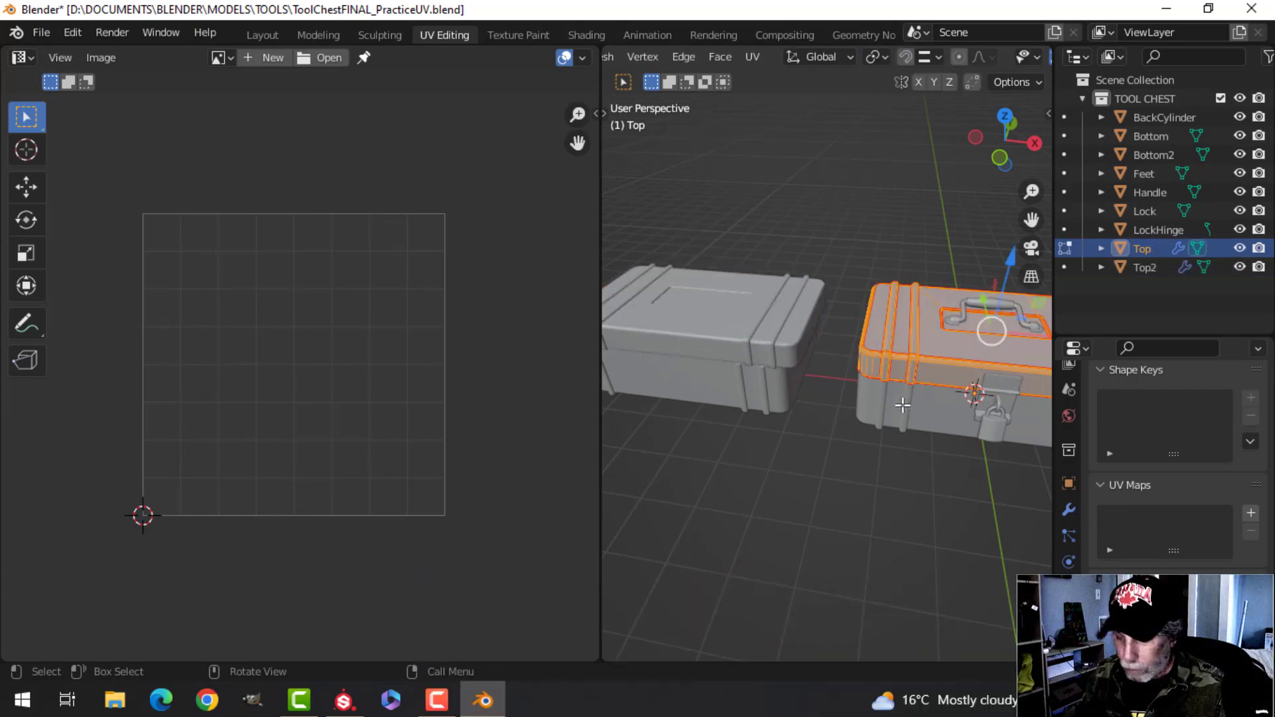
{"action": "key", "text": "u"}
{"action": "left_click", "coordinate": [894, 405]}
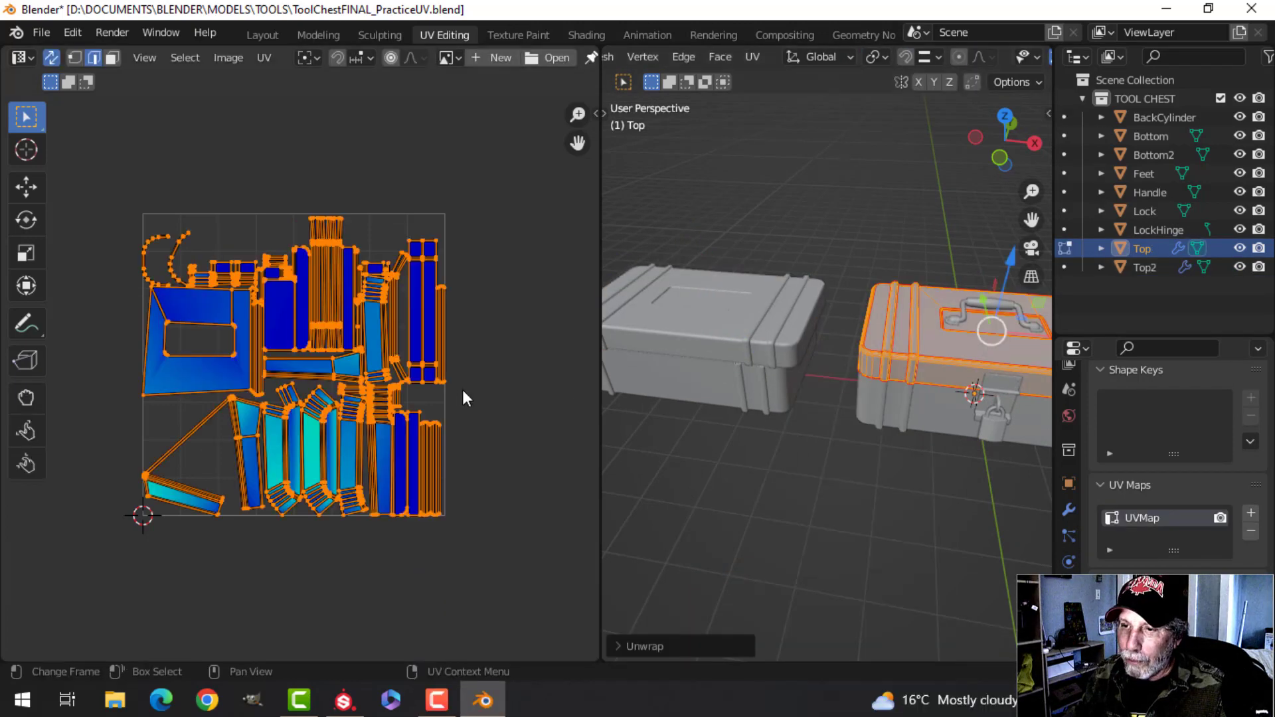
Examine the stretch colours across the UV islands of the Top lid, especially the long angled side strips.
{"action": "scroll", "coordinate": [465, 388], "scroll_direction": "up", "scroll_amount": 3}
{"action": "scroll", "coordinate": [469, 388], "scroll_direction": "down", "scroll_amount": 3}
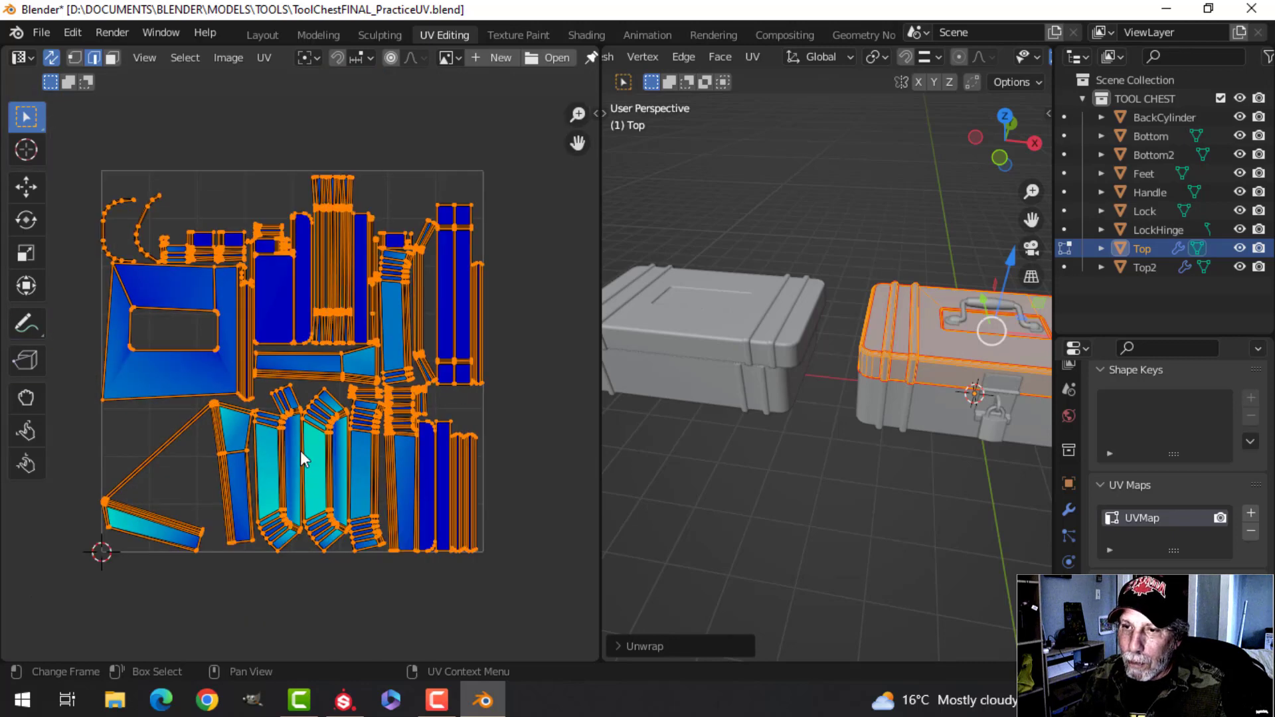
{"action": "scroll", "coordinate": [861, 406], "scroll_direction": "up", "scroll_amount": 1}
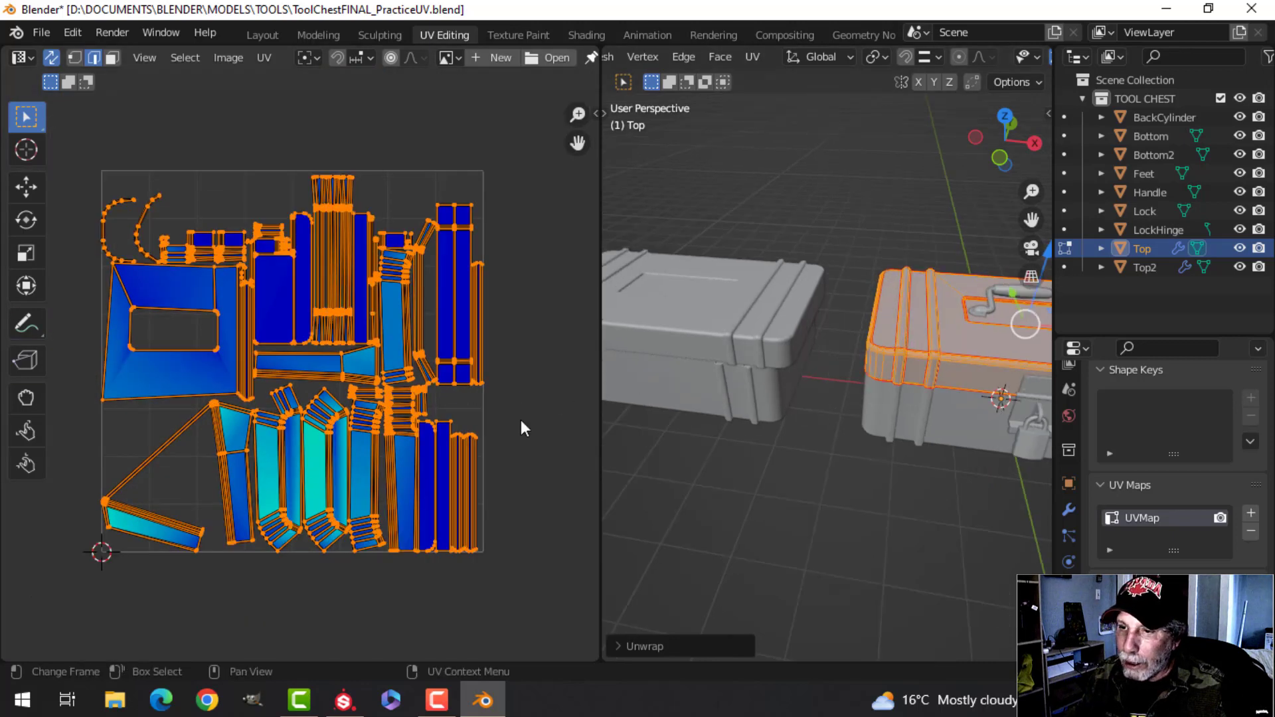
{"action": "scroll", "coordinate": [465, 431], "scroll_direction": "up", "scroll_amount": 2}
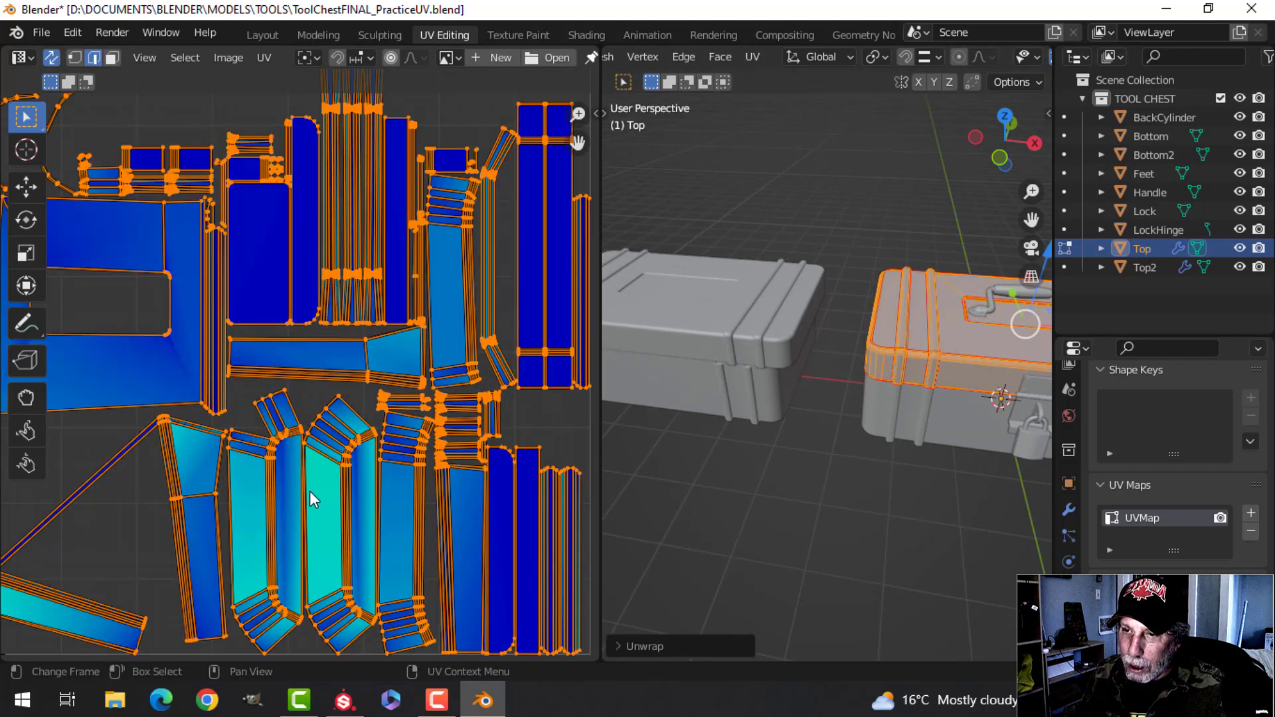
{"action": "scroll", "coordinate": [320, 504], "scroll_direction": "down", "scroll_amount": 3}
{"action": "scroll", "coordinate": [322, 490], "scroll_direction": "up", "scroll_amount": 5}
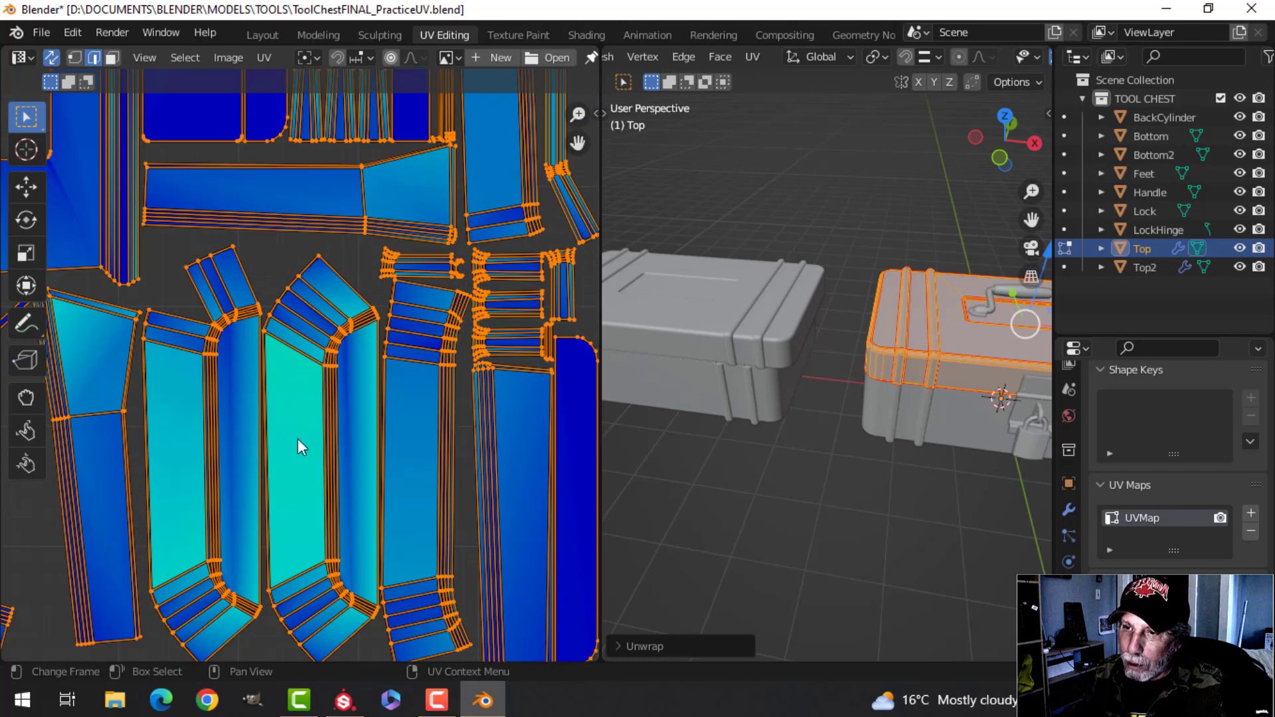
{"action": "scroll", "coordinate": [298, 438], "scroll_direction": "down", "scroll_amount": 4}
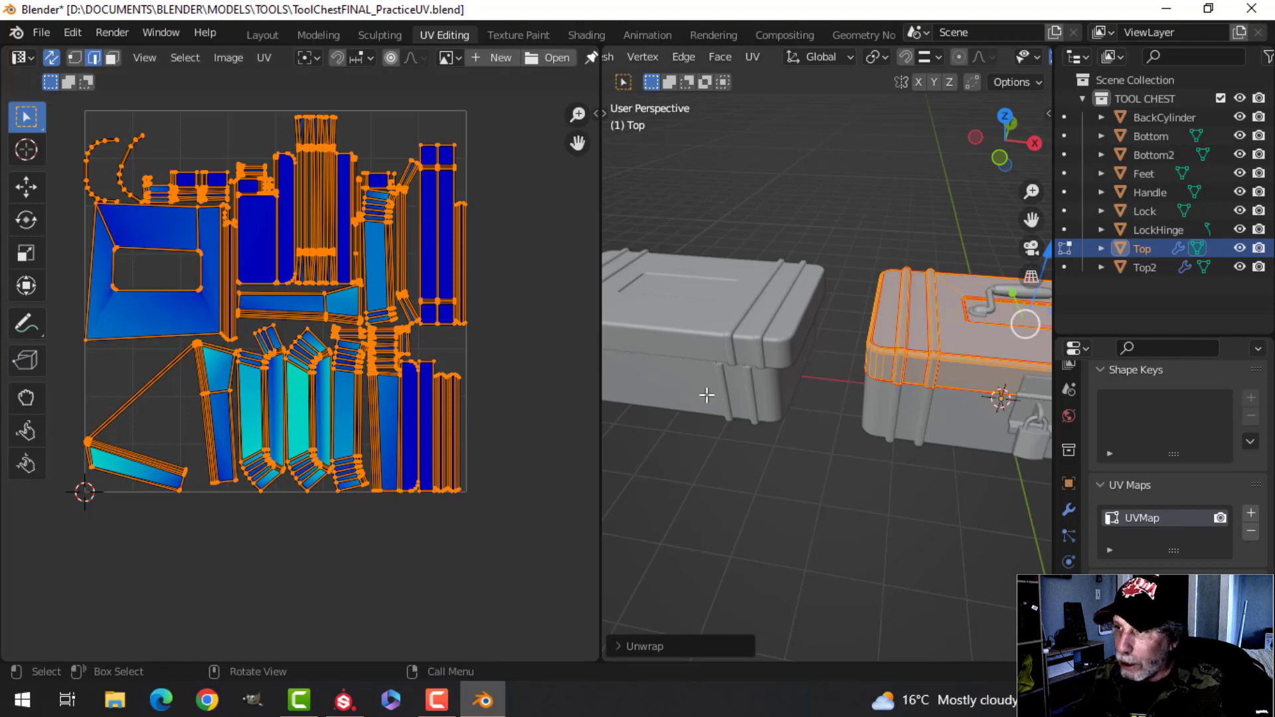
Unwrap the Top2 lid again and show its checker texture in Material Preview shading.
{"action": "key", "text": "Tab"}
{"action": "middle_click_drag", "start_coordinate": [929, 392], "coordinate": [858, 413]}
{"action": "key", "text": "alt+a"}
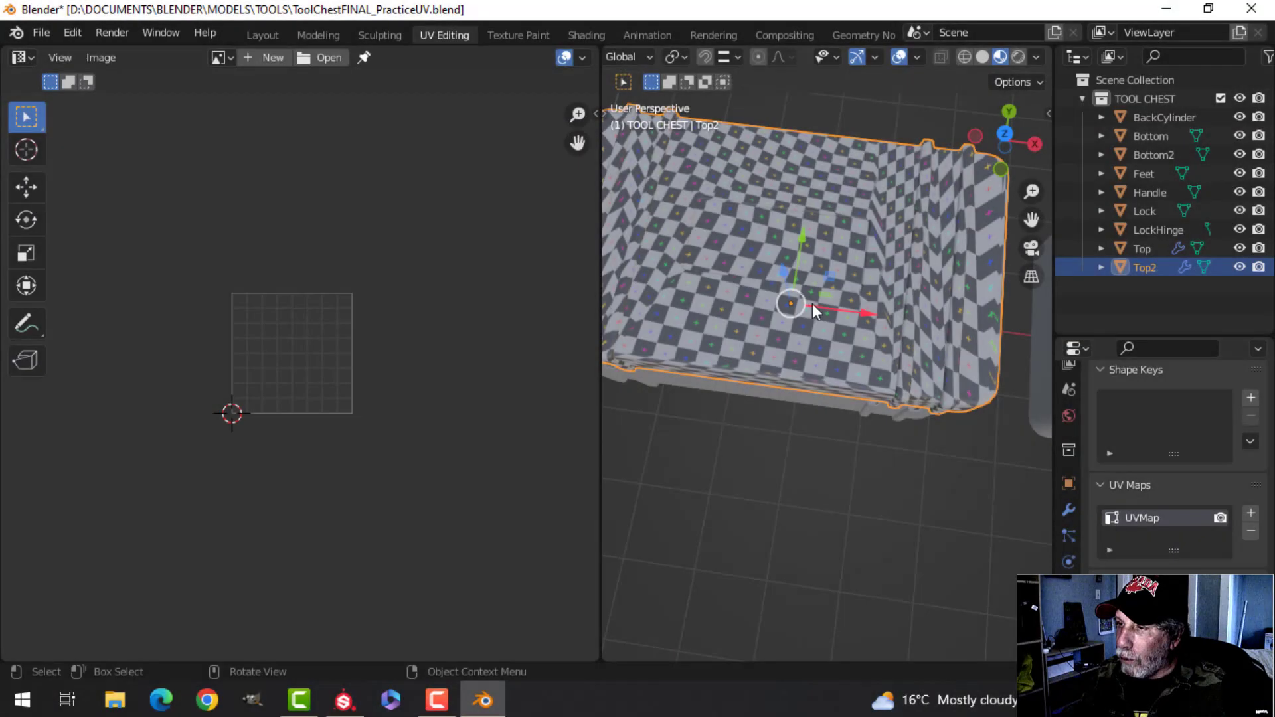
{"action": "scroll", "coordinate": [812, 303], "scroll_direction": "down", "scroll_amount": 5}
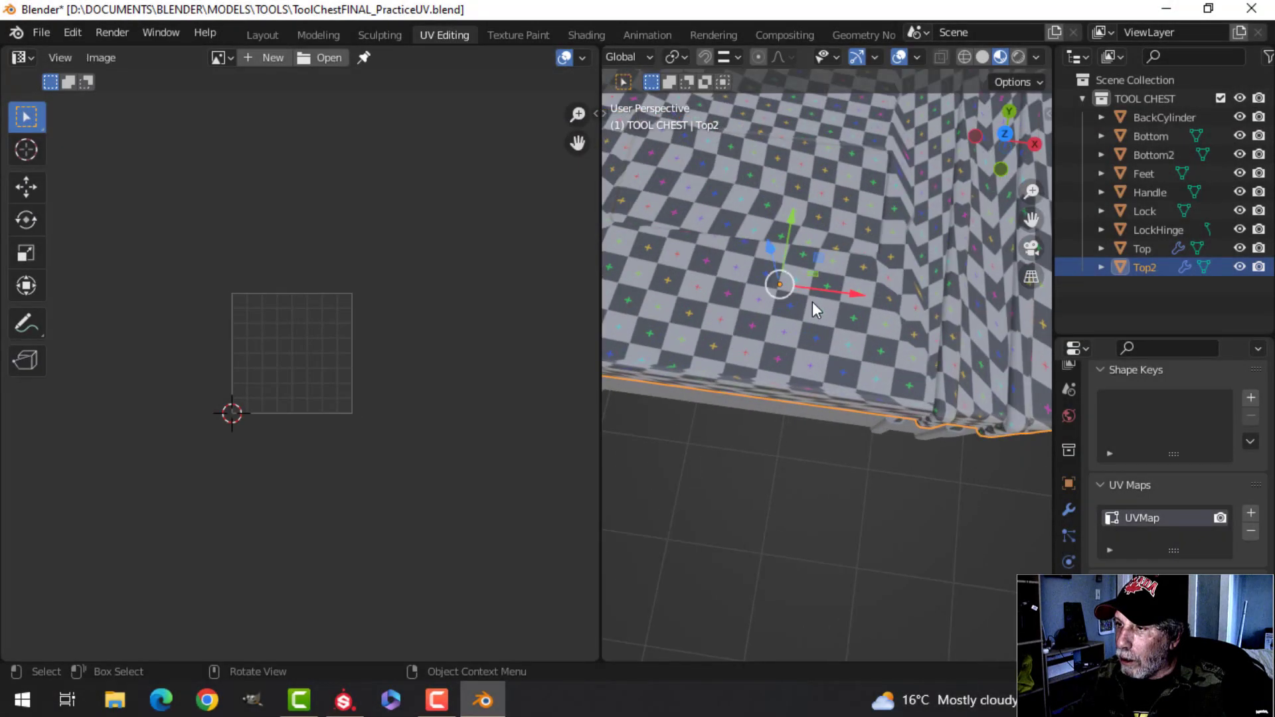
{"action": "middle_click_drag", "start_coordinate": [867, 298], "coordinate": [990, 333]}
{"action": "key", "text": "Tab"}
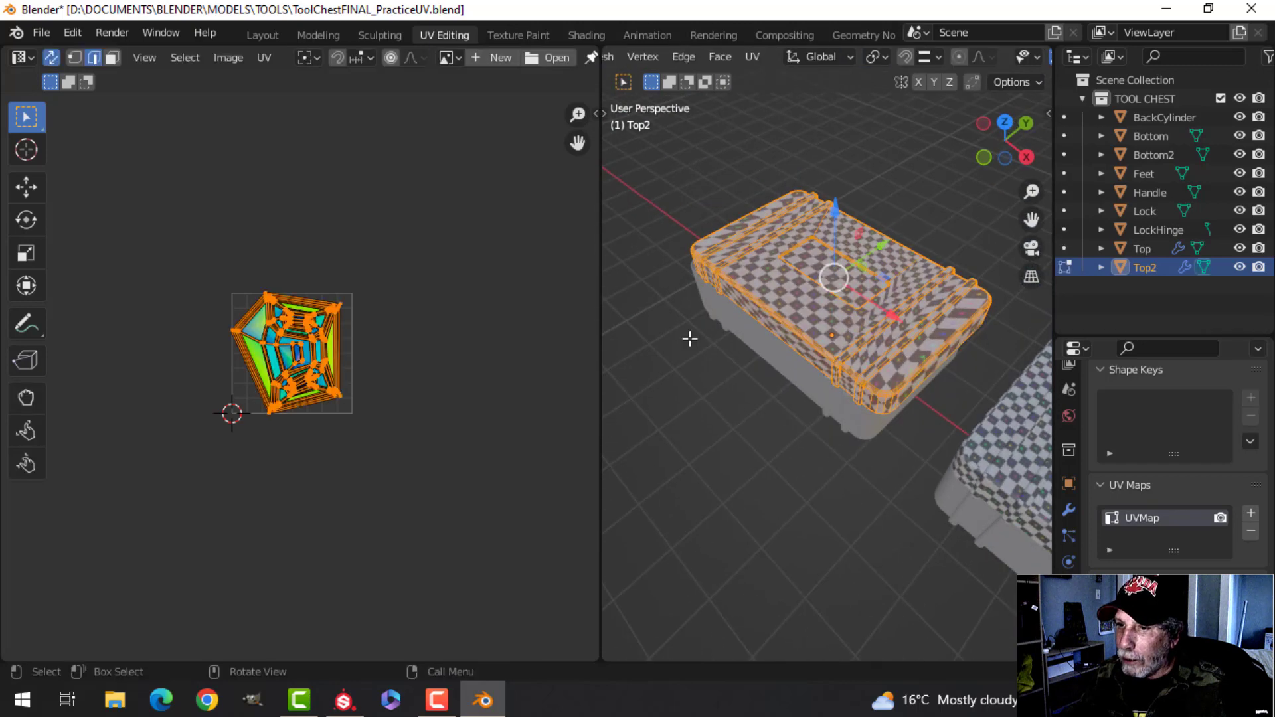
Compare the checker pattern on the seamless Top2 lid with the pattern on the seamed Top lid.
{"action": "scroll", "coordinate": [866, 343], "scroll_direction": "up", "scroll_amount": 2}
{"action": "scroll", "coordinate": [899, 350], "scroll_direction": "down", "scroll_amount": 3}
{"action": "middle_click_drag", "start_coordinate": [983, 405], "coordinate": [862, 286], "text": "shift"}
{"action": "scroll", "coordinate": [879, 332], "scroll_direction": "up", "scroll_amount": 5}
{"action": "scroll", "coordinate": [857, 285], "scroll_direction": "down", "scroll_amount": 4}
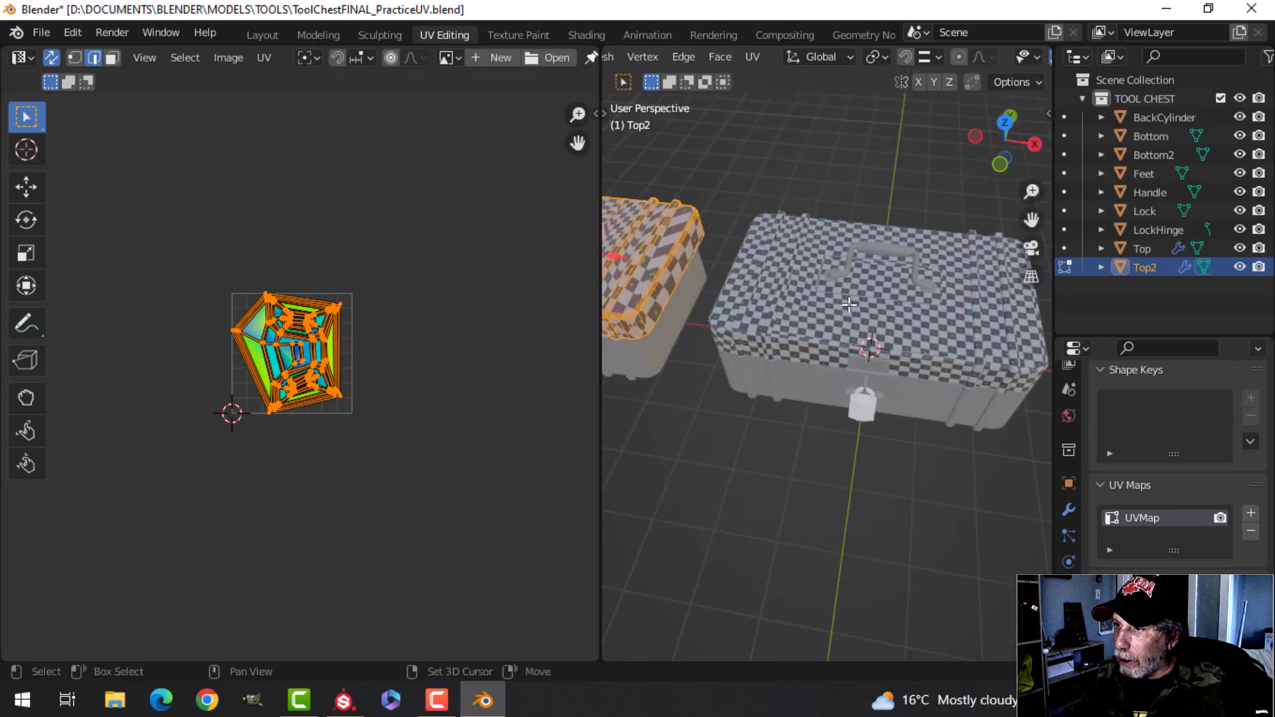
{"action": "middle_click_drag", "start_coordinate": [768, 286], "coordinate": [783, 309], "text": "shift"}
{"action": "key", "text": "Tab"}
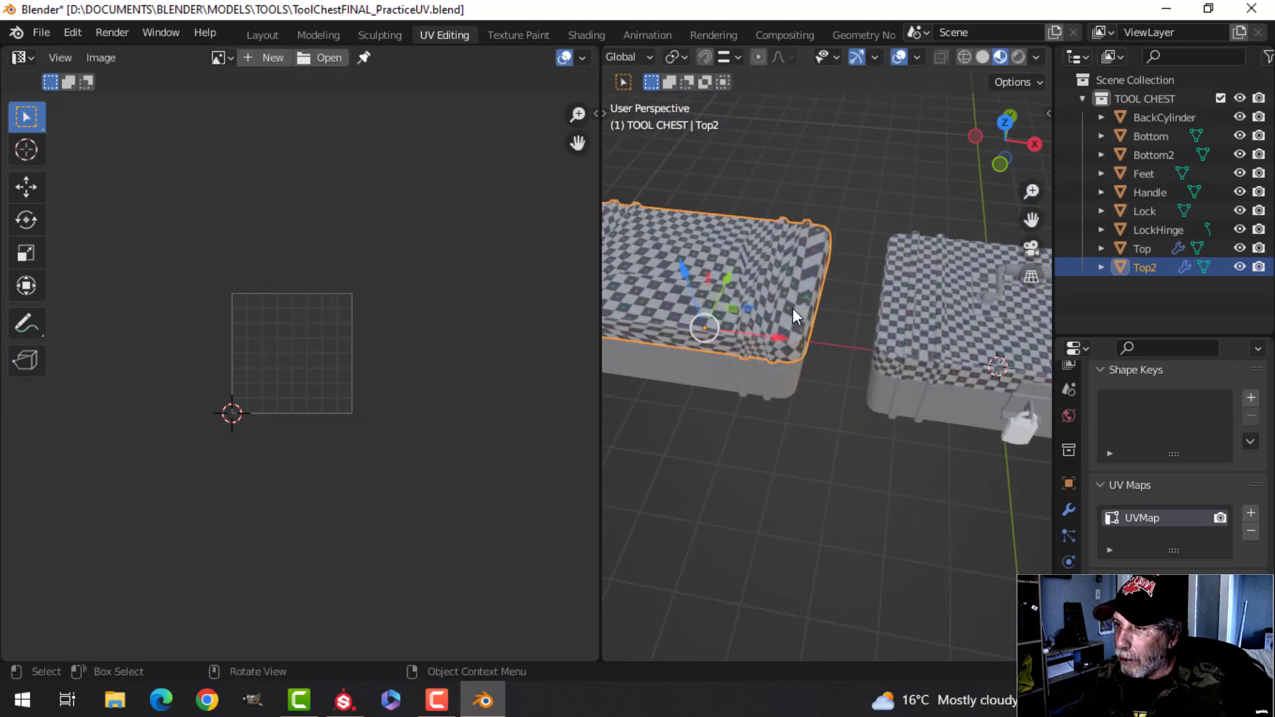
Apply Smart UV Project to the Top2 lid with an island margin of 0.003.
{"action": "key", "text": "Tab"}
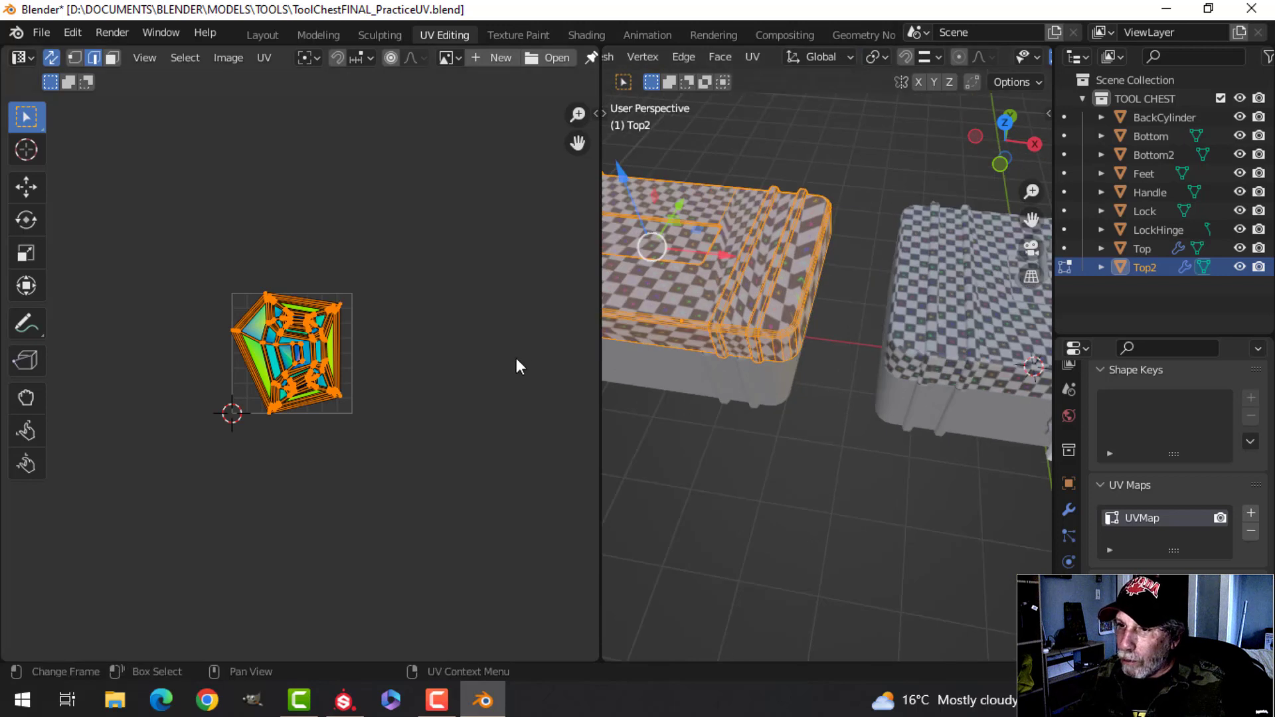
{"action": "key", "text": "u"}
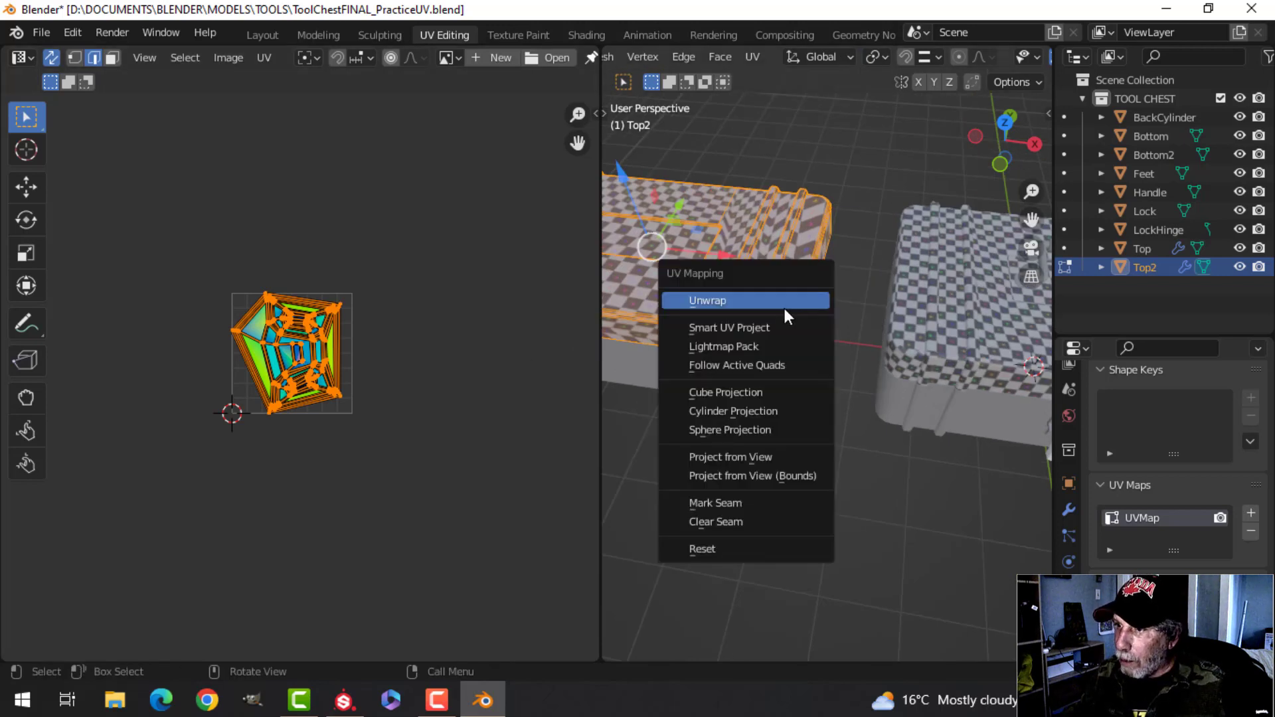
{"action": "left_click", "coordinate": [773, 325]}
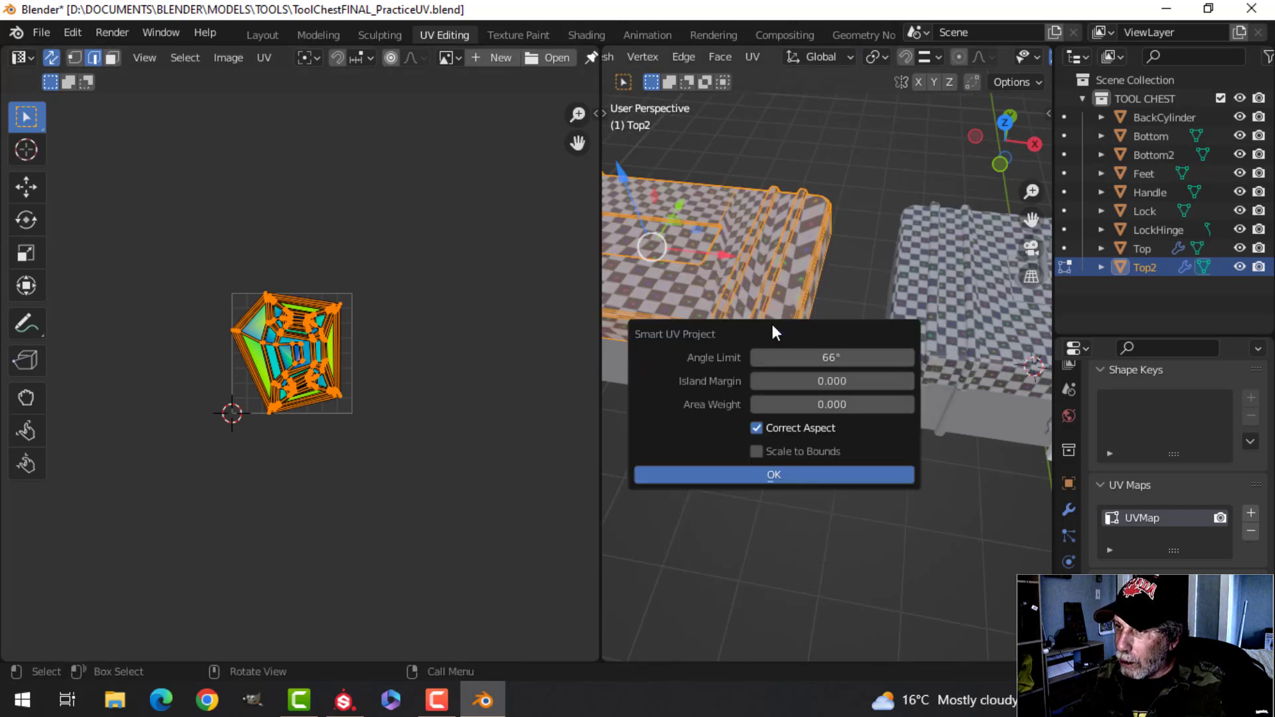
{"action": "left_click", "coordinate": [847, 377]}
{"action": "type", "text": "0.00"}
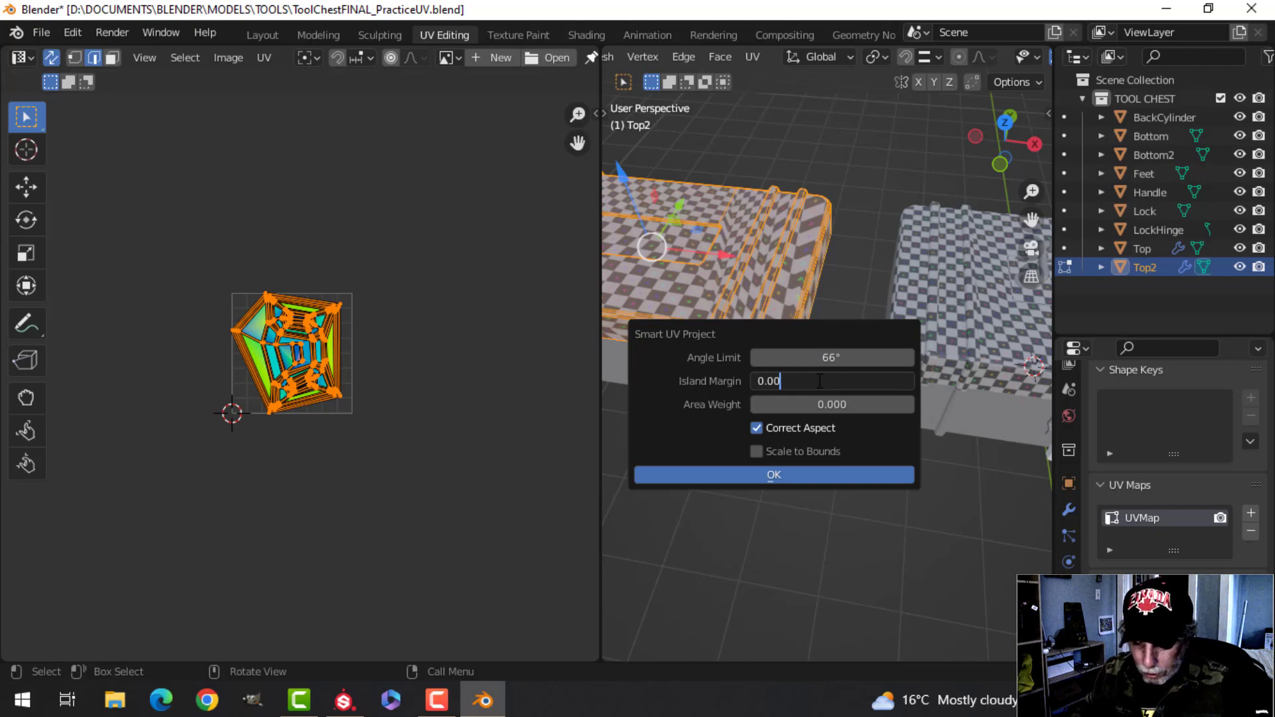
{"action": "type", "text": "3"}
{"action": "key", "text": "Return"}
{"action": "left_click", "coordinate": [813, 472]}
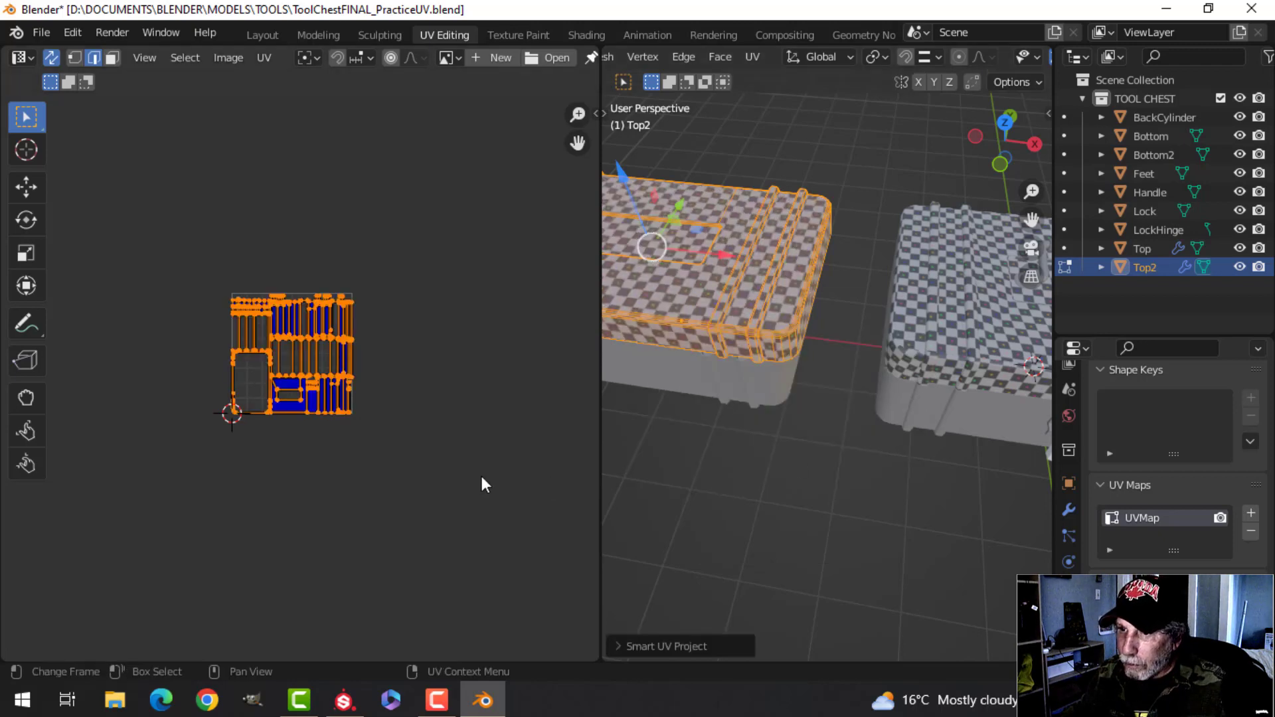
Review Top2's projected UV islands and pack them with UVPackmaster3 in Single Tile mode.
{"action": "scroll", "coordinate": [390, 439], "scroll_direction": "up", "scroll_amount": 5}
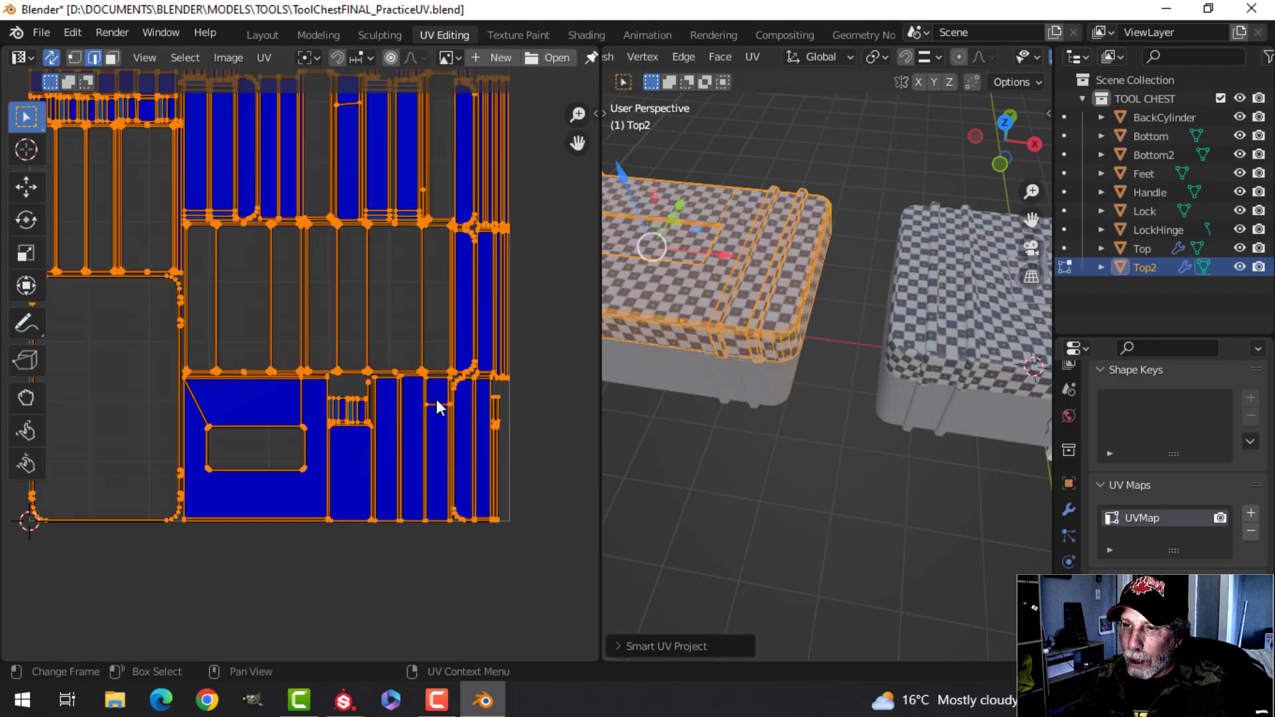
{"action": "scroll", "coordinate": [435, 406], "scroll_direction": "down", "scroll_amount": 3}
{"action": "scroll", "coordinate": [436, 400], "scroll_direction": "up", "scroll_amount": 1}
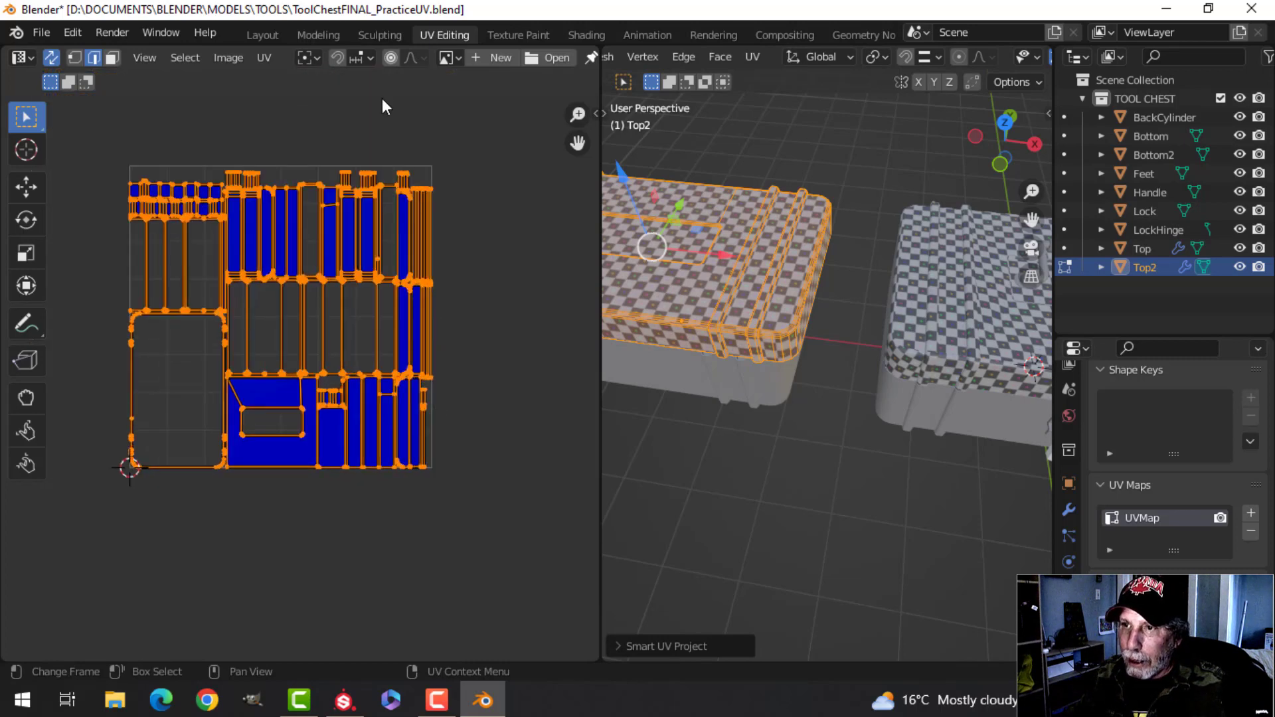
{"action": "left_click", "coordinate": [264, 58]}
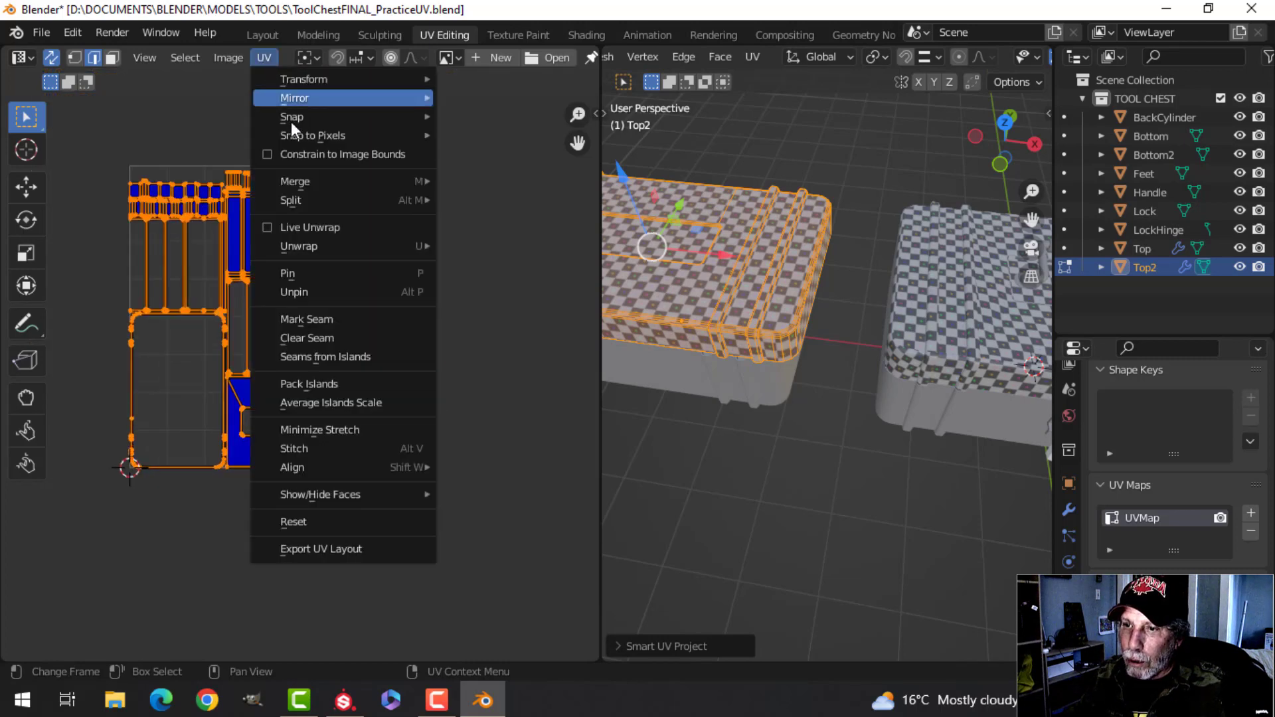
{"action": "left_click", "coordinate": [324, 384]}
{"action": "key", "text": "n"}
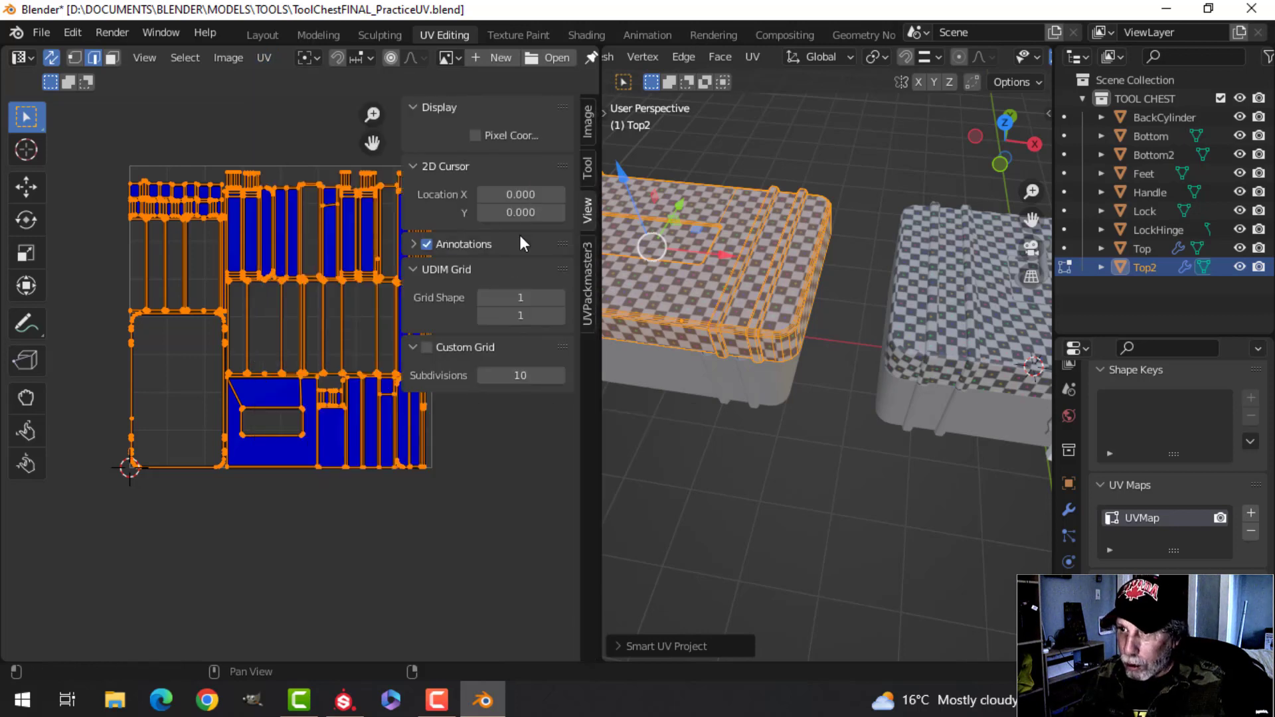
{"action": "left_click", "coordinate": [587, 278]}
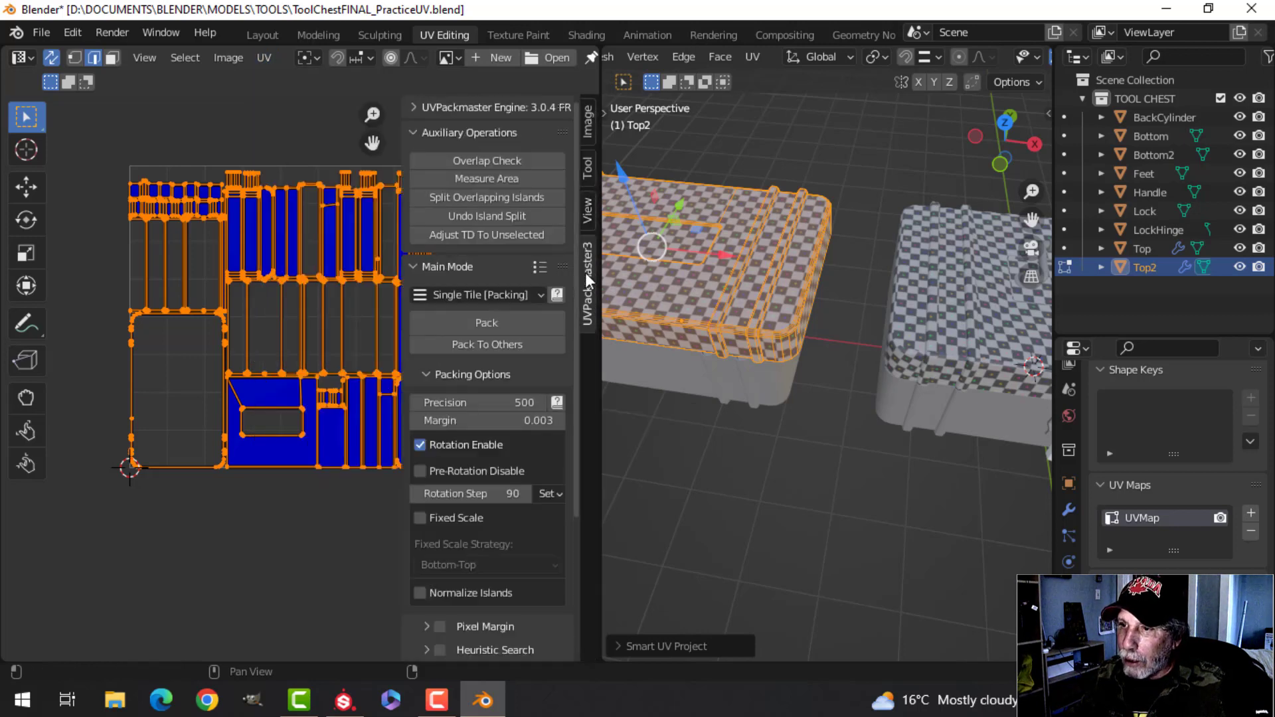
{"action": "left_click", "coordinate": [492, 322]}
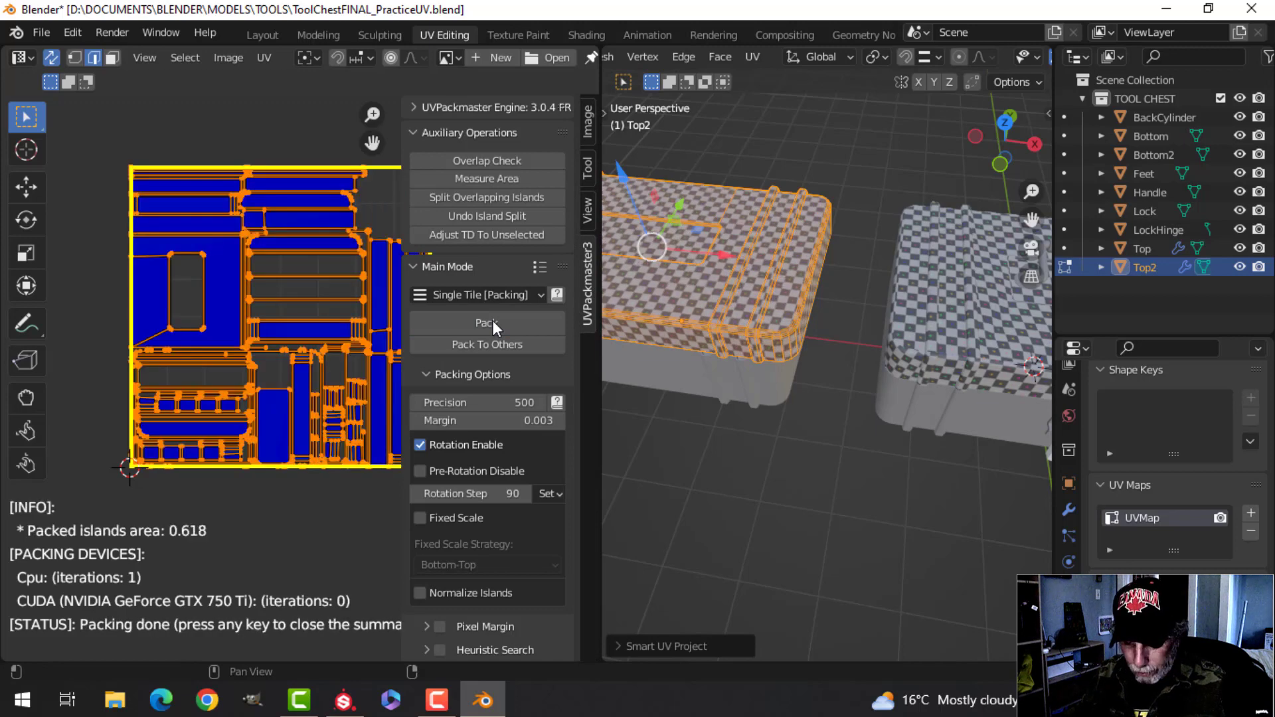
{"action": "key", "text": "n"}
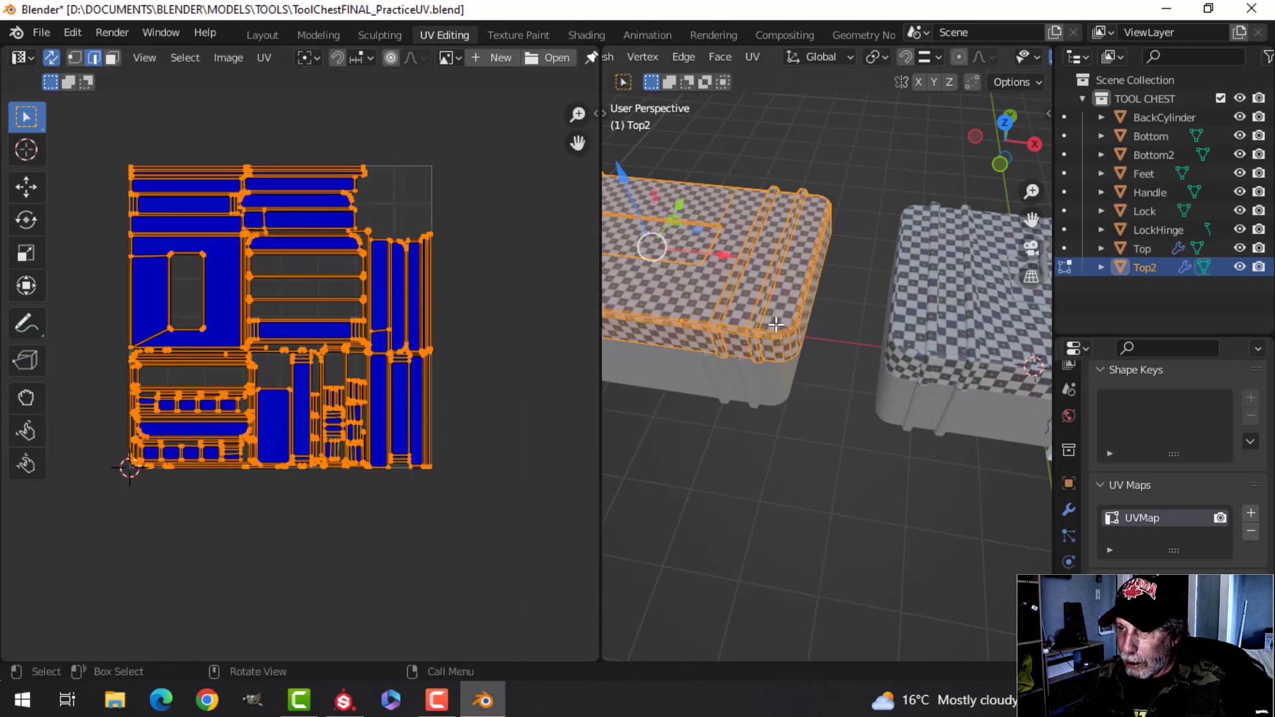
Return Top2 to Object Mode and examine its checker pattern up close in a maximized 3D viewport.
{"action": "key", "text": "Tab"}
{"action": "middle_click_drag", "start_coordinate": [811, 376], "coordinate": [831, 366]}
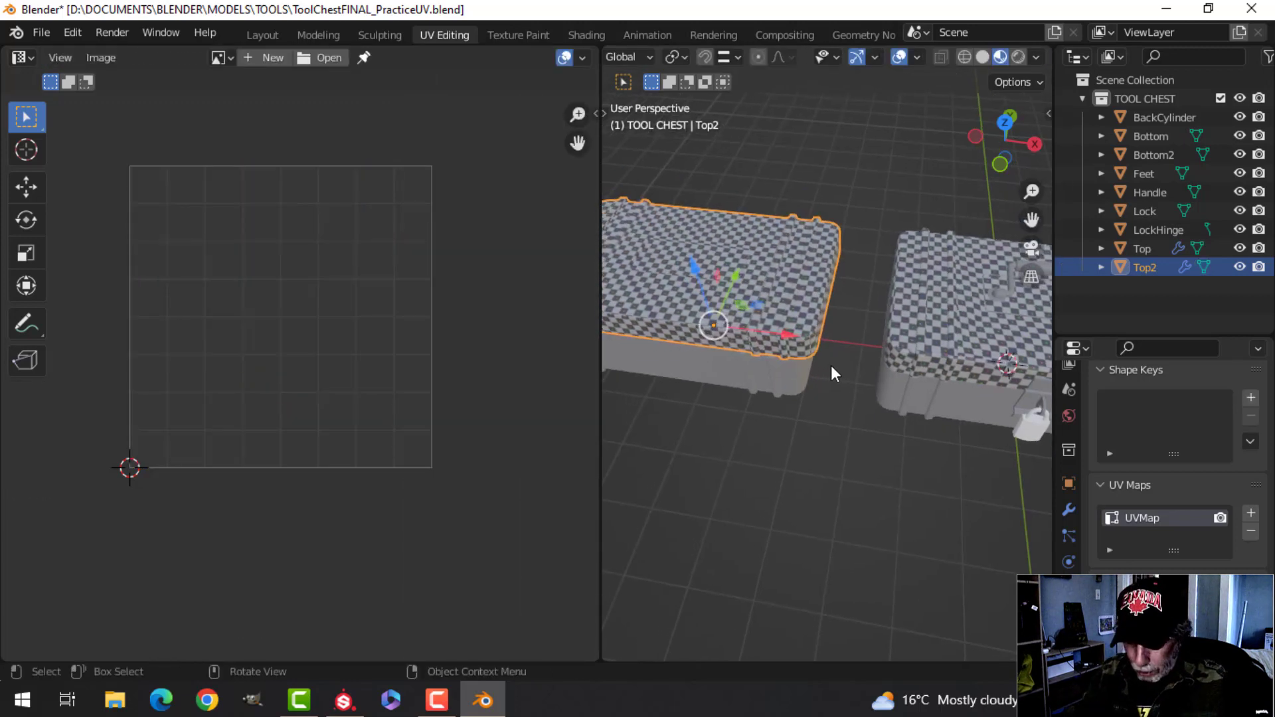
{"action": "key", "text": "ctrl+space"}
{"action": "scroll", "coordinate": [833, 362], "scroll_direction": "down", "scroll_amount": 1}
{"action": "middle_click_drag", "start_coordinate": [559, 267], "coordinate": [616, 336], "text": "shift"}
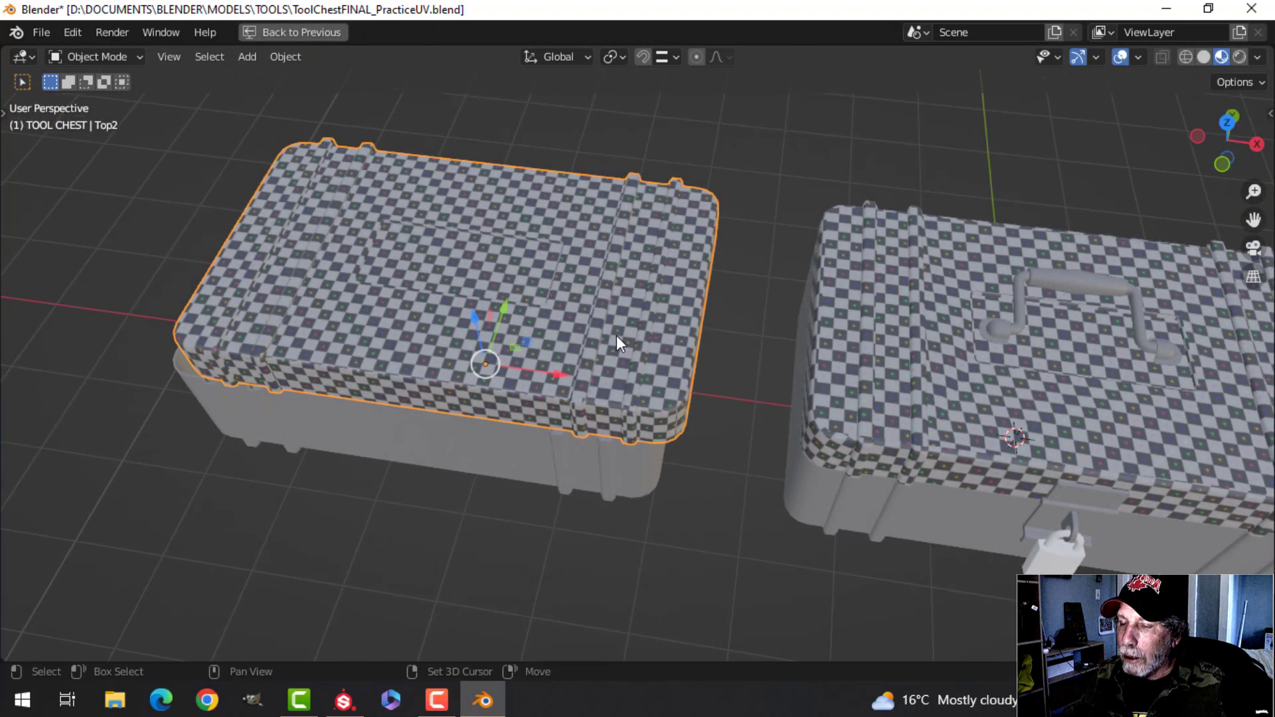
{"action": "scroll", "coordinate": [617, 336], "scroll_direction": "up", "scroll_amount": 2}
{"action": "middle_click_drag", "start_coordinate": [534, 312], "coordinate": [611, 340]}
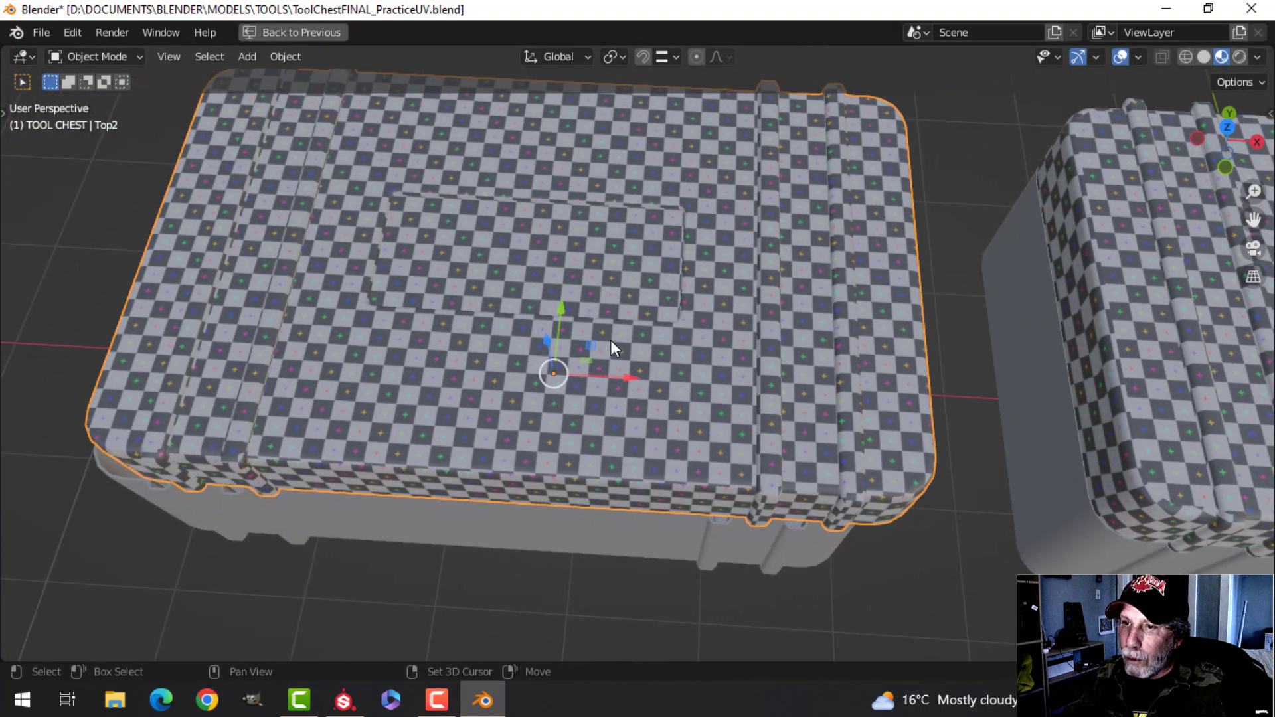
Compare the checker pattern on the Smart UV-projected Top2 lid with the one on the seamed Top lid.
{"action": "middle_click_drag", "start_coordinate": [502, 339], "coordinate": [503, 305]}
{"action": "middle_click_drag", "start_coordinate": [702, 293], "coordinate": [653, 334], "text": "shift"}
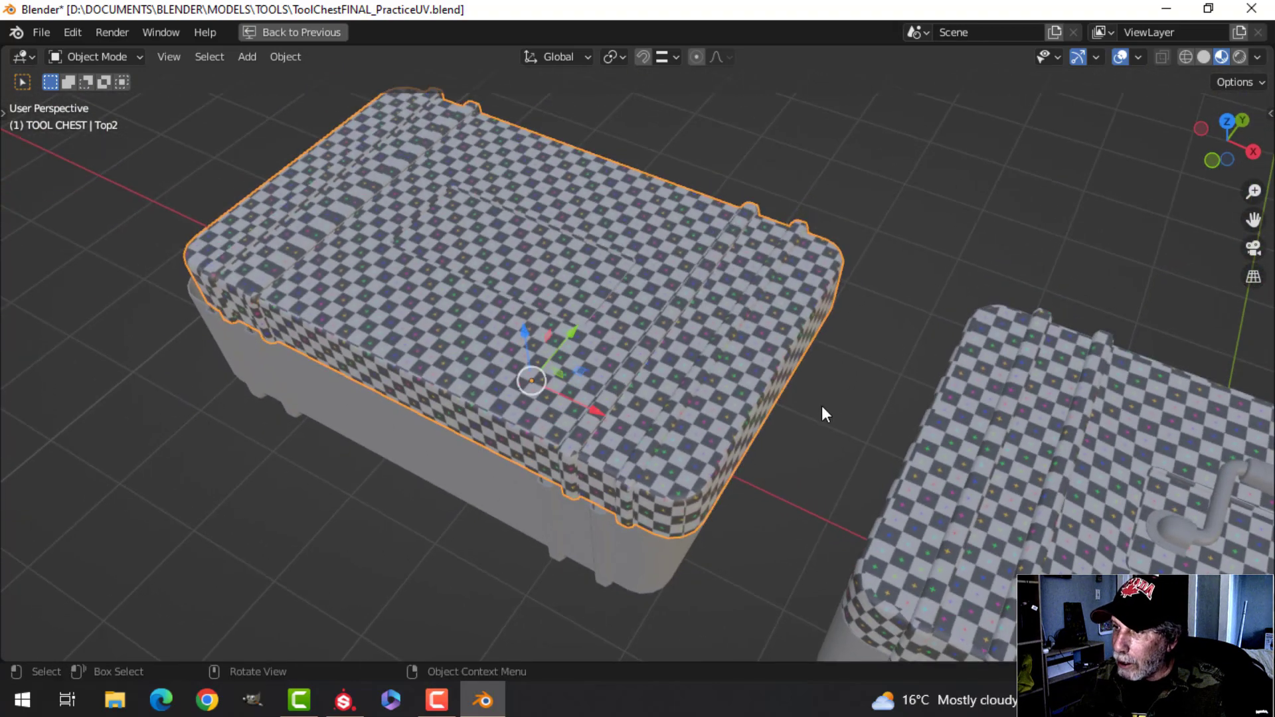
{"action": "middle_click_drag", "start_coordinate": [822, 405], "coordinate": [511, 210], "text": "shift"}
{"action": "middle_click_drag", "start_coordinate": [636, 289], "coordinate": [660, 305]}
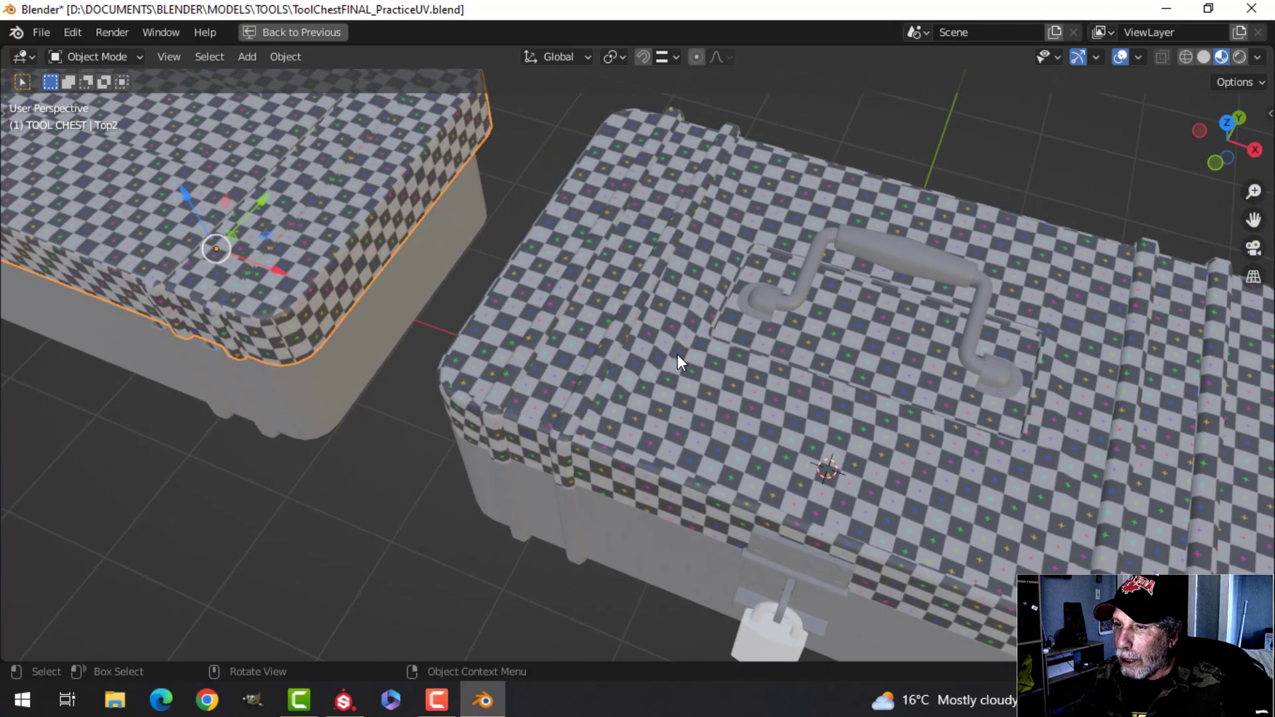
{"action": "middle_click_drag", "start_coordinate": [677, 356], "coordinate": [653, 294]}
{"action": "scroll", "coordinate": [653, 294], "scroll_direction": "down", "scroll_amount": 2}
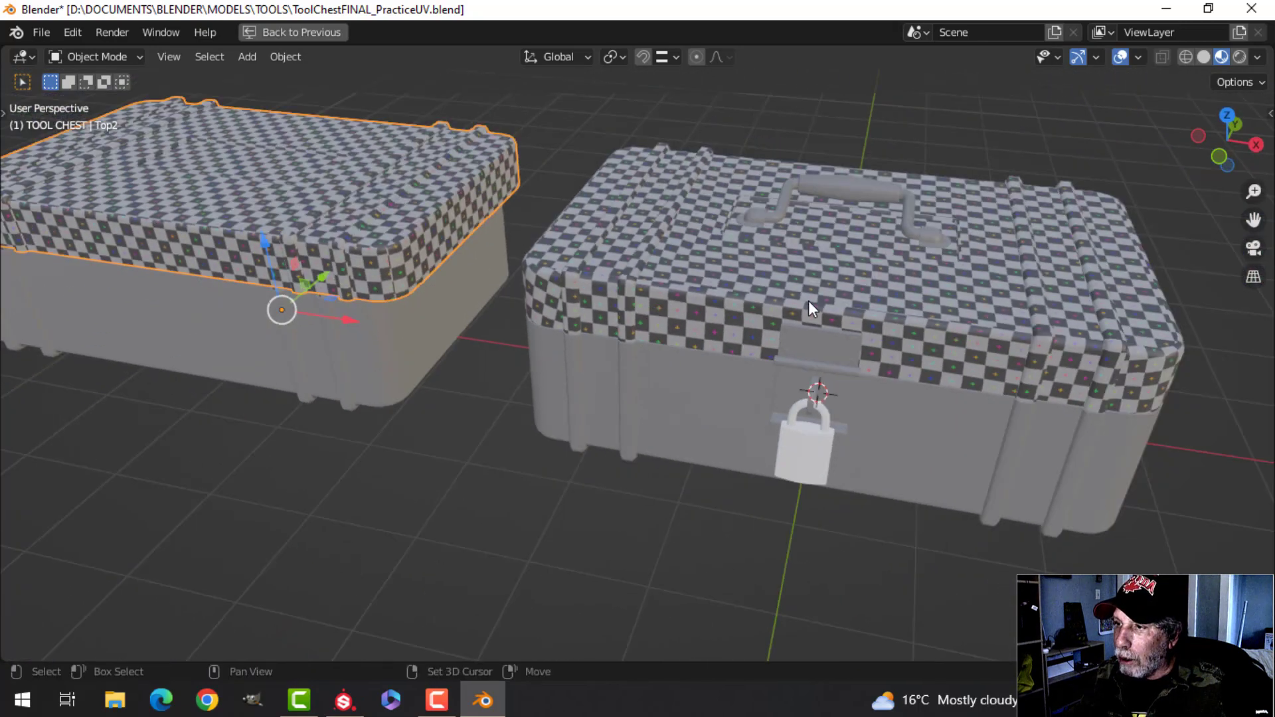
{"action": "middle_click_drag", "start_coordinate": [808, 301], "coordinate": [733, 293]}
{"action": "middle_click_drag", "start_coordinate": [369, 248], "coordinate": [667, 360], "text": "shift"}
{"action": "scroll", "coordinate": [641, 346], "scroll_direction": "up", "scroll_amount": 2}
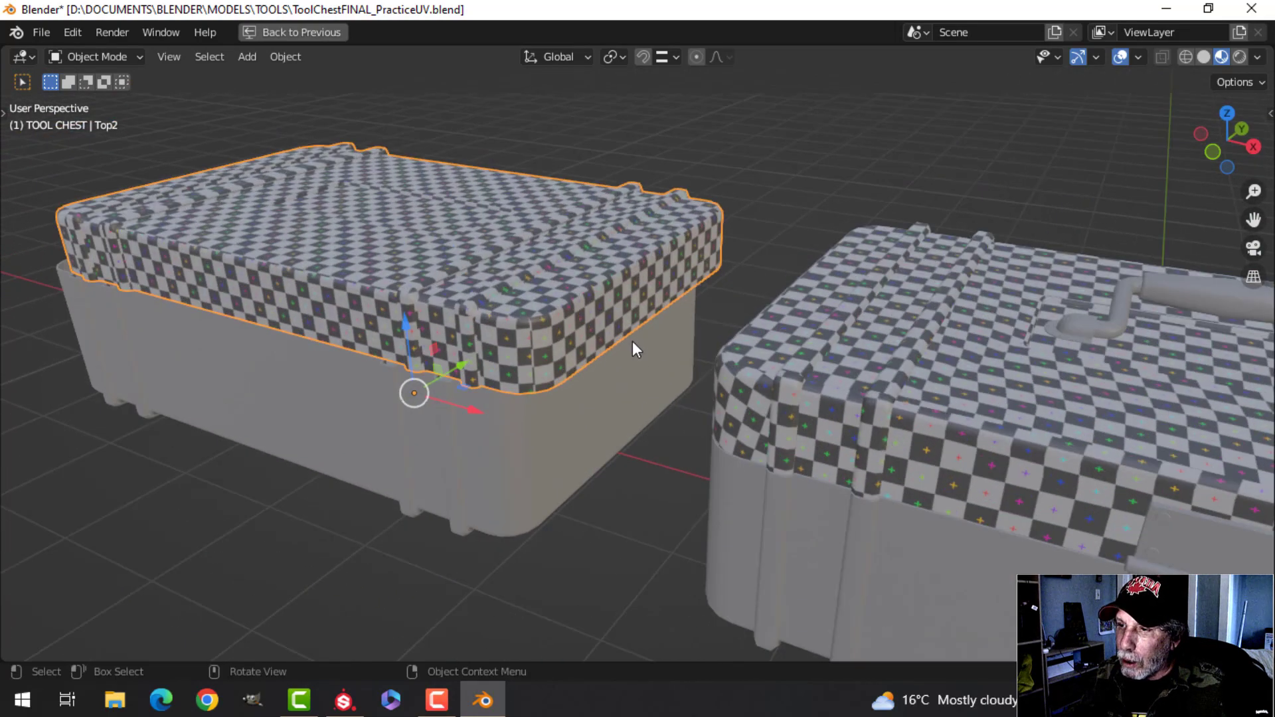
Examine the checker pattern around the rounded corners and sides of the Top2 lid.
{"action": "scroll", "coordinate": [603, 333], "scroll_direction": "up", "scroll_amount": 3}
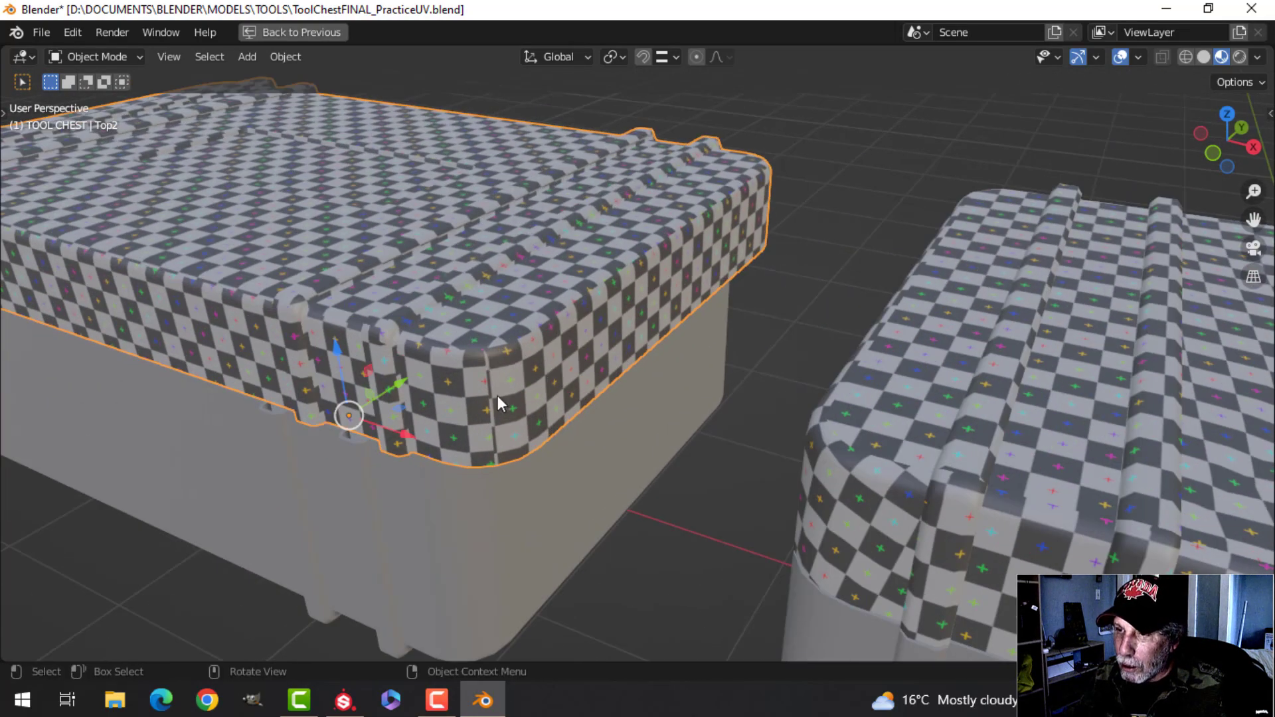
{"action": "scroll", "coordinate": [528, 459], "scroll_direction": "down", "scroll_amount": 3}
{"action": "middle_click_drag", "start_coordinate": [452, 410], "coordinate": [628, 428], "text": "shift"}
{"action": "middle_click_drag", "start_coordinate": [510, 374], "coordinate": [612, 401]}
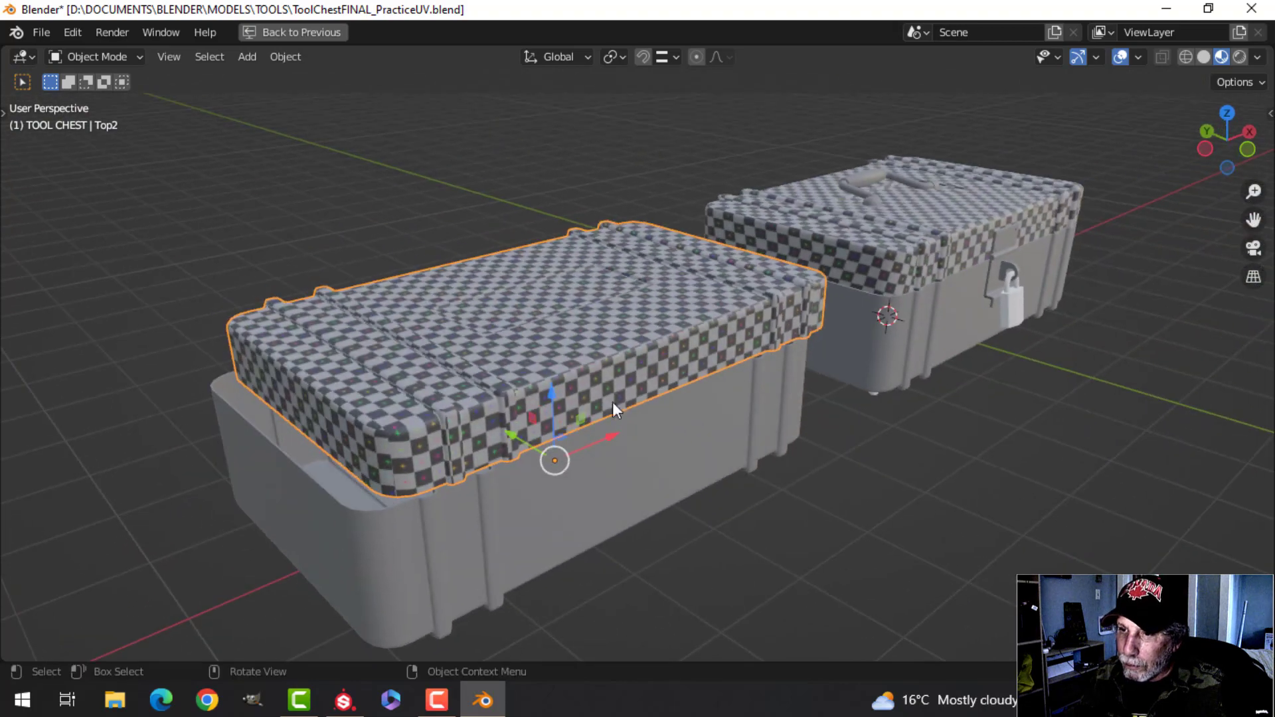
{"action": "middle_click_drag", "start_coordinate": [472, 459], "coordinate": [535, 433], "text": "shift"}
{"action": "scroll", "coordinate": [533, 433], "scroll_direction": "up", "scroll_amount": 2}
{"action": "scroll", "coordinate": [390, 492], "scroll_direction": "down", "scroll_amount": 4}
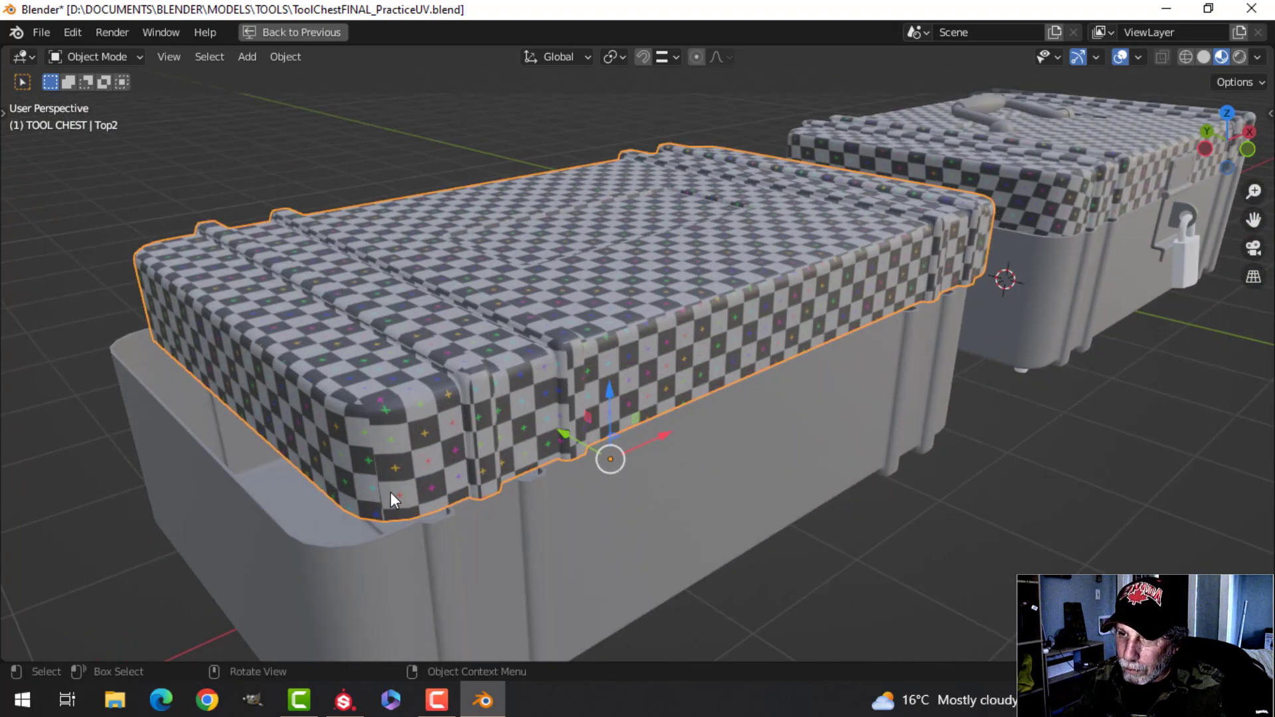
{"action": "middle_click_drag", "start_coordinate": [390, 493], "coordinate": [630, 409]}
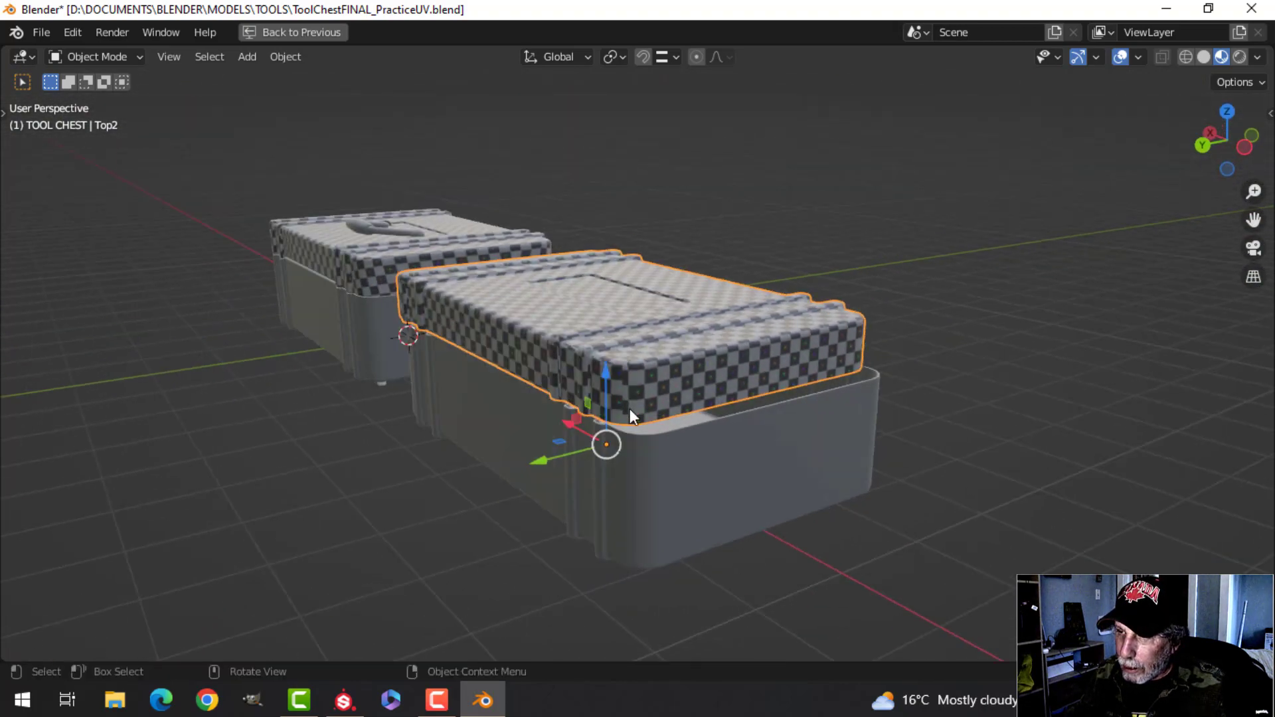
{"action": "scroll", "coordinate": [630, 406], "scroll_direction": "up", "scroll_amount": 3}
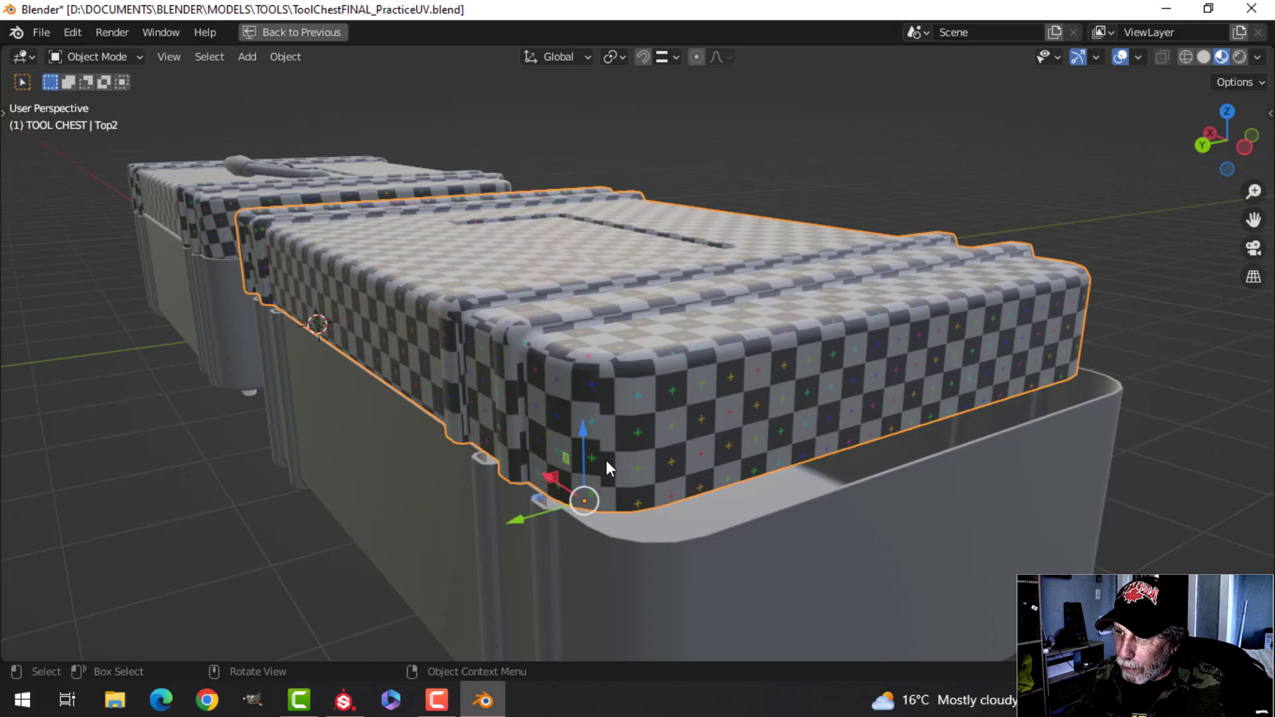
Inspect the checker pattern at the corners and front of the seamed Top lid, finishing with both chests in view.
{"action": "scroll", "coordinate": [730, 437], "scroll_direction": "down", "scroll_amount": 4}
{"action": "middle_click_drag", "start_coordinate": [779, 438], "coordinate": [699, 358]}
{"action": "scroll", "coordinate": [700, 352], "scroll_direction": "up", "scroll_amount": 3}
{"action": "middle_click_drag", "start_coordinate": [870, 319], "coordinate": [638, 367], "text": "shift"}
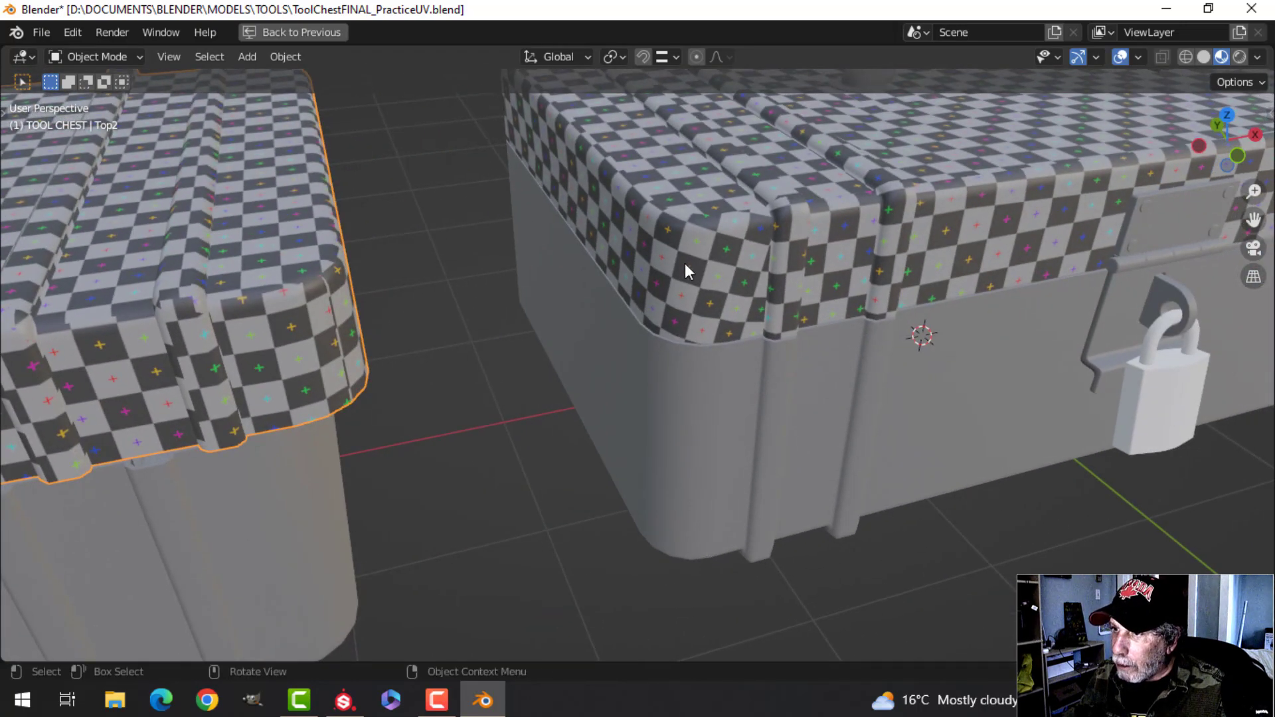
{"action": "scroll", "coordinate": [683, 281], "scroll_direction": "down", "scroll_amount": 1}
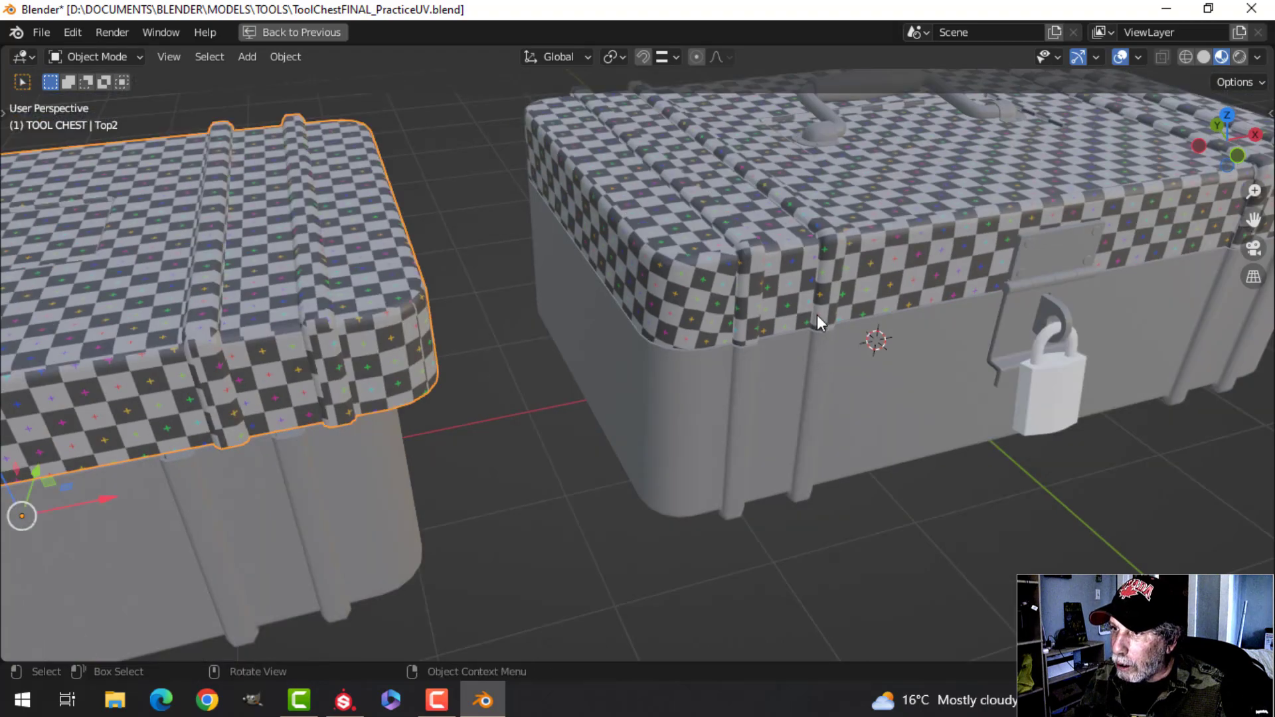
{"action": "scroll", "coordinate": [817, 314], "scroll_direction": "down", "scroll_amount": 2}
{"action": "middle_click_drag", "start_coordinate": [818, 315], "coordinate": [828, 419]}
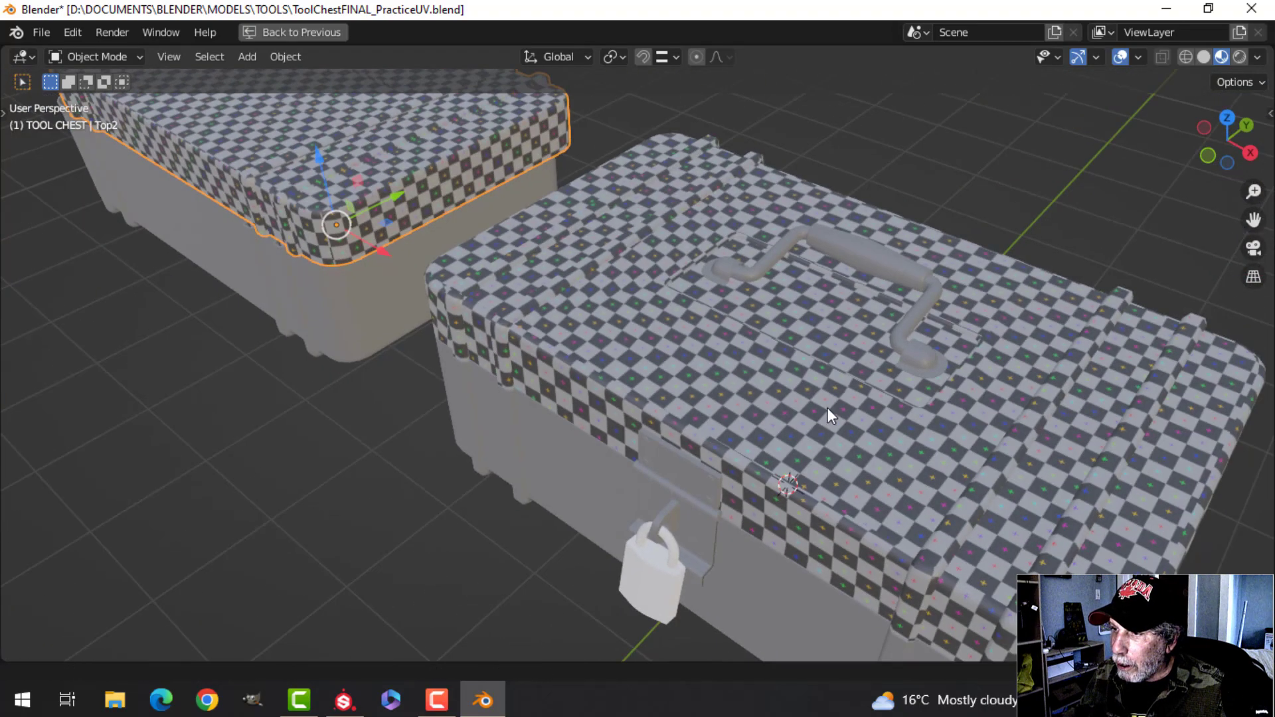
{"action": "scroll", "coordinate": [658, 313], "scroll_direction": "up", "scroll_amount": 5}
{"action": "middle_click_drag", "start_coordinate": [650, 305], "coordinate": [636, 362]}
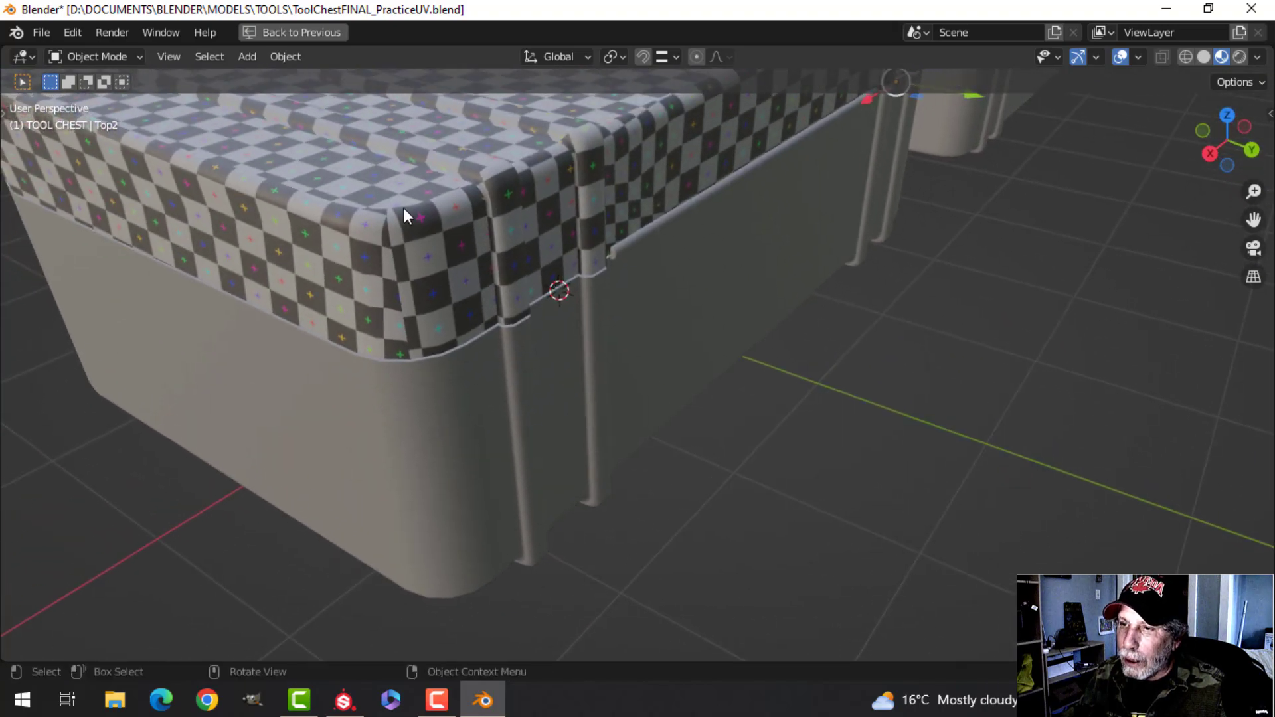
{"action": "scroll", "coordinate": [631, 326], "scroll_direction": "down", "scroll_amount": 6}
{"action": "middle_click_drag", "start_coordinate": [767, 315], "coordinate": [582, 291]}
{"action": "scroll", "coordinate": [630, 303], "scroll_direction": "up", "scroll_amount": 5}
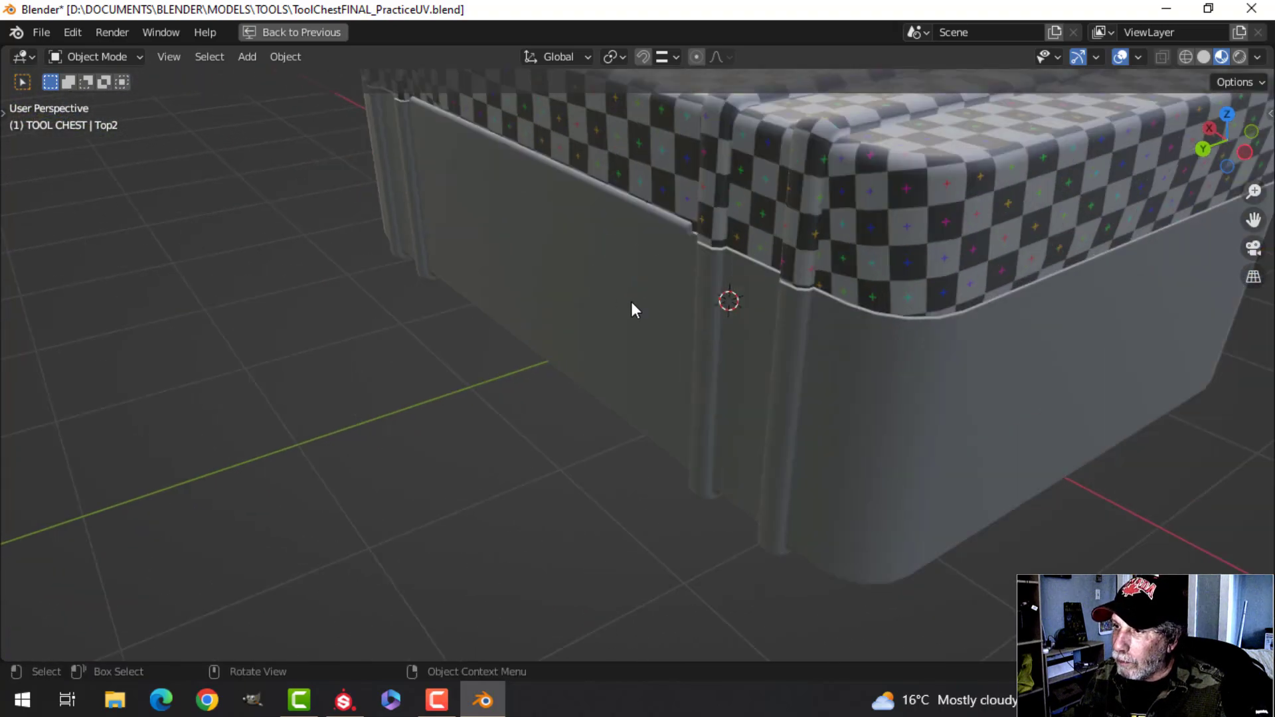
{"action": "scroll", "coordinate": [630, 303], "scroll_direction": "down", "scroll_amount": 6}
{"action": "middle_click_drag", "start_coordinate": [788, 320], "coordinate": [500, 311]}
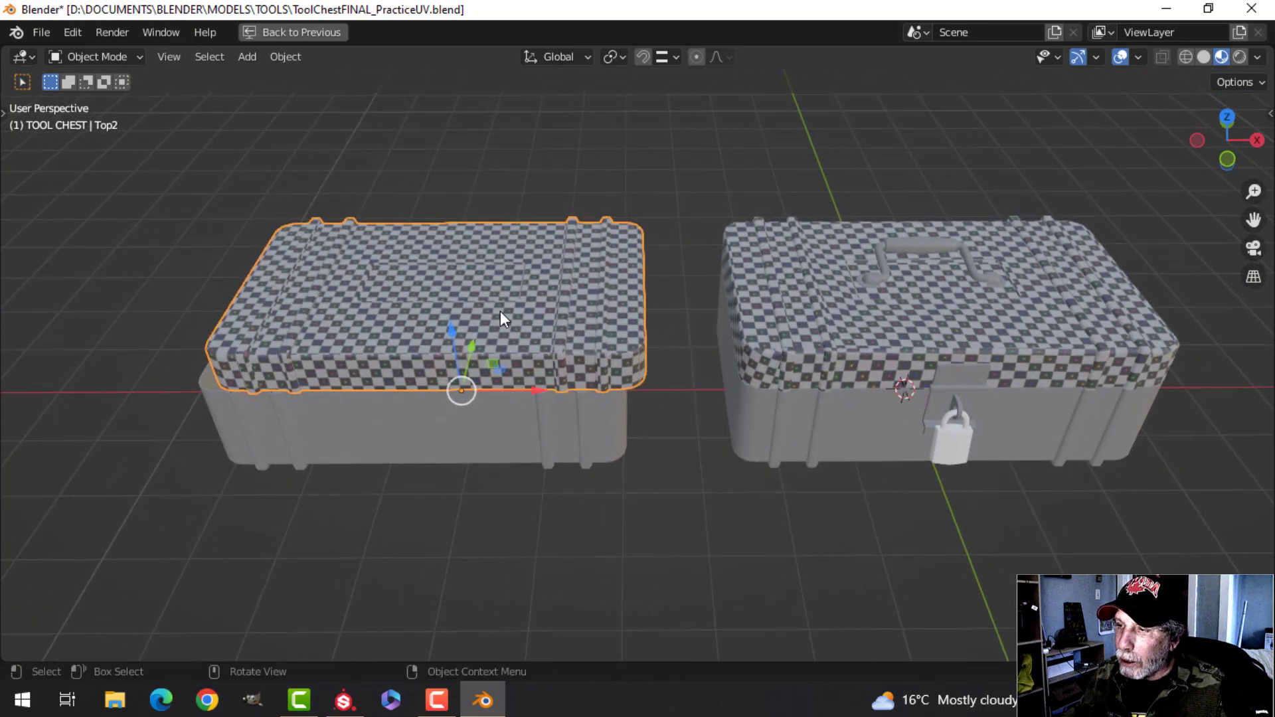
Restore the split UV Editing layout and select the Top2 lid.
{"action": "left_click", "coordinate": [296, 33]}
{"action": "middle_click_drag", "start_coordinate": [826, 366], "coordinate": [807, 363], "text": "shift"}
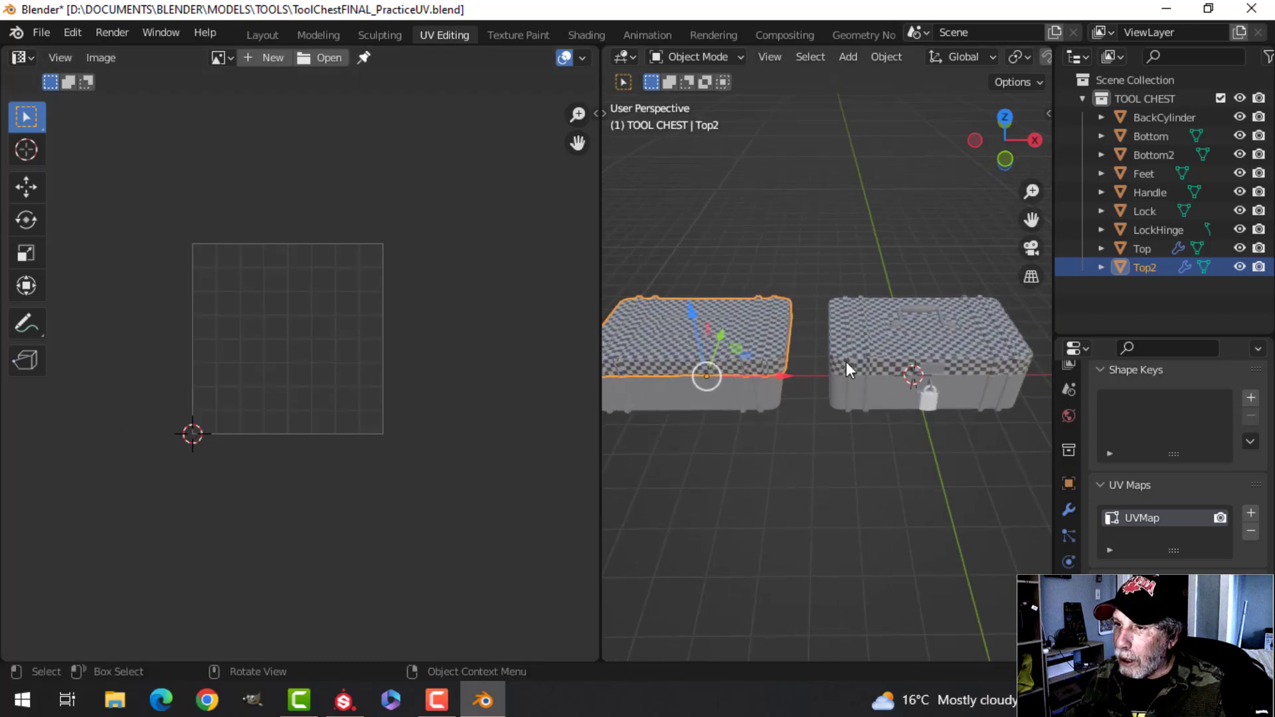
{"action": "key", "text": "a"}
{"action": "left_click", "coordinate": [789, 346]}
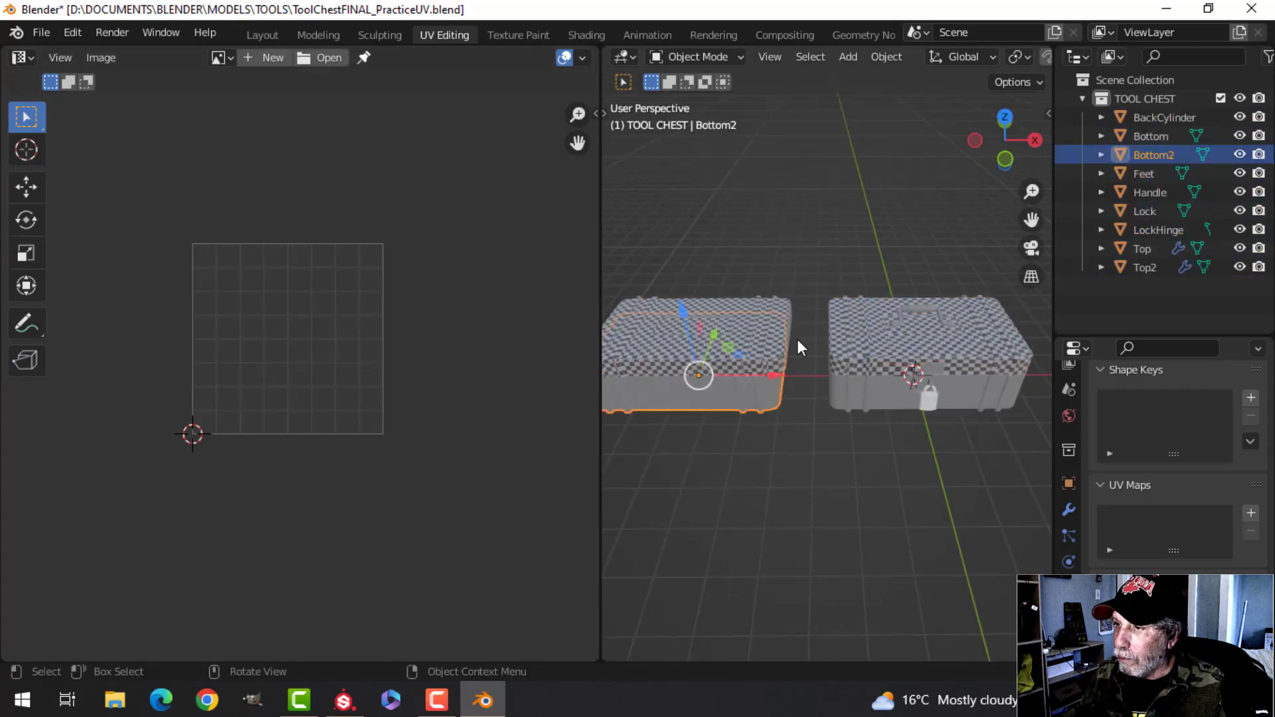
{"action": "left_click", "coordinate": [859, 341]}
{"action": "left_click", "coordinate": [764, 327]}
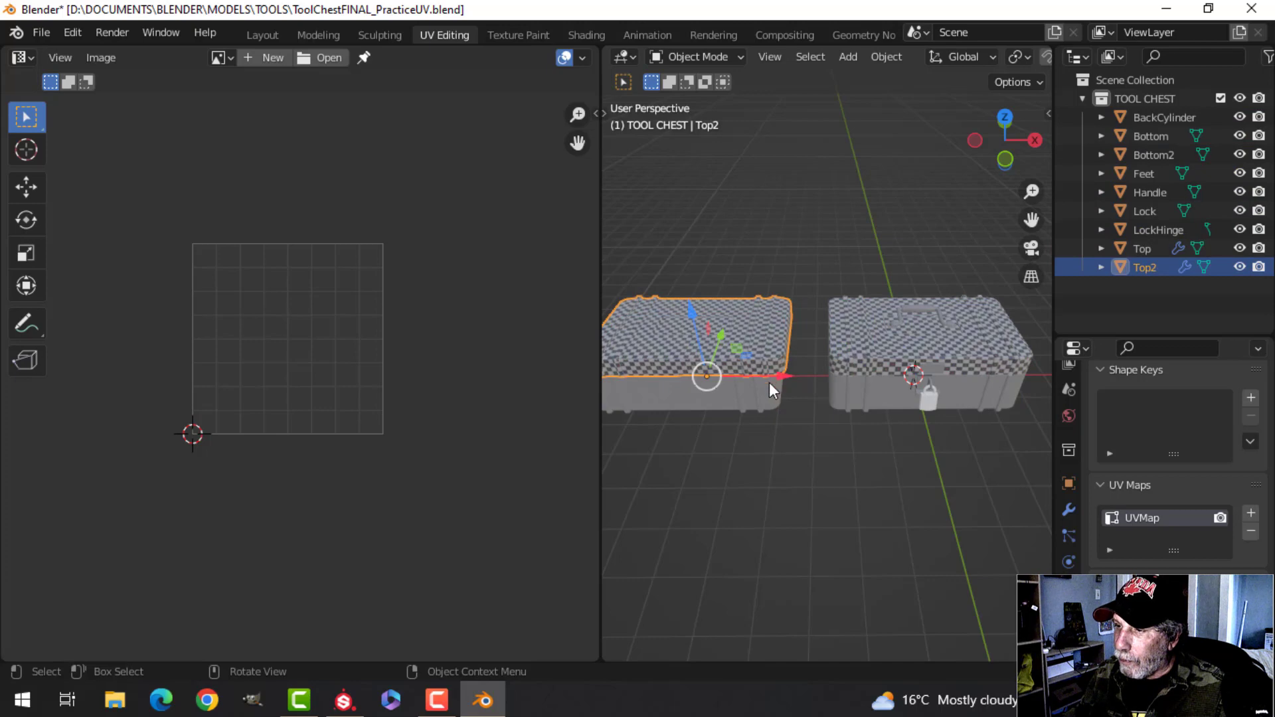
Check the Bottom2 base for a UV layout in Edit Mode and return it to Object Mode.
{"action": "left_click", "coordinate": [788, 388]}
{"action": "middle_click_drag", "start_coordinate": [788, 388], "coordinate": [835, 369]}
{"action": "key", "text": "Tab"}
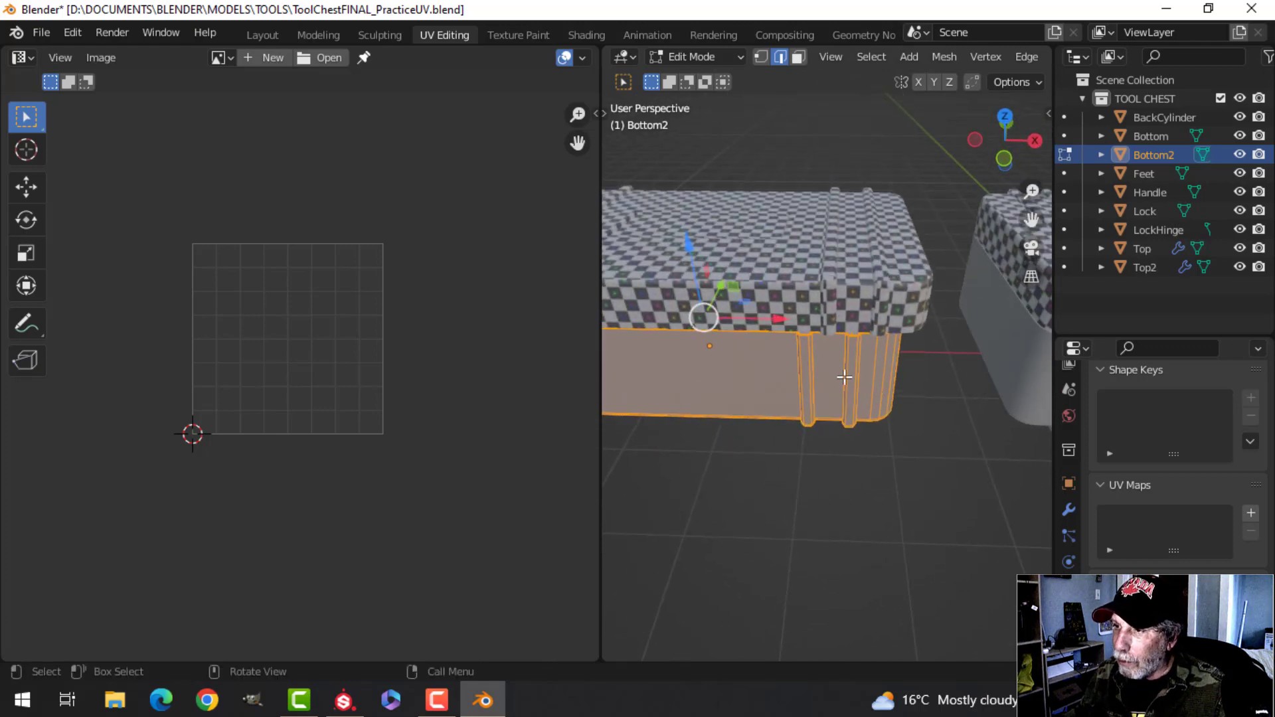
{"action": "key", "text": "Tab"}
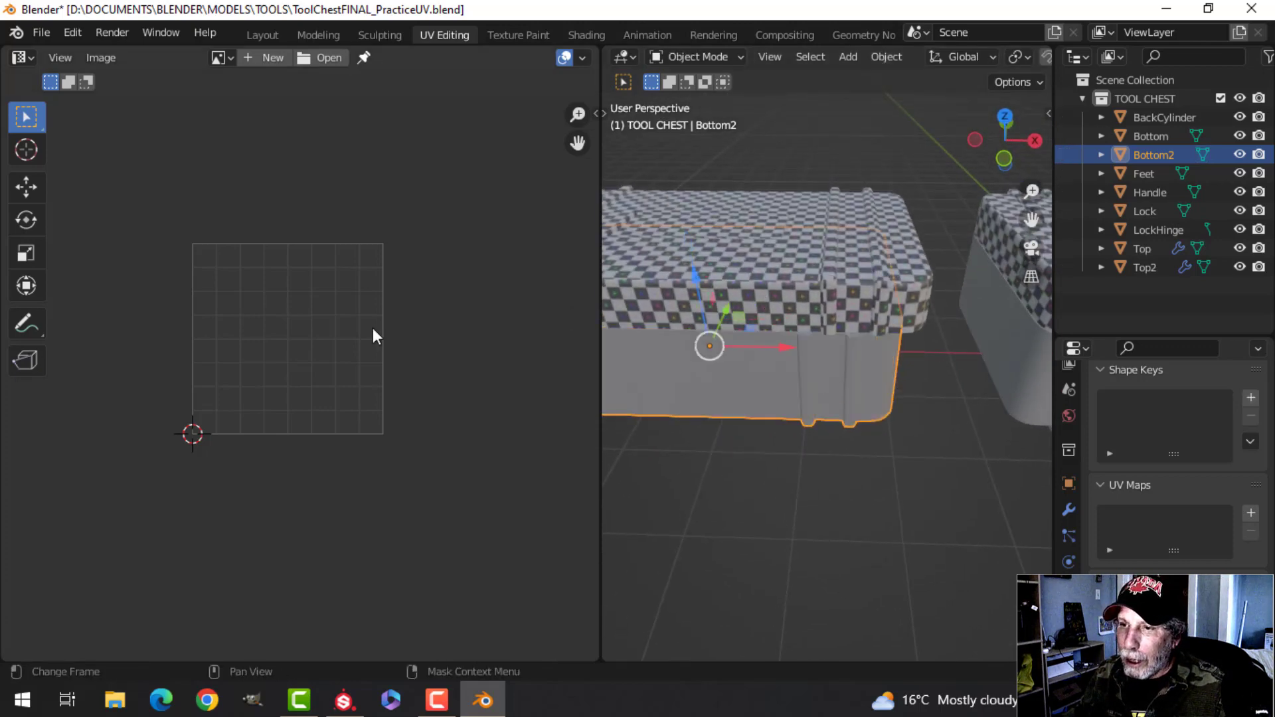
{"action": "scroll", "coordinate": [398, 339], "scroll_direction": "down", "scroll_amount": 1}
{"action": "scroll", "coordinate": [368, 359], "scroll_direction": "down", "scroll_amount": 3}
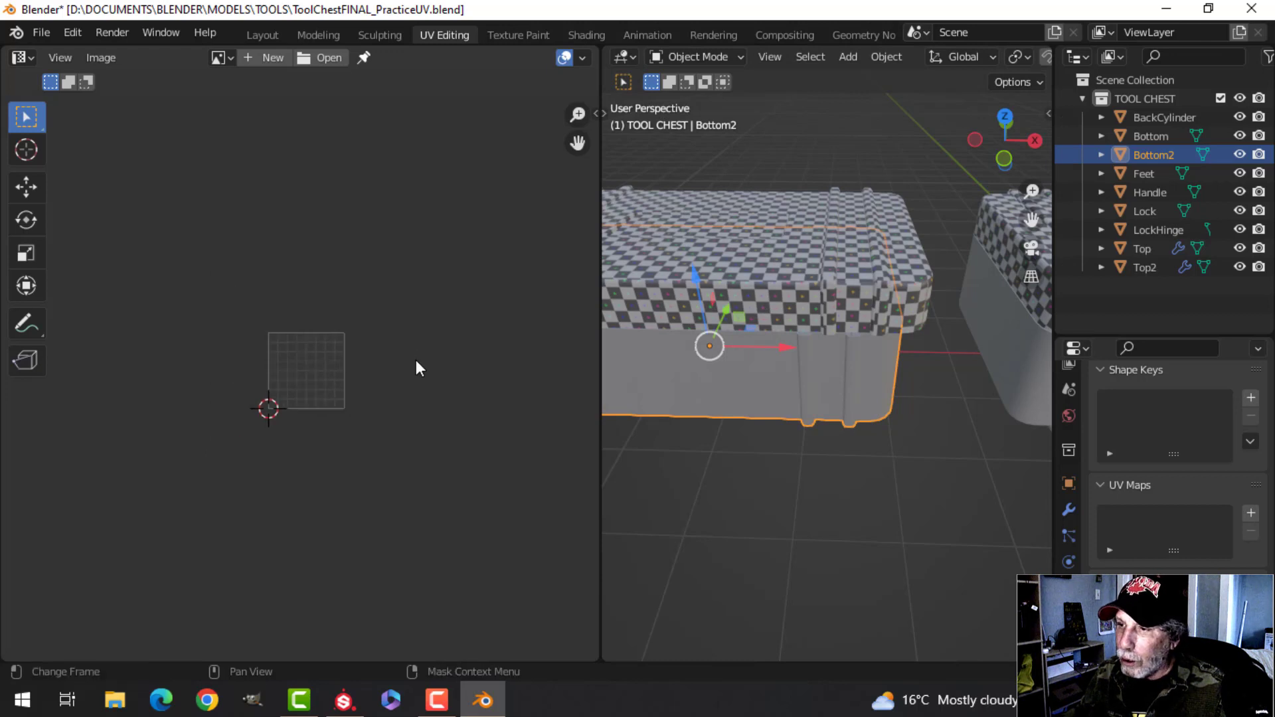
{"action": "middle_click_drag", "start_coordinate": [847, 361], "coordinate": [783, 370]}
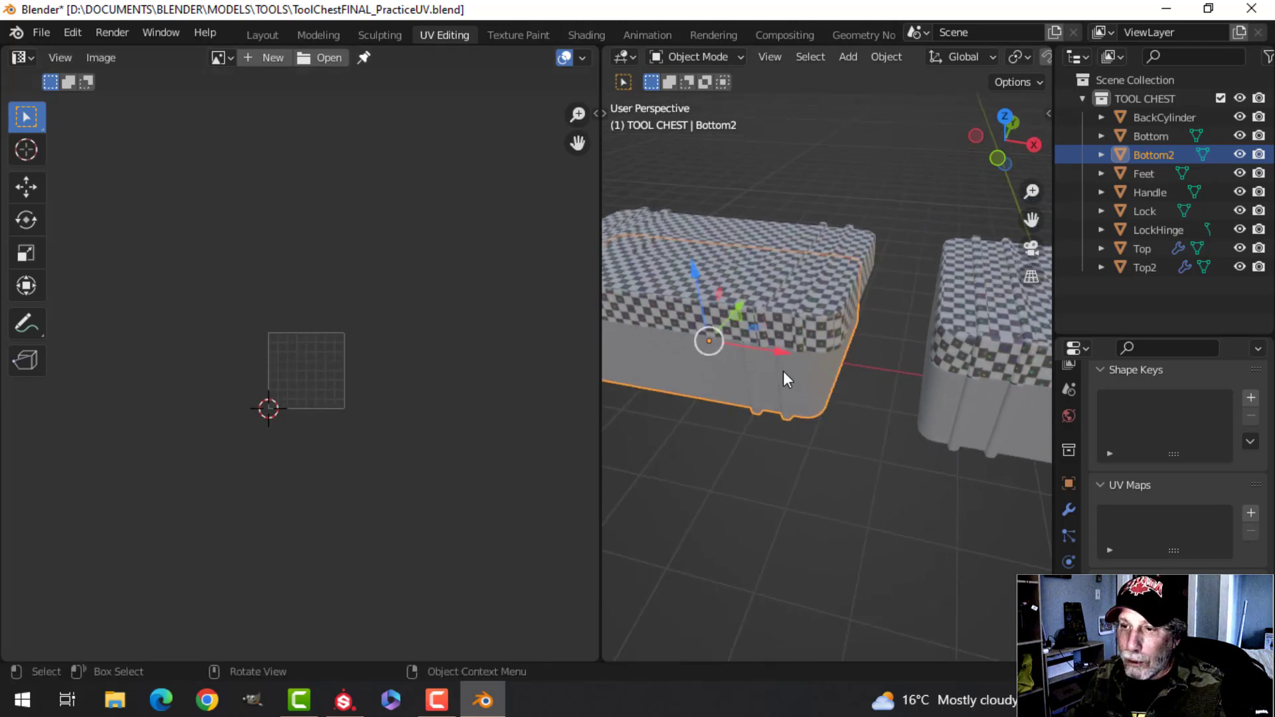
{"action": "scroll", "coordinate": [377, 384], "scroll_direction": "up", "scroll_amount": 2}
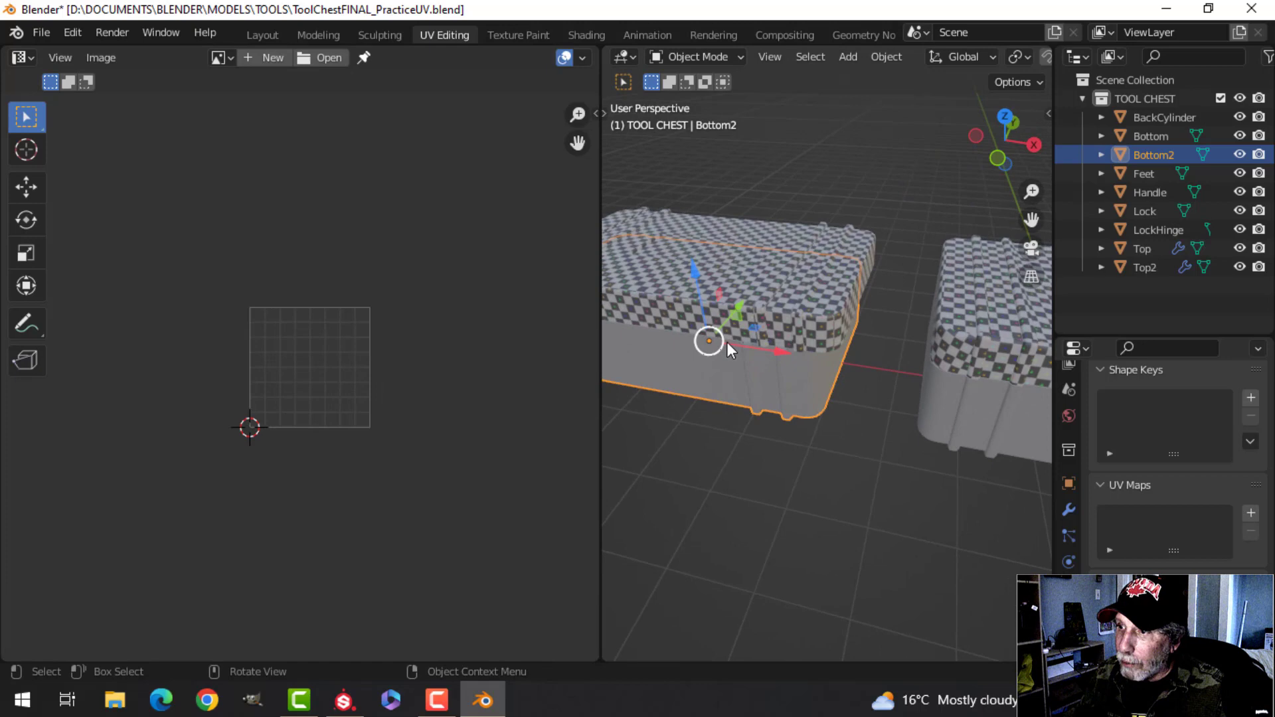
Open the Top2 lid in Edit Mode and turn off the stretch display for its UV islands.
{"action": "left_click", "coordinate": [759, 296]}
{"action": "key", "text": "Tab"}
{"action": "scroll", "coordinate": [475, 418], "scroll_direction": "up", "scroll_amount": 3}
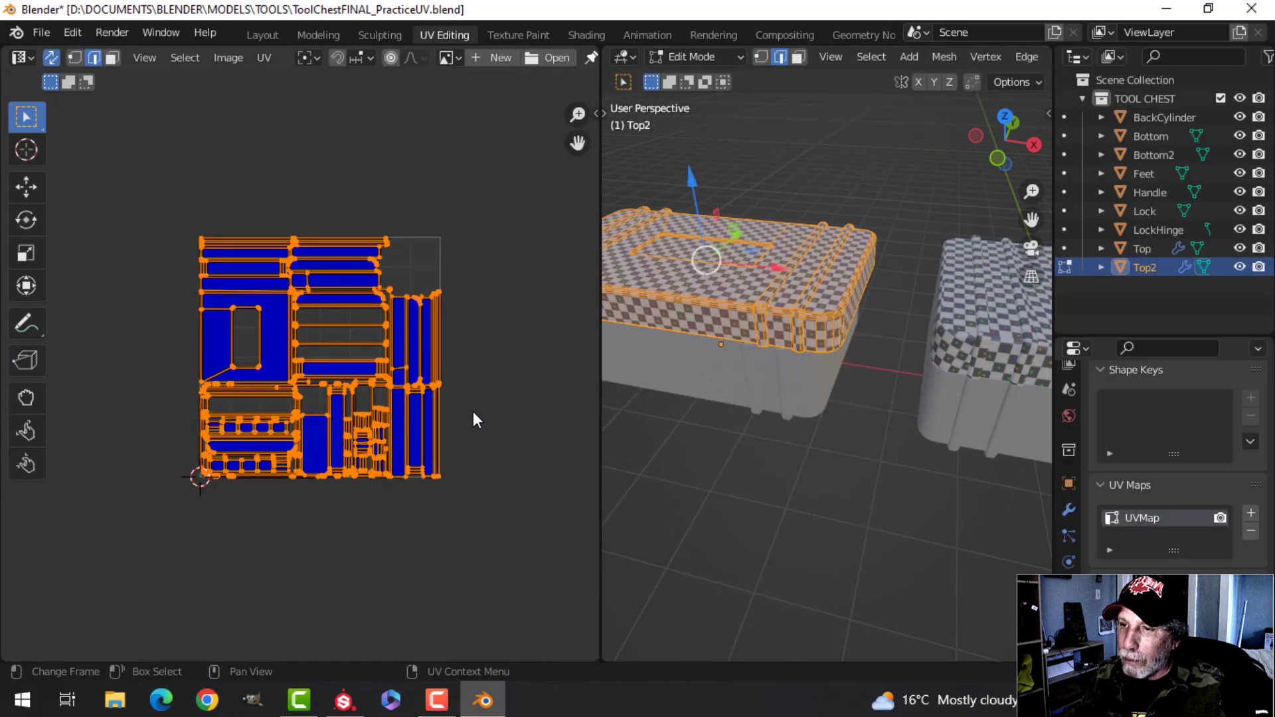
{"action": "scroll", "coordinate": [473, 419], "scroll_direction": "up", "scroll_amount": 2}
{"action": "scroll", "coordinate": [513, 57], "scroll_direction": "down", "scroll_amount": 3}
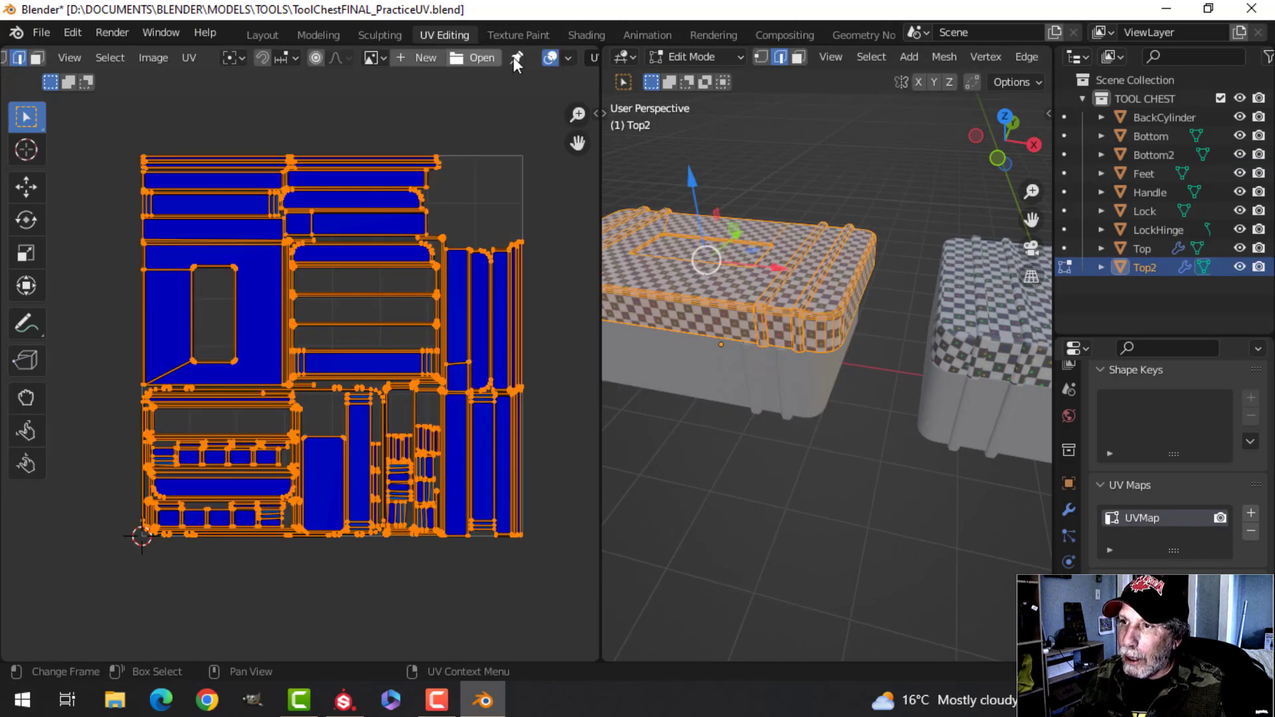
{"action": "scroll", "coordinate": [513, 57], "scroll_direction": "down", "scroll_amount": 3}
{"action": "left_click", "coordinate": [456, 57]}
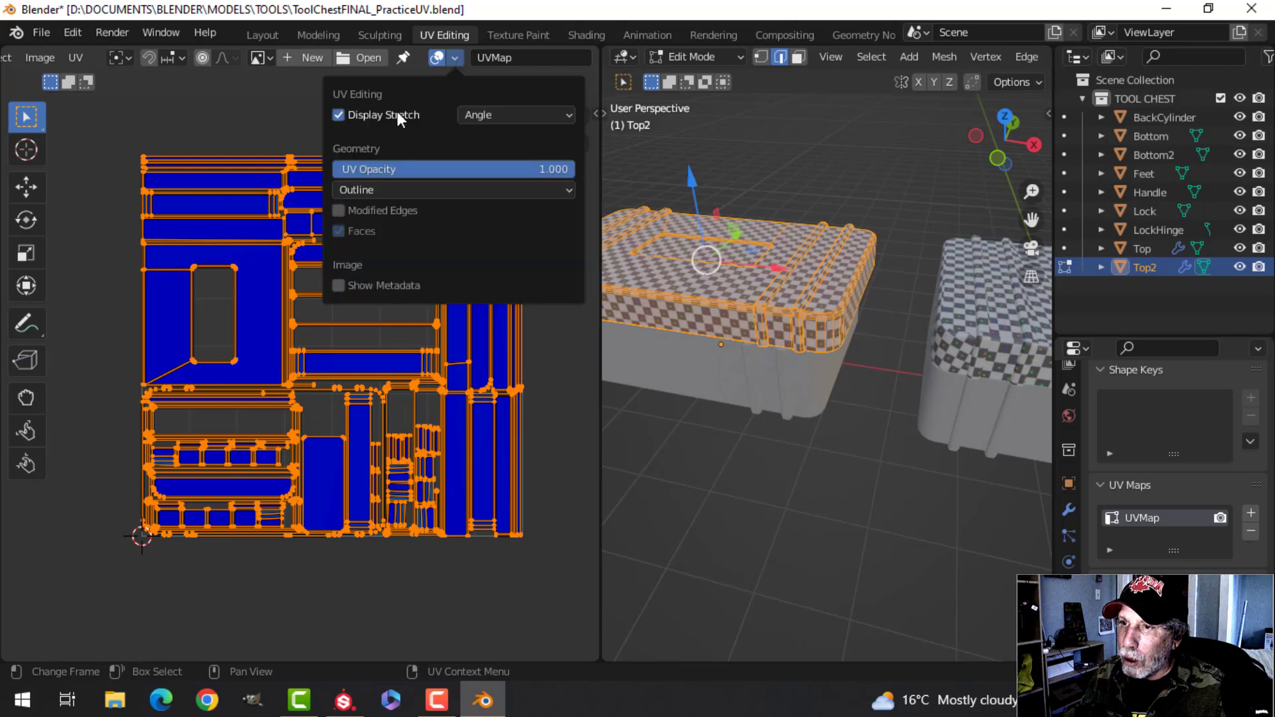
{"action": "left_click", "coordinate": [338, 115]}
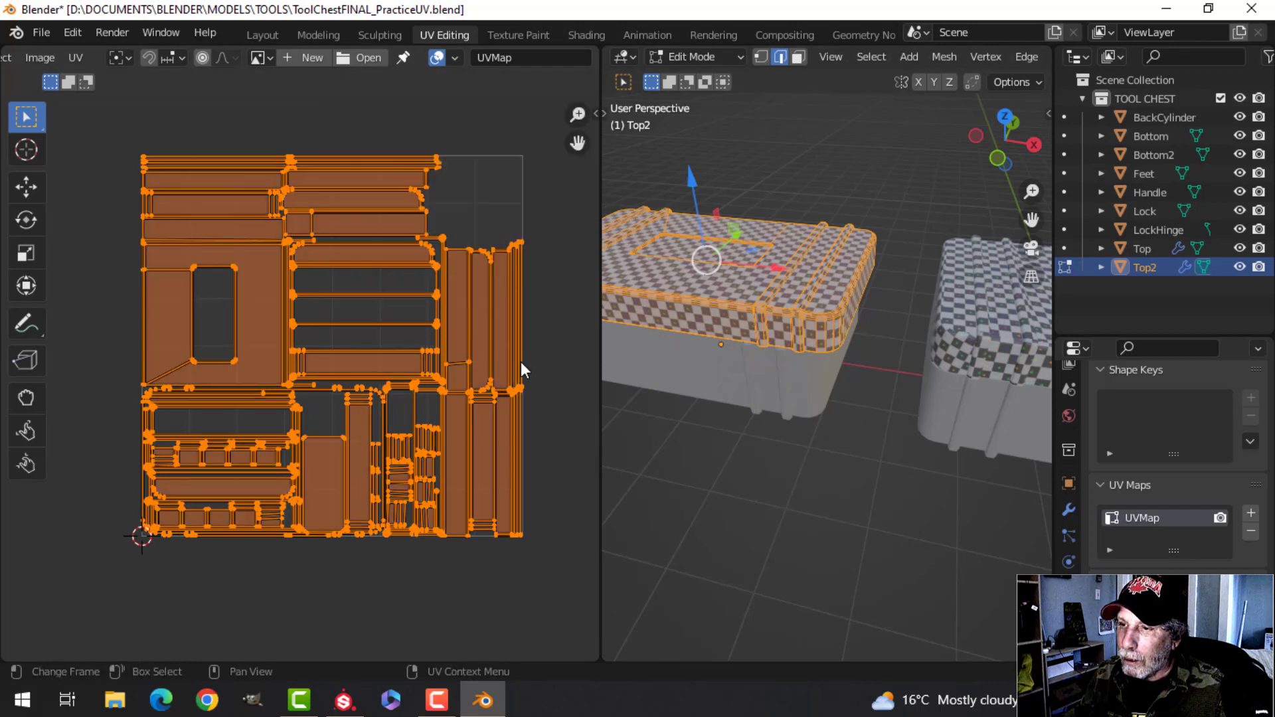
Extend the UV editor's UDIM grid shape to 4 tiles across.
{"action": "scroll", "coordinate": [521, 359], "scroll_direction": "down", "scroll_amount": 4}
{"action": "scroll", "coordinate": [465, 345], "scroll_direction": "up", "scroll_amount": 2}
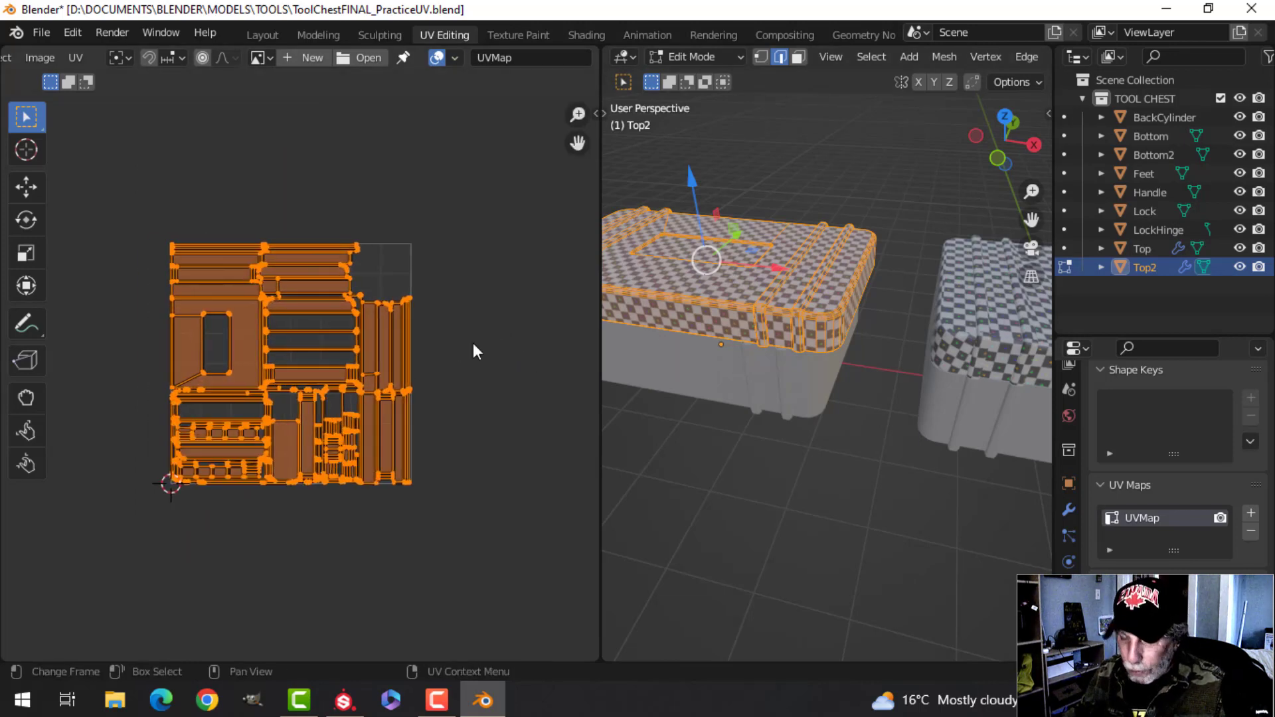
{"action": "key", "text": "n"}
{"action": "left_click", "coordinate": [587, 213]}
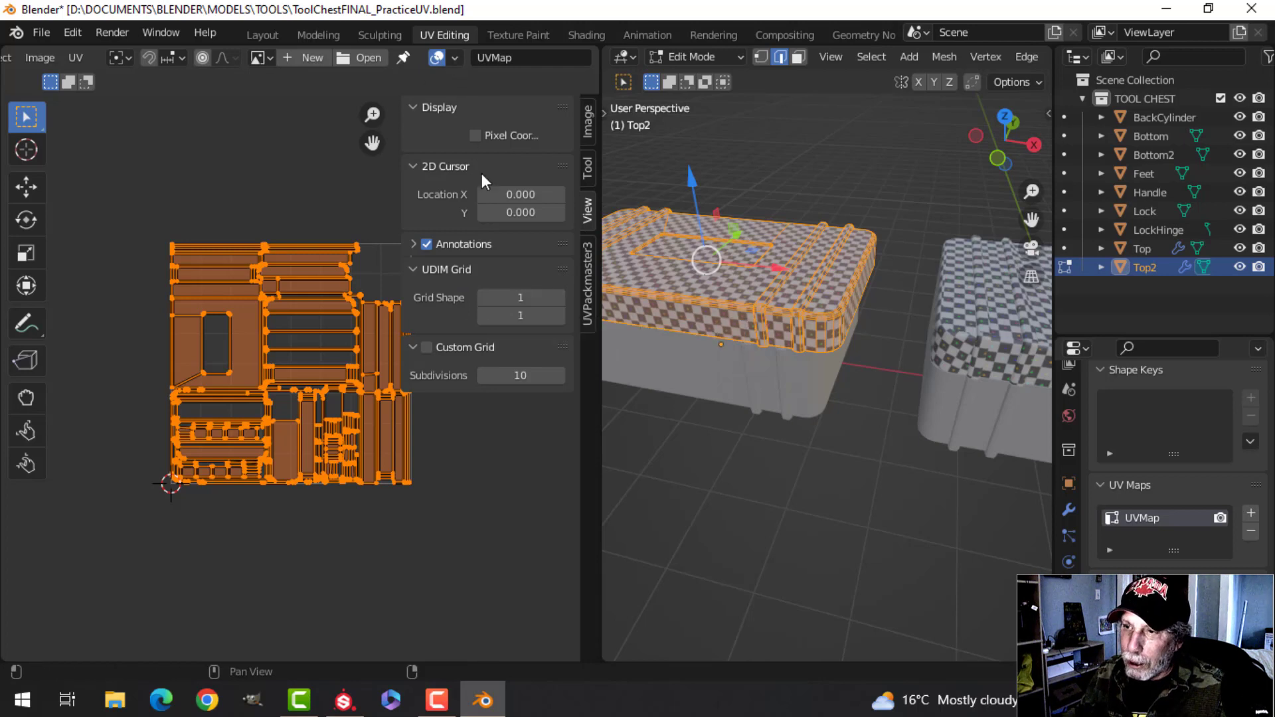
{"action": "left_click", "coordinate": [559, 297]}
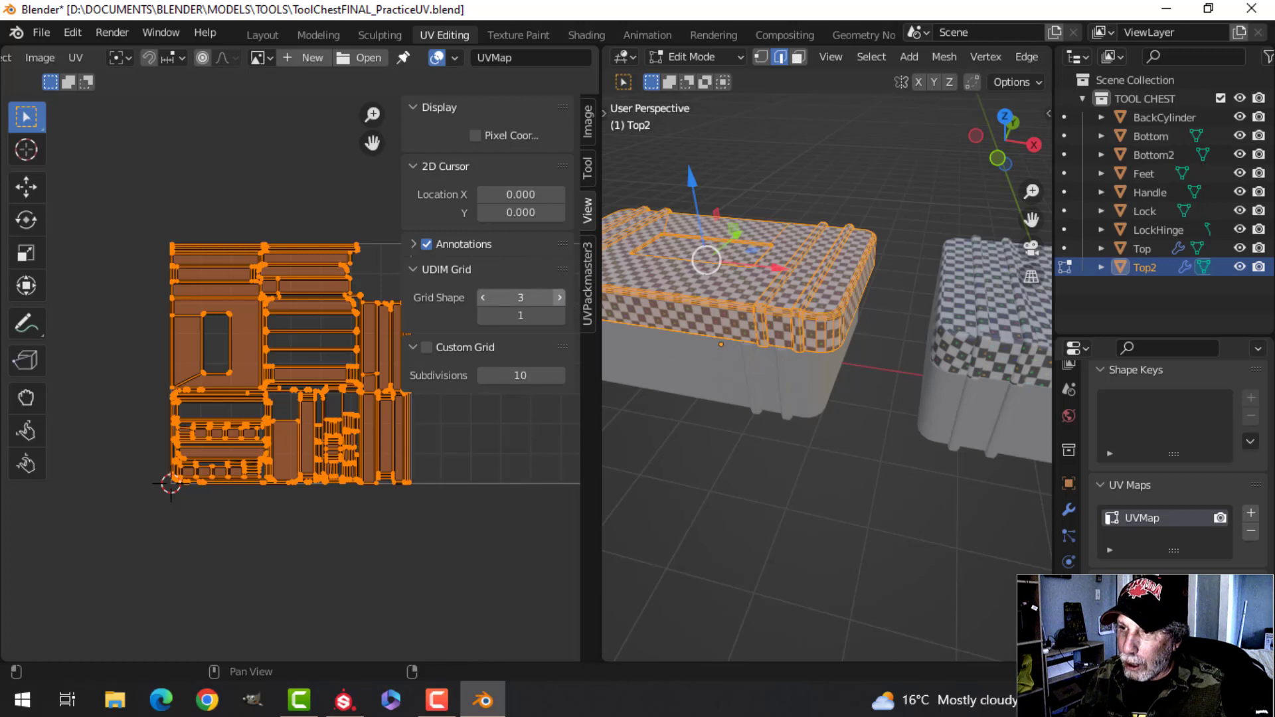
{"action": "left_click", "coordinate": [559, 297]}
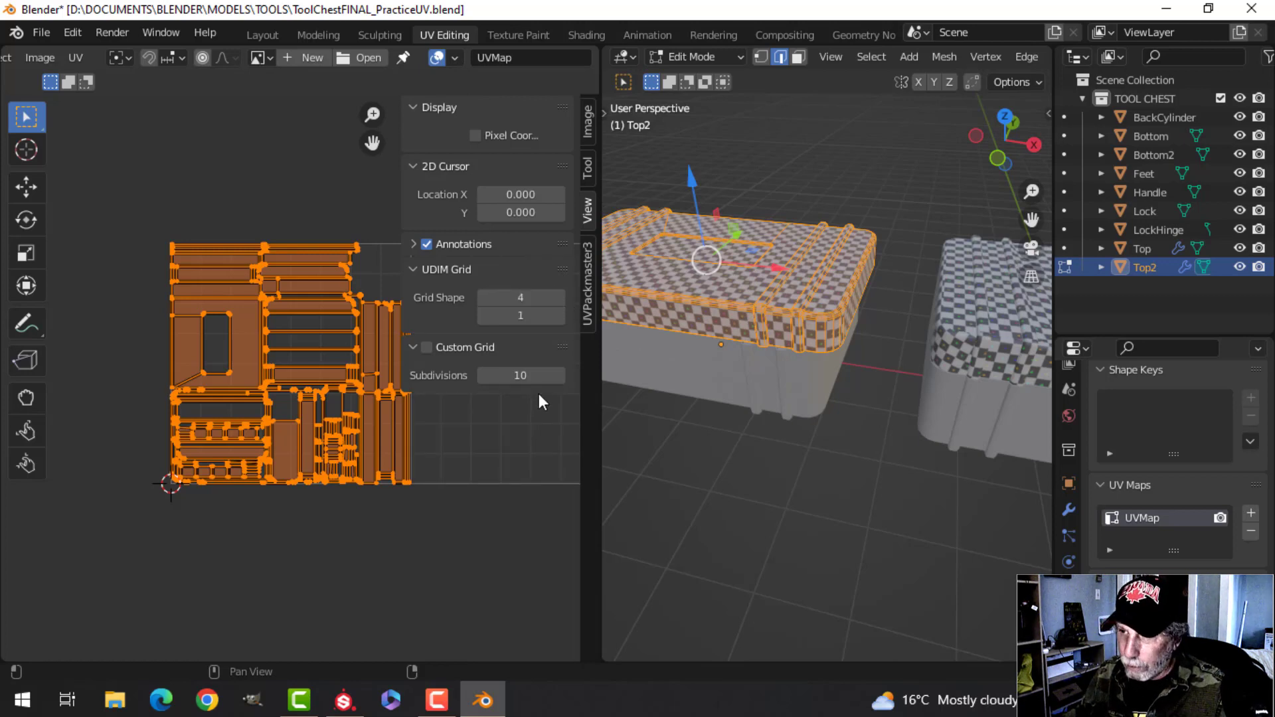
{"action": "key", "text": "n"}
{"action": "scroll", "coordinate": [512, 505], "scroll_direction": "down", "scroll_amount": 4}
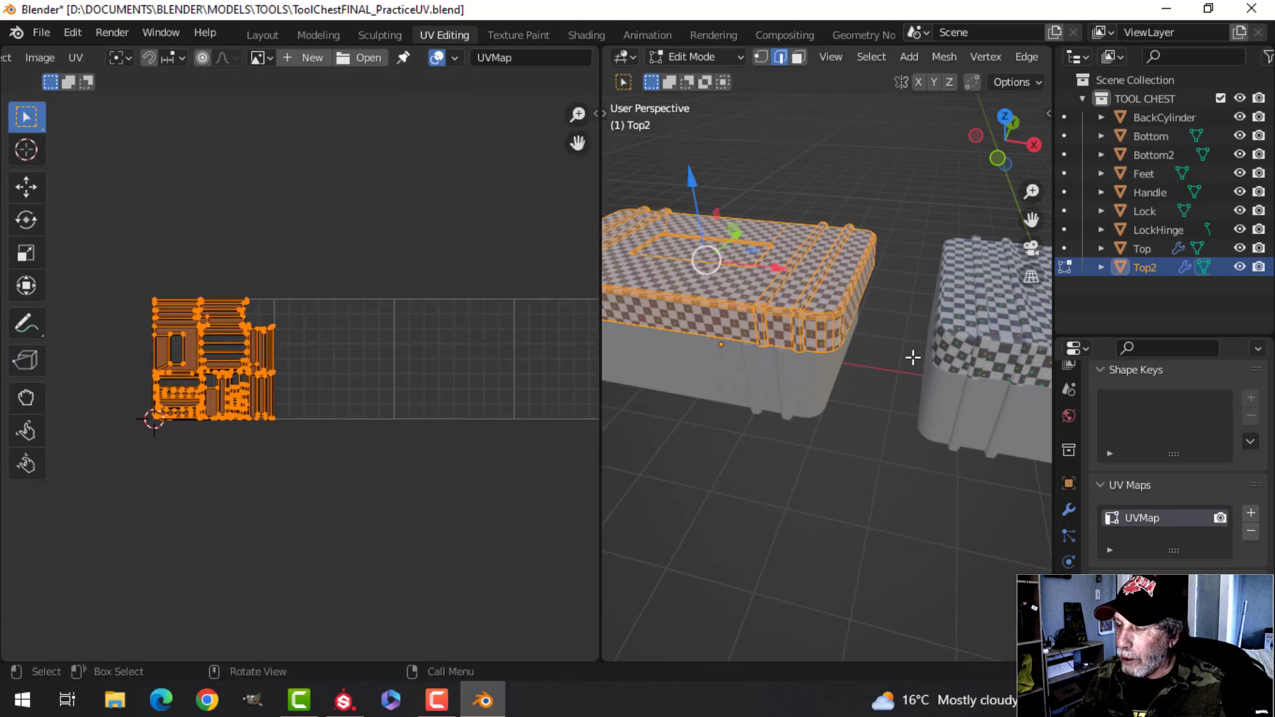
Open the Top lid in Edit Mode and pack its UV islands into a single tile with UVPackmaster3.
{"action": "key", "text": "Tab"}
{"action": "left_click", "coordinate": [962, 352]}
{"action": "key", "text": "Tab"}
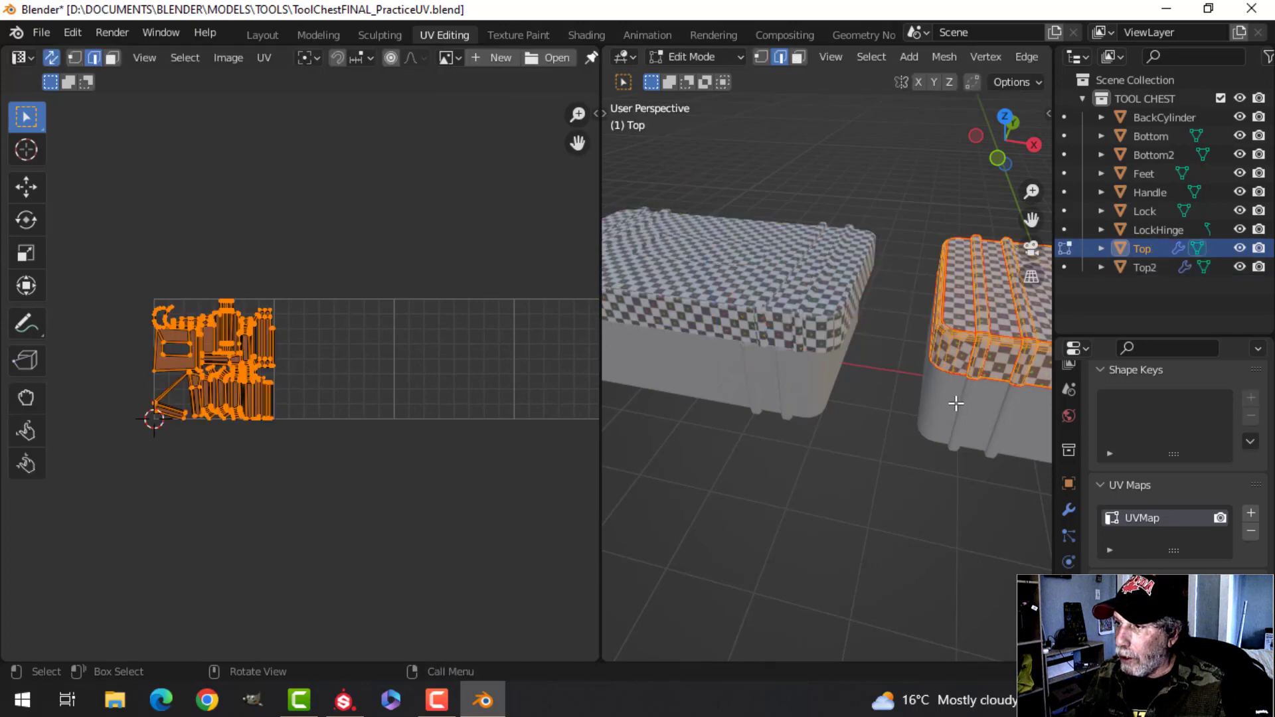
{"action": "scroll", "coordinate": [490, 436], "scroll_direction": "up", "scroll_amount": 2}
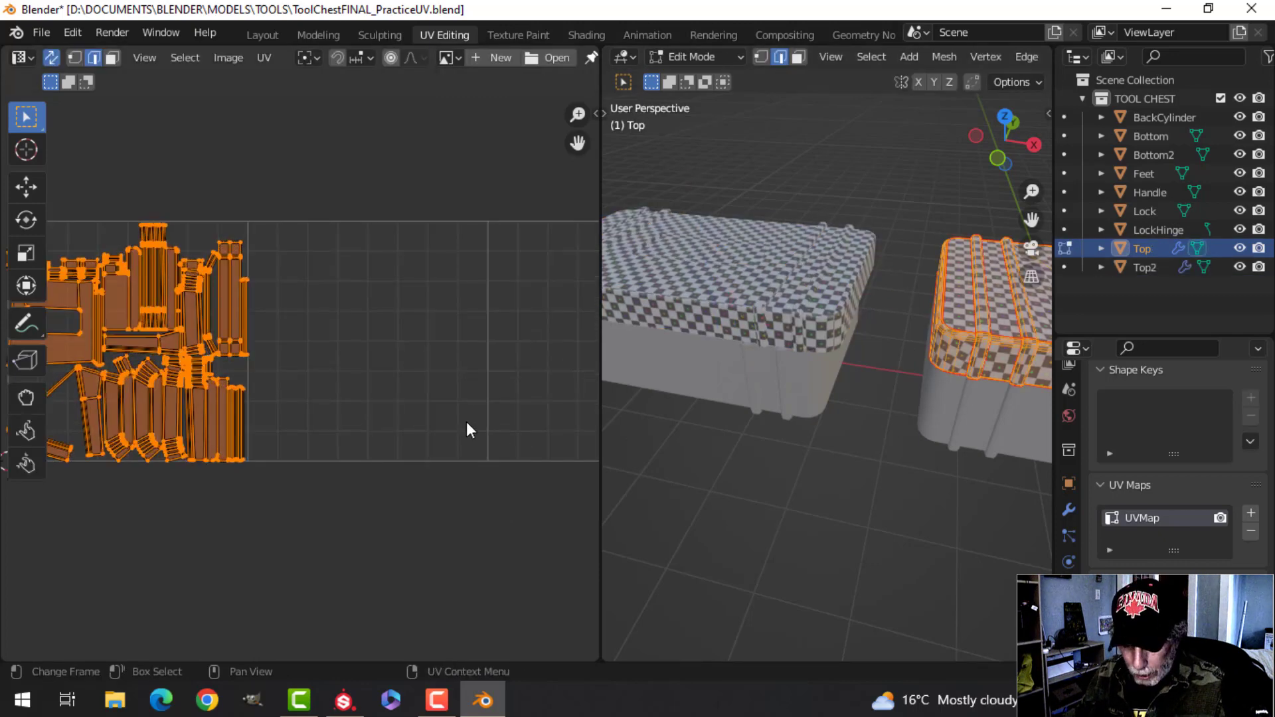
{"action": "key", "text": "n"}
{"action": "left_click", "coordinate": [578, 279]}
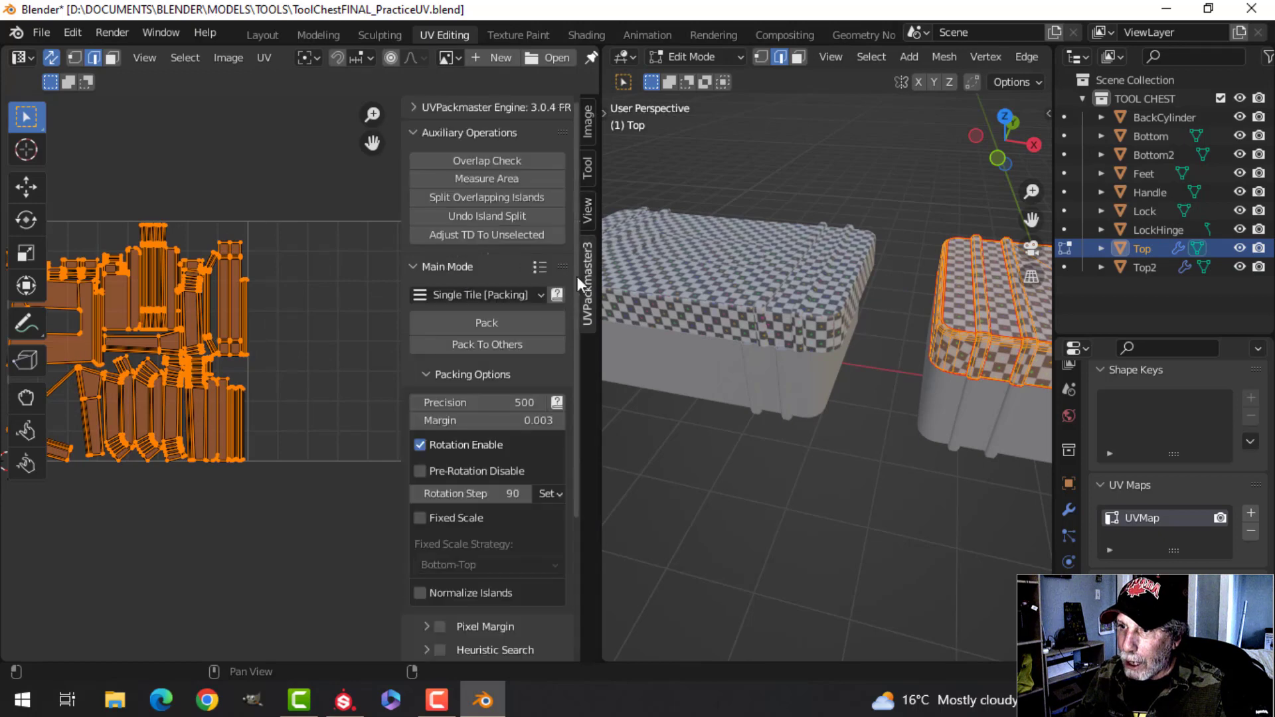
{"action": "left_click", "coordinate": [515, 321]}
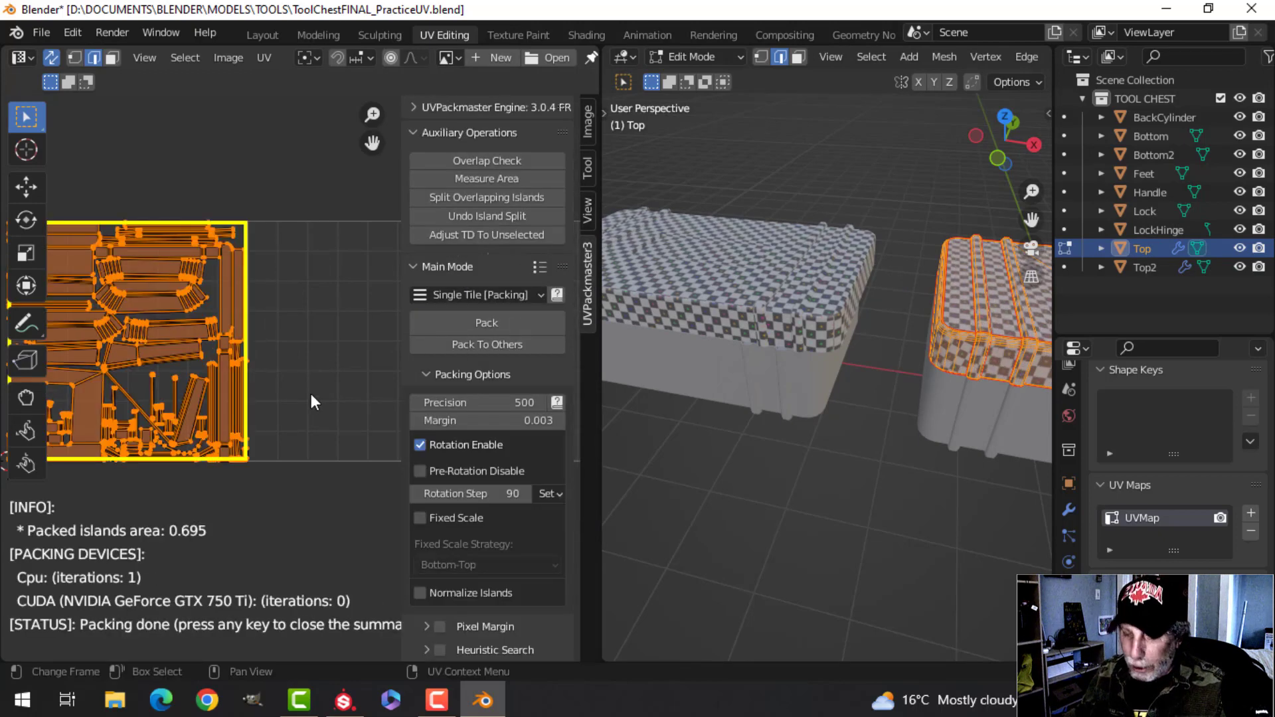
{"action": "key", "text": "n"}
Move the Top lid's UV islands 1 unit along X into the second tile and return to Object Mode.
{"action": "key", "text": "g"}
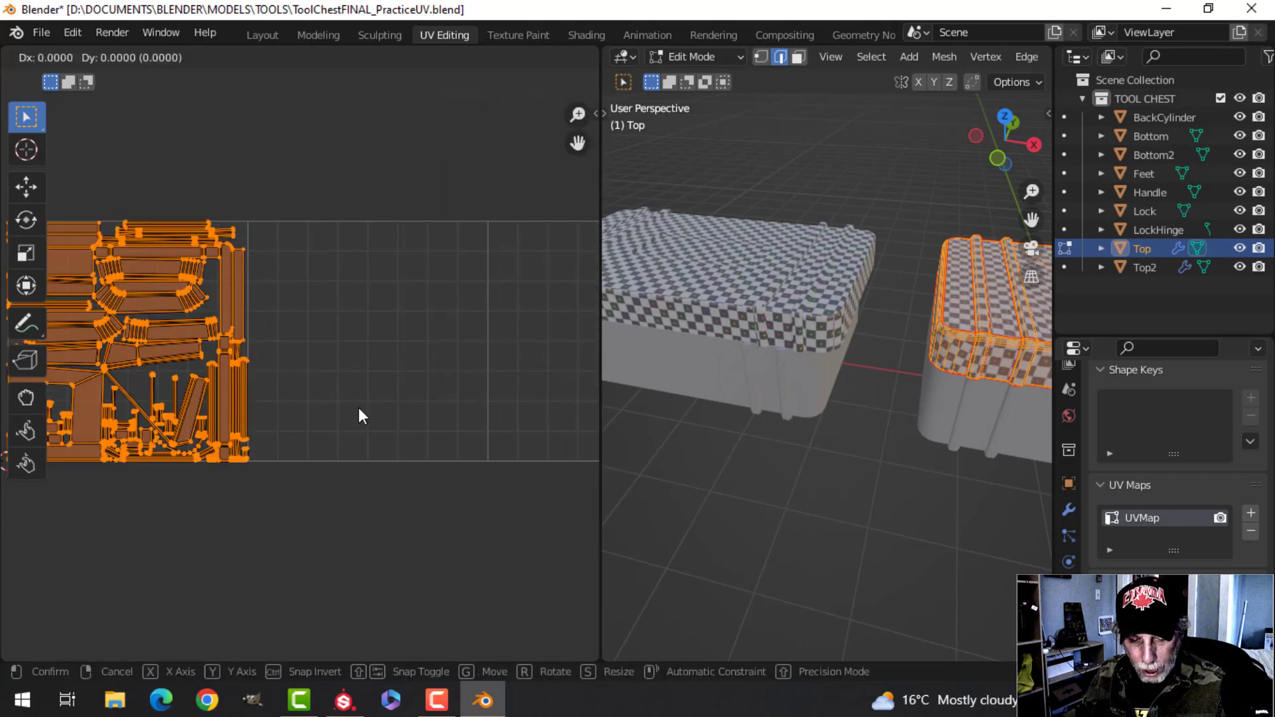
{"action": "key", "text": "x"}
{"action": "key", "text": "1"}
{"action": "key", "text": "Return"}
{"action": "key", "text": "Tab"}
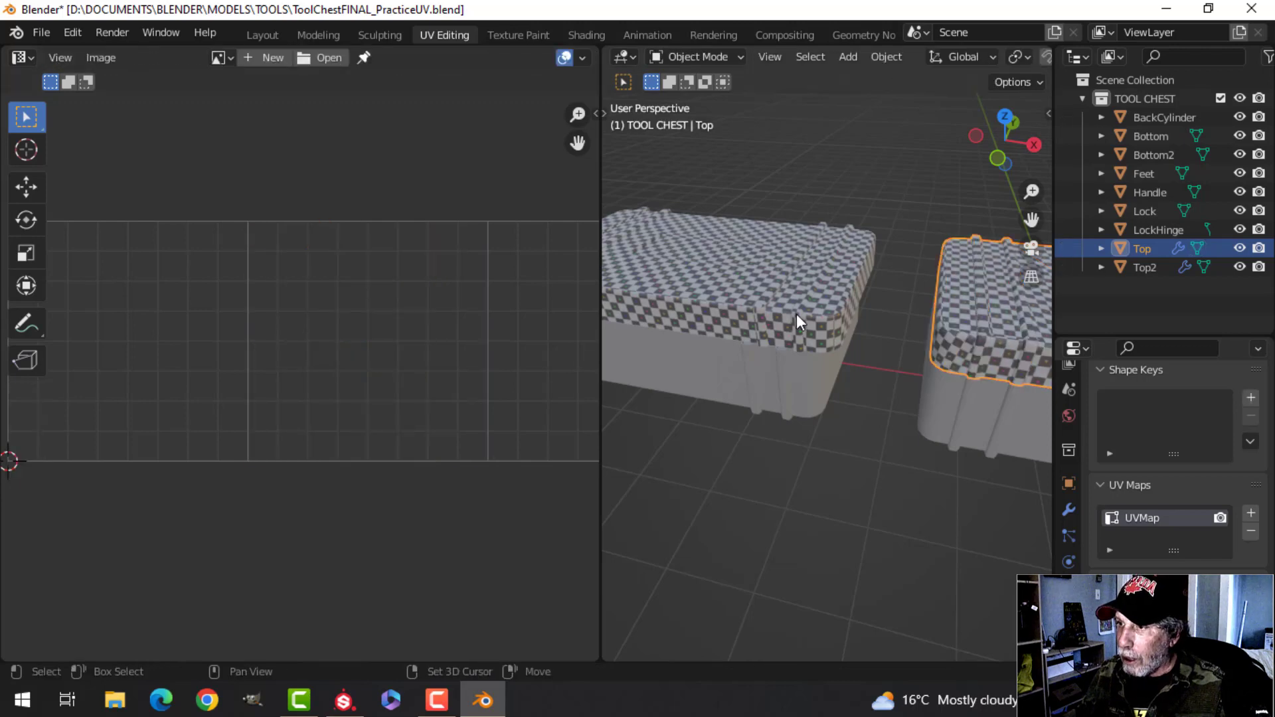
Open the Top and Top2 lids together in Edit Mode and examine their UV islands side by side.
{"action": "left_click", "coordinate": [797, 315], "text": "shift"}
{"action": "key", "text": "Tab"}
{"action": "scroll", "coordinate": [463, 454], "scroll_direction": "down", "scroll_amount": 1}
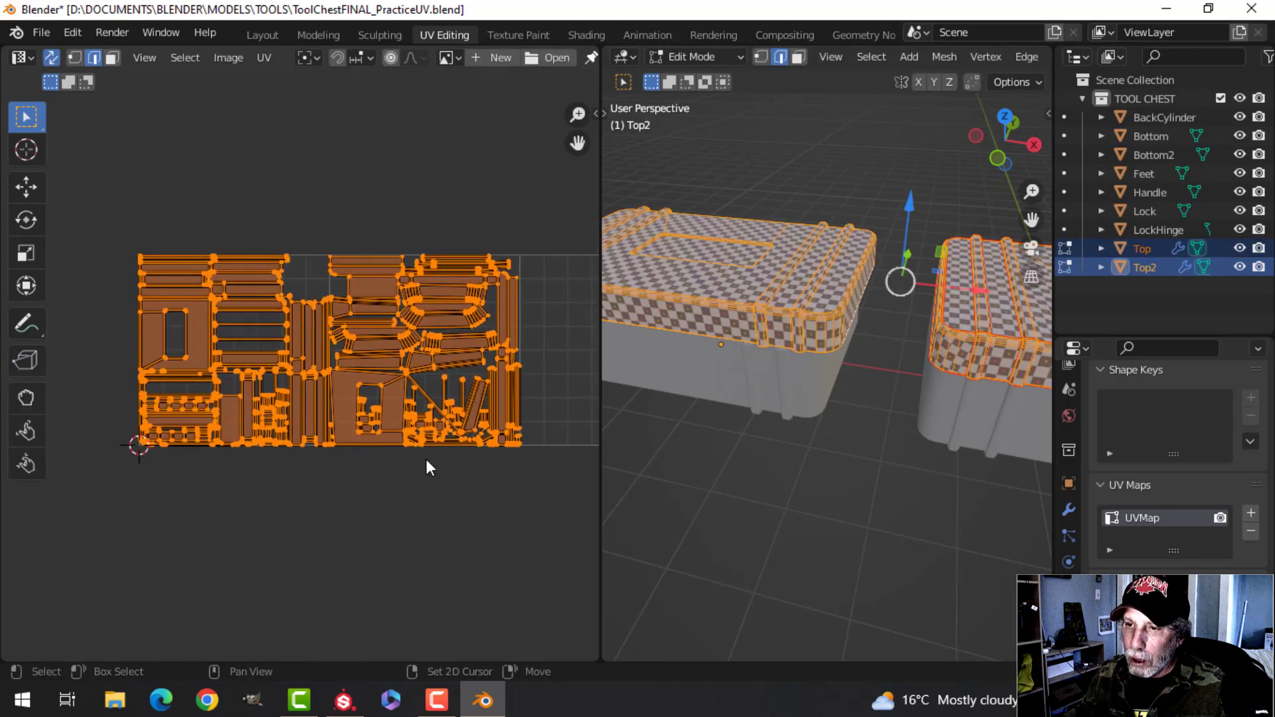
{"action": "scroll", "coordinate": [399, 459], "scroll_direction": "up", "scroll_amount": 3}
{"action": "scroll", "coordinate": [343, 457], "scroll_direction": "down", "scroll_amount": 1}
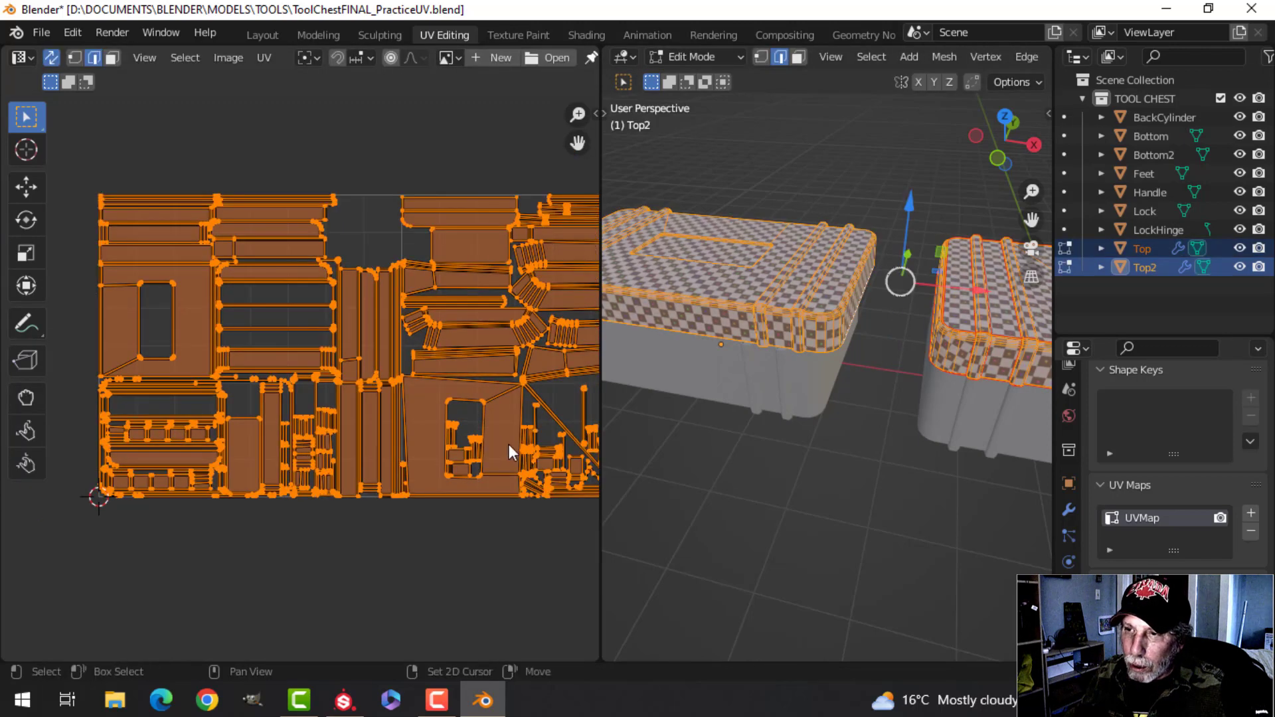
{"action": "middle_click_drag", "start_coordinate": [512, 449], "coordinate": [352, 479]}
{"action": "scroll", "coordinate": [258, 380], "scroll_direction": "down", "scroll_amount": 3}
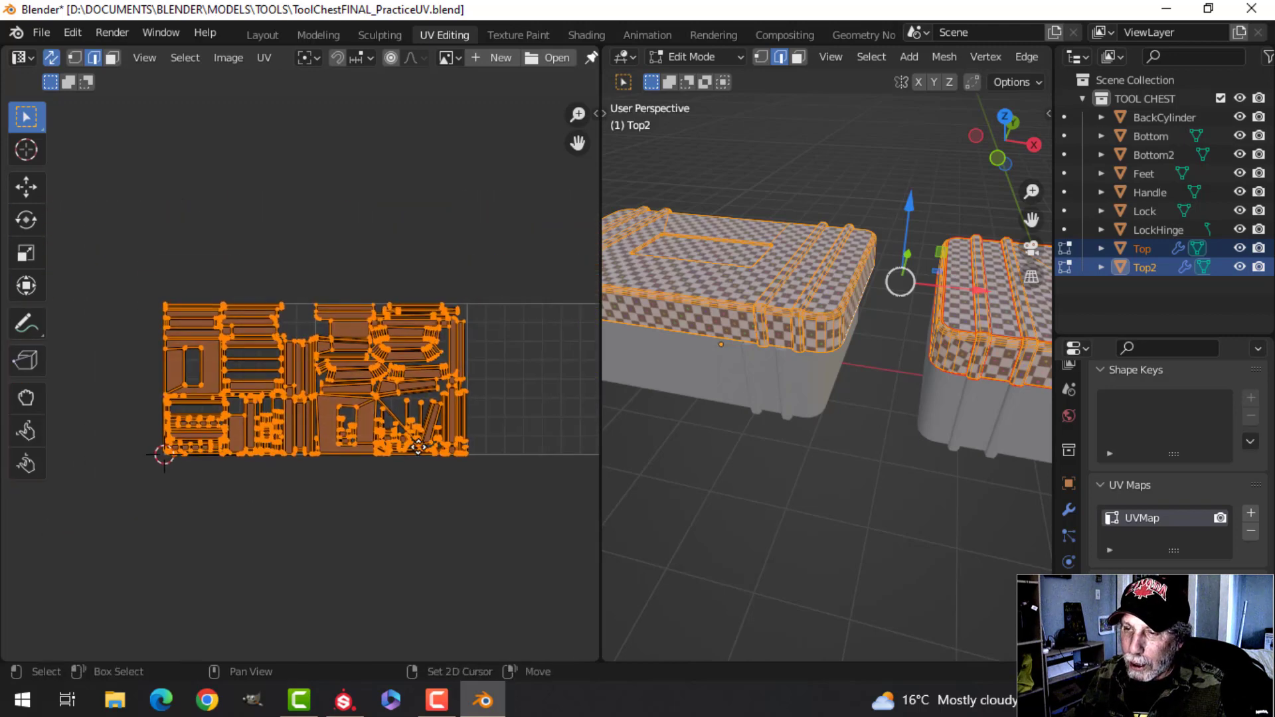
{"action": "scroll", "coordinate": [443, 450], "scroll_direction": "down", "scroll_amount": 3}
Unwrap the Bottom2 base with Smart UV Project using a 66° angle limit and a 0.003 island margin.
{"action": "key", "text": "Tab"}
{"action": "left_click", "coordinate": [785, 411]}
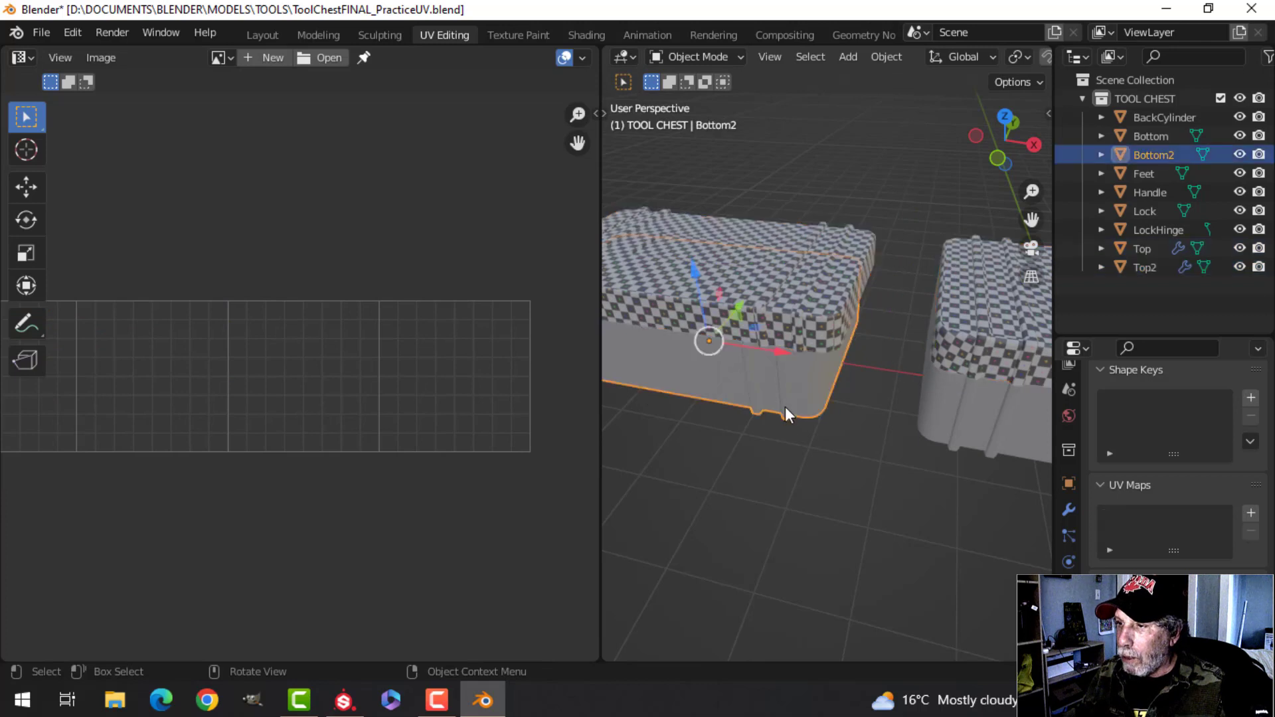
{"action": "key", "text": "Tab"}
{"action": "key", "text": "u"}
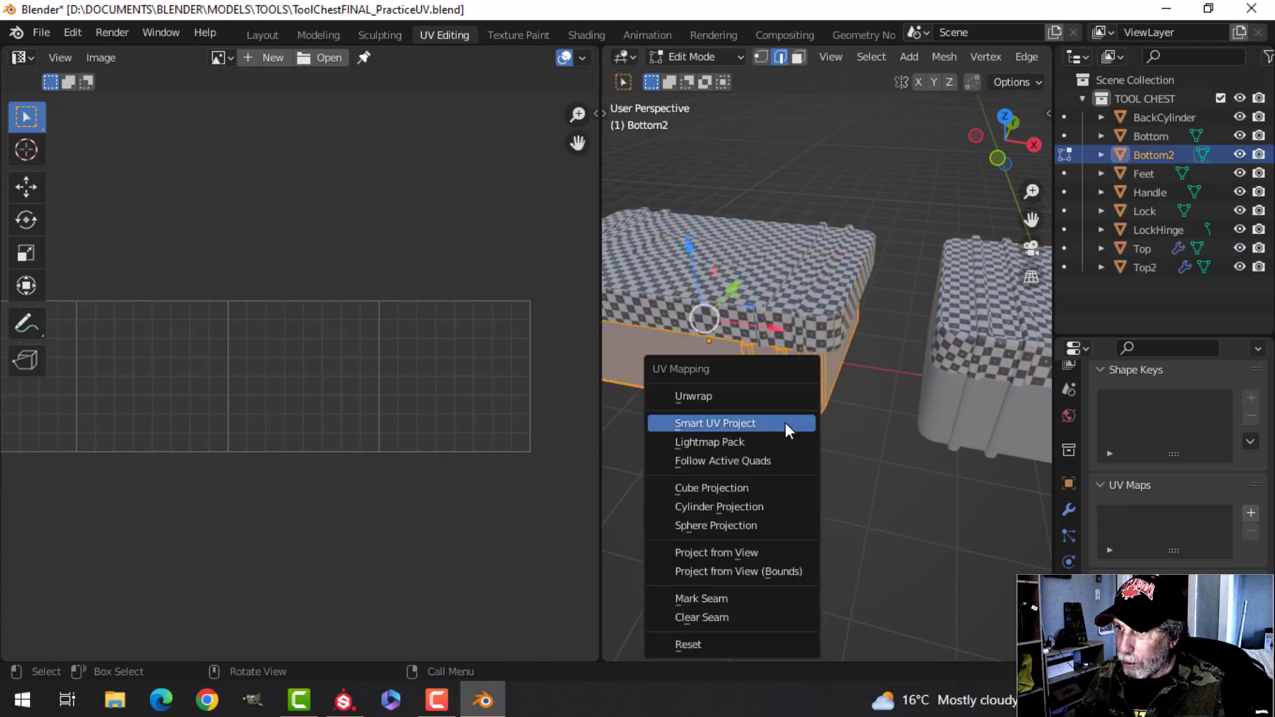
{"action": "left_click", "coordinate": [785, 422]}
{"action": "left_click", "coordinate": [839, 554]}
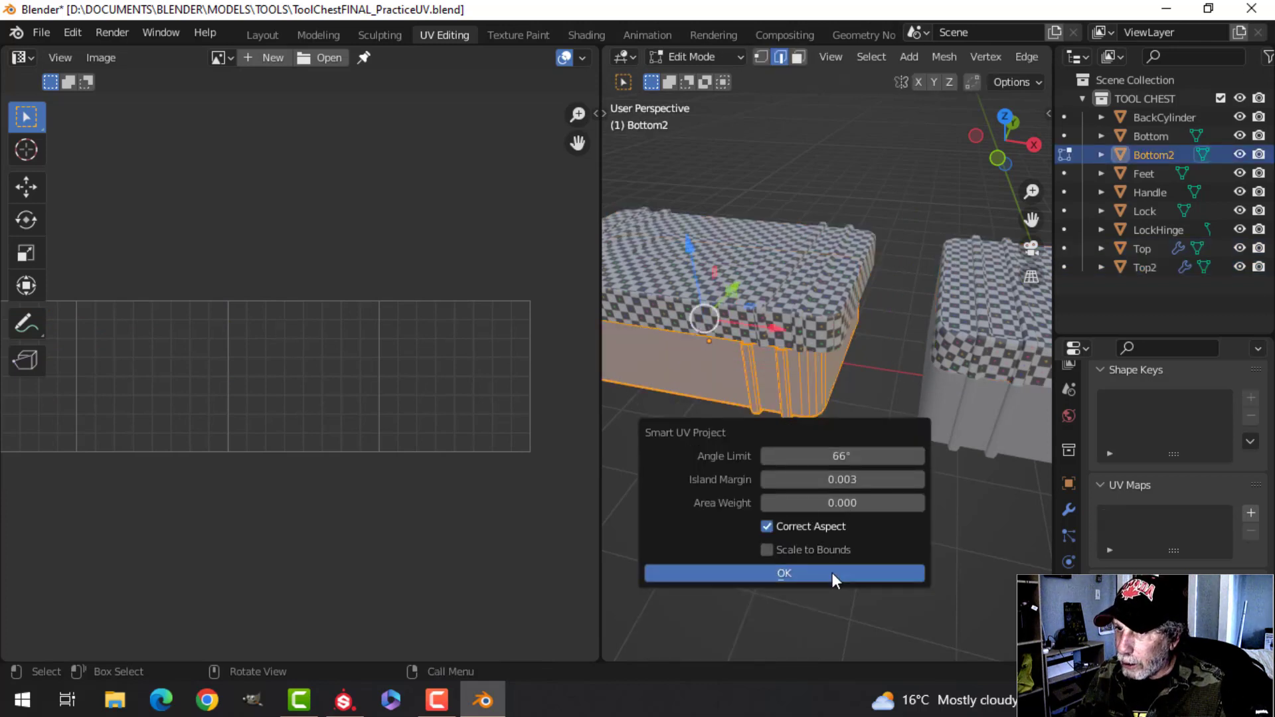
{"action": "left_click", "coordinate": [831, 573]}
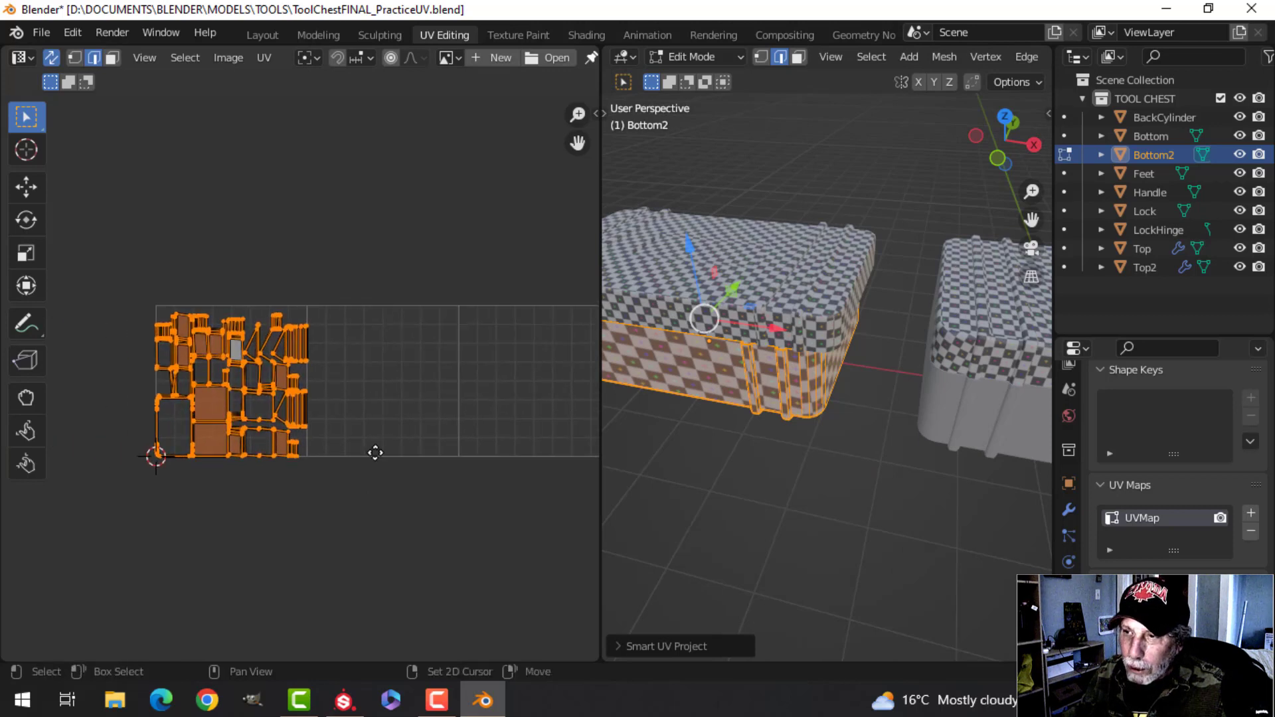
Move the unpacked Bottom2 UV islands 2 units along X into the third tile.
{"action": "key", "text": "g"}
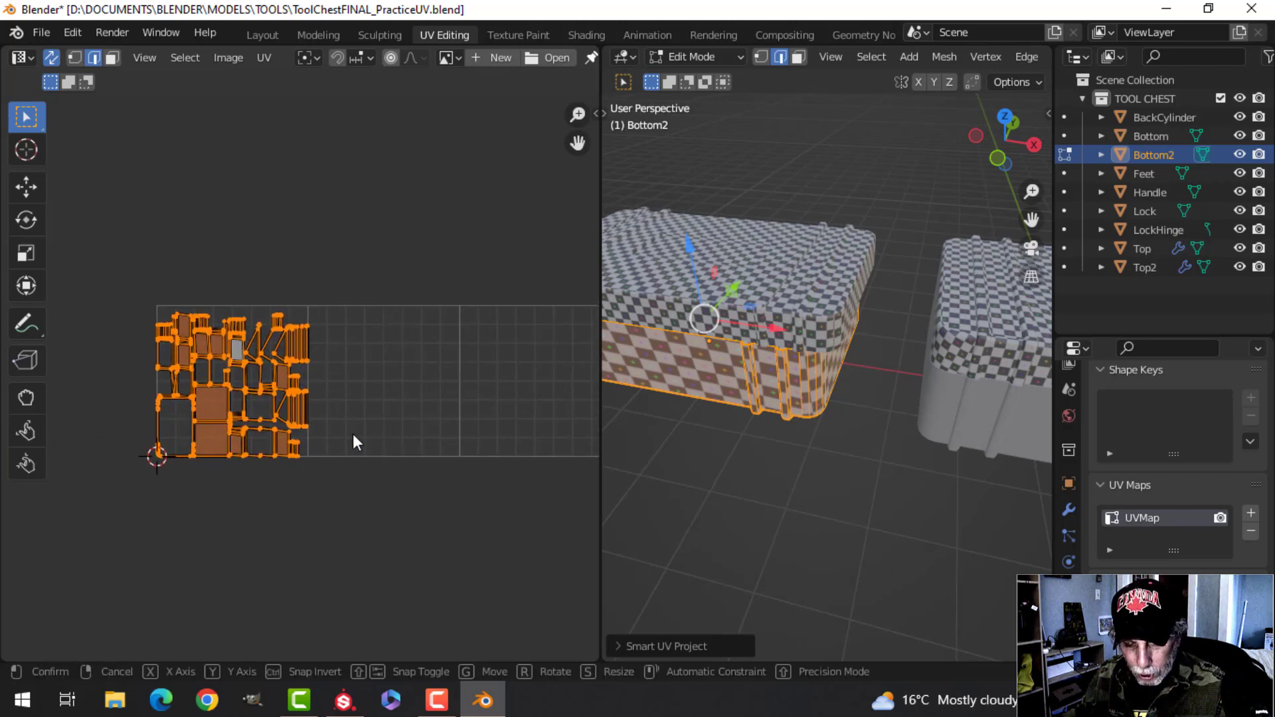
{"action": "key", "text": "x"}
{"action": "key", "text": "2"}
{"action": "key", "text": "Return"}
{"action": "middle_click_drag", "start_coordinate": [507, 409], "coordinate": [394, 428]}
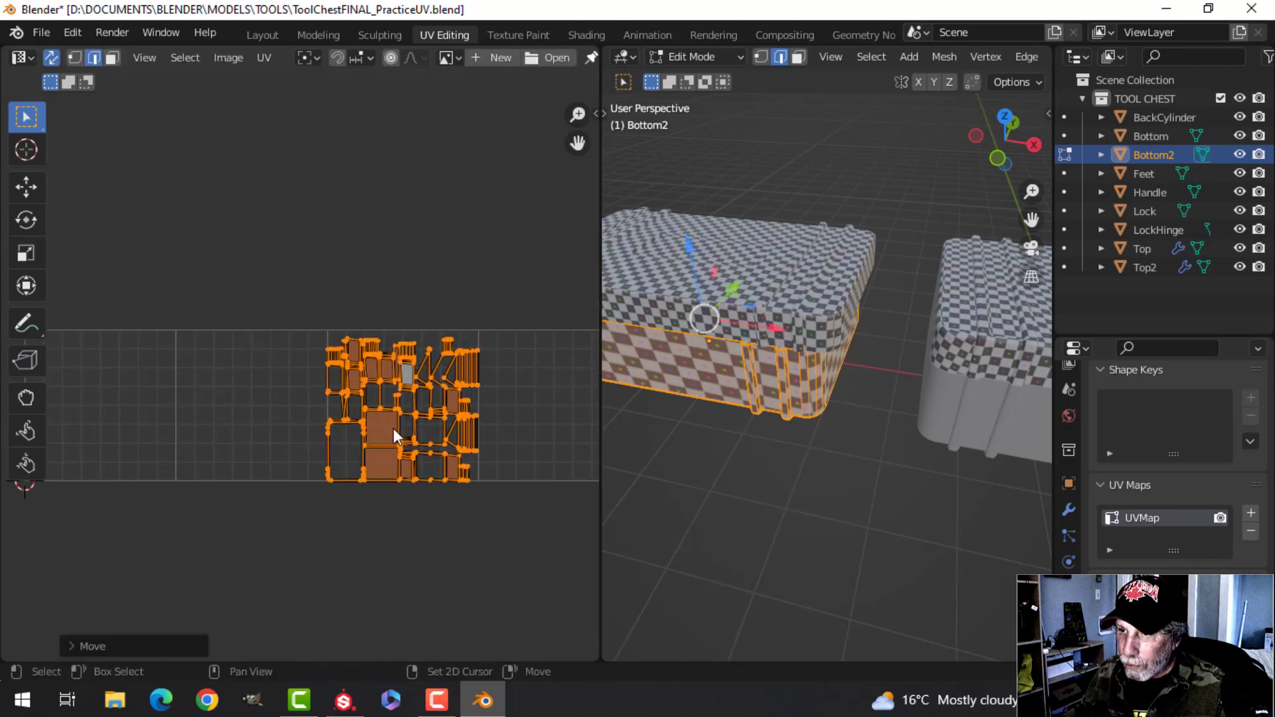
Open Bottom2, Top2 and Top together in Edit Mode to show their UV islands across the tiles.
{"action": "key", "text": "Tab"}
{"action": "left_click", "coordinate": [818, 302], "text": "shift"}
{"action": "left_click", "coordinate": [950, 321], "text": "shift"}
{"action": "key", "text": "Tab"}
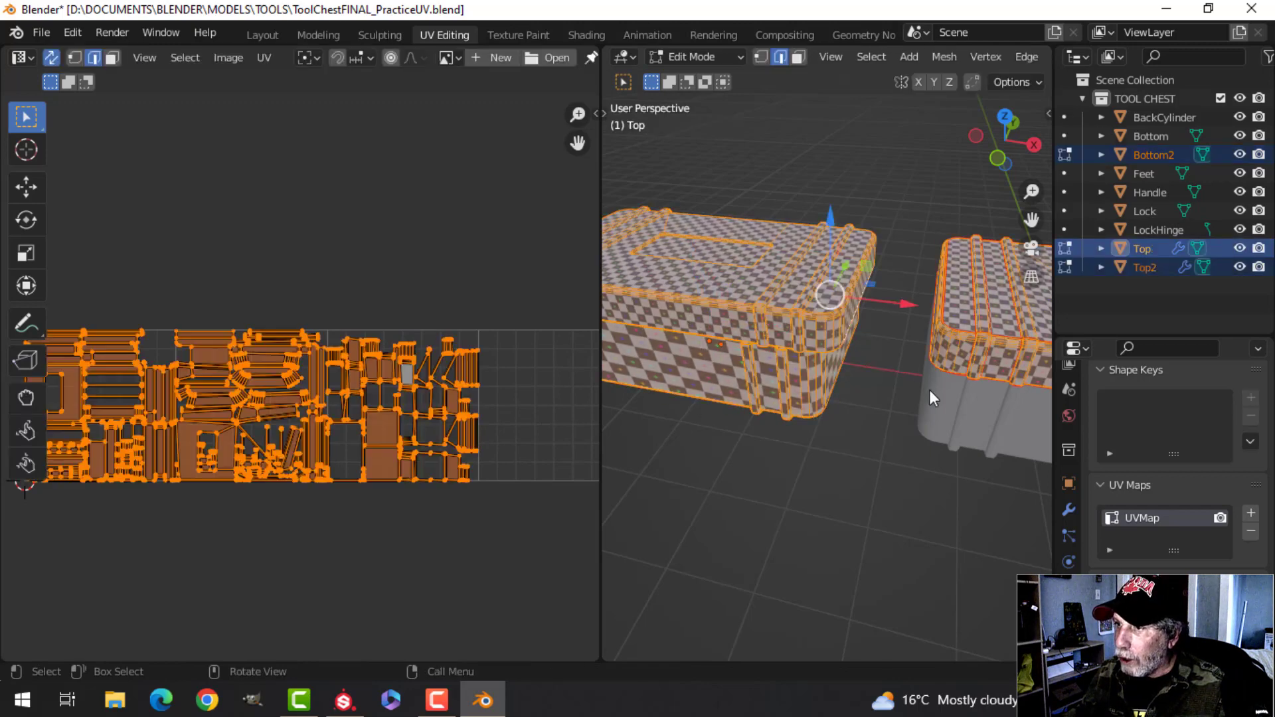
{"action": "scroll", "coordinate": [313, 502], "scroll_direction": "up", "scroll_amount": 3}
{"action": "middle_click_drag", "start_coordinate": [432, 494], "coordinate": [290, 508], "text": "shift"}
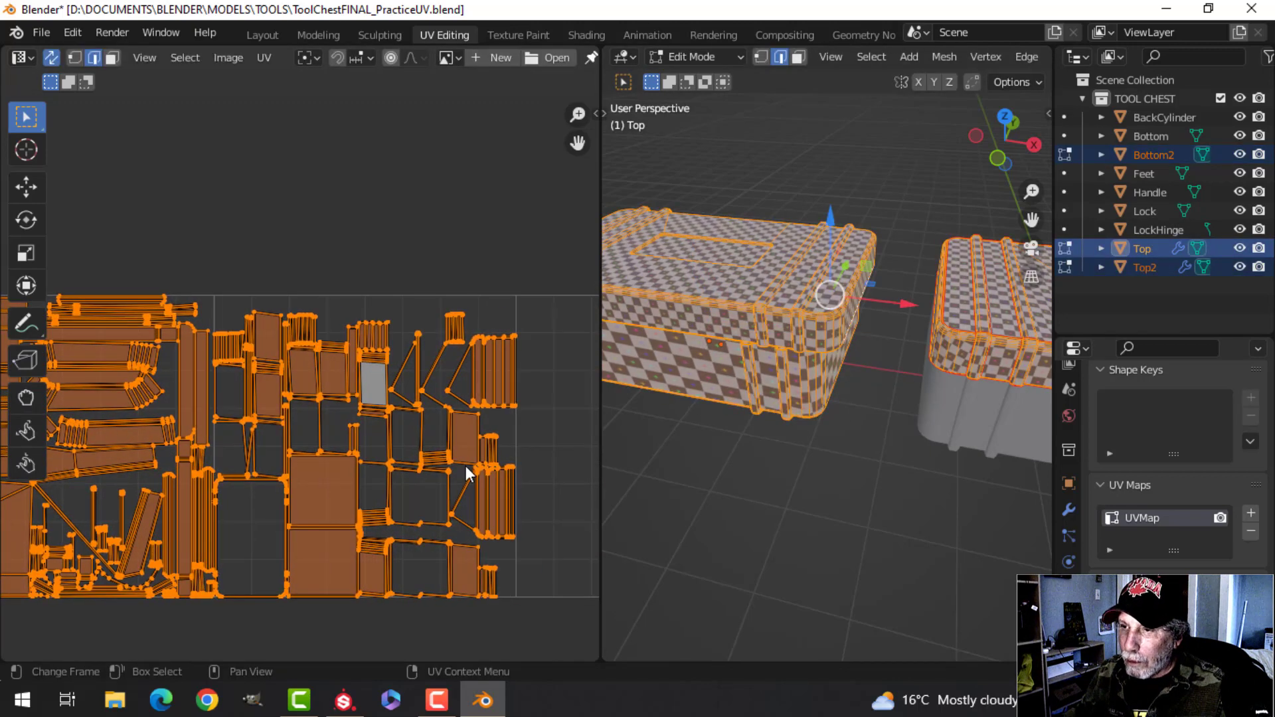
Select all linked geometry of the Bottom2 base only and pack its UV islands with UVPackmaster3.
{"action": "key", "text": "alt+a"}
{"action": "scroll", "coordinate": [749, 429], "scroll_direction": "down", "scroll_amount": 2}
{"action": "left_click", "coordinate": [754, 389]}
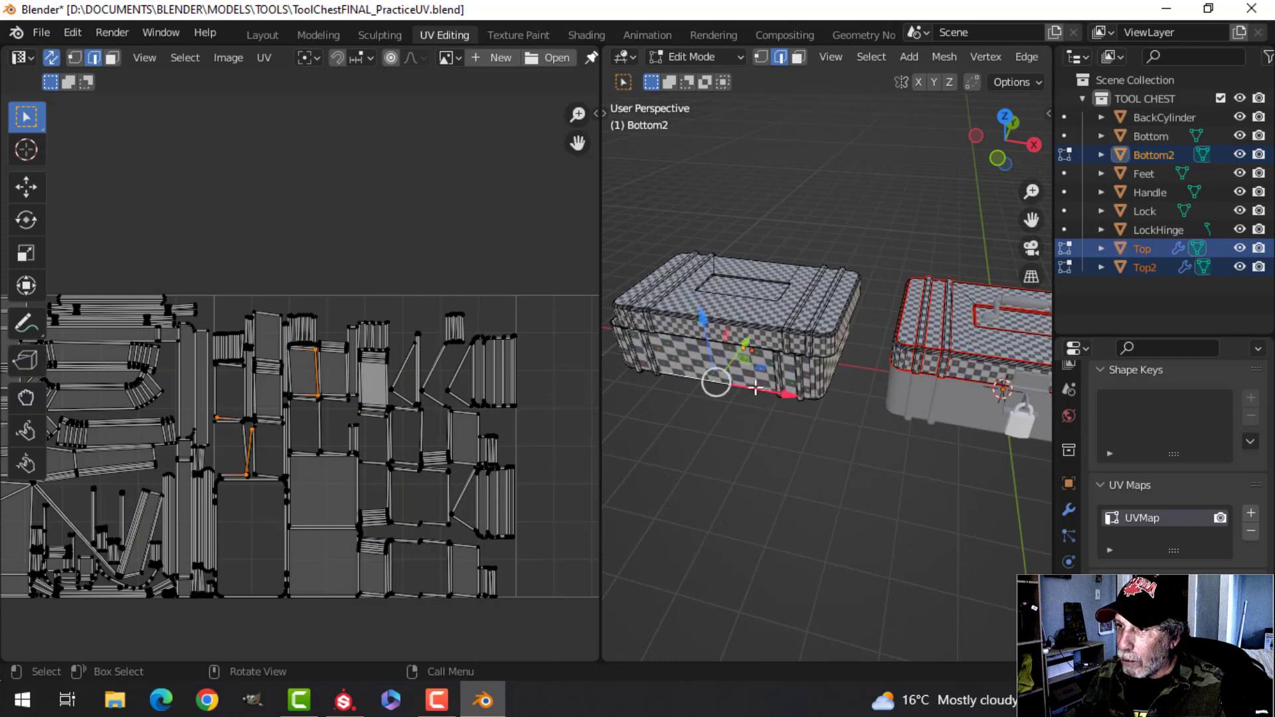
{"action": "key", "text": "ctrl+l"}
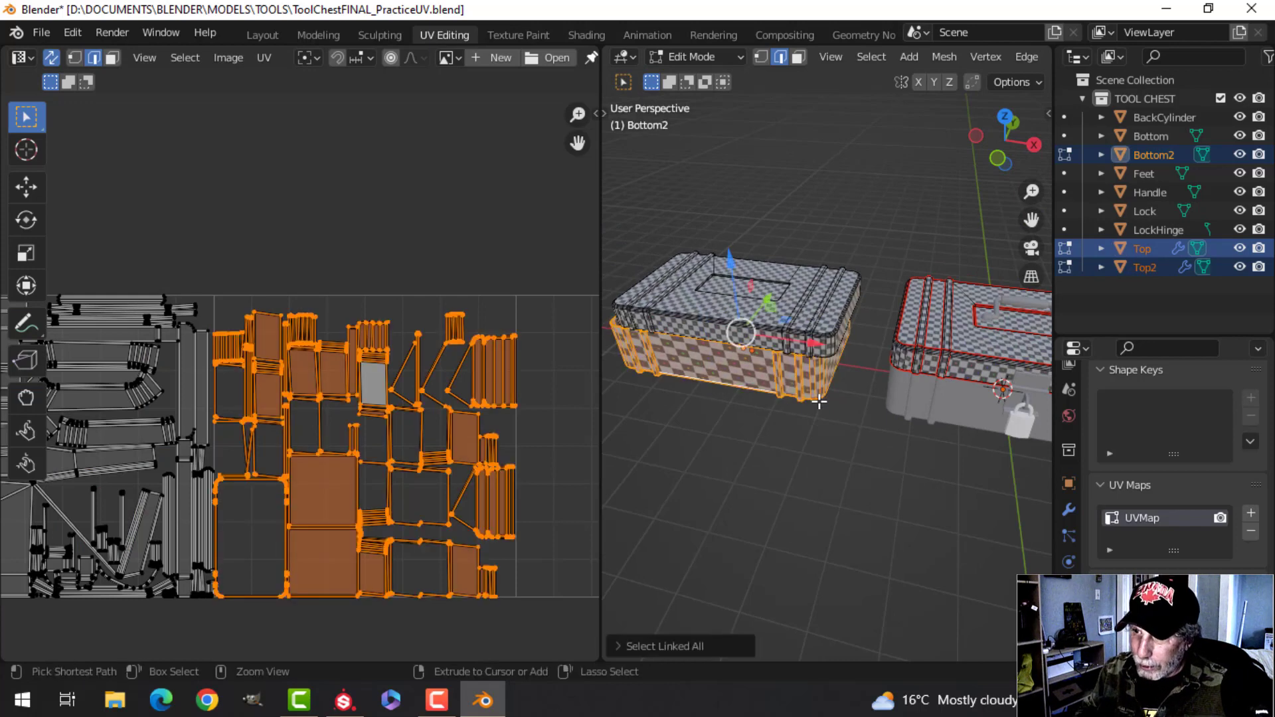
{"action": "key", "text": "n"}
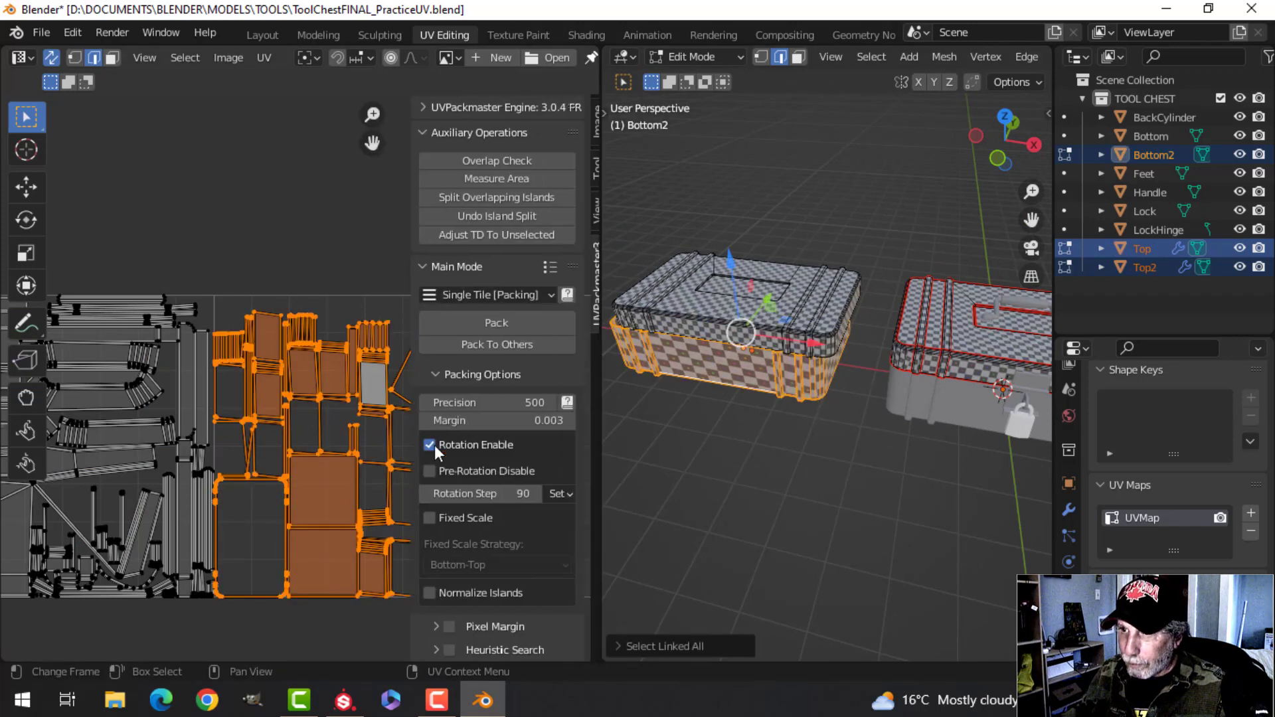
{"action": "left_click", "coordinate": [514, 322]}
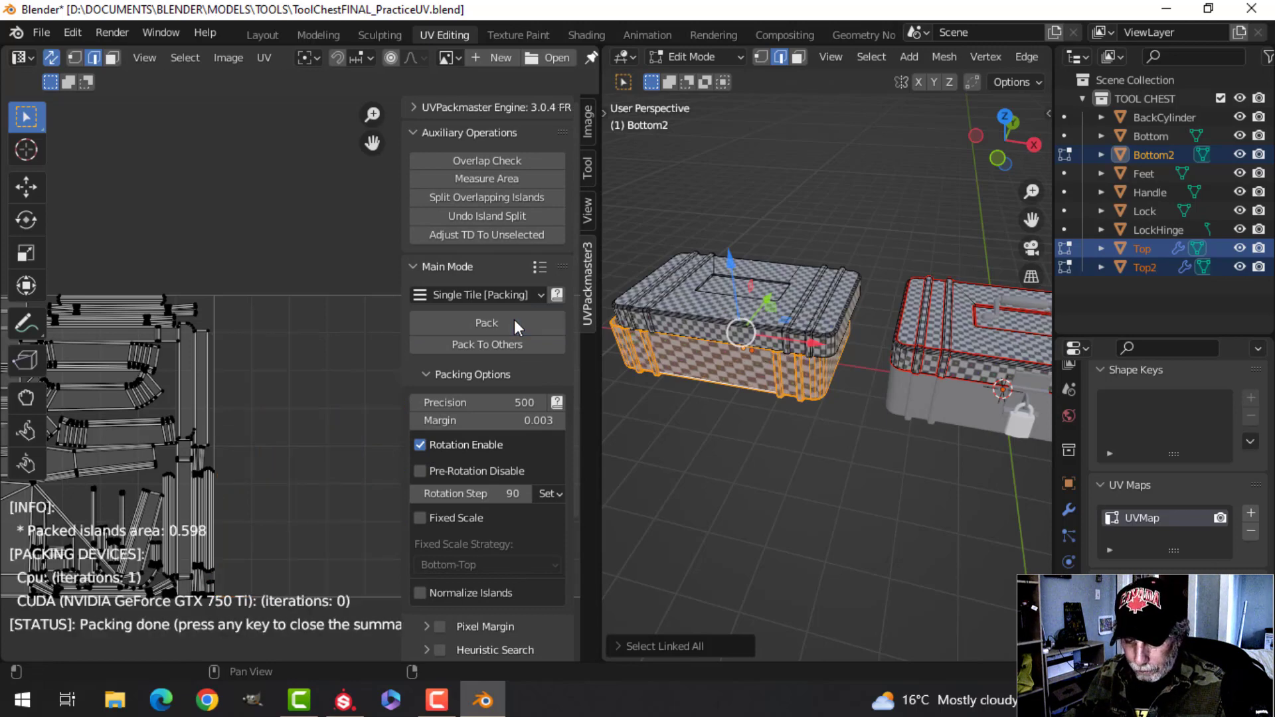
{"action": "key", "text": "n"}
Move the packed Bottom2 UV islands 2 units along X into the third tile.
{"action": "type", "text": "gx"}
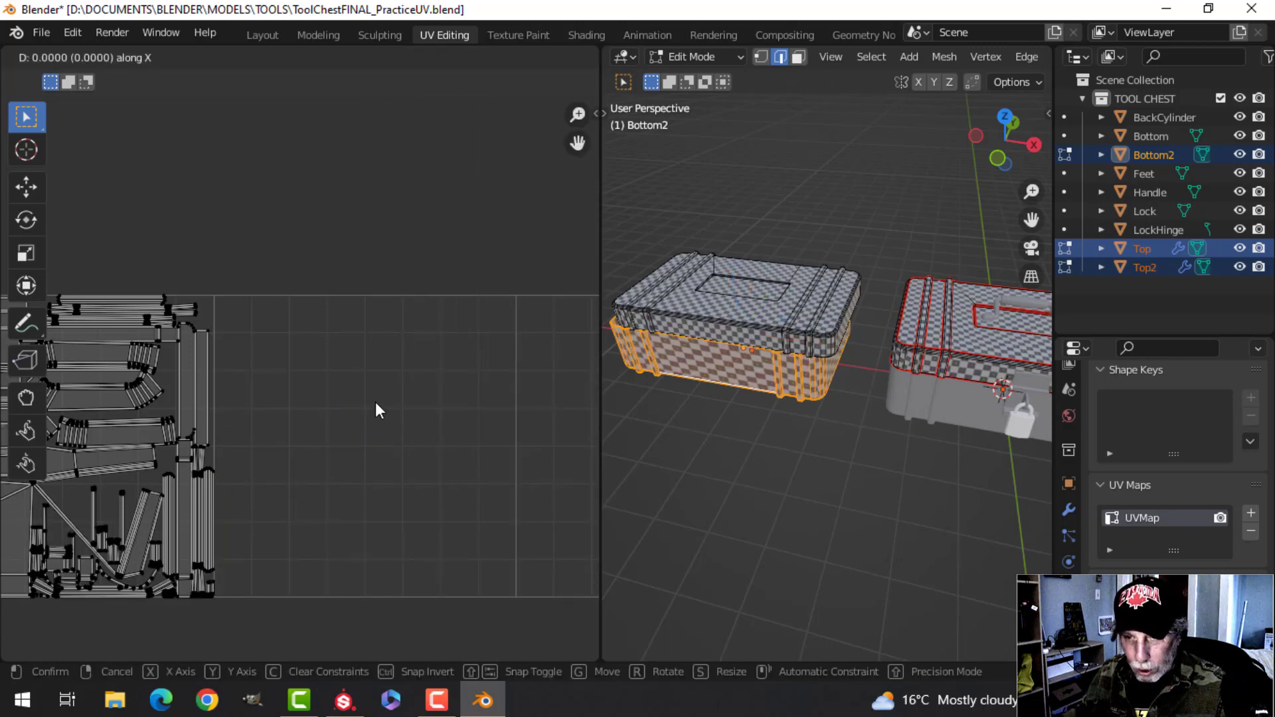
{"action": "type", "text": "2"}
{"action": "key", "text": "Return"}
{"action": "scroll", "coordinate": [433, 433], "scroll_direction": "down", "scroll_amount": 2}
{"action": "middle_click_drag", "start_coordinate": [379, 459], "coordinate": [390, 458]}
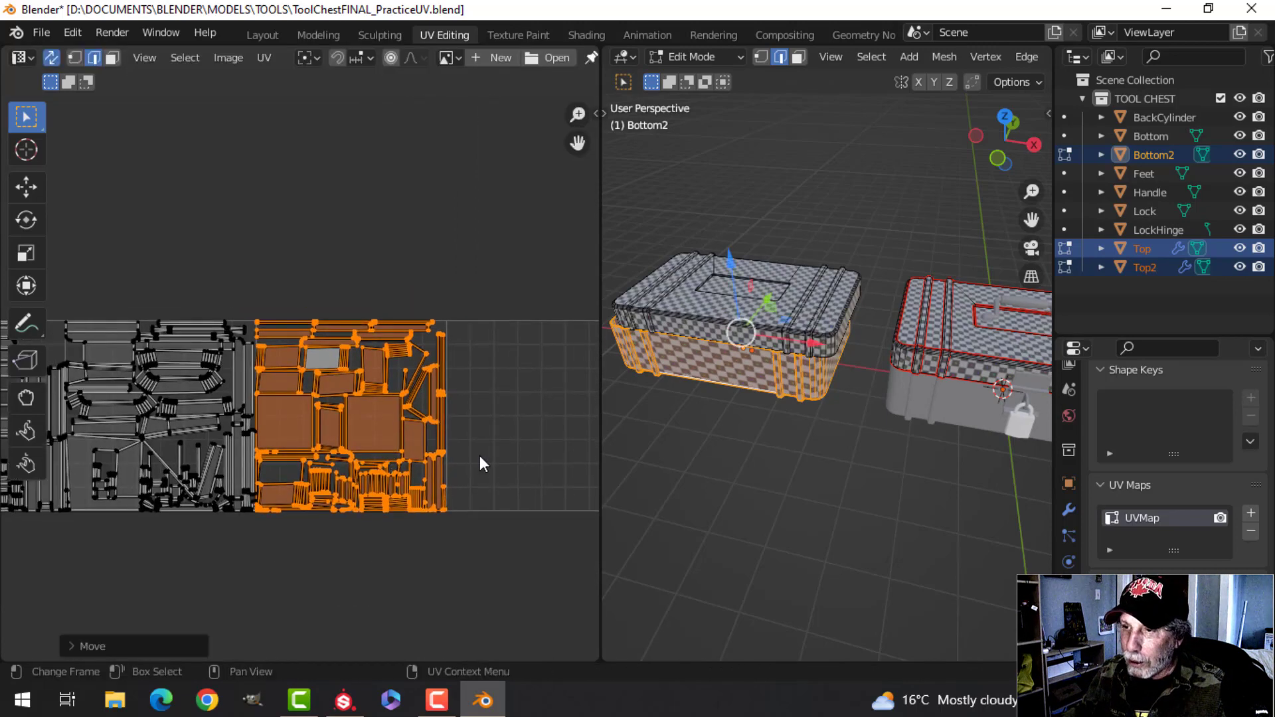
{"action": "scroll", "coordinate": [479, 456], "scroll_direction": "down", "scroll_amount": 1}
{"action": "middle_click_drag", "start_coordinate": [676, 453], "coordinate": [613, 445], "text": "shift"}
Open the Bottom base in Edit Mode, select all of its geometry and unwrap it along its marked seams.
{"action": "key", "text": "Tab"}
{"action": "left_click", "coordinate": [906, 412]}
{"action": "key", "text": "Tab"}
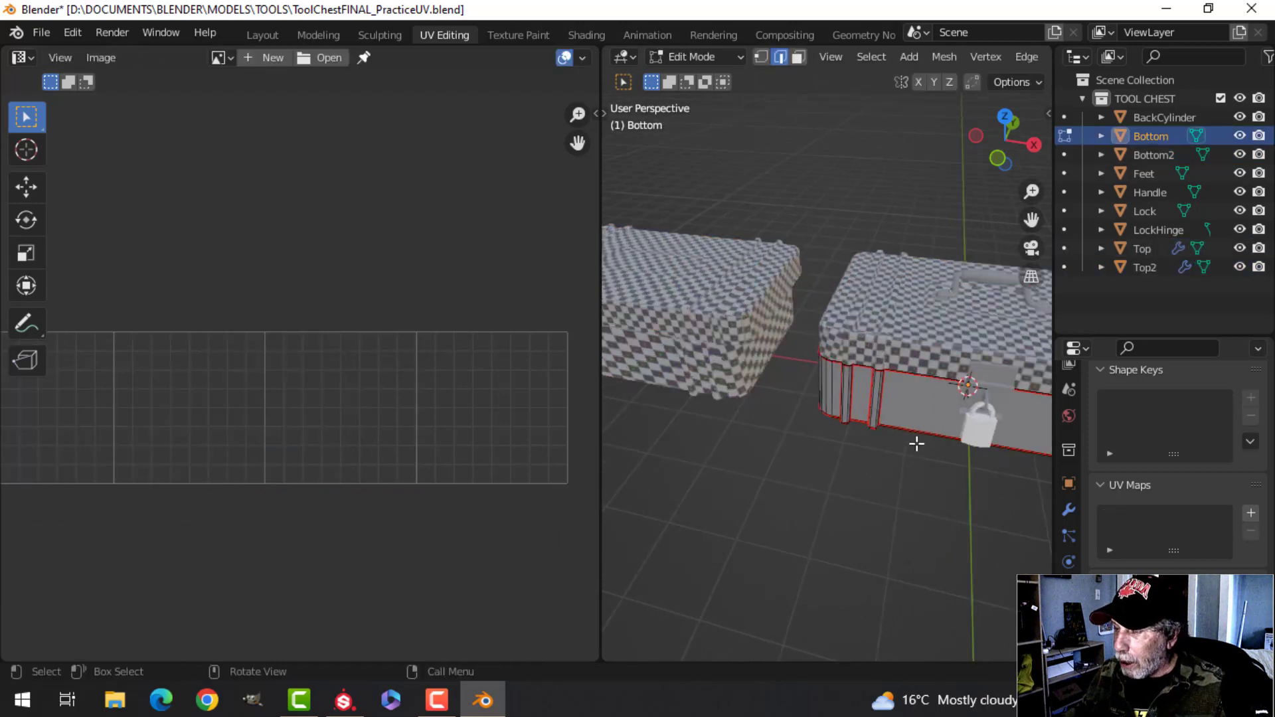
{"action": "scroll", "coordinate": [864, 432], "scroll_direction": "up", "scroll_amount": 4}
{"action": "middle_click_drag", "start_coordinate": [811, 421], "coordinate": [959, 430]}
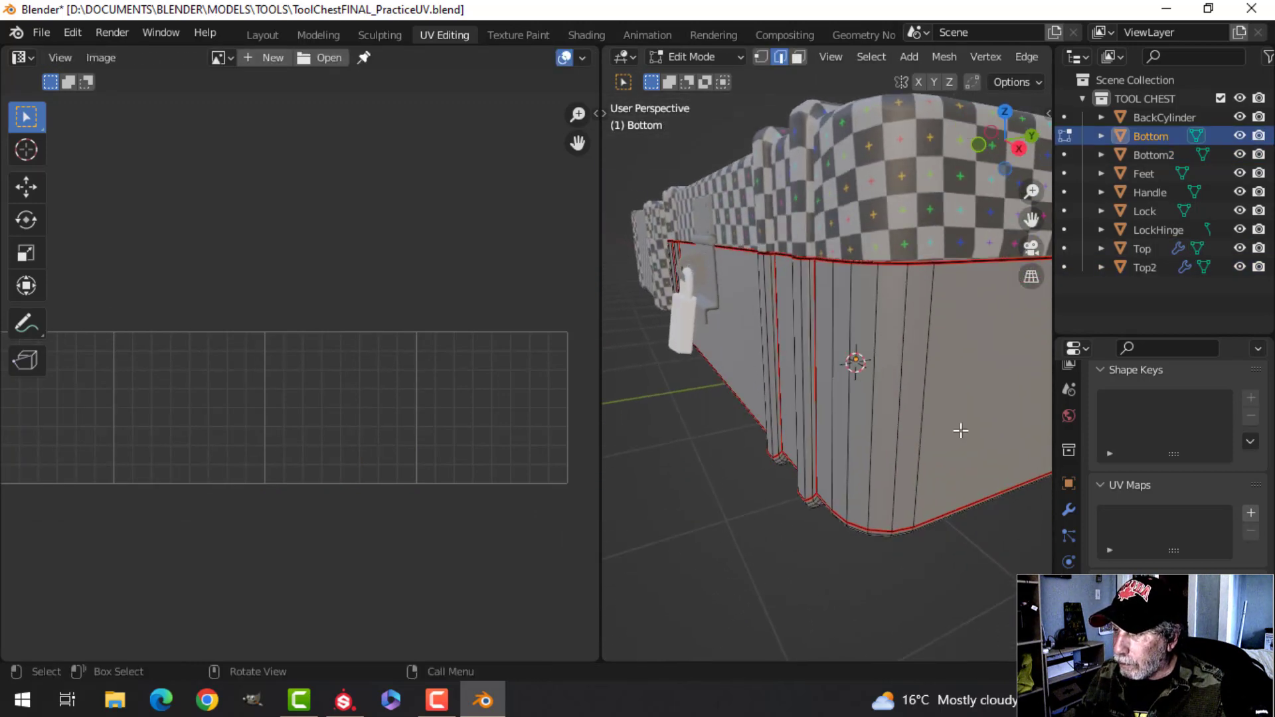
{"action": "key", "text": "a"}
{"action": "middle_click_drag", "start_coordinate": [777, 456], "coordinate": [795, 464]}
{"action": "key", "text": "u"}
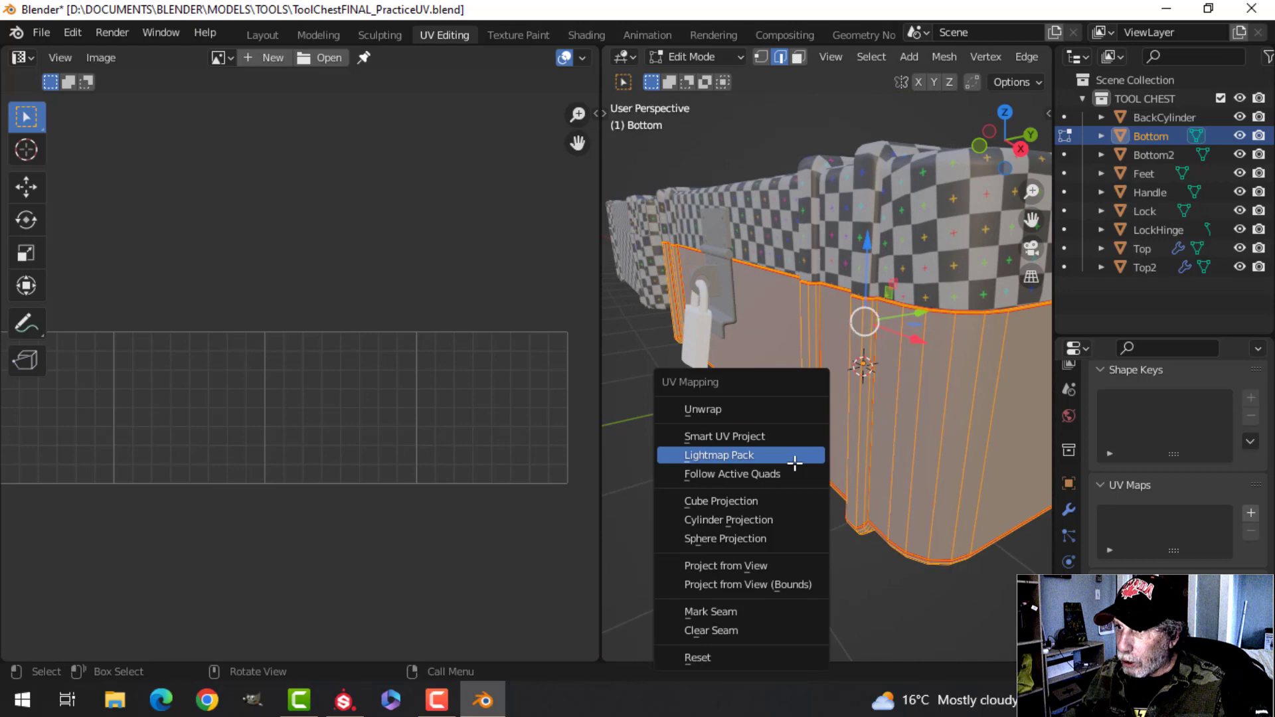
{"action": "left_click", "coordinate": [724, 407]}
{"action": "scroll", "coordinate": [259, 431], "scroll_direction": "up", "scroll_amount": 3}
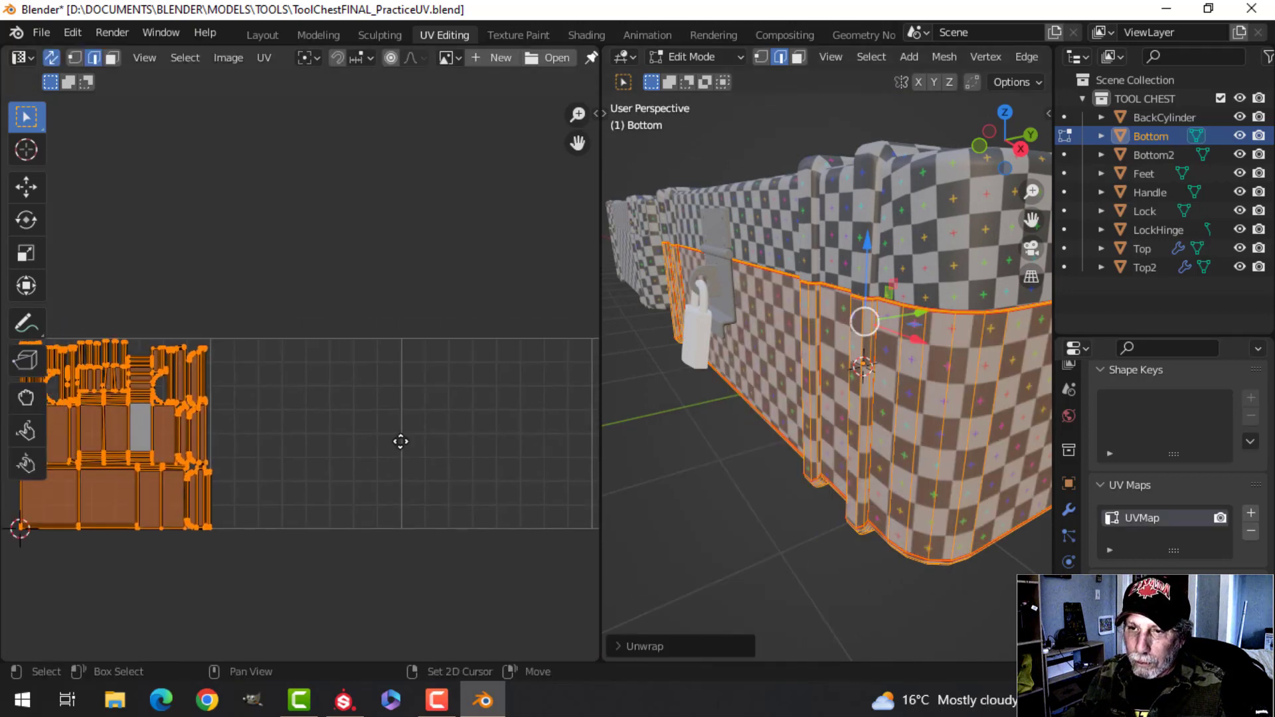
Pack the Bottom base's UV islands into a single tile with UVPackmaster3.
{"action": "key", "text": "n"}
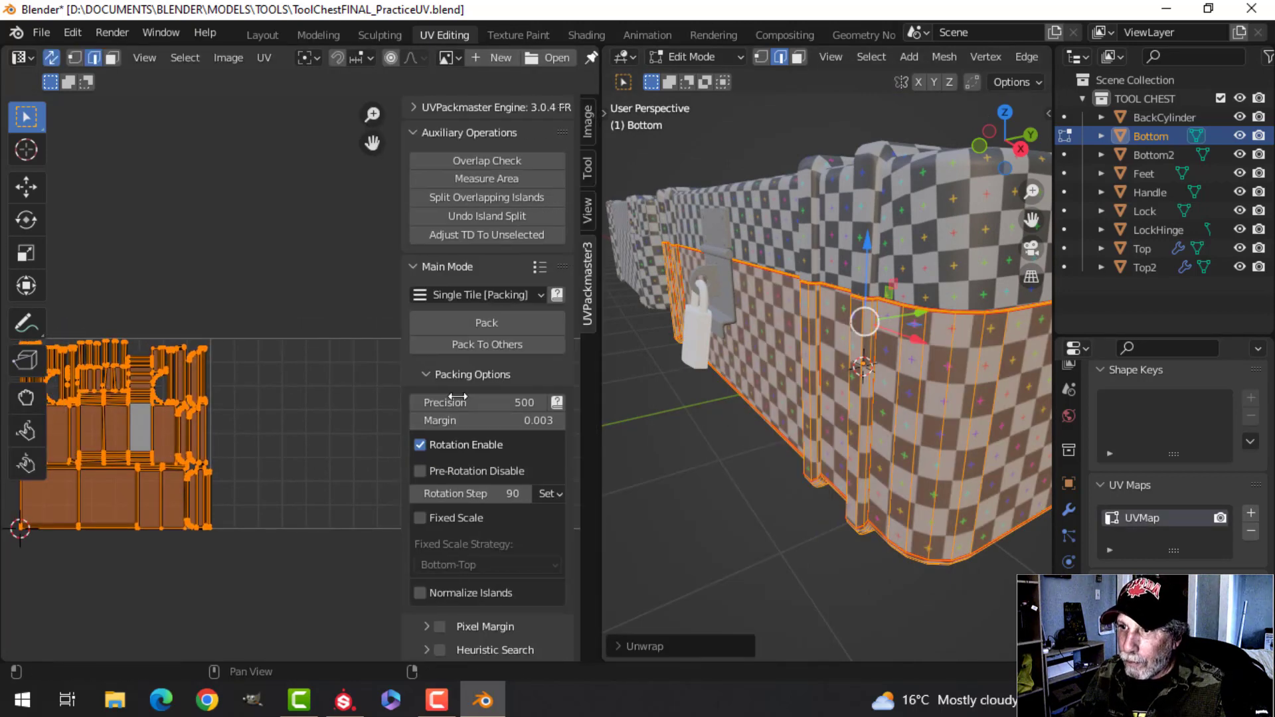
{"action": "left_click", "coordinate": [496, 319]}
{"action": "key", "text": "n"}
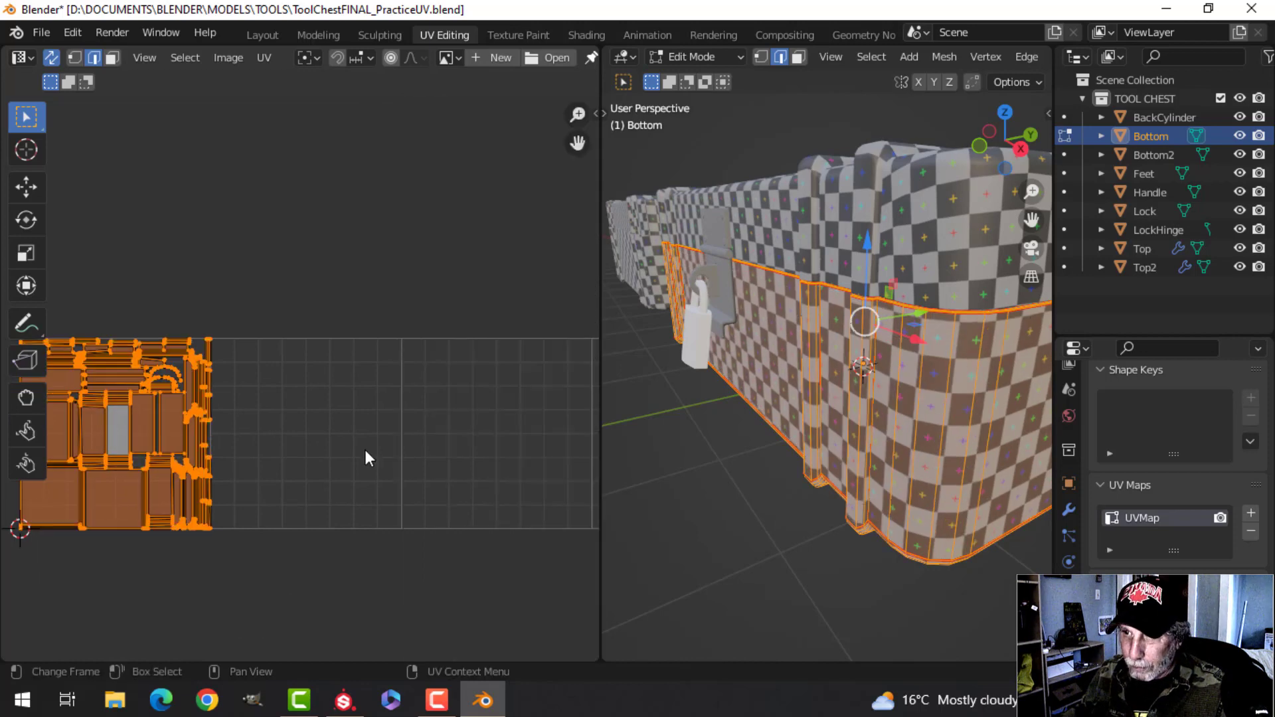
Move the Bottom base's UV islands 3 units along X into the fourth tile and return to Object Mode.
{"action": "scroll", "coordinate": [345, 457], "scroll_direction": "down", "scroll_amount": 2}
{"action": "type", "text": "gx3"}
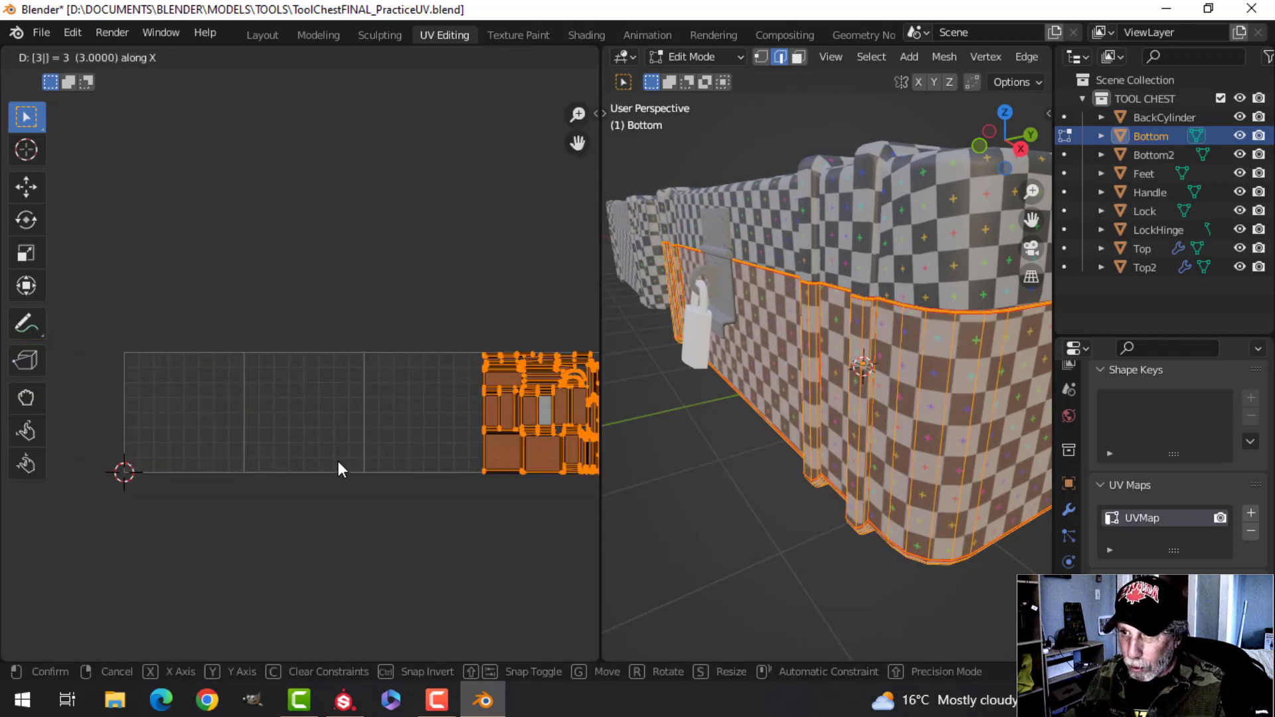
{"action": "key", "text": "Return"}
{"action": "scroll", "coordinate": [830, 439], "scroll_direction": "down", "scroll_amount": 2}
{"action": "key", "text": "Tab"}
Isolate Bottom, Top, Top2 and Bottom2 in local view, clear the selection and inspect the checker pattern on the chest's corner.
{"action": "scroll", "coordinate": [792, 423], "scroll_direction": "up", "scroll_amount": 4}
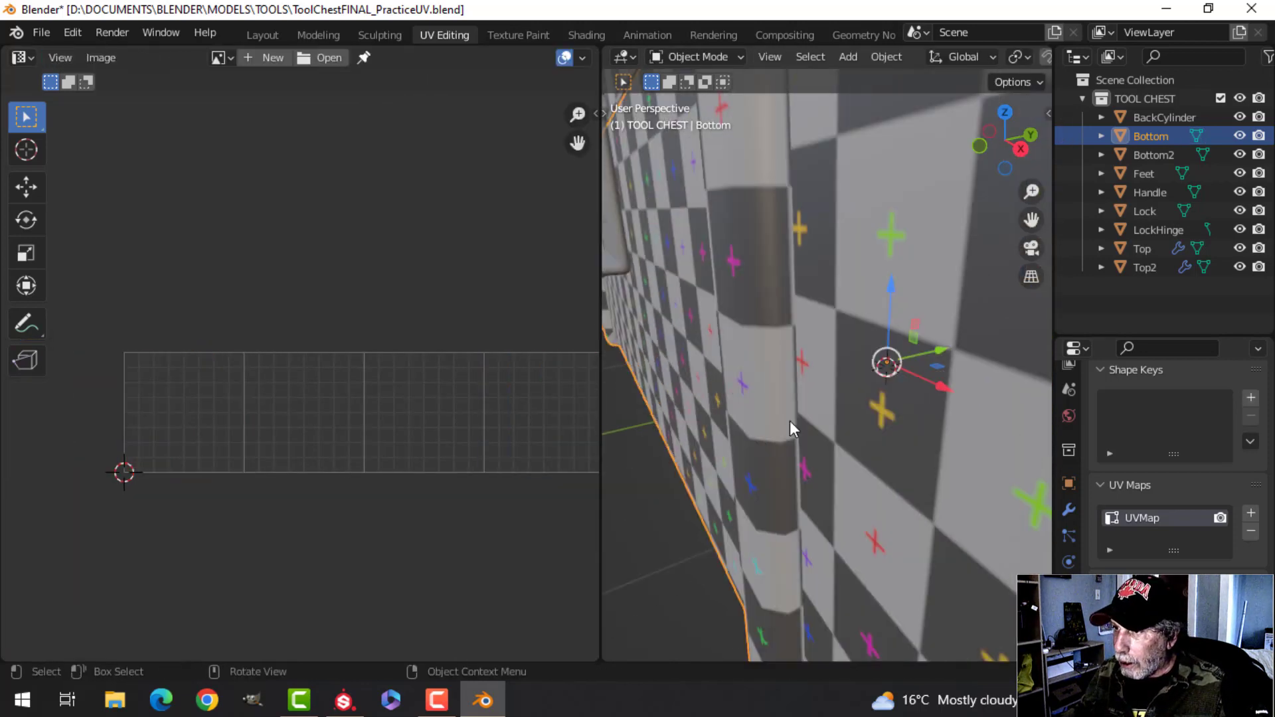
{"action": "middle_click_drag", "start_coordinate": [791, 421], "coordinate": [796, 492], "text": "shift"}
{"action": "scroll", "coordinate": [797, 471], "scroll_direction": "down", "scroll_amount": 3}
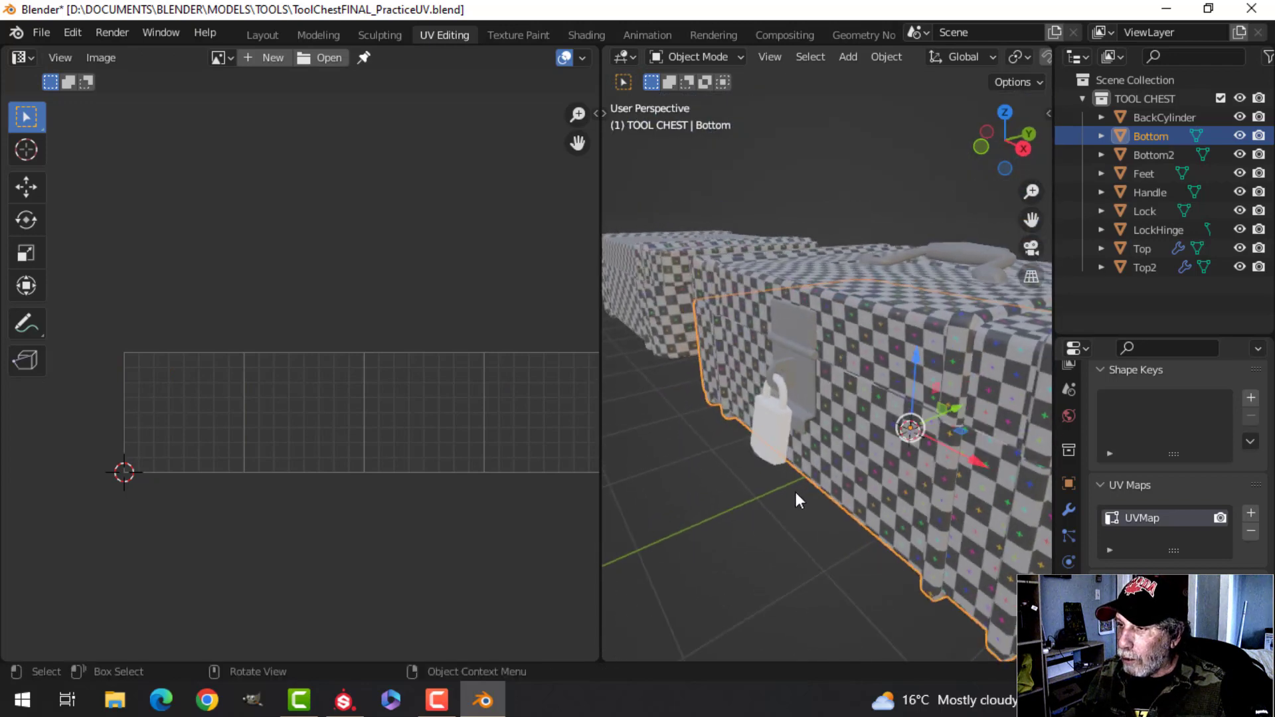
{"action": "left_click", "coordinate": [884, 336], "text": "shift"}
{"action": "left_click", "coordinate": [655, 279], "text": "shift"}
{"action": "left_click", "coordinate": [659, 315], "text": "shift"}
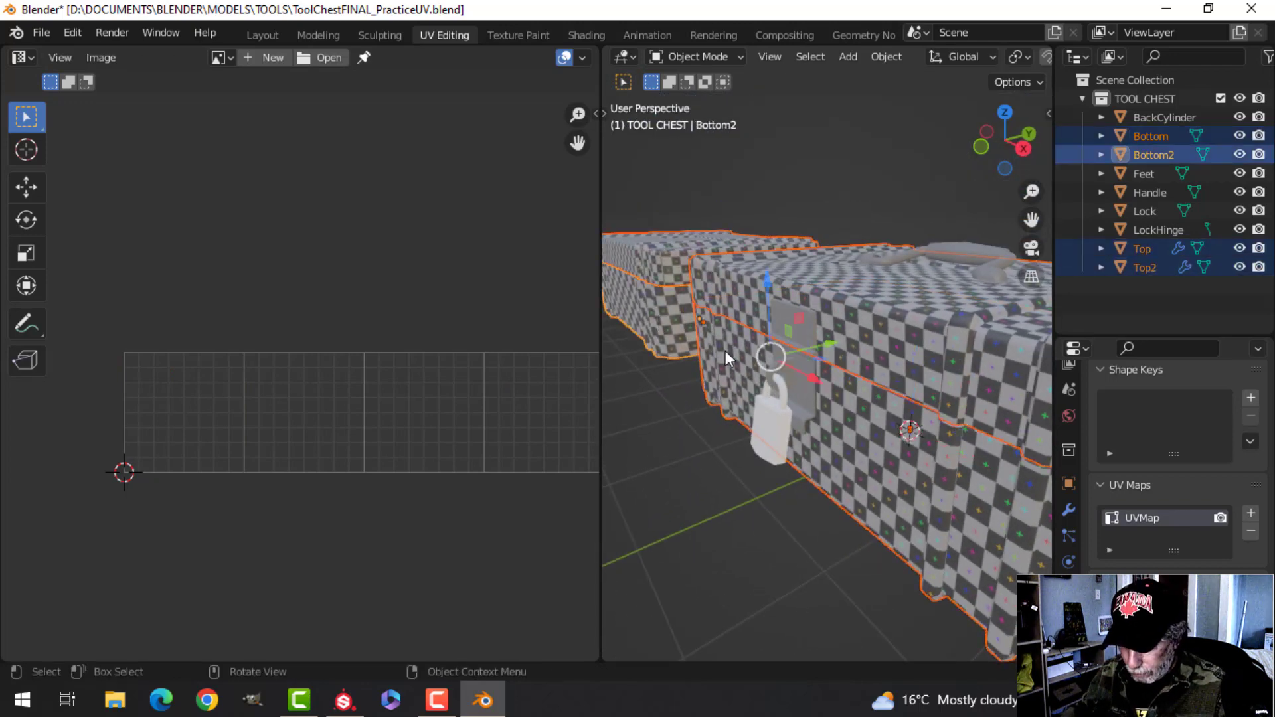
{"action": "key", "text": "KP_Divide"}
{"action": "key", "text": "alt+a"}
{"action": "scroll", "coordinate": [949, 428], "scroll_direction": "up", "scroll_amount": 2}
{"action": "scroll", "coordinate": [857, 342], "scroll_direction": "up", "scroll_amount": 7}
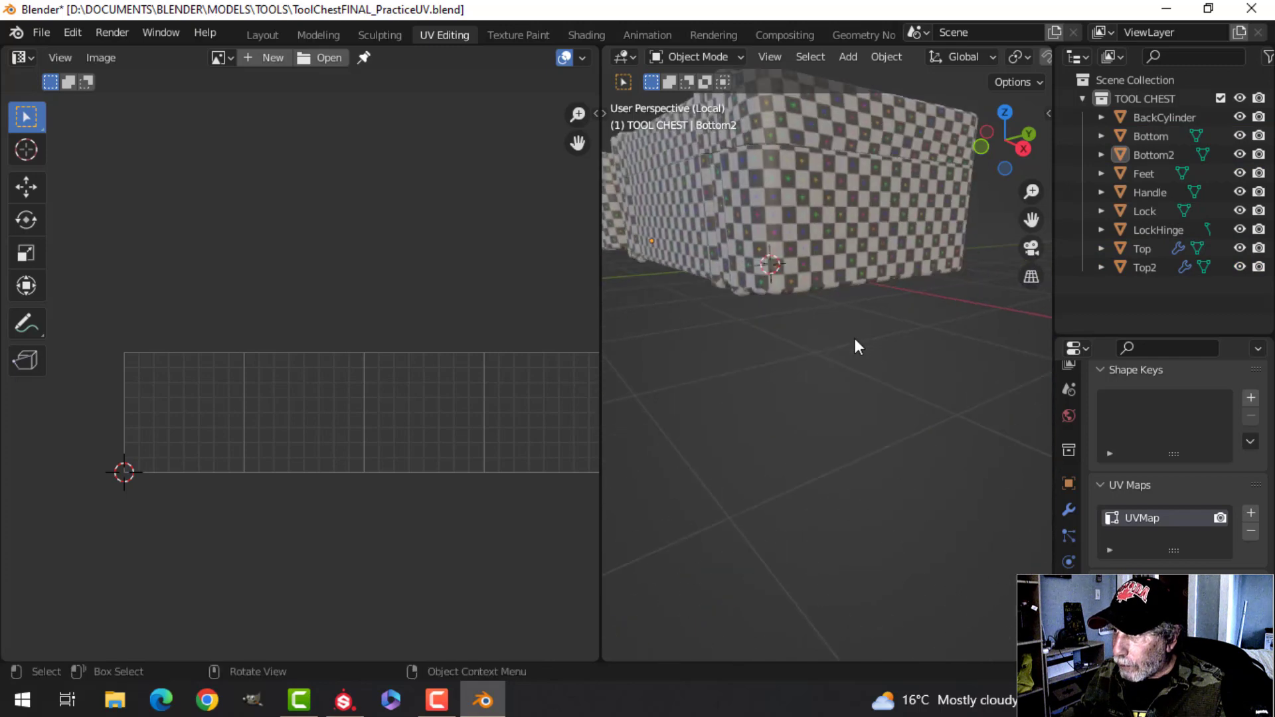
{"action": "scroll", "coordinate": [864, 352], "scroll_direction": "down", "scroll_amount": 5}
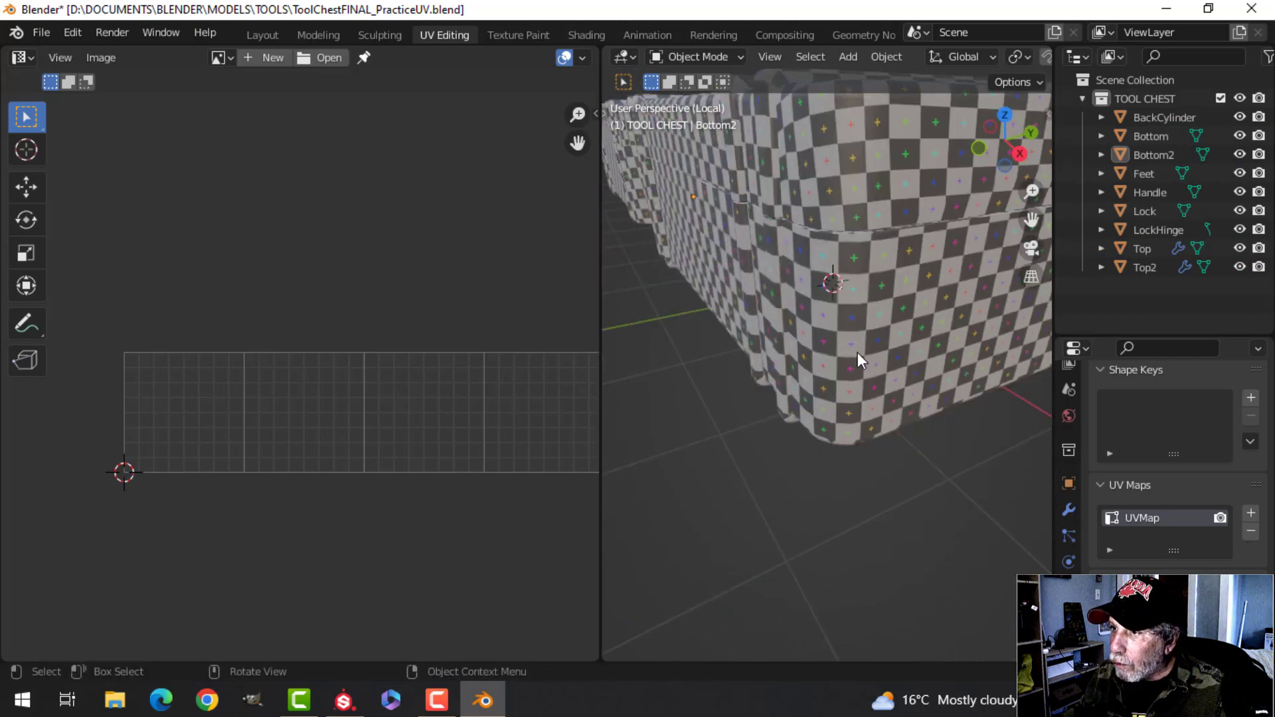
Inspect the checker pattern on the sides and corners of both chests in a maximized 3D view.
{"action": "middle_click_drag", "start_coordinate": [858, 352], "coordinate": [907, 363]}
{"action": "scroll", "coordinate": [844, 331], "scroll_direction": "up", "scroll_amount": 3}
{"action": "middle_click_drag", "start_coordinate": [843, 330], "coordinate": [677, 389], "text": "shift"}
{"action": "key", "text": "ctrl+space"}
{"action": "scroll", "coordinate": [830, 287], "scroll_direction": "down", "scroll_amount": 5}
{"action": "scroll", "coordinate": [637, 288], "scroll_direction": "up", "scroll_amount": 2}
{"action": "scroll", "coordinate": [671, 378], "scroll_direction": "up", "scroll_amount": 1}
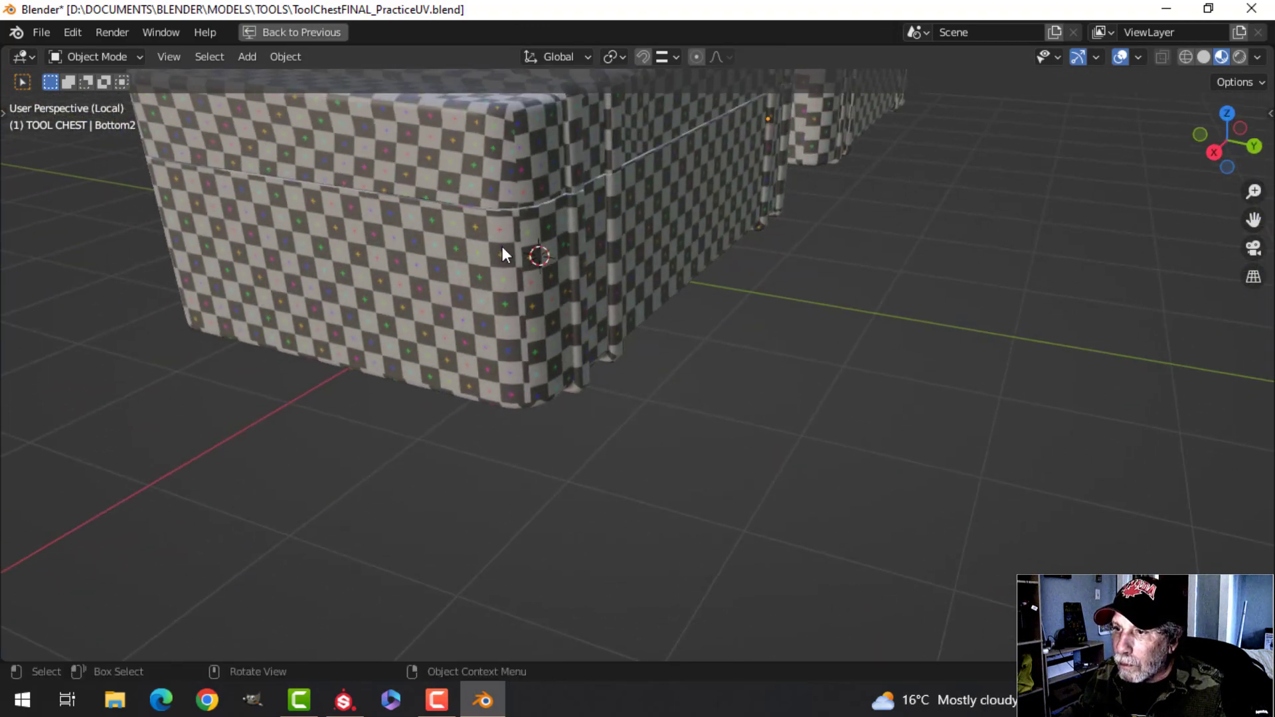
{"action": "scroll", "coordinate": [532, 269], "scroll_direction": "down", "scroll_amount": 3}
{"action": "middle_click_drag", "start_coordinate": [531, 269], "coordinate": [559, 293]}
{"action": "scroll", "coordinate": [690, 319], "scroll_direction": "down", "scroll_amount": 3}
{"action": "middle_click_drag", "start_coordinate": [715, 324], "coordinate": [530, 250], "text": "shift"}
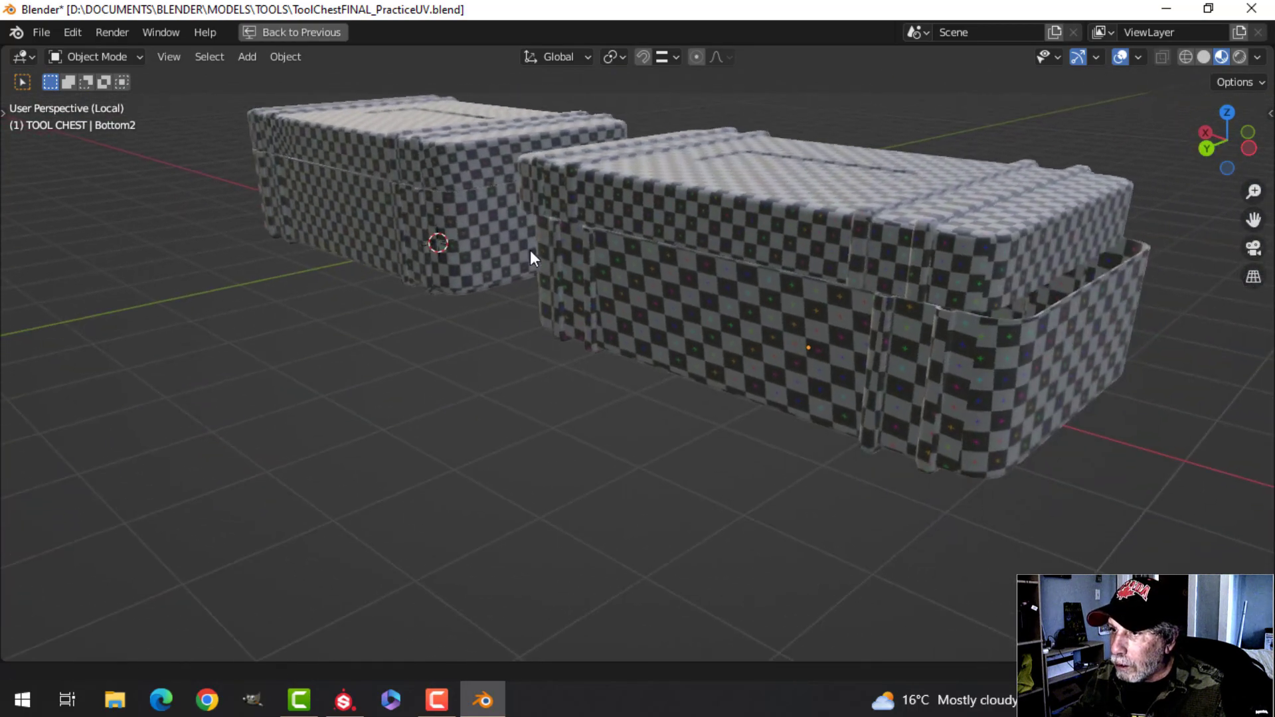
{"action": "scroll", "coordinate": [796, 344], "scroll_direction": "up", "scroll_amount": 4}
{"action": "scroll", "coordinate": [803, 354], "scroll_direction": "down", "scroll_amount": 3}
{"action": "middle_click_drag", "start_coordinate": [811, 342], "coordinate": [551, 176]}
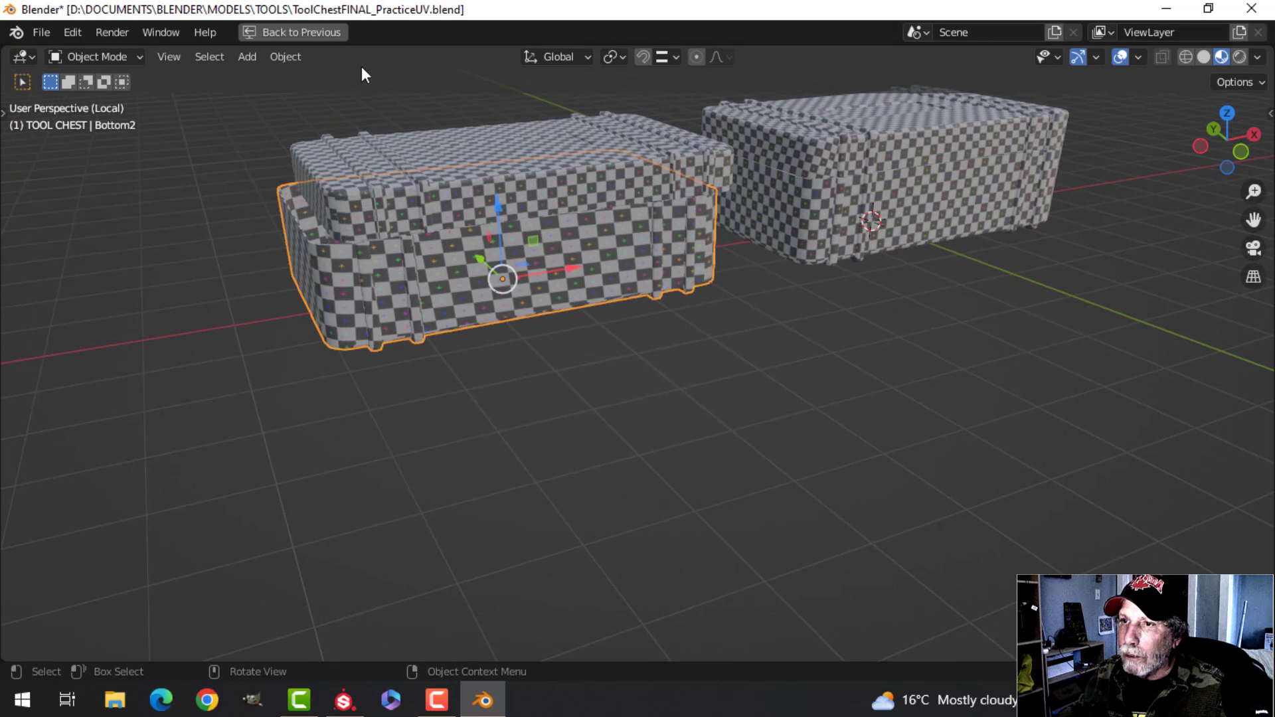
Restore the editor layout, select all of Bottom2's geometry in Edit Mode and pack its UV islands into a single tile with UVPackmaster3.
{"action": "left_click", "coordinate": [310, 36]}
{"action": "key", "text": "a"}
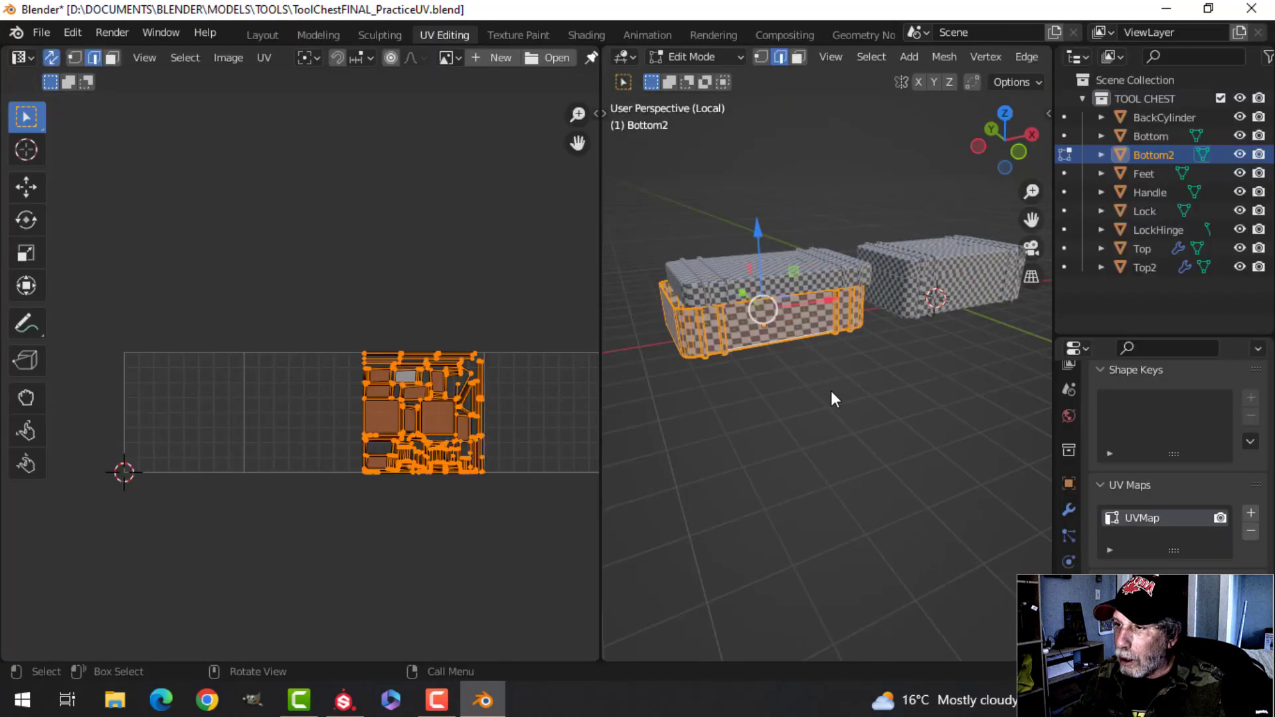
{"action": "key", "text": "n"}
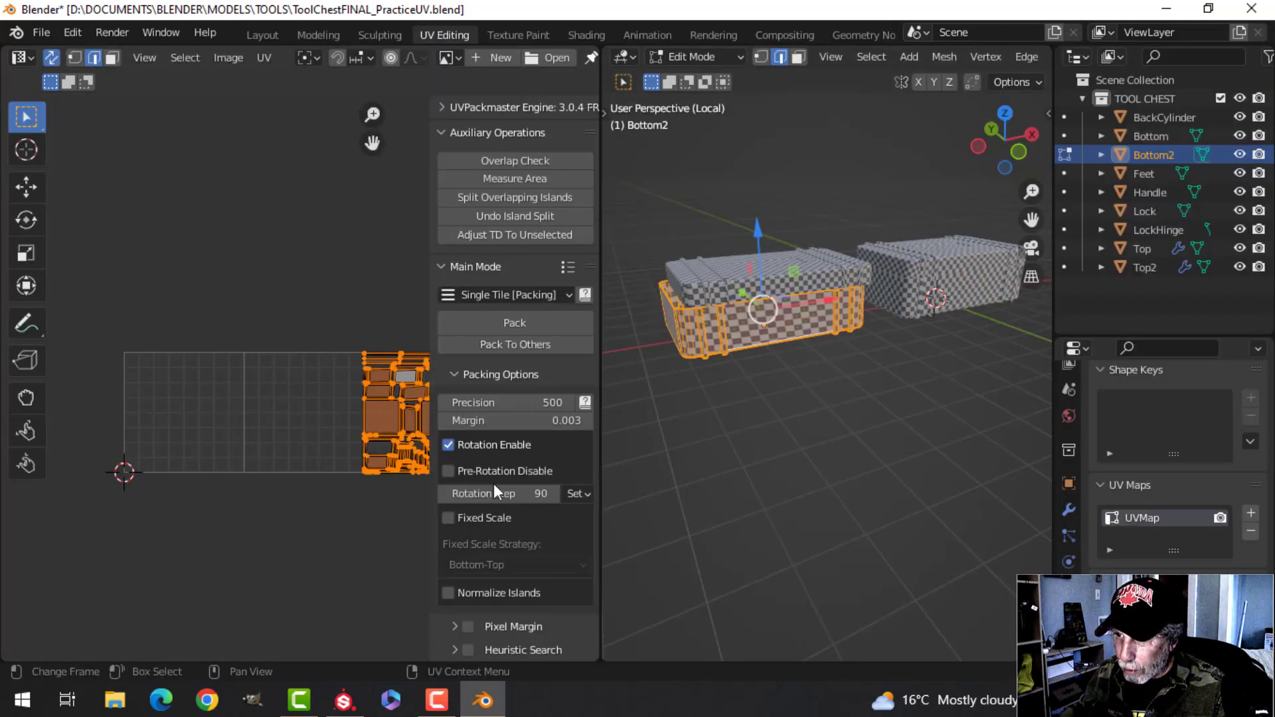
{"action": "left_click", "coordinate": [487, 320]}
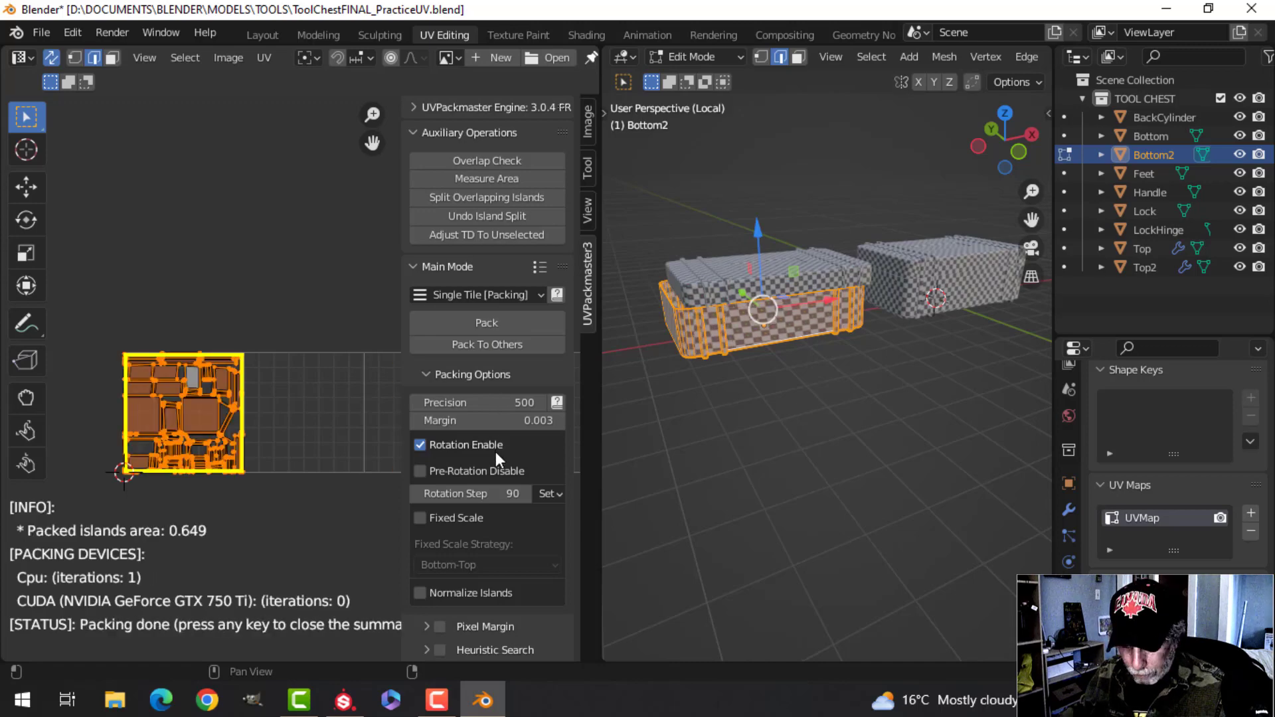
Move Bottom2's UV islands 2 units along X into the third tile and return to Object Mode.
{"action": "key", "text": "n"}
{"action": "key", "text": "g"}
{"action": "key", "text": "x"}
{"action": "key", "text": "2"}
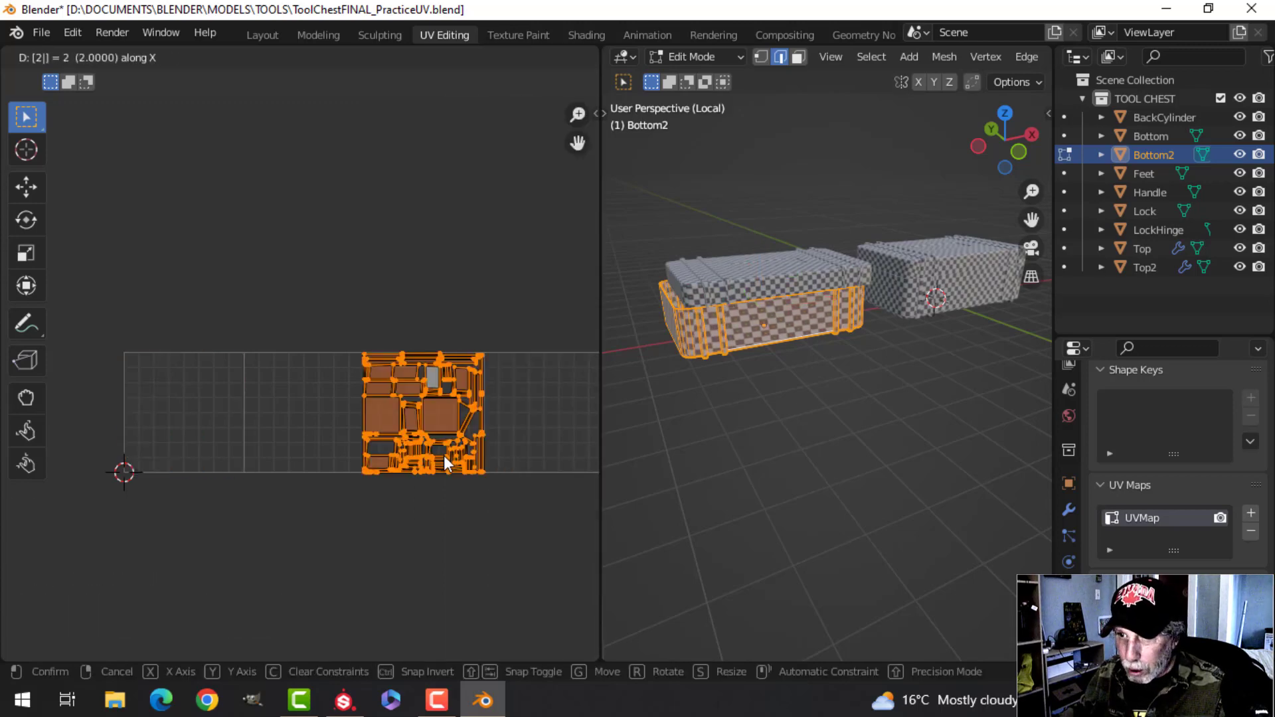
{"action": "key", "text": "Return"}
{"action": "scroll", "coordinate": [852, 349], "scroll_direction": "up", "scroll_amount": 2}
{"action": "key", "text": "Tab"}
{"action": "scroll", "coordinate": [887, 385], "scroll_direction": "up", "scroll_amount": 4}
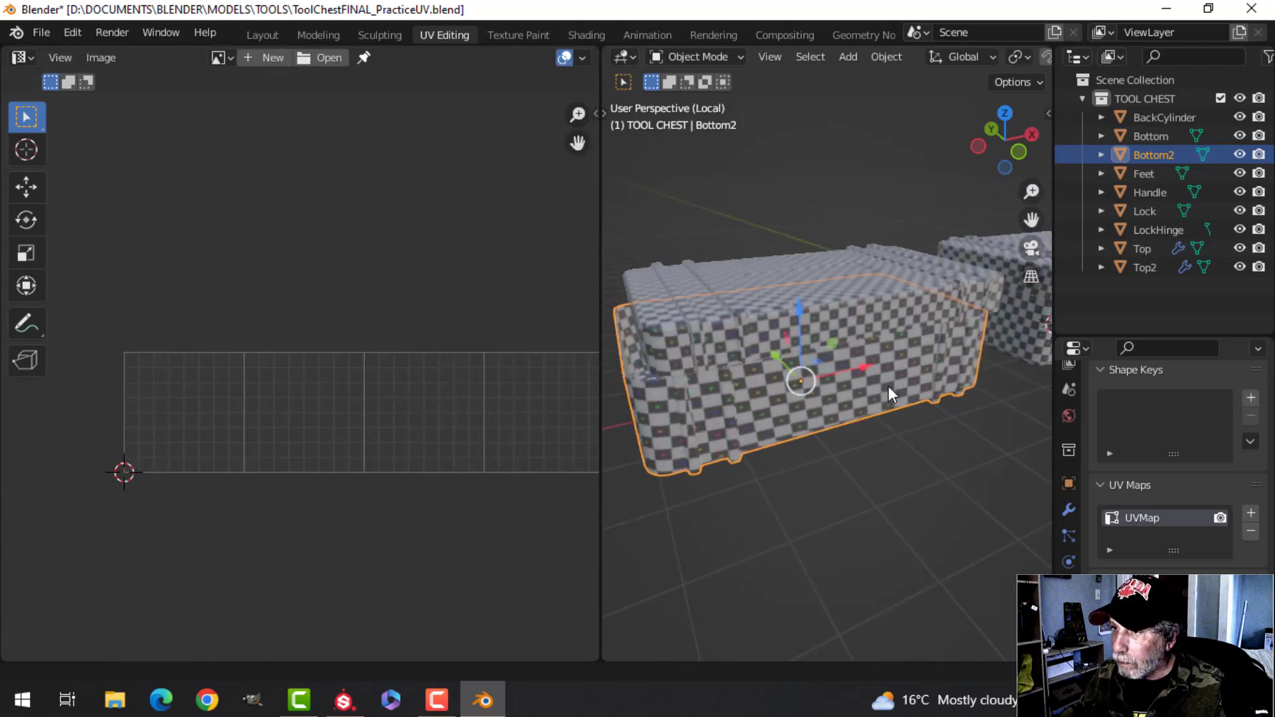
Open Top2 in Edit Mode with all geometry selected and turn on the stretch display overlay in the UV editor.
{"action": "middle_click_drag", "start_coordinate": [907, 393], "coordinate": [724, 354]}
{"action": "key", "text": "alt+a"}
{"action": "middle_click_drag", "start_coordinate": [898, 401], "coordinate": [842, 364]}
{"action": "middle_click_drag", "start_coordinate": [933, 364], "coordinate": [833, 338]}
{"action": "left_click", "coordinate": [833, 338]}
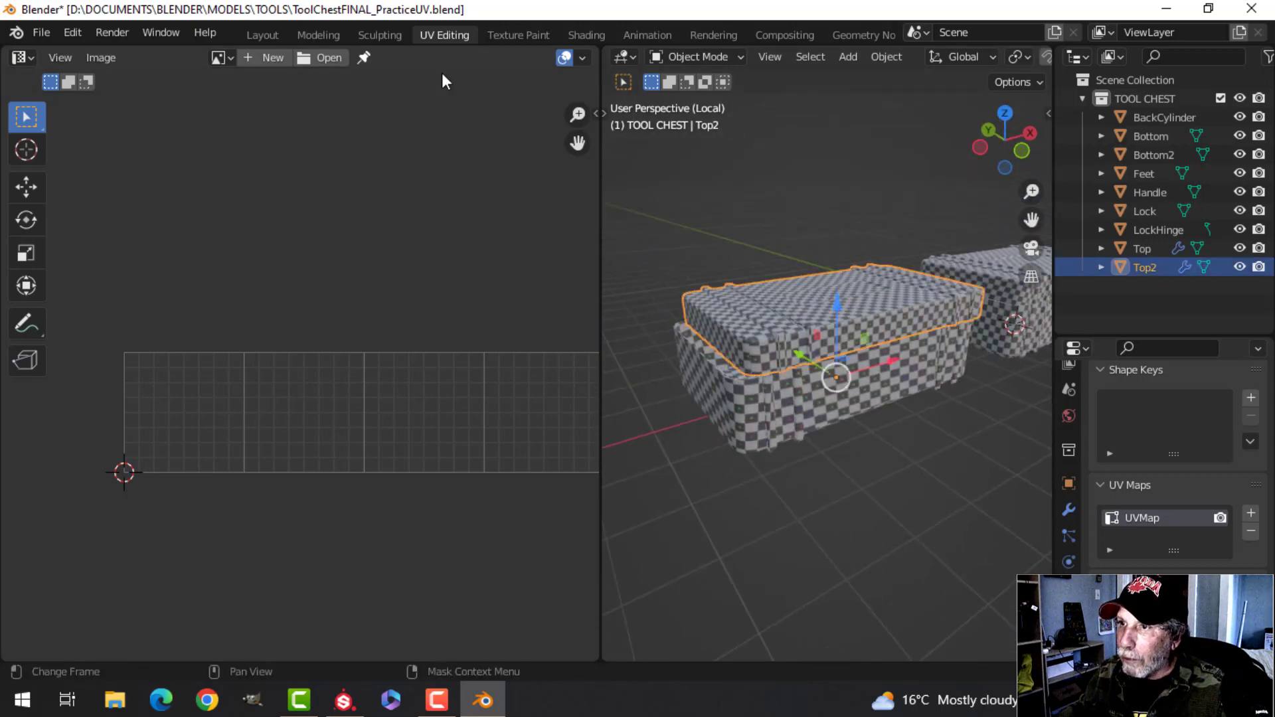
{"action": "left_click", "coordinate": [580, 58]}
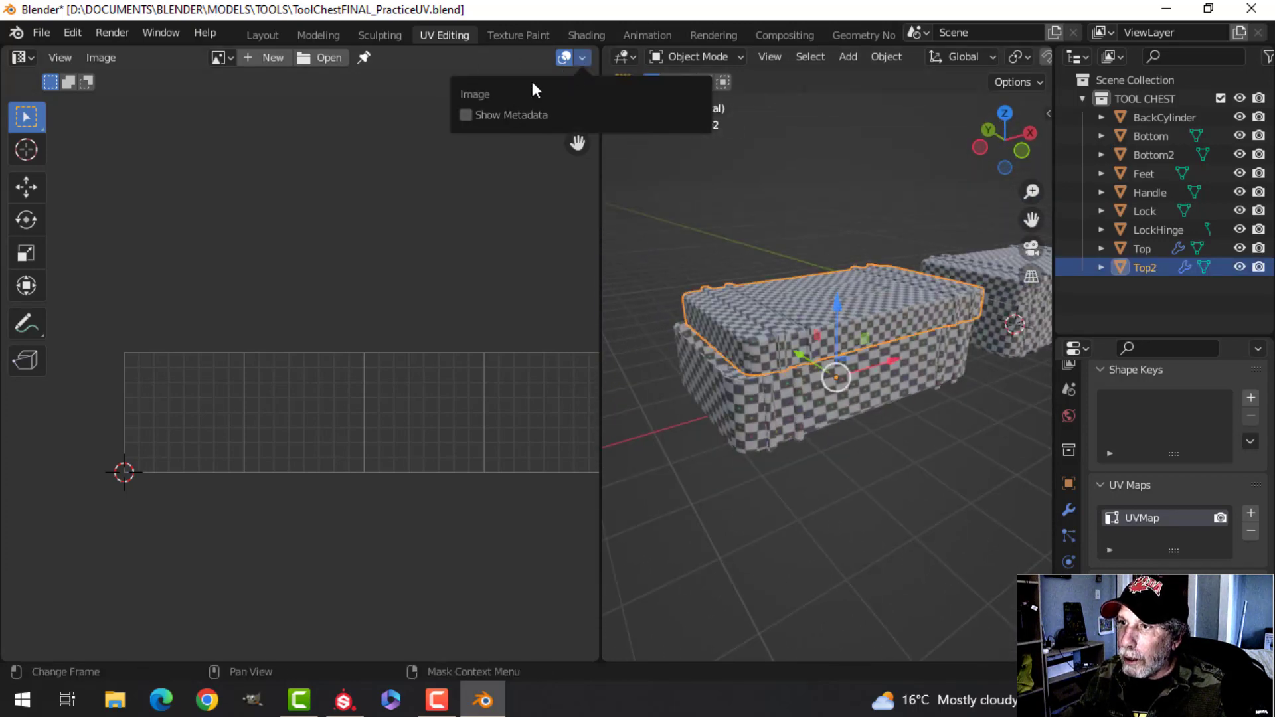
{"action": "key", "text": "Tab"}
{"action": "key", "text": "a"}
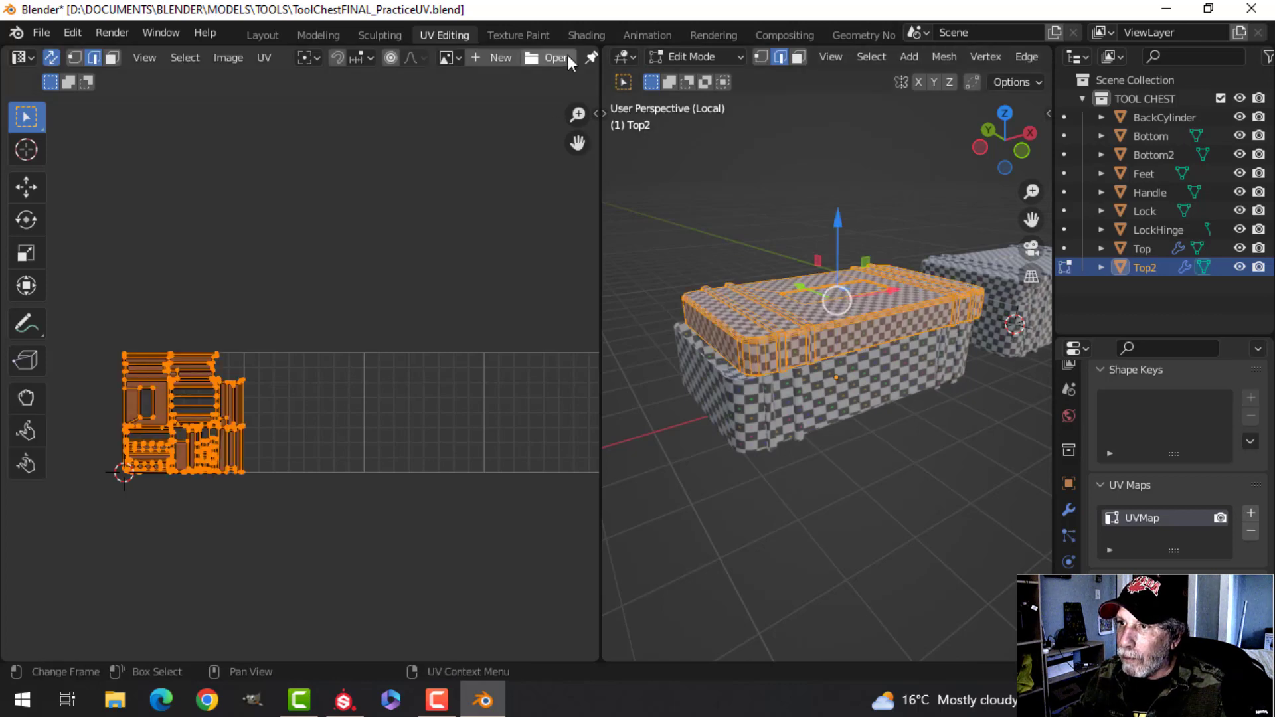
{"action": "scroll", "coordinate": [566, 54], "scroll_direction": "down", "scroll_amount": 3}
{"action": "left_click", "coordinate": [493, 58]}
{"action": "left_click", "coordinate": [431, 121]}
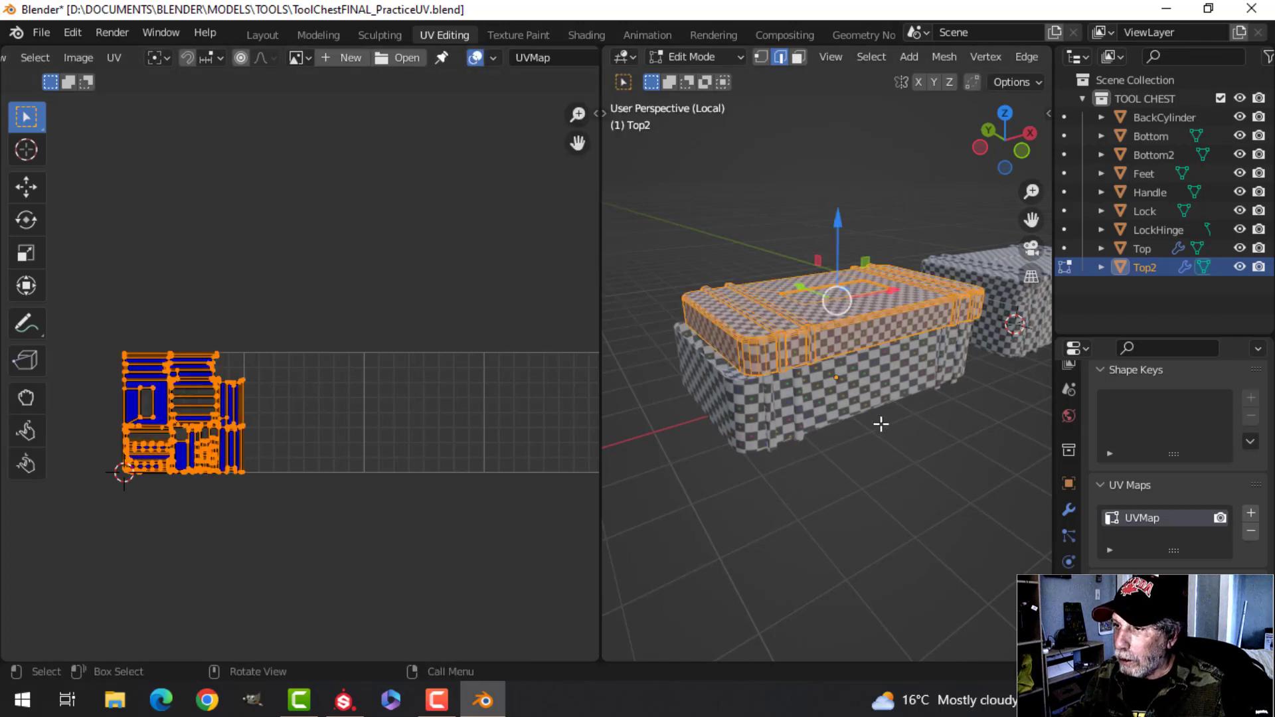
Select Top2, Bottom2, Top and Bottom together in Object Mode and open all four in Edit Mode.
{"action": "key", "text": "Tab"}
{"action": "left_click", "coordinate": [846, 390], "text": "shift"}
{"action": "left_click", "coordinate": [1004, 336], "text": "shift"}
{"action": "left_click", "coordinate": [995, 351], "text": "shift"}
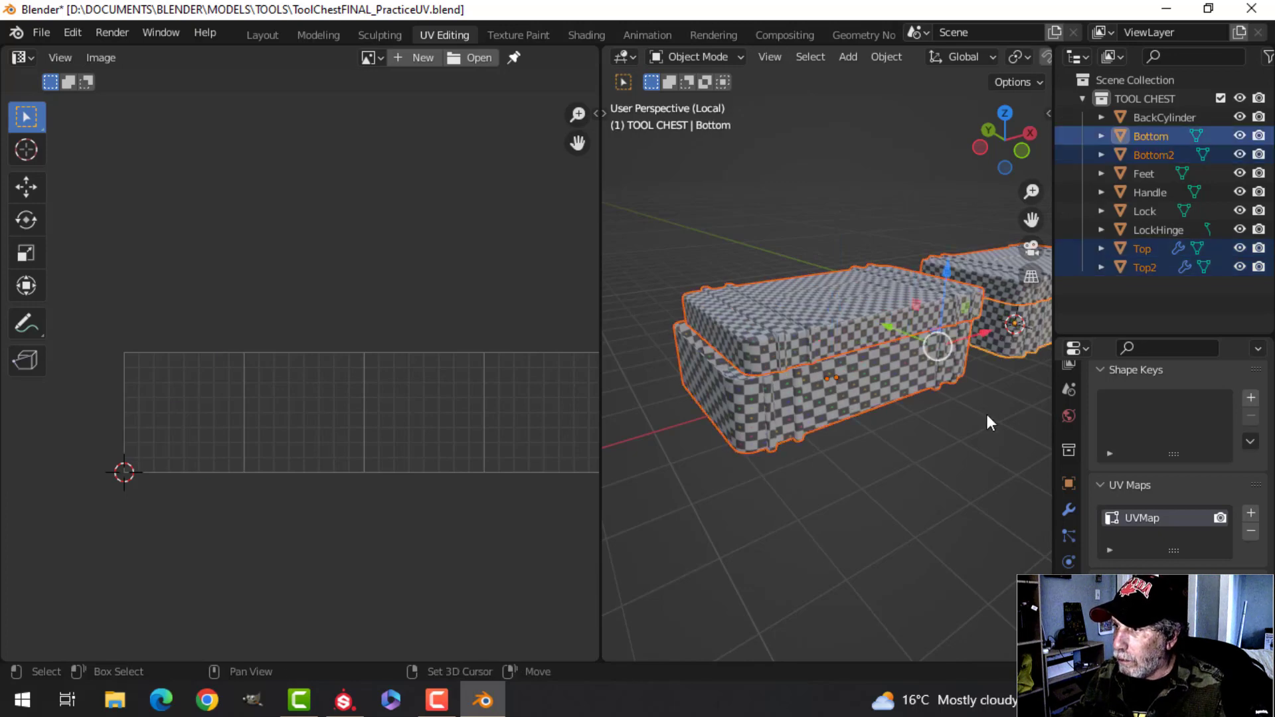
{"action": "key", "text": "Tab"}
{"action": "scroll", "coordinate": [469, 497], "scroll_direction": "up", "scroll_amount": 2}
{"action": "scroll", "coordinate": [476, 501], "scroll_direction": "down", "scroll_amount": 1}
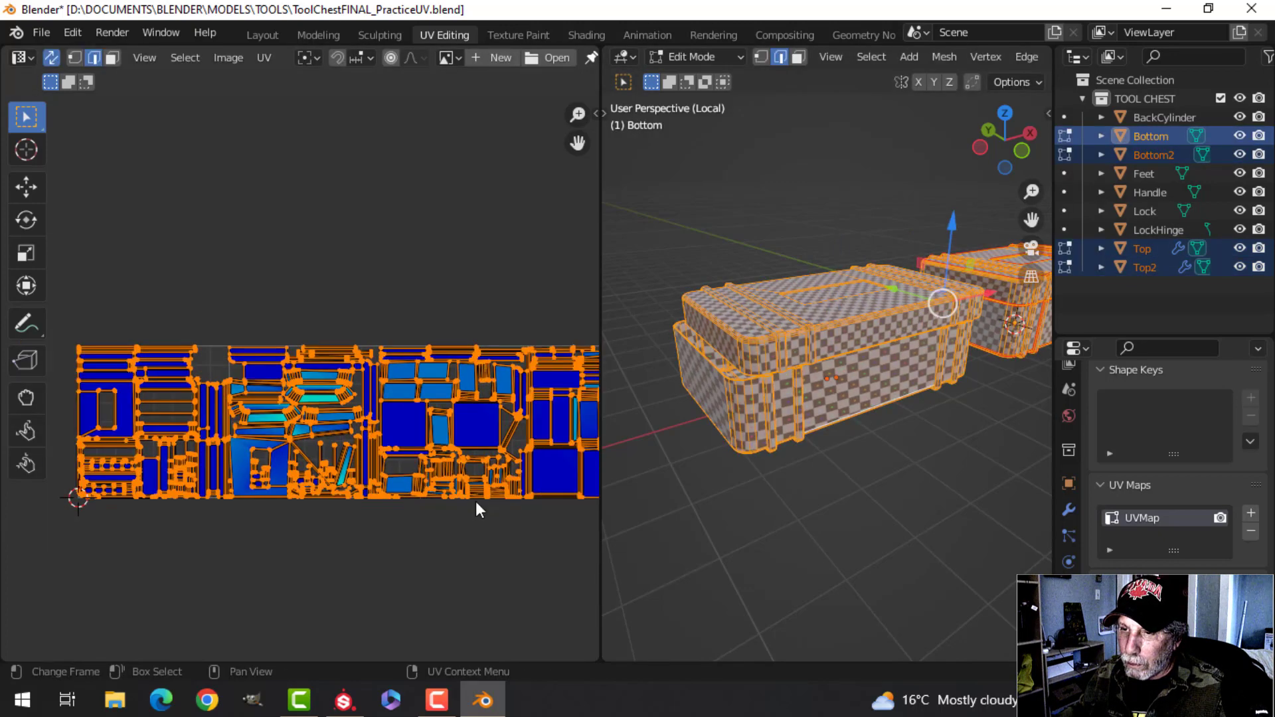
Clear the selection and examine the stretch colours of the UV islands across the four tiles.
{"action": "left_click", "coordinate": [485, 554]}
{"action": "scroll", "coordinate": [347, 501], "scroll_direction": "up", "scroll_amount": 1}
{"action": "middle_click_drag", "start_coordinate": [348, 502], "coordinate": [261, 498]}
{"action": "scroll", "coordinate": [356, 493], "scroll_direction": "up", "scroll_amount": 3}
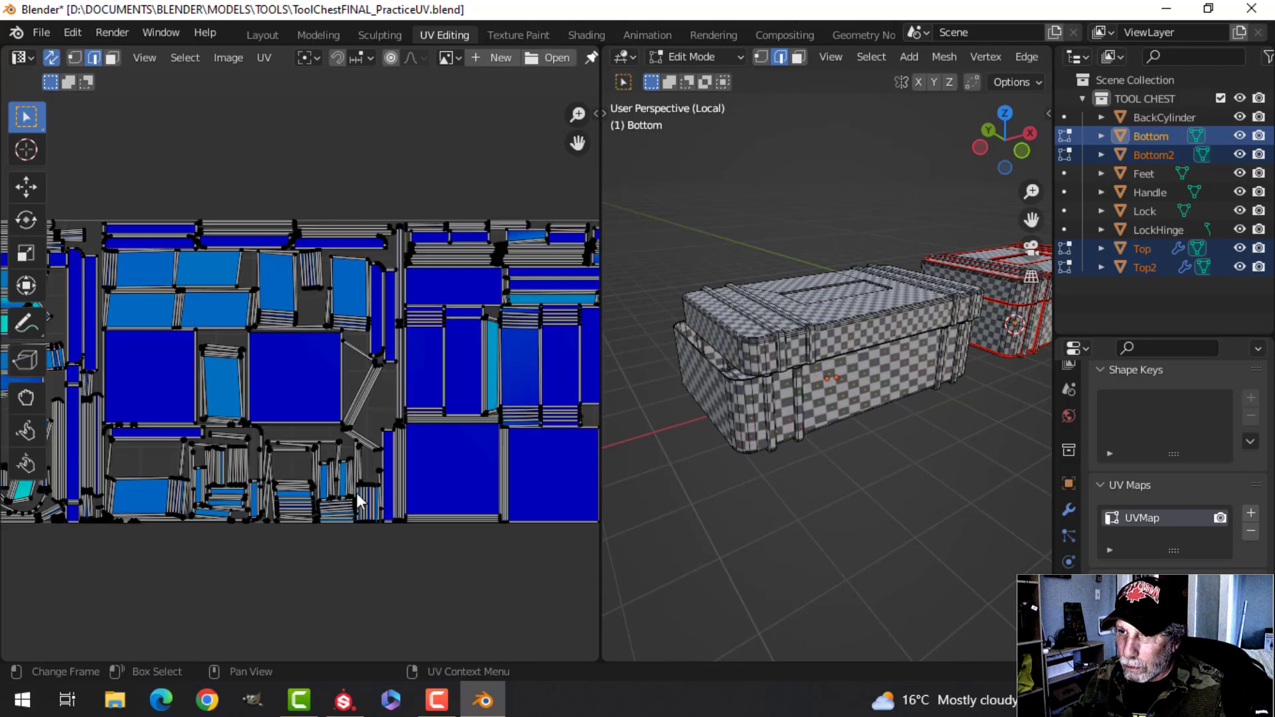
{"action": "middle_click_drag", "start_coordinate": [357, 493], "coordinate": [240, 524]}
{"action": "scroll", "coordinate": [380, 482], "scroll_direction": "up", "scroll_amount": 1}
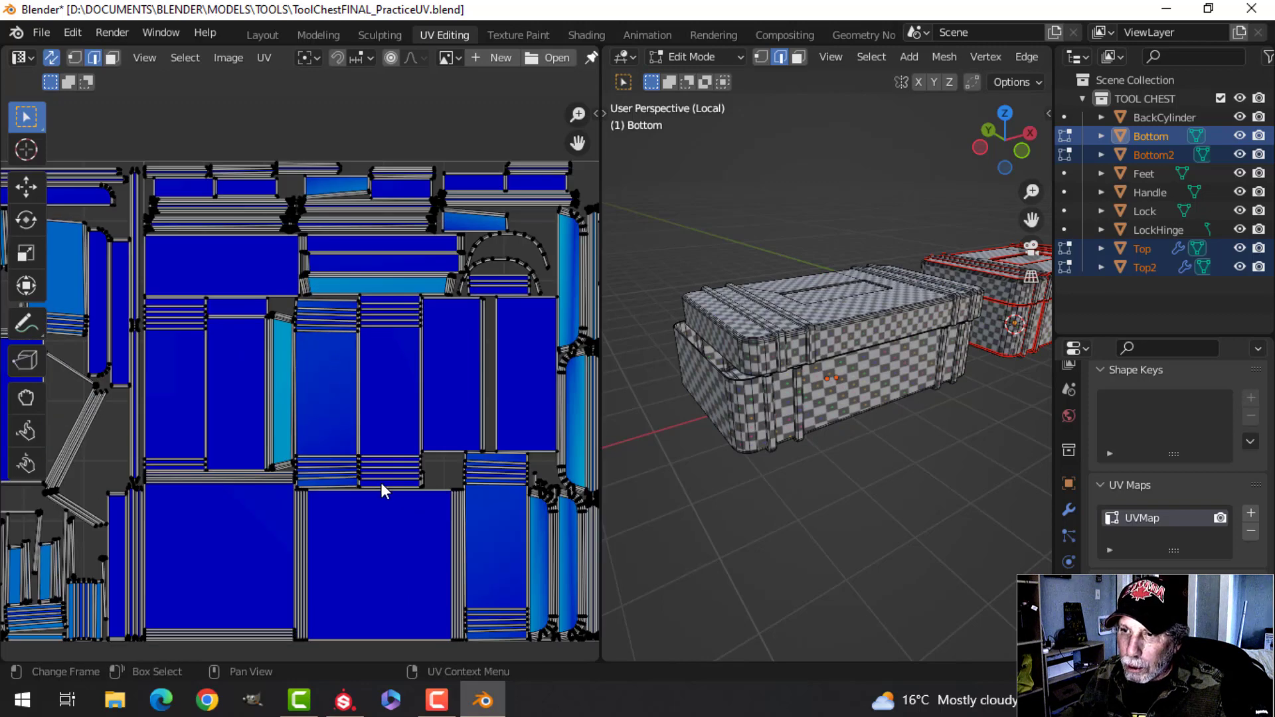
{"action": "scroll", "coordinate": [381, 482], "scroll_direction": "down", "scroll_amount": 4}
{"action": "middle_click_drag", "start_coordinate": [532, 469], "coordinate": [398, 498]}
{"action": "scroll", "coordinate": [470, 447], "scroll_direction": "up", "scroll_amount": 5}
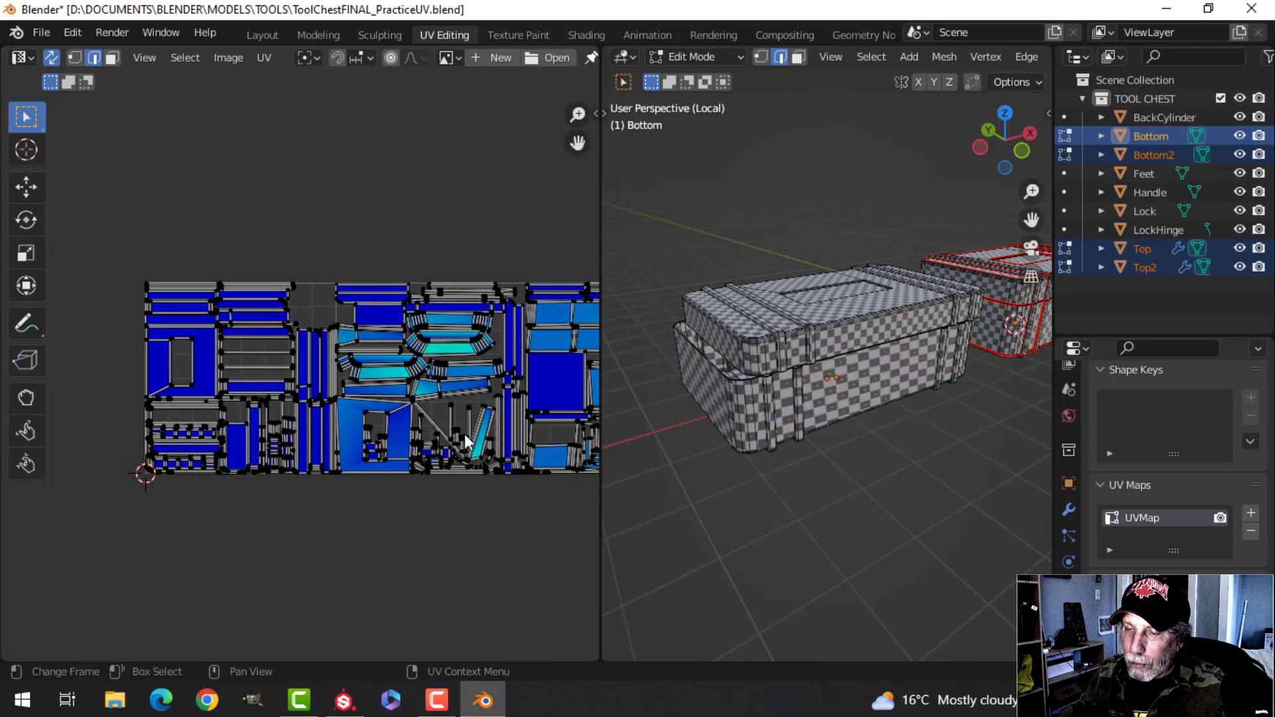
{"action": "middle_click_drag", "start_coordinate": [485, 425], "coordinate": [415, 440]}
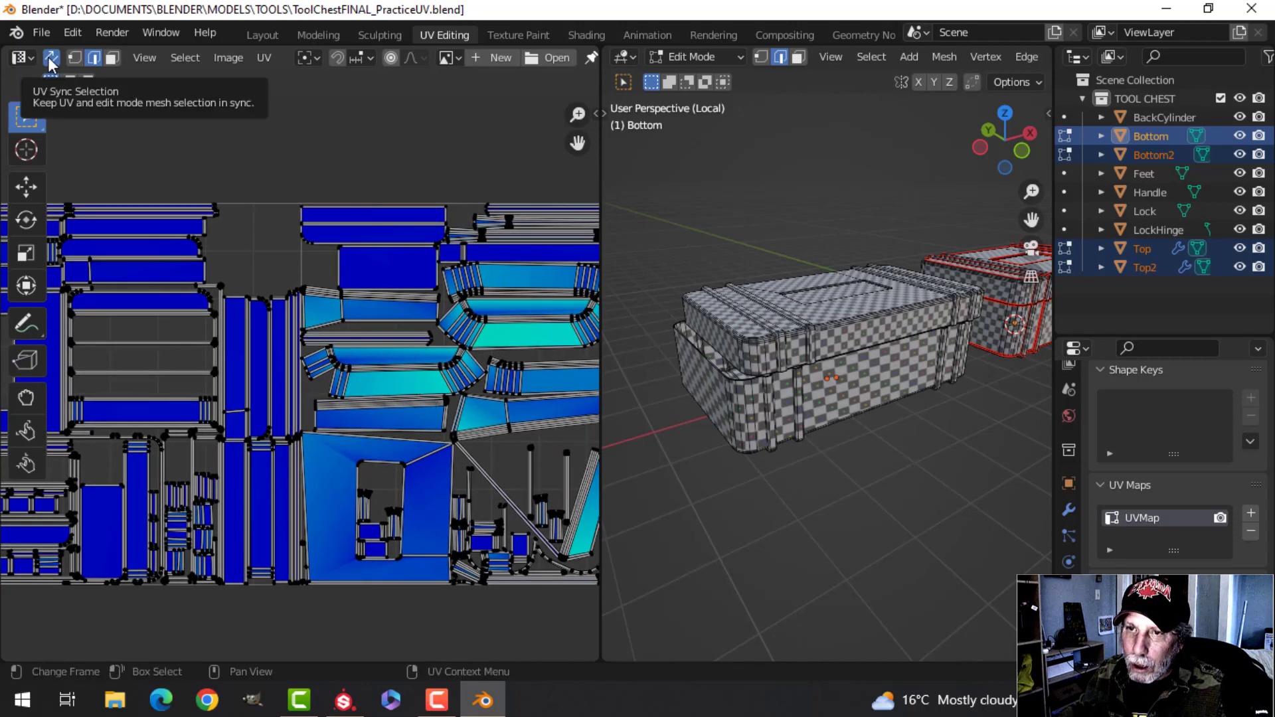
Switch to face selection, select the linked light-blue curved UV island in the second tile and look for it on the chest.
{"action": "key", "text": "3"}
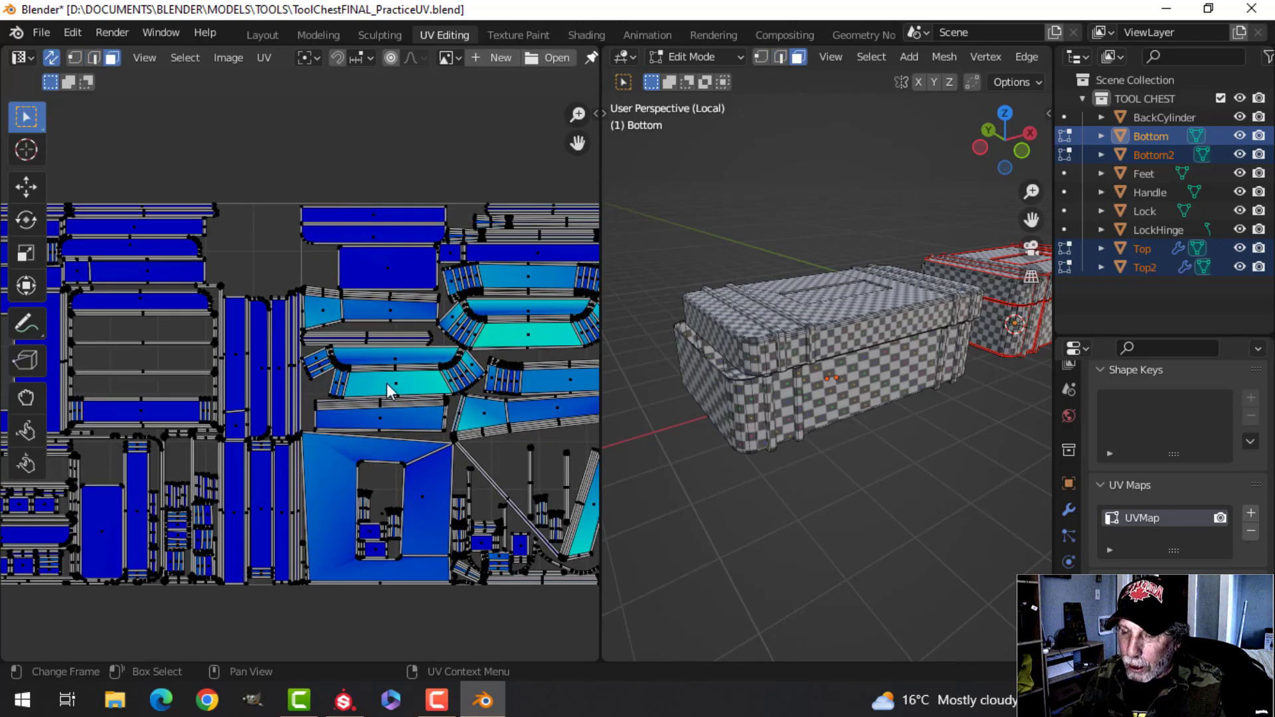
{"action": "key", "text": "ctrl+l"}
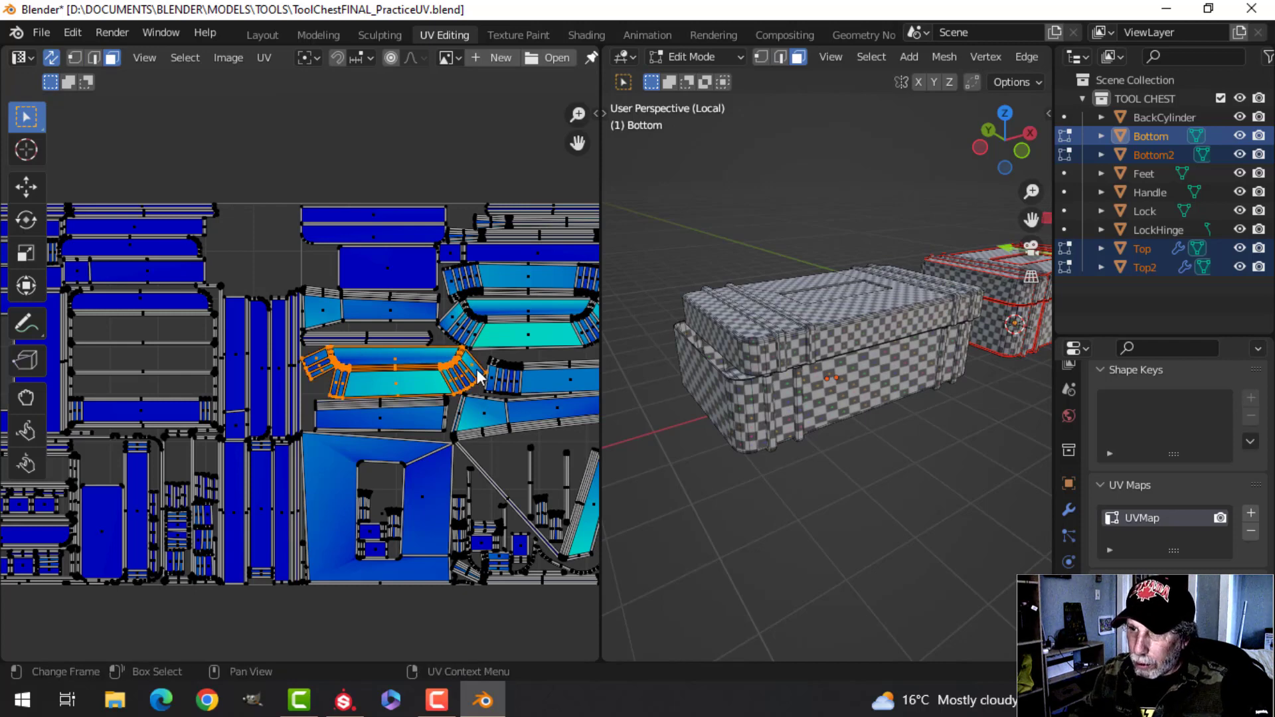
{"action": "scroll", "coordinate": [965, 373], "scroll_direction": "down", "scroll_amount": 4}
{"action": "middle_click_drag", "start_coordinate": [965, 373], "coordinate": [684, 425], "text": "shift"}
{"action": "mouse_move", "coordinate": [867, 392]}
{"action": "middle_mouse_down"}
{"action": "mouse_move", "coordinate": [823, 398]}
{"action": "mouse_move", "coordinate": [822, 298]}
{"action": "mouse_move", "coordinate": [862, 302]}
{"action": "mouse_move", "coordinate": [793, 357]}
{"action": "mouse_move", "coordinate": [871, 381]}
{"action": "mouse_move", "coordinate": [847, 378]}
{"action": "middle_mouse_up"}
{"action": "scroll", "coordinate": [822, 399], "scroll_direction": "up", "scroll_amount": 3}
{"action": "scroll", "coordinate": [824, 362], "scroll_direction": "up", "scroll_amount": 4}
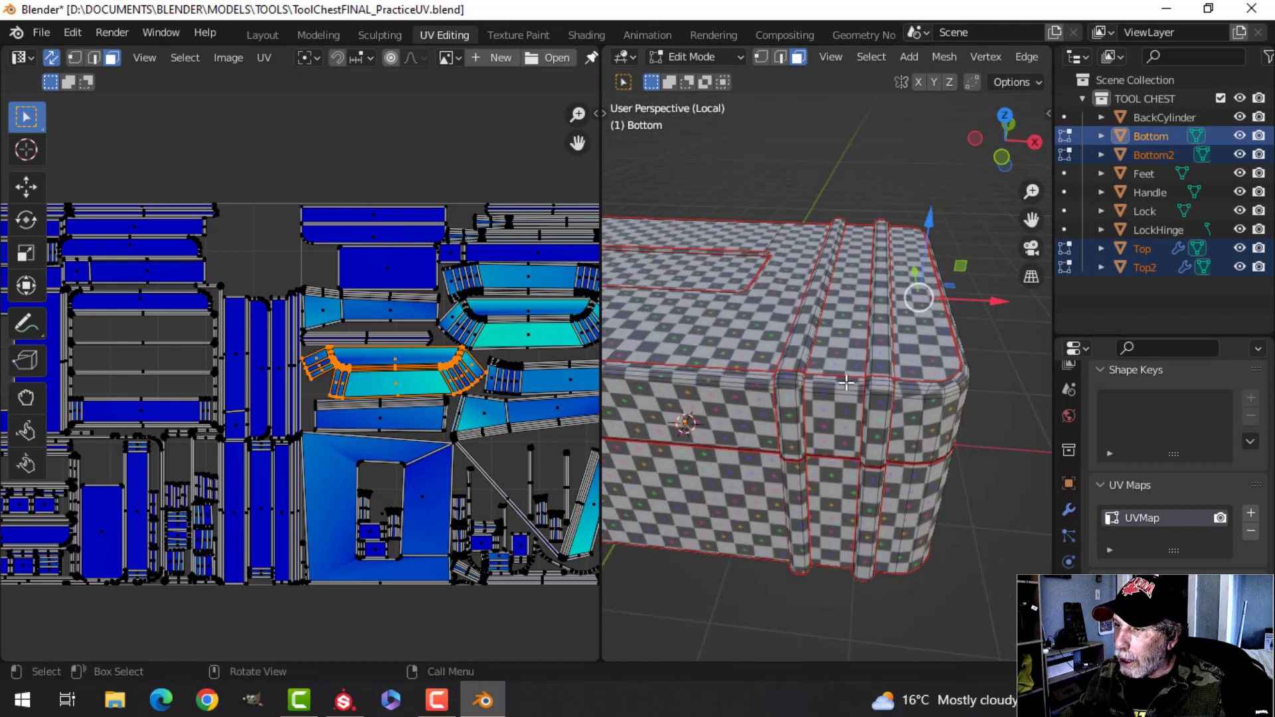
Return to Object Mode, select only the Top lid and isolate it in local view.
{"action": "key", "text": "Tab"}
{"action": "left_click", "coordinate": [831, 395]}
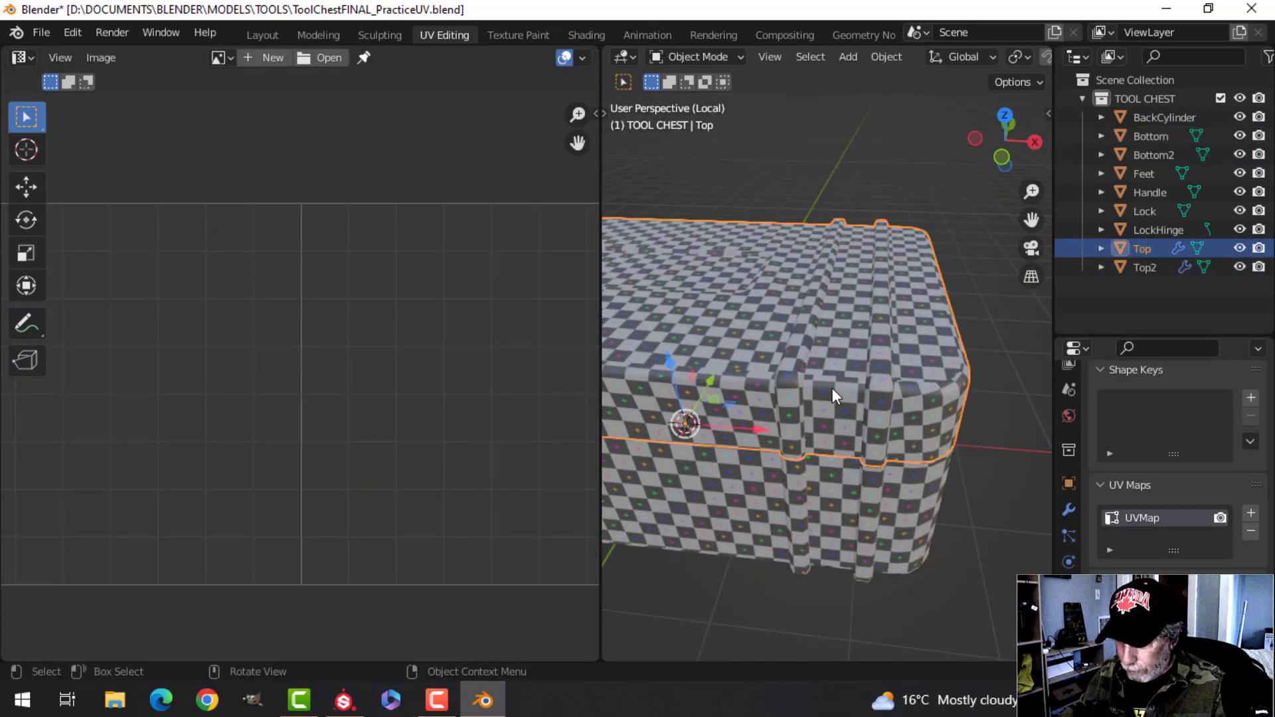
{"action": "key", "text": "KP_Divide"}
{"action": "key", "text": "KP_Divide"}
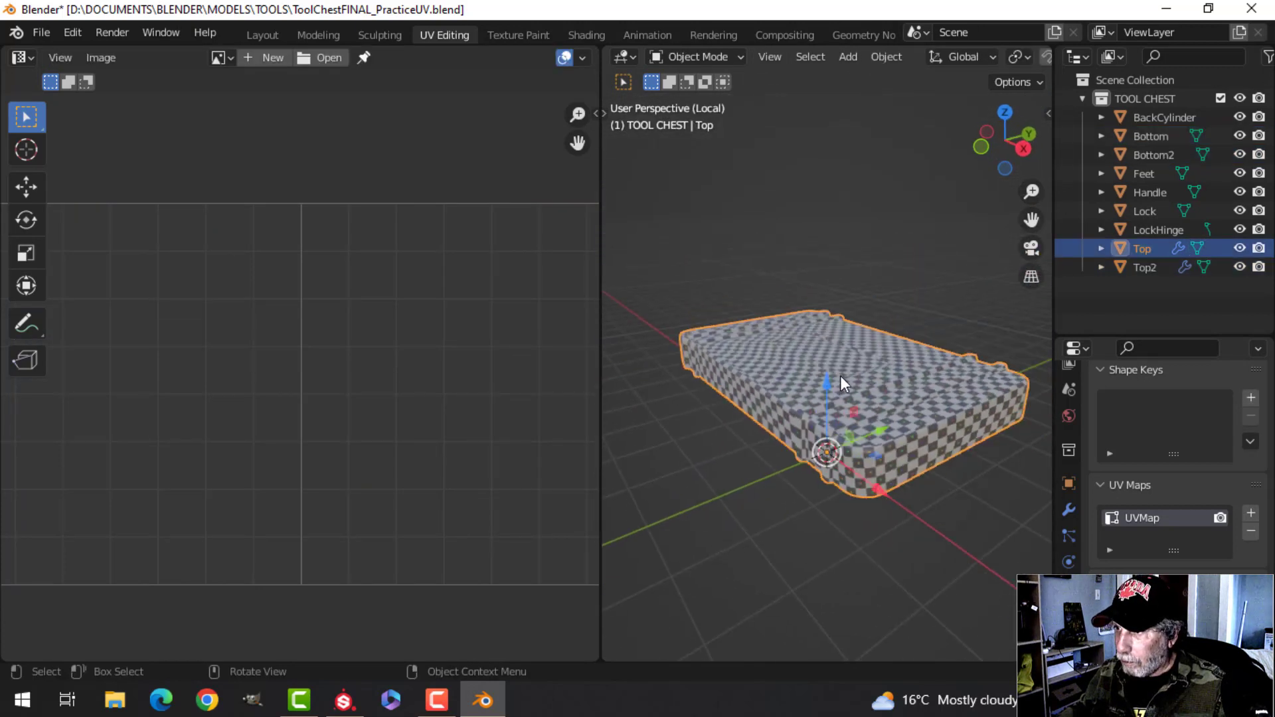
Examine the seams and checker pattern on the Top lid's inner and outer faces in Edit Mode.
{"action": "middle_click_drag", "start_coordinate": [840, 376], "coordinate": [950, 277]}
{"action": "key", "text": "Tab"}
{"action": "middle_click_drag", "start_coordinate": [976, 361], "coordinate": [708, 261]}
{"action": "scroll", "coordinate": [980, 312], "scroll_direction": "up", "scroll_amount": 4}
{"action": "scroll", "coordinate": [882, 355], "scroll_direction": "up", "scroll_amount": 2}
{"action": "left_click", "coordinate": [882, 355]}
{"action": "middle_click_drag", "start_coordinate": [882, 355], "coordinate": [784, 418]}
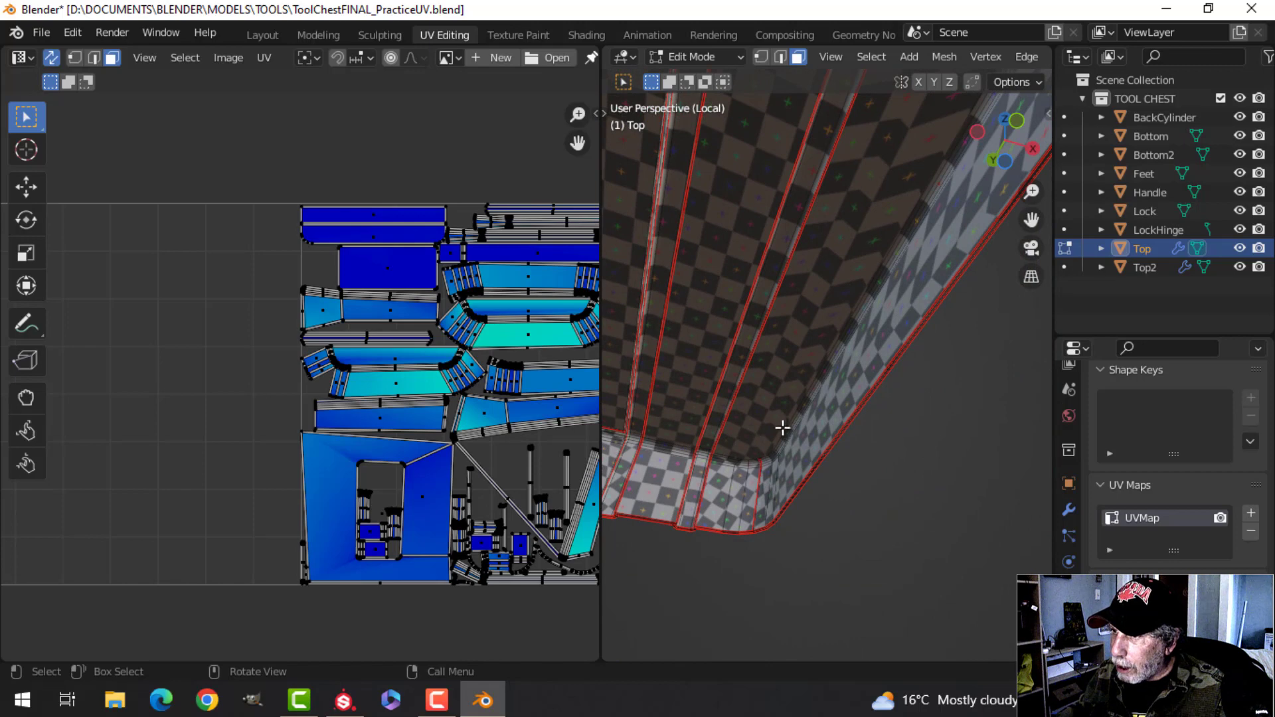
{"action": "scroll", "coordinate": [875, 234], "scroll_direction": "down", "scroll_amount": 2}
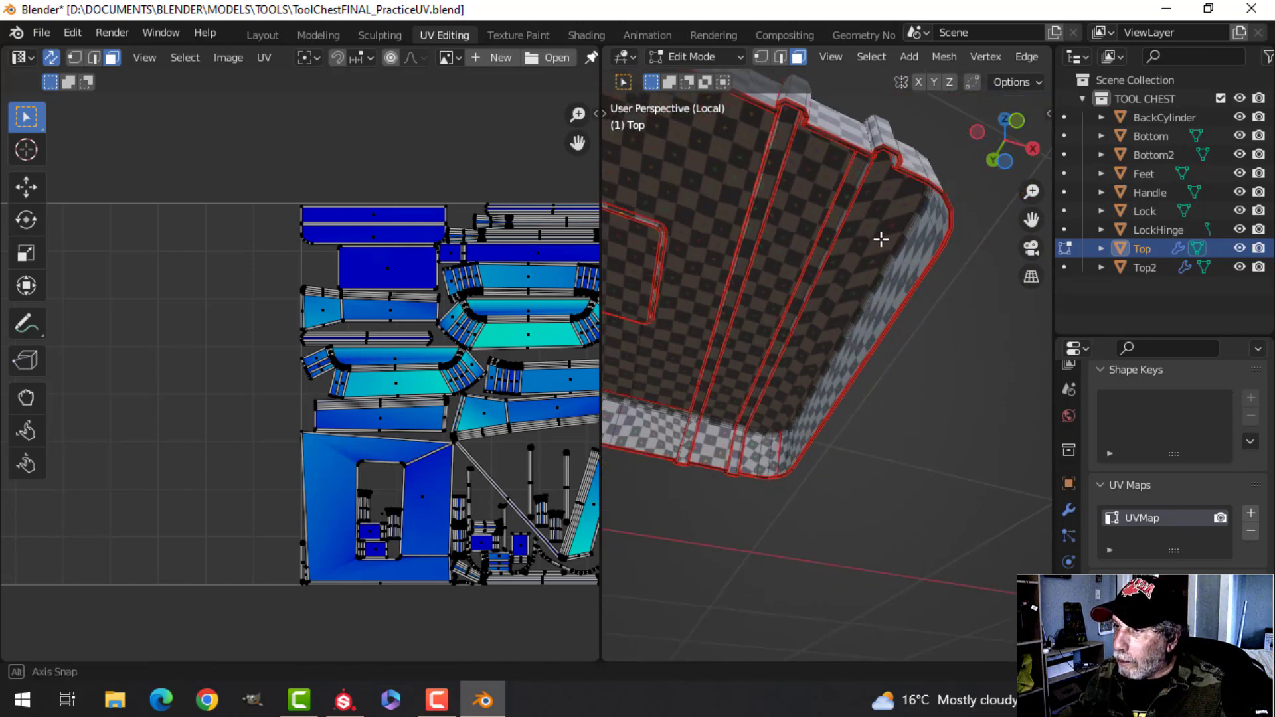
{"action": "middle_click_drag", "start_coordinate": [881, 239], "coordinate": [863, 392]}
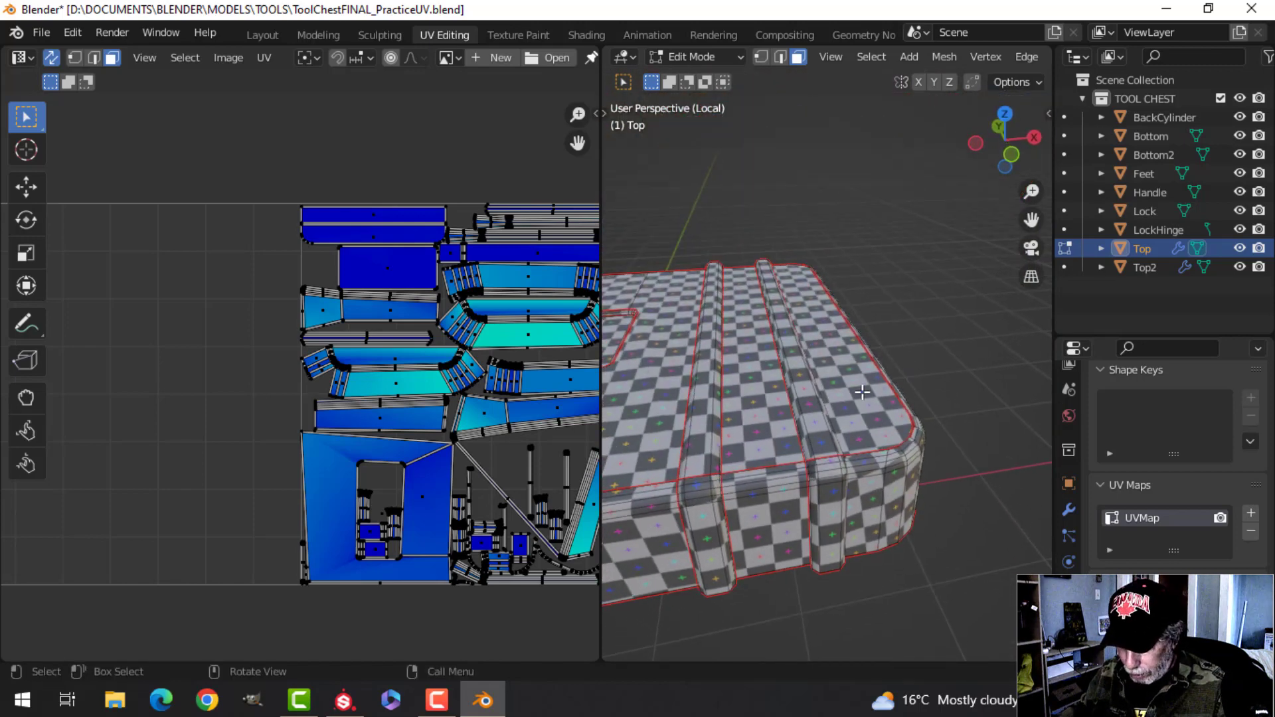
Leave local view and Edit Mode, hide BackCylinder, Feet, Handle, Lock and LockHinge, and select both lids and bases.
{"action": "key", "text": "KP_Divide"}
{"action": "key", "text": "Tab"}
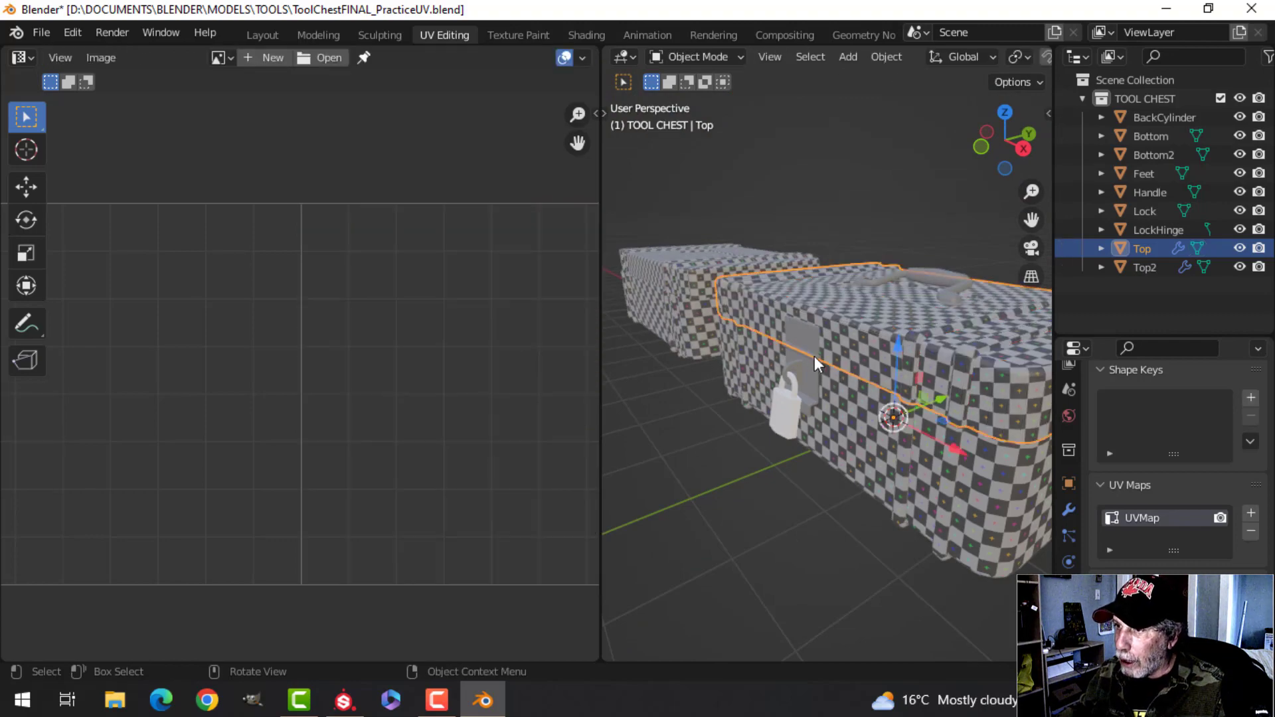
{"action": "left_click", "coordinate": [807, 393]}
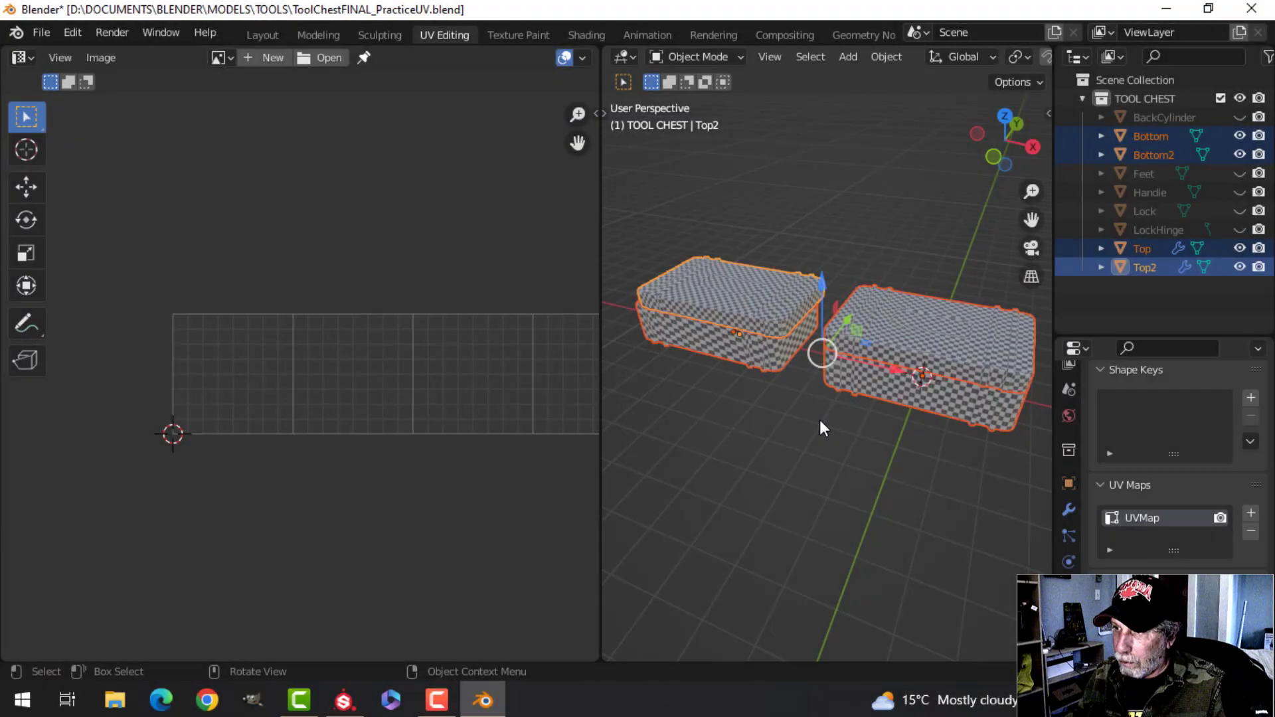
Open both lids and bases in Edit Mode, review their combined UV layout across the four tiles and return to Object Mode.
{"action": "key", "text": "Tab"}
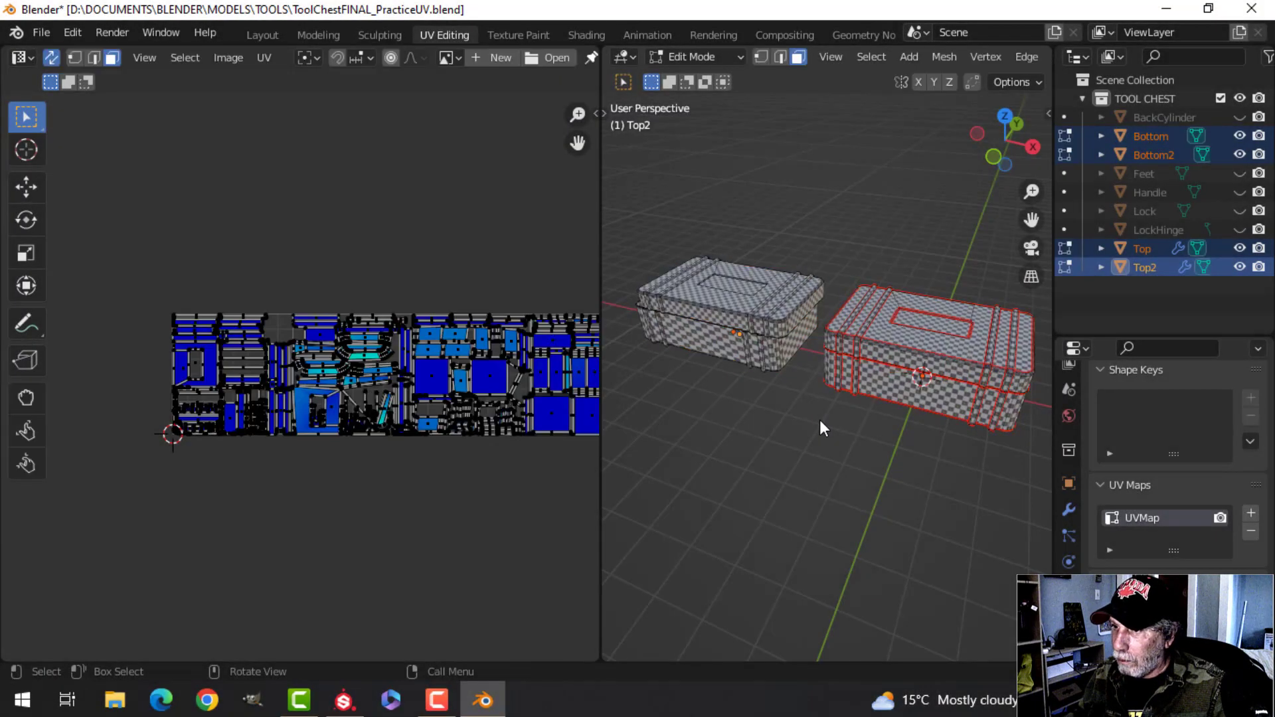
{"action": "key", "text": "a"}
{"action": "scroll", "coordinate": [401, 477], "scroll_direction": "down", "scroll_amount": 1}
{"action": "key", "text": "alt+a"}
{"action": "scroll", "coordinate": [397, 473], "scroll_direction": "up", "scroll_amount": 2}
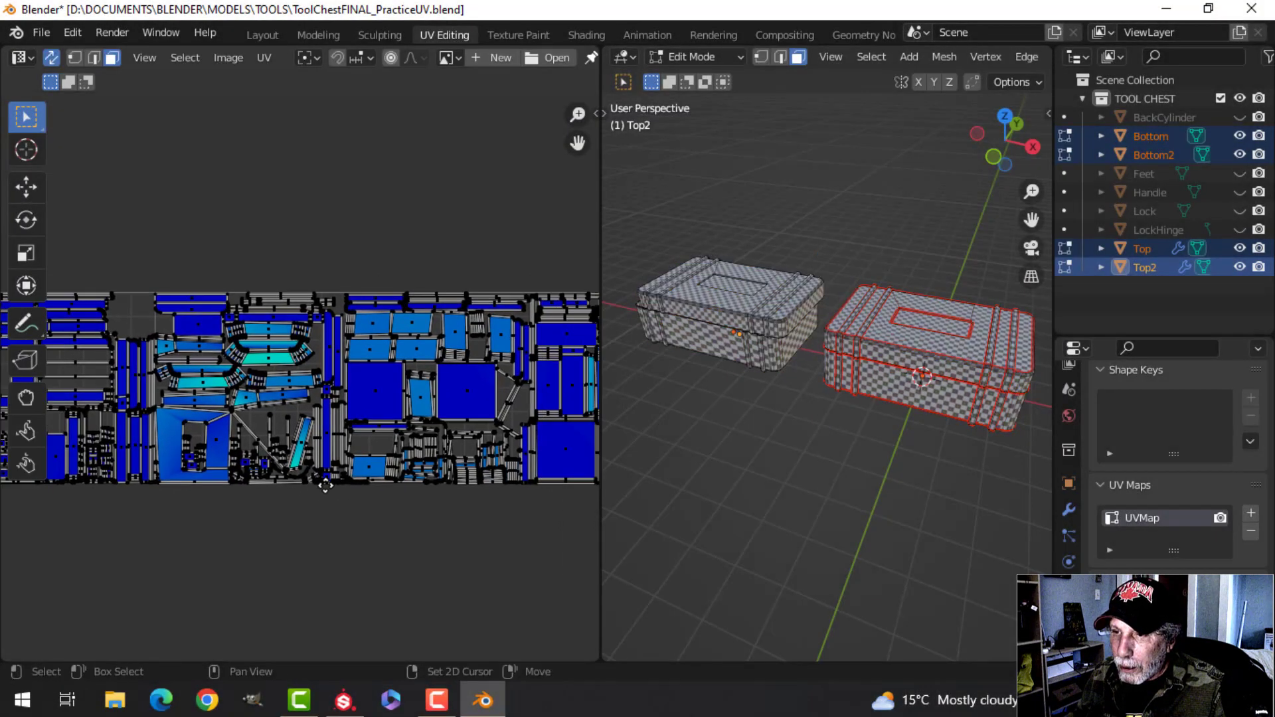
{"action": "scroll", "coordinate": [341, 472], "scroll_direction": "down", "scroll_amount": 1}
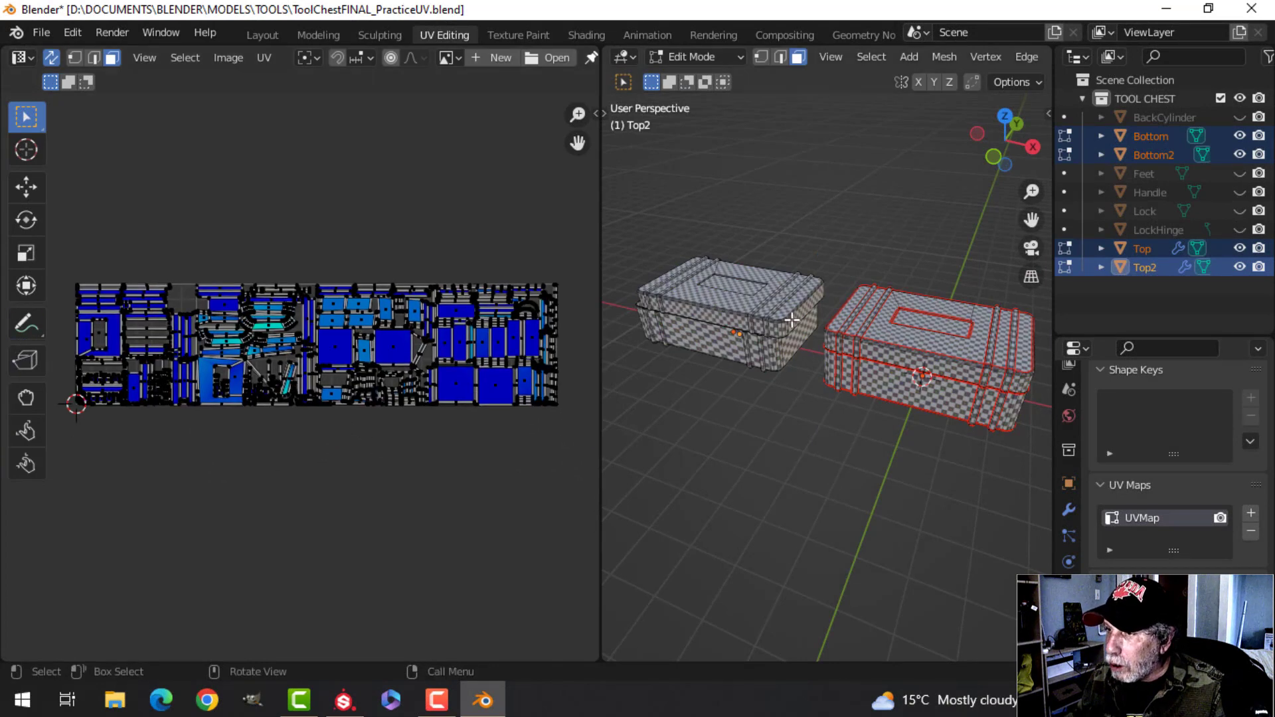
{"action": "scroll", "coordinate": [817, 392], "scroll_direction": "up", "scroll_amount": 1}
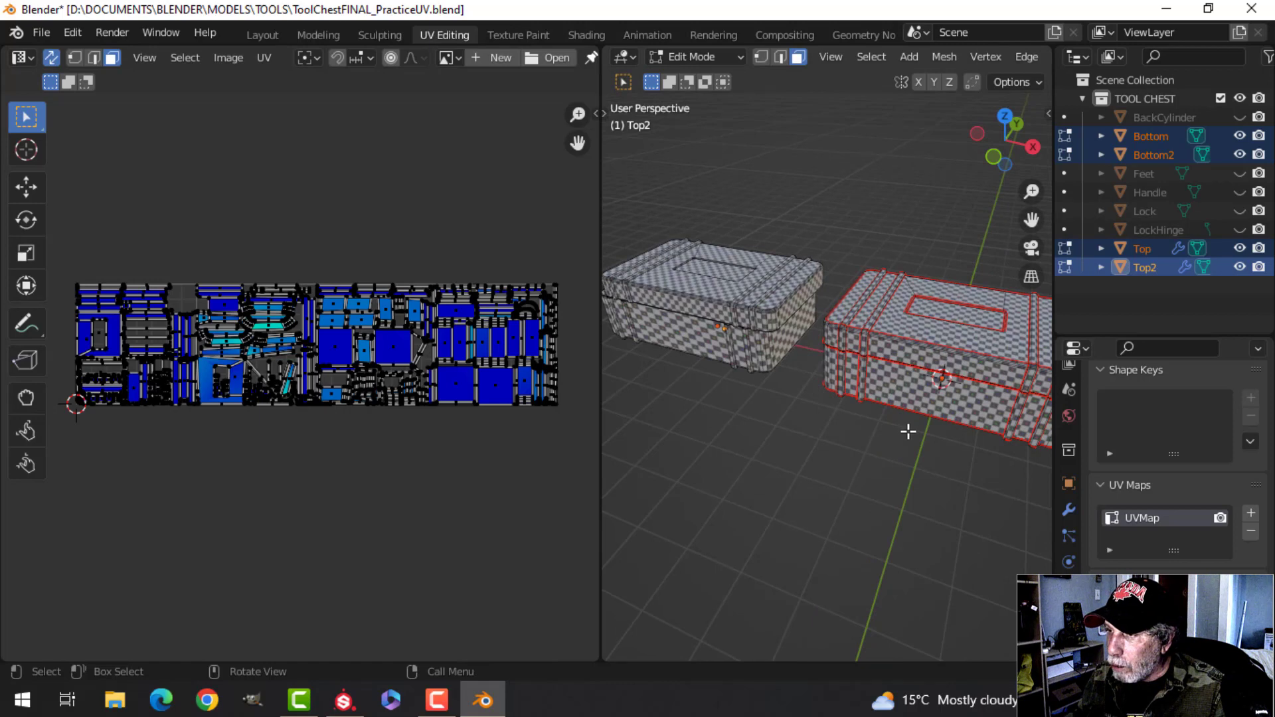
{"action": "key", "text": "Tab"}
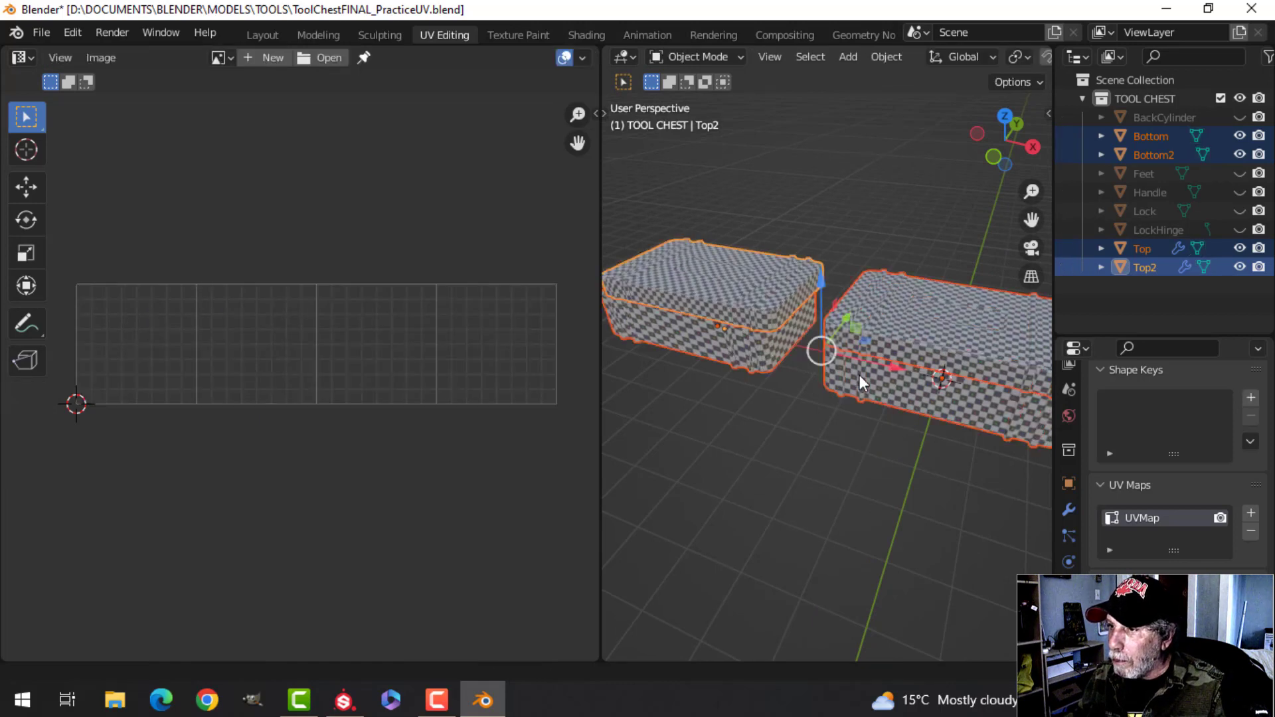
{"action": "middle_click_drag", "start_coordinate": [859, 374], "coordinate": [883, 359], "text": "shift"}
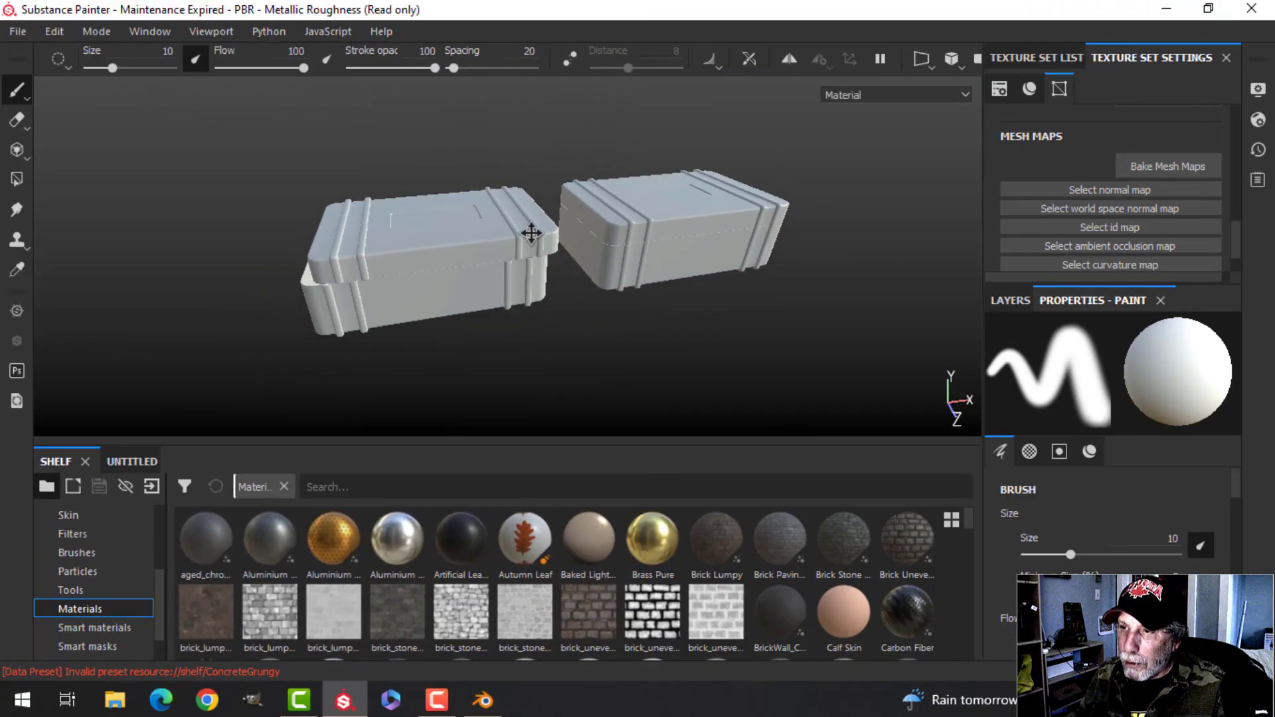
Switch to Substance Painter and inspect both chests of the imported model from a closer angle.
{"action": "left_click_drag", "start_coordinate": [529, 233], "coordinate": [403, 223], "text": "alt"}
{"action": "left_click_drag", "start_coordinate": [623, 232], "coordinate": [570, 238], "text": "alt"}
{"action": "right_click_drag", "start_coordinate": [496, 228], "coordinate": [600, 221], "text": "alt"}
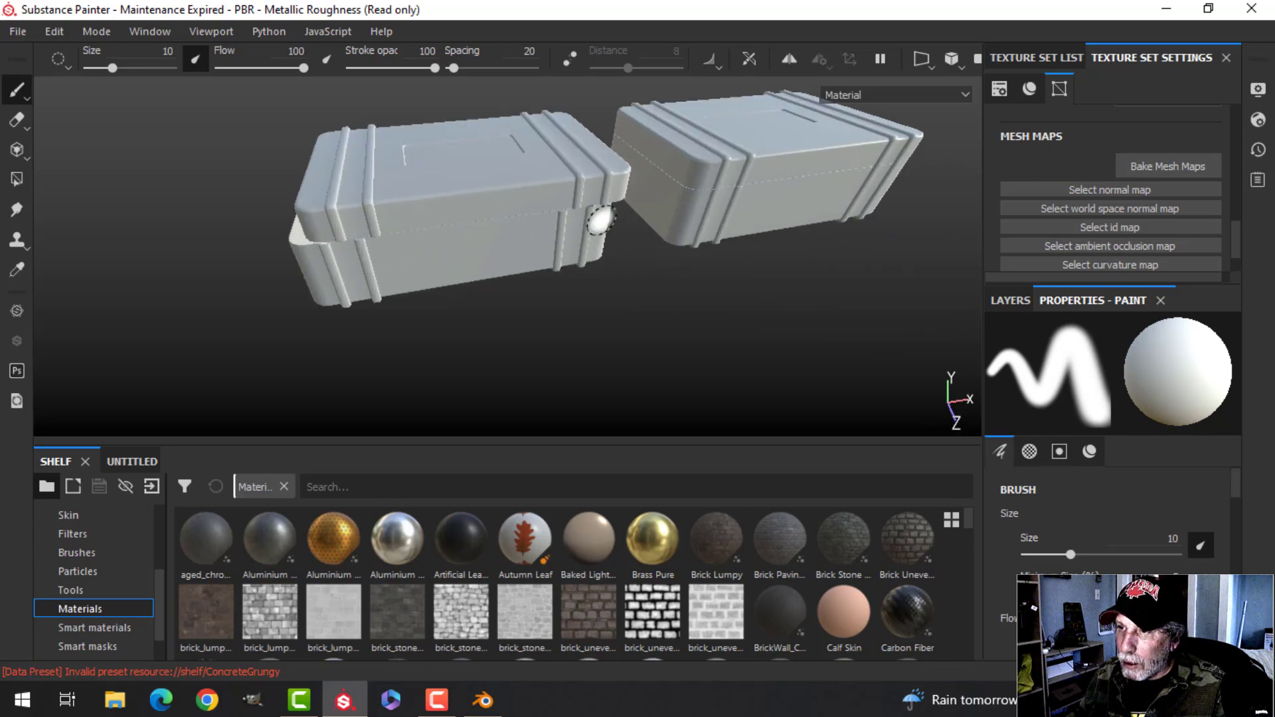
Bake the mesh maps of both chests at an output size of 2048, leaving out the ID map.
{"action": "left_click_drag", "start_coordinate": [533, 202], "coordinate": [581, 292], "text": "alt"}
{"action": "middle_click_drag", "start_coordinate": [581, 293], "coordinate": [563, 295], "text": "alt"}
{"action": "left_click_drag", "start_coordinate": [692, 265], "coordinate": [763, 269], "text": "alt"}
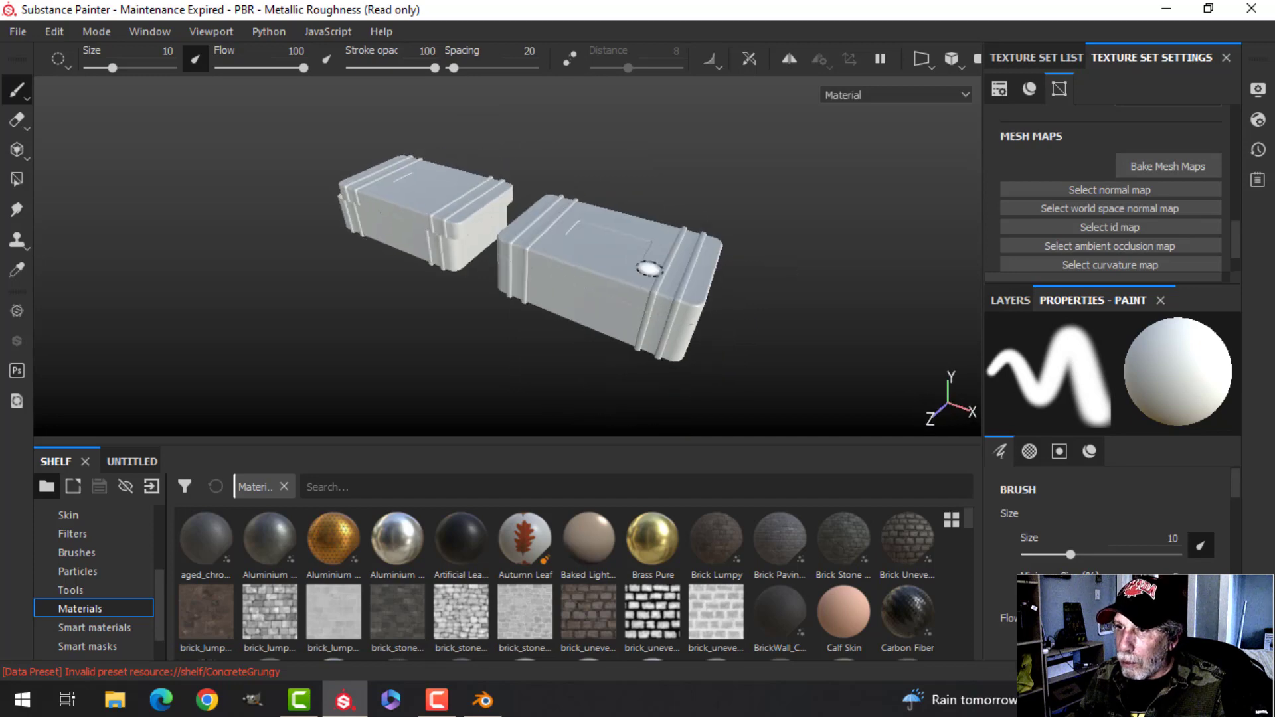
{"action": "middle_click_drag", "start_coordinate": [648, 270], "coordinate": [740, 279], "text": "alt"}
{"action": "left_click_drag", "start_coordinate": [447, 273], "coordinate": [572, 277], "text": "alt"}
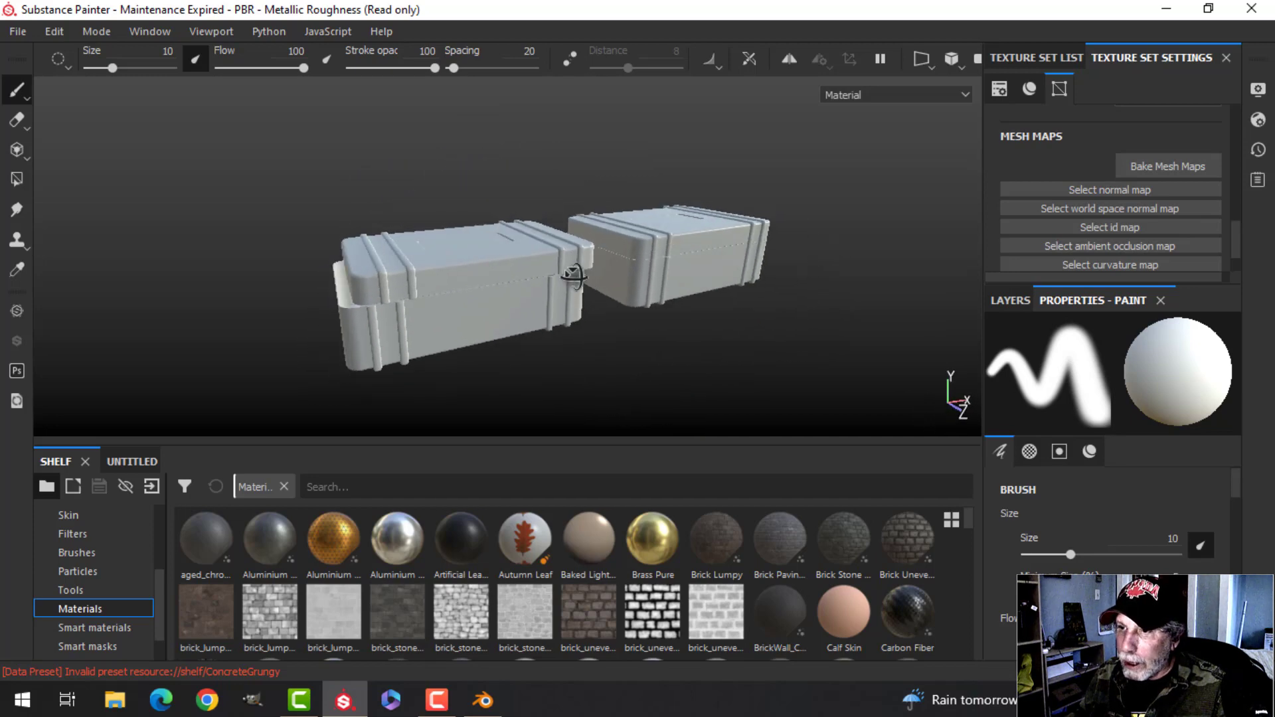
{"action": "left_click", "coordinate": [1160, 166]}
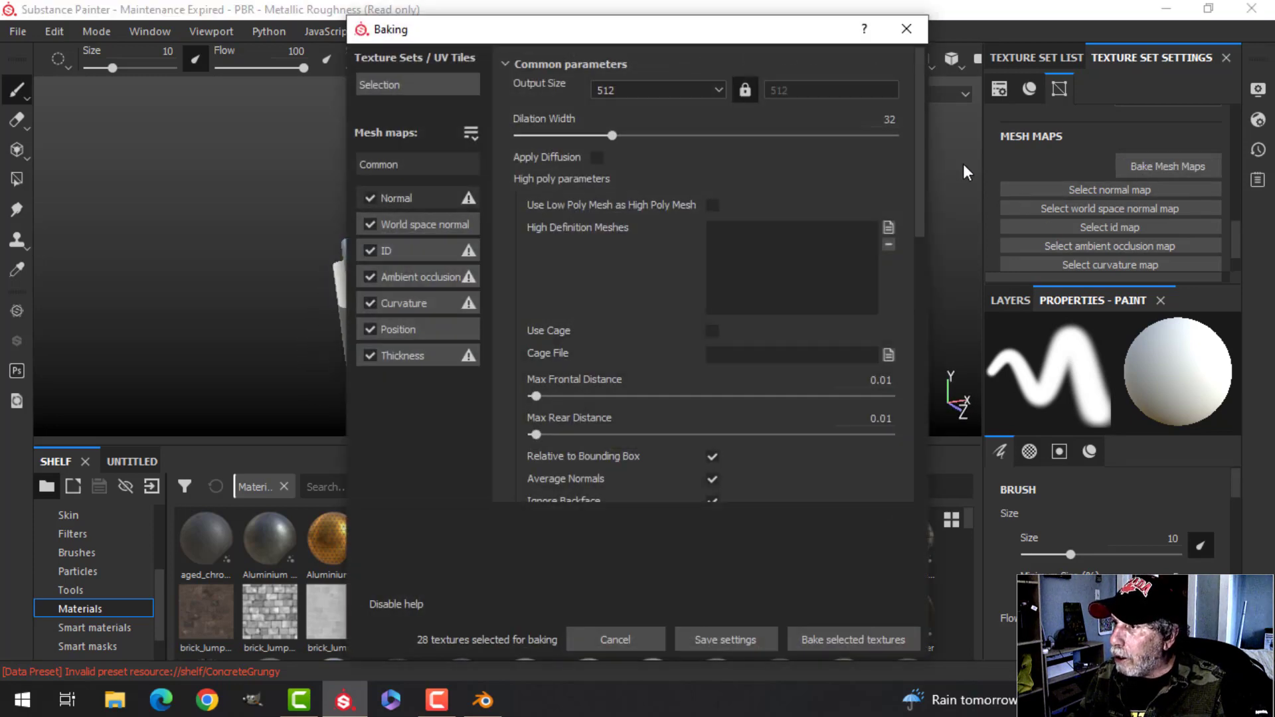
{"action": "left_click", "coordinate": [692, 91]}
{"action": "left_click", "coordinate": [599, 181]}
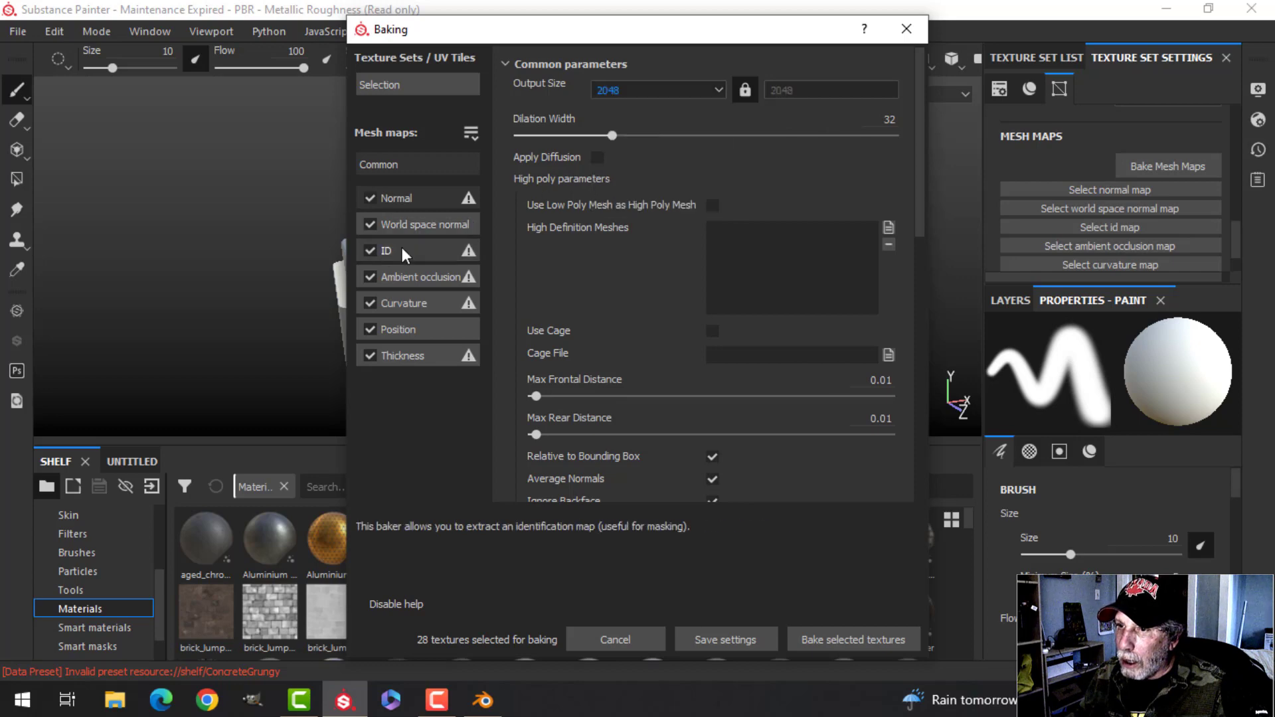
{"action": "left_click", "coordinate": [368, 248]}
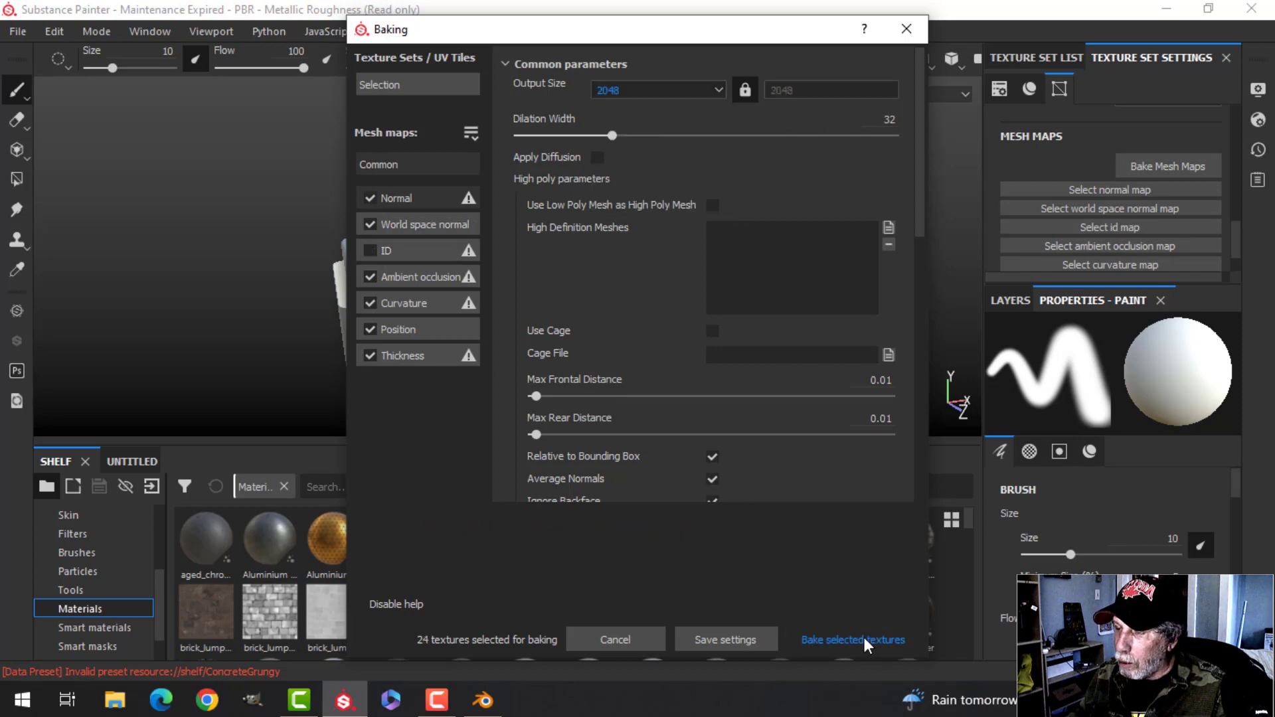
{"action": "left_click", "coordinate": [863, 638]}
Inspect the baked chests and replace the default layer with a new fill layer.
{"action": "mouse_move", "coordinate": [609, 356]}
{"action": "left_mouse_down", "text": "alt"}
{"action": "mouse_move", "coordinate": [541, 322]}
{"action": "mouse_move", "coordinate": [644, 285]}
{"action": "mouse_move", "coordinate": [655, 361]}
{"action": "mouse_move", "coordinate": [555, 355]}
{"action": "mouse_move", "coordinate": [571, 332]}
{"action": "mouse_move", "coordinate": [530, 361]}
{"action": "mouse_move", "coordinate": [596, 326]}
{"action": "mouse_move", "coordinate": [490, 256]}
{"action": "mouse_move", "coordinate": [723, 352]}
{"action": "mouse_move", "coordinate": [584, 242]}
{"action": "mouse_move", "coordinate": [606, 270]}
{"action": "mouse_move", "coordinate": [753, 320]}
{"action": "left_mouse_up", "text": "alt"}
{"action": "left_click_drag", "start_coordinate": [419, 310], "coordinate": [571, 304], "text": "alt"}
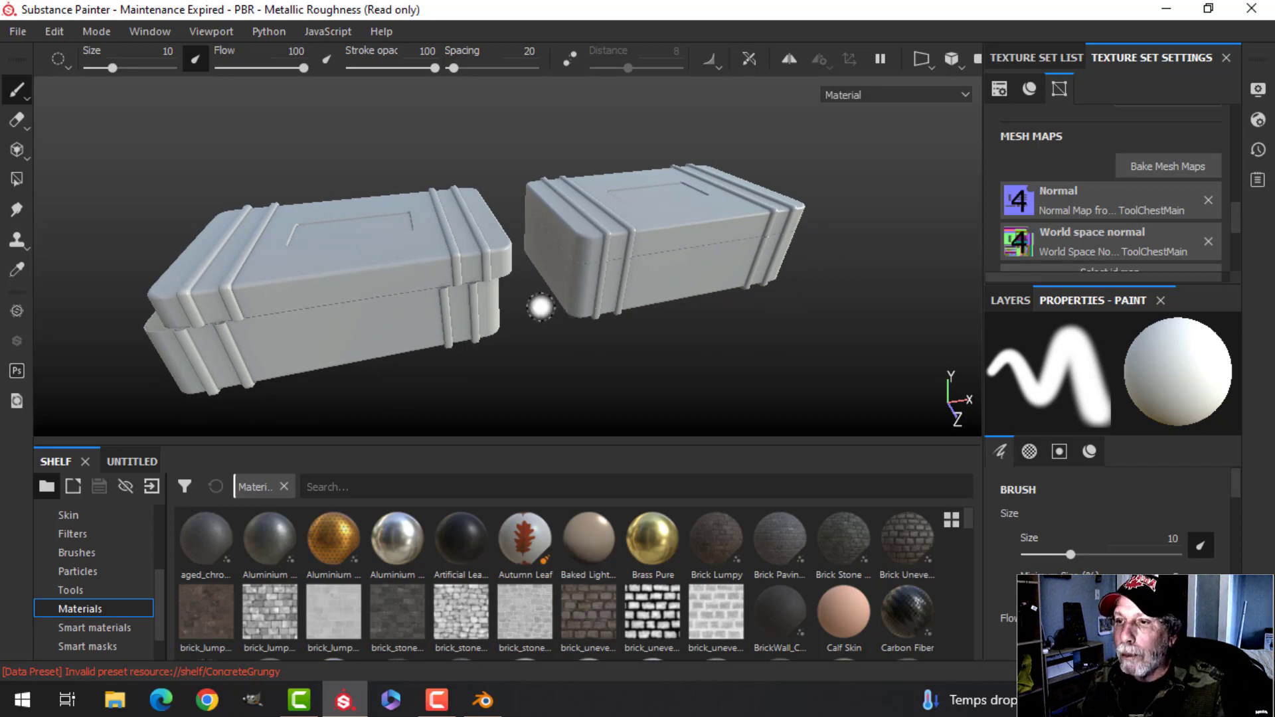
{"action": "middle_click_drag", "start_coordinate": [589, 336], "coordinate": [579, 332], "text": "alt"}
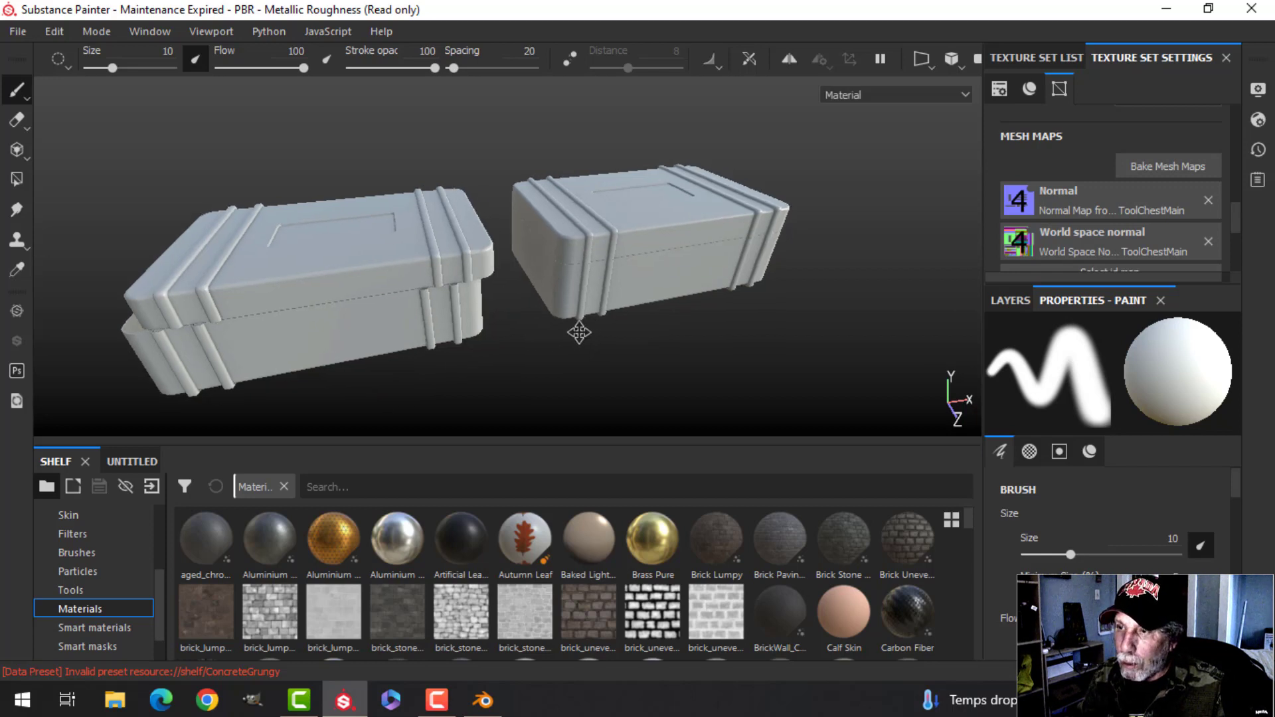
{"action": "mouse_move", "coordinate": [579, 332]}
{"action": "left_mouse_down", "text": "alt"}
{"action": "mouse_move", "coordinate": [578, 285]}
{"action": "mouse_move", "coordinate": [631, 282]}
{"action": "left_mouse_up", "text": "alt"}
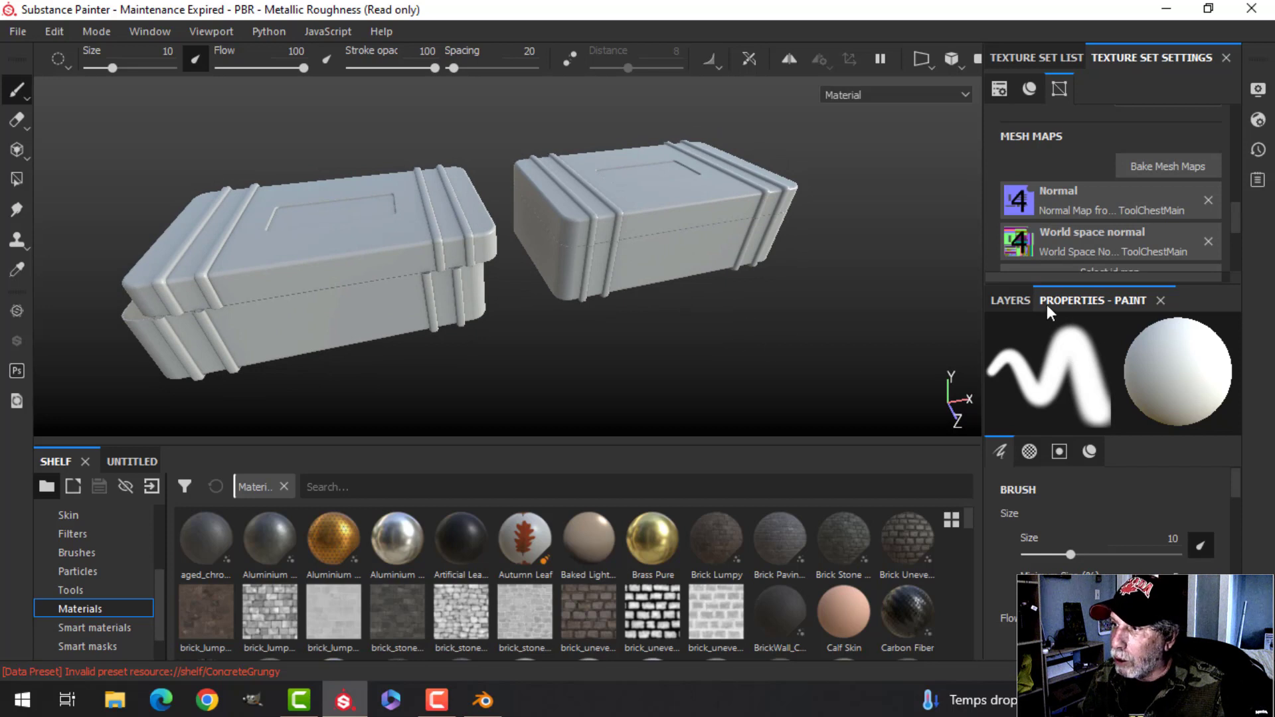
{"action": "left_click", "coordinate": [1010, 300]}
{"action": "left_click", "coordinate": [1224, 329]}
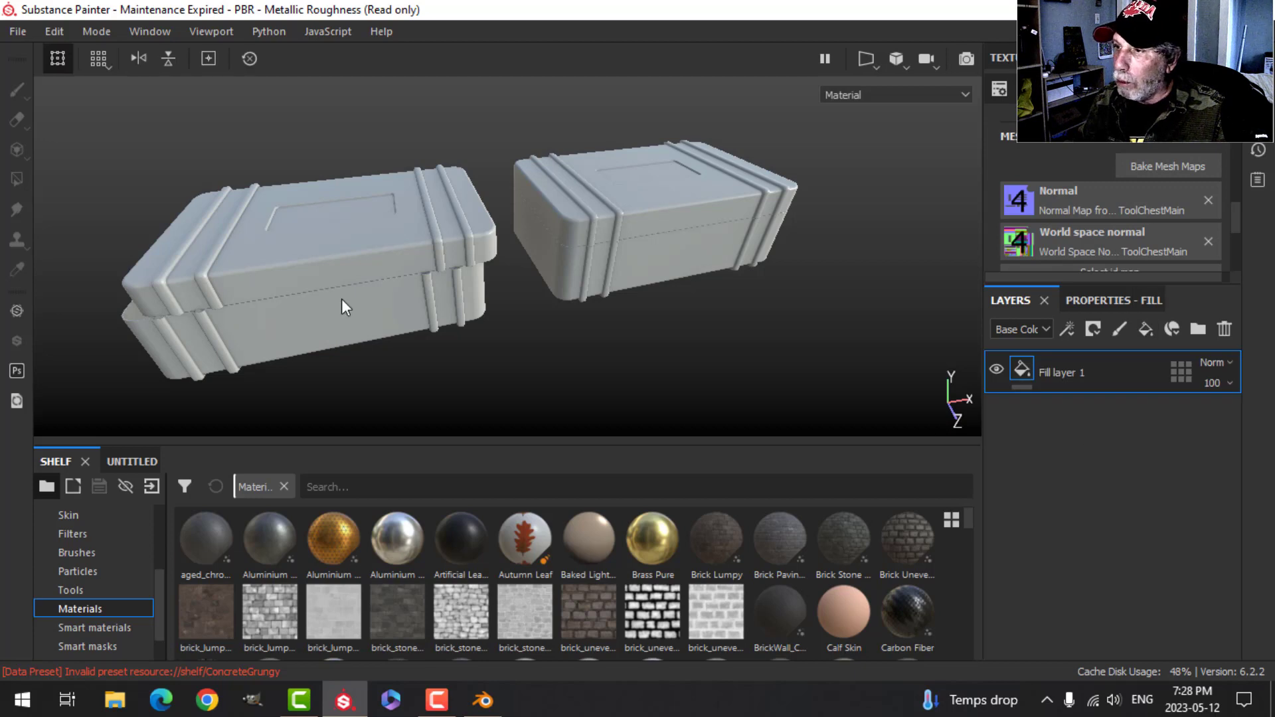
Set the fill layer's base color to a dark grey with R, G and B at 0.160.
{"action": "left_click", "coordinate": [1122, 300]}
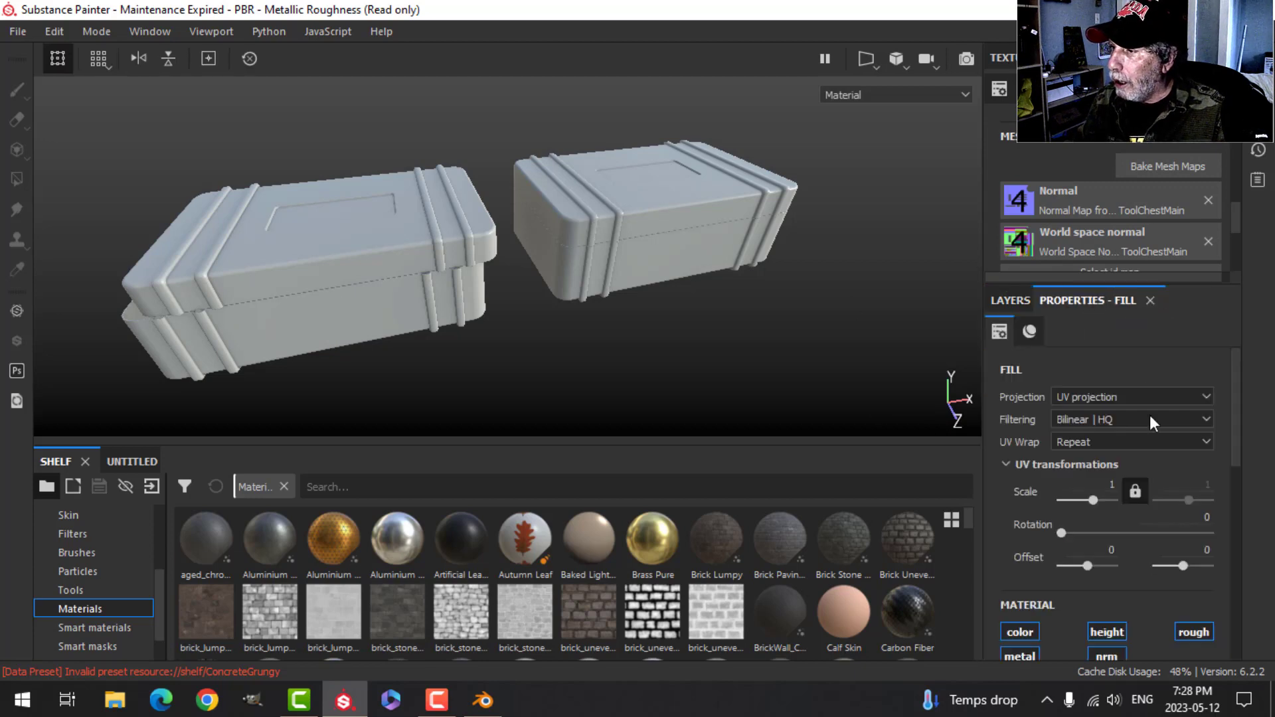
{"action": "scroll", "coordinate": [1090, 541], "scroll_direction": "down", "scroll_amount": 1}
{"action": "left_click", "coordinate": [1078, 562]}
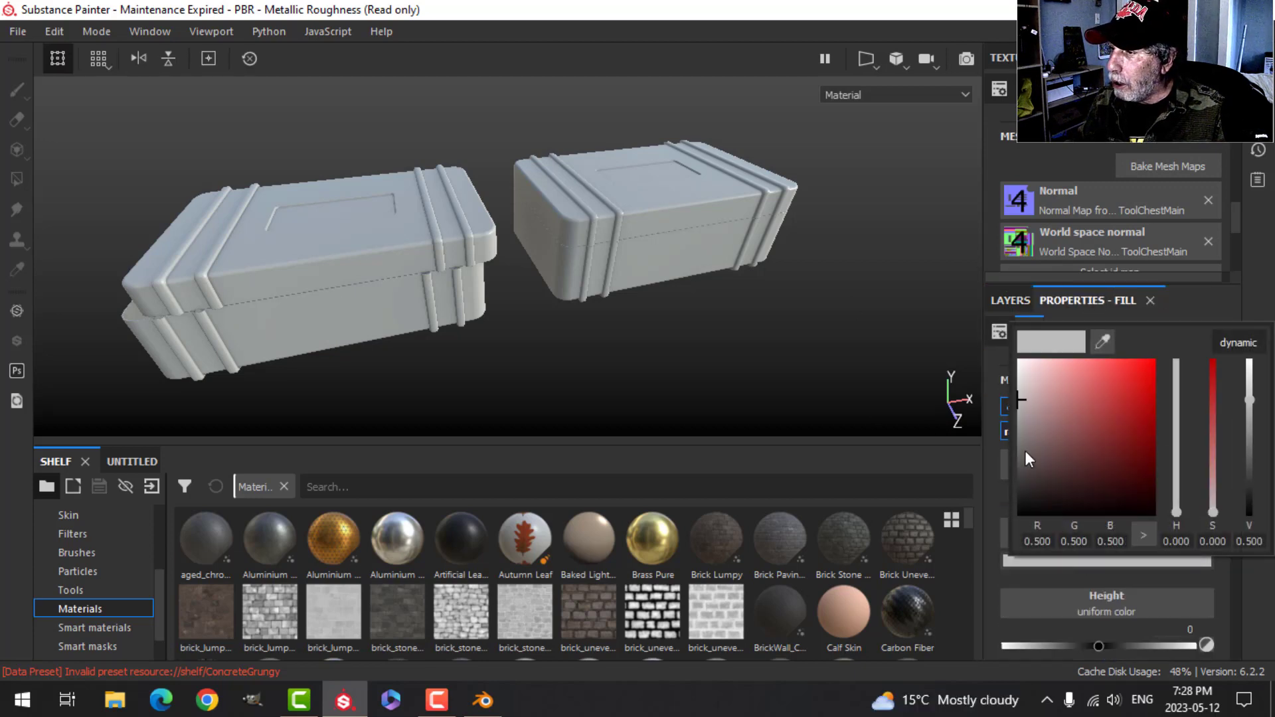
{"action": "left_click_drag", "start_coordinate": [1025, 450], "coordinate": [1009, 447]}
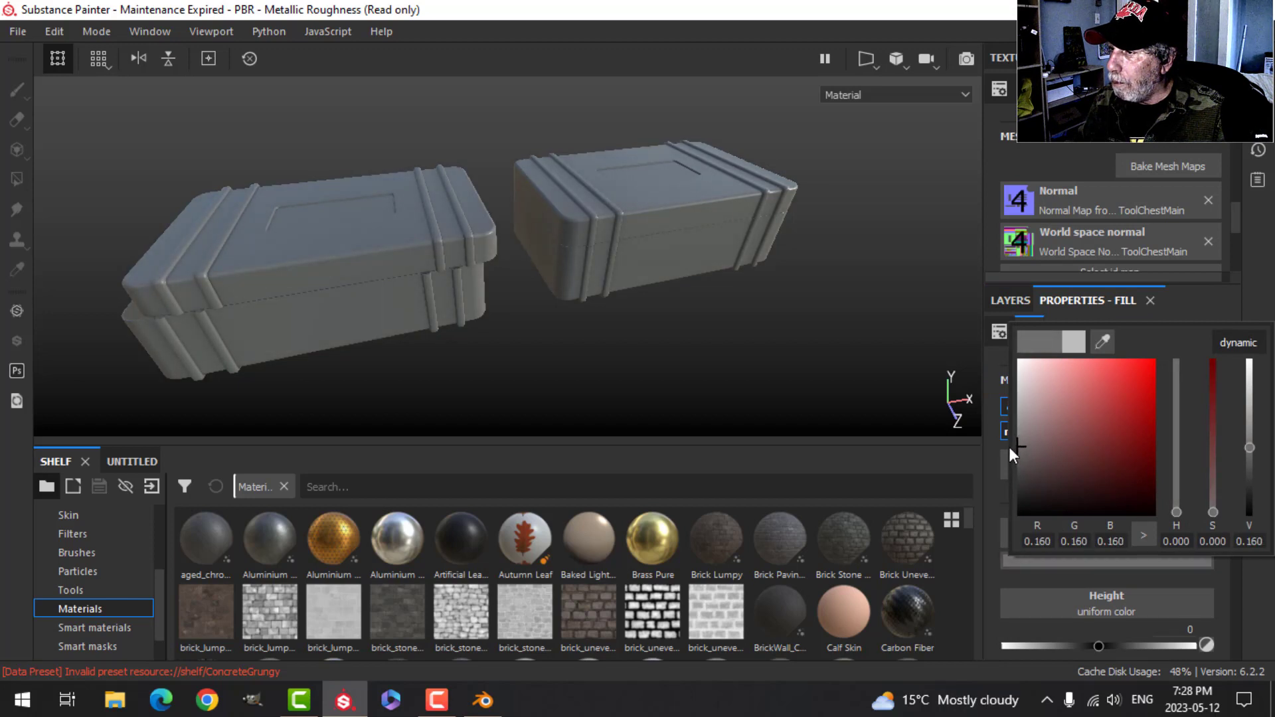
Raise the fill layer's Metallic value to 1 and check the metal look on both chests.
{"action": "scroll", "coordinate": [1042, 575], "scroll_direction": "down", "scroll_amount": 3}
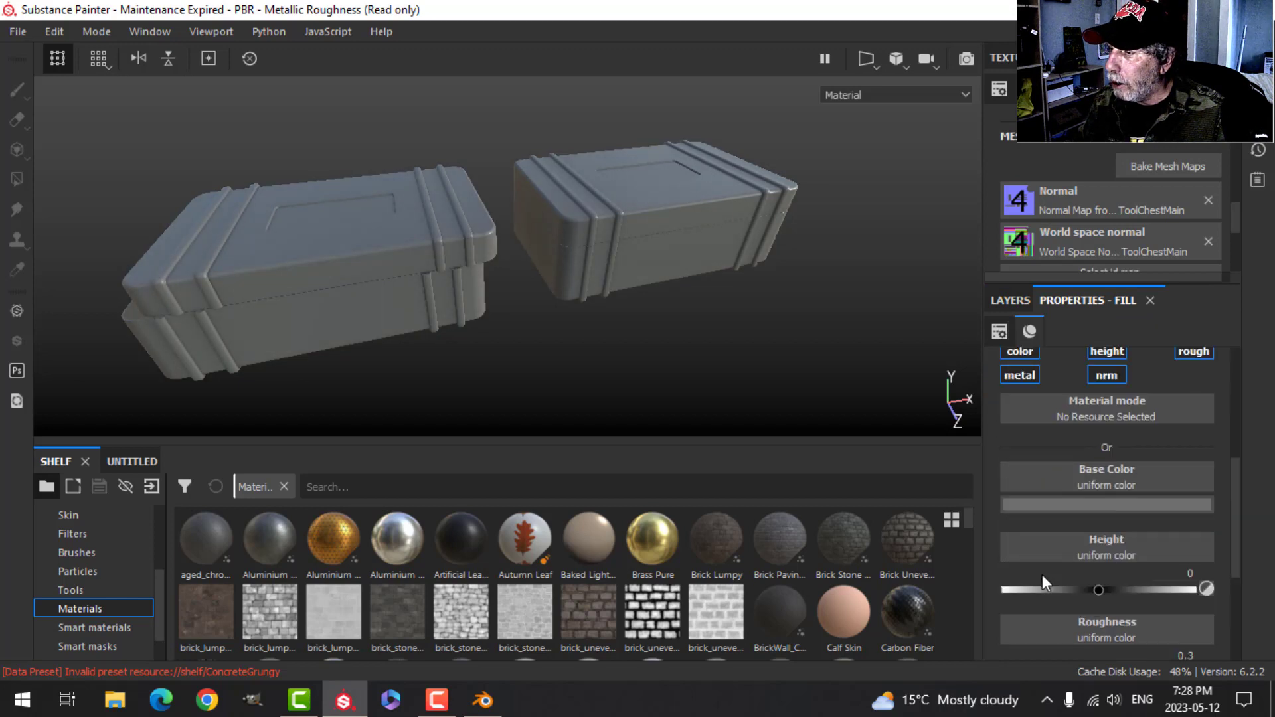
{"action": "scroll", "coordinate": [1082, 563], "scroll_direction": "down", "scroll_amount": 2}
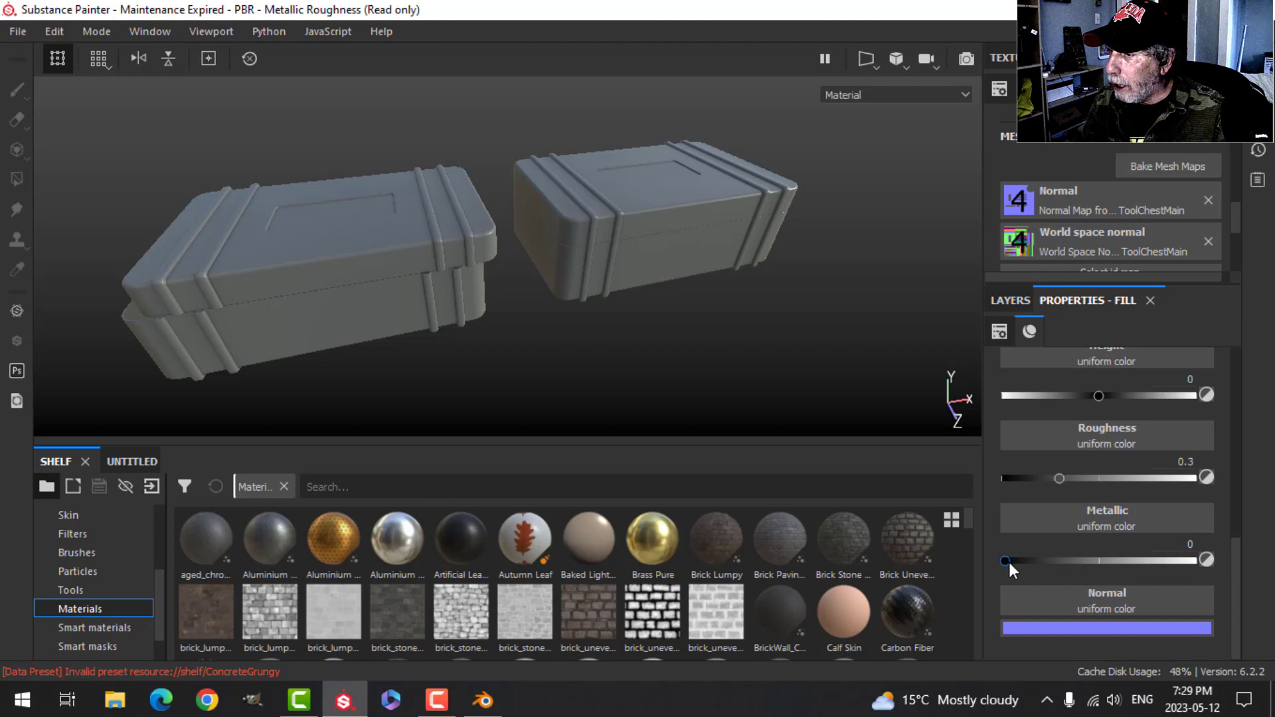
{"action": "left_click_drag", "start_coordinate": [1008, 561], "coordinate": [1268, 557]}
{"action": "scroll", "coordinate": [671, 278], "scroll_direction": "up", "scroll_amount": 2}
{"action": "right_click_drag", "start_coordinate": [716, 276], "coordinate": [671, 290], "text": "shift"}
{"action": "scroll", "coordinate": [575, 297], "scroll_direction": "down", "scroll_amount": 3}
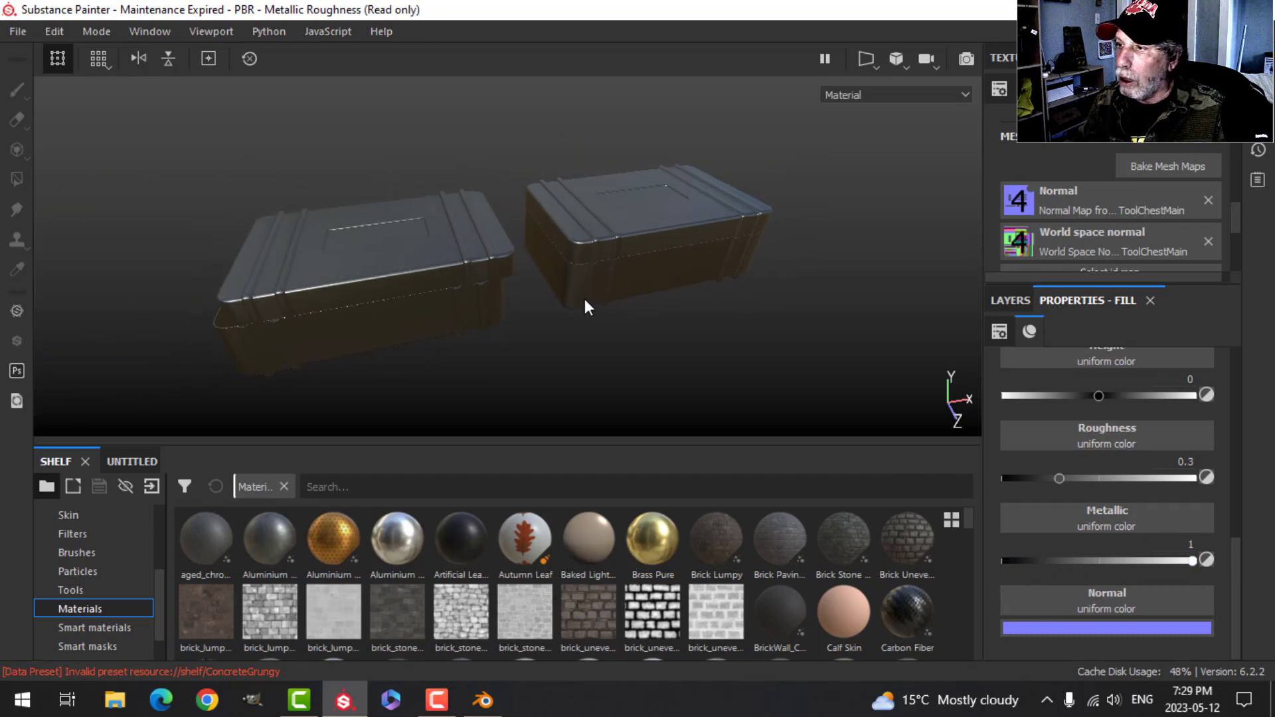
Add a filter to the fill layer and assign MatFinish Rough to it.
{"action": "left_click", "coordinate": [996, 301]}
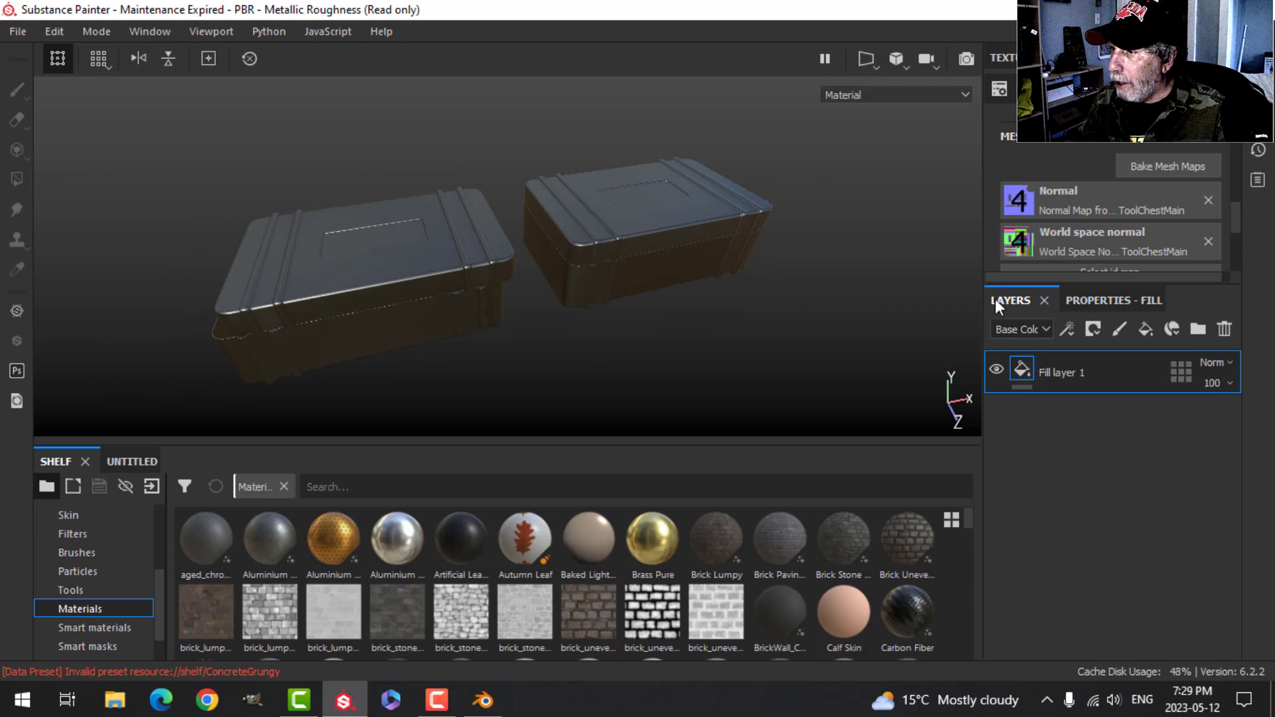
{"action": "left_click", "coordinate": [1066, 329]}
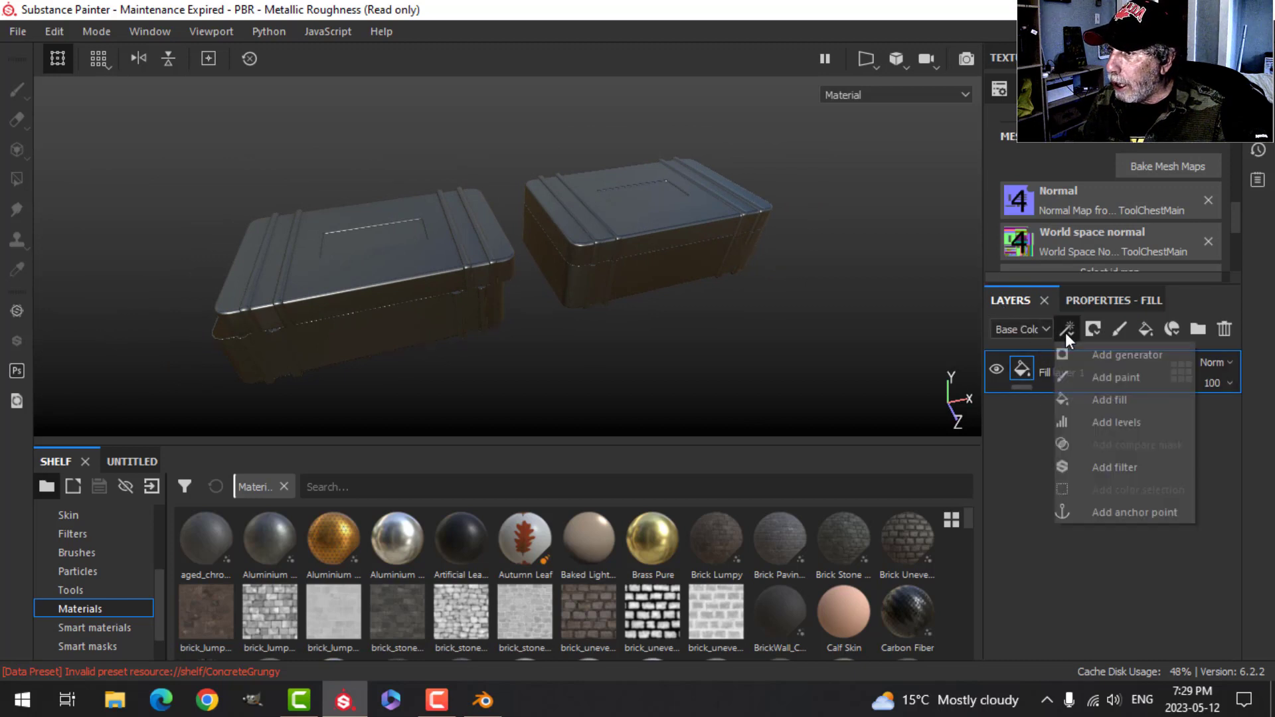
{"action": "left_click", "coordinate": [1109, 466]}
{"action": "left_click", "coordinate": [1109, 300]}
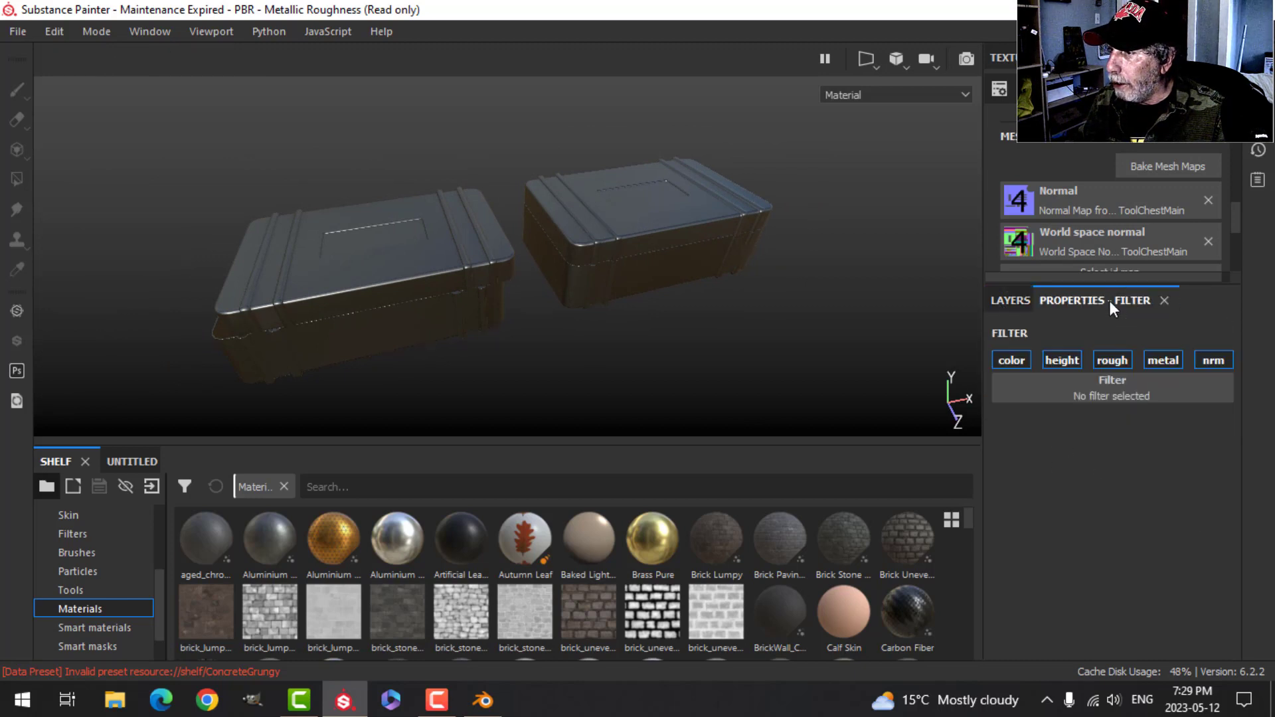
{"action": "left_click", "coordinate": [1106, 388]}
{"action": "scroll", "coordinate": [1185, 537], "scroll_direction": "down", "scroll_amount": 10}
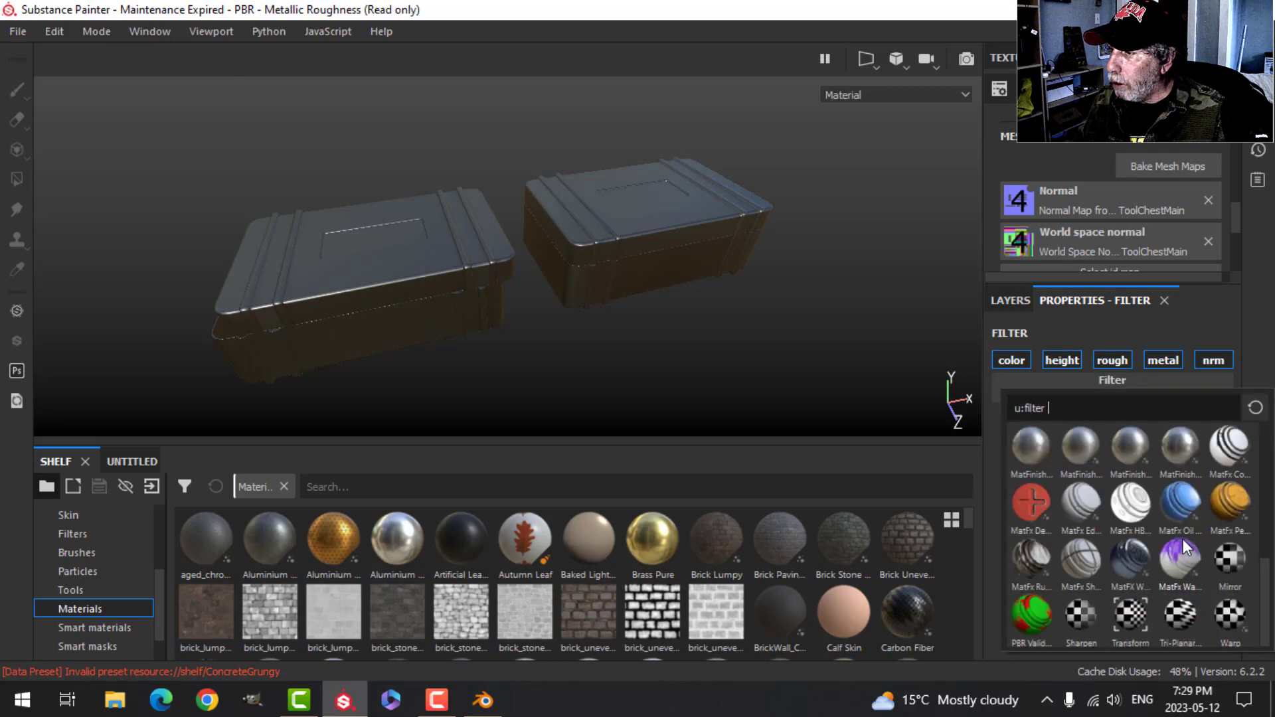
{"action": "left_click", "coordinate": [1180, 449]}
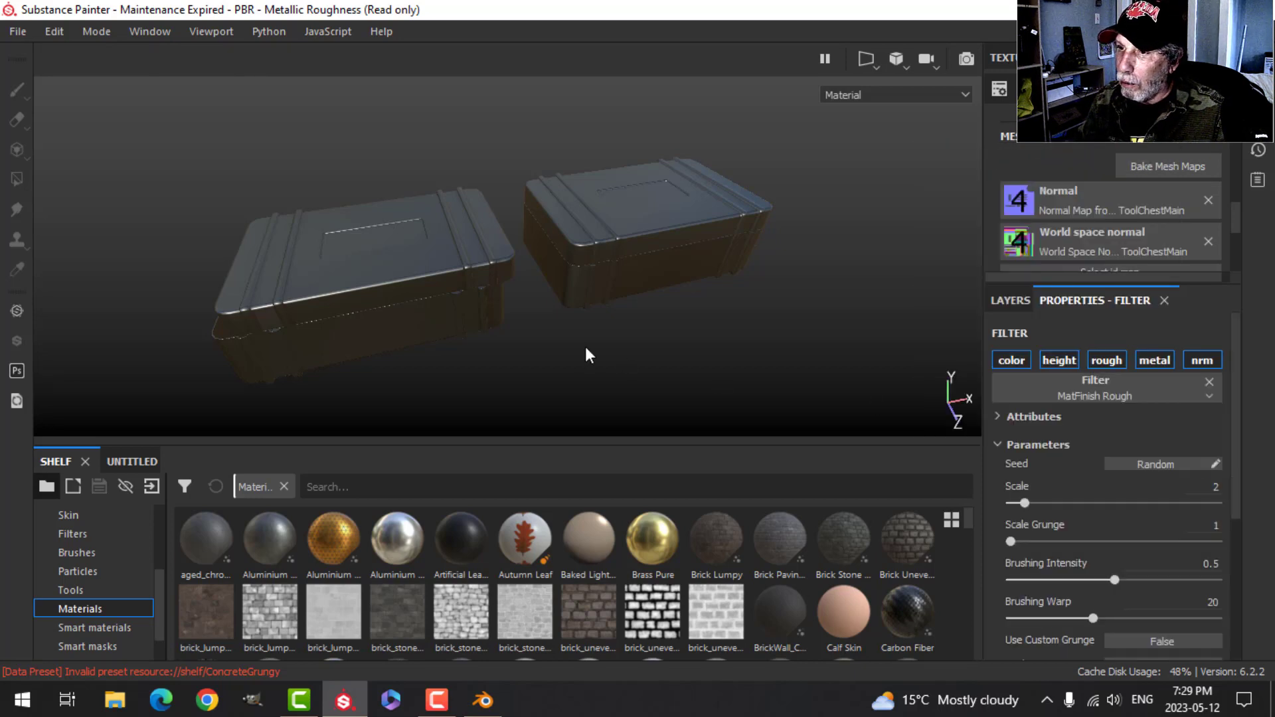
Increase the MatFinish Rough filter's Scale Grunge and examine the finish on both chests.
{"action": "left_click_drag", "start_coordinate": [519, 359], "coordinate": [652, 290], "text": "alt"}
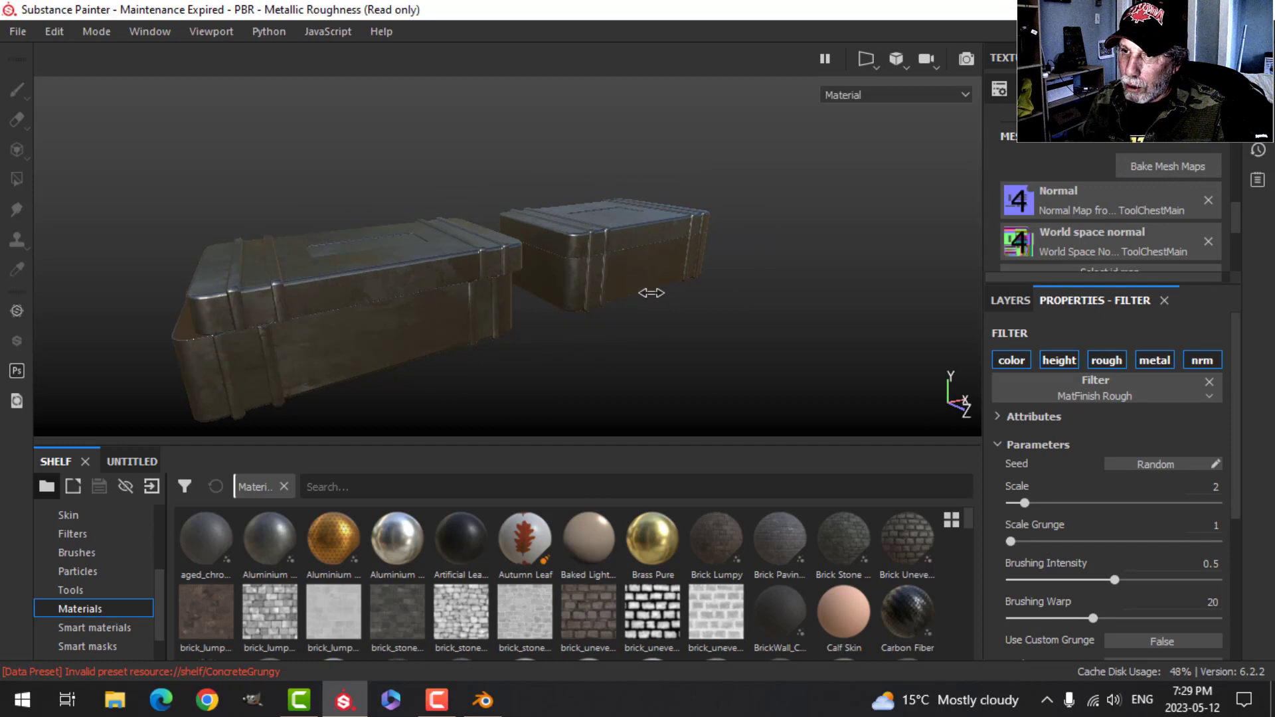
{"action": "left_click_drag", "start_coordinate": [519, 336], "coordinate": [523, 307], "text": "alt"}
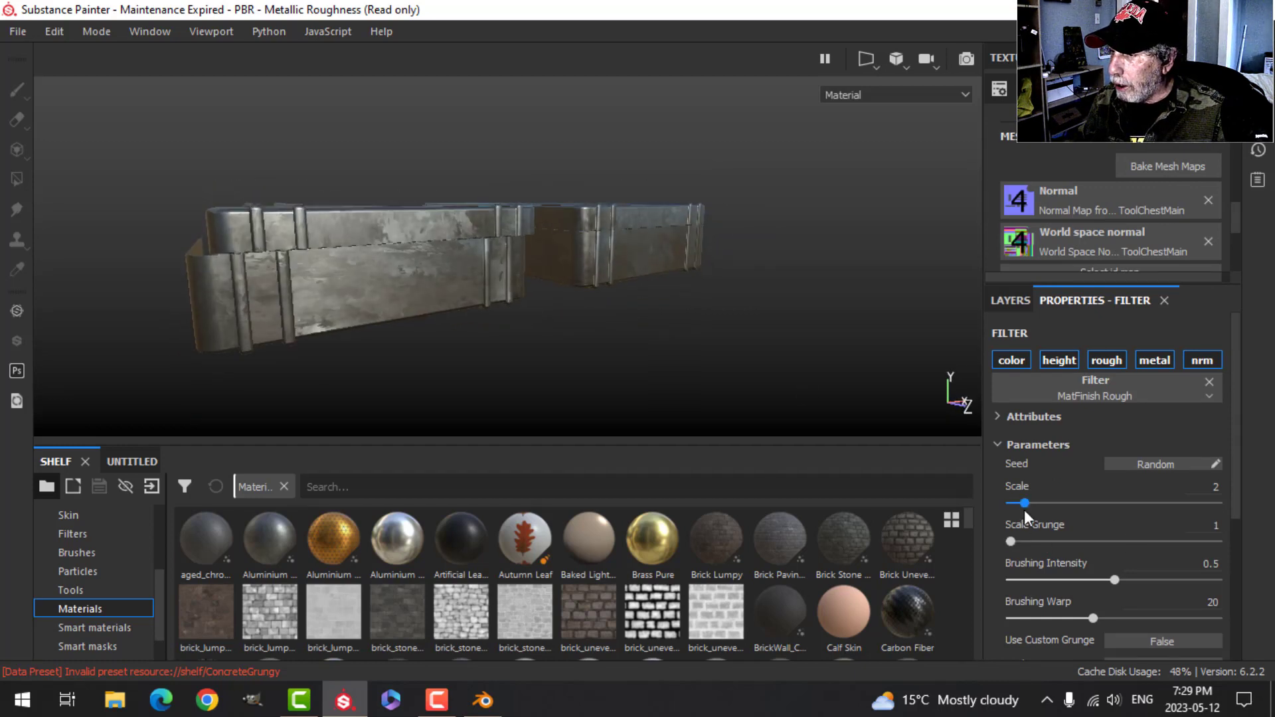
{"action": "mouse_move", "coordinate": [1015, 540]}
{"action": "left_mouse_down"}
{"action": "mouse_move", "coordinate": [1080, 541]}
{"action": "mouse_move", "coordinate": [1114, 578]}
{"action": "mouse_move", "coordinate": [1072, 578]}
{"action": "left_mouse_up"}
{"action": "mouse_move", "coordinate": [601, 286]}
{"action": "left_mouse_down", "text": "alt"}
{"action": "mouse_move", "coordinate": [589, 279]}
{"action": "mouse_move", "coordinate": [615, 250]}
{"action": "left_mouse_up", "text": "alt"}
{"action": "mouse_move", "coordinate": [603, 273]}
{"action": "right_mouse_down", "text": "shift"}
{"action": "mouse_move", "coordinate": [503, 275]}
{"action": "mouse_move", "coordinate": [595, 264]}
{"action": "right_mouse_up", "text": "shift"}
{"action": "left_click_drag", "start_coordinate": [604, 254], "coordinate": [920, 296], "text": "alt"}
Rename the fill layer holding the MatFinish Rough filter as Metal.
{"action": "left_click", "coordinate": [1011, 297]}
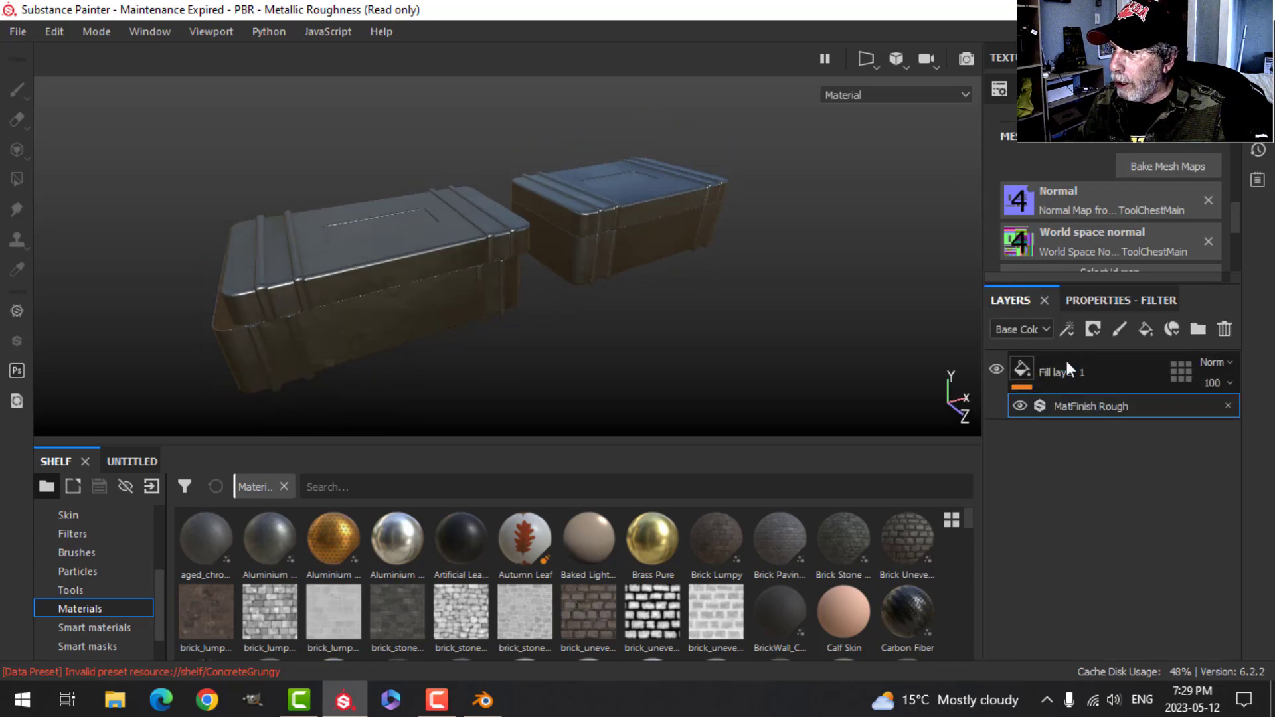
{"action": "left_click", "coordinate": [1067, 366]}
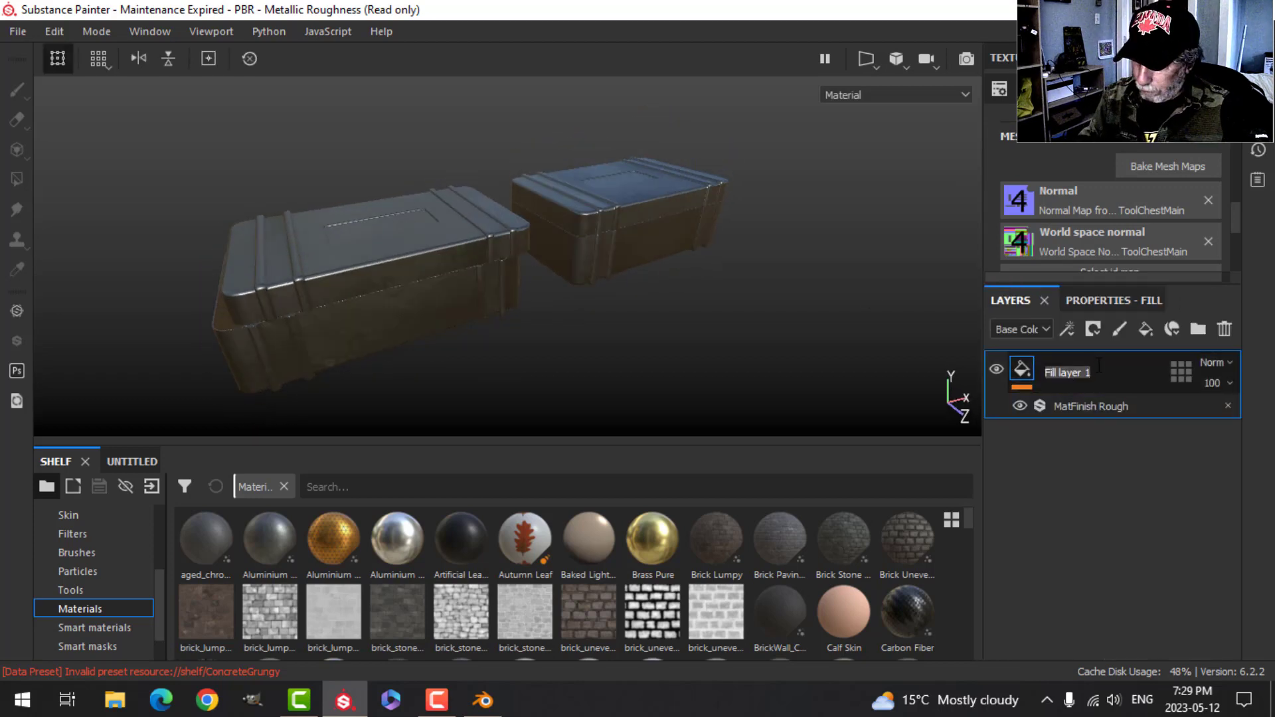
{"action": "key", "text": "Caps_Lock"}
{"action": "type", "text": "Metal"}
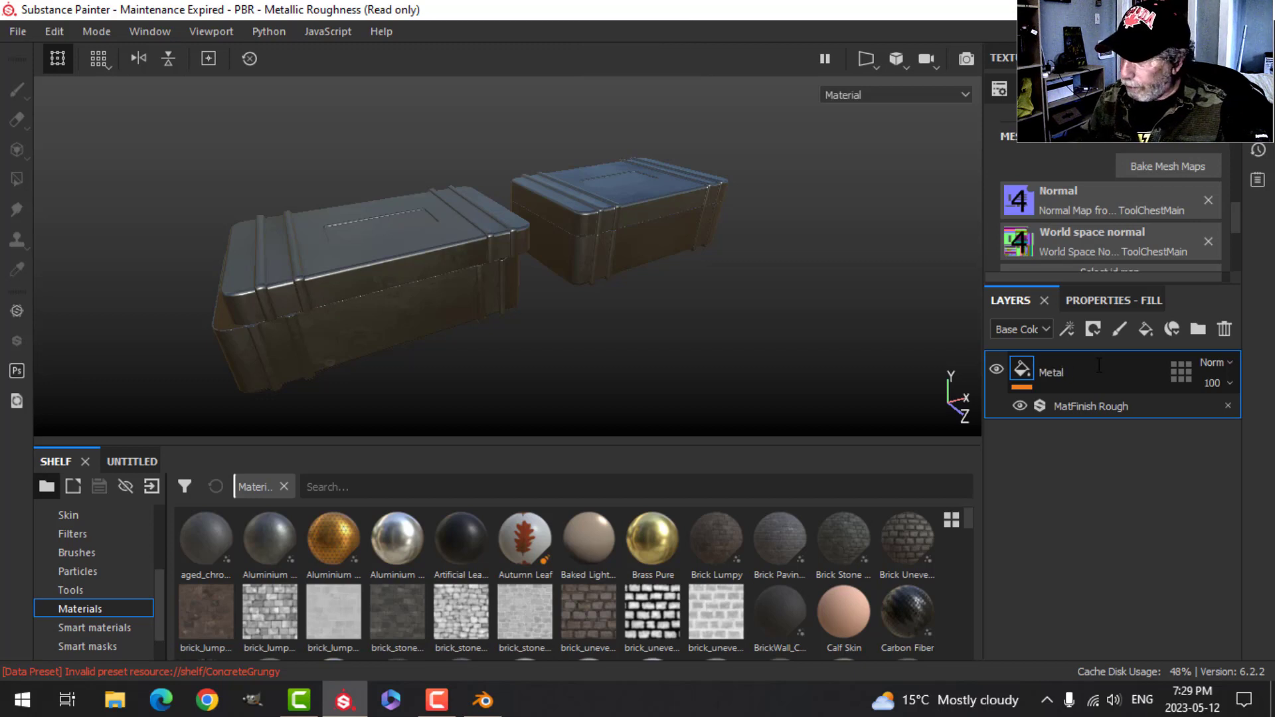
Add a second fill layer above Metal and name it Paint.
{"action": "left_click", "coordinate": [1142, 330]}
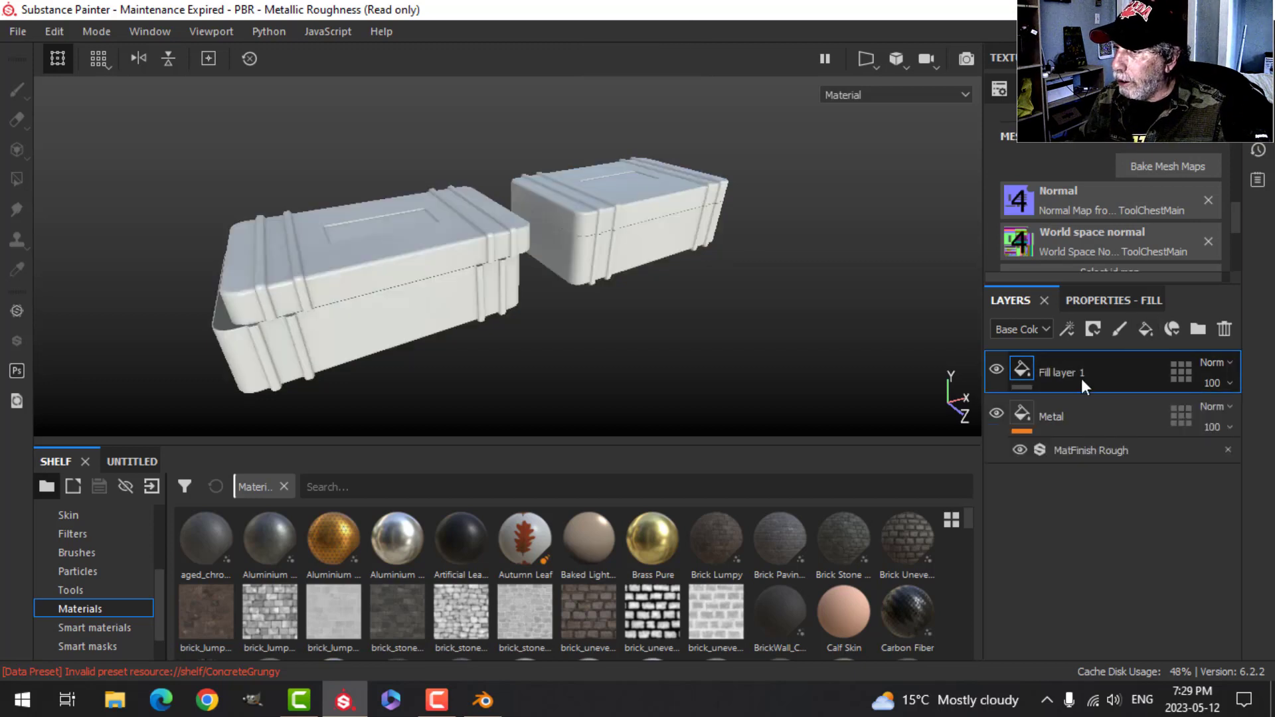
{"action": "type", "text": "Paint"}
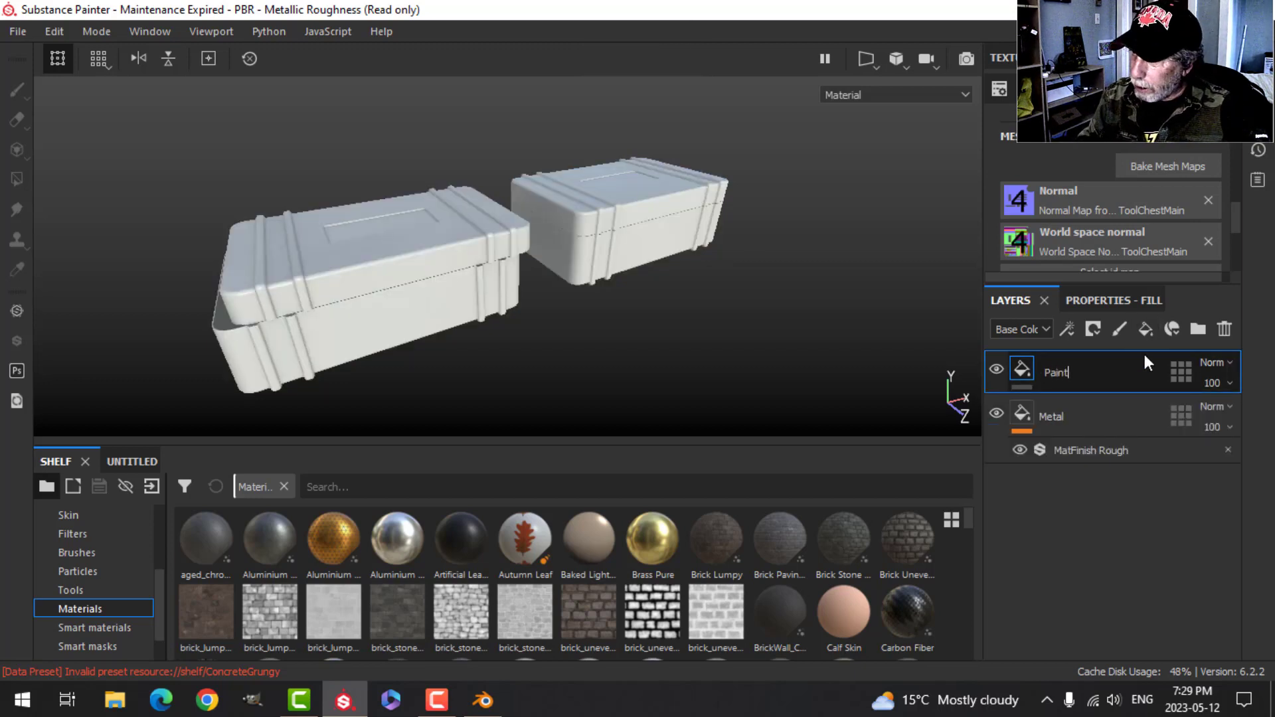
{"action": "key", "text": "Return"}
Set the Paint layer's base color to a dark red with RGB 0.217, 0.011, 0.011.
{"action": "left_click", "coordinate": [1096, 300]}
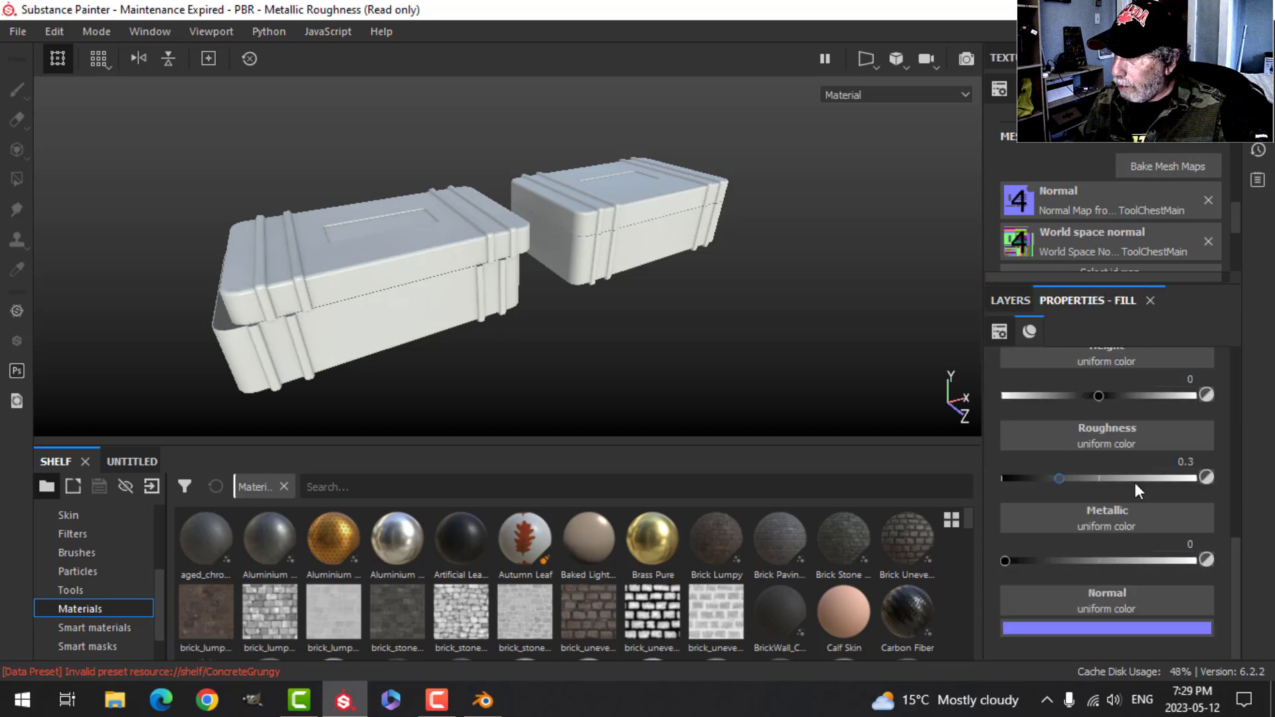
{"action": "scroll", "coordinate": [1105, 472], "scroll_direction": "up", "scroll_amount": 3}
{"action": "left_click", "coordinate": [1107, 475]}
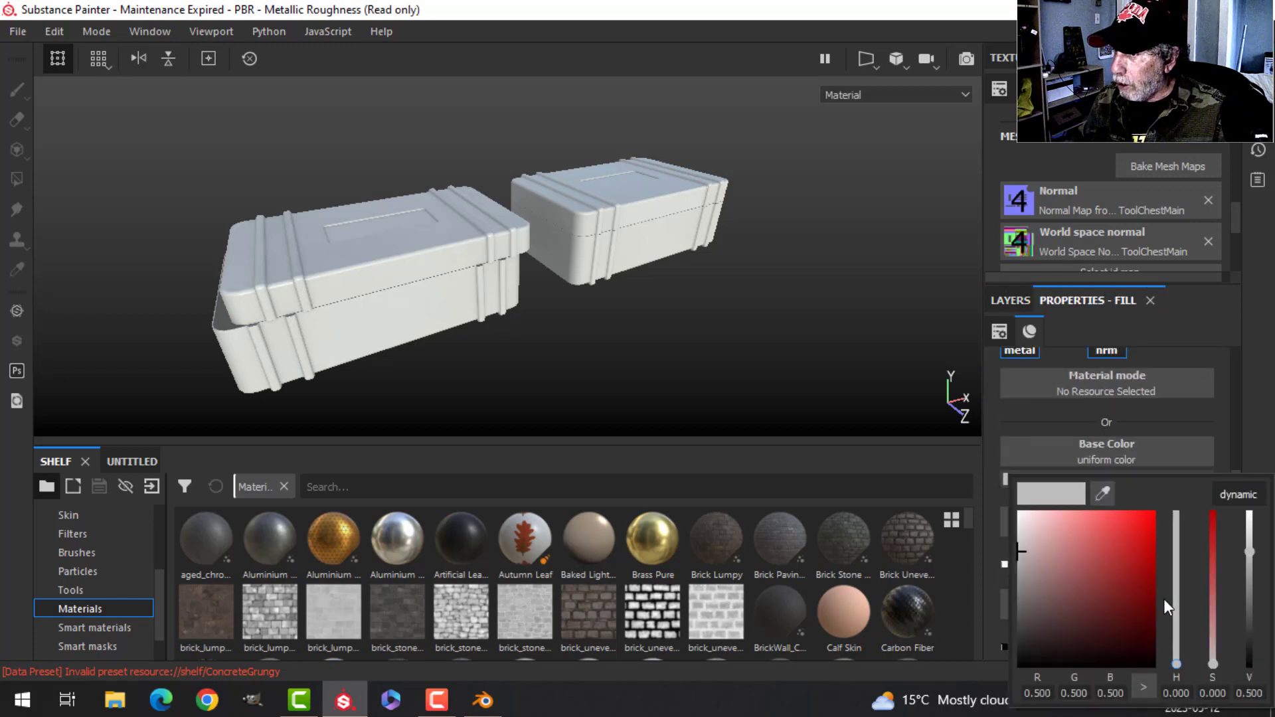
{"action": "left_click_drag", "start_coordinate": [1114, 591], "coordinate": [1122, 588]}
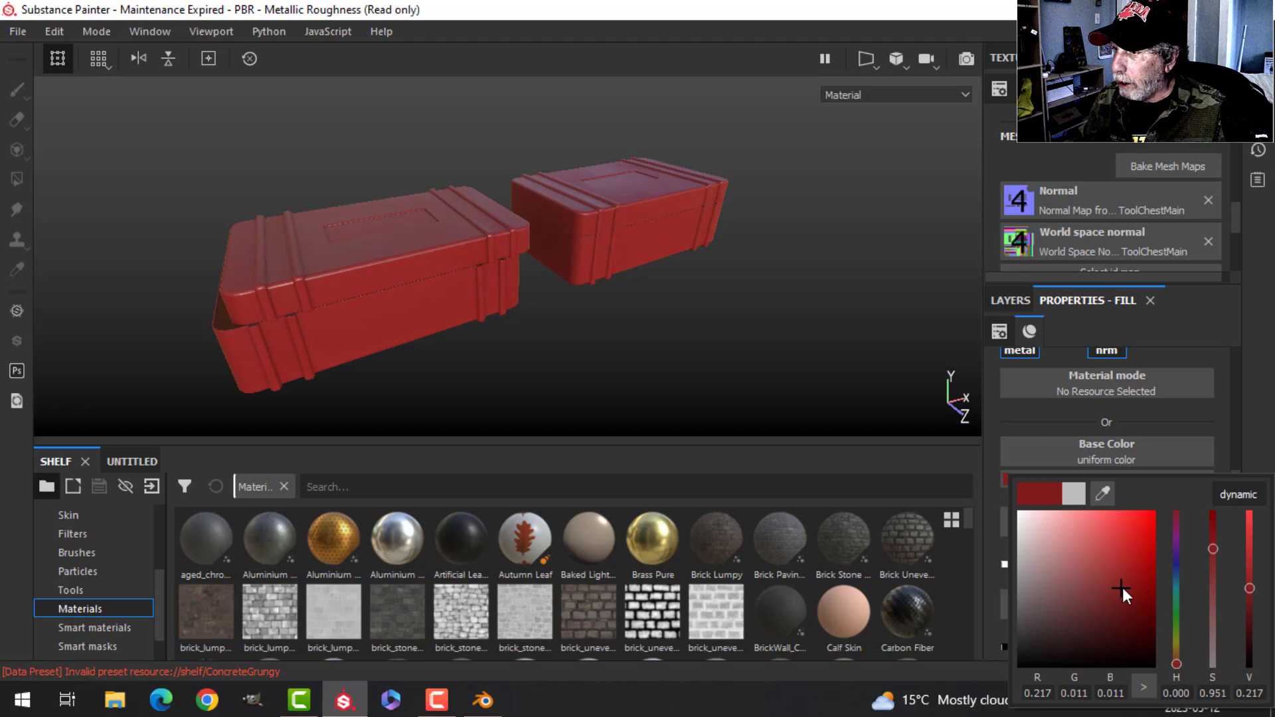
{"action": "left_click_drag", "start_coordinate": [691, 289], "coordinate": [668, 273], "text": "alt"}
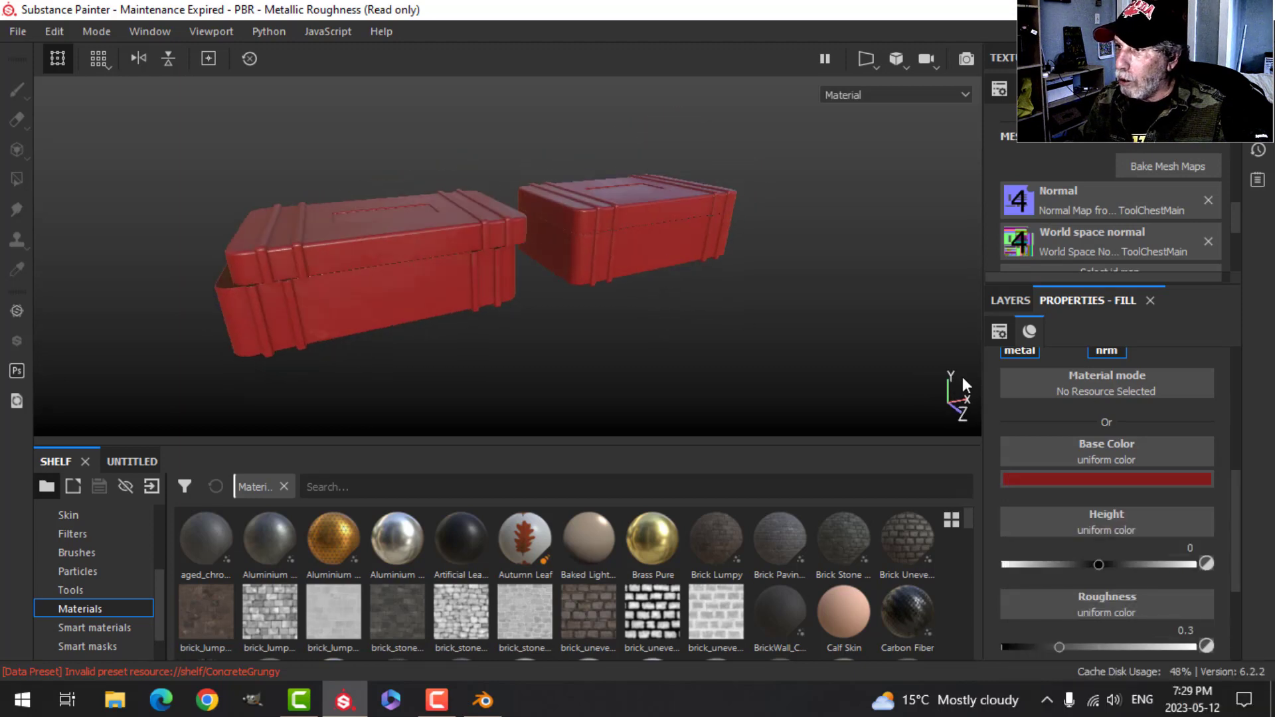
Set the Paint layer's roughness to 0.2657, check both chests from several angles and return to the layer stack.
{"action": "scroll", "coordinate": [1100, 525], "scroll_direction": "down", "scroll_amount": 3}
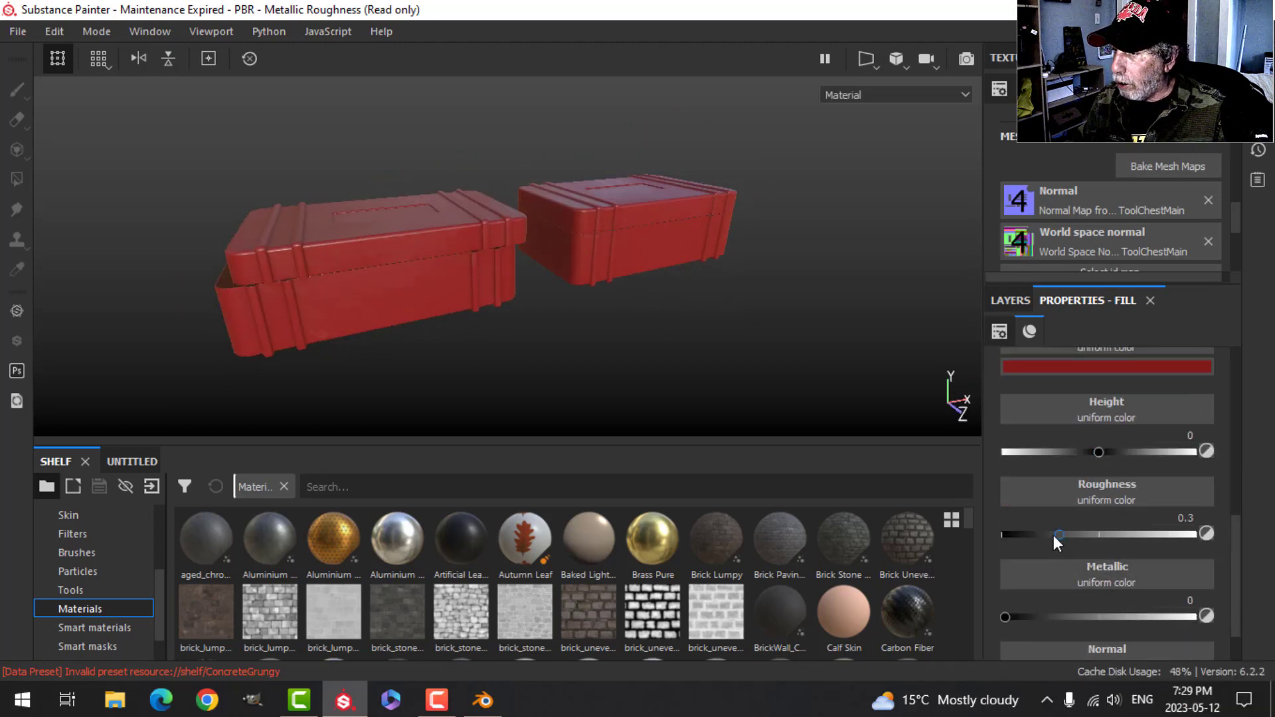
{"action": "left_click_drag", "start_coordinate": [1058, 530], "coordinate": [1053, 532]}
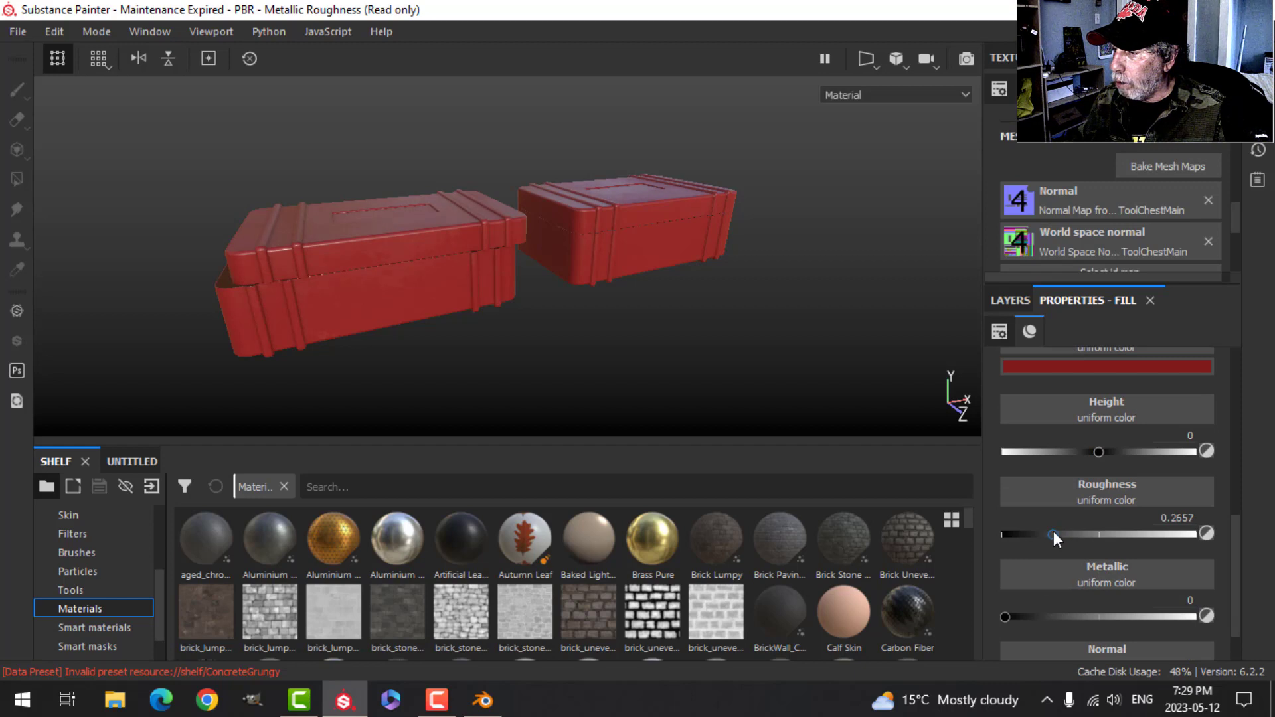
{"action": "mouse_move", "coordinate": [652, 246]}
{"action": "left_mouse_down", "text": "alt"}
{"action": "mouse_move", "coordinate": [632, 279]}
{"action": "mouse_move", "coordinate": [652, 248]}
{"action": "left_mouse_up", "text": "alt"}
{"action": "scroll", "coordinate": [656, 267], "scroll_direction": "up", "scroll_amount": 3}
{"action": "left_click_drag", "start_coordinate": [523, 303], "coordinate": [147, 175], "text": "alt"}
{"action": "left_click_drag", "start_coordinate": [394, 293], "coordinate": [805, 342], "text": "alt"}
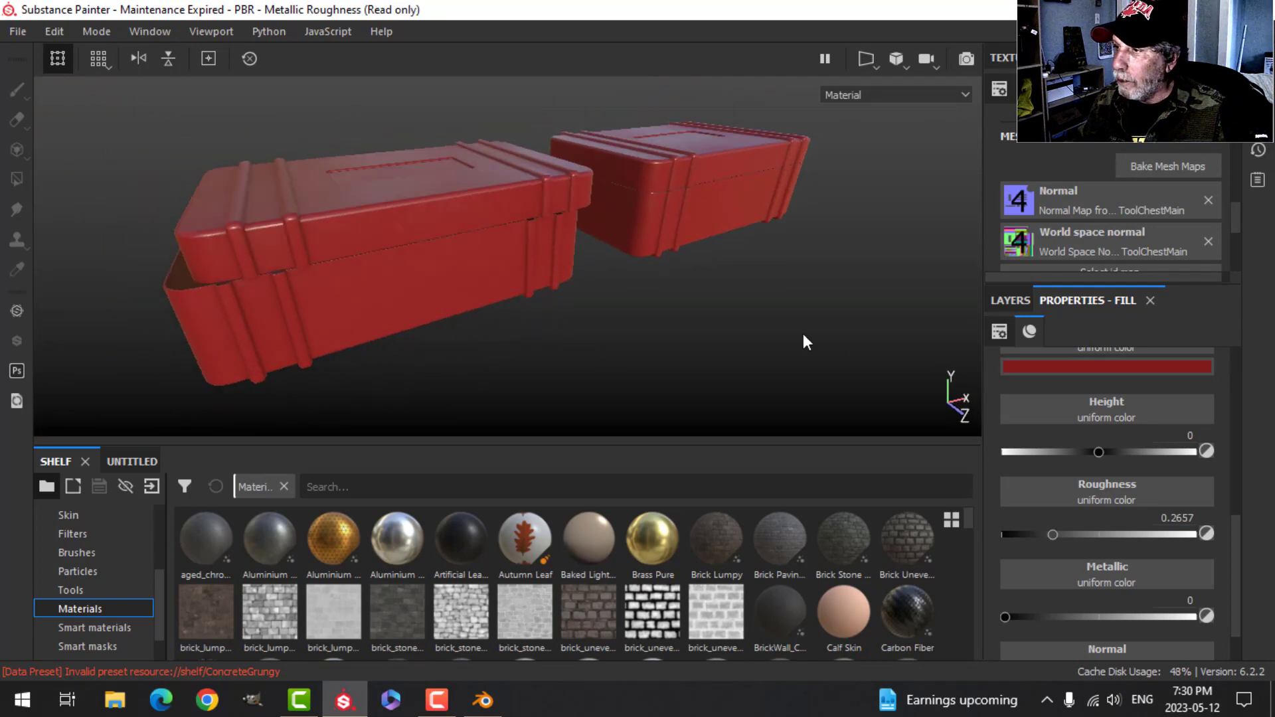
{"action": "left_click", "coordinate": [1004, 301]}
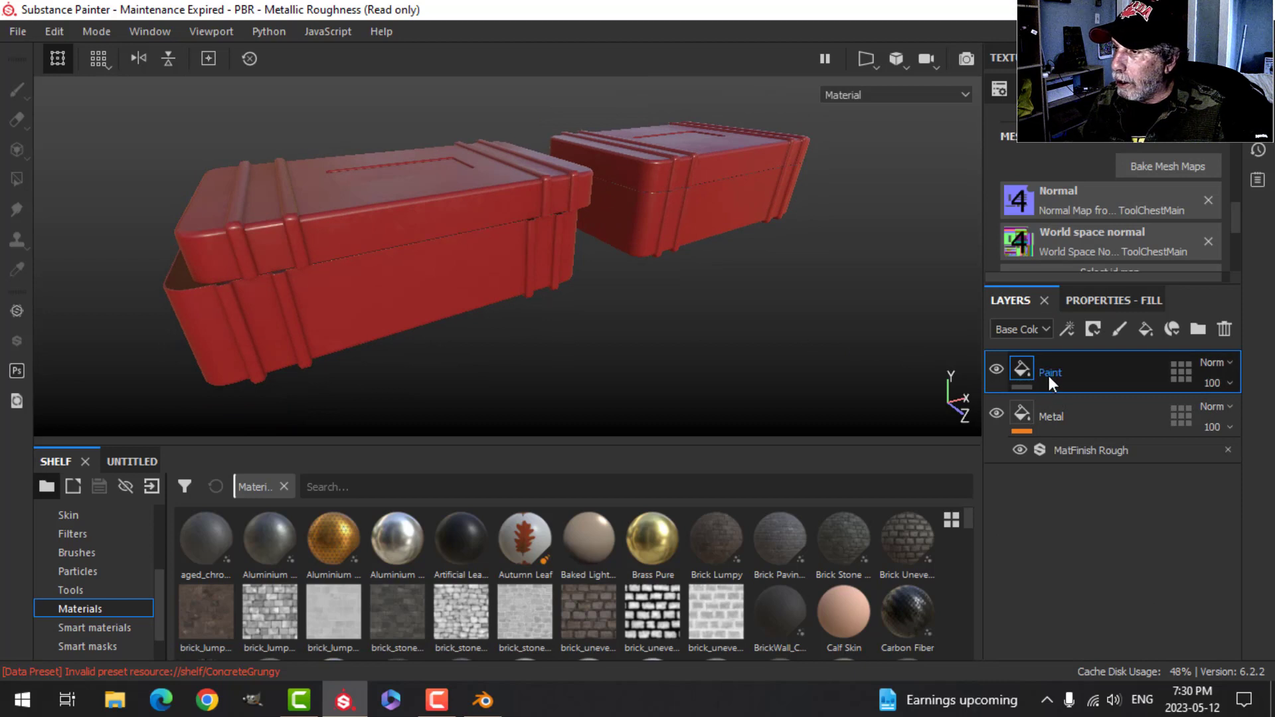
Add a black mask to the Paint layer and give the mask a Metal Edge Wear generator.
{"action": "left_click_drag", "start_coordinate": [606, 296], "coordinate": [636, 283], "text": "alt"}
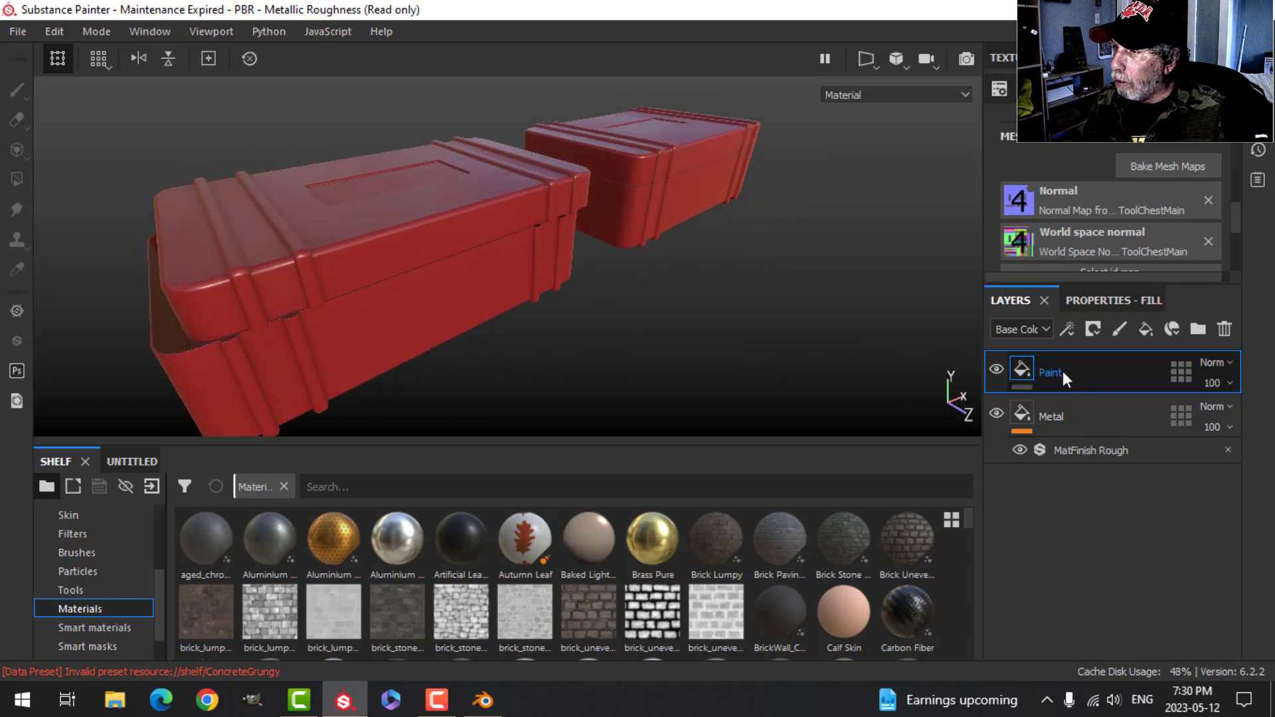
{"action": "left_click", "coordinate": [1094, 327]}
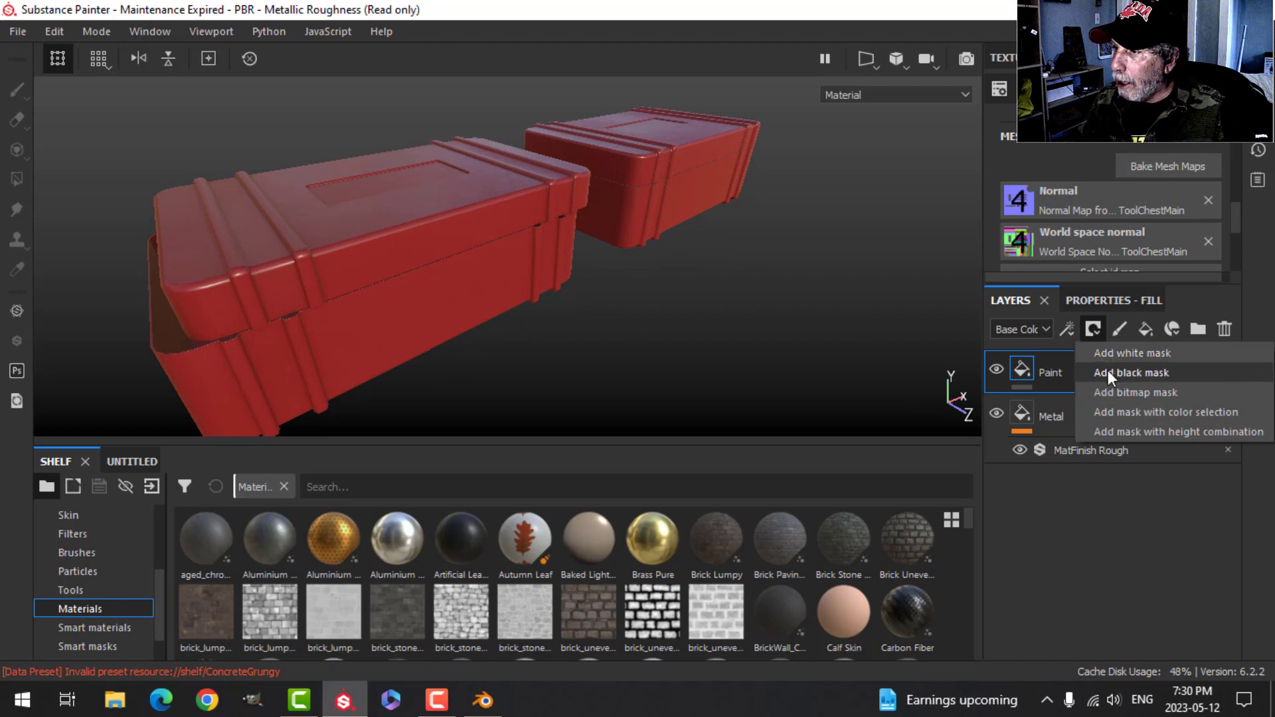
{"action": "left_click", "coordinate": [1107, 371]}
{"action": "left_click", "coordinate": [1077, 325]}
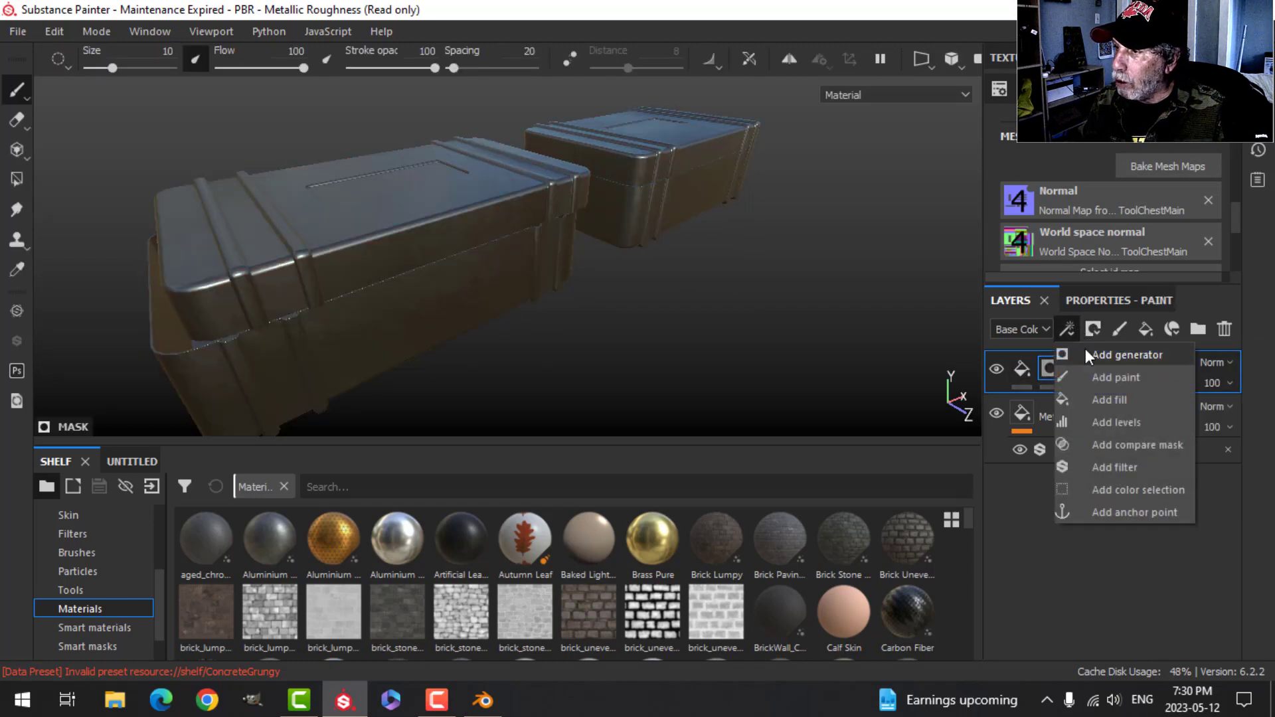
{"action": "left_click", "coordinate": [1085, 348]}
{"action": "left_click", "coordinate": [1098, 301]}
{"action": "left_click", "coordinate": [1095, 355]}
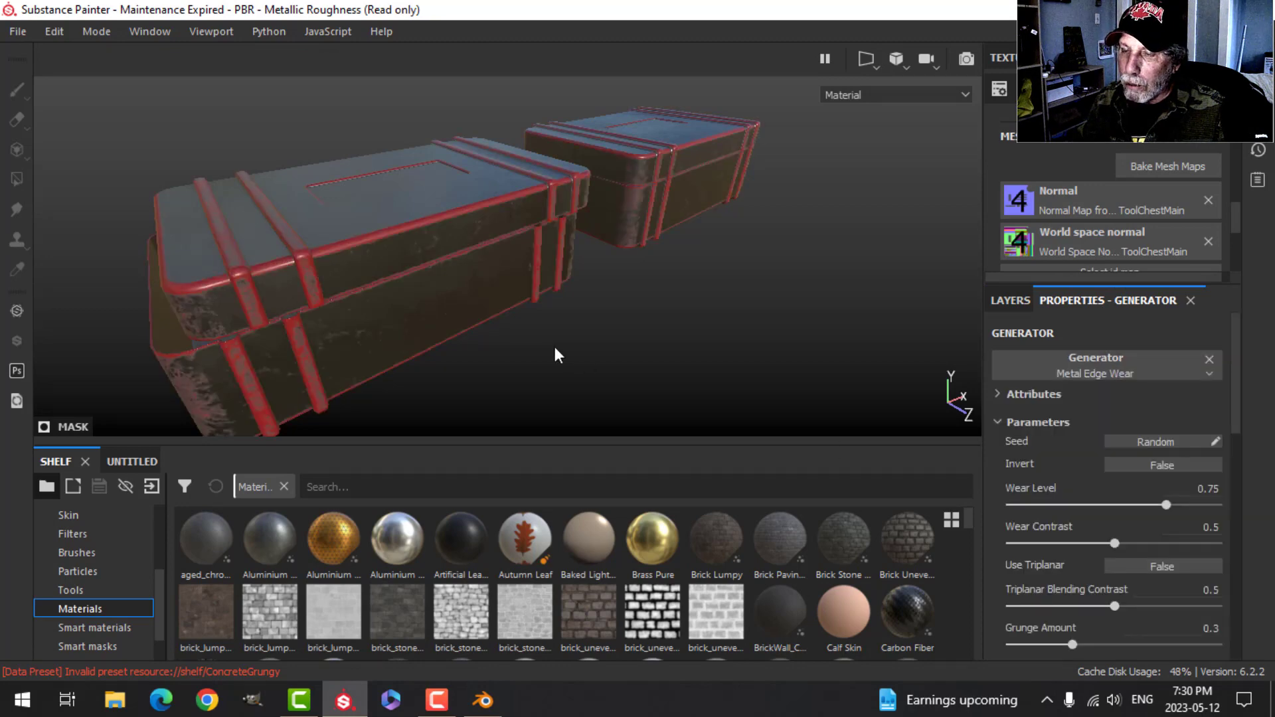
Invert the Metal Edge Wear generator by setting Invert to True and check the worn edges on both chests.
{"action": "left_click_drag", "start_coordinate": [524, 344], "coordinate": [563, 351], "text": "alt"}
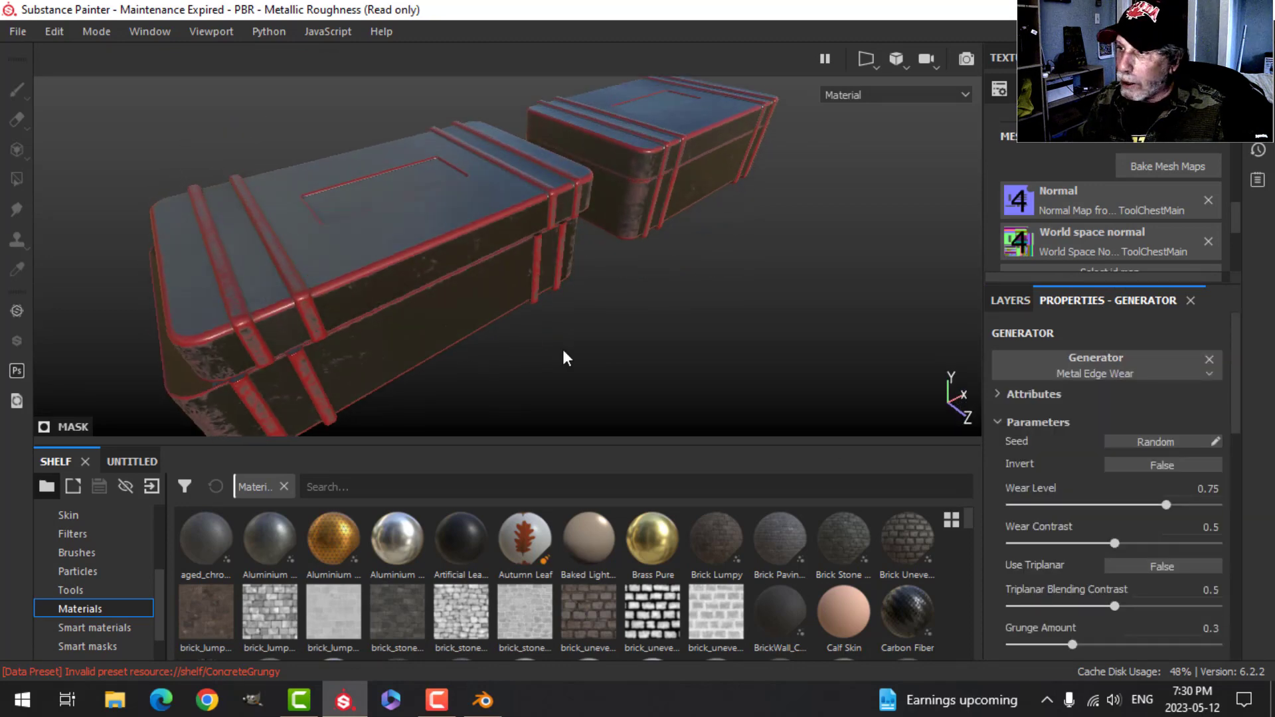
{"action": "left_click", "coordinate": [1134, 463]}
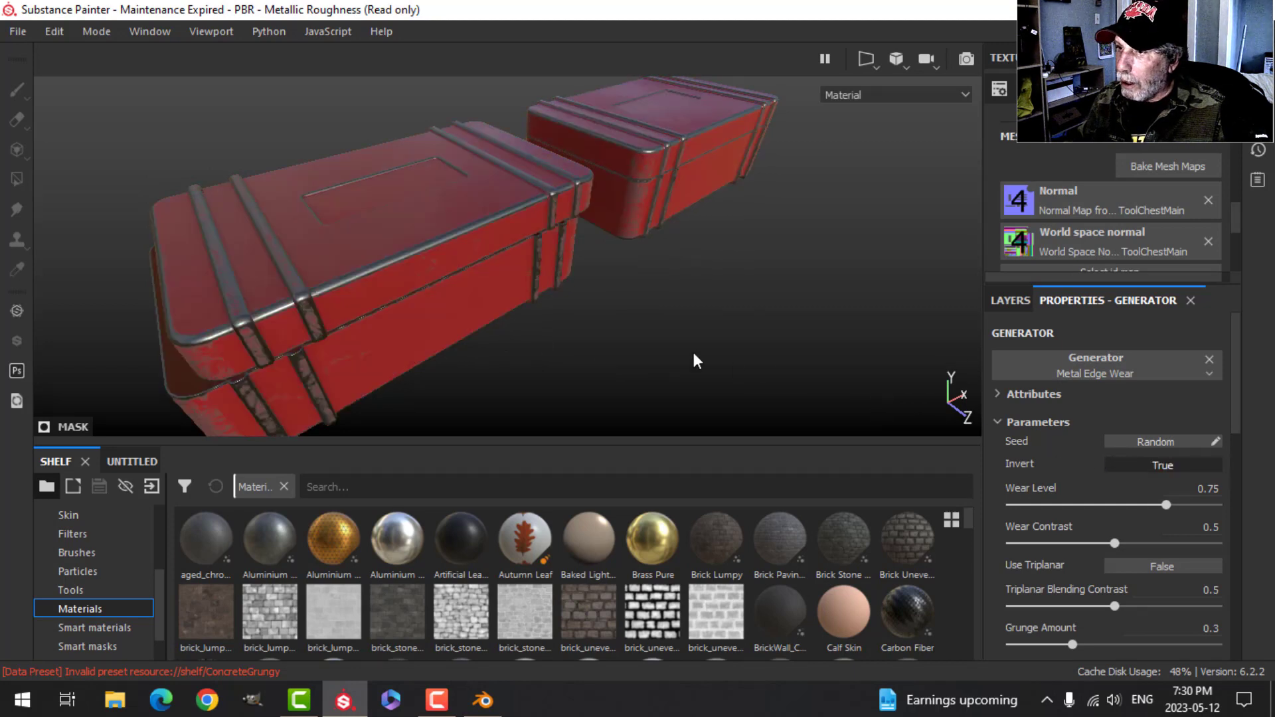
{"action": "left_click_drag", "start_coordinate": [480, 327], "coordinate": [728, 332], "text": "alt"}
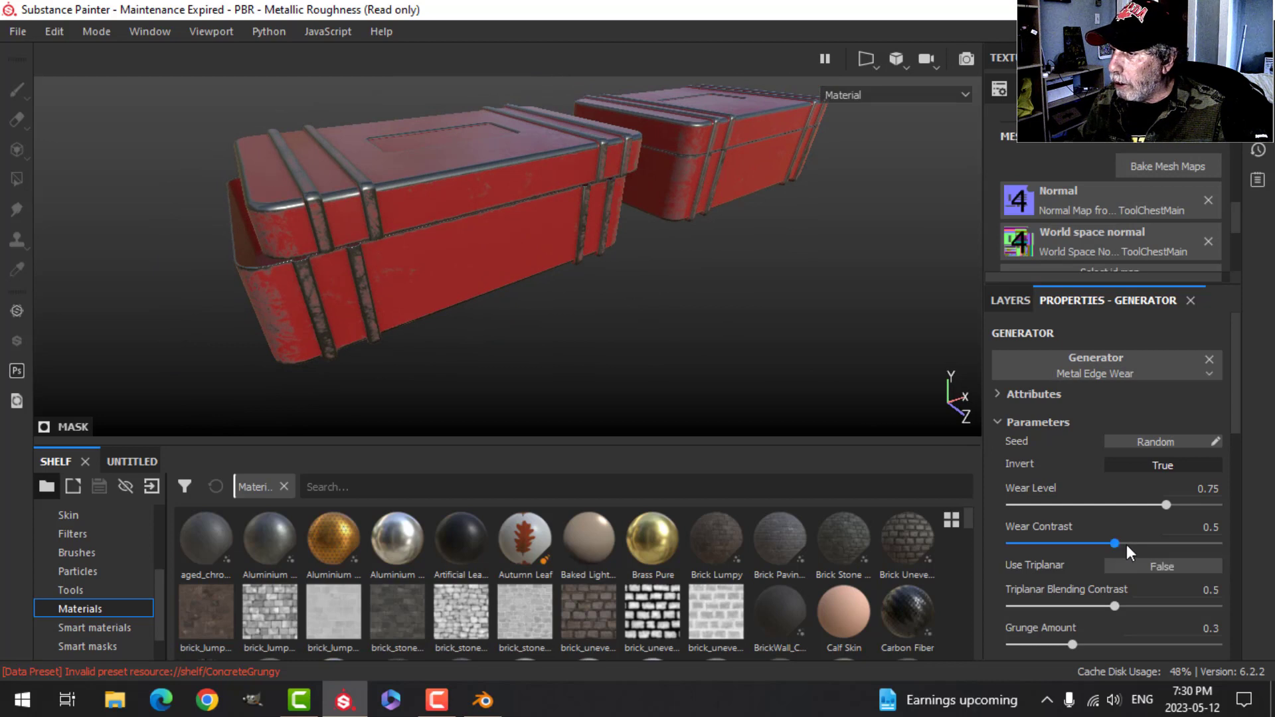
Set the Metal Edge Wear generator's Wear Contrast to 0.91 and its Wear Level to 0.5.
{"action": "left_click_drag", "start_coordinate": [1120, 540], "coordinate": [1166, 540]}
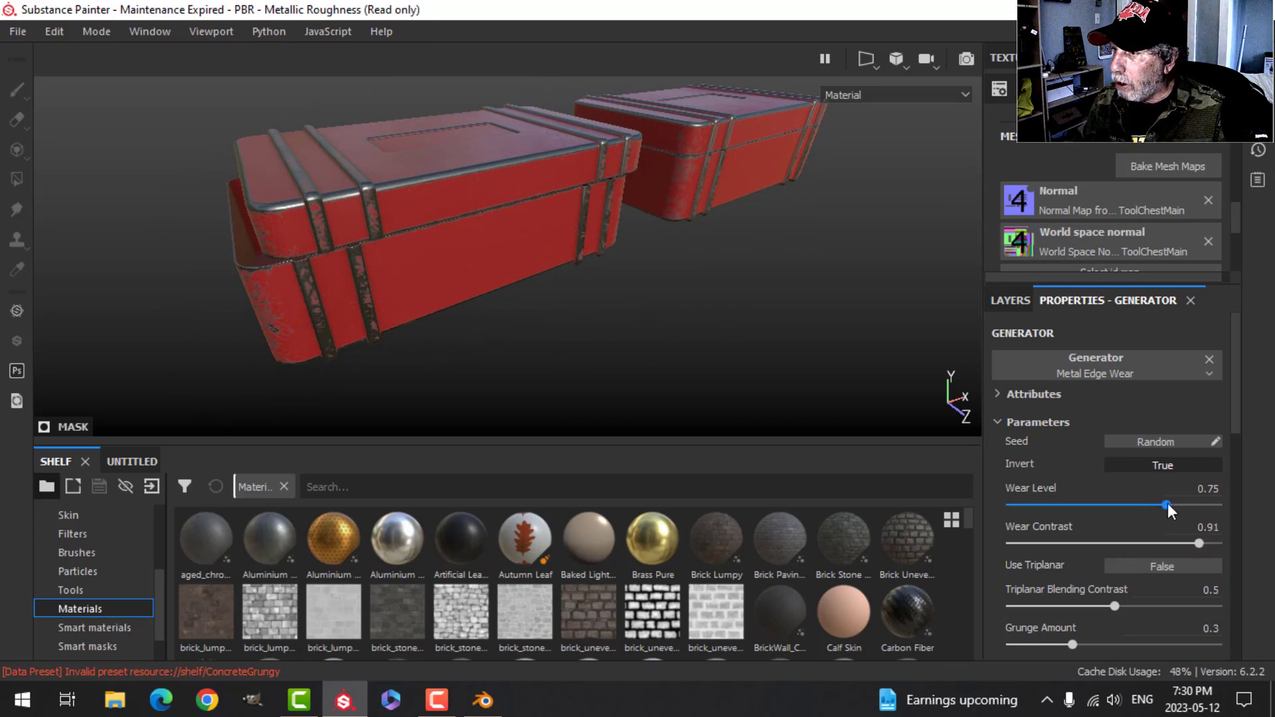
{"action": "left_click_drag", "start_coordinate": [1167, 504], "coordinate": [1113, 505]}
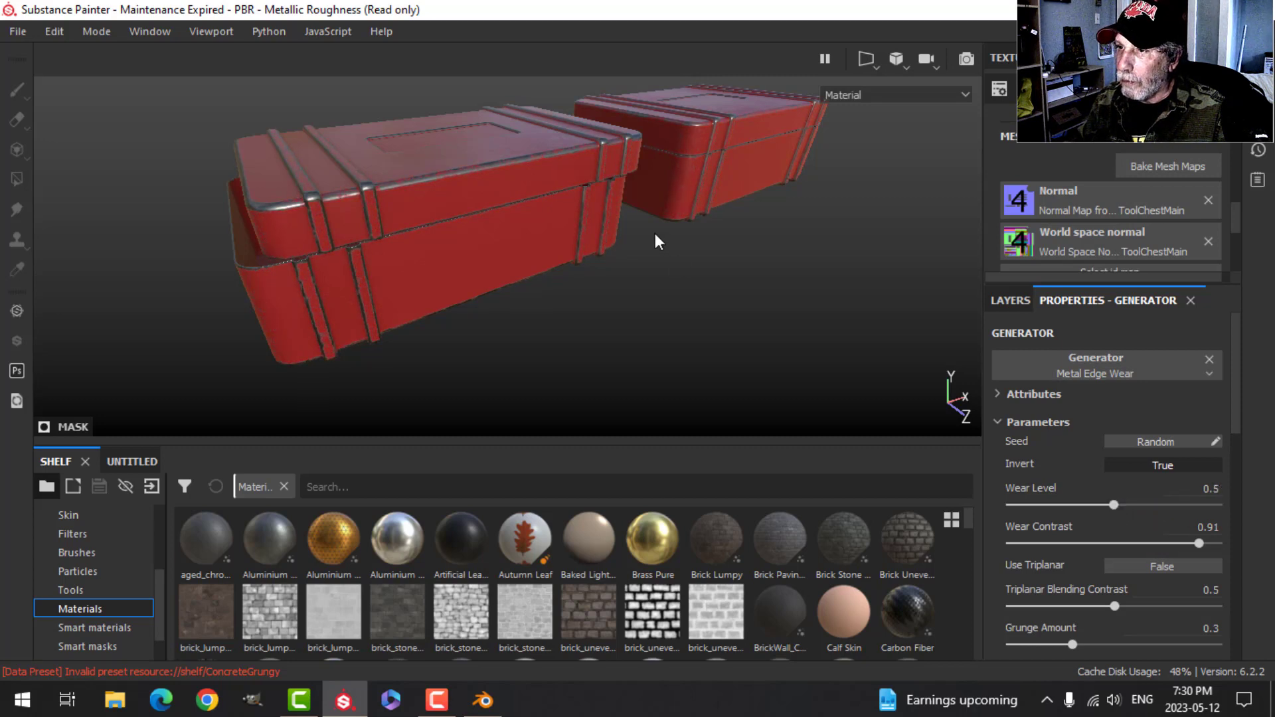
Raise the Metal Edge Wear generator's Wear Level to 0.64 for more worn paint on both chests.
{"action": "left_click_drag", "start_coordinate": [654, 236], "coordinate": [599, 279], "text": "alt"}
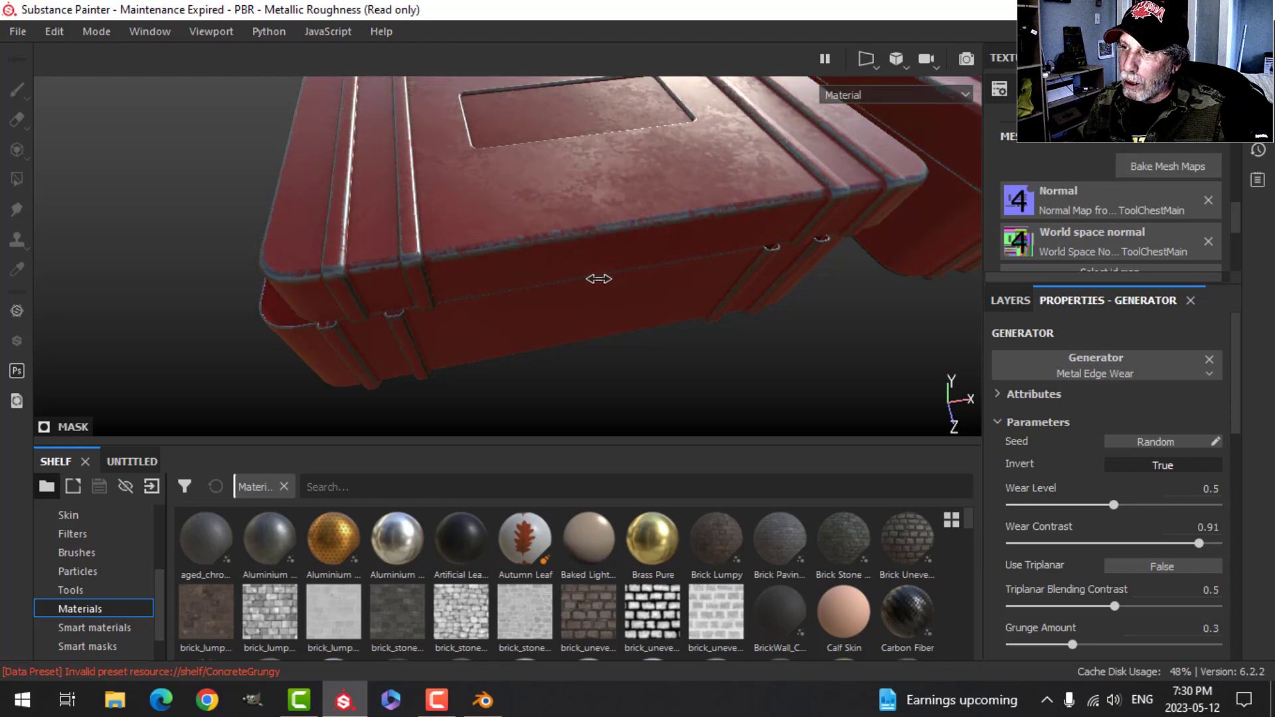
{"action": "right_click_drag", "start_coordinate": [599, 279], "coordinate": [682, 264], "text": "shift"}
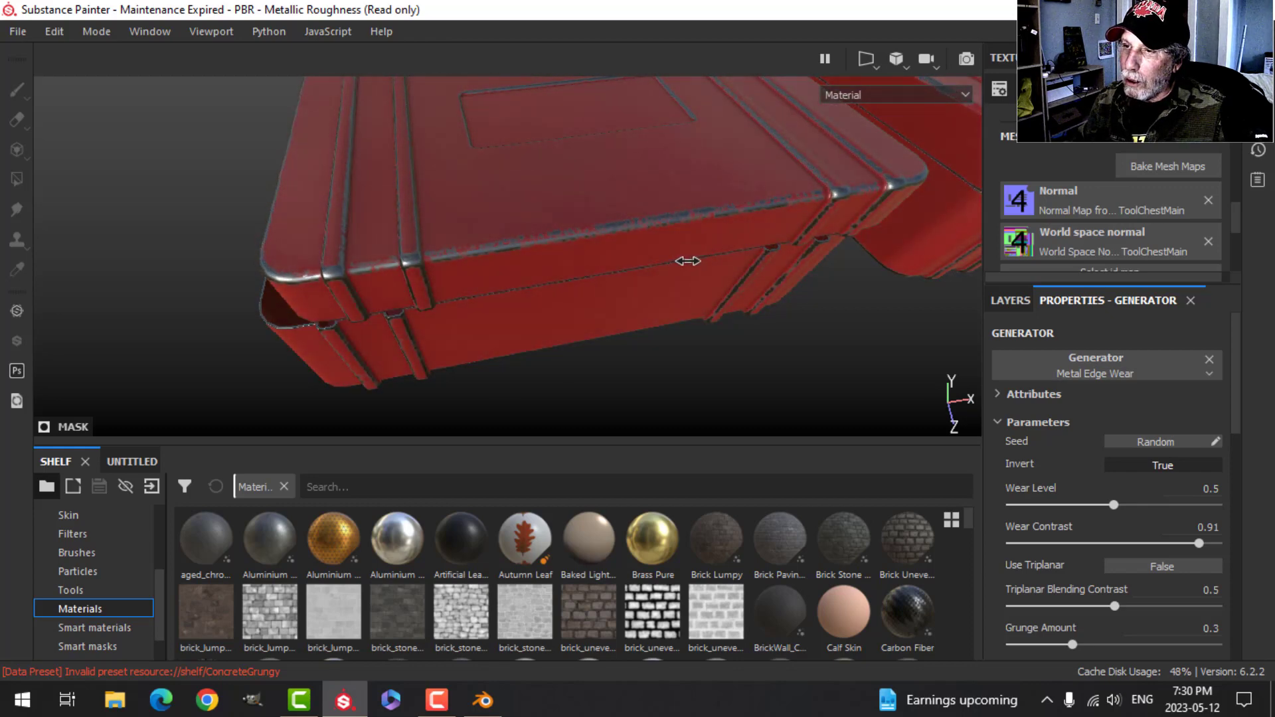
{"action": "mouse_move", "coordinate": [695, 261]}
{"action": "left_mouse_down", "text": "alt"}
{"action": "mouse_move", "coordinate": [675, 259]}
{"action": "mouse_move", "coordinate": [676, 245]}
{"action": "left_mouse_up", "text": "alt"}
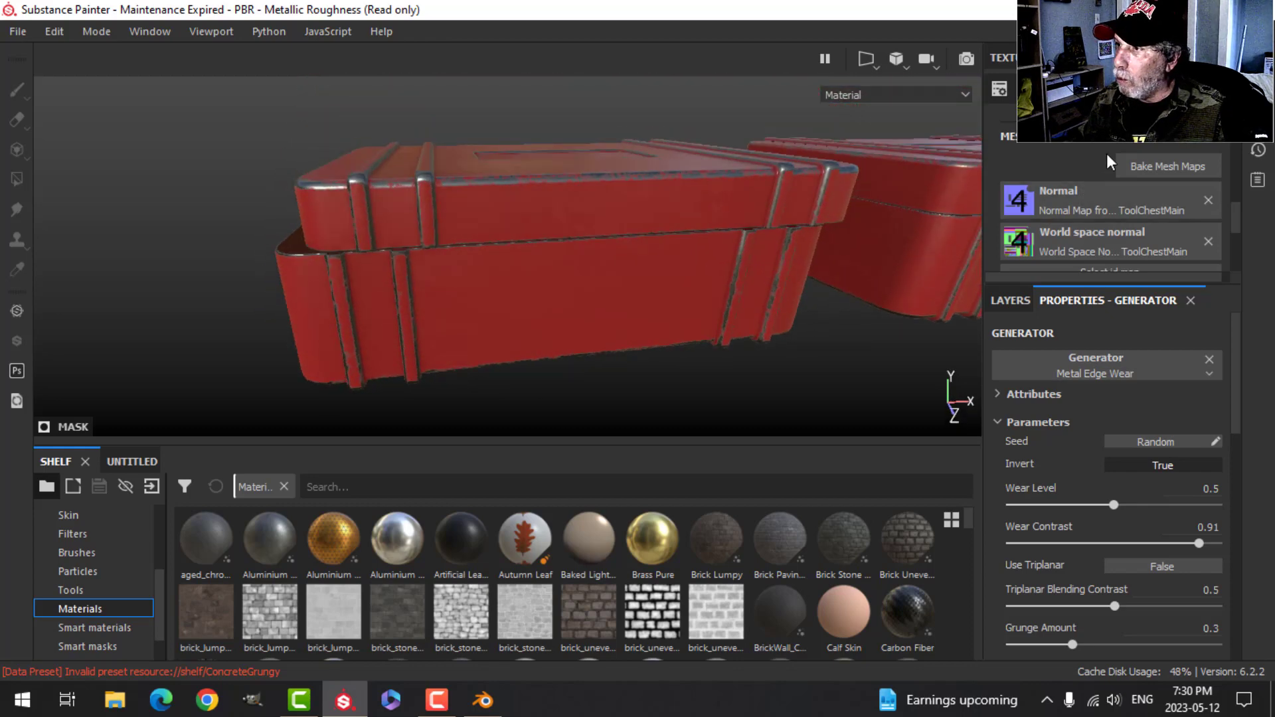
{"action": "scroll", "coordinate": [1110, 153], "scroll_direction": "up", "scroll_amount": 5}
{"action": "scroll", "coordinate": [1115, 170], "scroll_direction": "up", "scroll_amount": 2}
{"action": "middle_click_drag", "start_coordinate": [943, 212], "coordinate": [496, 309], "text": "alt"}
{"action": "scroll", "coordinate": [588, 298], "scroll_direction": "up", "scroll_amount": 8}
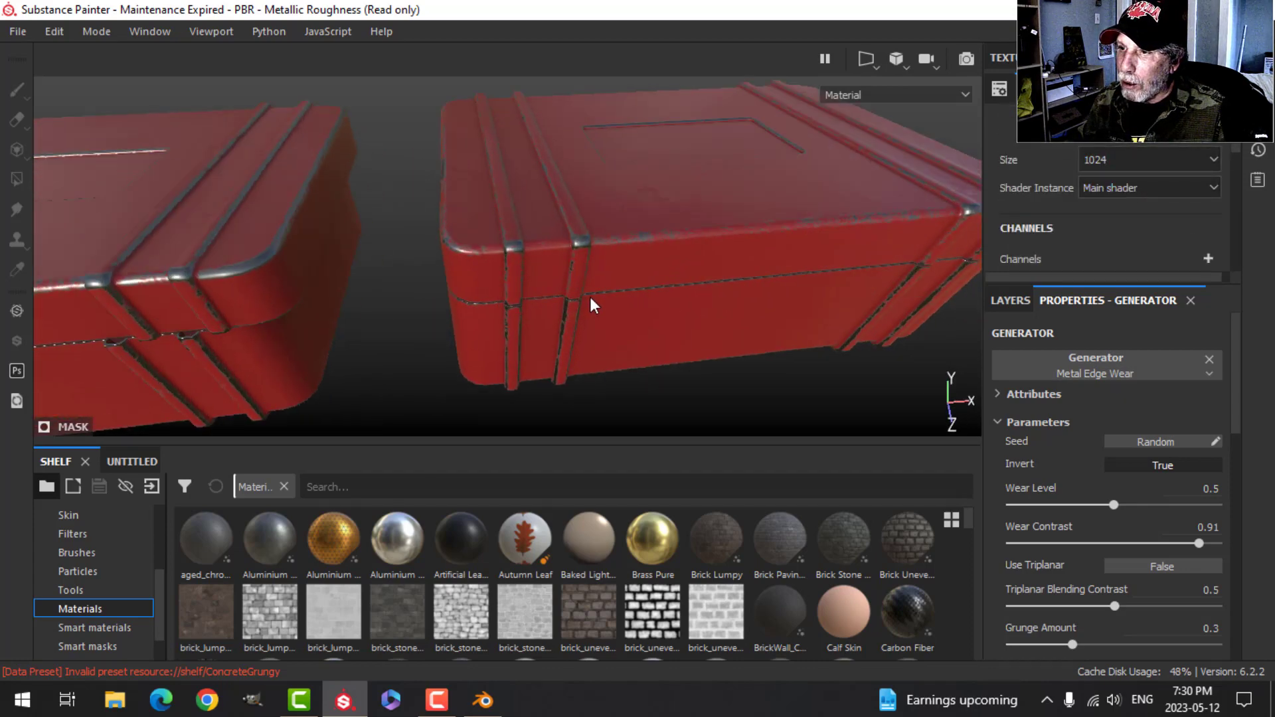
{"action": "left_click_drag", "start_coordinate": [654, 273], "coordinate": [969, 460], "text": "alt"}
{"action": "left_click_drag", "start_coordinate": [1114, 505], "coordinate": [1142, 505]}
Examine the edge wear on the sides, corners and ribs of both tool chests under different environment lighting angles.
{"action": "left_click_drag", "start_coordinate": [672, 301], "coordinate": [632, 276], "text": "alt"}
{"action": "left_click_drag", "start_coordinate": [233, 264], "coordinate": [664, 258], "text": "alt"}
{"action": "right_click_drag", "start_coordinate": [664, 257], "coordinate": [518, 281], "text": "shift"}
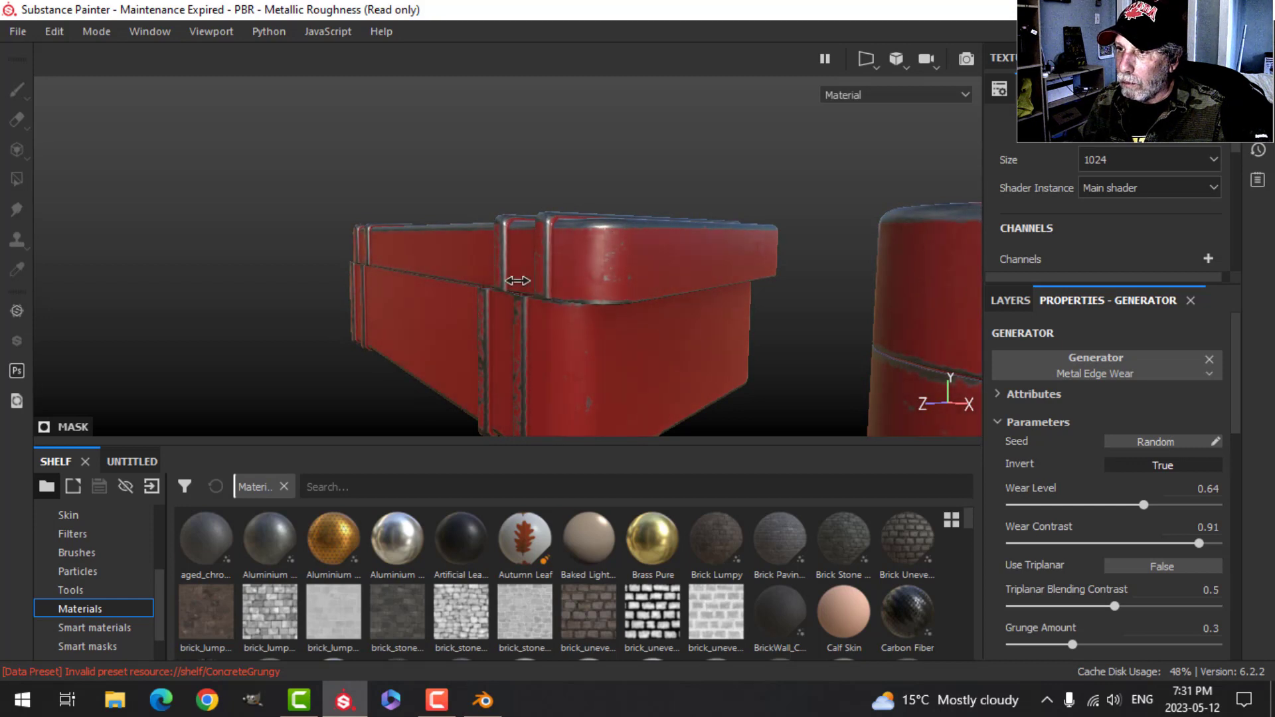
{"action": "mouse_move", "coordinate": [604, 265]}
{"action": "left_mouse_down", "text": "alt"}
{"action": "mouse_move", "coordinate": [657, 373]}
{"action": "mouse_move", "coordinate": [584, 307]}
{"action": "mouse_move", "coordinate": [549, 299]}
{"action": "mouse_move", "coordinate": [759, 303]}
{"action": "mouse_move", "coordinate": [564, 342]}
{"action": "mouse_move", "coordinate": [657, 261]}
{"action": "mouse_move", "coordinate": [616, 274]}
{"action": "left_mouse_up", "text": "alt"}
{"action": "right_click_drag", "start_coordinate": [616, 273], "coordinate": [601, 280], "text": "shift"}
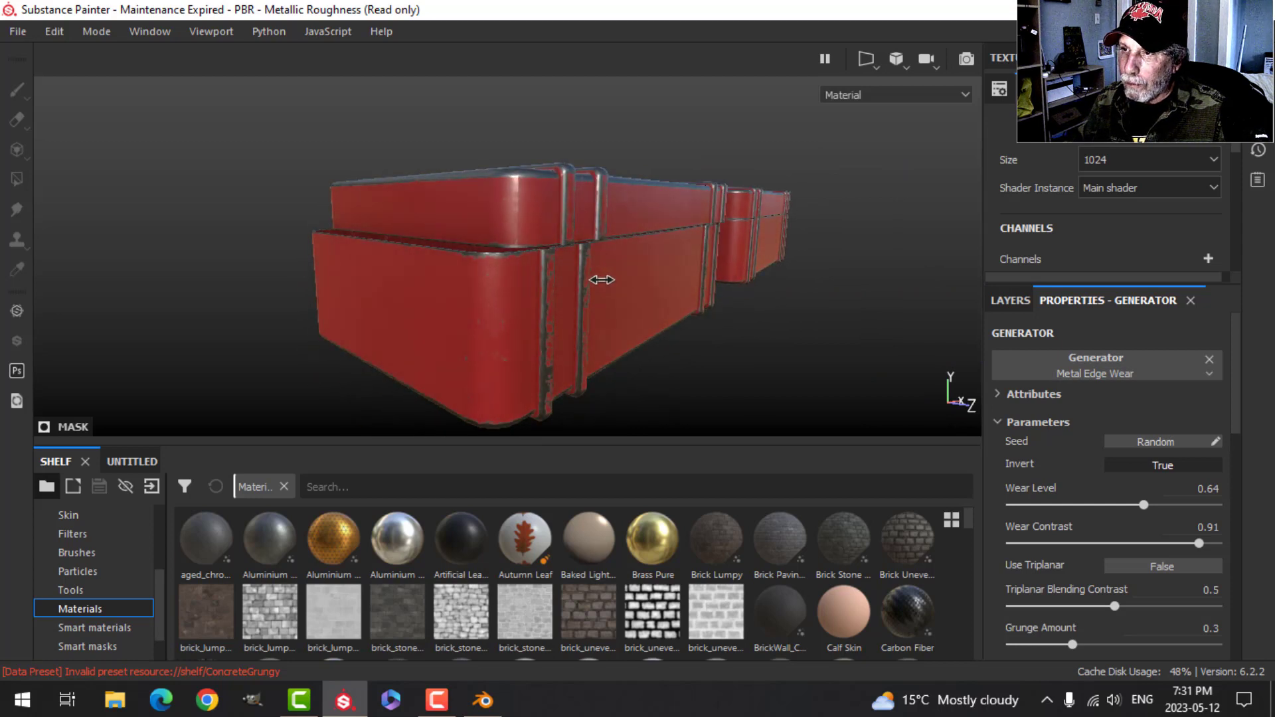
{"action": "left_click_drag", "start_coordinate": [594, 266], "coordinate": [726, 216], "text": "alt"}
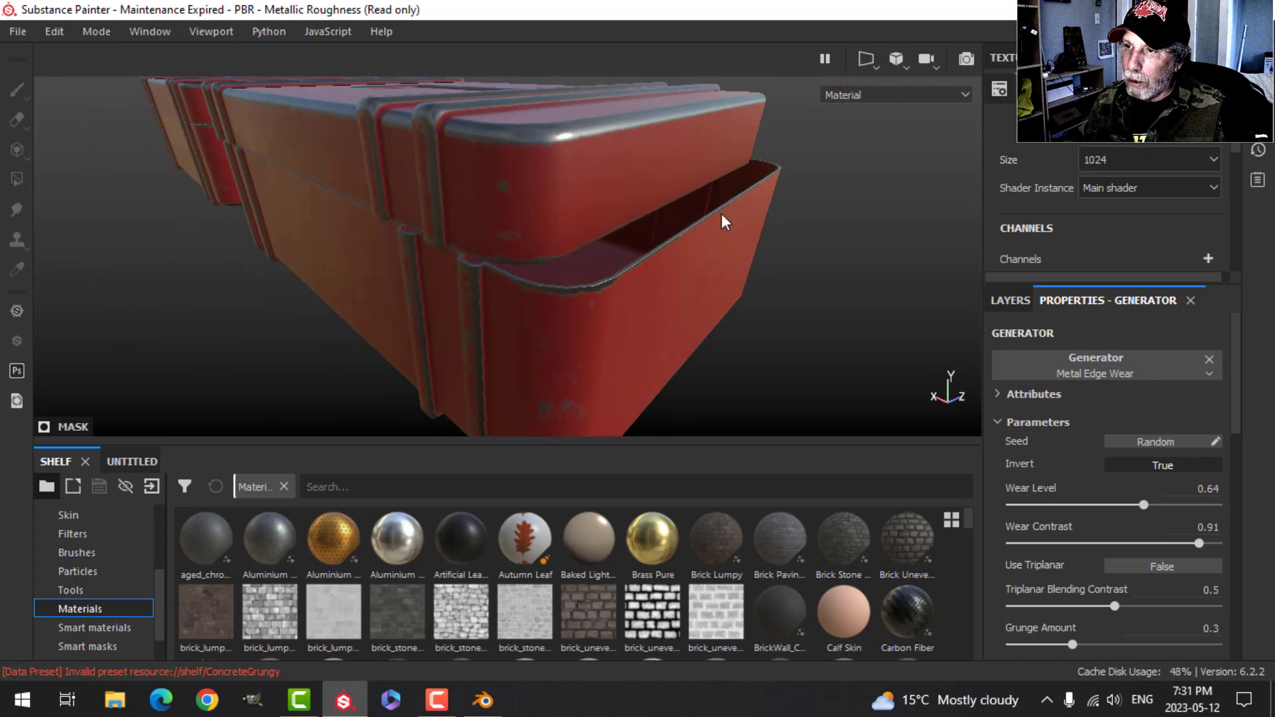
{"action": "right_click_drag", "start_coordinate": [726, 216], "coordinate": [689, 222], "text": "shift"}
{"action": "left_click_drag", "start_coordinate": [515, 132], "coordinate": [529, 264], "text": "alt"}
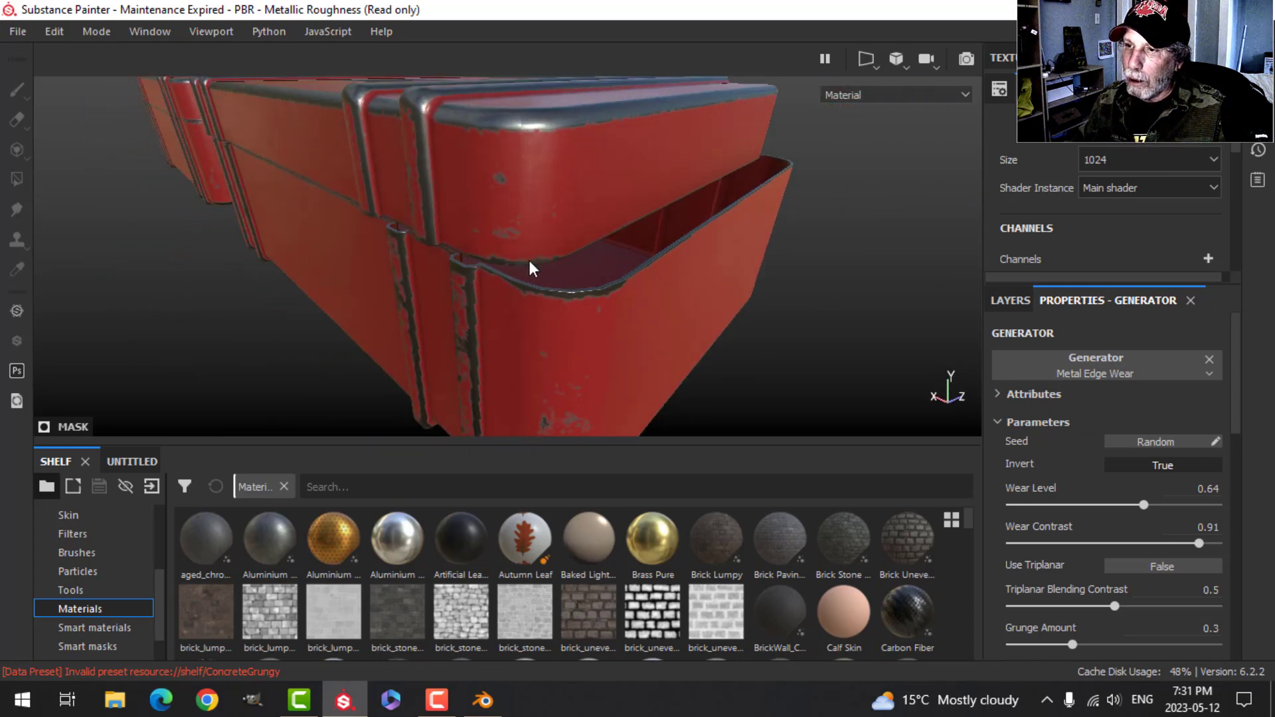
{"action": "scroll", "coordinate": [524, 268], "scroll_direction": "down", "scroll_amount": 3}
{"action": "right_click_drag", "start_coordinate": [521, 273], "coordinate": [484, 286], "text": "alt"}
{"action": "left_click_drag", "start_coordinate": [483, 286], "coordinate": [656, 229], "text": "alt"}
{"action": "right_click_drag", "start_coordinate": [656, 229], "coordinate": [609, 240], "text": "shift"}
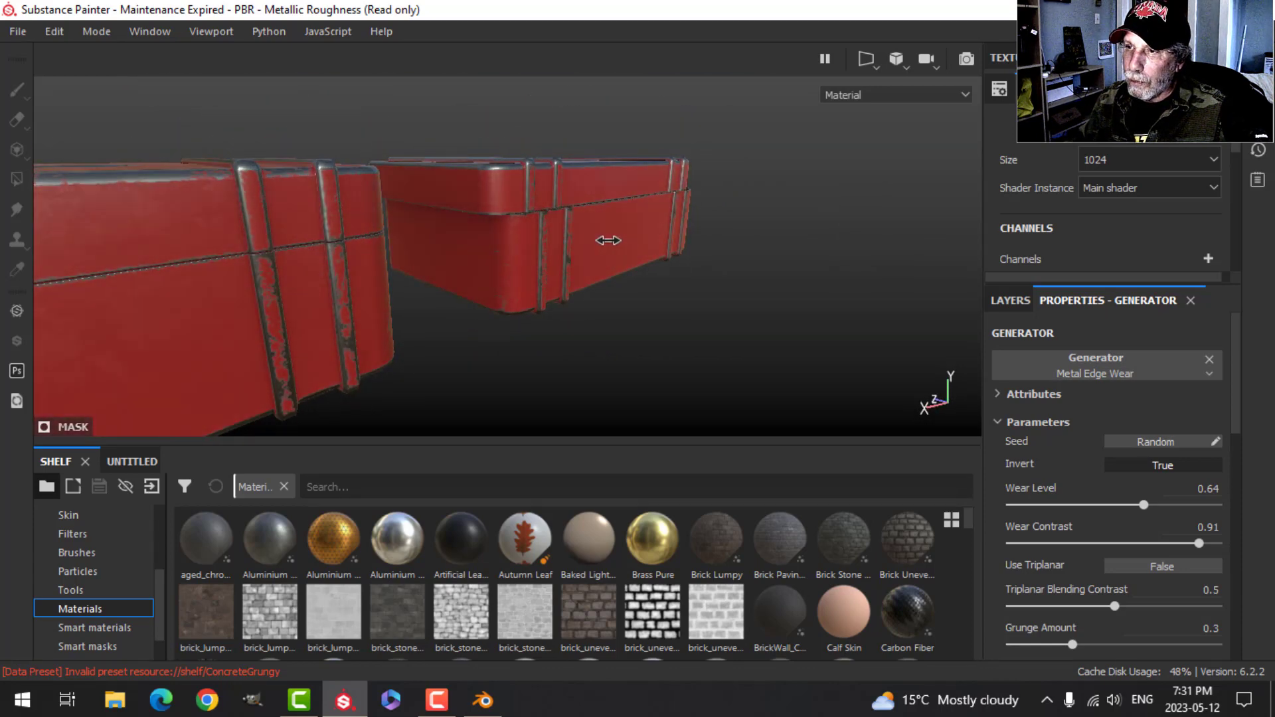
{"action": "left_click_drag", "start_coordinate": [602, 250], "coordinate": [319, 222], "text": "alt"}
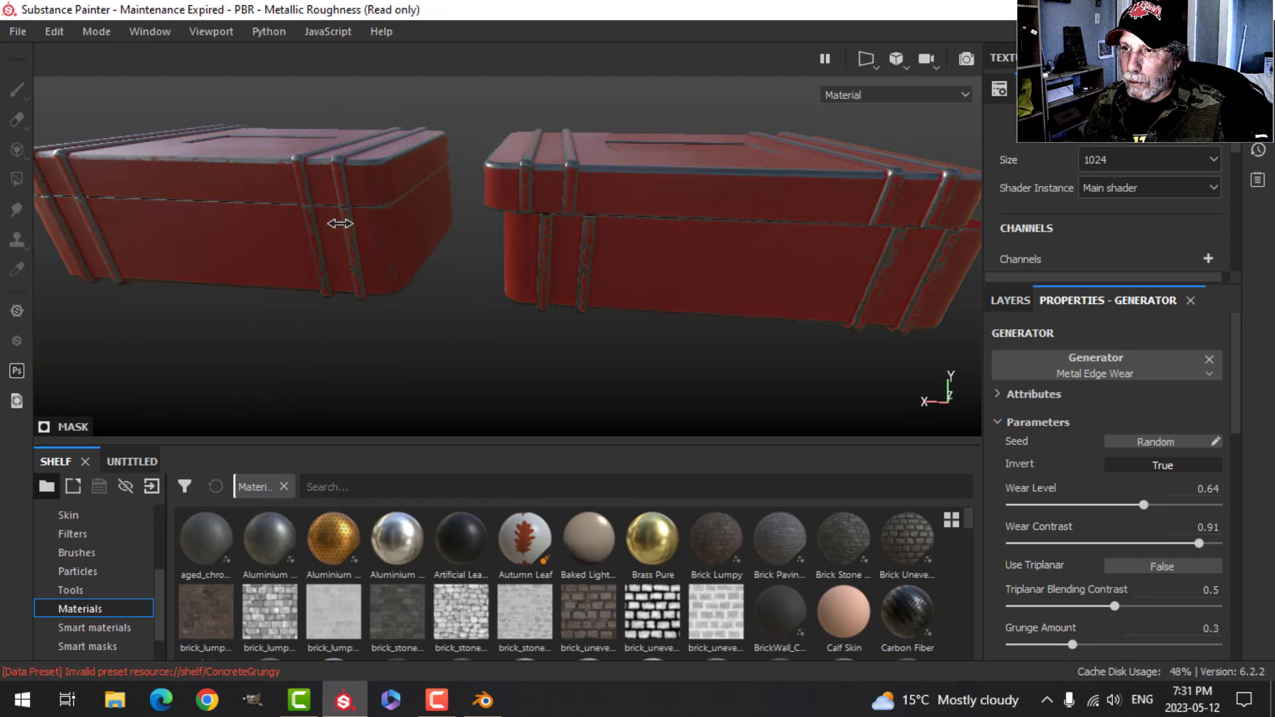
{"action": "right_click_drag", "start_coordinate": [319, 223], "coordinate": [249, 214], "text": "shift"}
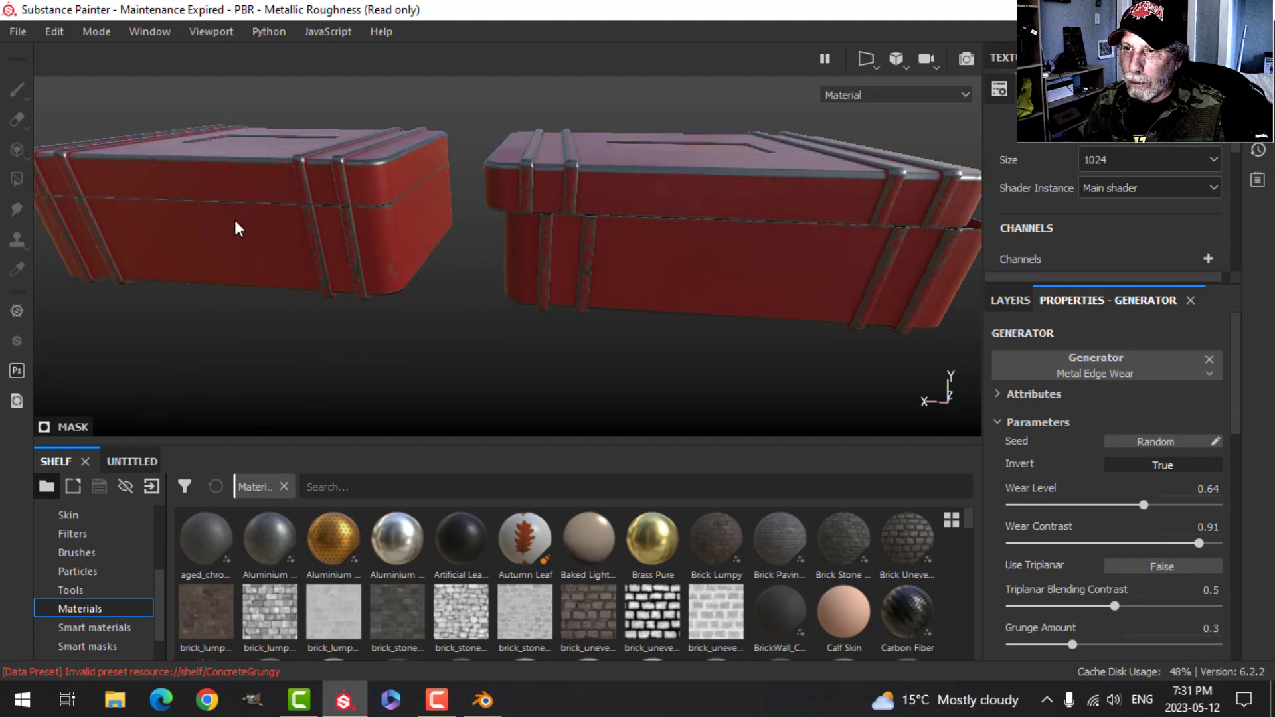
{"action": "left_click_drag", "start_coordinate": [239, 230], "coordinate": [390, 184], "text": "alt"}
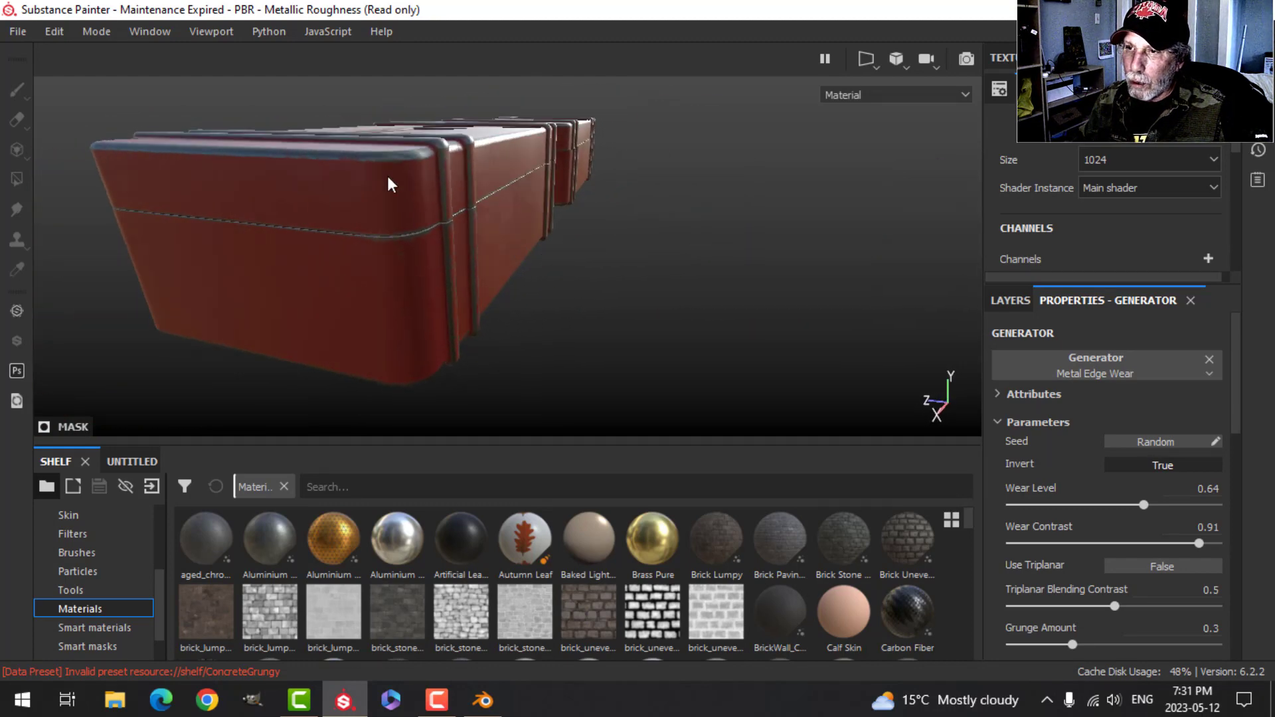
{"action": "right_click_drag", "start_coordinate": [437, 226], "coordinate": [393, 239], "text": "shift"}
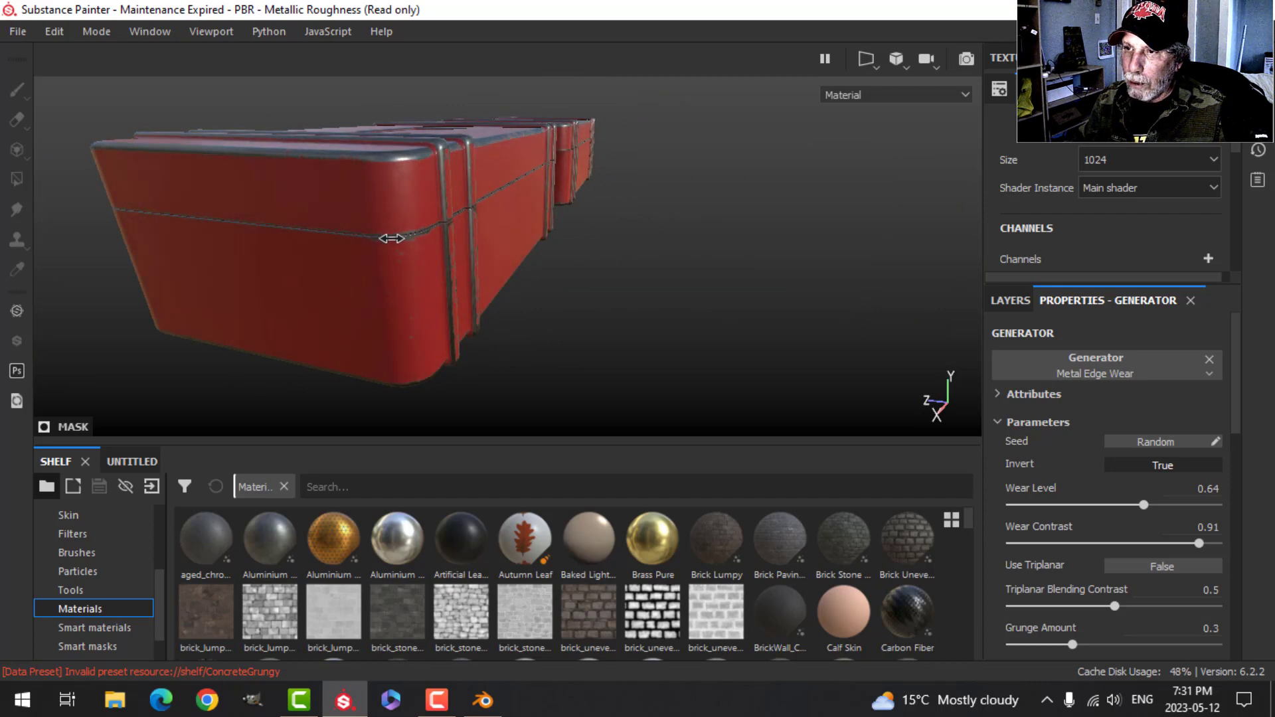
{"action": "left_click_drag", "start_coordinate": [496, 216], "coordinate": [606, 205], "text": "alt"}
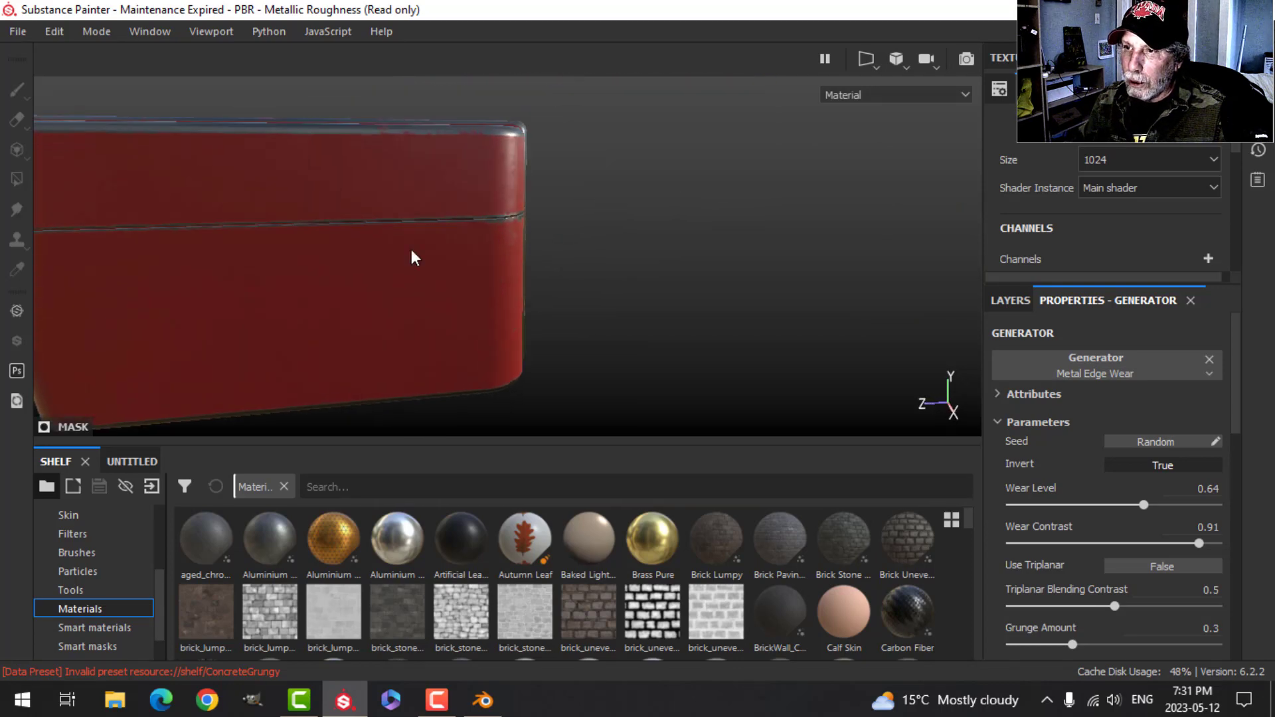
{"action": "scroll", "coordinate": [410, 259], "scroll_direction": "down", "scroll_amount": 3}
{"action": "left_click_drag", "start_coordinate": [410, 264], "coordinate": [703, 222], "text": "alt"}
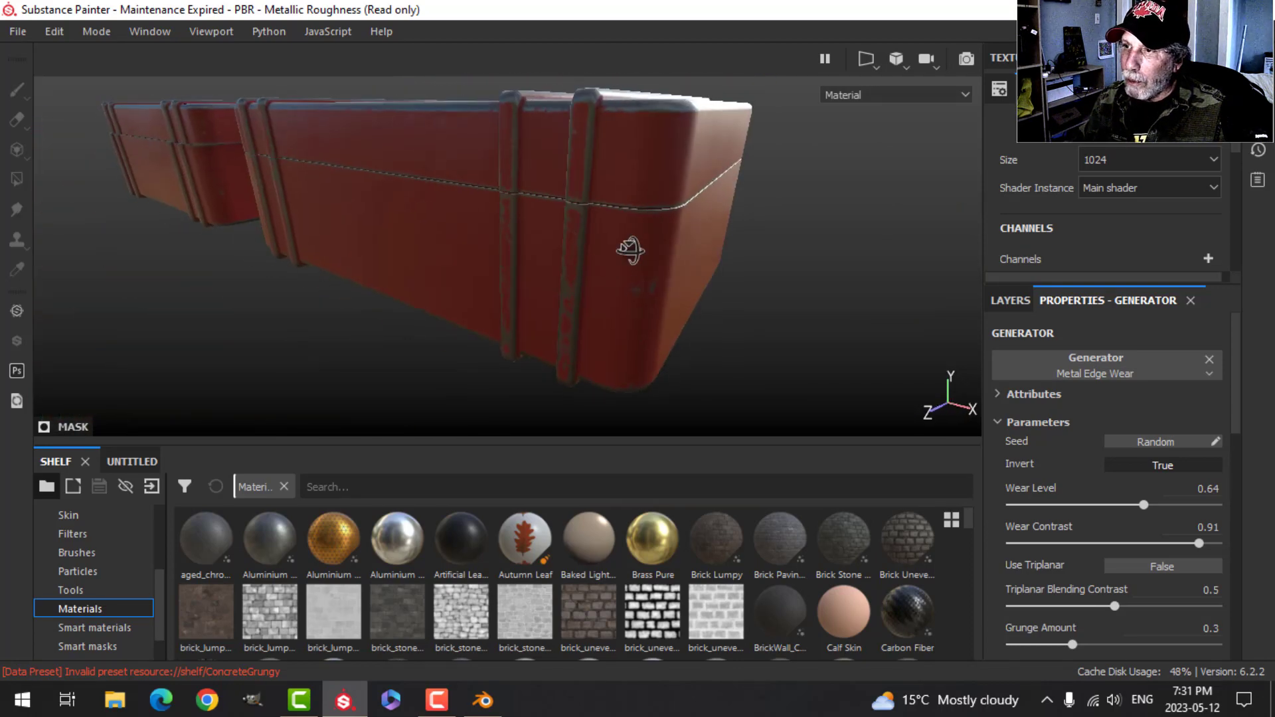
{"action": "right_click_drag", "start_coordinate": [630, 250], "coordinate": [698, 213], "text": "shift"}
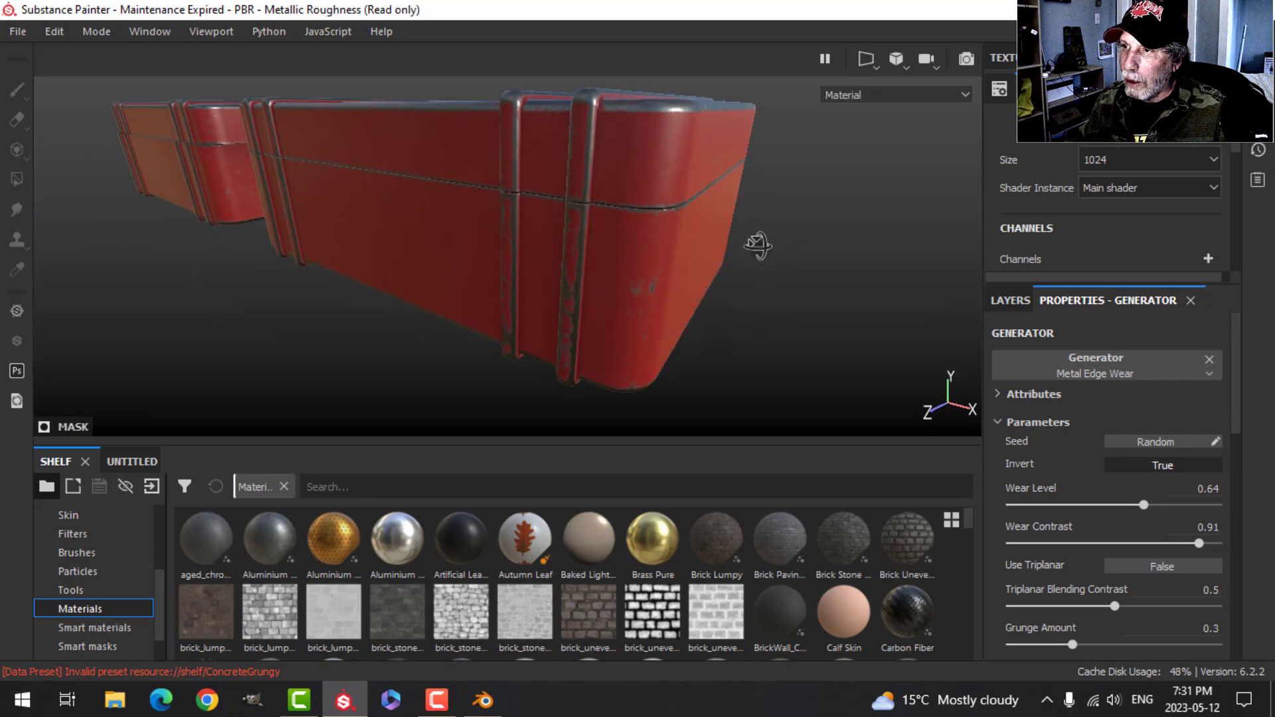
{"action": "left_click_drag", "start_coordinate": [757, 245], "coordinate": [844, 234], "text": "alt"}
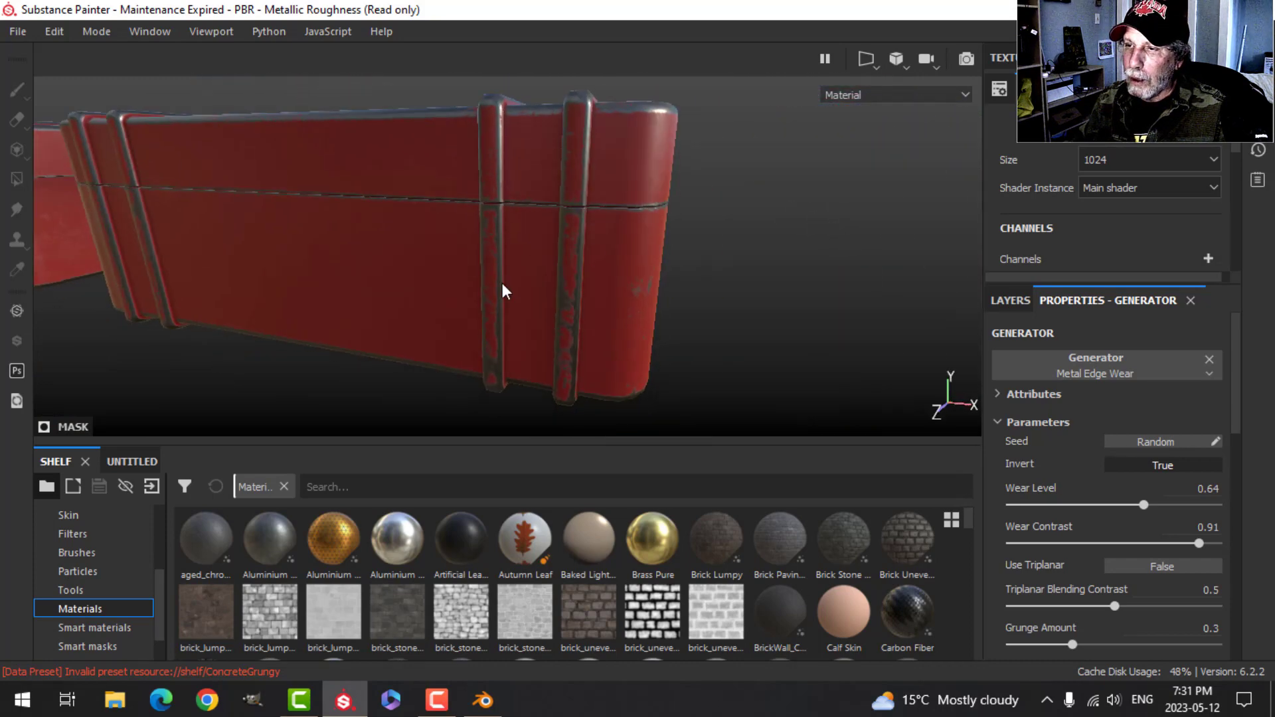
{"action": "left_click_drag", "start_coordinate": [503, 291], "coordinate": [653, 247], "text": "alt"}
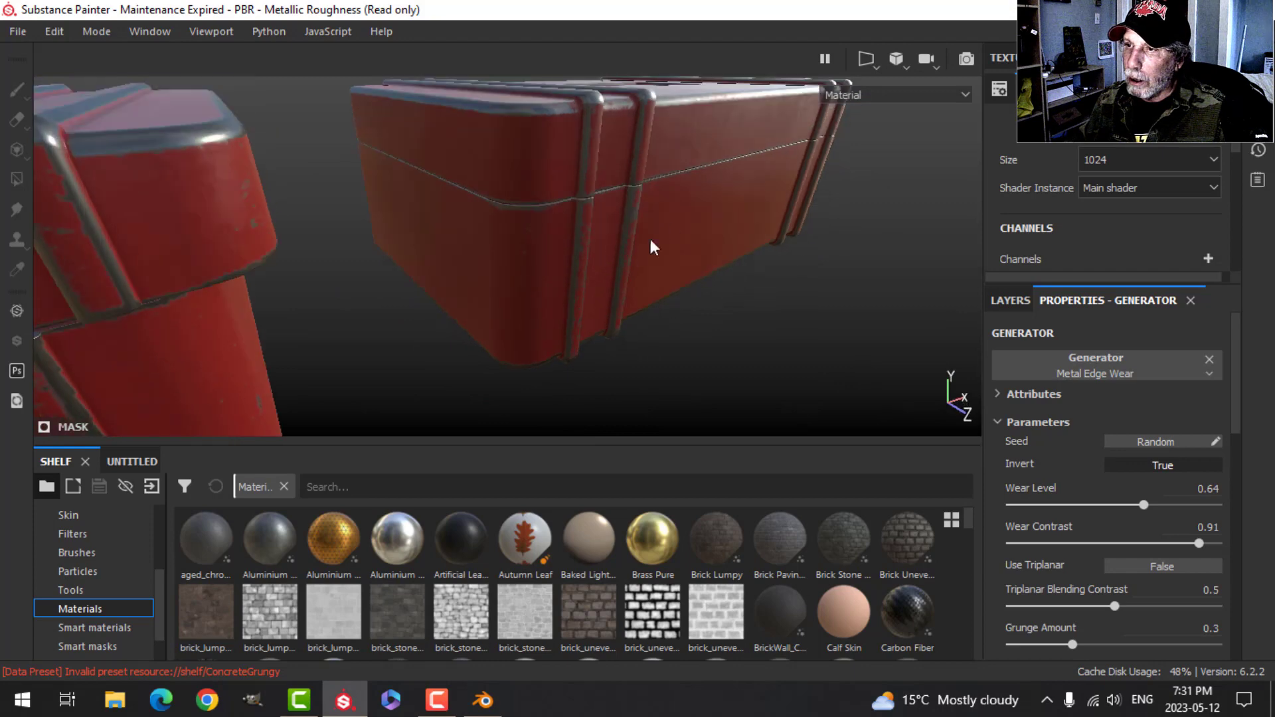
{"action": "right_click_drag", "start_coordinate": [653, 247], "coordinate": [540, 245], "text": "shift"}
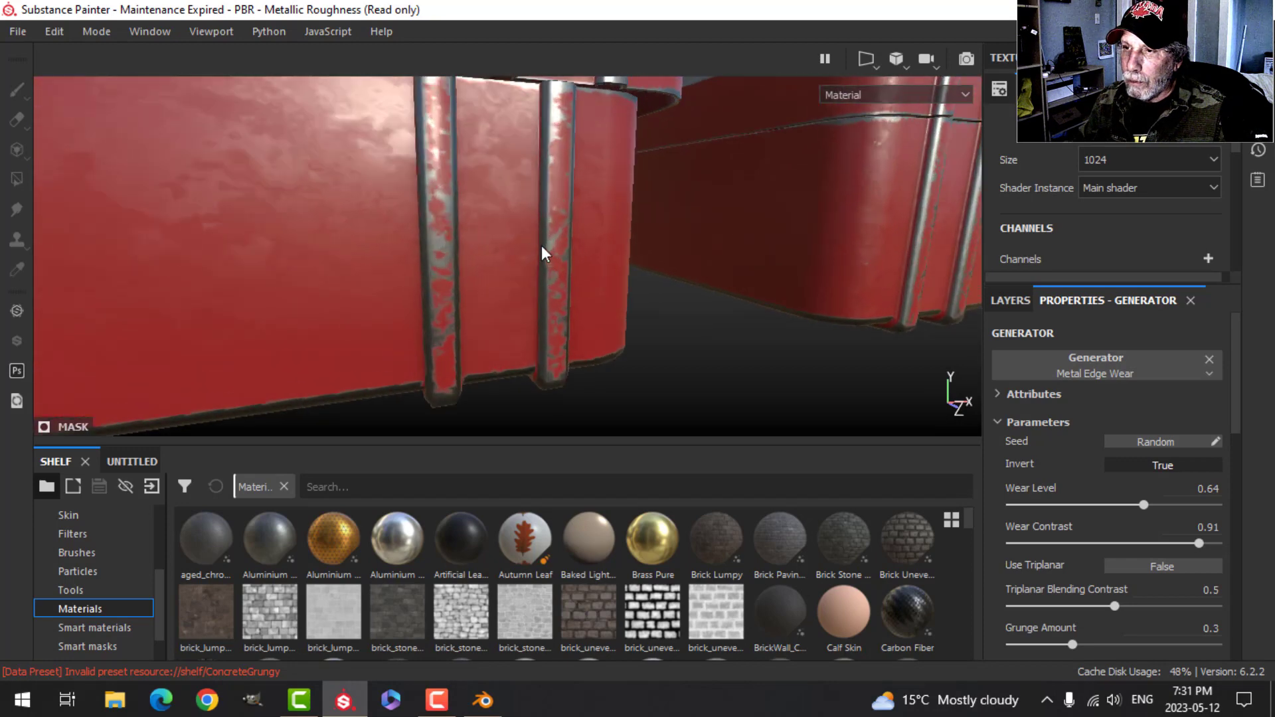
{"action": "mouse_move", "coordinate": [541, 245]}
{"action": "left_mouse_down", "text": "alt"}
{"action": "mouse_move", "coordinate": [490, 268]}
{"action": "mouse_move", "coordinate": [430, 219]}
{"action": "mouse_move", "coordinate": [456, 252]}
{"action": "mouse_move", "coordinate": [551, 266]}
{"action": "left_mouse_up", "text": "alt"}
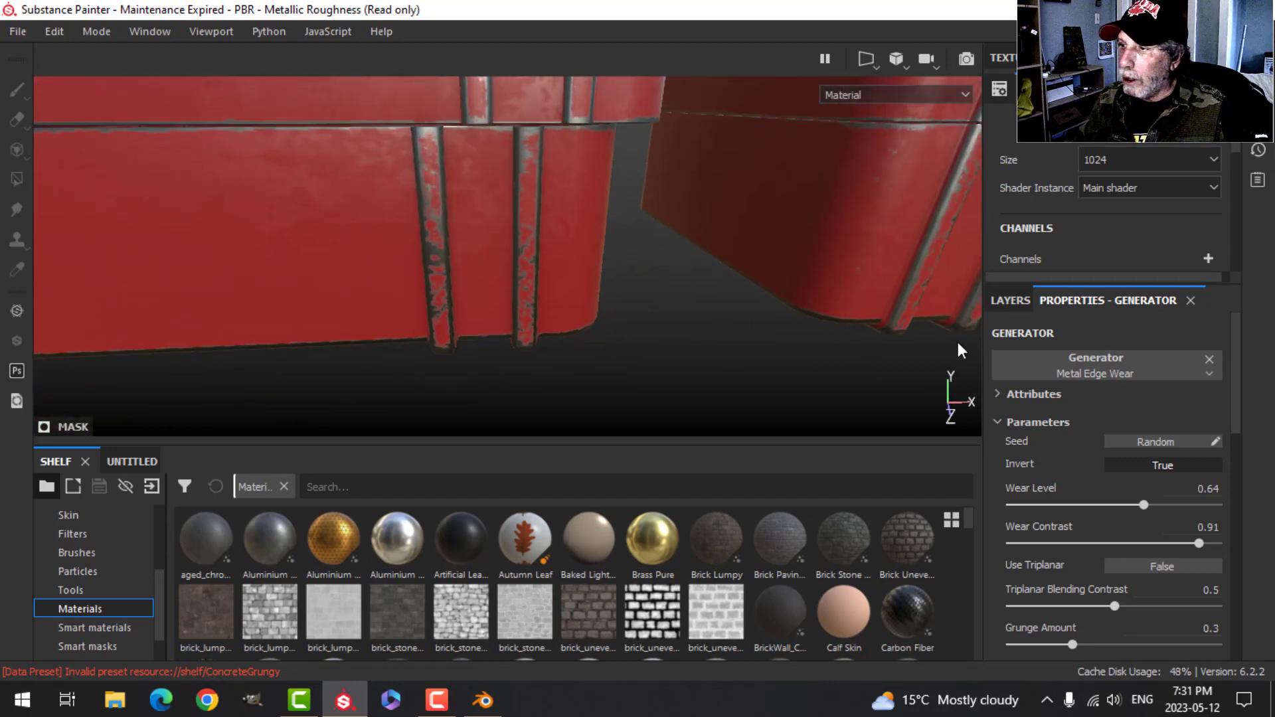
Set the Metal Edge Wear generator's Wear Level to 0.47, Grunge Amount to 0.35 and Grunge Scale to 3.
{"action": "left_click_drag", "start_coordinate": [1142, 502], "coordinate": [1107, 505]}
{"action": "left_click_drag", "start_coordinate": [465, 290], "coordinate": [650, 263], "text": "alt"}
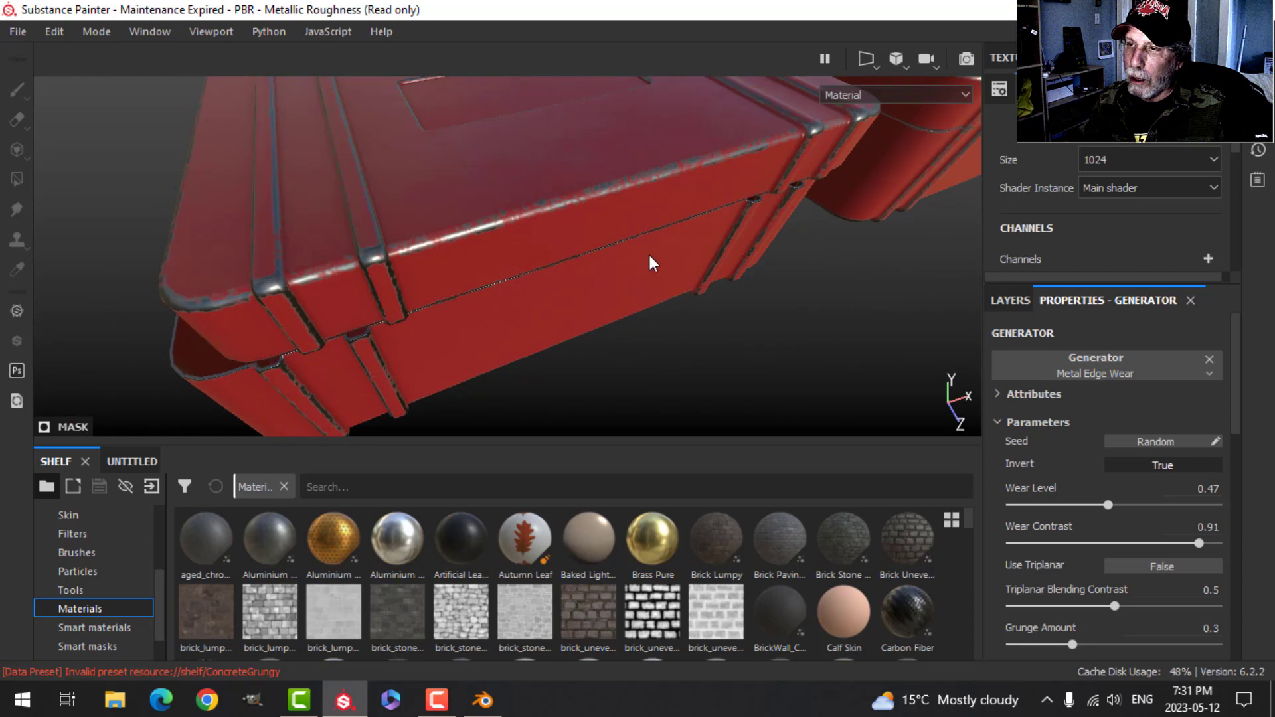
{"action": "scroll", "coordinate": [1153, 617], "scroll_direction": "down", "scroll_amount": 2}
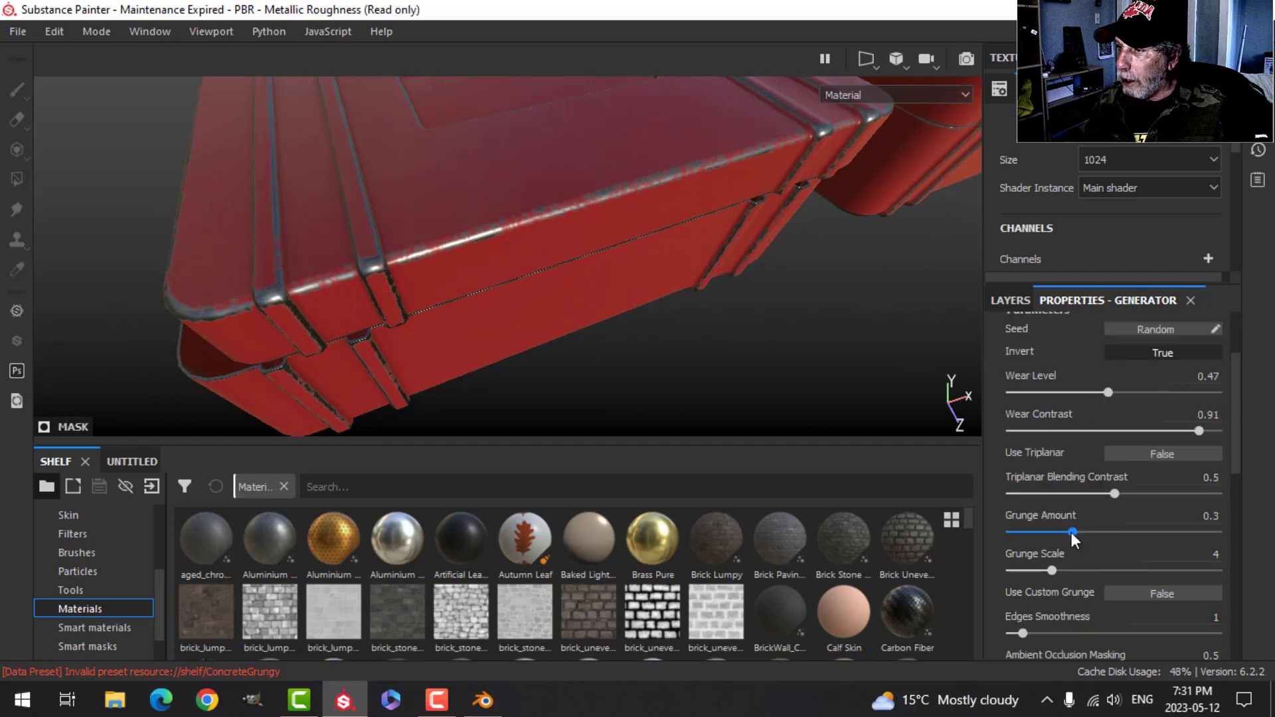
{"action": "left_click_drag", "start_coordinate": [1072, 532], "coordinate": [1033, 571]}
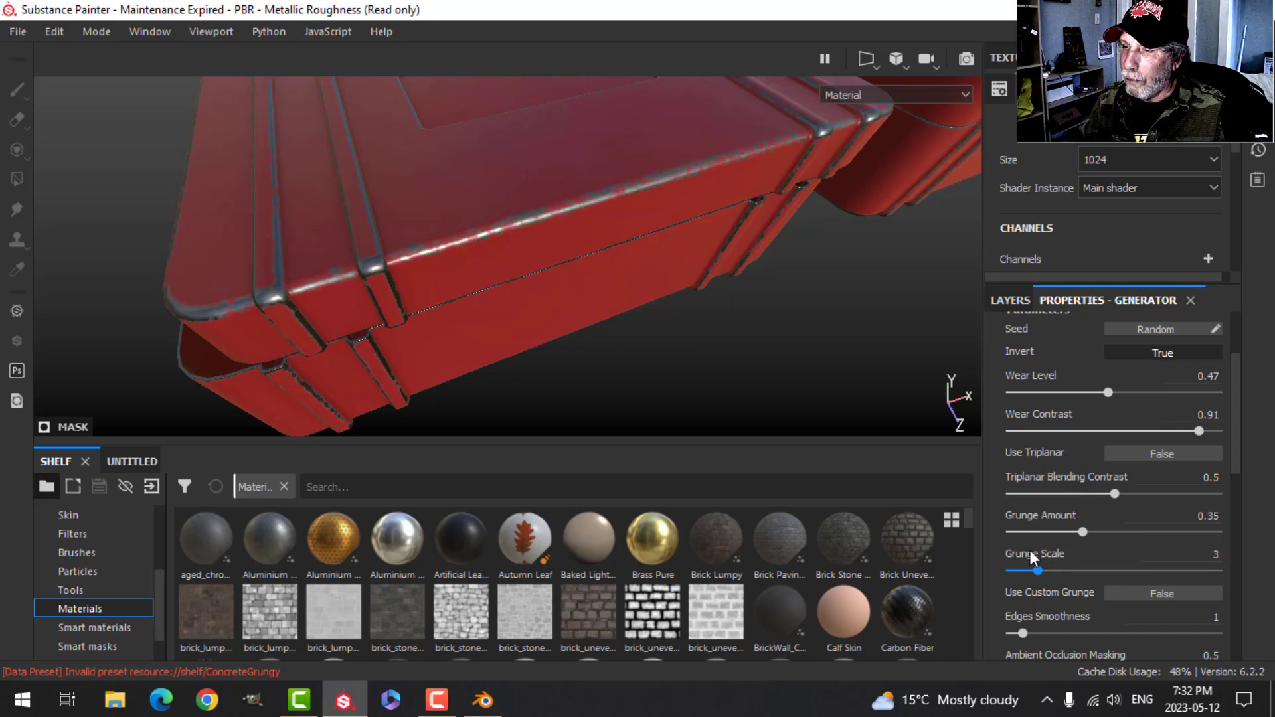
Set the Height of the Paint fill layer to 0.03 to give the paint thickness over the metal.
{"action": "left_click_drag", "start_coordinate": [916, 425], "coordinate": [677, 328], "text": "alt"}
{"action": "left_click", "coordinate": [1011, 301]}
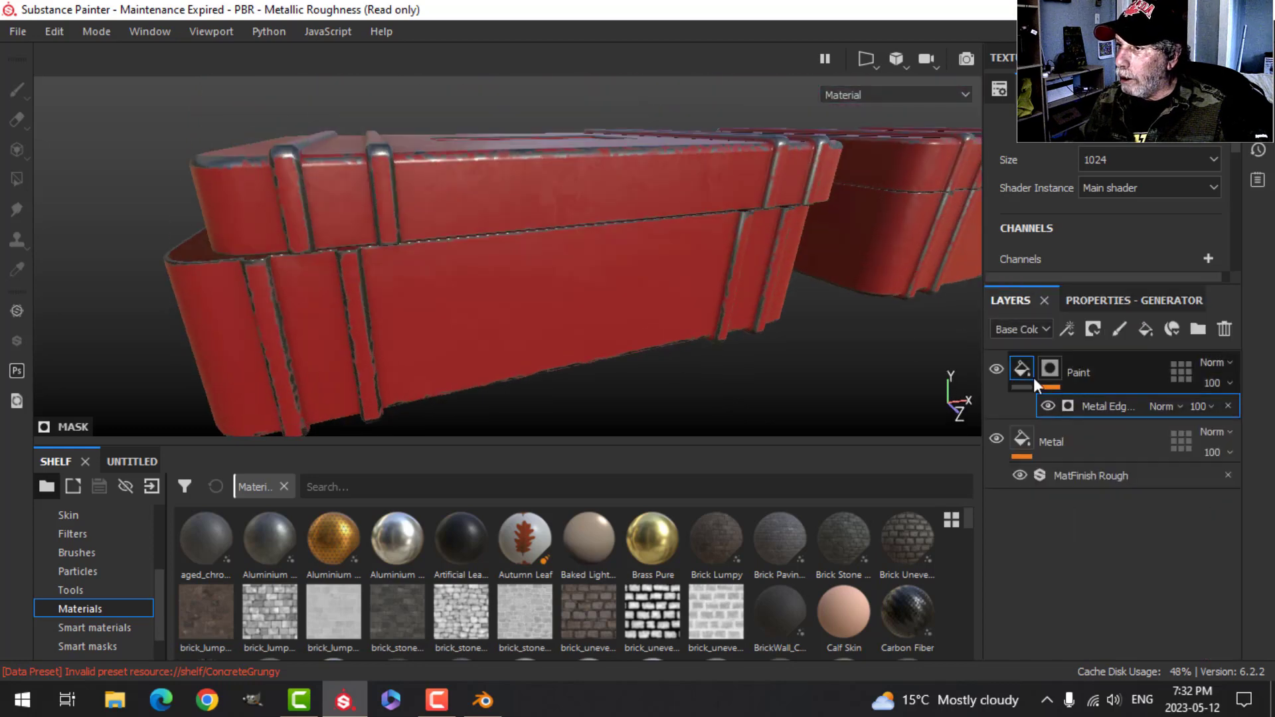
{"action": "left_click", "coordinate": [1066, 369]}
{"action": "left_click", "coordinate": [1116, 300]}
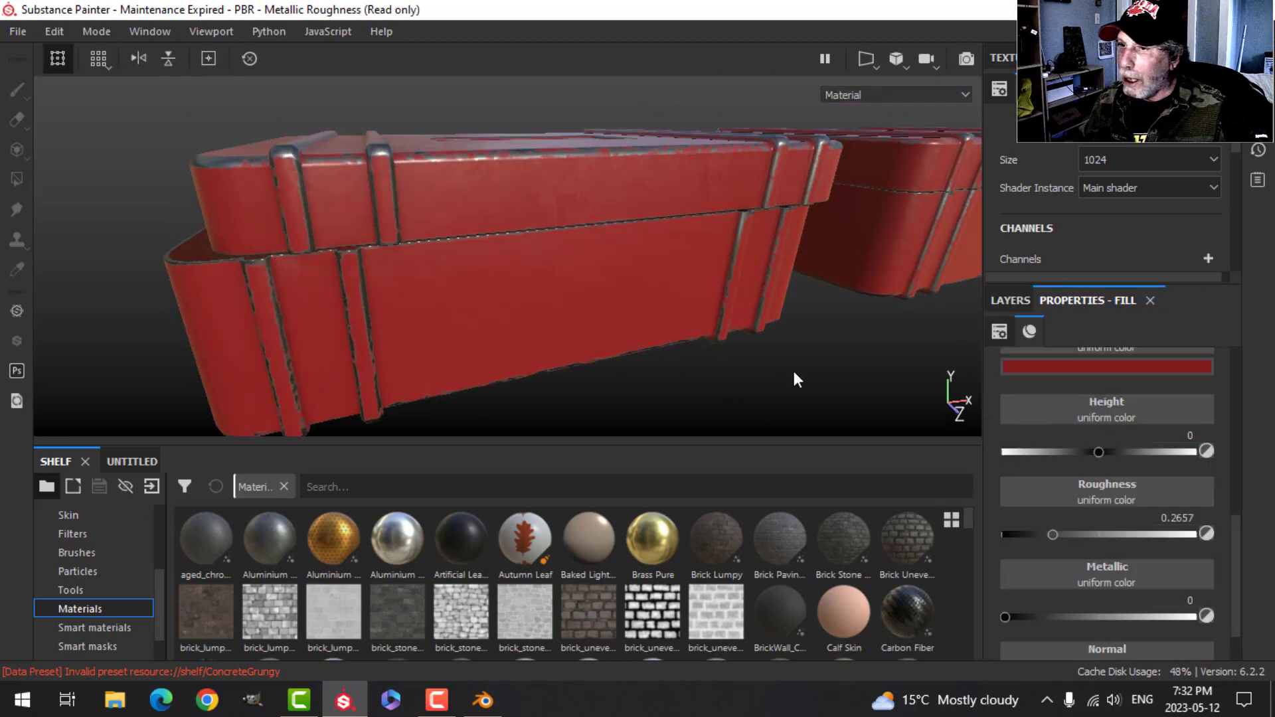
{"action": "scroll", "coordinate": [1130, 512], "scroll_direction": "down", "scroll_amount": 1}
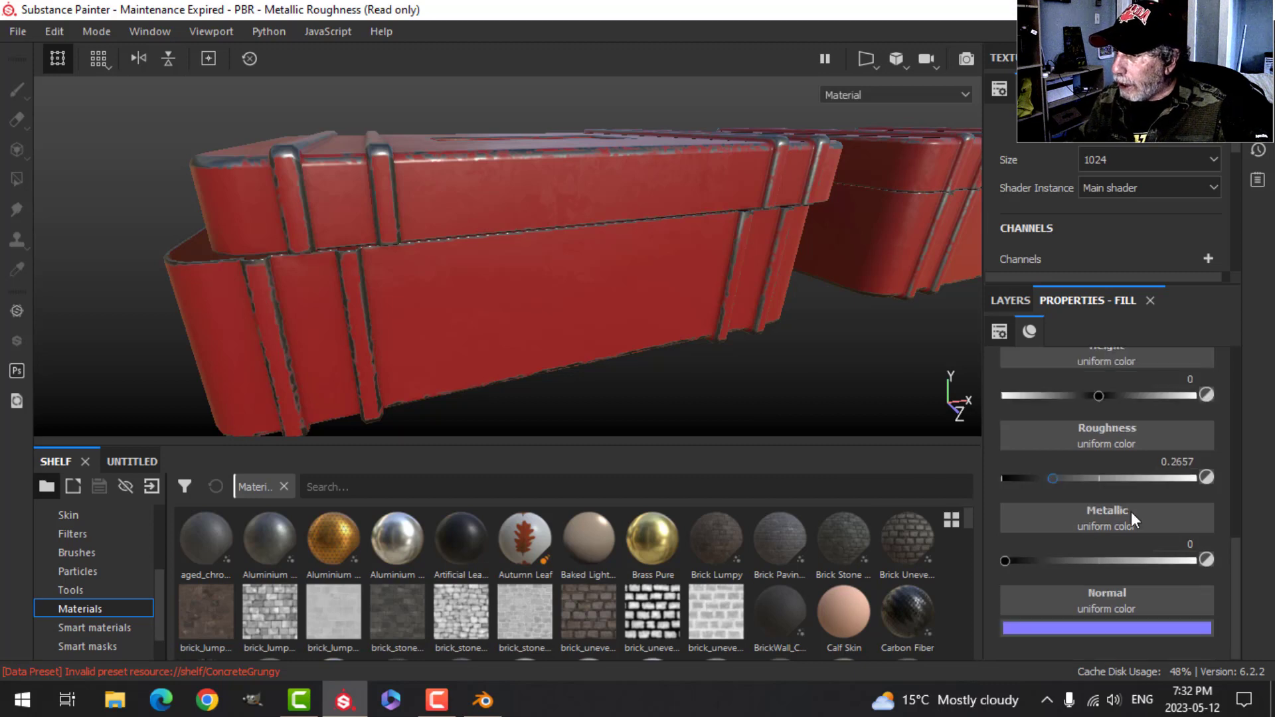
{"action": "scroll", "coordinate": [1114, 489], "scroll_direction": "up", "scroll_amount": 2}
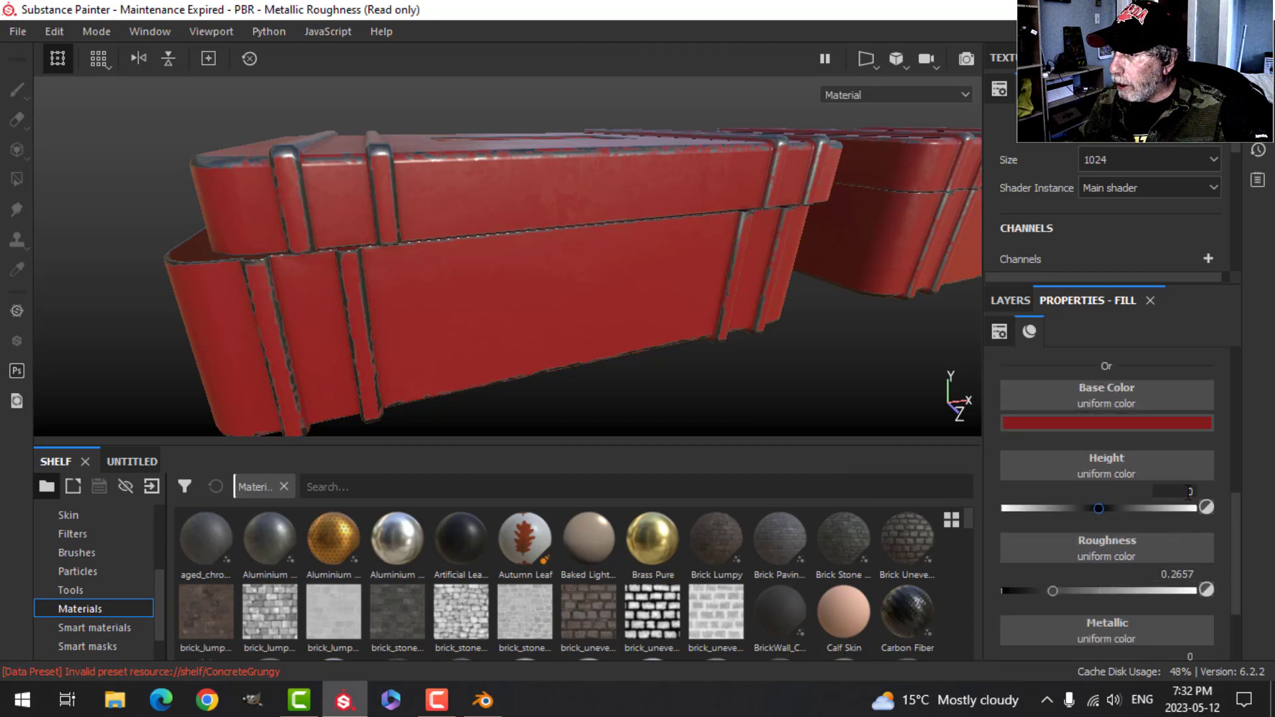
{"action": "type", "text": "0."}
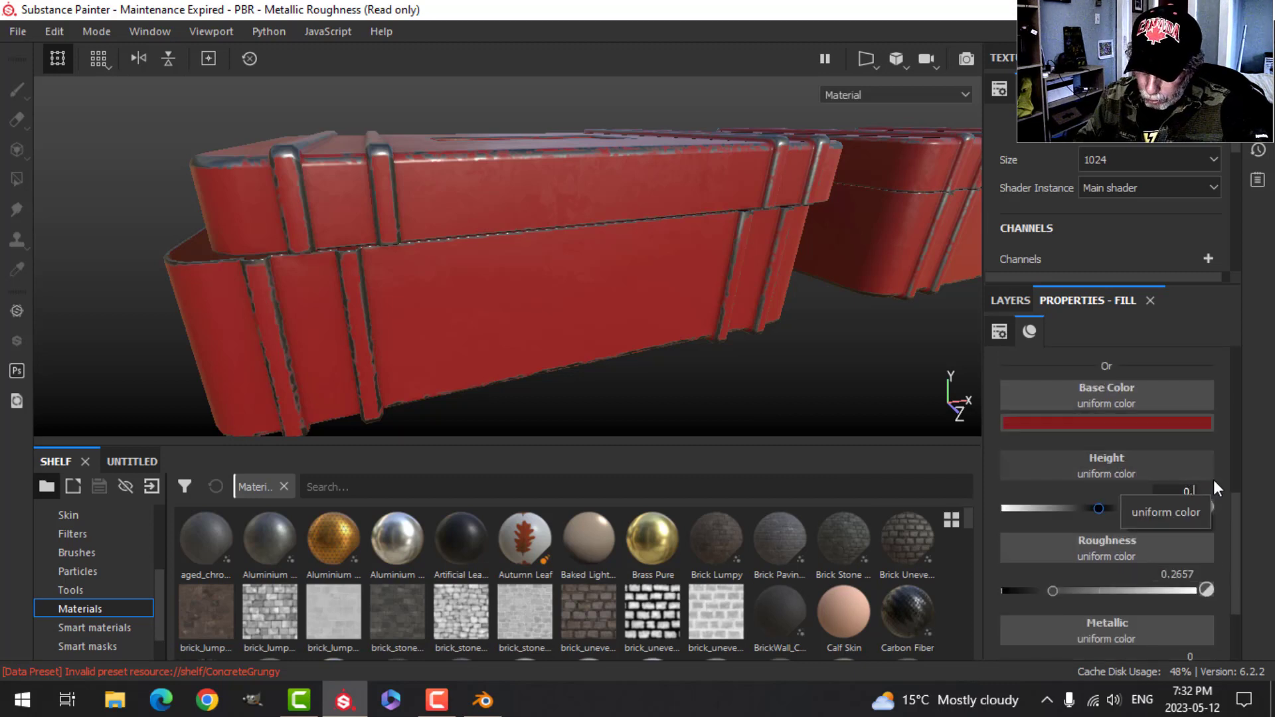
{"action": "type", "text": "03"}
{"action": "key", "text": "Return"}
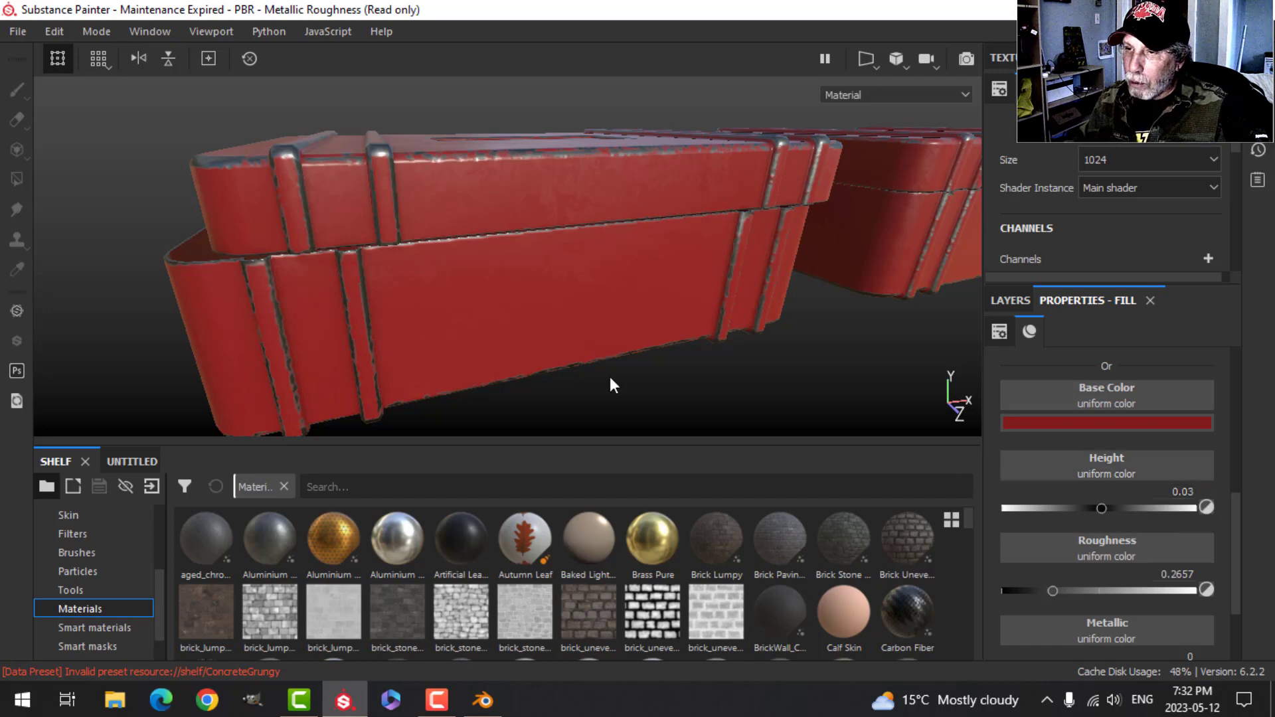
Set the Wear Level of the Metal Edge Wear generator in the Paint layer's mask to 0.6.
{"action": "scroll", "coordinate": [480, 262], "scroll_direction": "up", "scroll_amount": 4}
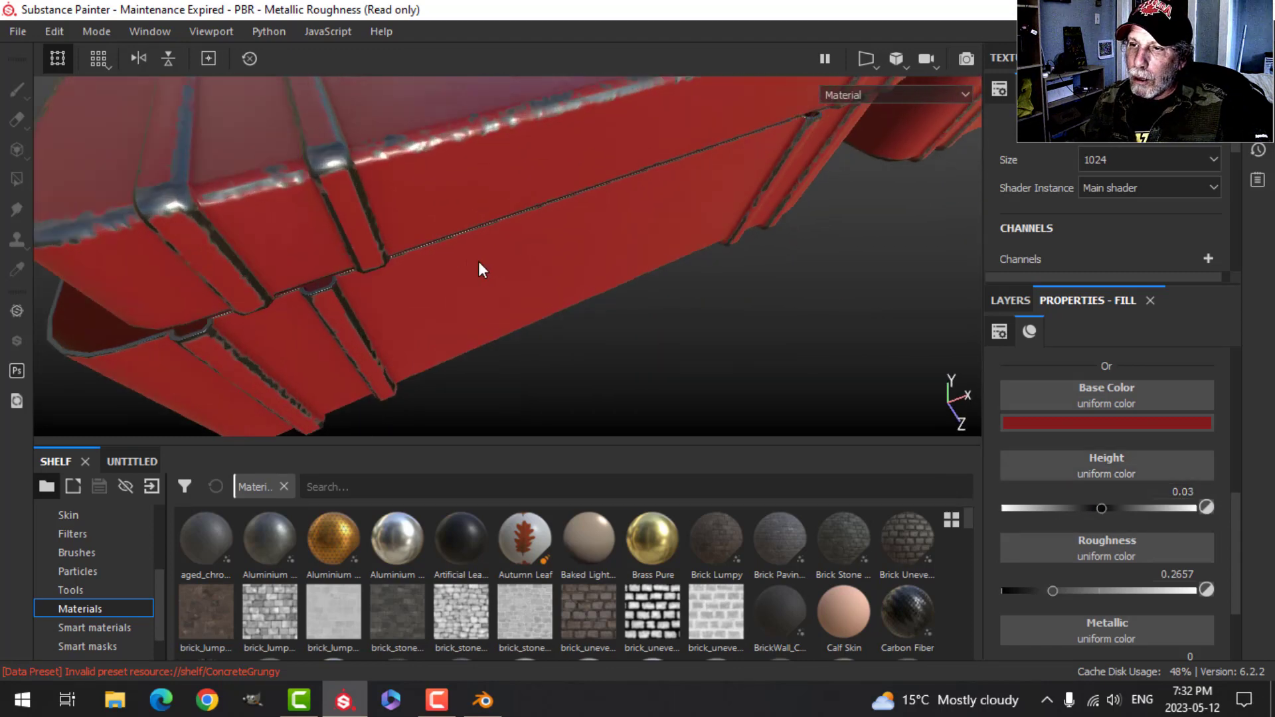
{"action": "left_click_drag", "start_coordinate": [478, 261], "coordinate": [362, 211], "text": "alt"}
{"action": "left_click_drag", "start_coordinate": [434, 277], "coordinate": [472, 309], "text": "alt"}
{"action": "middle_click_drag", "start_coordinate": [577, 298], "coordinate": [495, 312], "text": "alt"}
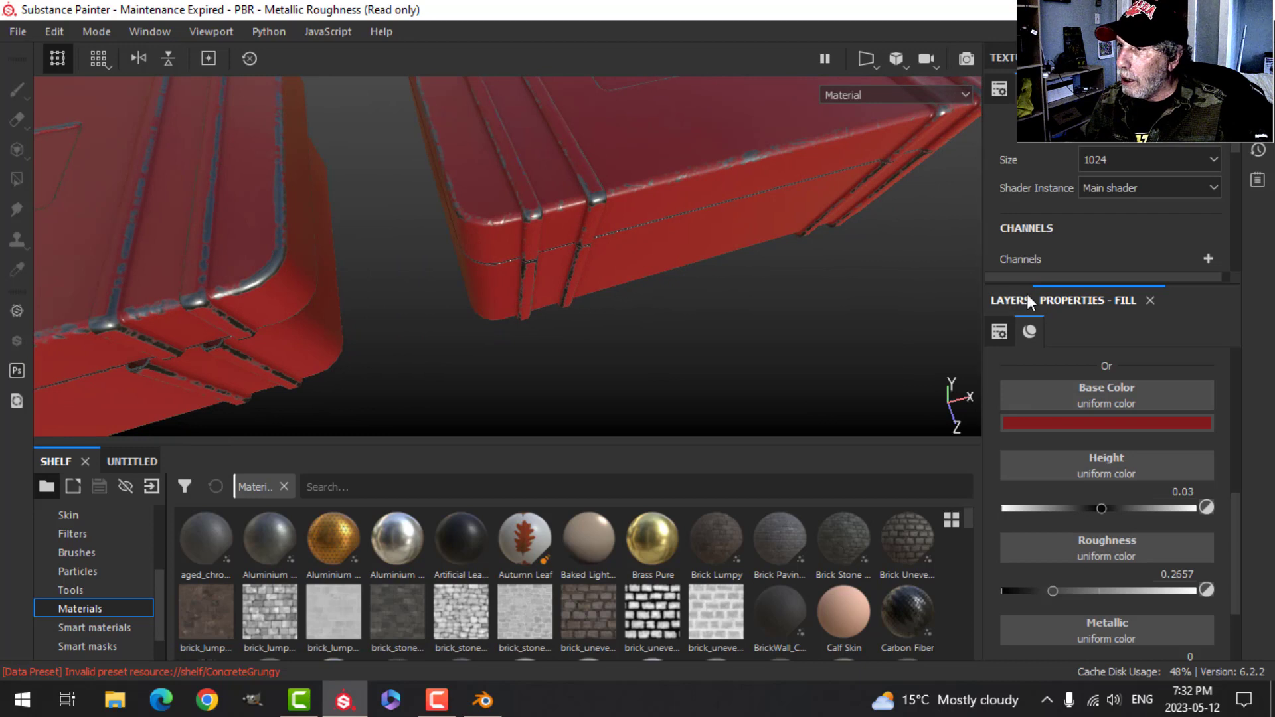
{"action": "left_click", "coordinate": [1011, 301]}
{"action": "left_click", "coordinate": [1048, 371]}
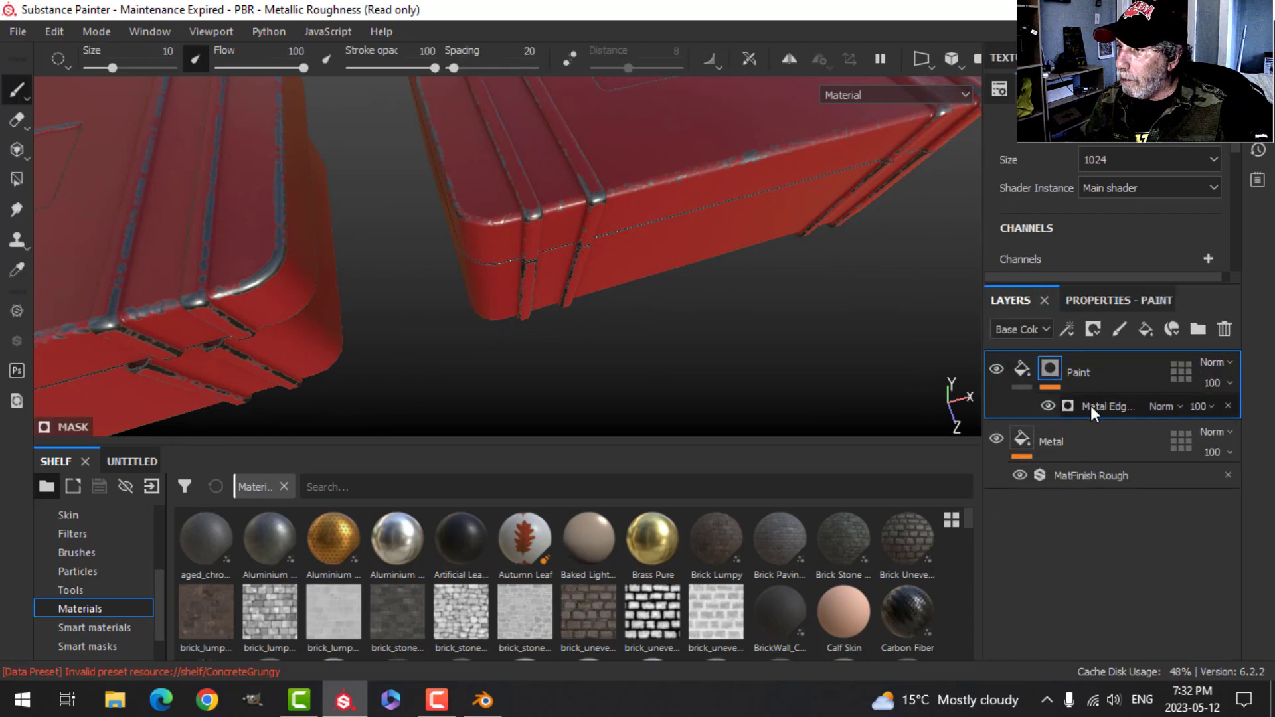
{"action": "left_click", "coordinate": [1091, 405]}
{"action": "left_click", "coordinate": [1102, 301]}
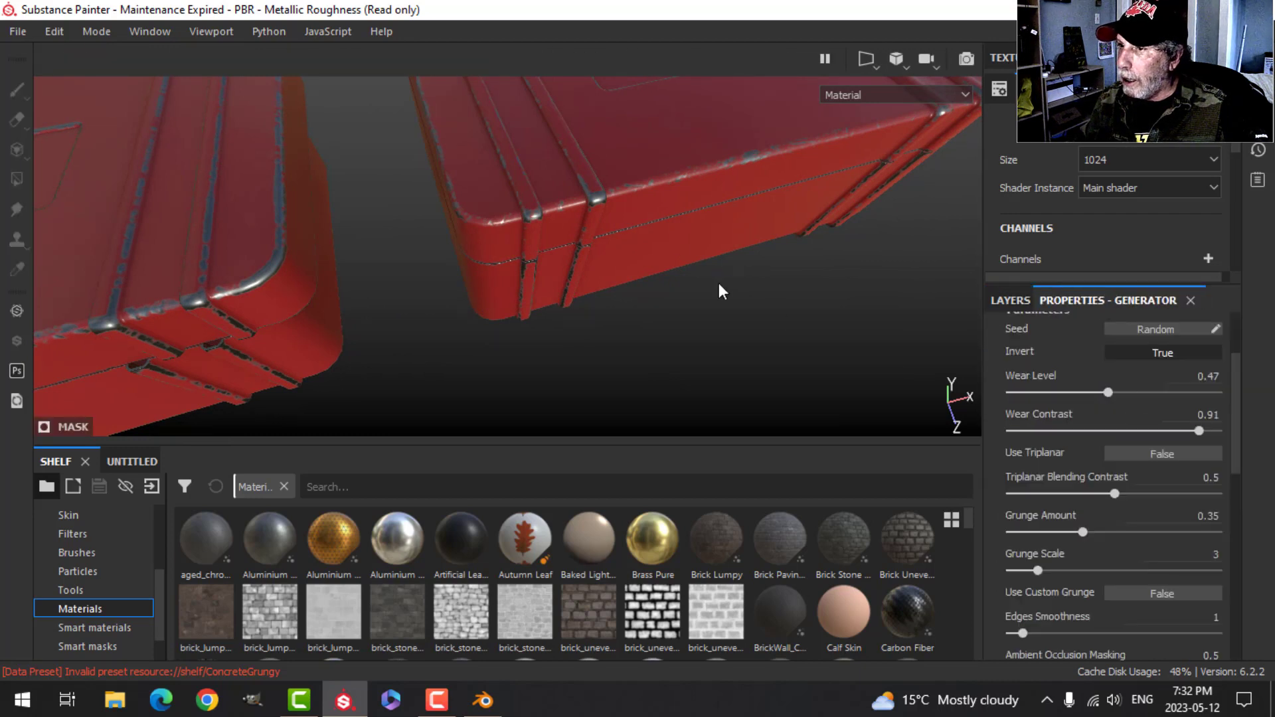
{"action": "middle_click_drag", "start_coordinate": [726, 261], "coordinate": [651, 261], "text": "alt"}
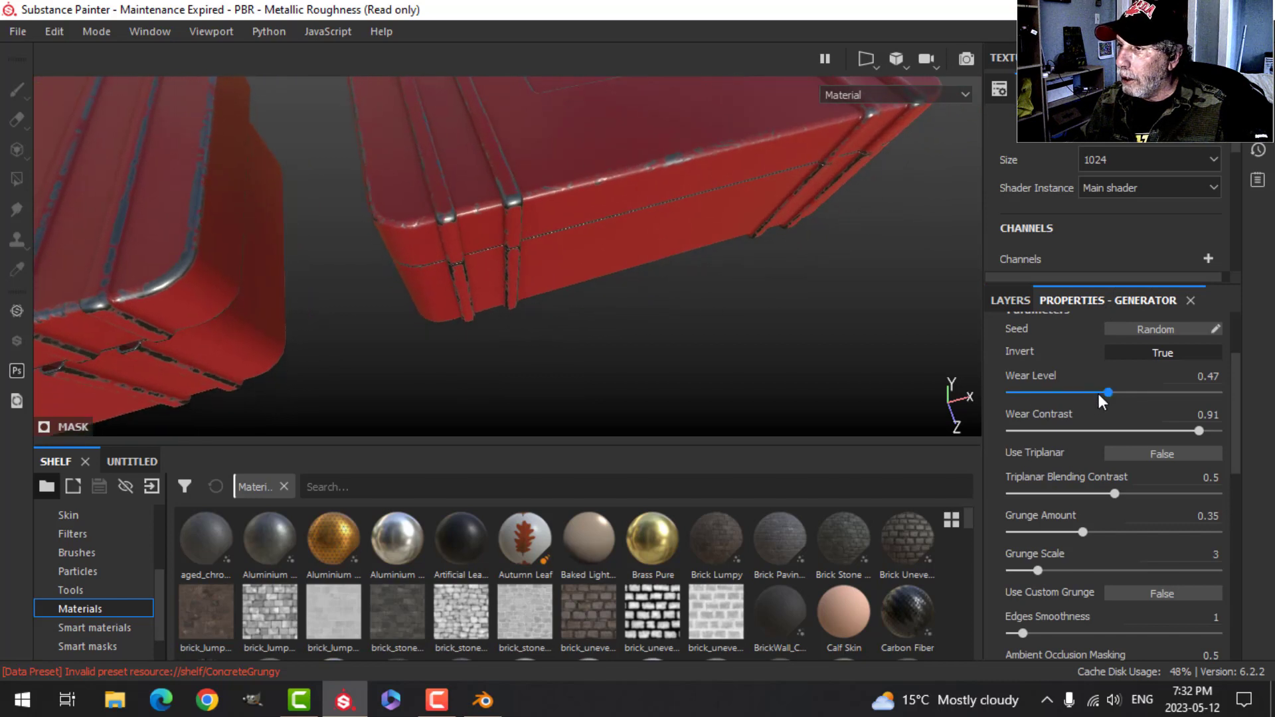
{"action": "left_click_drag", "start_coordinate": [1108, 392], "coordinate": [1134, 392]}
Examine the edge wear and paint thickness on the lids, ribs and corners of both chests under different environment lighting angles.
{"action": "middle_click_drag", "start_coordinate": [902, 315], "coordinate": [609, 297], "text": "alt"}
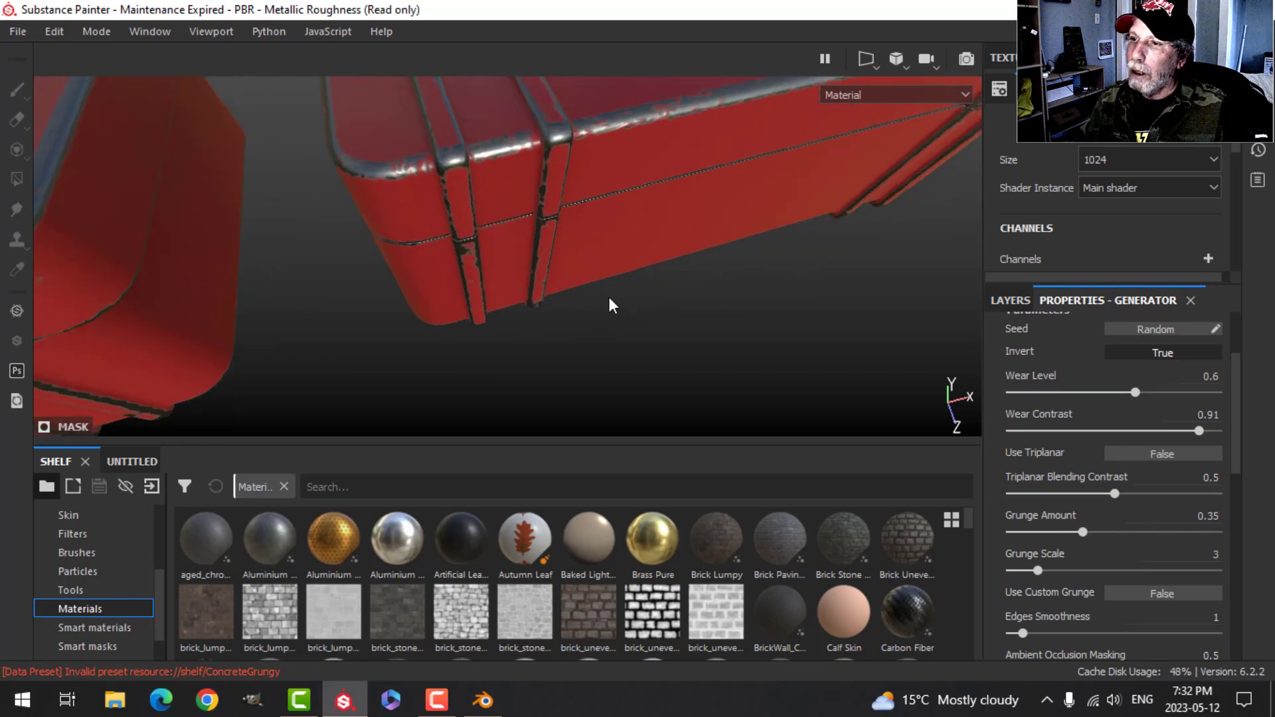
{"action": "scroll", "coordinate": [604, 297], "scroll_direction": "down", "scroll_amount": 5}
{"action": "left_click_drag", "start_coordinate": [540, 311], "coordinate": [612, 319], "text": "alt"}
{"action": "middle_click_drag", "start_coordinate": [488, 319], "coordinate": [609, 196], "text": "alt"}
{"action": "left_click_drag", "start_coordinate": [596, 249], "coordinate": [648, 237], "text": "alt"}
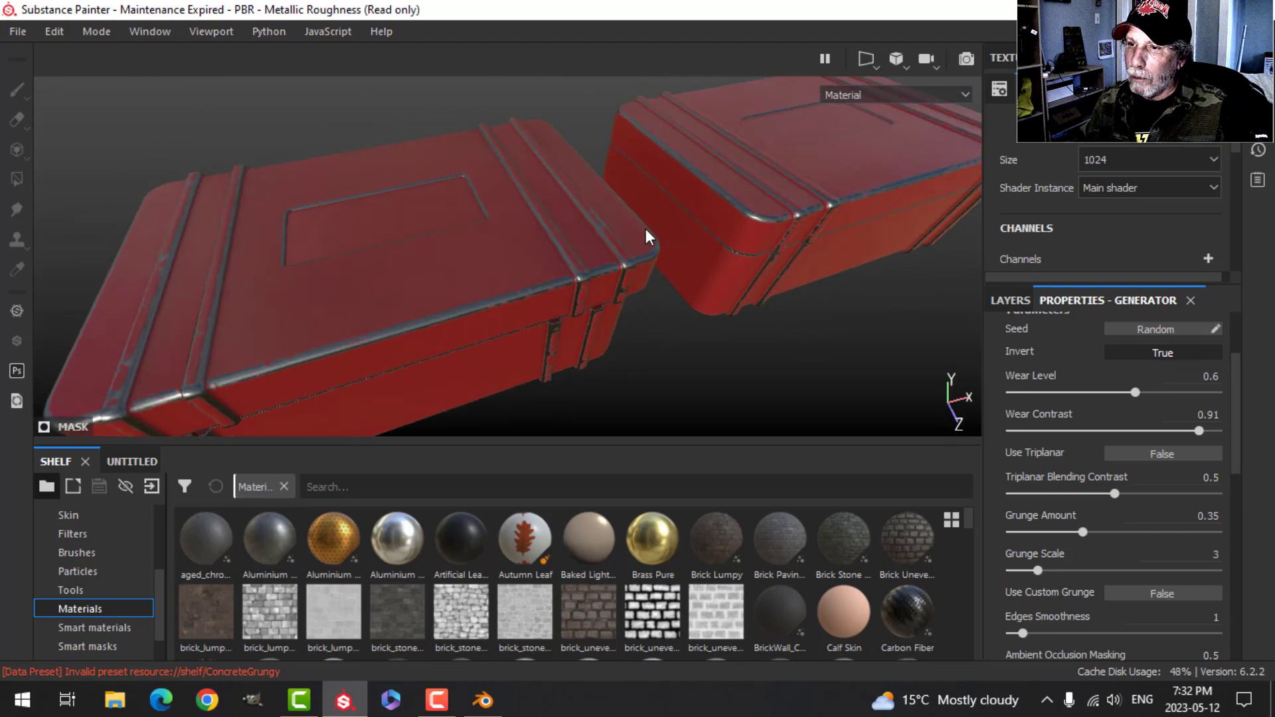
{"action": "right_click_drag", "start_coordinate": [648, 237], "coordinate": [272, 211], "text": "shift"}
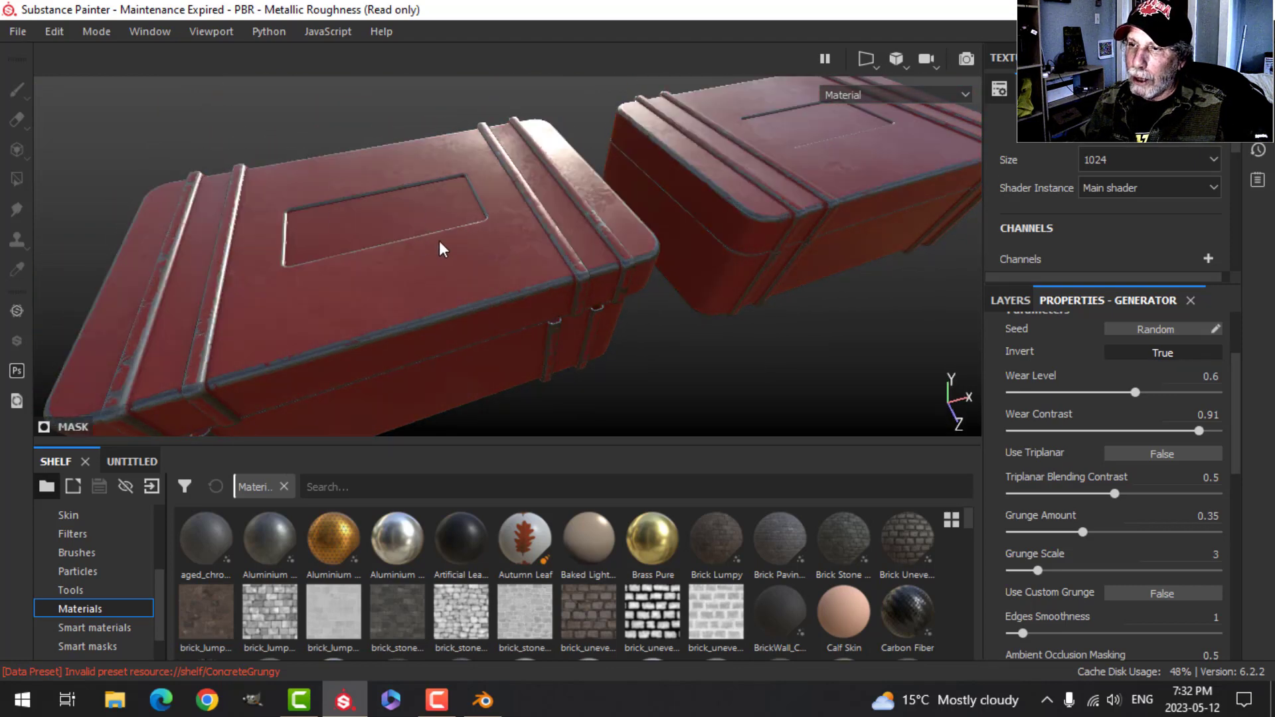
{"action": "right_click_drag", "start_coordinate": [433, 246], "coordinate": [456, 233], "text": "shift"}
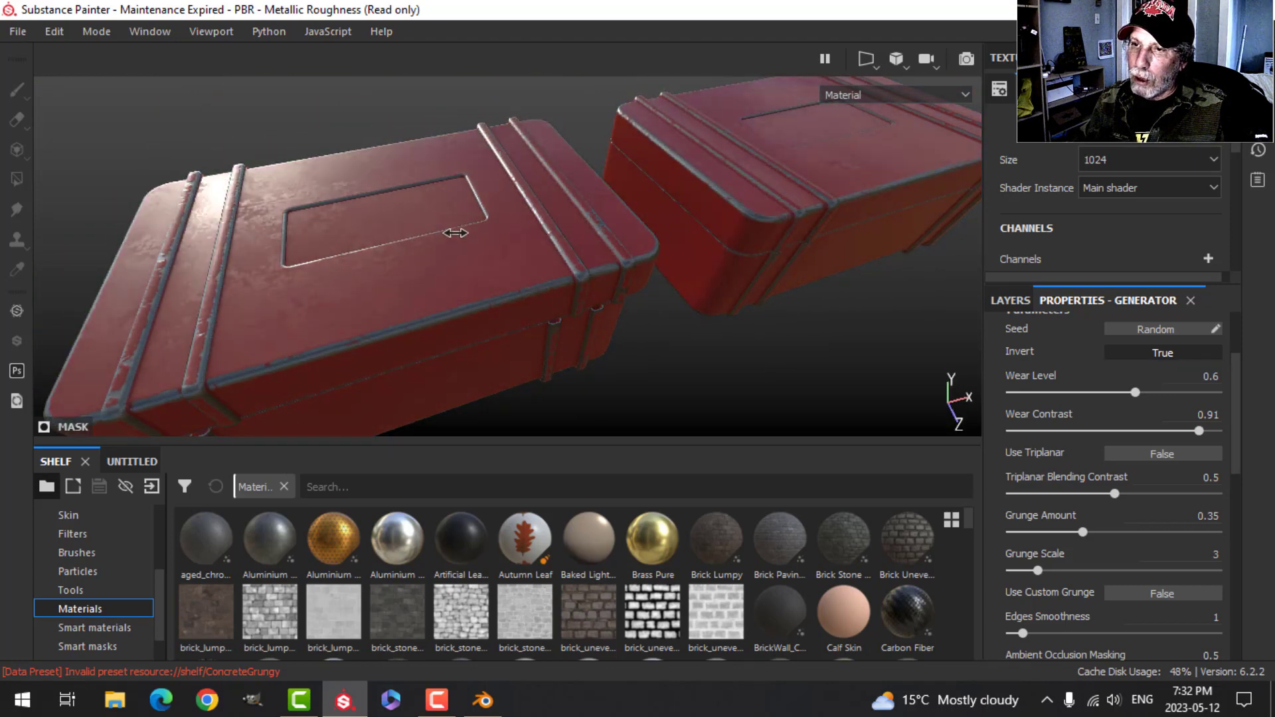
{"action": "left_click_drag", "start_coordinate": [847, 230], "coordinate": [624, 236], "text": "alt"}
{"action": "mouse_move", "coordinate": [625, 236]}
{"action": "right_mouse_down", "text": "shift"}
{"action": "mouse_move", "coordinate": [657, 223]}
{"action": "mouse_move", "coordinate": [621, 232]}
{"action": "right_mouse_up", "text": "shift"}
{"action": "left_click_drag", "start_coordinate": [590, 308], "coordinate": [615, 266], "text": "alt"}
{"action": "middle_click_drag", "start_coordinate": [615, 267], "coordinate": [769, 241], "text": "alt"}
{"action": "left_click_drag", "start_coordinate": [657, 275], "coordinate": [712, 237], "text": "alt"}
{"action": "right_click_drag", "start_coordinate": [710, 237], "coordinate": [606, 269], "text": "shift"}
{"action": "mouse_move", "coordinate": [487, 328]}
{"action": "left_mouse_down", "text": "alt"}
{"action": "mouse_move", "coordinate": [510, 308]}
{"action": "mouse_move", "coordinate": [507, 327]}
{"action": "left_mouse_up", "text": "alt"}
{"action": "middle_click_drag", "start_coordinate": [507, 327], "coordinate": [649, 250], "text": "alt"}
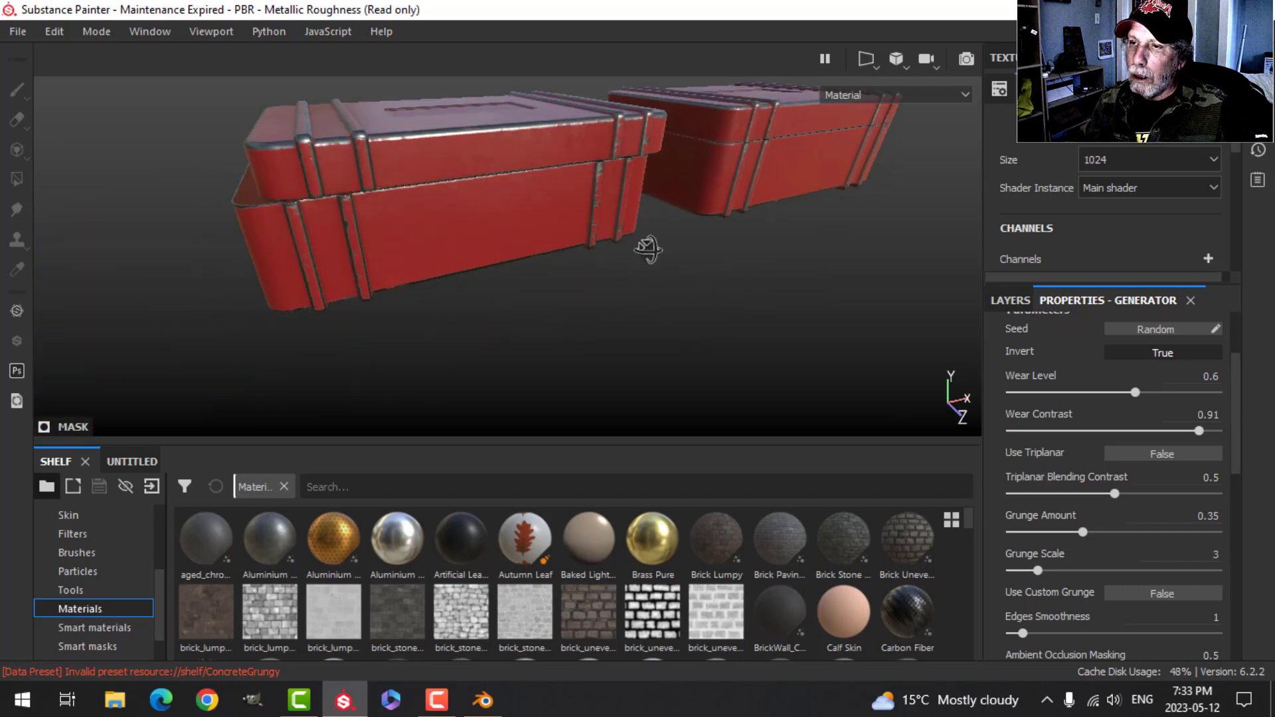
{"action": "left_click_drag", "start_coordinate": [649, 250], "coordinate": [612, 295], "text": "alt"}
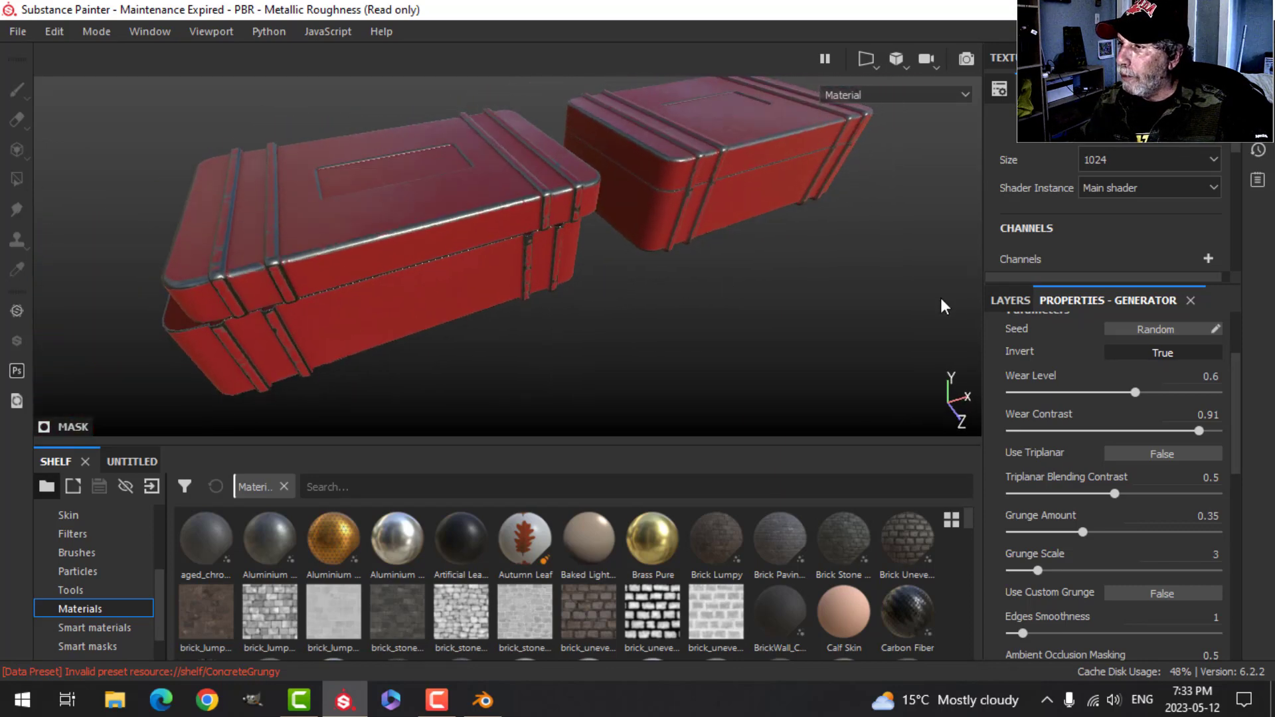
Add a fill effect to the Paint layer's mask above the Metal Edge Wear generator.
{"action": "left_click", "coordinate": [1010, 300]}
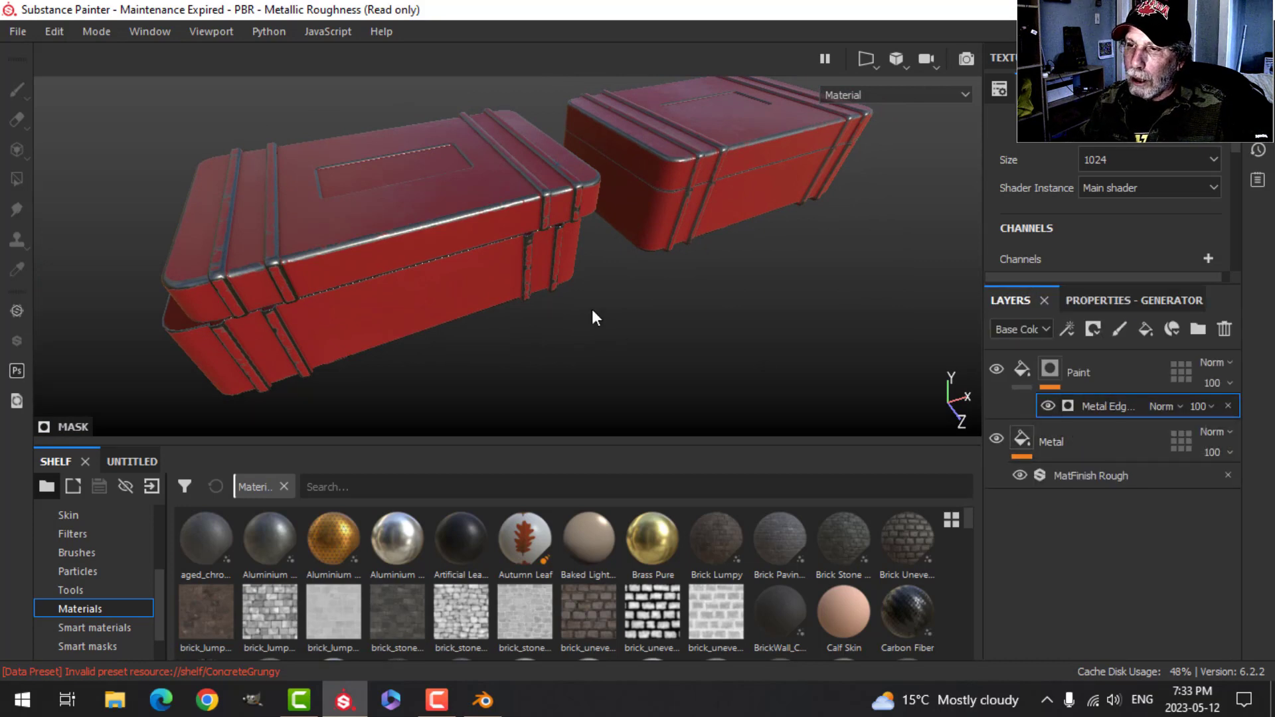
{"action": "scroll", "coordinate": [580, 307], "scroll_direction": "up", "scroll_amount": 2}
{"action": "scroll", "coordinate": [579, 307], "scroll_direction": "down", "scroll_amount": 2}
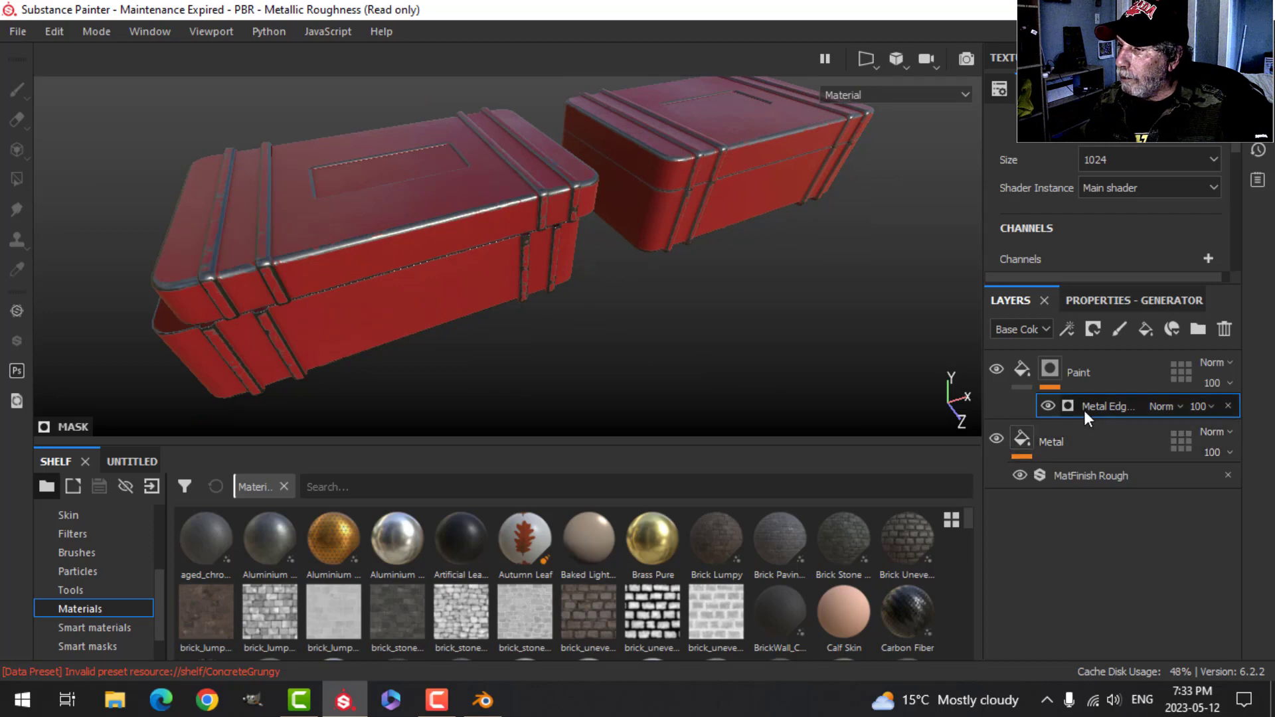
{"action": "left_click", "coordinate": [1064, 377]}
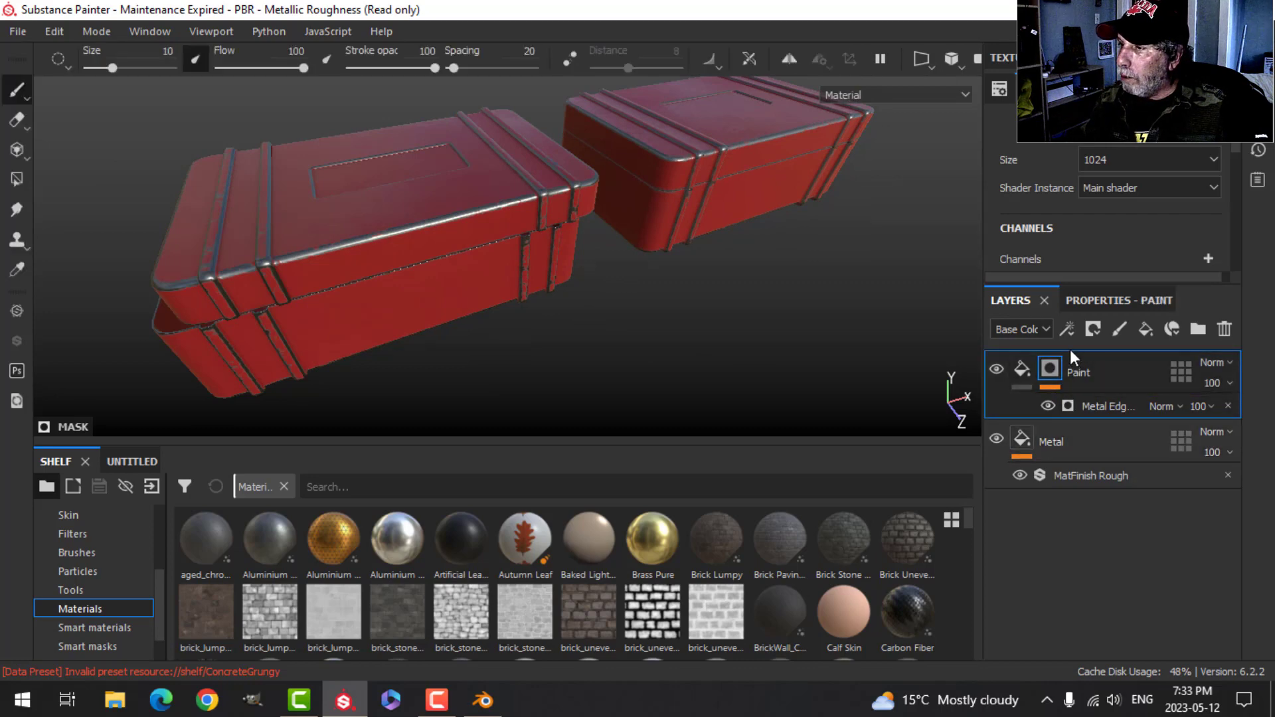
{"action": "right_click", "coordinate": [1050, 368]}
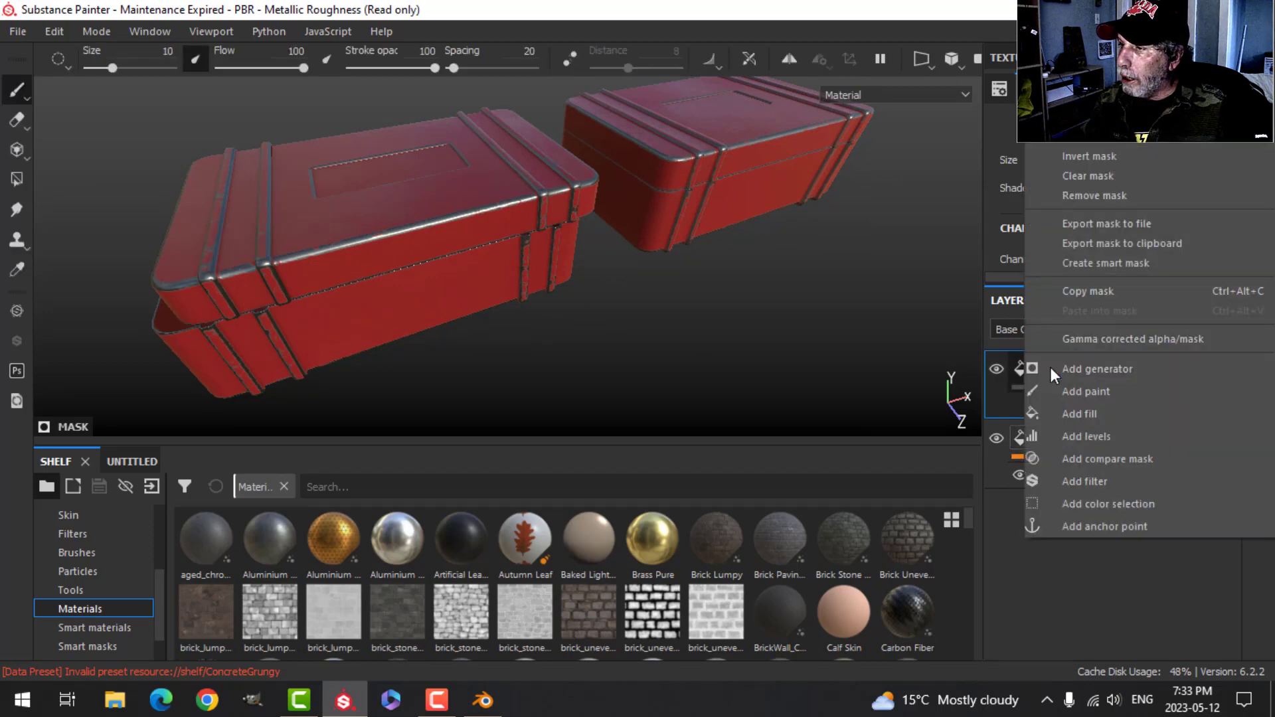
{"action": "left_click", "coordinate": [1089, 413]}
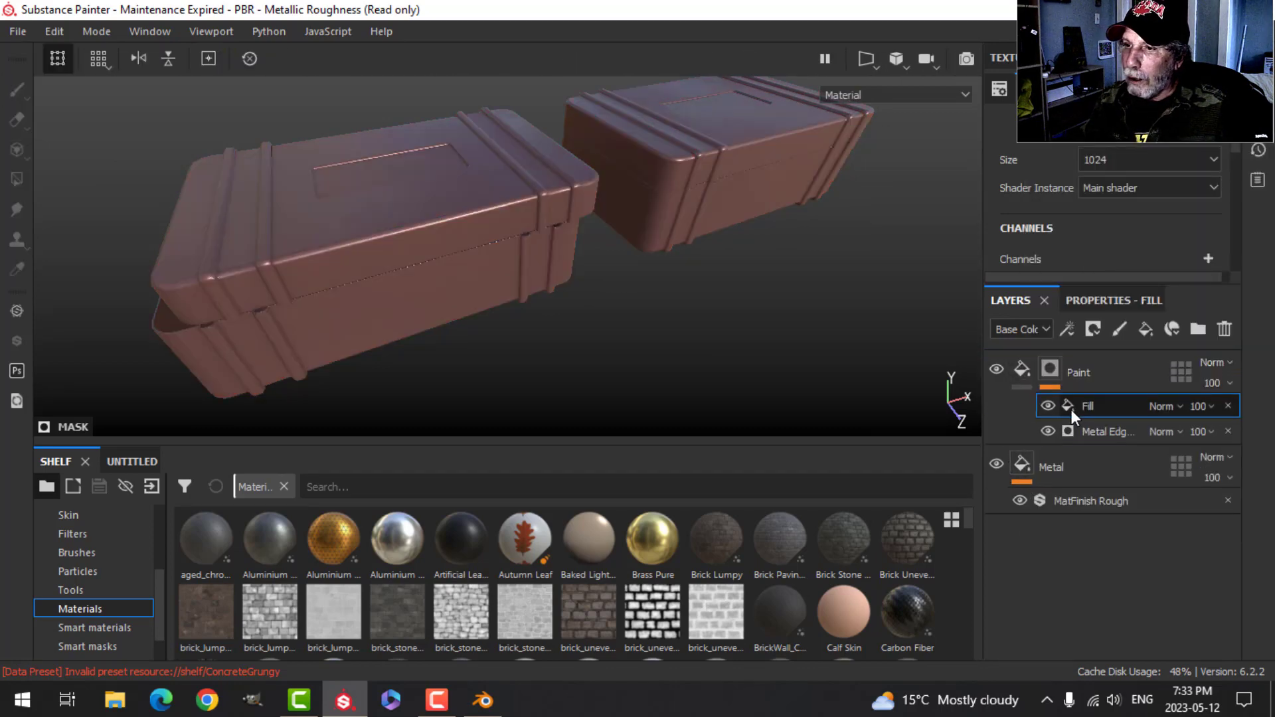
Search the grunge textures for "dusty" and assign Grunge Splashes Dusty as the mask fill's grayscale.
{"action": "left_click", "coordinate": [1105, 302]}
{"action": "scroll", "coordinate": [79, 558], "scroll_direction": "up", "scroll_amount": 3}
{"action": "left_click", "coordinate": [79, 553]}
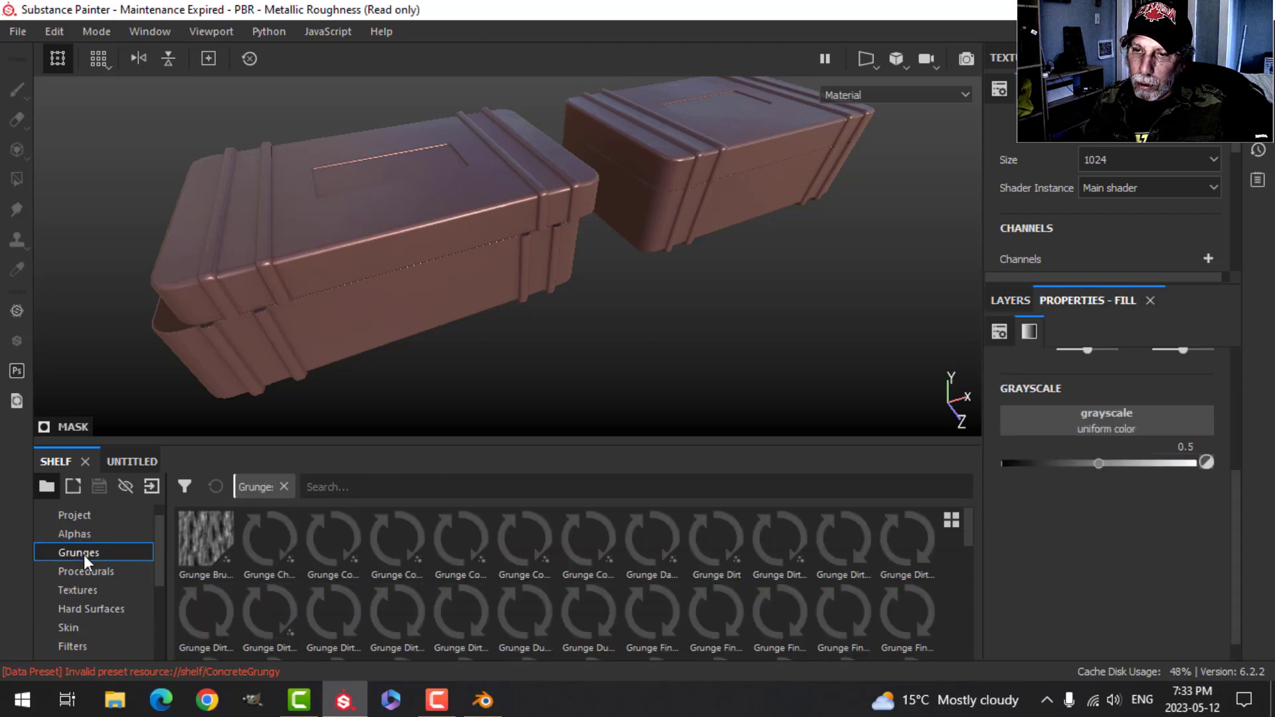
{"action": "left_click", "coordinate": [367, 487]}
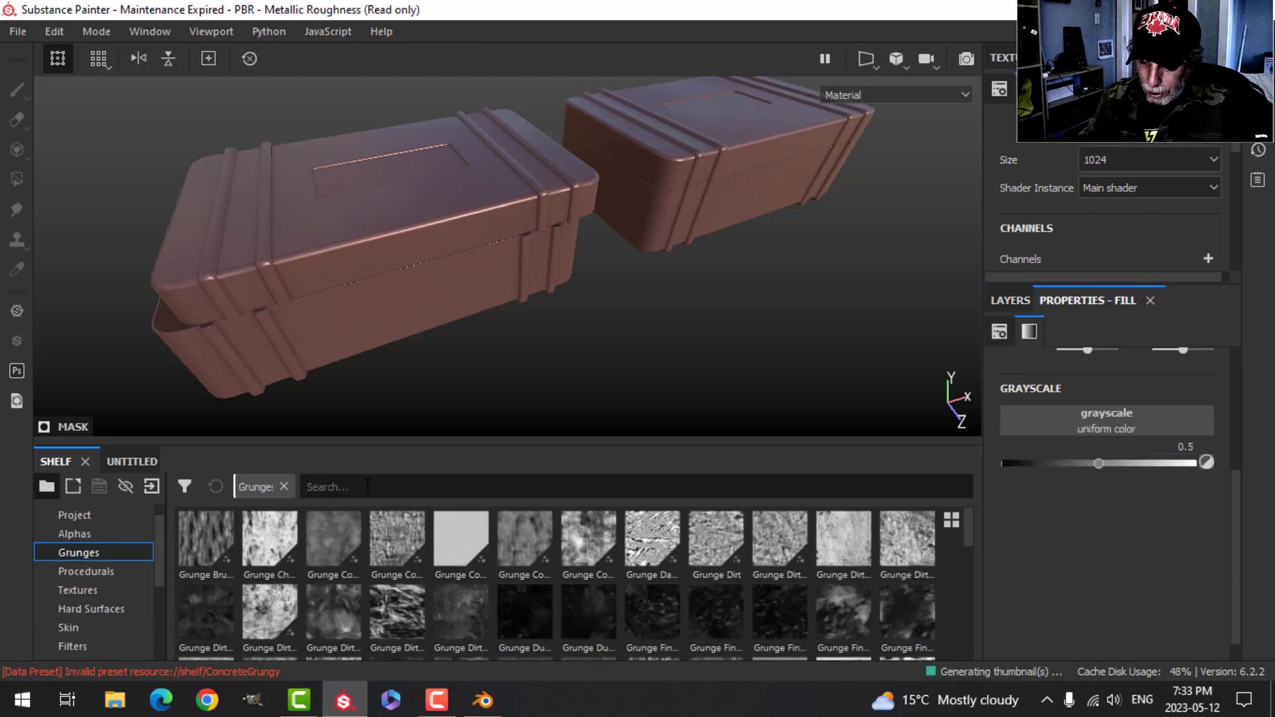
{"action": "type", "text": "dusty"}
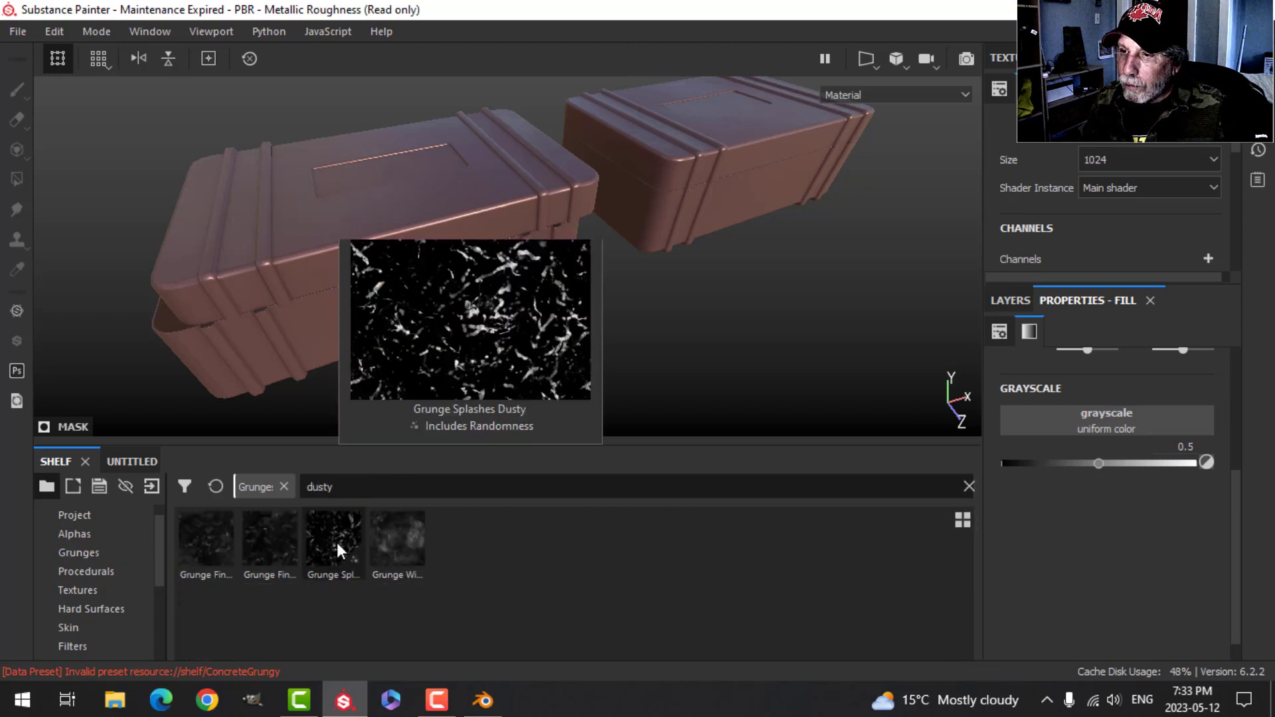
{"action": "left_click_drag", "start_coordinate": [337, 544], "coordinate": [477, 507]}
{"action": "left_click_drag", "start_coordinate": [1061, 412], "coordinate": [1063, 417]}
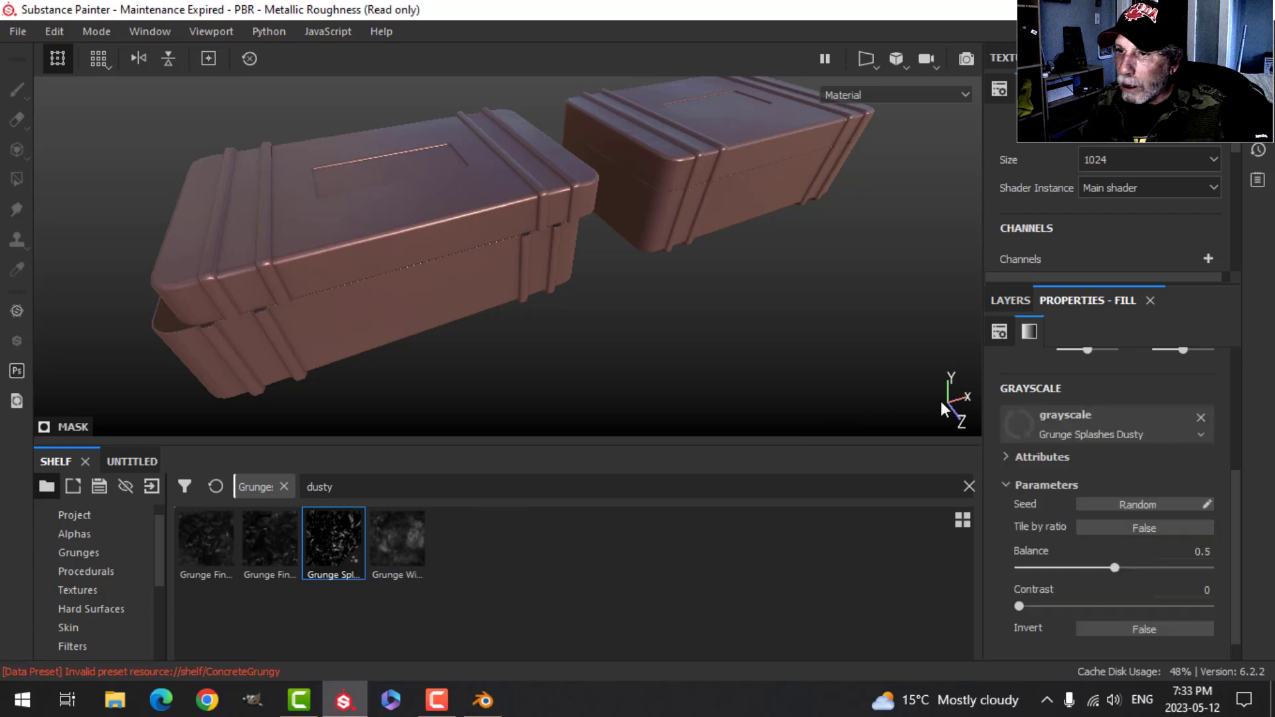
Invert the Grunge Splashes Dusty fill, setting its Contrast to 0.89 and Balance to 0.29 for sparse paint chips.
{"action": "left_click_drag", "start_coordinate": [599, 330], "coordinate": [569, 317], "text": "alt"}
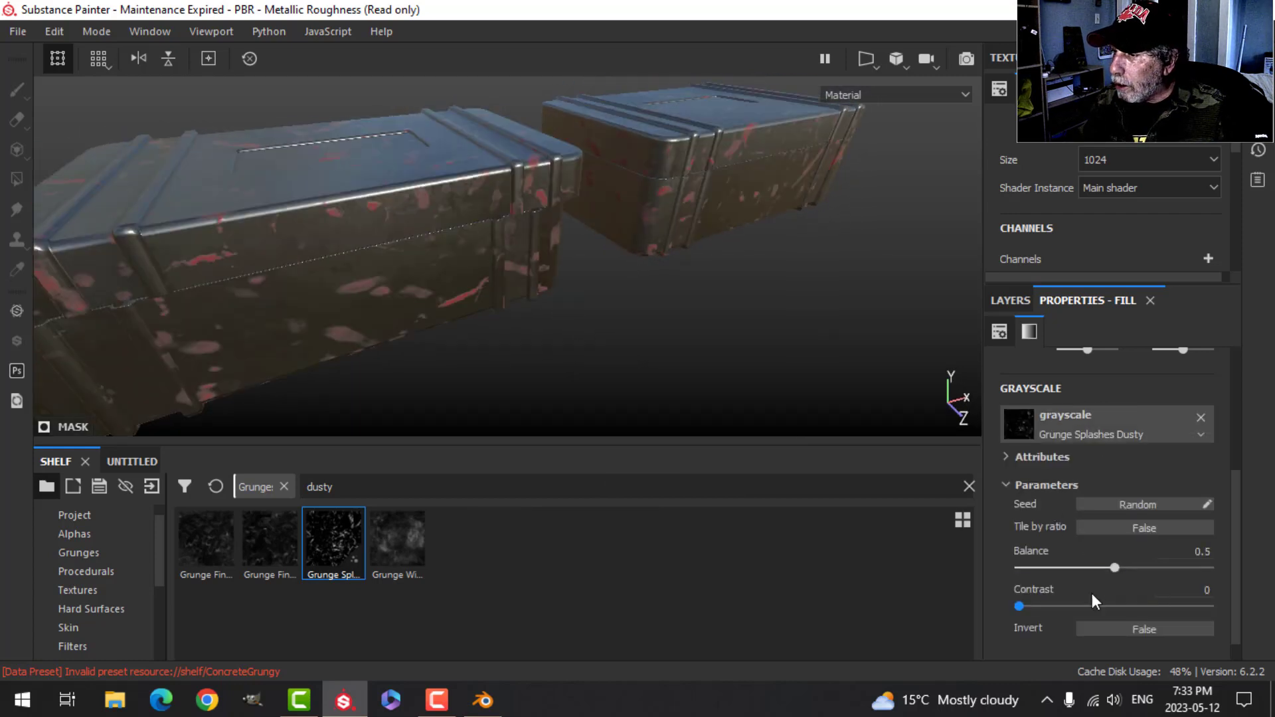
{"action": "left_click", "coordinate": [1102, 631]}
{"action": "left_click_drag", "start_coordinate": [597, 345], "coordinate": [638, 358], "text": "alt"}
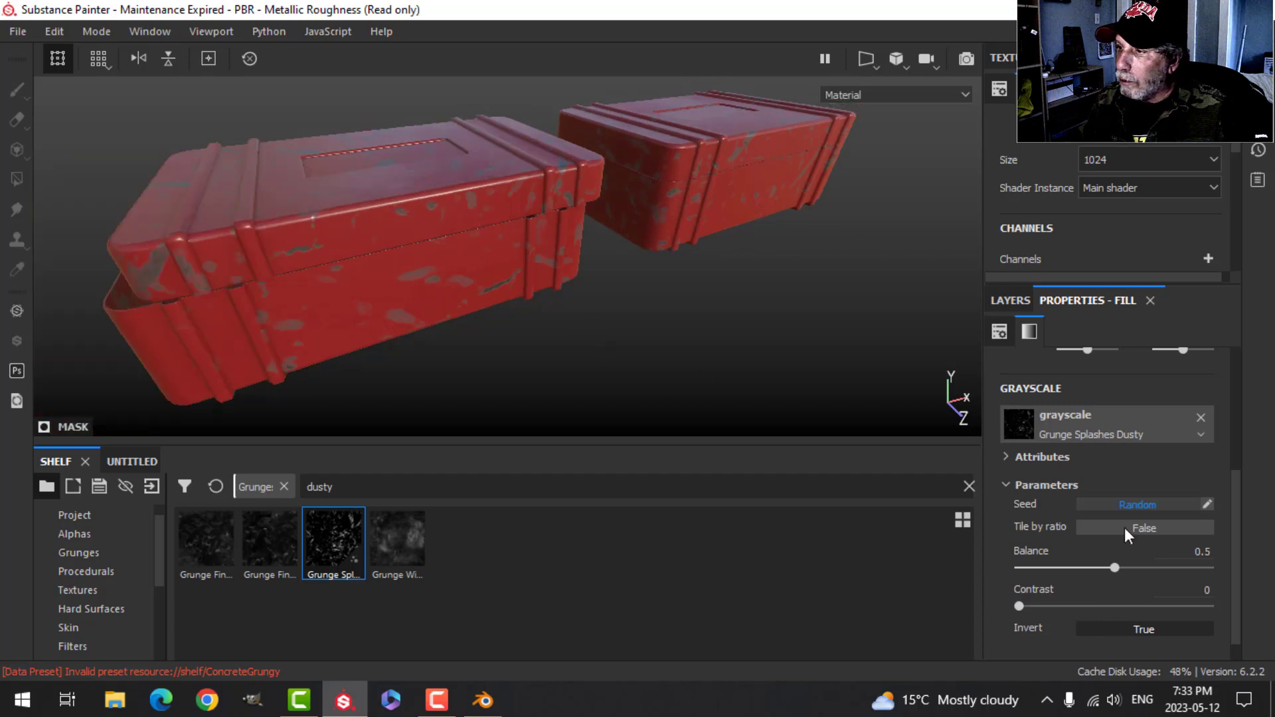
{"action": "left_click_drag", "start_coordinate": [1022, 605], "coordinate": [1186, 615]}
{"action": "left_click_drag", "start_coordinate": [1115, 570], "coordinate": [1071, 568]}
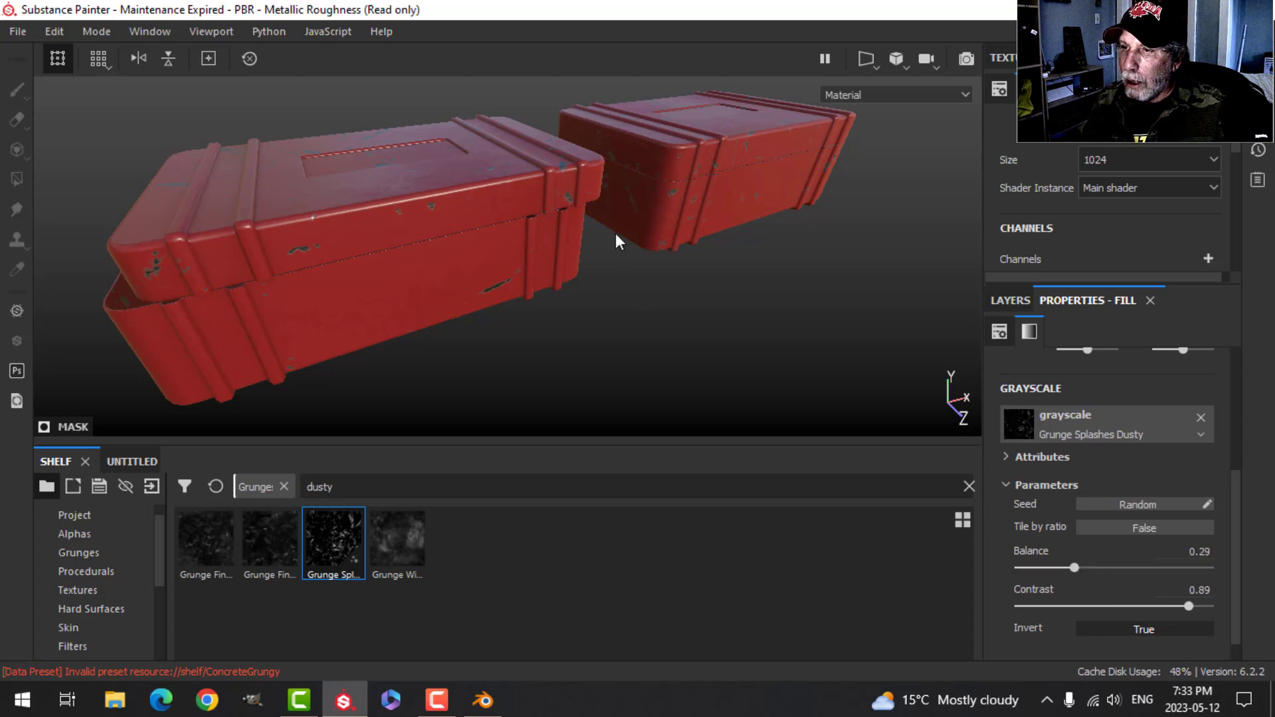
{"action": "left_click_drag", "start_coordinate": [615, 239], "coordinate": [555, 289], "text": "alt"}
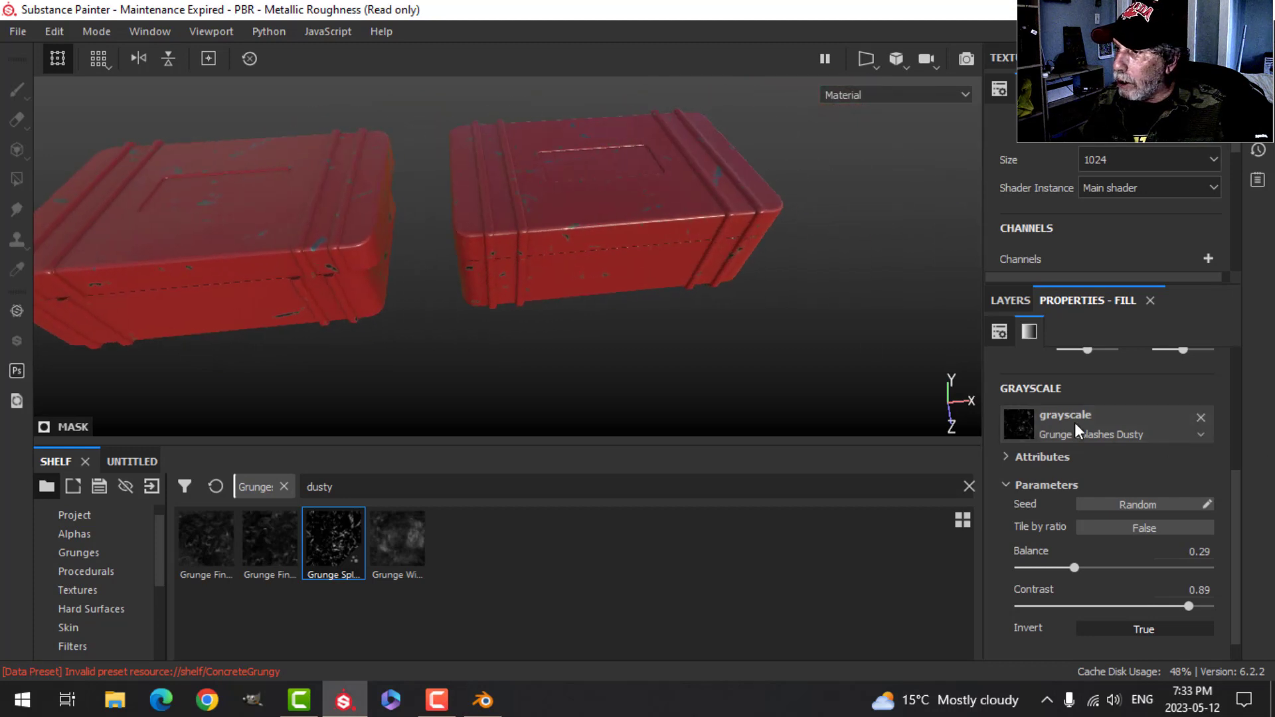
Try a UV Scale of 2 and a Balance of 0.2 on the grunge fill for smaller paint chips.
{"action": "scroll", "coordinate": [1074, 421], "scroll_direction": "up", "scroll_amount": 3}
{"action": "left_click", "coordinate": [1110, 484]}
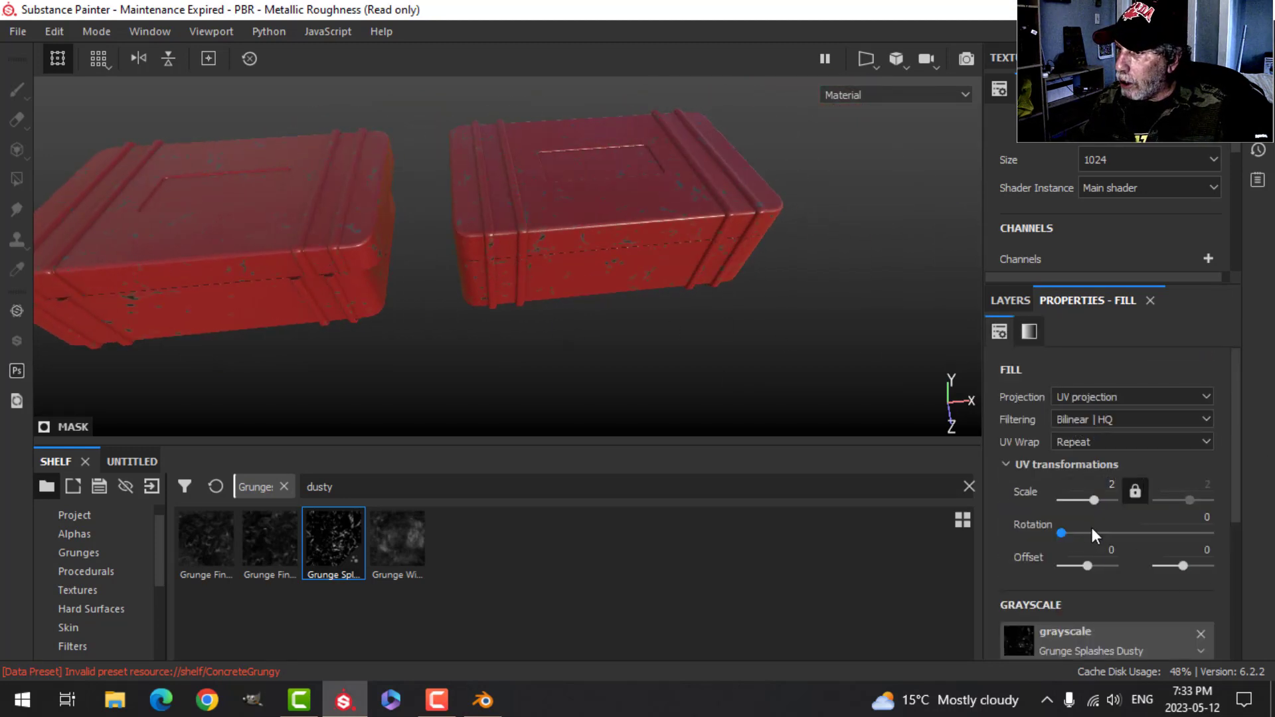
{"action": "scroll", "coordinate": [1089, 538], "scroll_direction": "down", "scroll_amount": 5}
{"action": "left_click_drag", "start_coordinate": [1078, 548], "coordinate": [1060, 552]}
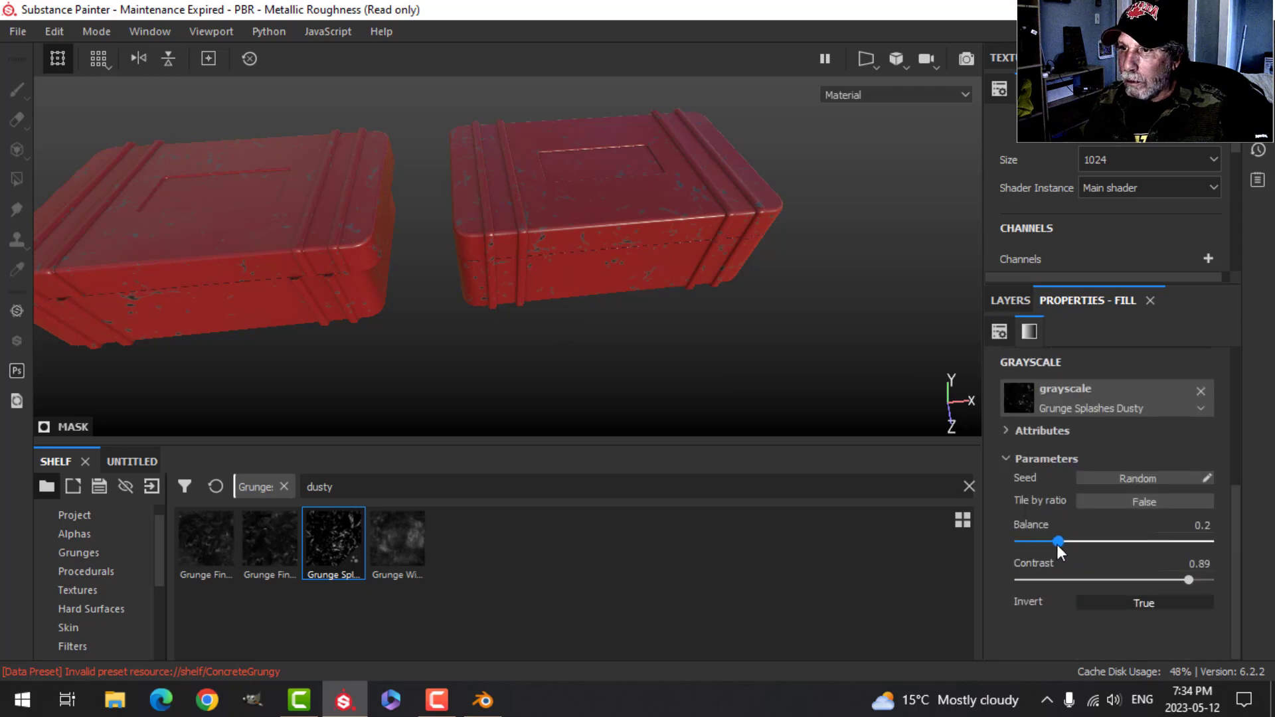
{"action": "scroll", "coordinate": [585, 274], "scroll_direction": "up", "scroll_amount": 5}
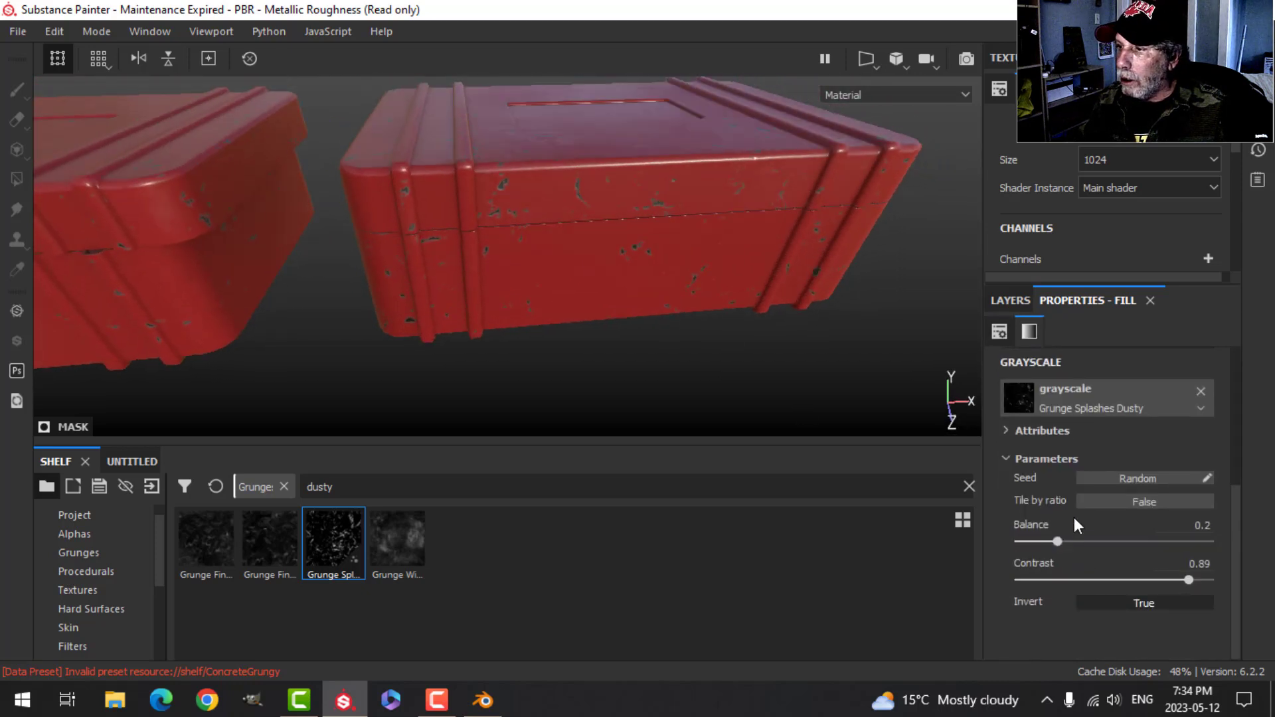
Set the grunge fill's Balance to 0.07 and its Contrast to 0.94.
{"action": "left_click_drag", "start_coordinate": [1058, 541], "coordinate": [1031, 541]}
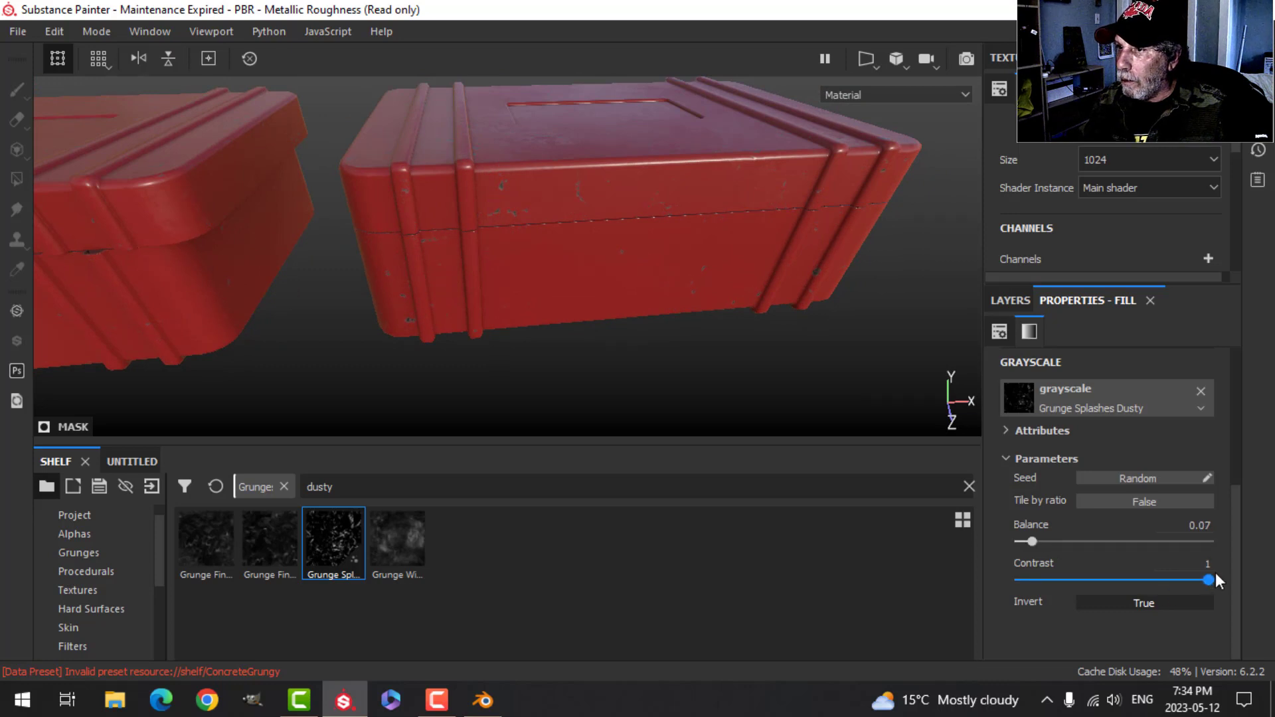
{"action": "left_click_drag", "start_coordinate": [1216, 581], "coordinate": [1198, 580]}
{"action": "left_click_drag", "start_coordinate": [285, 264], "coordinate": [597, 238], "text": "alt"}
Return the grunge fill's UV Scale to 1 and raise its Balance to 0.24.
{"action": "scroll", "coordinate": [1072, 389], "scroll_direction": "up", "scroll_amount": 3}
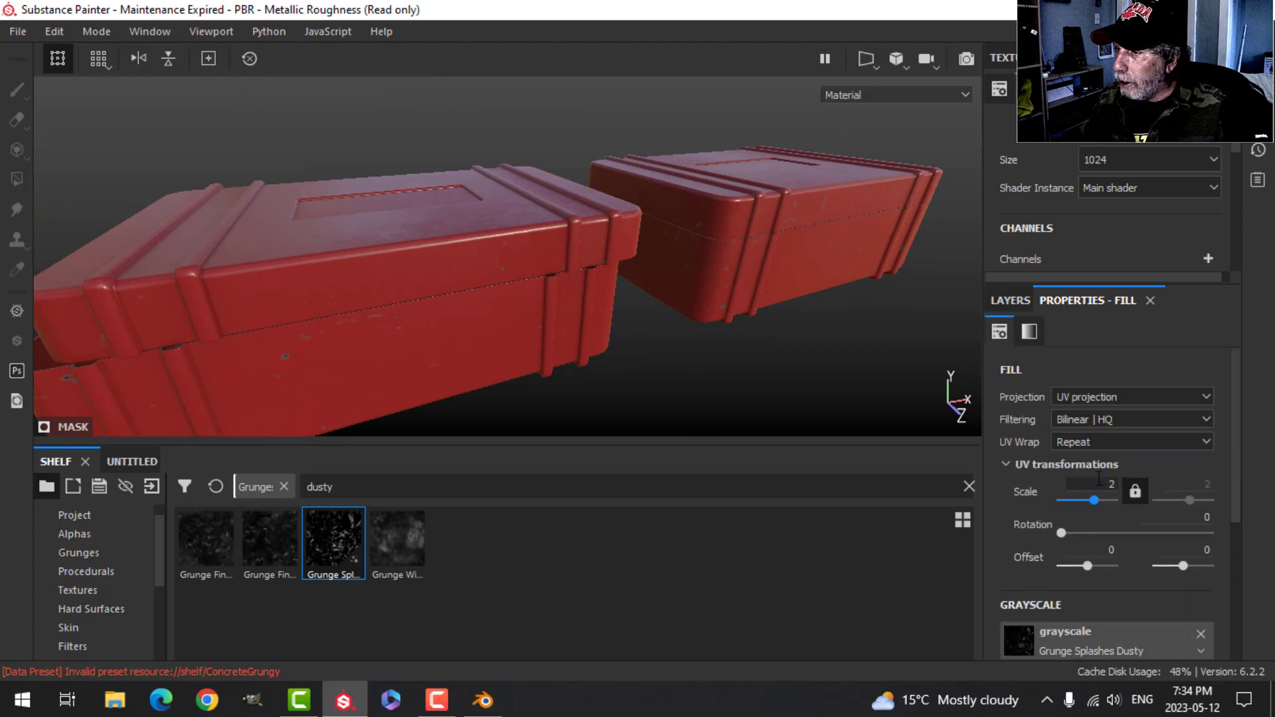
{"action": "key", "text": "BackSpace"}
{"action": "type", "text": "1"}
{"action": "key", "text": "Return"}
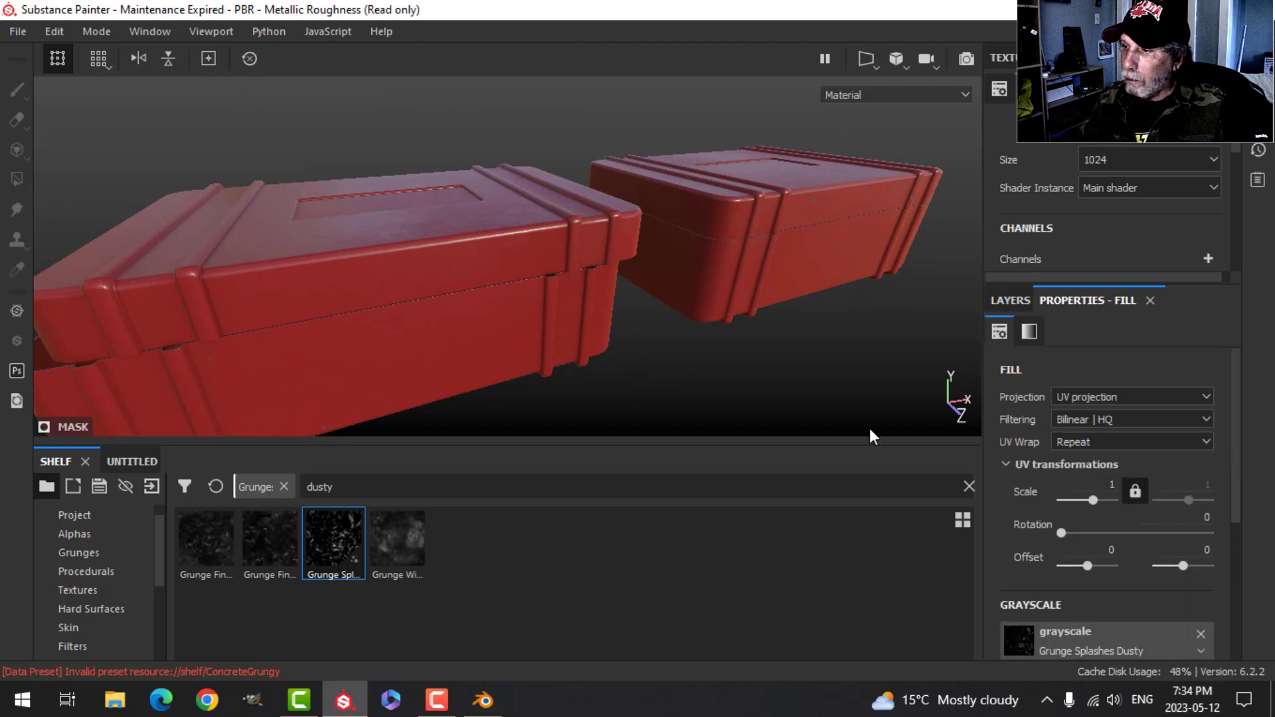
{"action": "scroll", "coordinate": [1119, 546], "scroll_direction": "down", "scroll_amount": 3}
{"action": "left_click_drag", "start_coordinate": [1038, 560], "coordinate": [1065, 560]}
Set the blend mode of the Grunge Splashes Dusty fill in the Paint layer's mask to Multiply.
{"action": "left_click_drag", "start_coordinate": [704, 265], "coordinate": [693, 290], "text": "alt"}
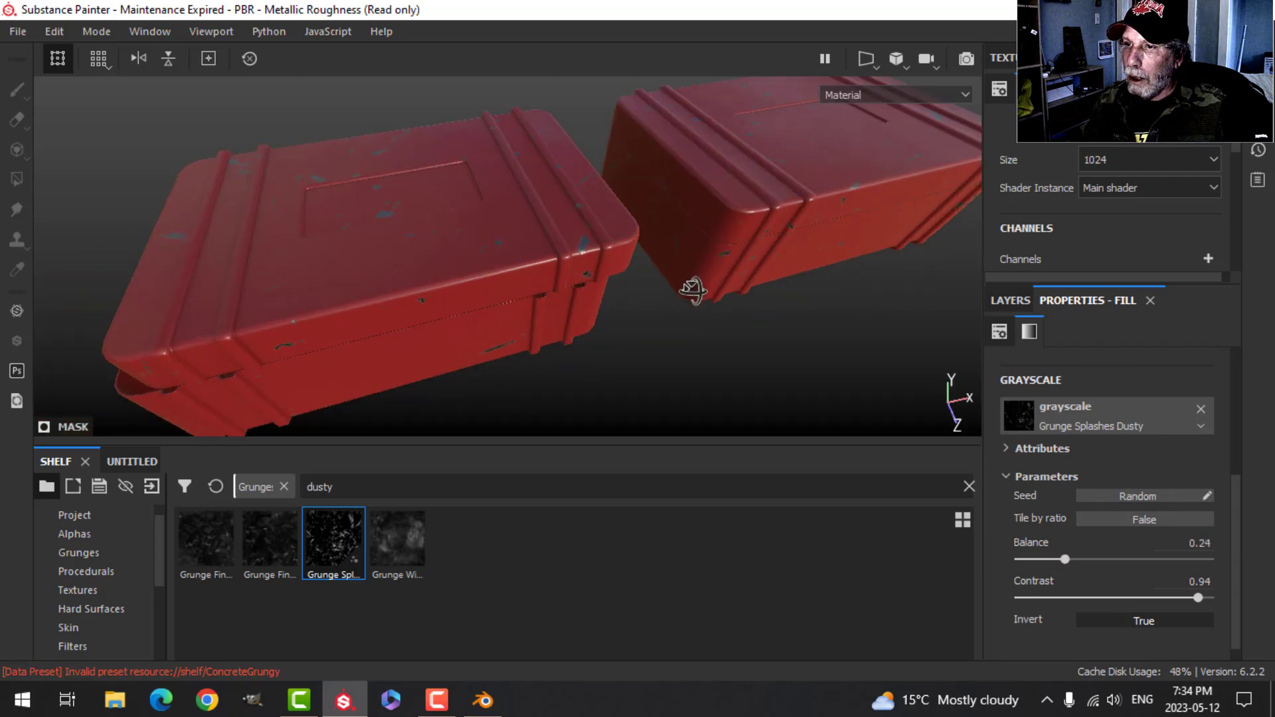
{"action": "left_click_drag", "start_coordinate": [612, 301], "coordinate": [666, 263], "text": "alt"}
{"action": "mouse_move", "coordinate": [666, 264]}
{"action": "right_mouse_down", "text": "shift"}
{"action": "mouse_move", "coordinate": [604, 273]}
{"action": "mouse_move", "coordinate": [659, 255]}
{"action": "right_mouse_up", "text": "shift"}
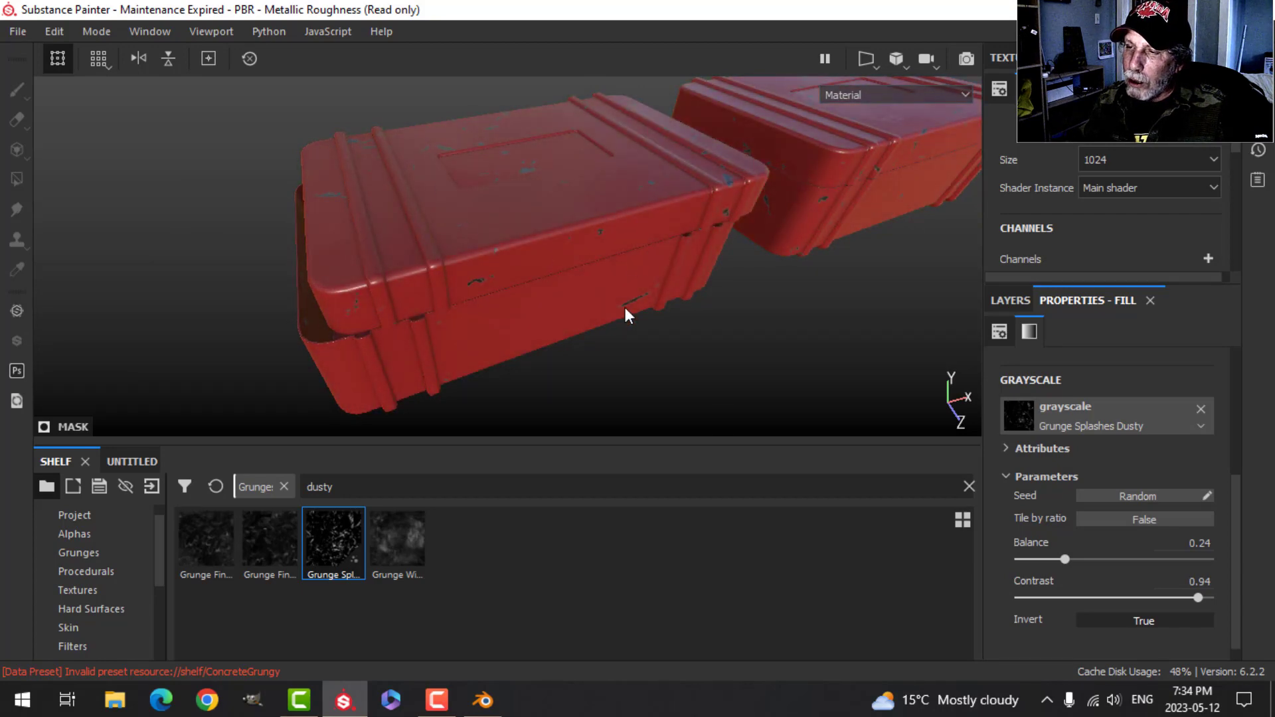
{"action": "mouse_move", "coordinate": [626, 313]}
{"action": "left_mouse_down", "text": "alt"}
{"action": "mouse_move", "coordinate": [609, 265]}
{"action": "mouse_move", "coordinate": [632, 313]}
{"action": "left_mouse_up", "text": "alt"}
{"action": "middle_click_drag", "start_coordinate": [632, 313], "coordinate": [593, 287], "text": "alt"}
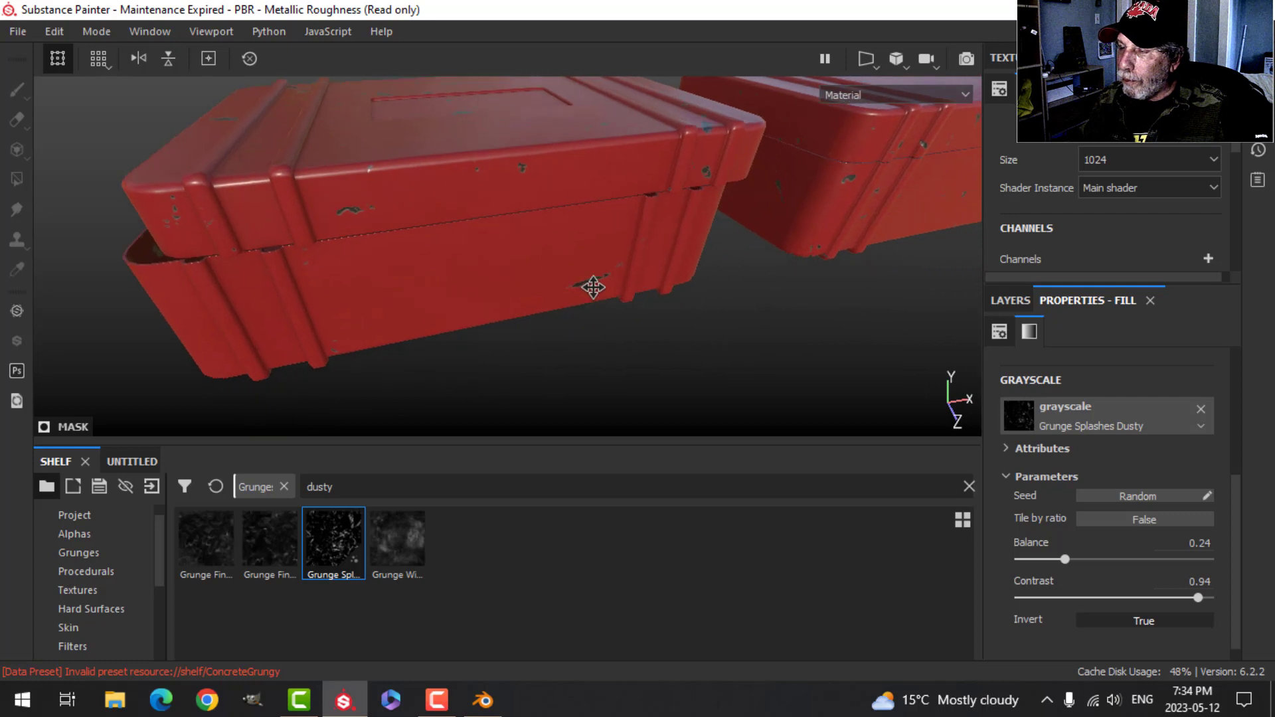
{"action": "left_click", "coordinate": [1013, 301]}
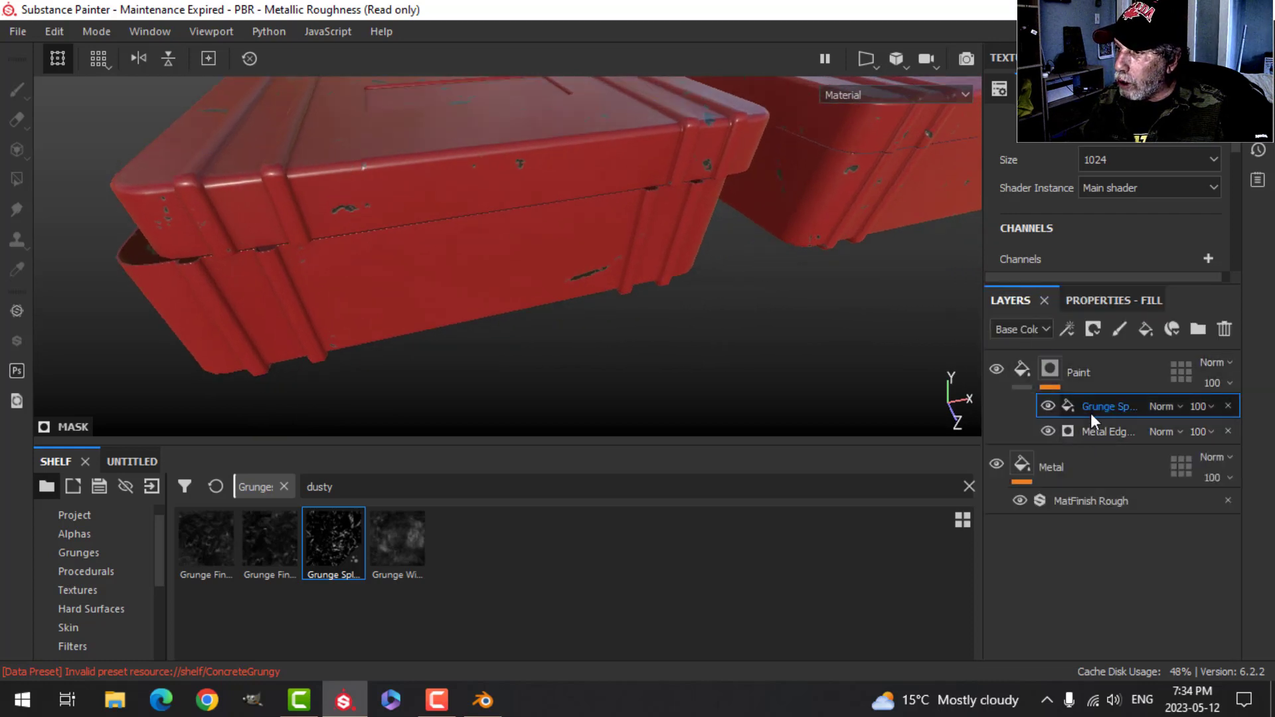
{"action": "left_click", "coordinate": [1171, 405]}
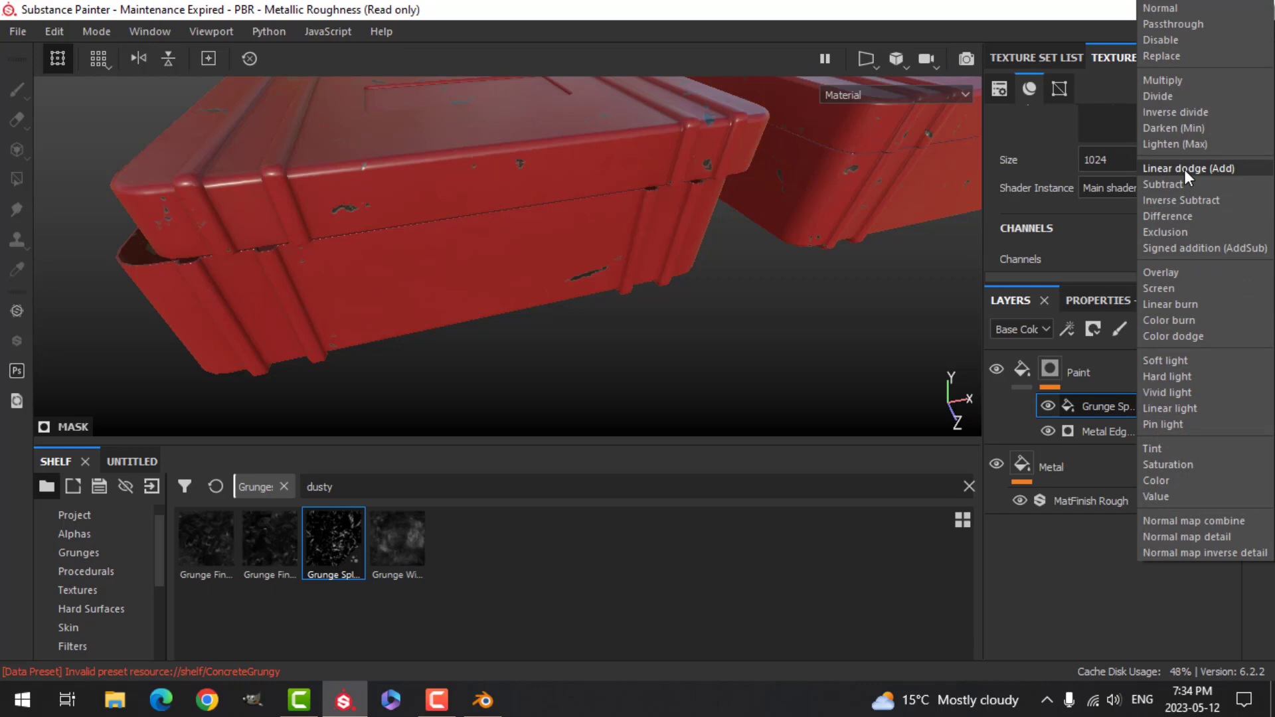
{"action": "left_click", "coordinate": [1181, 80]}
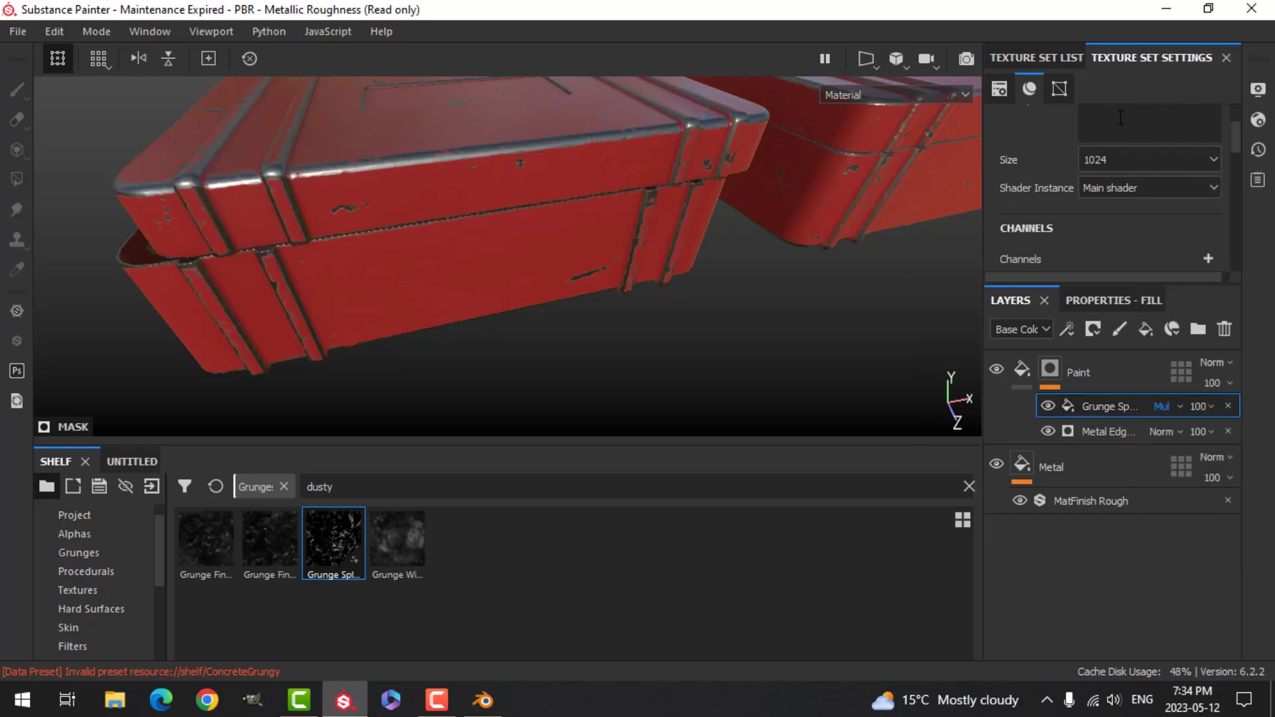
Examine how the edge wear and grunge chips combine on the lids, ribs and sides of both chests.
{"action": "left_click_drag", "start_coordinate": [510, 282], "coordinate": [572, 296], "text": "alt"}
{"action": "scroll", "coordinate": [571, 252], "scroll_direction": "down", "scroll_amount": 3}
{"action": "right_click_drag", "start_coordinate": [572, 296], "coordinate": [600, 259], "text": "shift"}
{"action": "left_click_drag", "start_coordinate": [354, 177], "coordinate": [521, 213], "text": "alt"}
{"action": "right_click_drag", "start_coordinate": [520, 213], "coordinate": [433, 262], "text": "shift"}
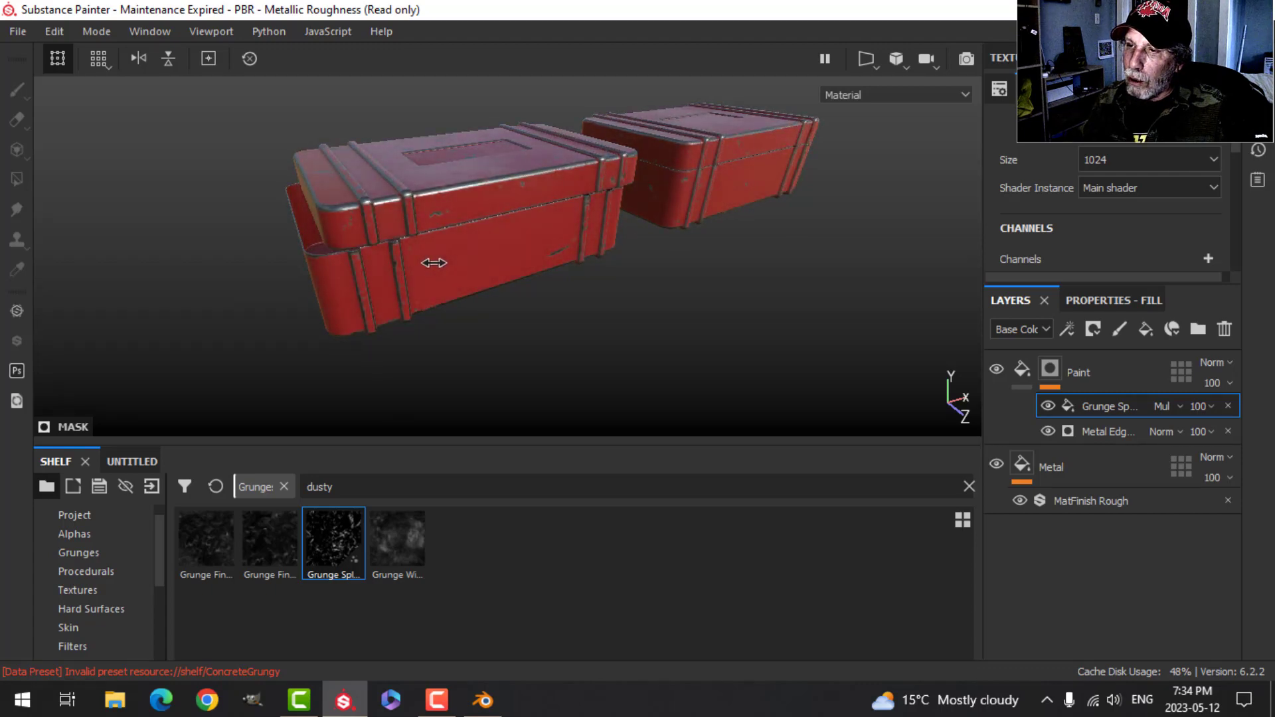
{"action": "scroll", "coordinate": [431, 257], "scroll_direction": "up", "scroll_amount": 3}
{"action": "left_click_drag", "start_coordinate": [485, 259], "coordinate": [427, 353], "text": "alt"}
{"action": "left_click_drag", "start_coordinate": [429, 299], "coordinate": [511, 322], "text": "alt"}
Activate Temporal Anti-Aliasing for the viewport in the display settings.
{"action": "left_click", "coordinate": [1000, 88]}
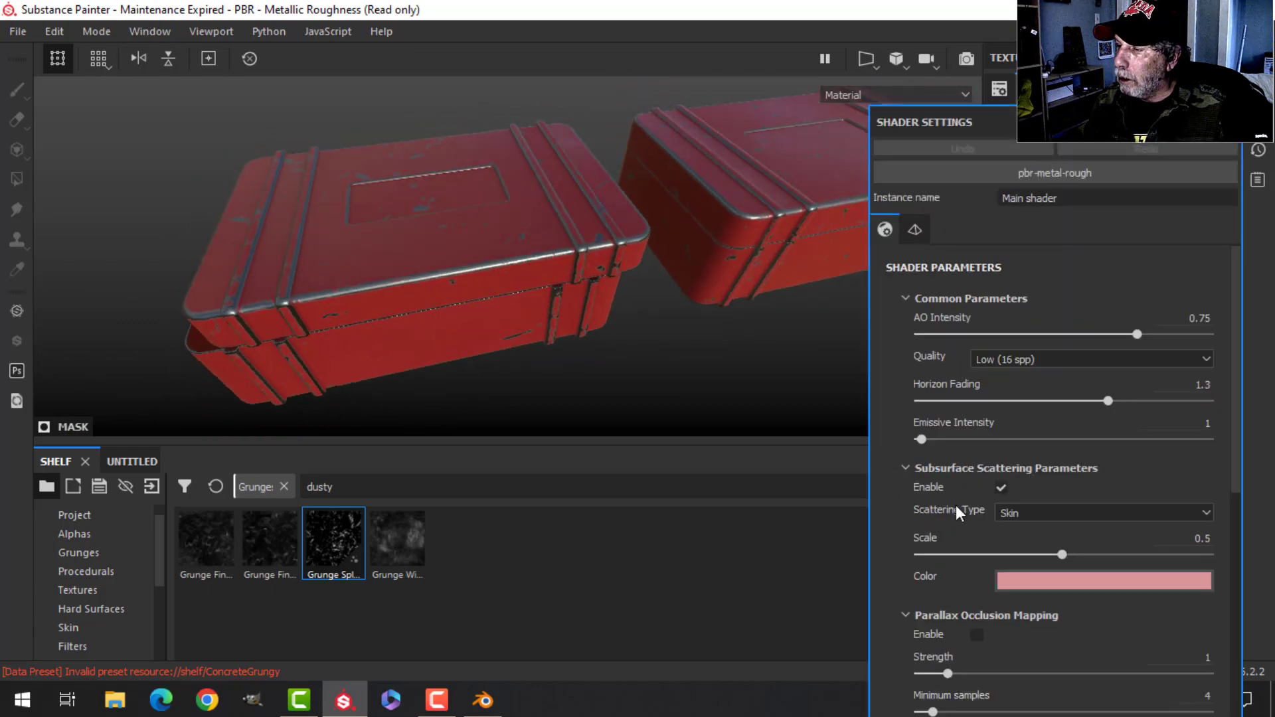
{"action": "scroll", "coordinate": [950, 506], "scroll_direction": "down", "scroll_amount": 10}
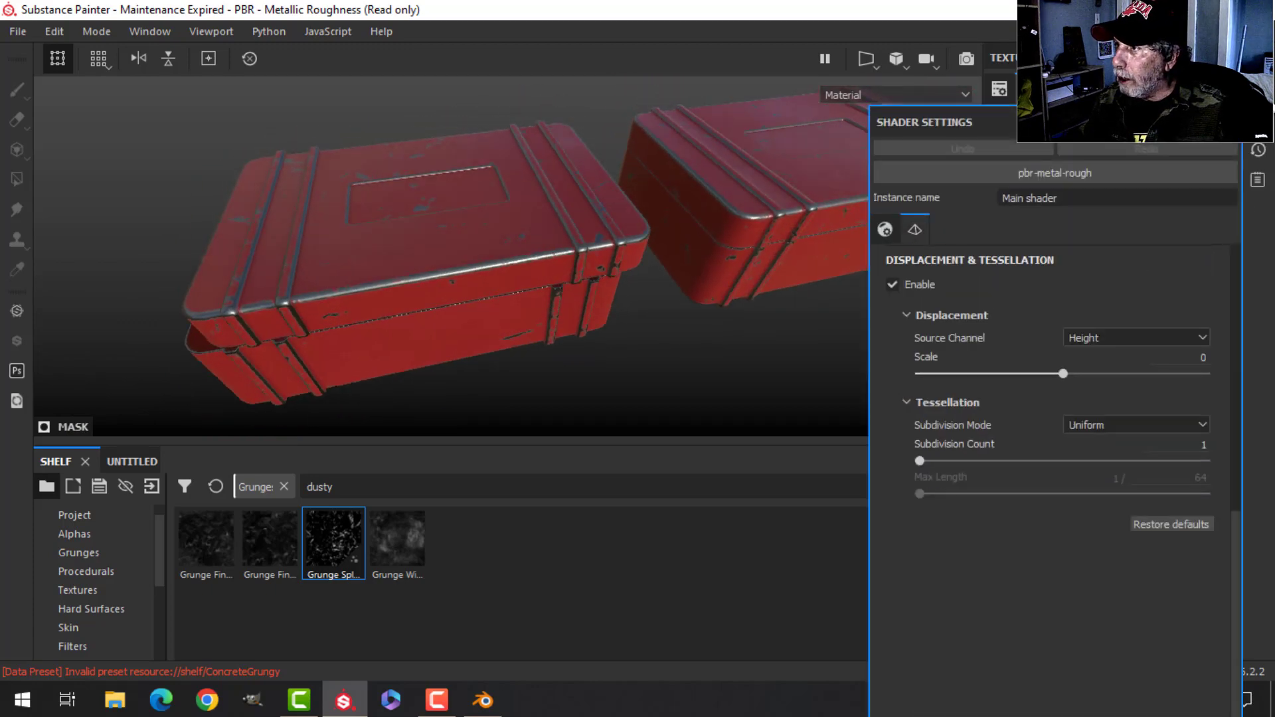
{"action": "left_click", "coordinate": [1000, 88]}
{"action": "left_click", "coordinate": [1257, 119]}
{"action": "scroll", "coordinate": [1009, 415], "scroll_direction": "down", "scroll_amount": 8}
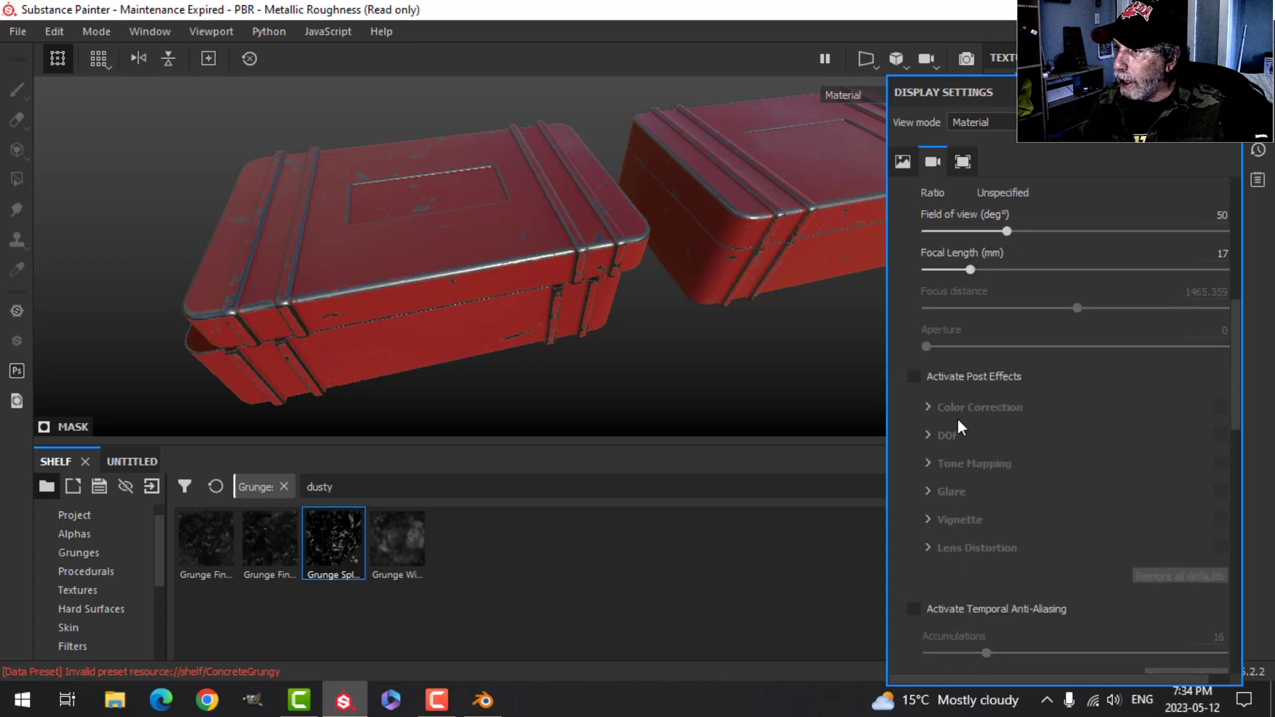
{"action": "scroll", "coordinate": [956, 432], "scroll_direction": "down", "scroll_amount": 4}
{"action": "left_click", "coordinate": [916, 440]}
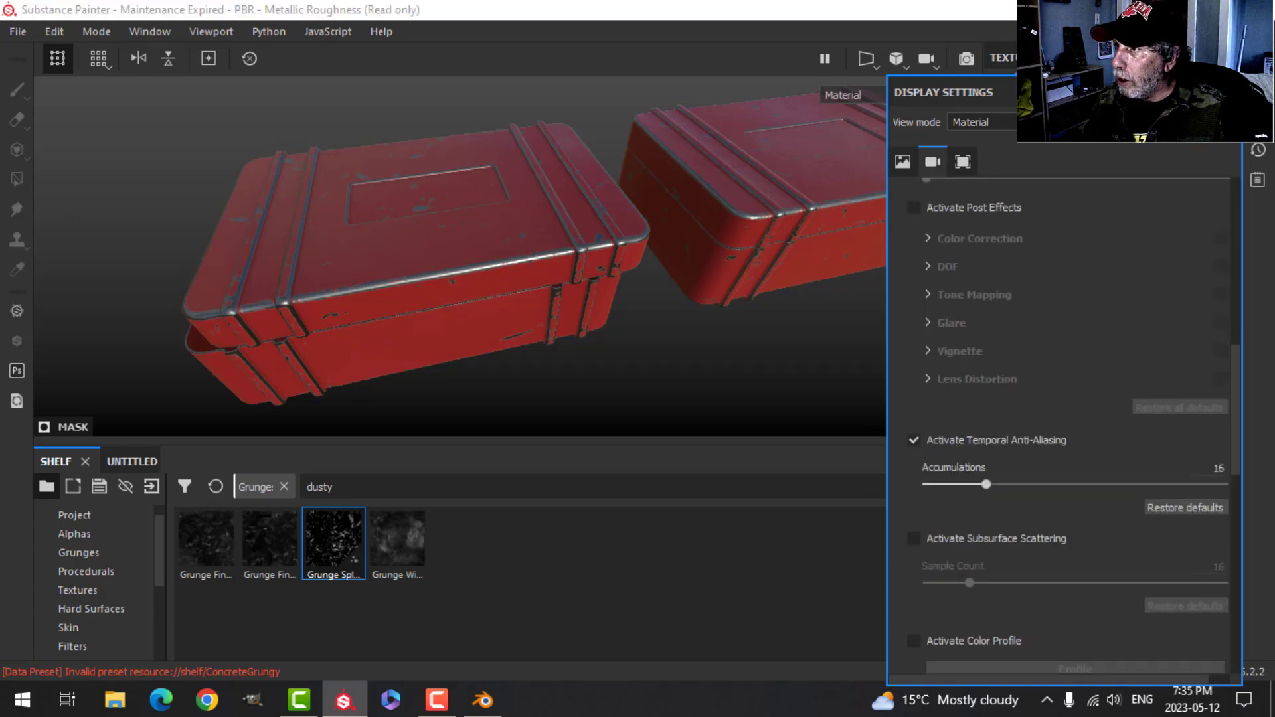
{"action": "left_click", "coordinate": [782, 293]}
Inspect the smoothed chipped paint on both chests from several angles and under different environment lighting.
{"action": "mouse_move", "coordinate": [782, 293]}
{"action": "left_mouse_down", "text": "alt"}
{"action": "mouse_move", "coordinate": [737, 333]}
{"action": "mouse_move", "coordinate": [773, 296]}
{"action": "left_mouse_up", "text": "alt"}
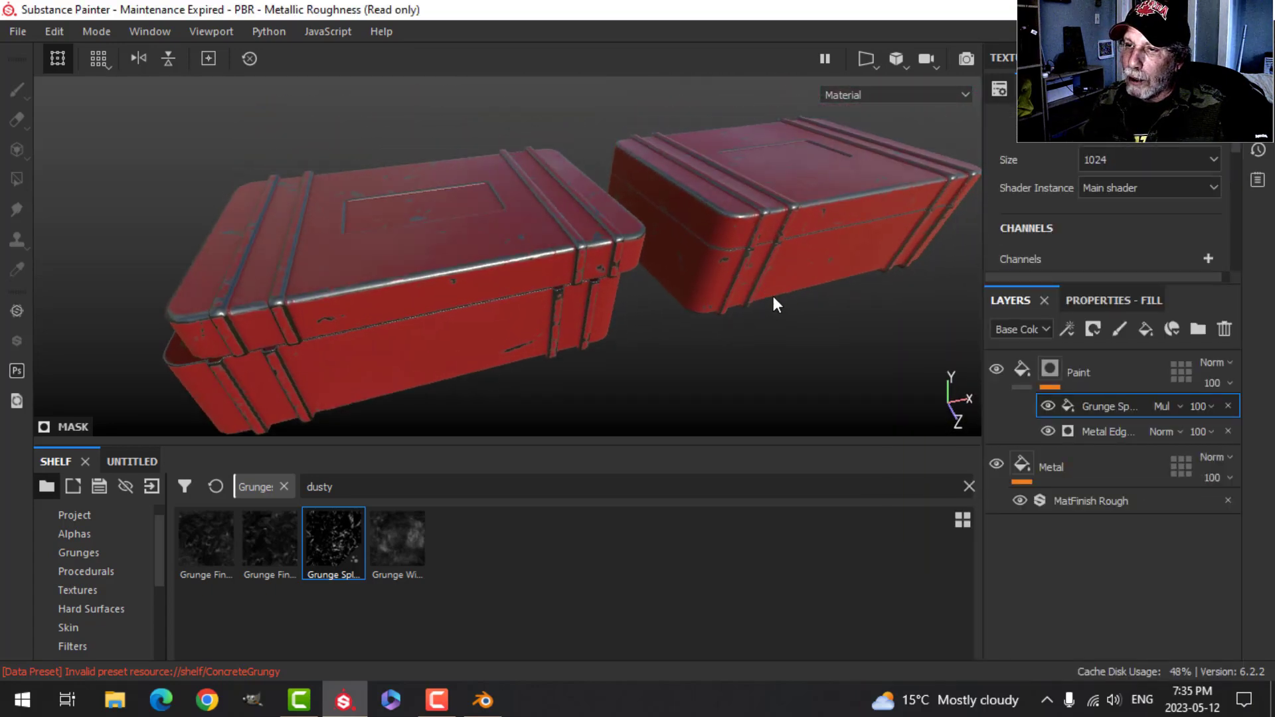
{"action": "right_click_drag", "start_coordinate": [773, 297], "coordinate": [631, 289], "text": "alt"}
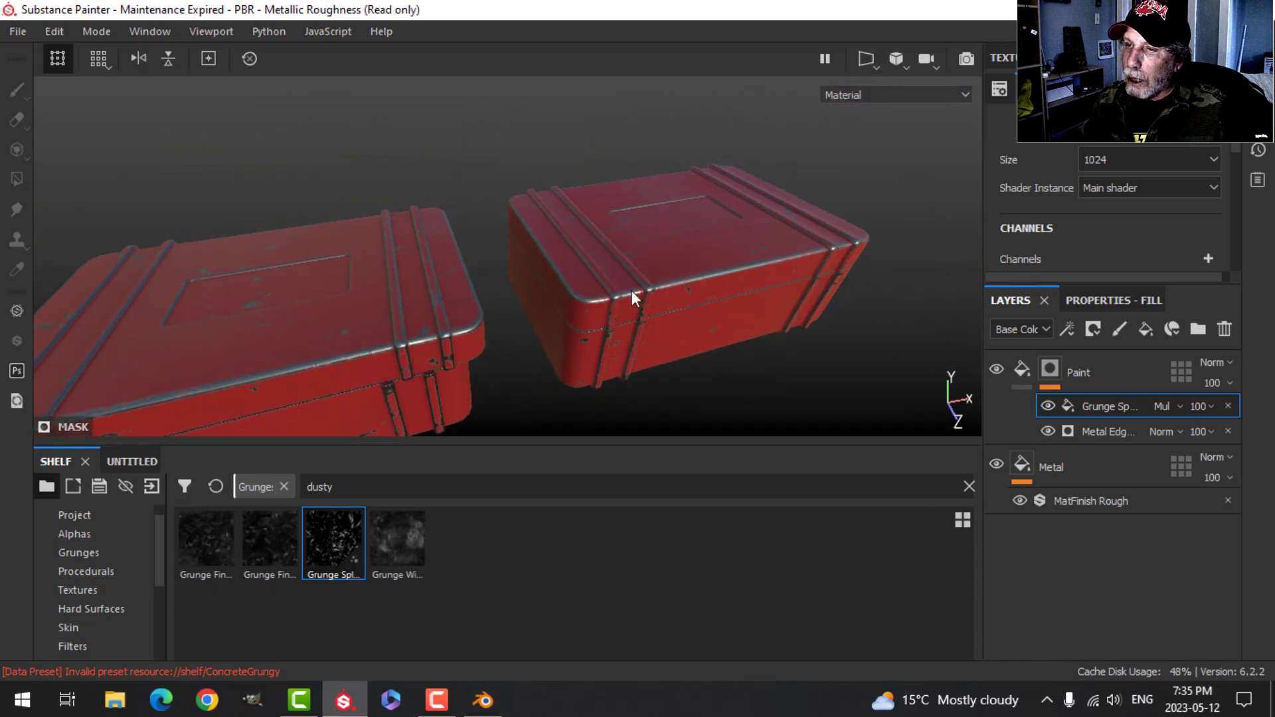
{"action": "left_click_drag", "start_coordinate": [709, 262], "coordinate": [649, 238], "text": "alt"}
{"action": "right_click_drag", "start_coordinate": [650, 238], "coordinate": [669, 232], "text": "shift"}
{"action": "right_click_drag", "start_coordinate": [604, 305], "coordinate": [580, 301], "text": "shift"}
{"action": "left_click_drag", "start_coordinate": [580, 301], "coordinate": [457, 306], "text": "alt"}
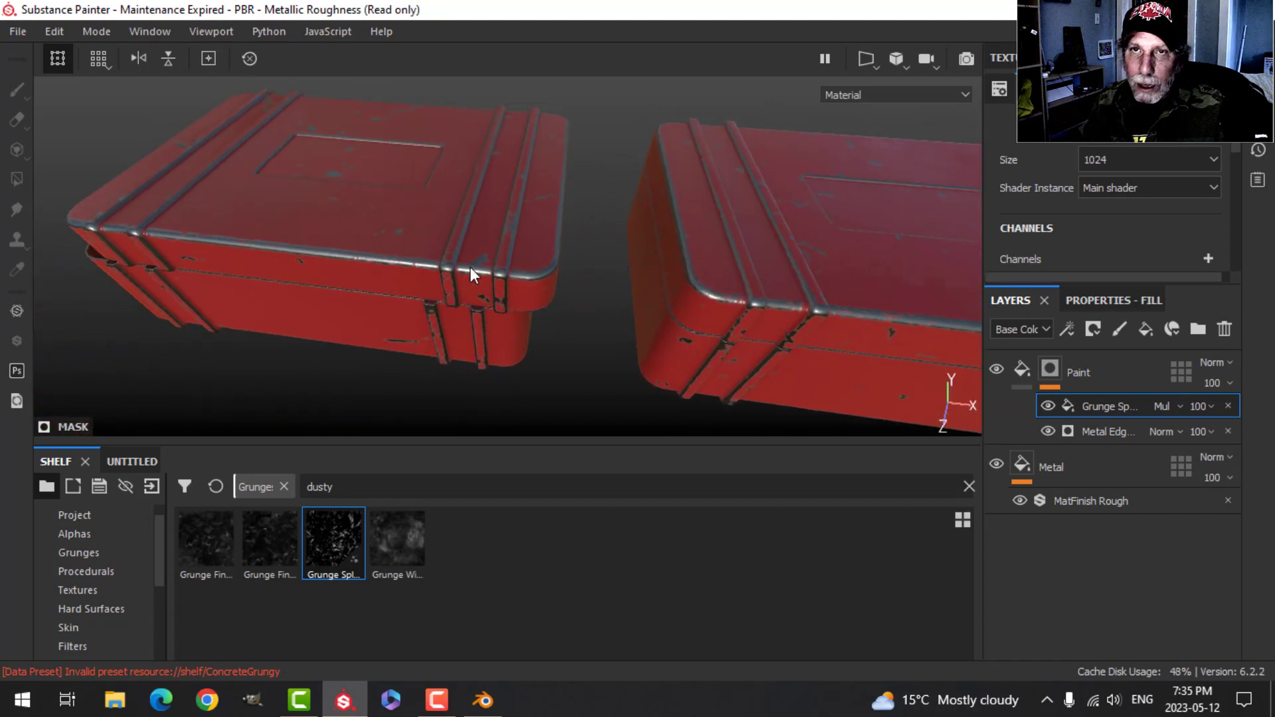
{"action": "right_click_drag", "start_coordinate": [464, 243], "coordinate": [413, 227], "text": "shift"}
{"action": "left_click_drag", "start_coordinate": [413, 227], "coordinate": [422, 233], "text": "alt"}
{"action": "mouse_move", "coordinate": [423, 233]}
{"action": "right_mouse_down", "text": "shift"}
{"action": "mouse_move", "coordinate": [386, 245]}
{"action": "mouse_move", "coordinate": [434, 247]}
{"action": "right_mouse_up", "text": "shift"}
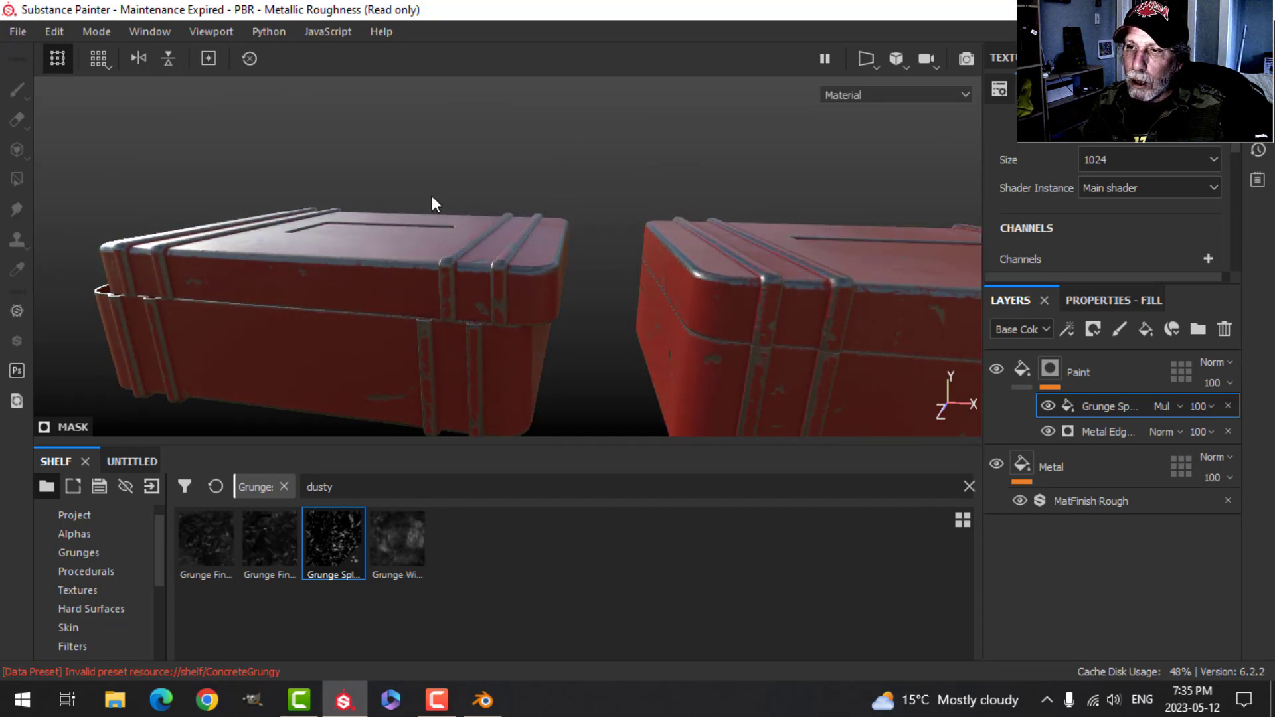
{"action": "left_click_drag", "start_coordinate": [432, 197], "coordinate": [570, 230], "text": "alt"}
{"action": "right_click_drag", "start_coordinate": [570, 230], "coordinate": [495, 231], "text": "shift"}
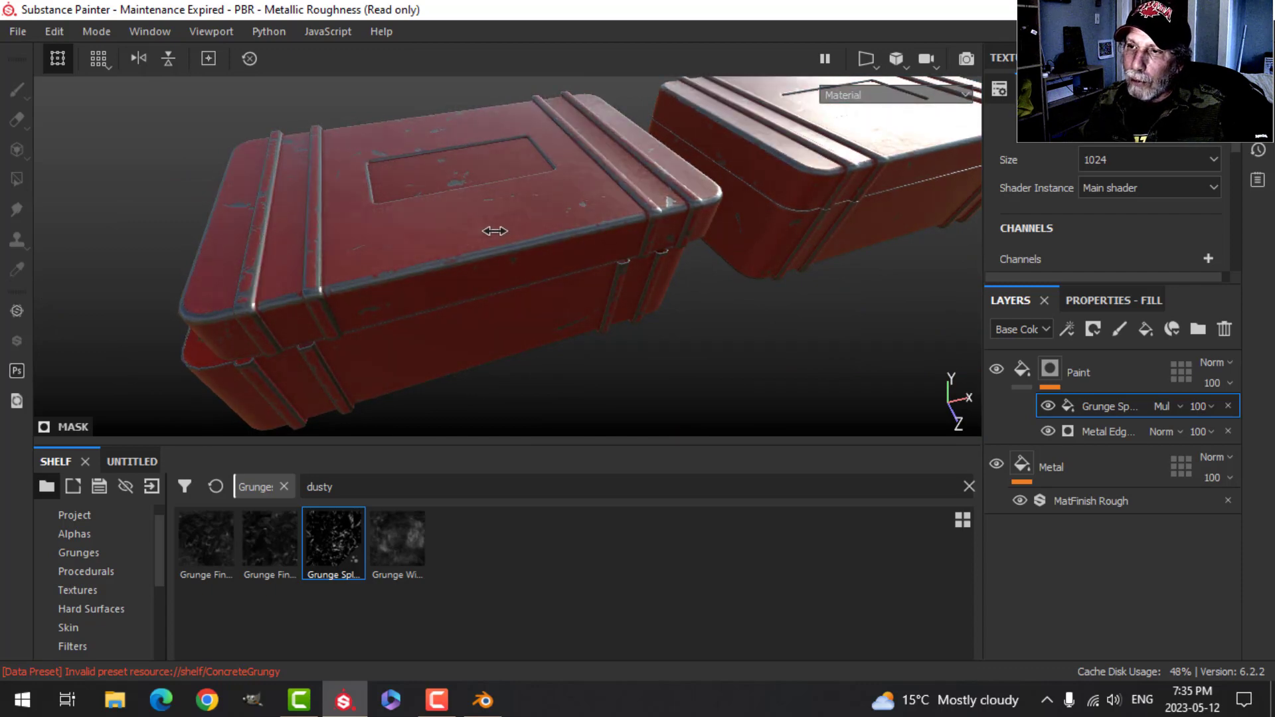
{"action": "left_click_drag", "start_coordinate": [541, 270], "coordinate": [516, 222], "text": "alt"}
{"action": "right_click_drag", "start_coordinate": [515, 225], "coordinate": [626, 217], "text": "shift"}
{"action": "left_click_drag", "start_coordinate": [639, 225], "coordinate": [582, 233], "text": "alt"}
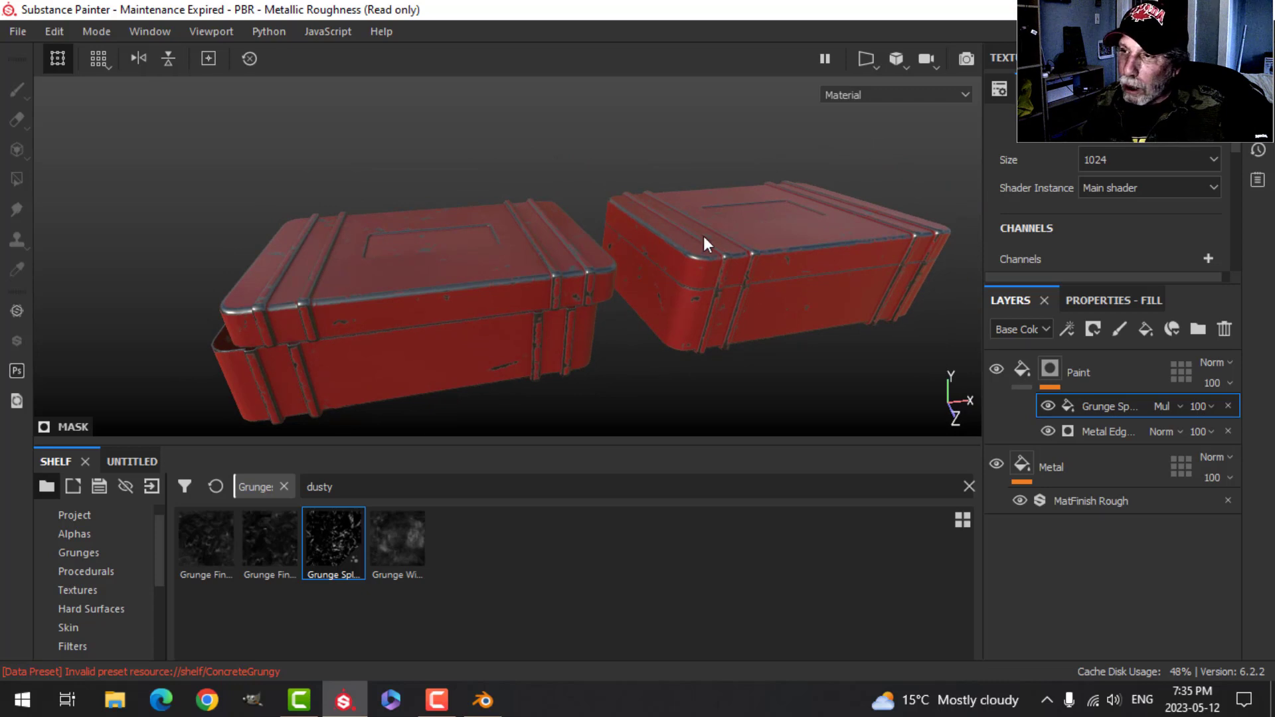
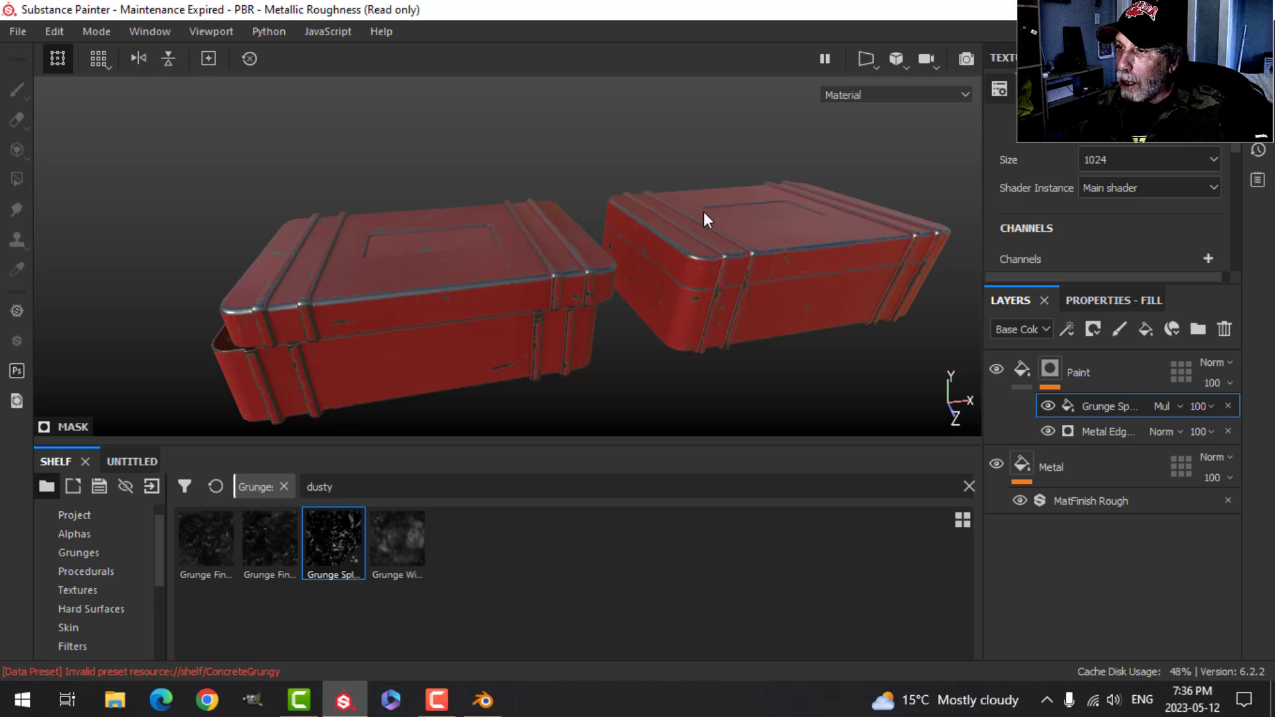
{"action": "left_click_drag", "start_coordinate": [734, 270], "coordinate": [725, 261], "text": "alt"}
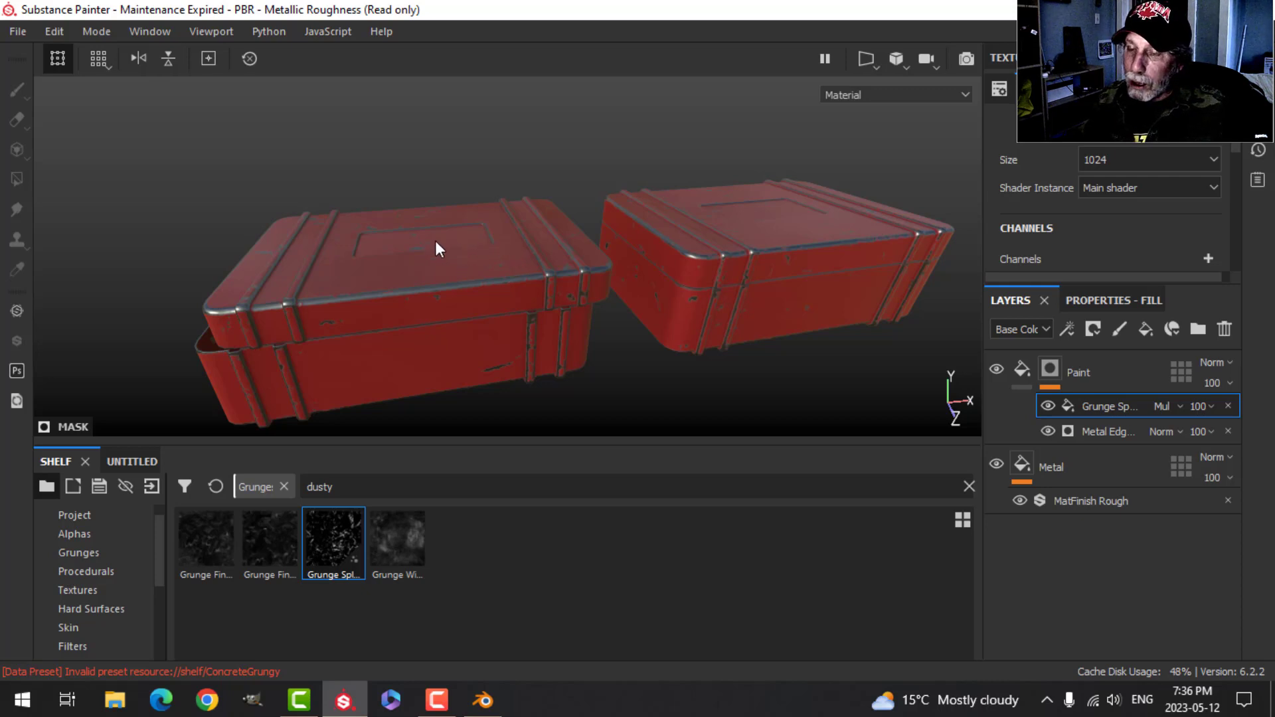
{"action": "left_click_drag", "start_coordinate": [427, 248], "coordinate": [506, 226], "text": "alt"}
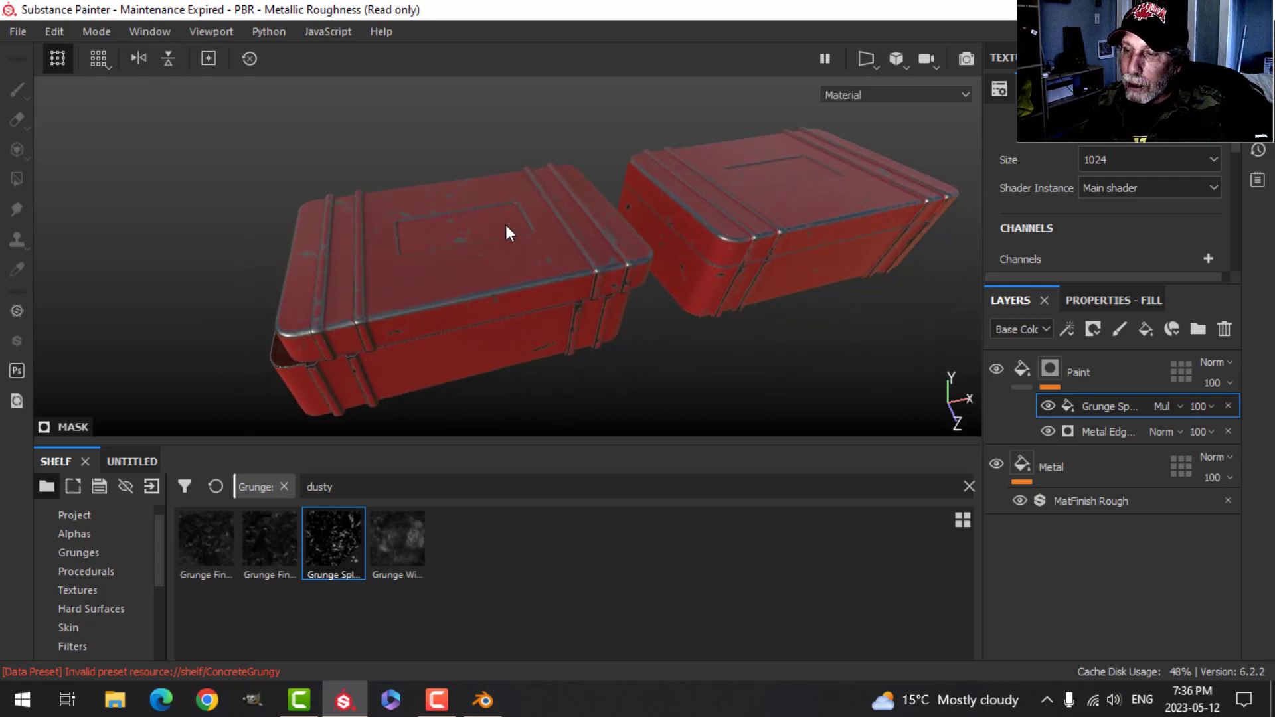
{"action": "mouse_move", "coordinate": [506, 232]}
{"action": "right_mouse_down", "text": "shift"}
{"action": "mouse_move", "coordinate": [470, 233]}
{"action": "mouse_move", "coordinate": [518, 205]}
{"action": "right_mouse_up", "text": "shift"}
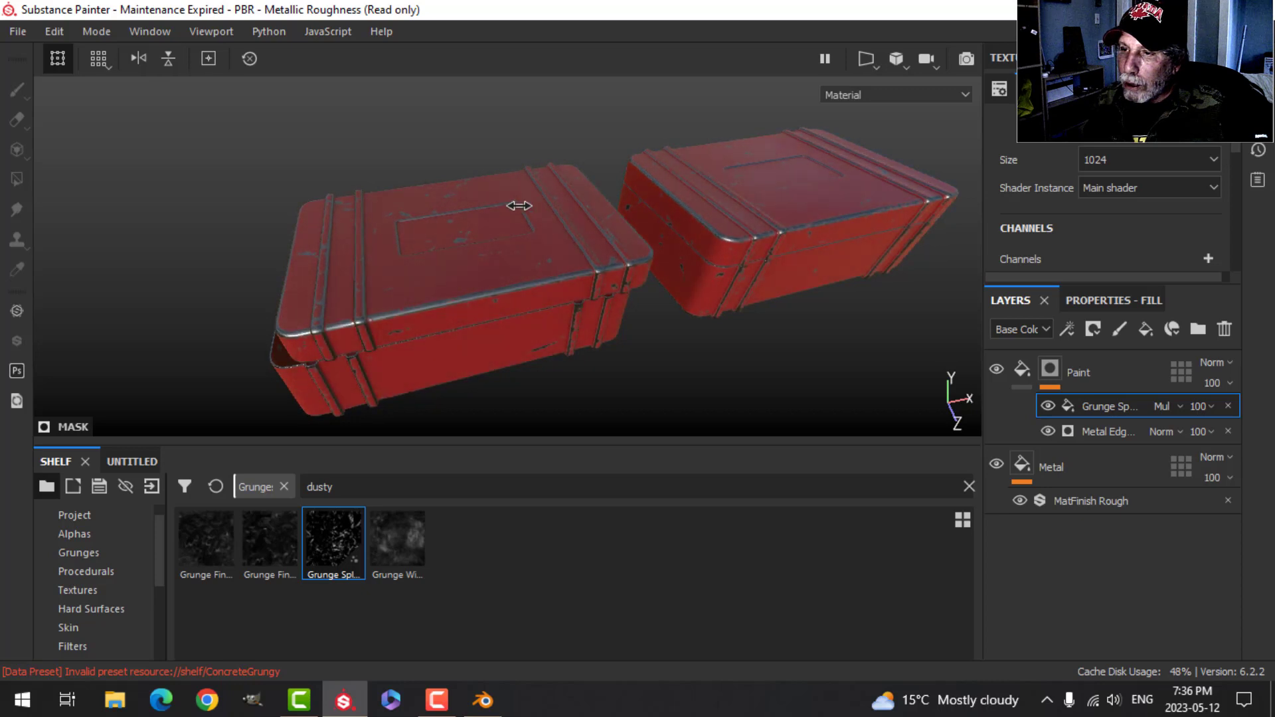
{"action": "mouse_move", "coordinate": [571, 261]}
{"action": "left_mouse_down", "text": "alt"}
{"action": "mouse_move", "coordinate": [586, 233]}
{"action": "mouse_move", "coordinate": [543, 176]}
{"action": "mouse_move", "coordinate": [598, 199]}
{"action": "left_mouse_up", "text": "alt"}
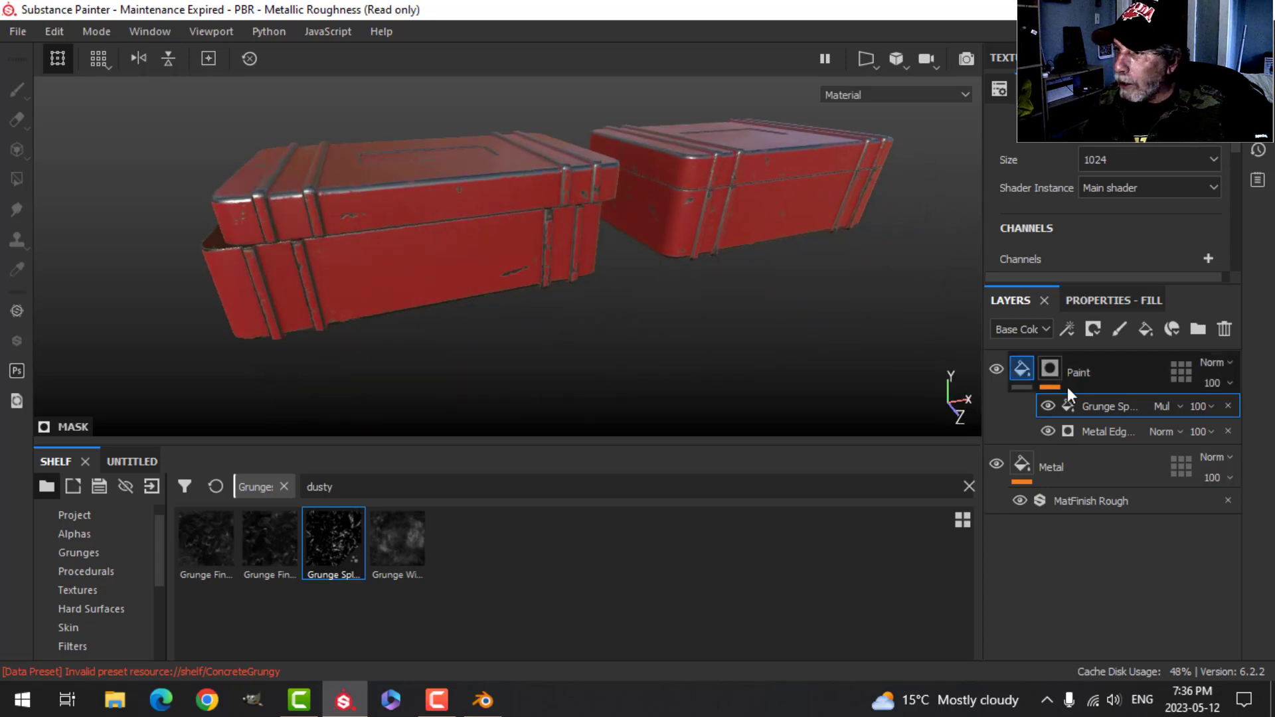
Search the materials for rust, add a fill layer above the Paint layer and assign it the Rust Fine material.
{"action": "left_click", "coordinate": [1030, 376]}
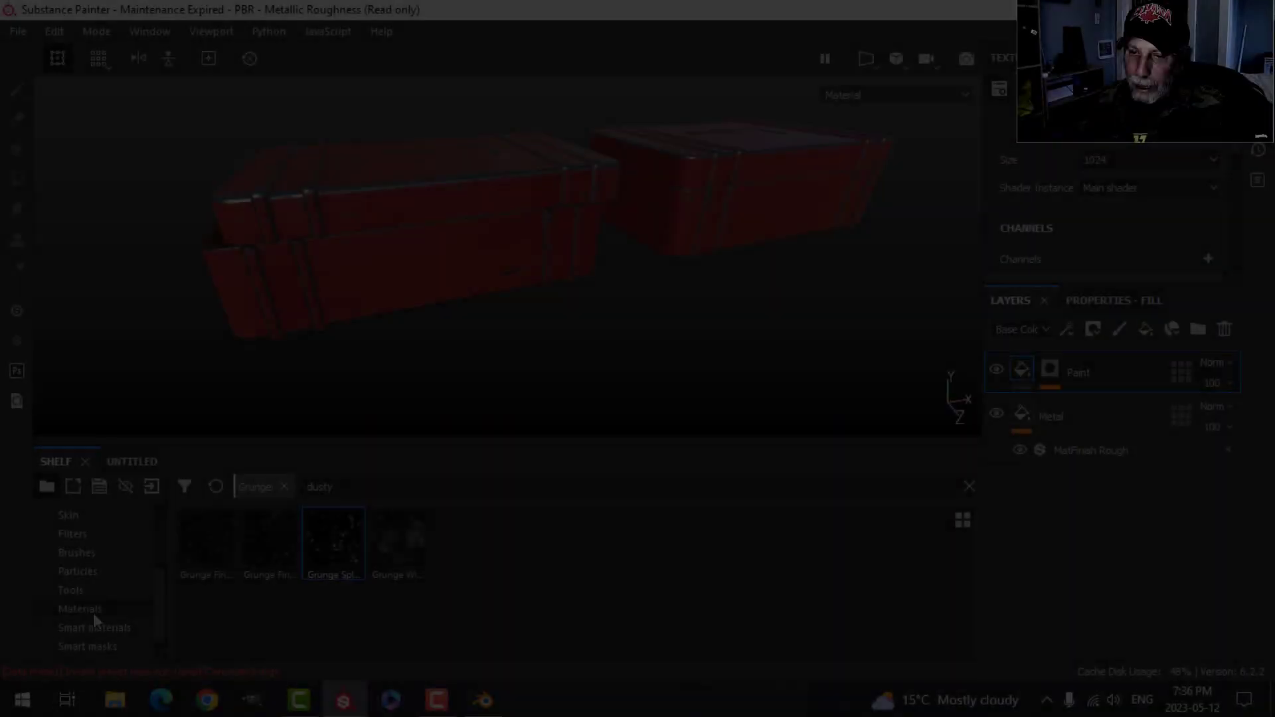
{"action": "left_click", "coordinate": [91, 609]}
{"action": "type", "text": "rust"}
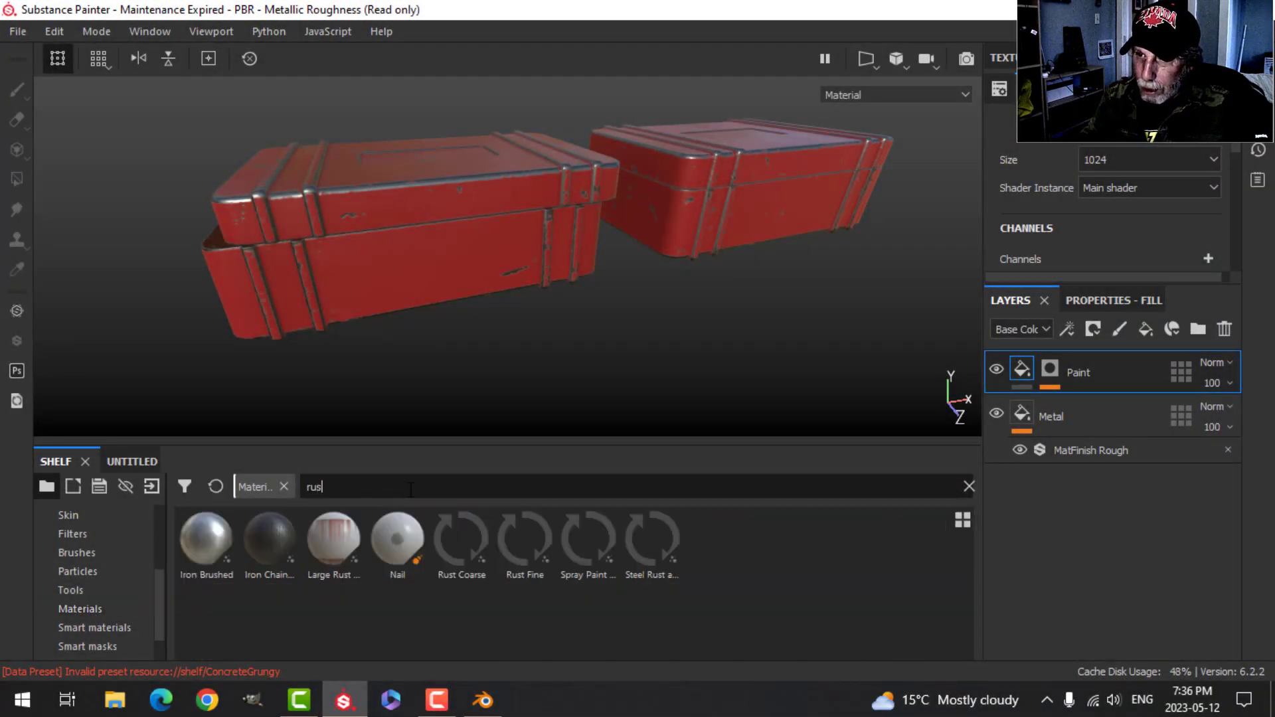
{"action": "left_click", "coordinate": [1147, 330]}
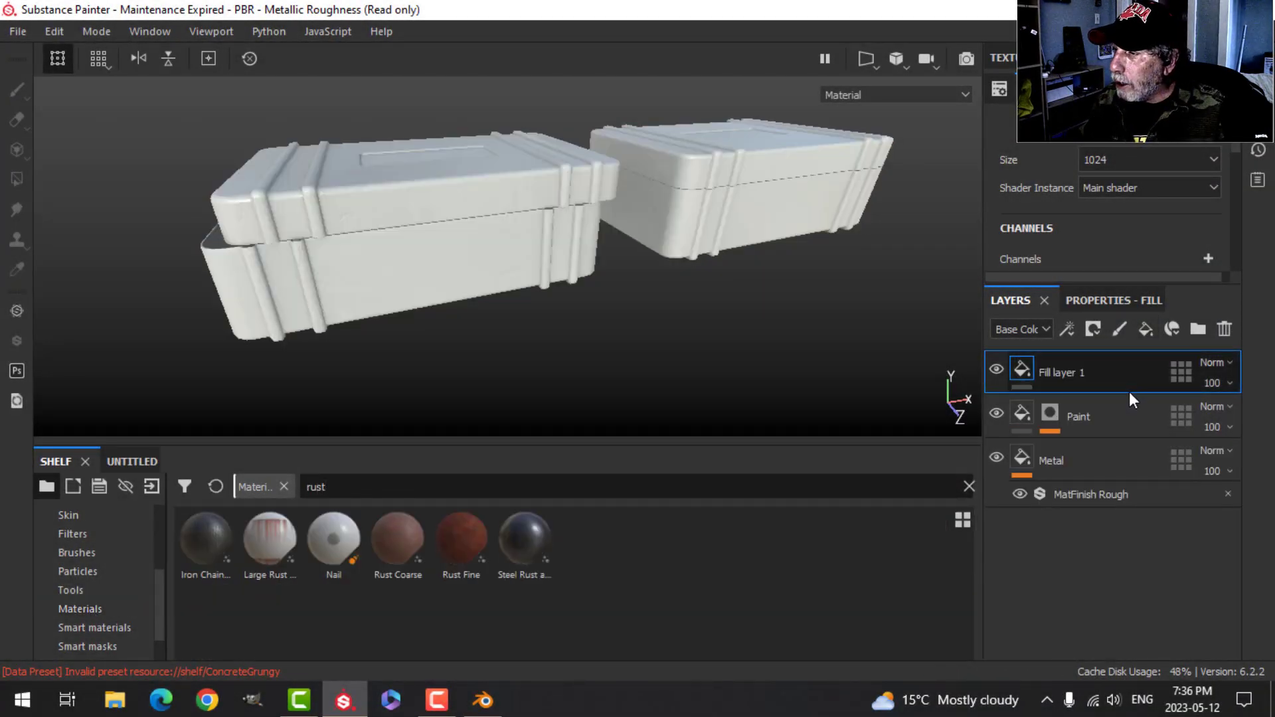
{"action": "left_click", "coordinate": [1113, 302]}
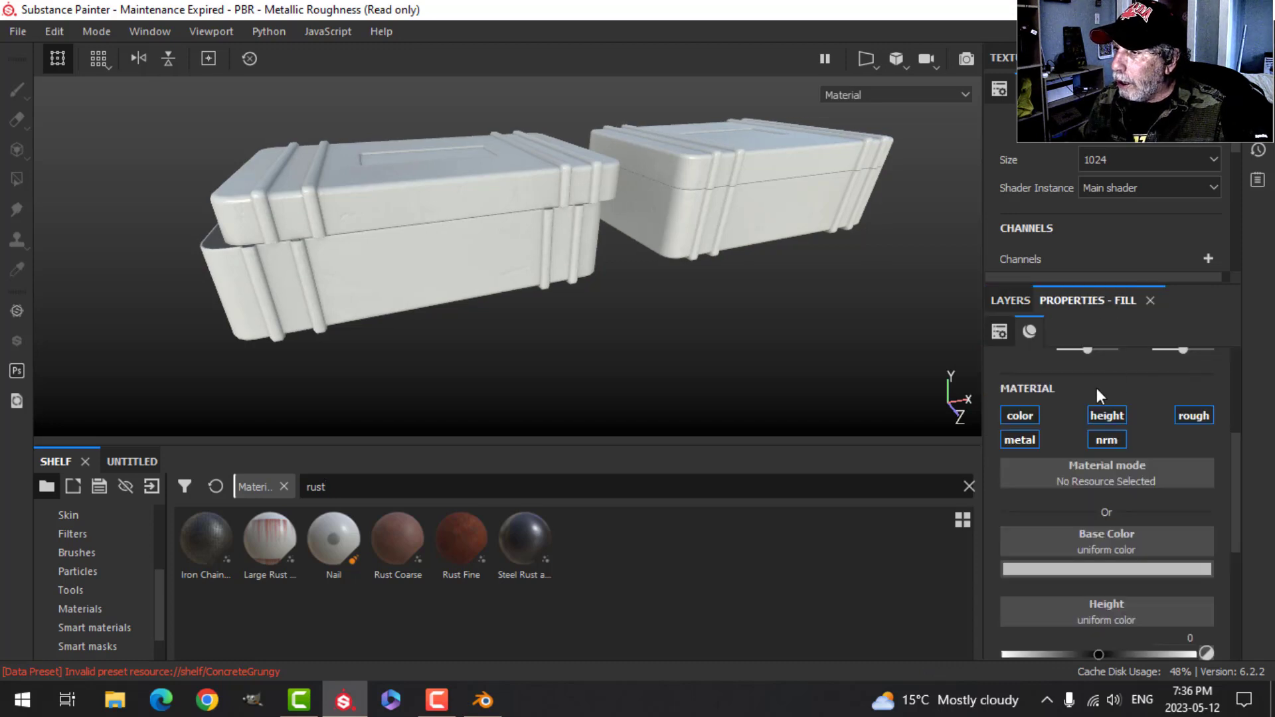
{"action": "scroll", "coordinate": [1122, 465], "scroll_direction": "down", "scroll_amount": 1}
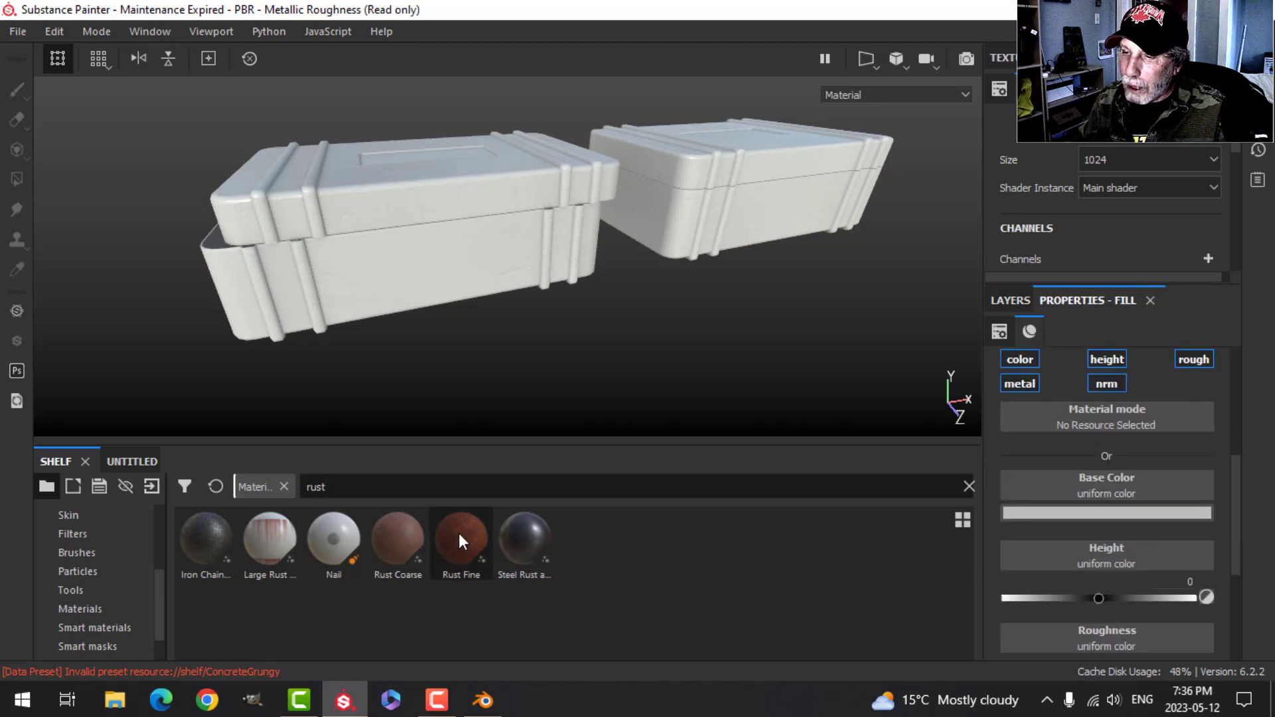
{"action": "left_click_drag", "start_coordinate": [459, 533], "coordinate": [1077, 491]}
Raise the Rust Fine fill layer's Roughness to 0.8068.
{"action": "left_click_drag", "start_coordinate": [478, 320], "coordinate": [456, 237], "text": "alt"}
{"action": "scroll", "coordinate": [1086, 563], "scroll_direction": "down", "scroll_amount": 4}
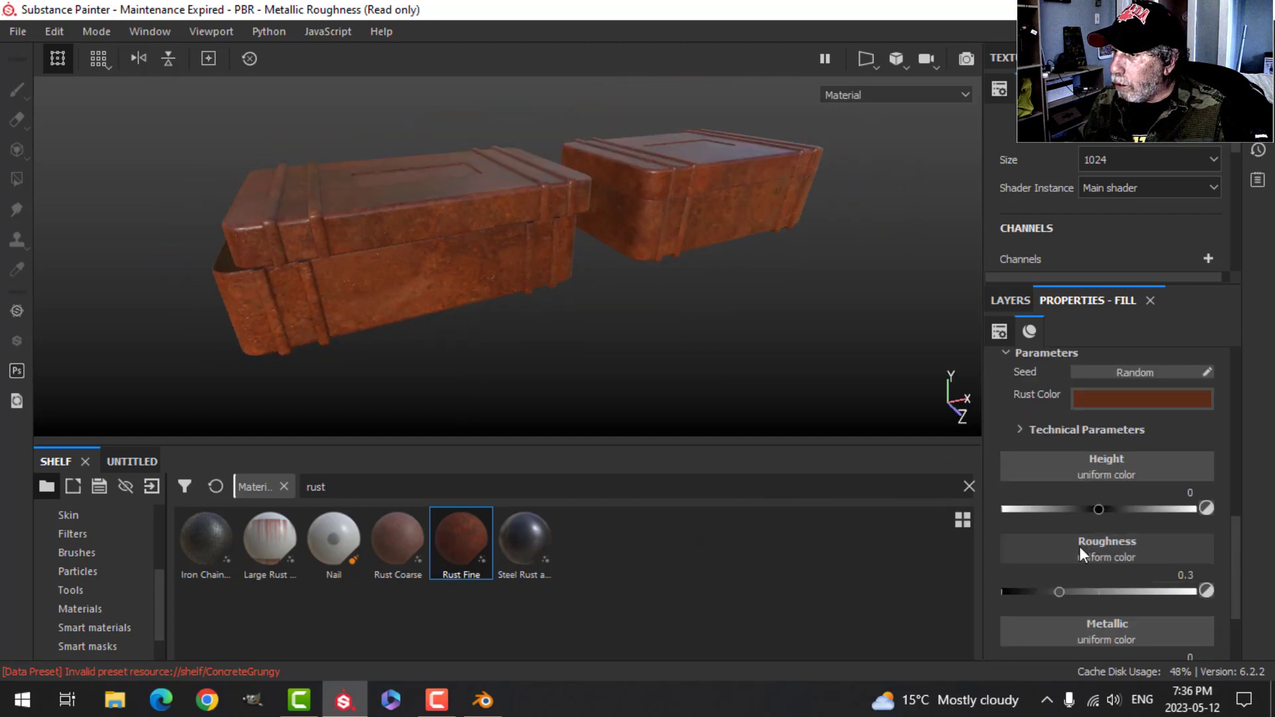
{"action": "left_click_drag", "start_coordinate": [1061, 591], "coordinate": [1137, 593]}
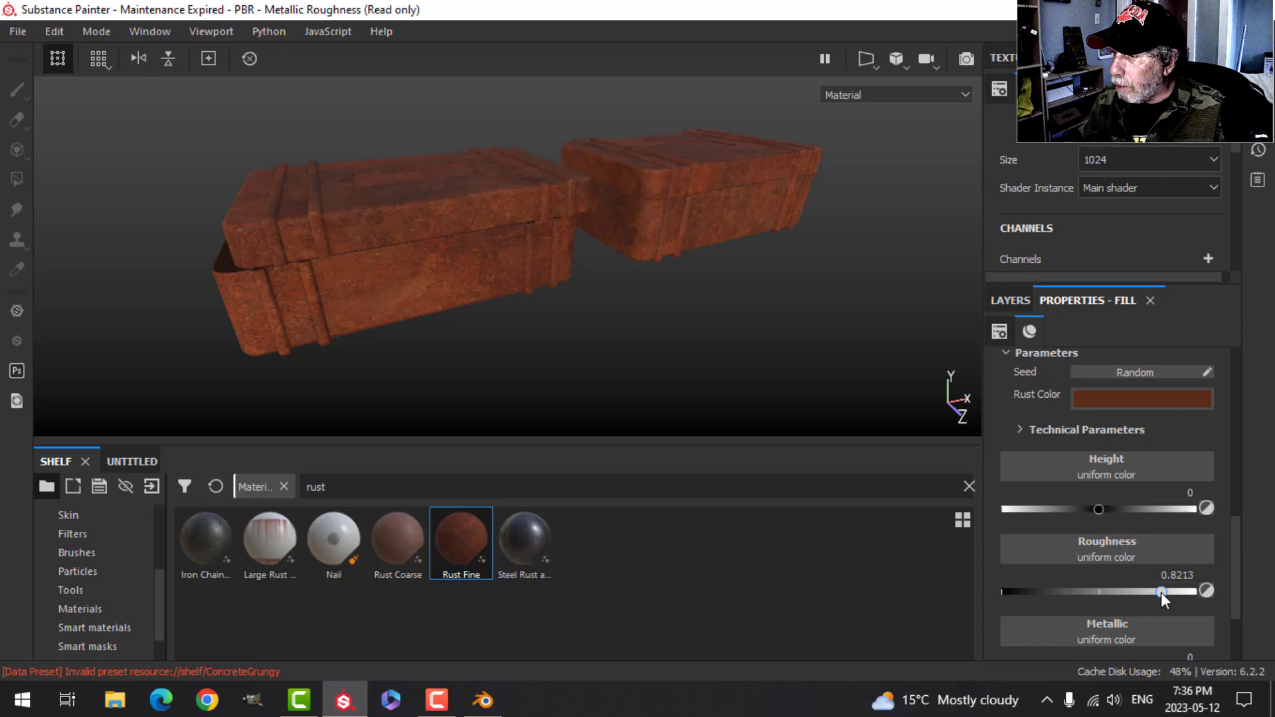
{"action": "left_click_drag", "start_coordinate": [662, 344], "coordinate": [664, 295], "text": "alt"}
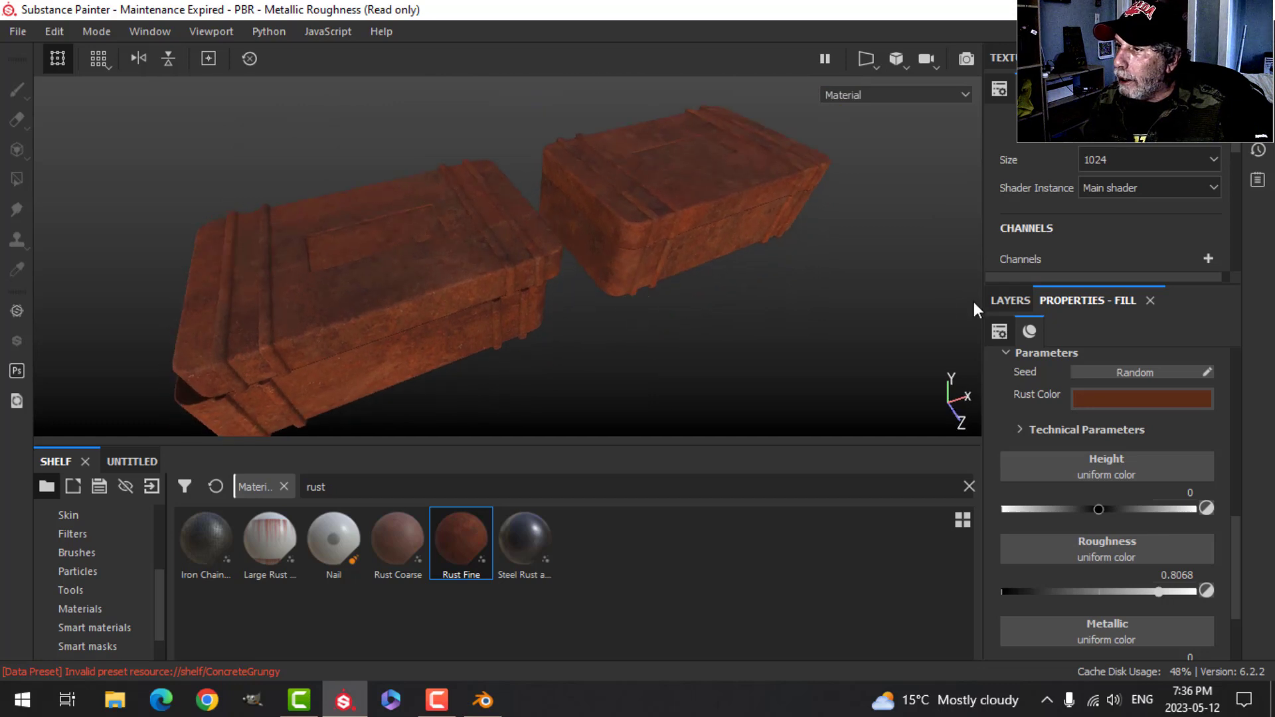
Rename the new fill layer as rust and add a black mask to it.
{"action": "left_click", "coordinate": [1012, 301]}
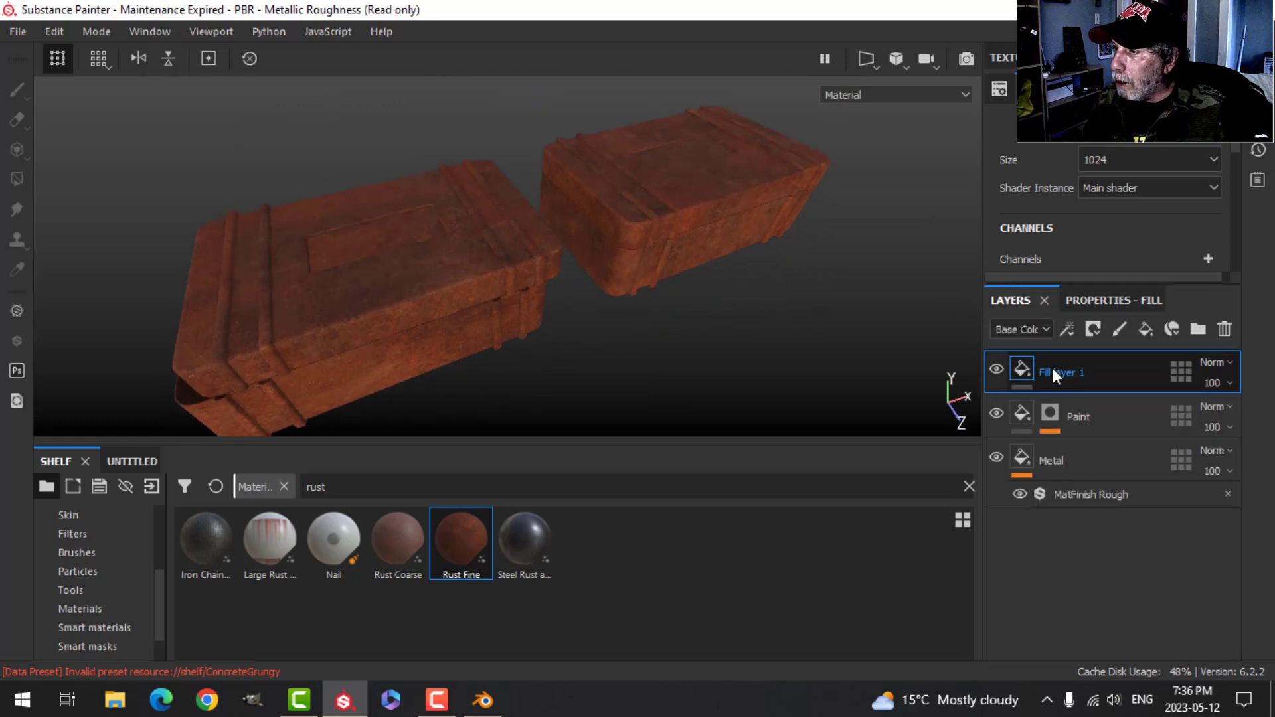
{"action": "type", "text": "rust"}
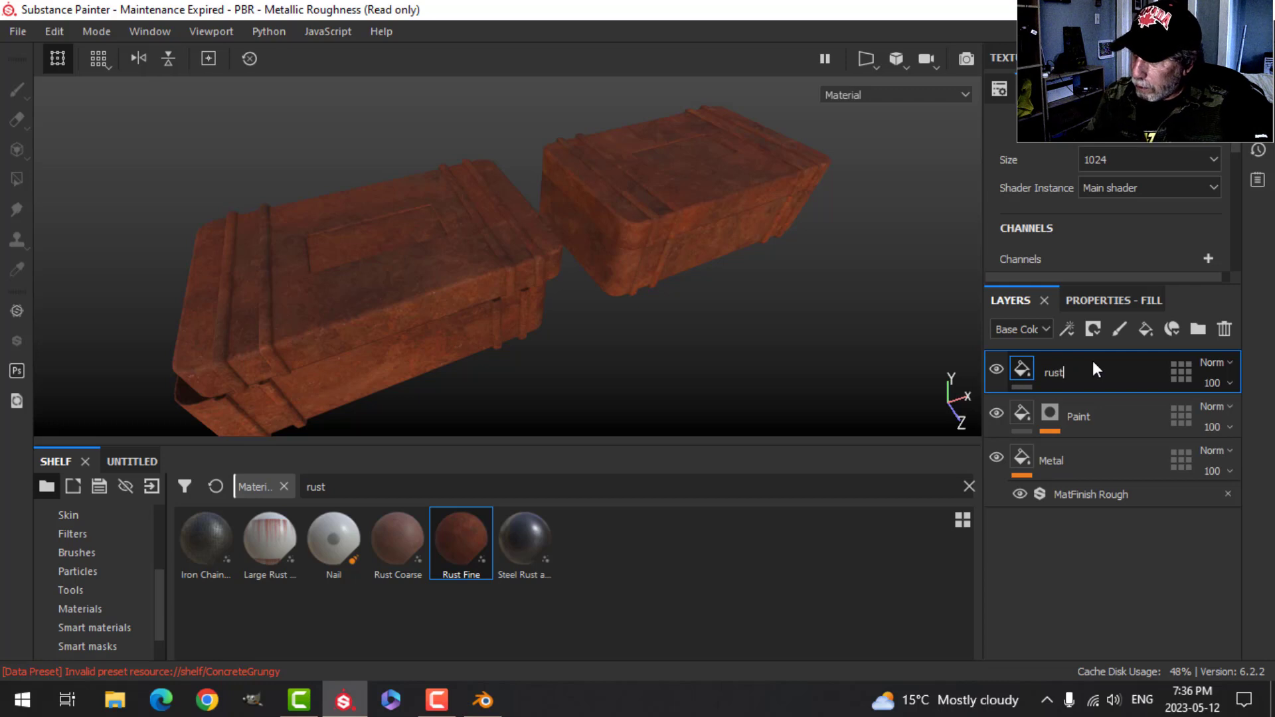
{"action": "key", "text": "Return"}
{"action": "left_click", "coordinate": [1093, 329]}
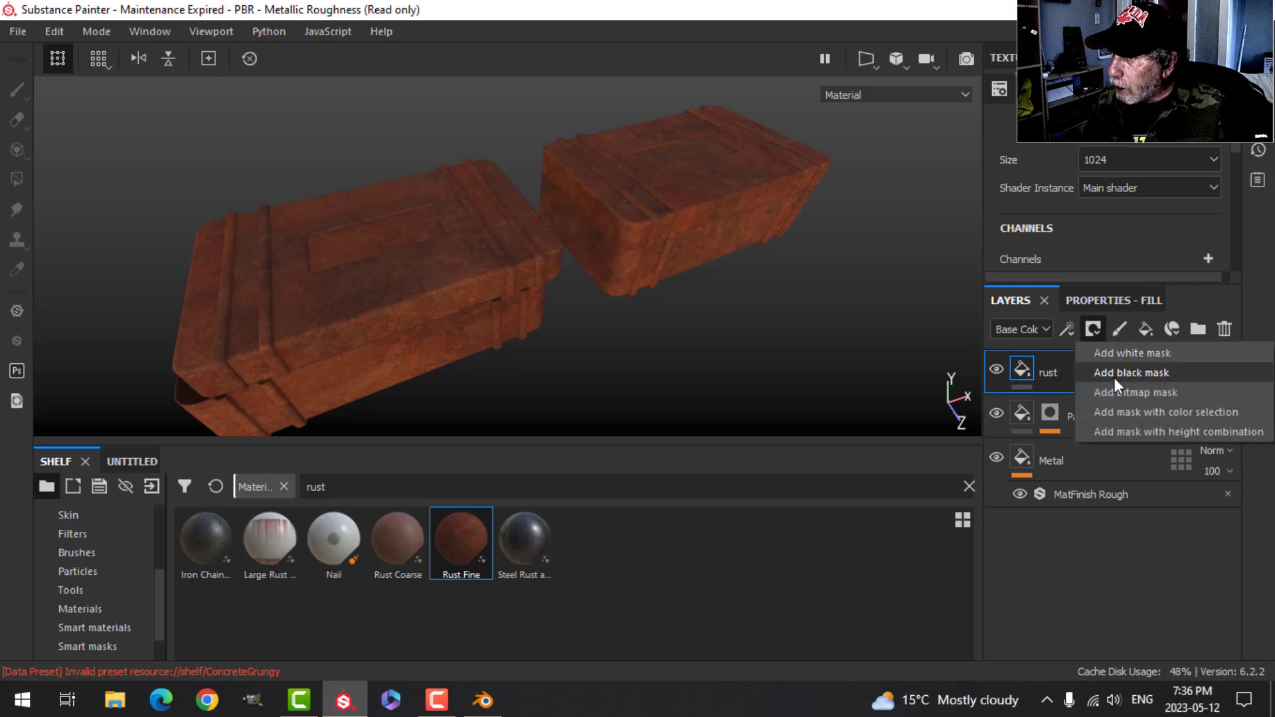
{"action": "left_click", "coordinate": [1113, 374]}
Search the grunges for rust.
{"action": "scroll", "coordinate": [85, 577], "scroll_direction": "up", "scroll_amount": 3}
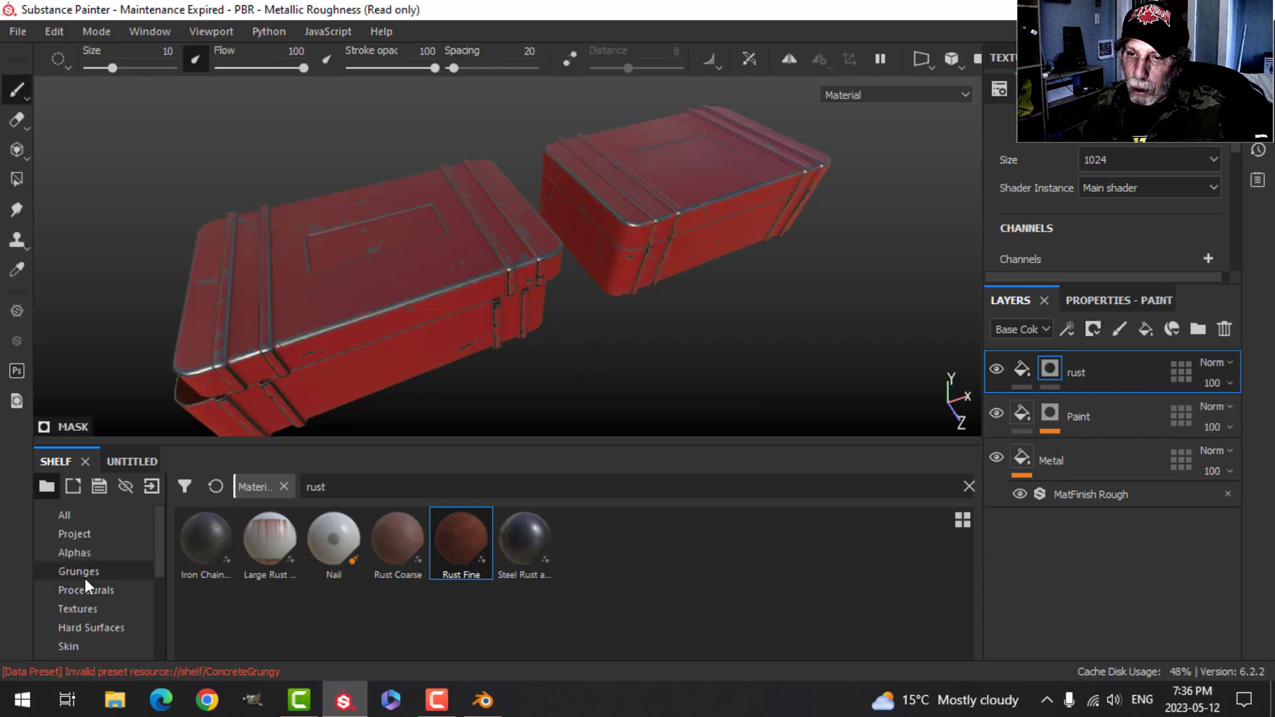
{"action": "left_click", "coordinate": [84, 570]}
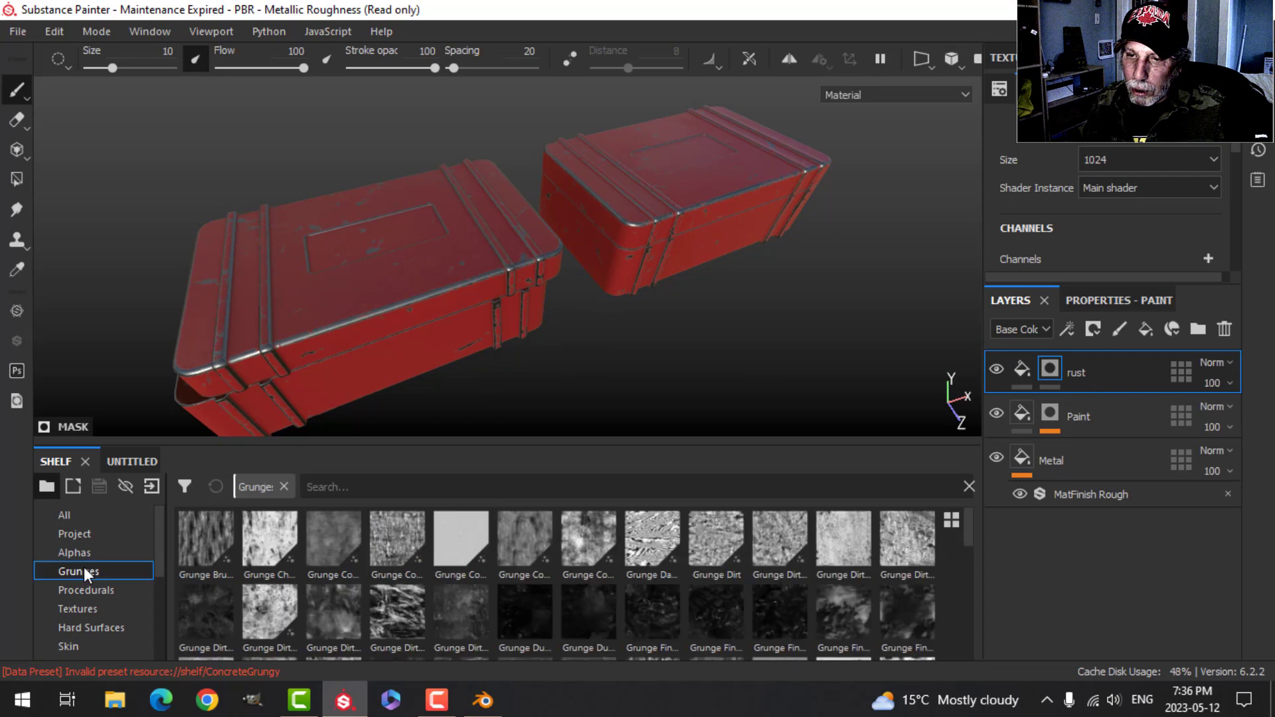
{"action": "left_click", "coordinate": [384, 495]}
{"action": "type", "text": "t"}
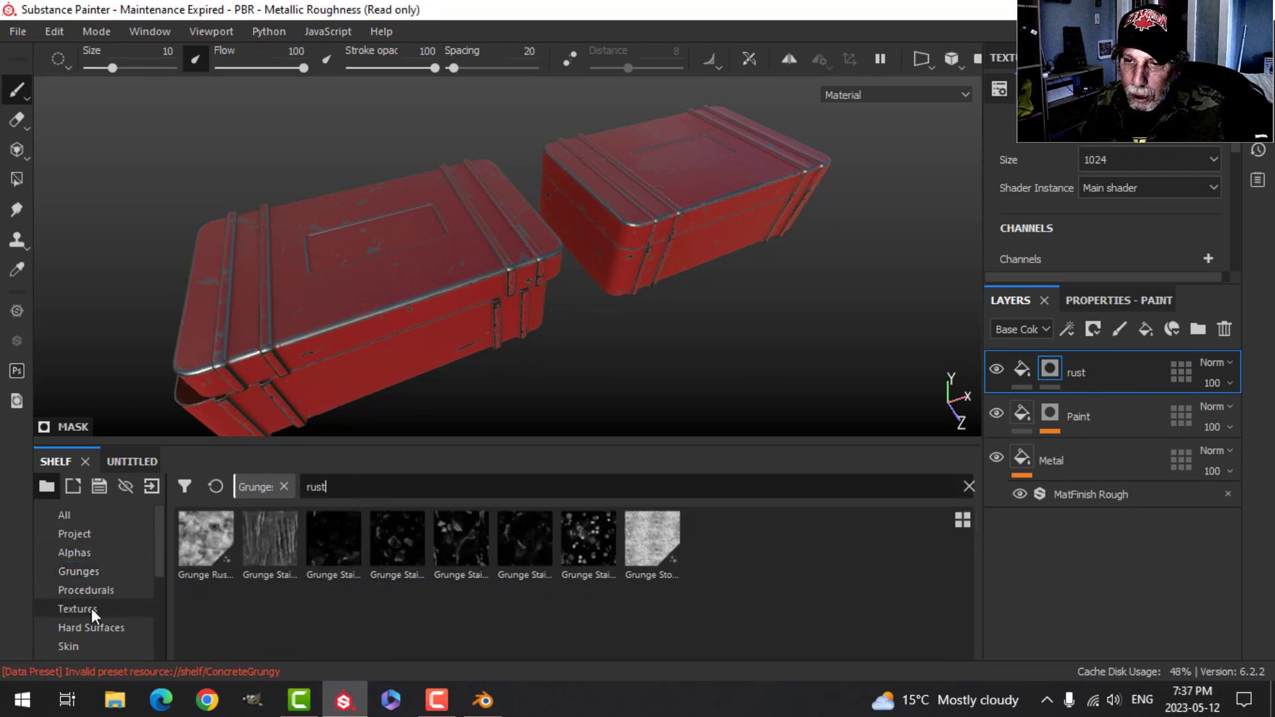
{"action": "scroll", "coordinate": [91, 608], "scroll_direction": "down", "scroll_amount": 1}
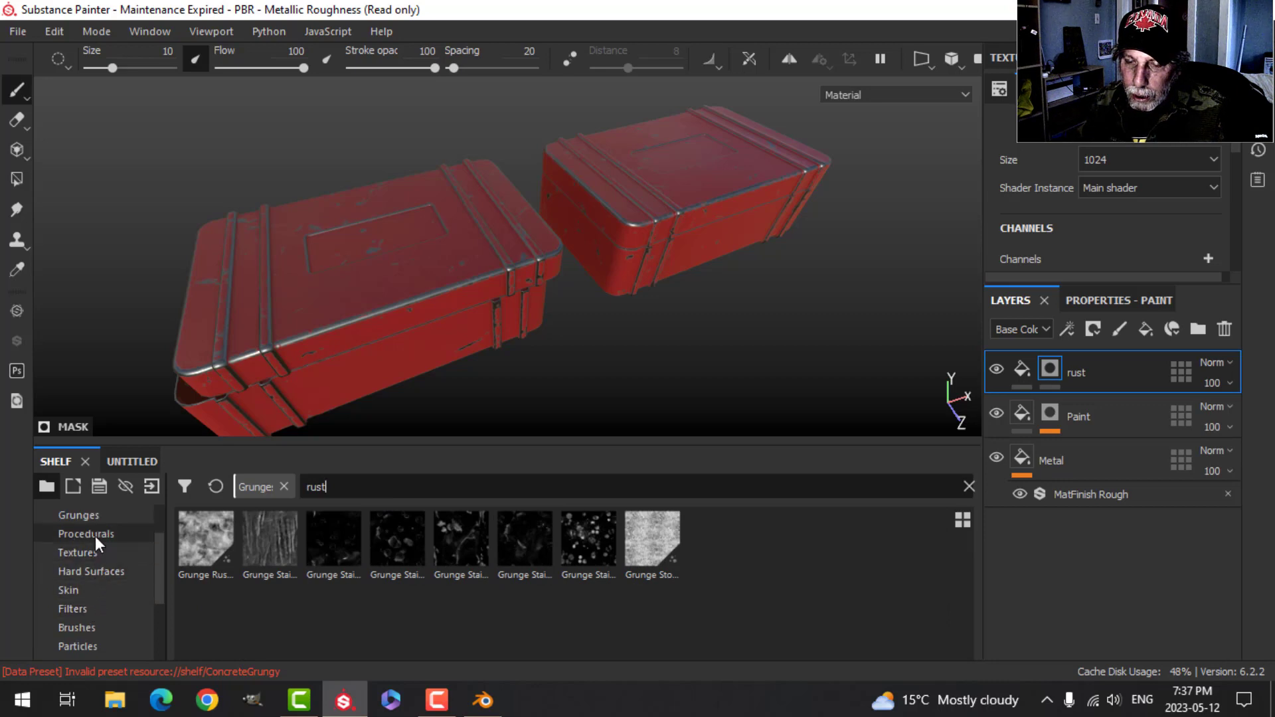
{"action": "scroll", "coordinate": [118, 587], "scroll_direction": "up", "scroll_amount": 1}
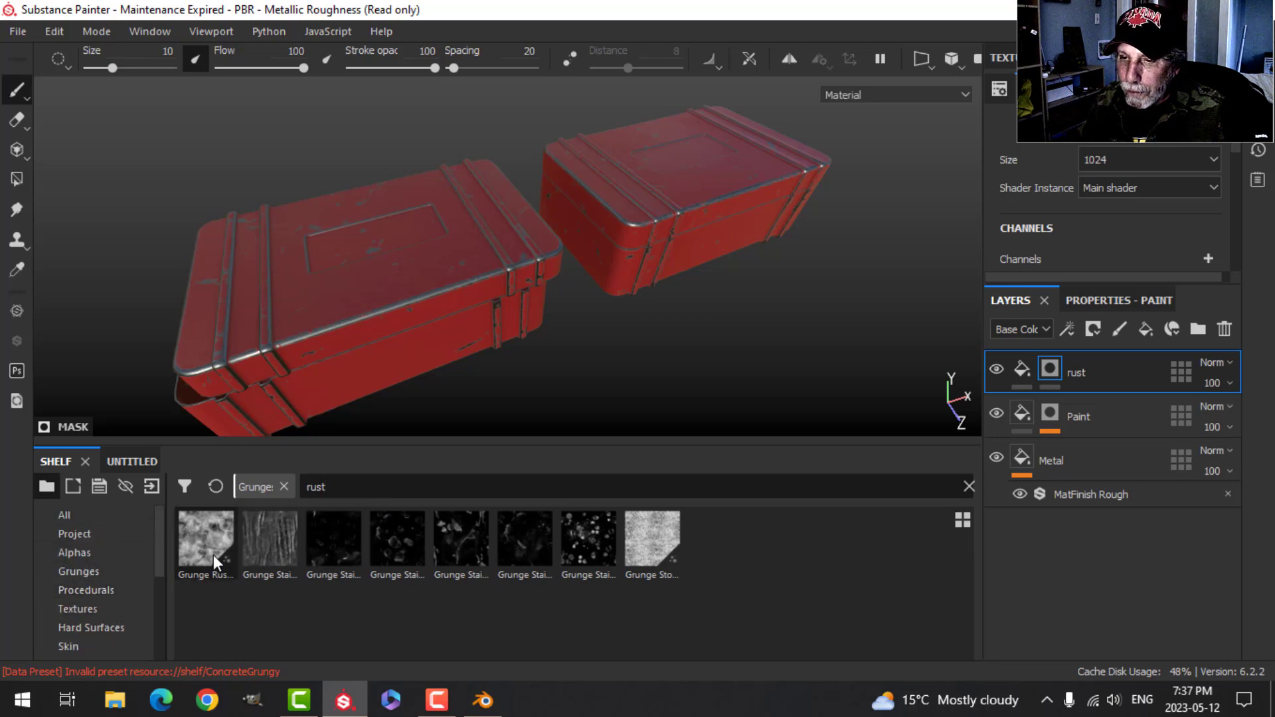
Search the smart masks for rust and apply the Edge Rust smart mask to the rust layer's mask.
{"action": "scroll", "coordinate": [93, 603], "scroll_direction": "down", "scroll_amount": 2}
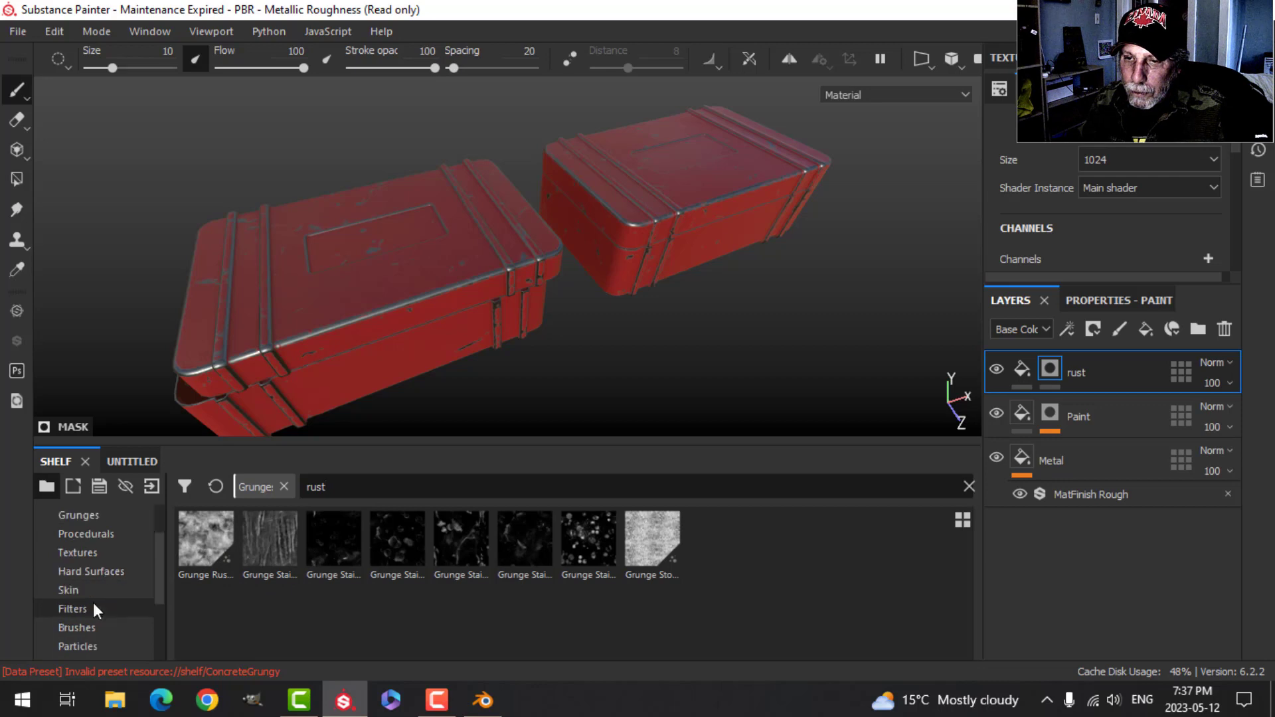
{"action": "scroll", "coordinate": [85, 632], "scroll_direction": "down", "scroll_amount": 1}
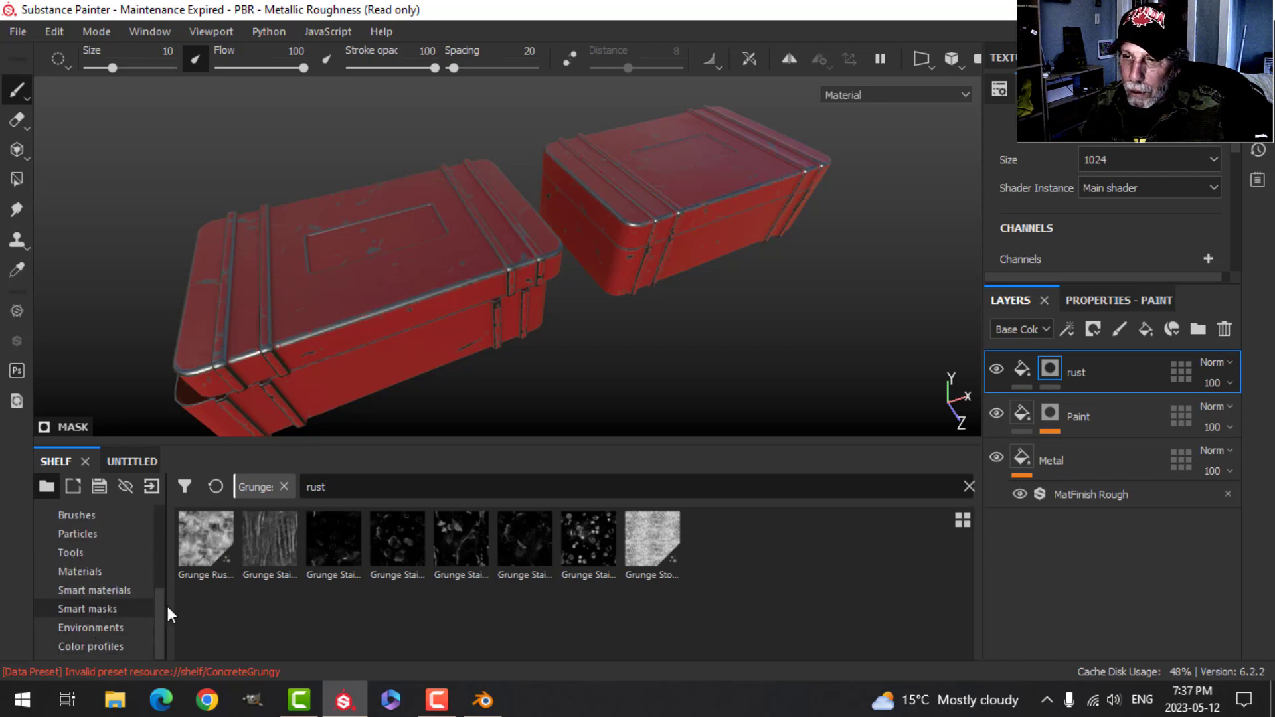
{"action": "type", "text": "rust"}
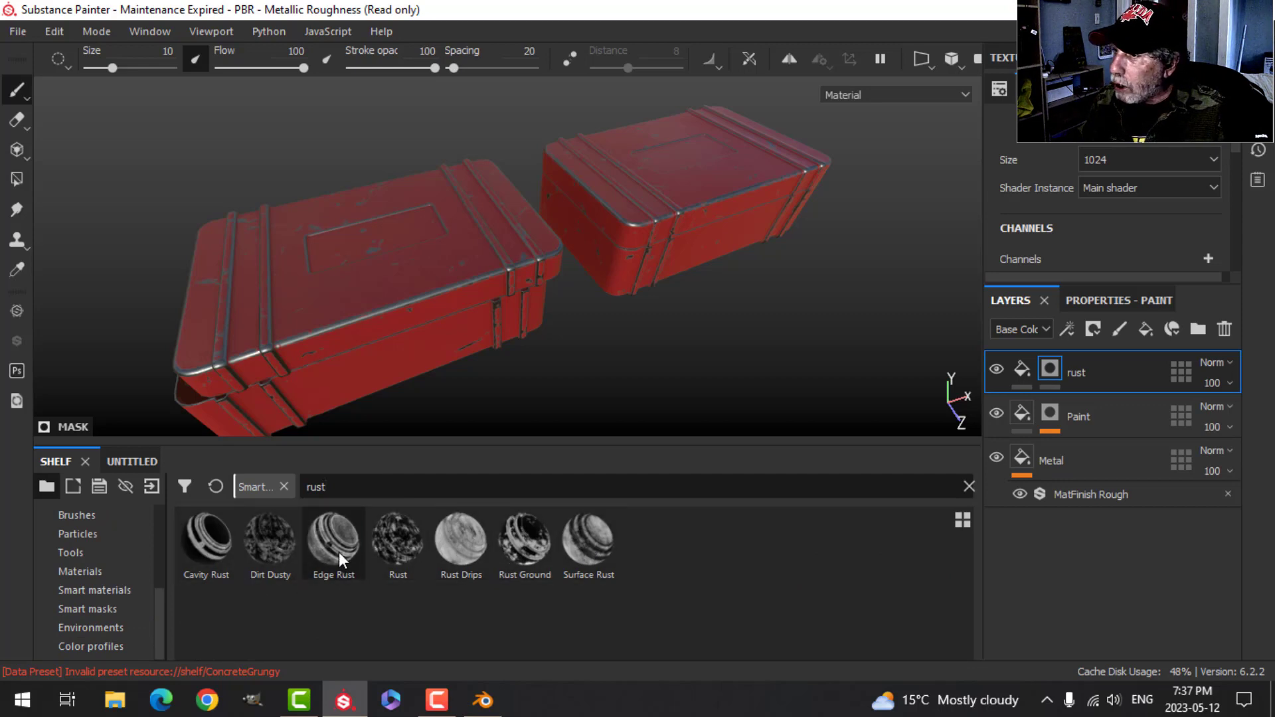
{"action": "left_click_drag", "start_coordinate": [339, 553], "coordinate": [1049, 368]}
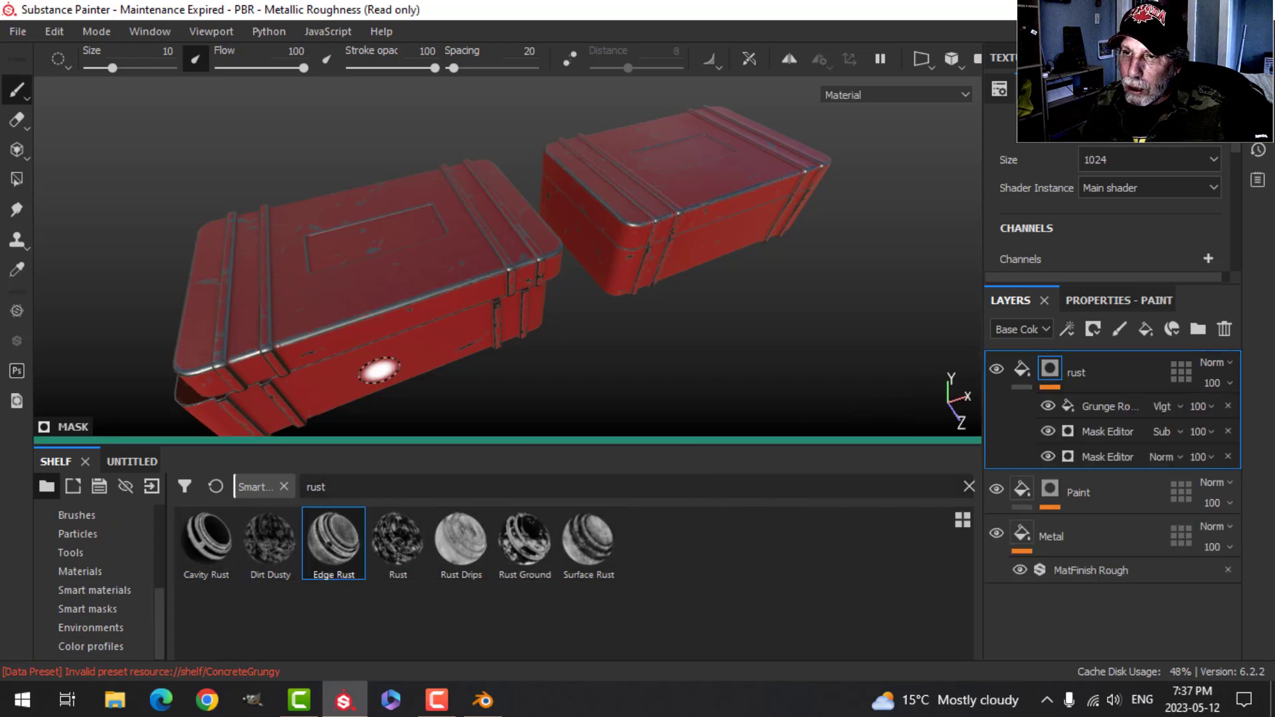
{"action": "left_click_drag", "start_coordinate": [370, 361], "coordinate": [406, 318], "text": "alt"}
{"action": "right_click_drag", "start_coordinate": [407, 319], "coordinate": [936, 412], "text": "alt"}
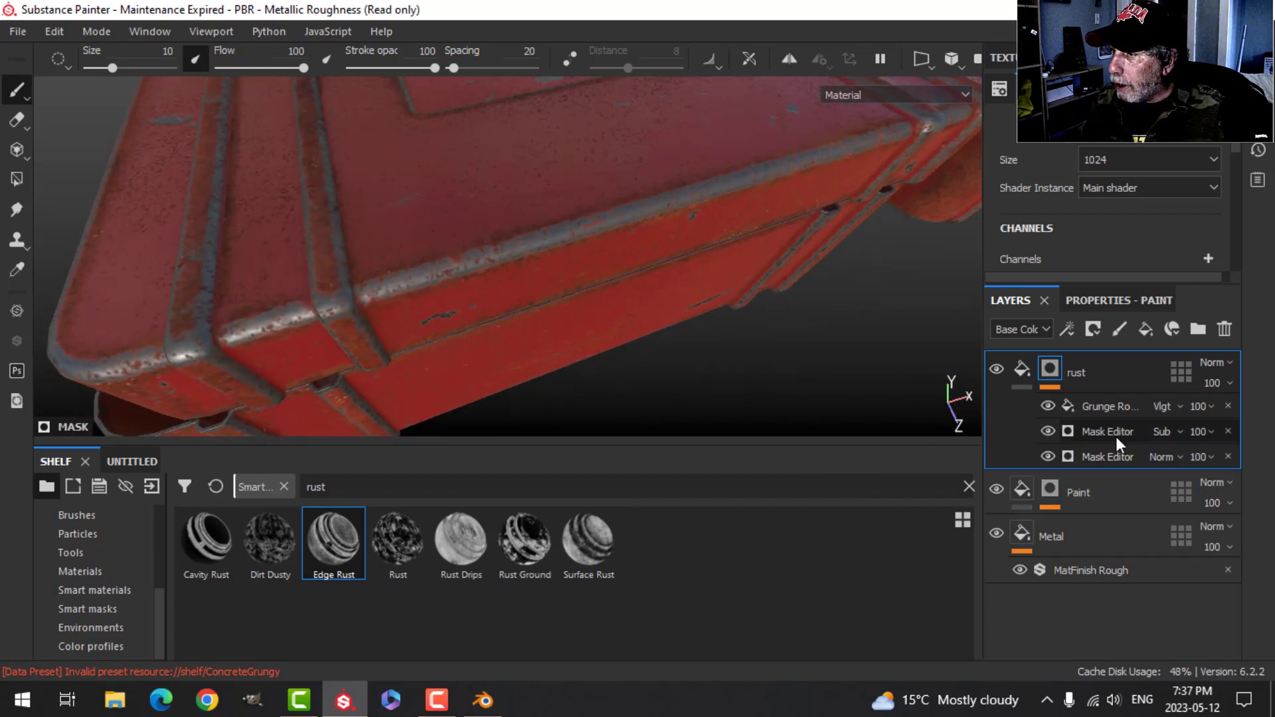
Set the Balance of the rust mask's Grunge Rough Dirty fill to 0.4 and its Contrast to 0.25.
{"action": "left_click", "coordinate": [1098, 301]}
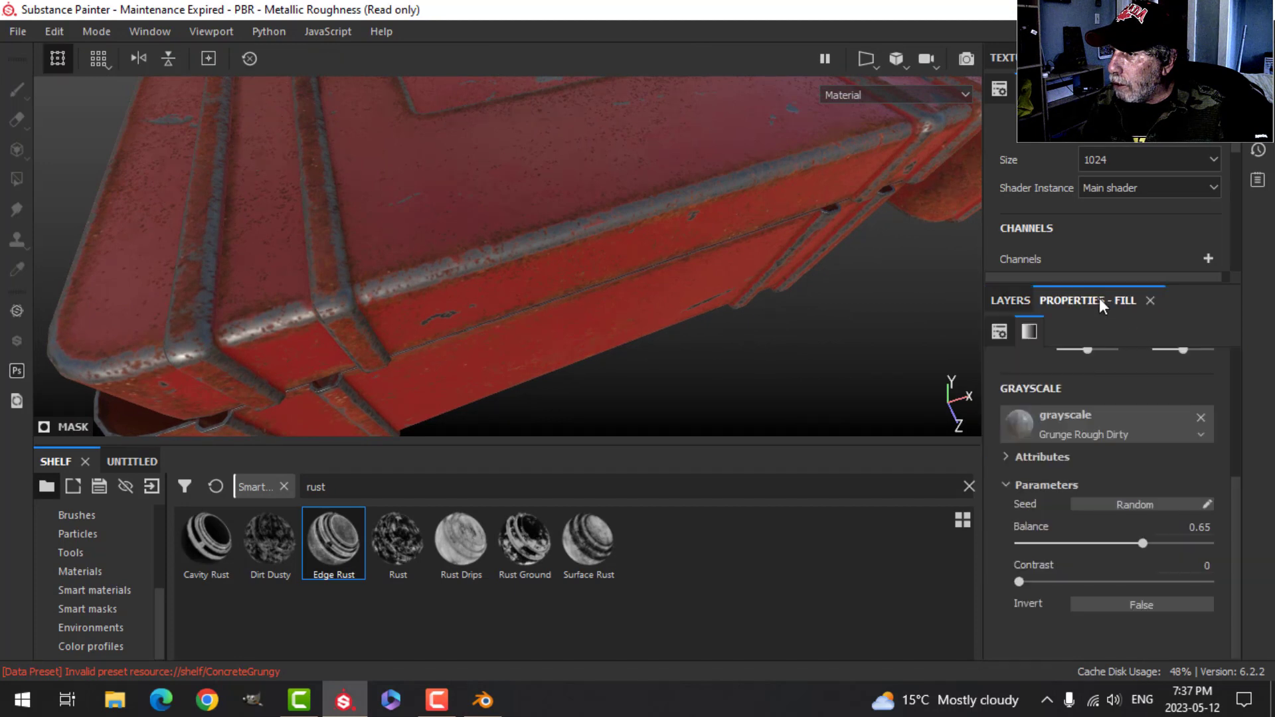
{"action": "left_click_drag", "start_coordinate": [1142, 543], "coordinate": [1112, 543]}
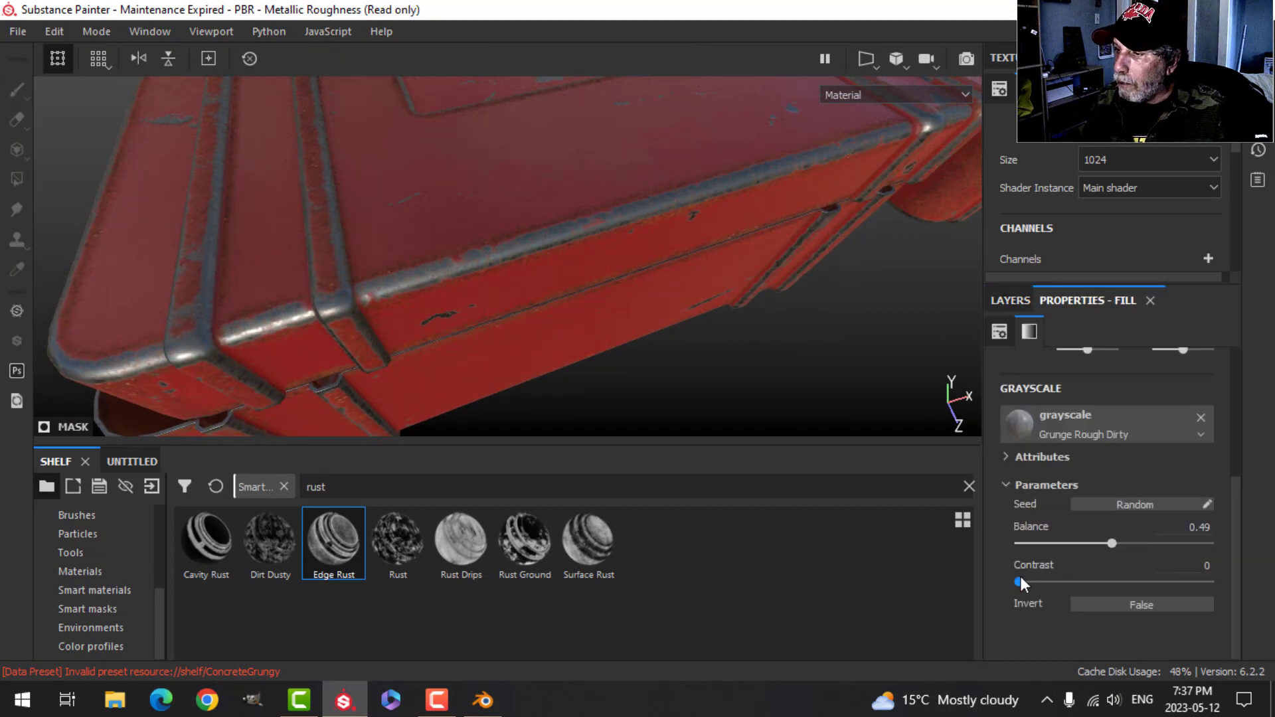
{"action": "left_click_drag", "start_coordinate": [1021, 580], "coordinate": [1095, 544]}
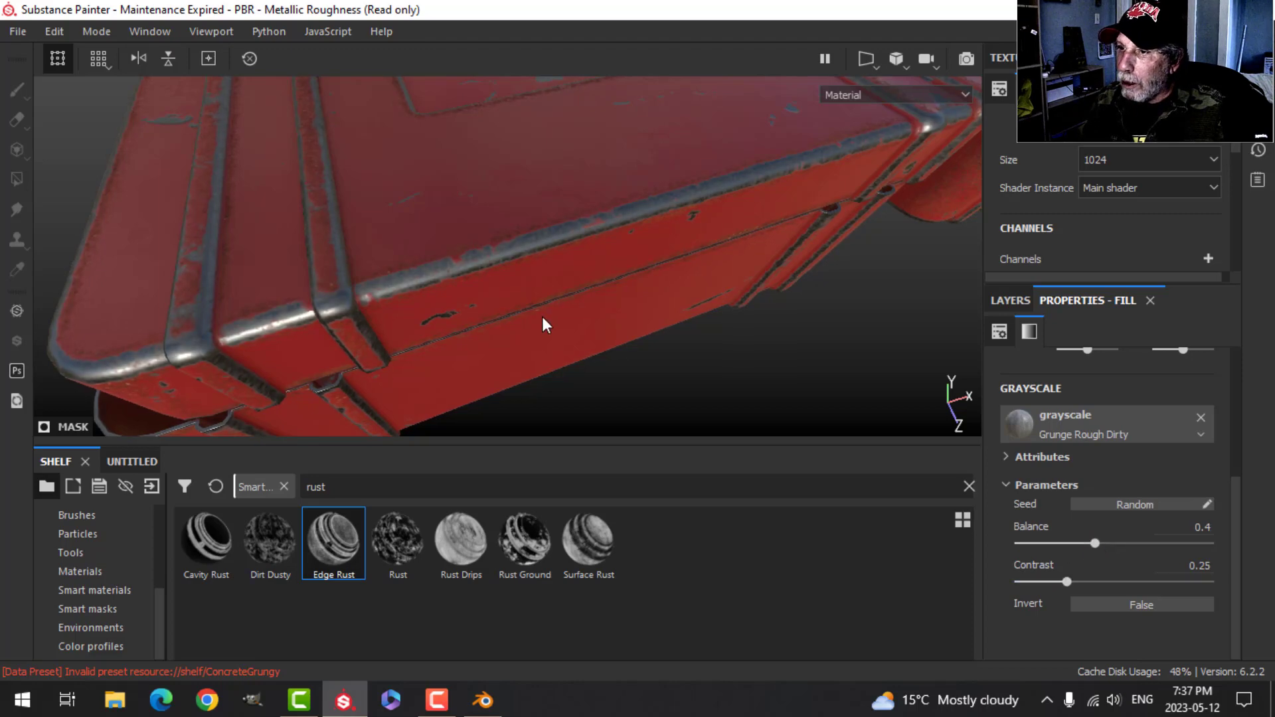
{"action": "scroll", "coordinate": [545, 320], "scroll_direction": "up", "scroll_amount": 3}
{"action": "scroll", "coordinate": [546, 320], "scroll_direction": "down", "scroll_amount": 3}
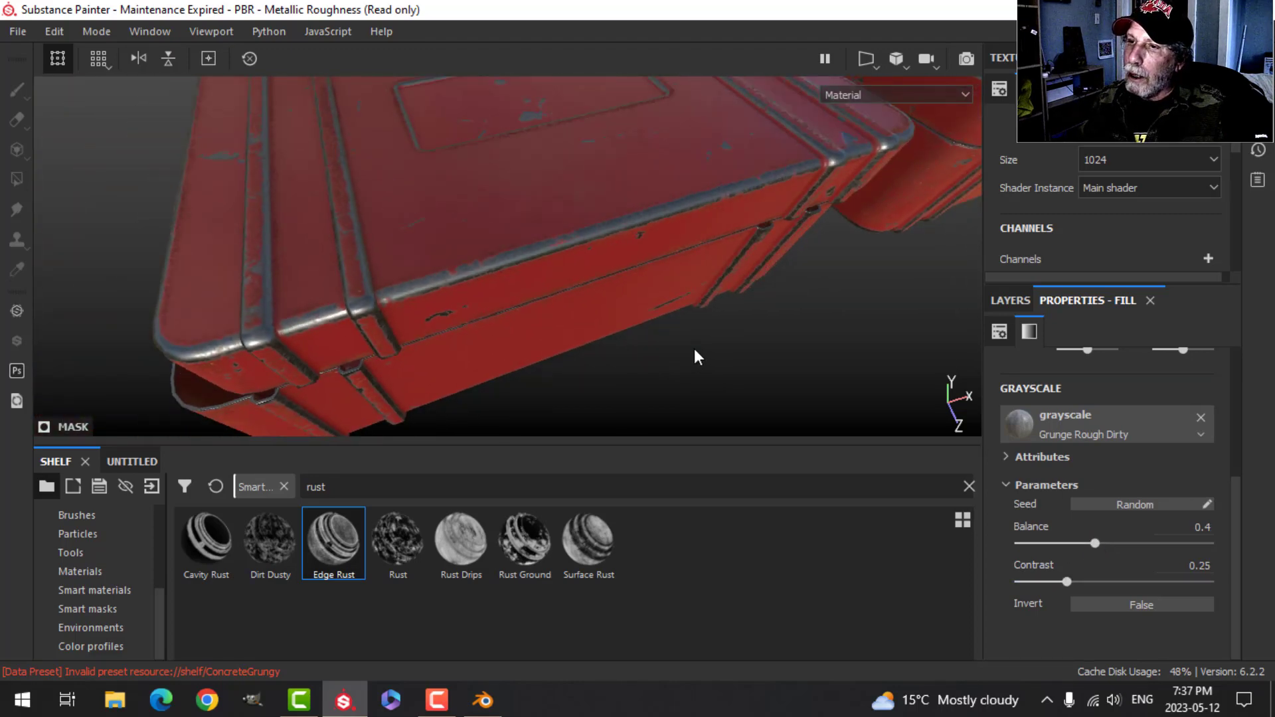
{"action": "left_click_drag", "start_coordinate": [695, 352], "coordinate": [625, 327], "text": "alt"}
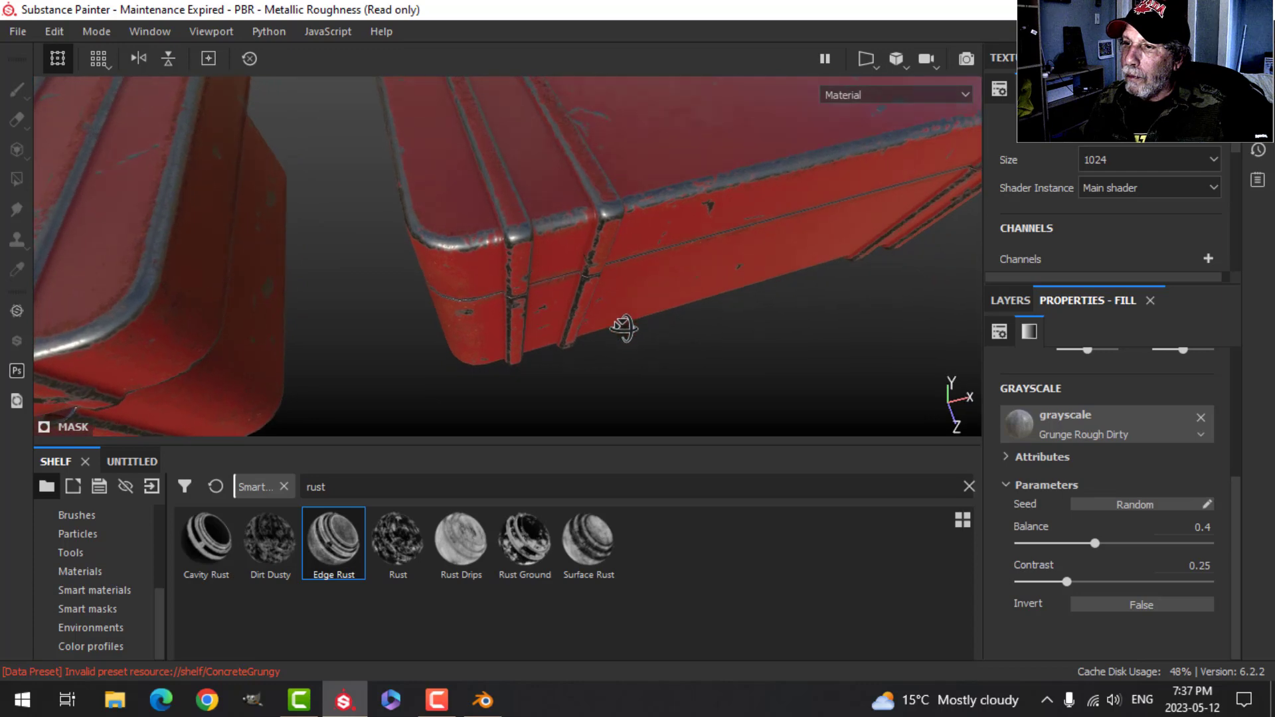
{"action": "left_click_drag", "start_coordinate": [551, 342], "coordinate": [669, 247], "text": "alt"}
Add a new fill layer above the rust layer with only the color and rough channels enabled.
{"action": "left_click", "coordinate": [1011, 298]}
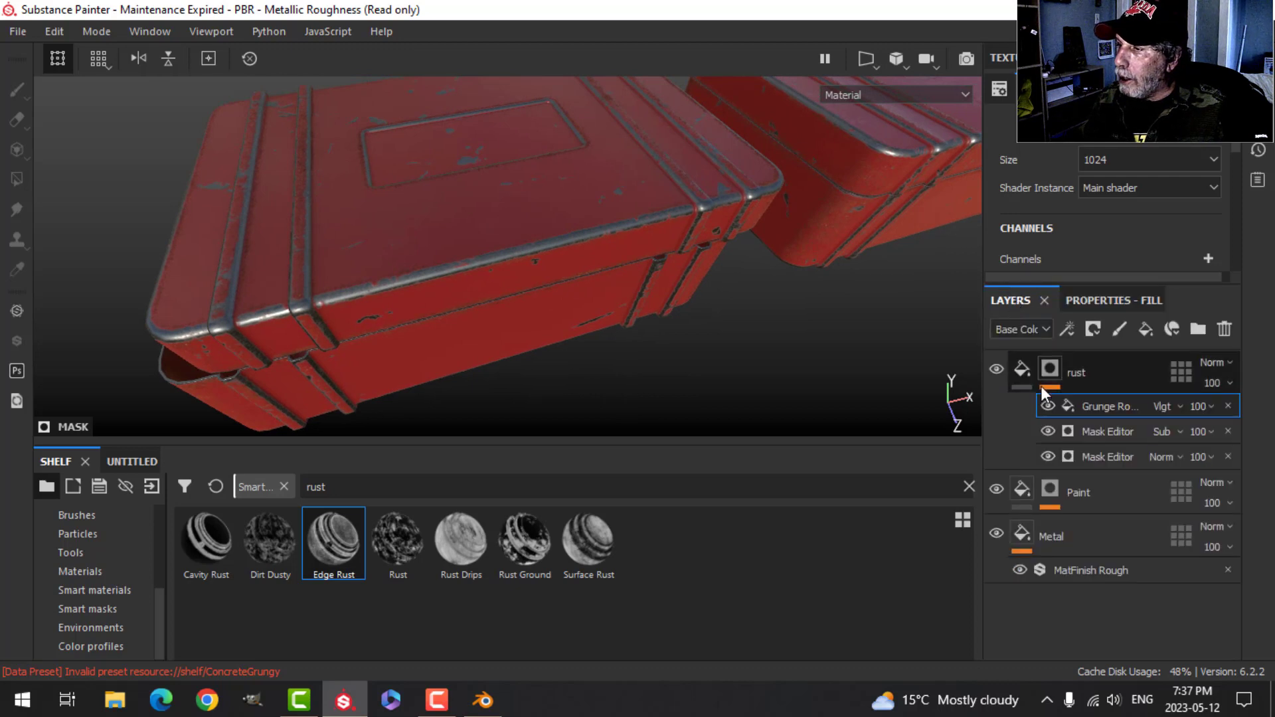
{"action": "left_click", "coordinate": [1024, 368]}
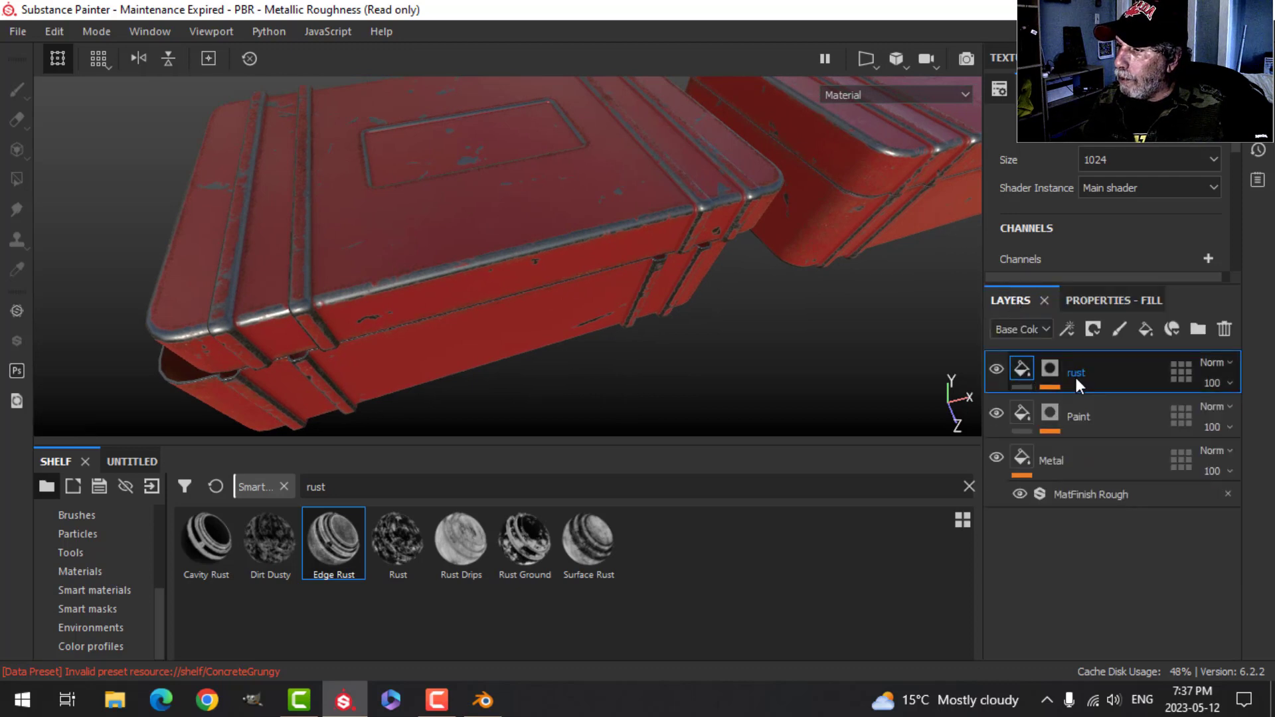
{"action": "left_click", "coordinate": [1143, 329]}
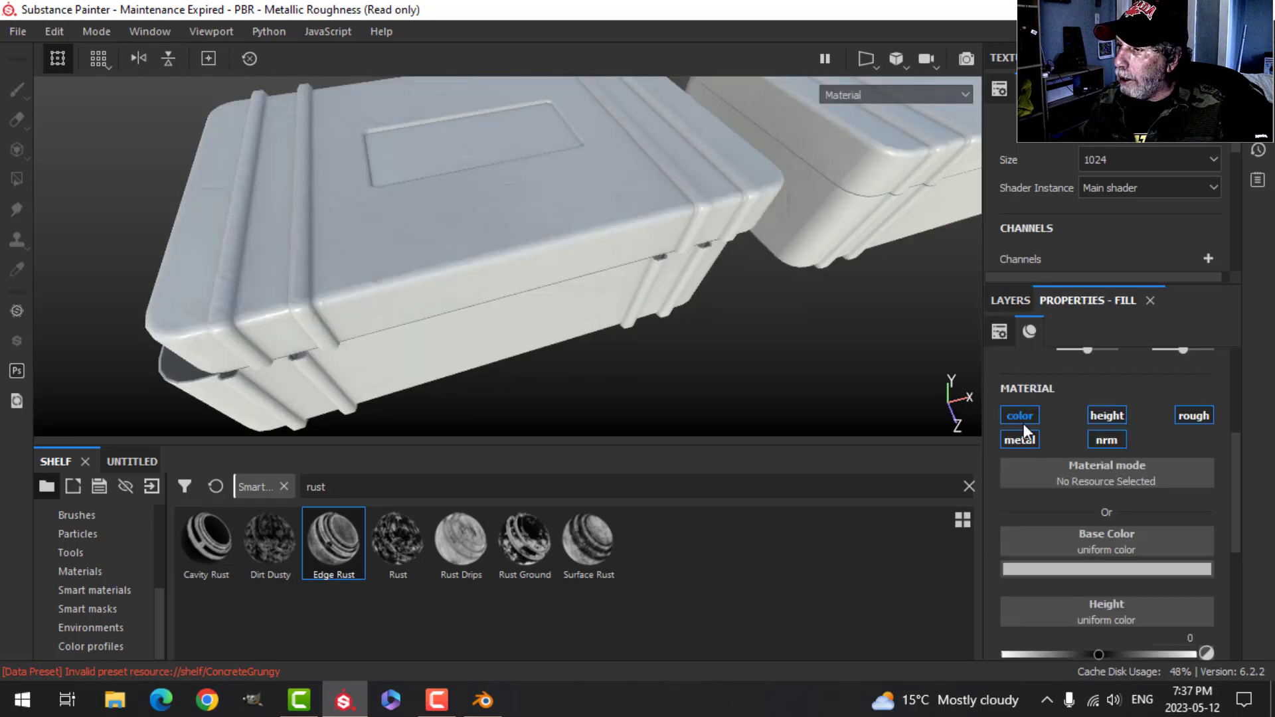
{"action": "left_click", "coordinate": [1023, 424], "text": "alt"}
{"action": "left_click", "coordinate": [1198, 412]}
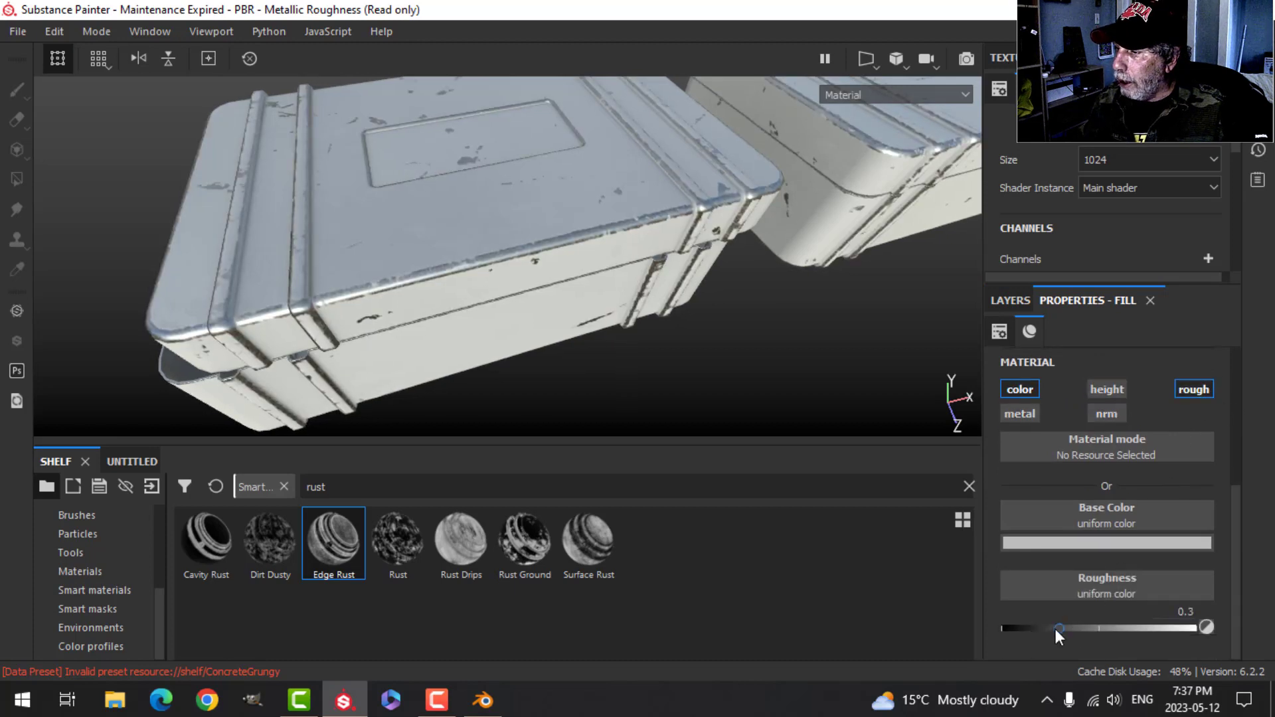
Raise the new fill layer's Roughness to 1 and make its Base Color a very dark brown.
{"action": "left_click_drag", "start_coordinate": [1060, 628], "coordinate": [1196, 629]}
{"action": "left_click", "coordinate": [1129, 543]}
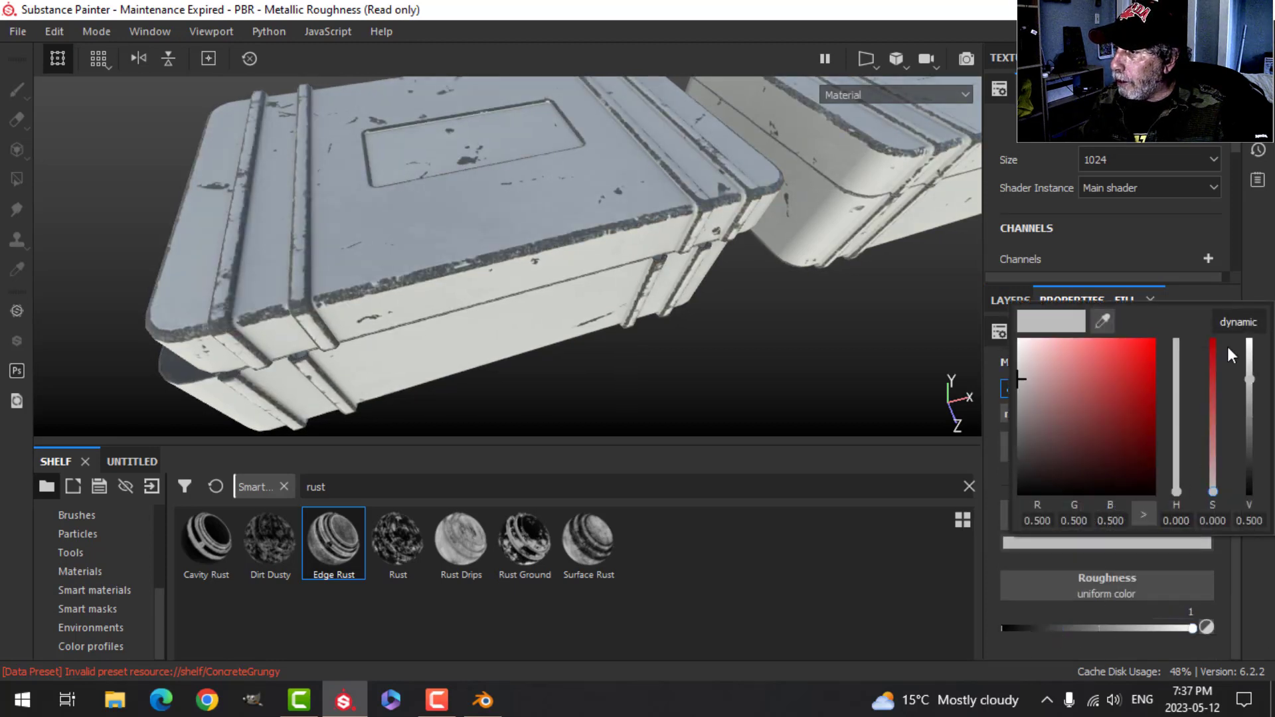
{"action": "left_click_drag", "start_coordinate": [1176, 490], "coordinate": [1176, 482]}
{"action": "left_click", "coordinate": [1127, 469]}
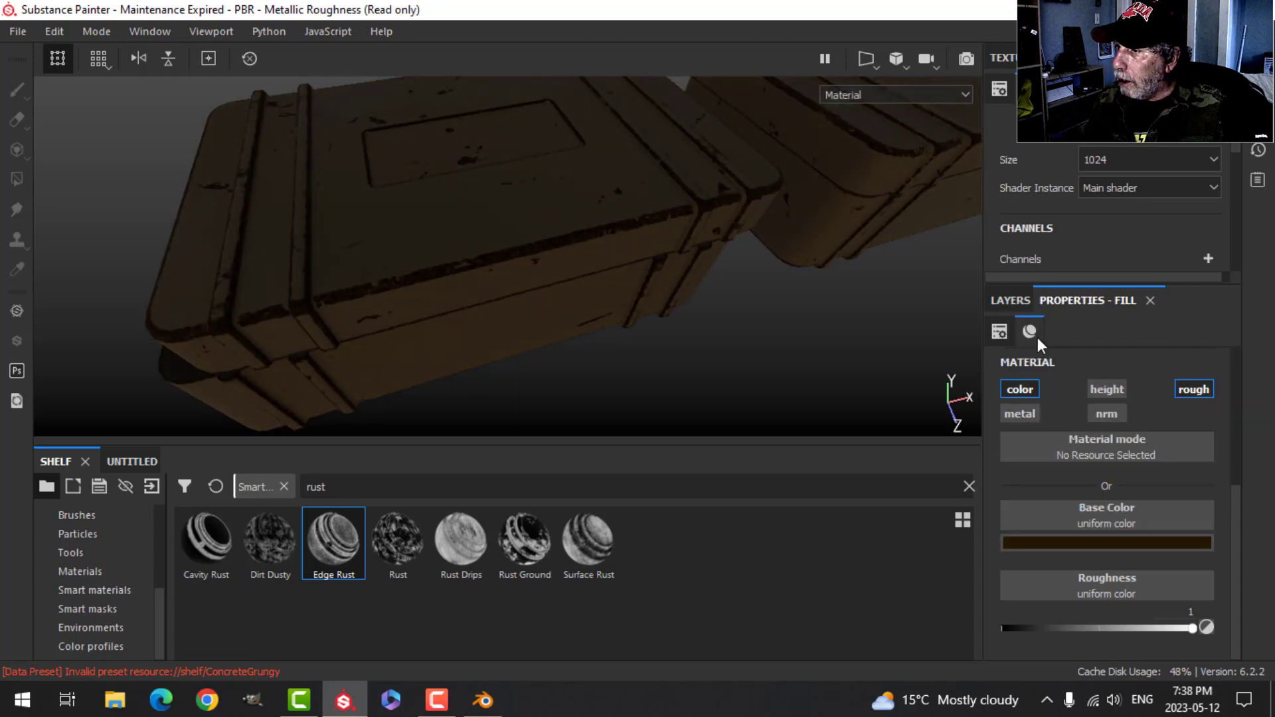
Add a black mask with a Dirt generator to the dark brown fill layer and set its Dirt Level to 0.62.
{"action": "left_click", "coordinate": [1010, 300]}
{"action": "left_click", "coordinate": [1096, 327]}
{"action": "left_click", "coordinate": [1129, 374]}
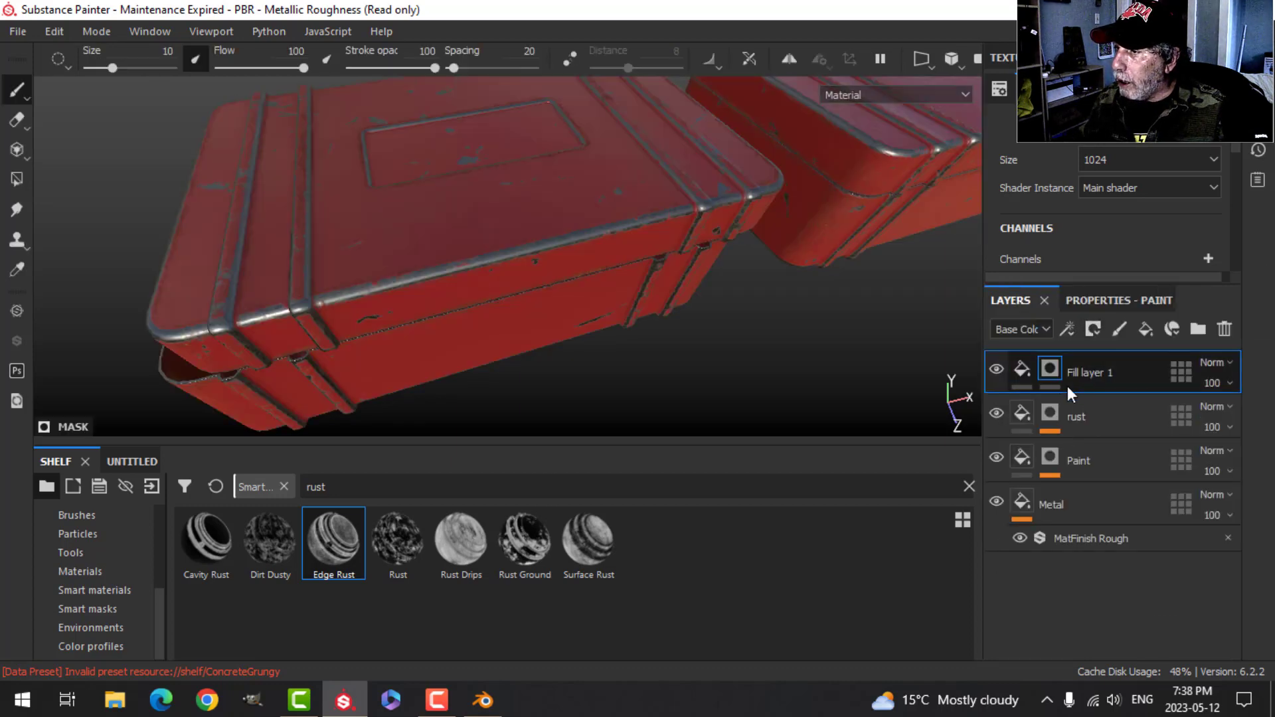
{"action": "left_click", "coordinate": [1069, 328]}
{"action": "left_click", "coordinate": [1090, 354]}
{"action": "left_click", "coordinate": [1102, 302]}
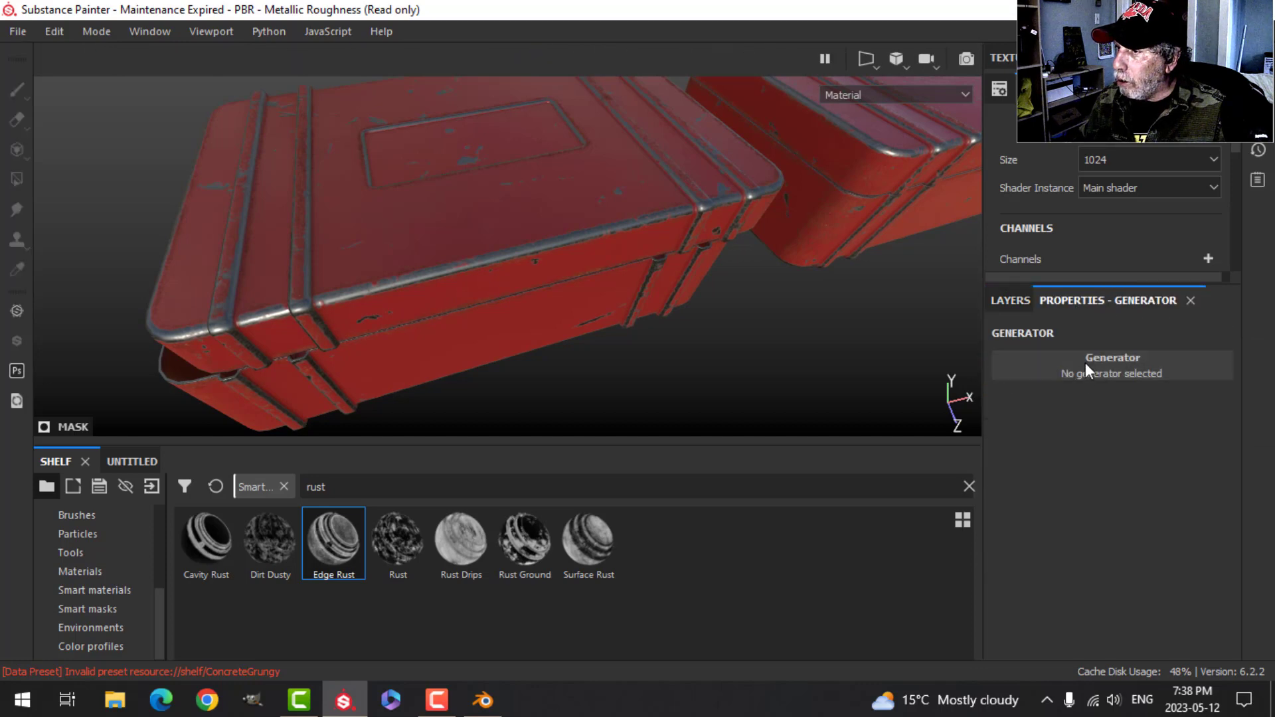
{"action": "left_click", "coordinate": [1059, 376]}
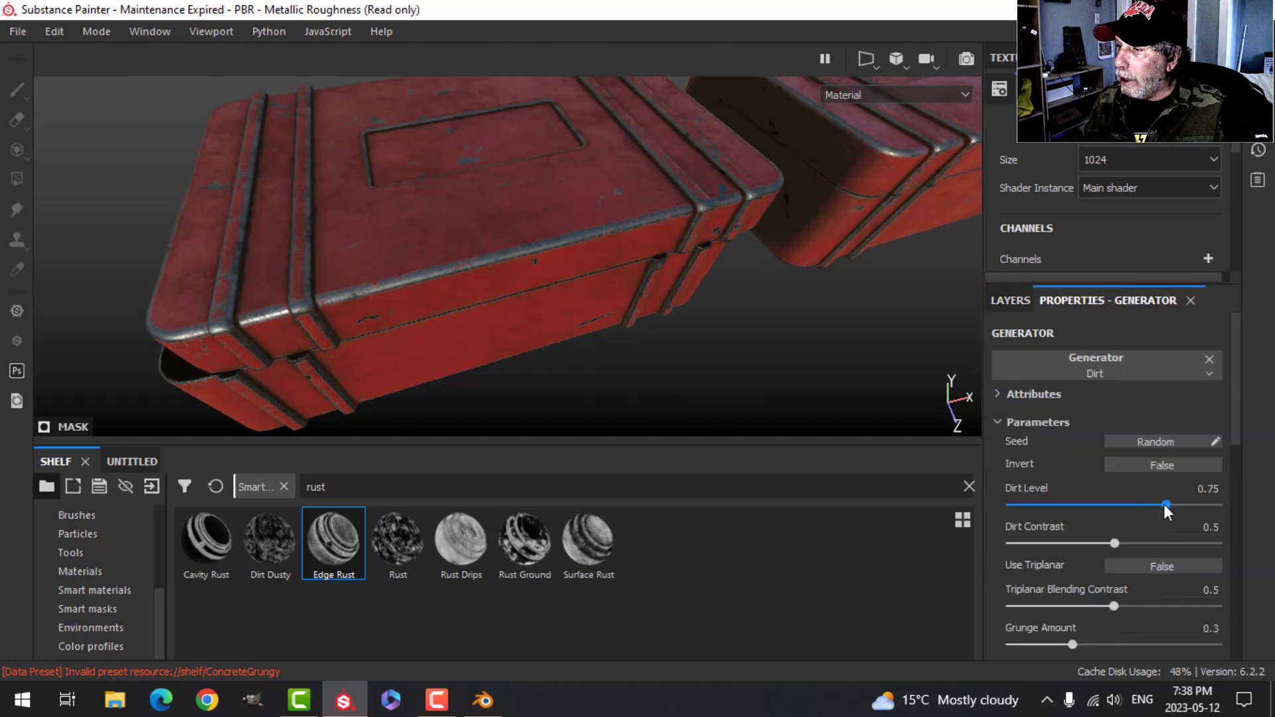
{"action": "mouse_move", "coordinate": [1138, 505]}
{"action": "left_mouse_down"}
{"action": "mouse_move", "coordinate": [1118, 504]}
{"action": "mouse_move", "coordinate": [1137, 500]}
{"action": "left_mouse_up"}
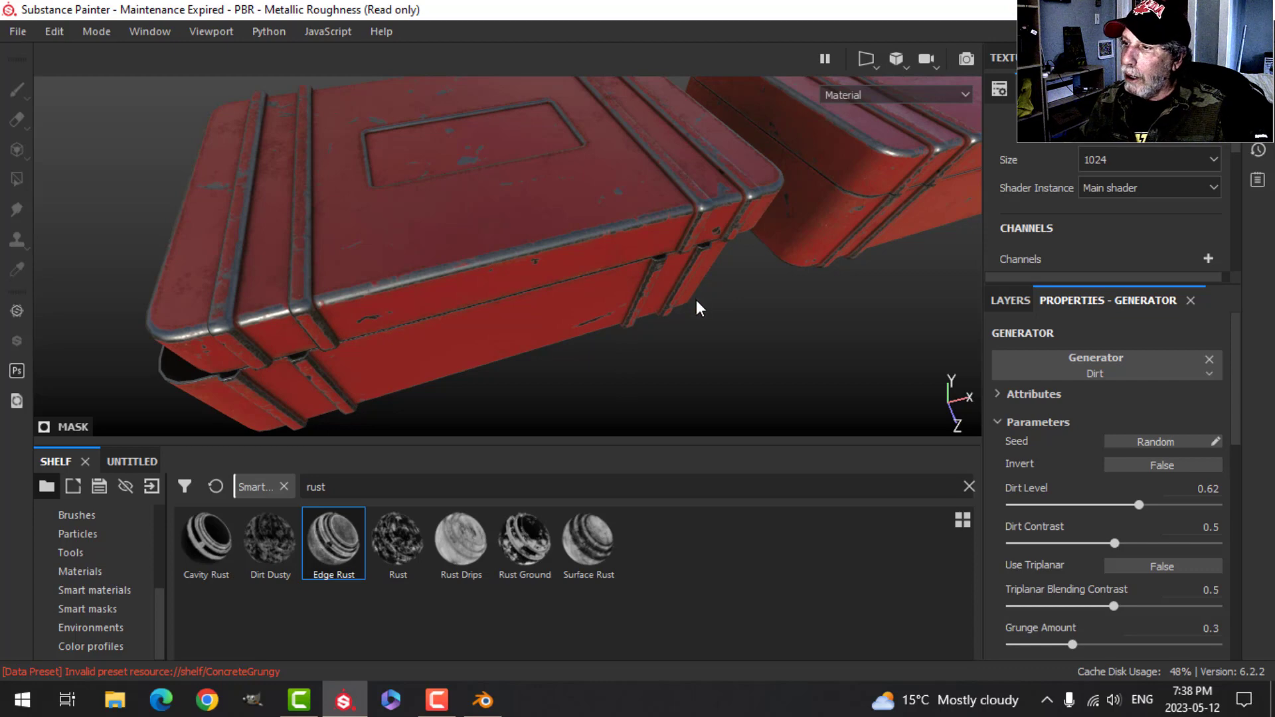
Inspect the dirt on both chests from several angles and under different environment lighting, including in an enlarged viewport.
{"action": "left_click_drag", "start_coordinate": [696, 300], "coordinate": [680, 260], "text": "alt"}
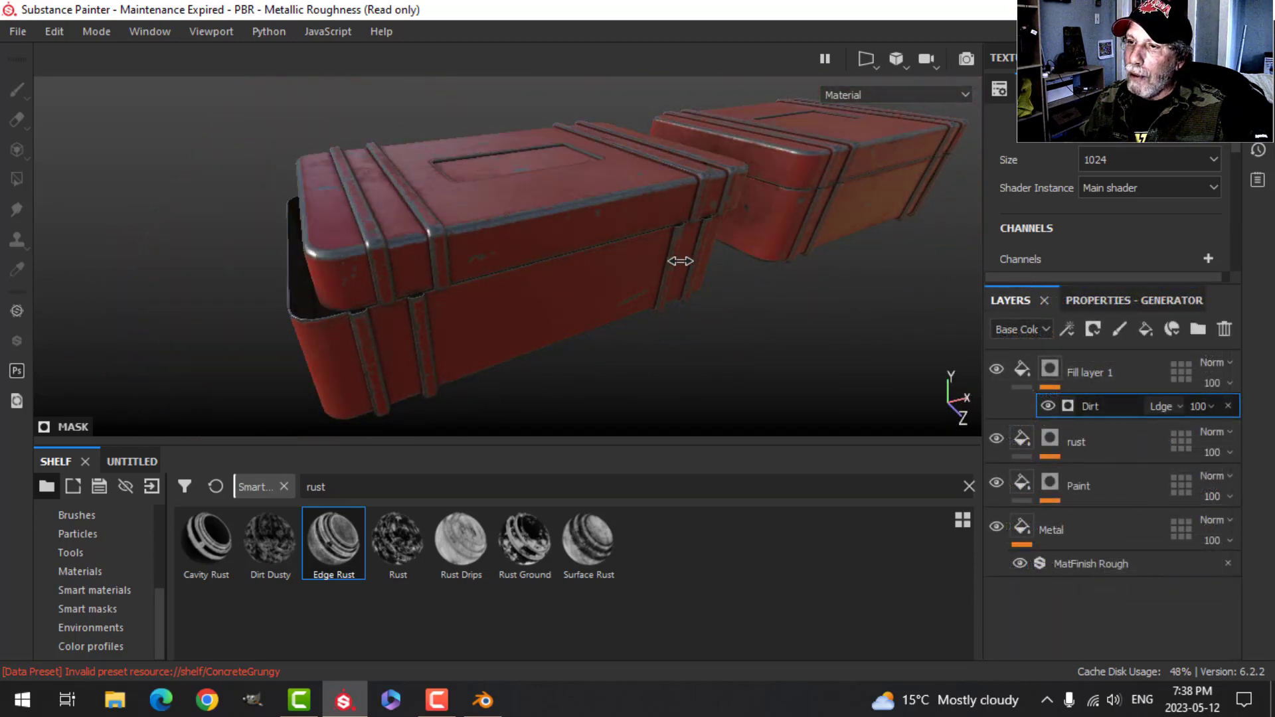
{"action": "right_click_drag", "start_coordinate": [680, 260], "coordinate": [726, 253], "text": "alt"}
{"action": "middle_click_drag", "start_coordinate": [726, 253], "coordinate": [583, 240], "text": "alt"}
{"action": "mouse_move", "coordinate": [583, 240]}
{"action": "left_mouse_down", "text": "alt"}
{"action": "mouse_move", "coordinate": [560, 293]}
{"action": "mouse_move", "coordinate": [631, 233]}
{"action": "mouse_move", "coordinate": [593, 253]}
{"action": "left_mouse_up", "text": "alt"}
{"action": "scroll", "coordinate": [569, 264], "scroll_direction": "down", "scroll_amount": 1}
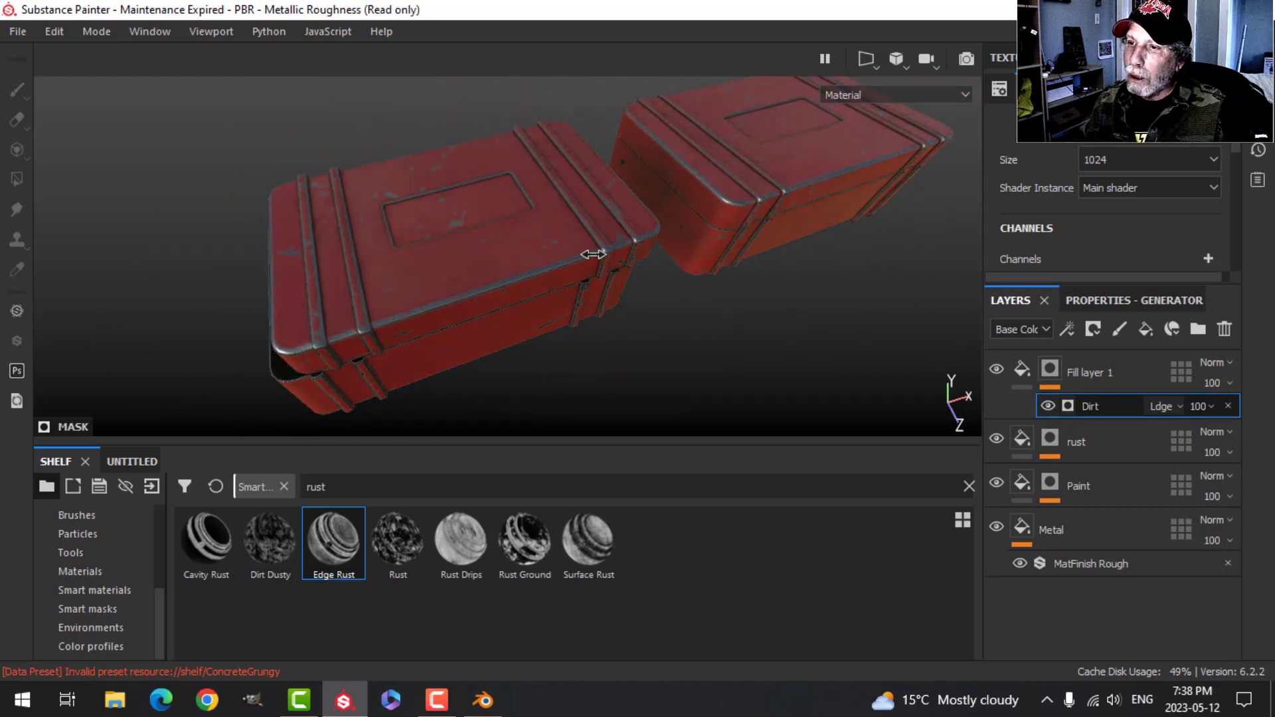
{"action": "right_click_drag", "start_coordinate": [593, 253], "coordinate": [544, 266], "text": "shift"}
{"action": "left_click_drag", "start_coordinate": [686, 282], "coordinate": [658, 270], "text": "alt"}
{"action": "key", "text": "Tab"}
{"action": "left_click_drag", "start_coordinate": [706, 361], "coordinate": [777, 286], "text": "alt"}
{"action": "right_click_drag", "start_coordinate": [779, 285], "coordinate": [730, 310], "text": "shift"}
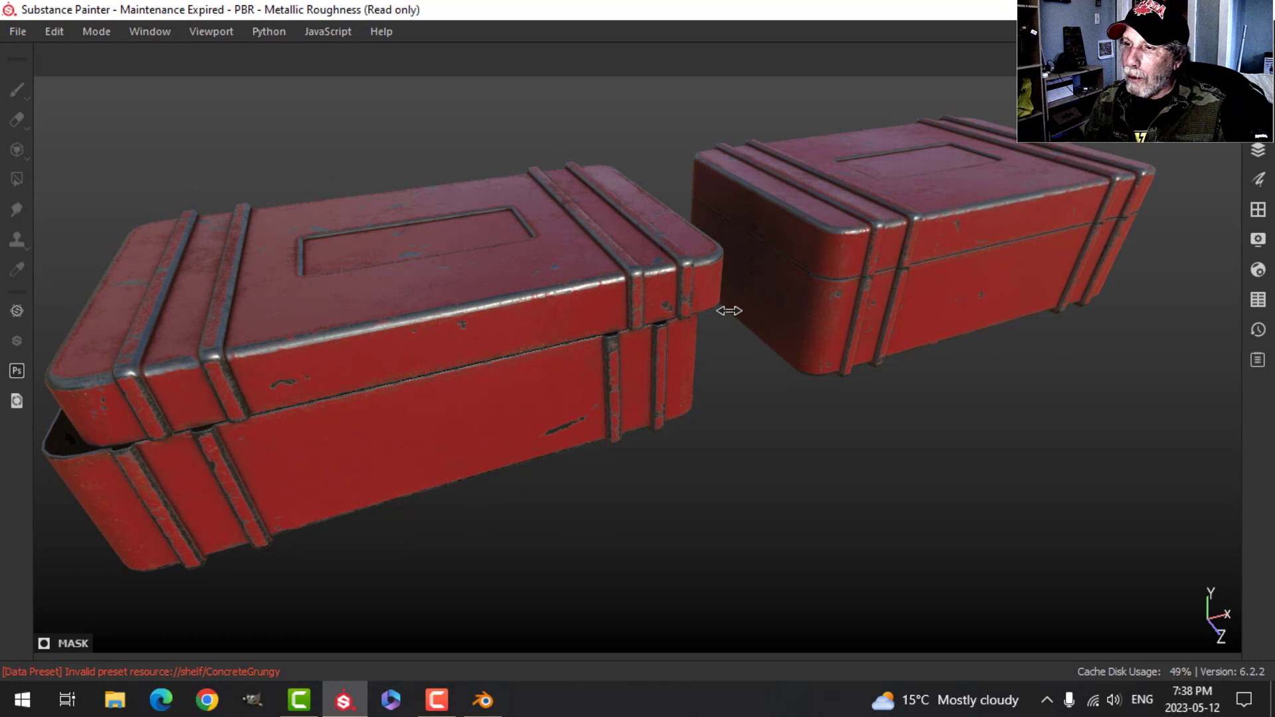
{"action": "middle_click_drag", "start_coordinate": [747, 311], "coordinate": [744, 309], "text": "alt"}
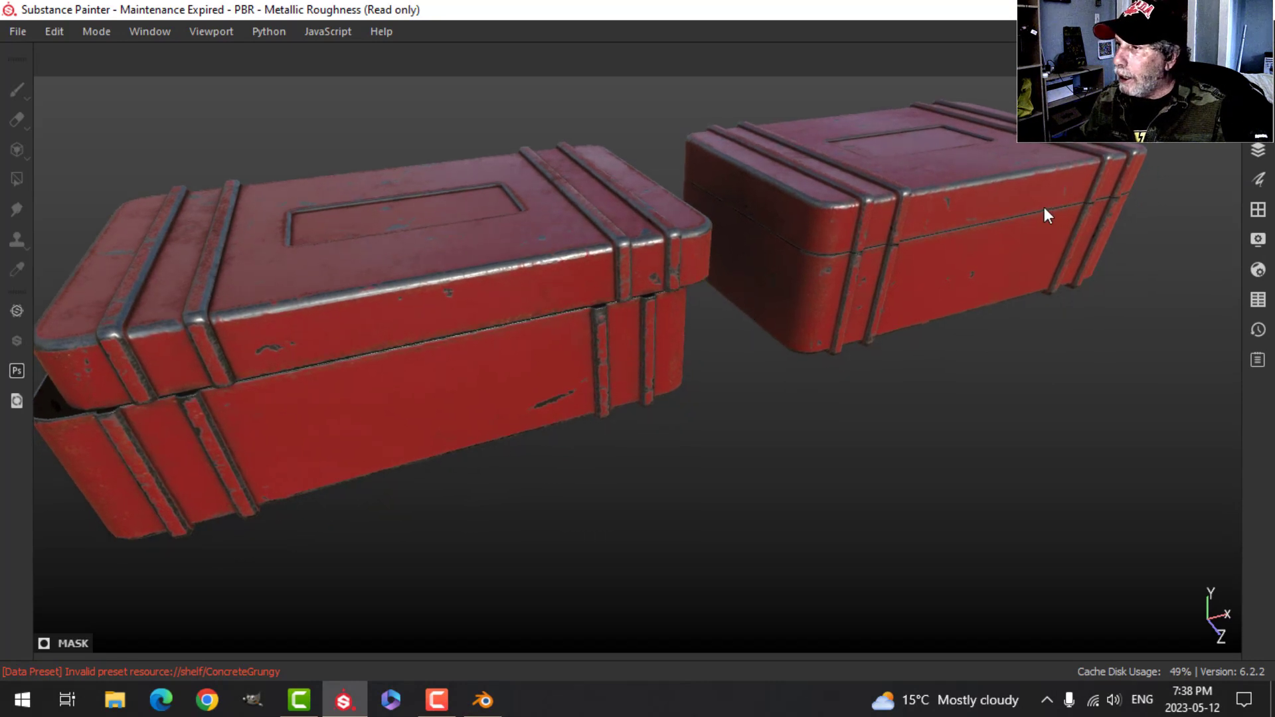
Set the texture set's Size to 2048.
{"action": "key", "text": "Tab"}
{"action": "left_click", "coordinate": [1126, 160]}
{"action": "left_click", "coordinate": [1113, 228]}
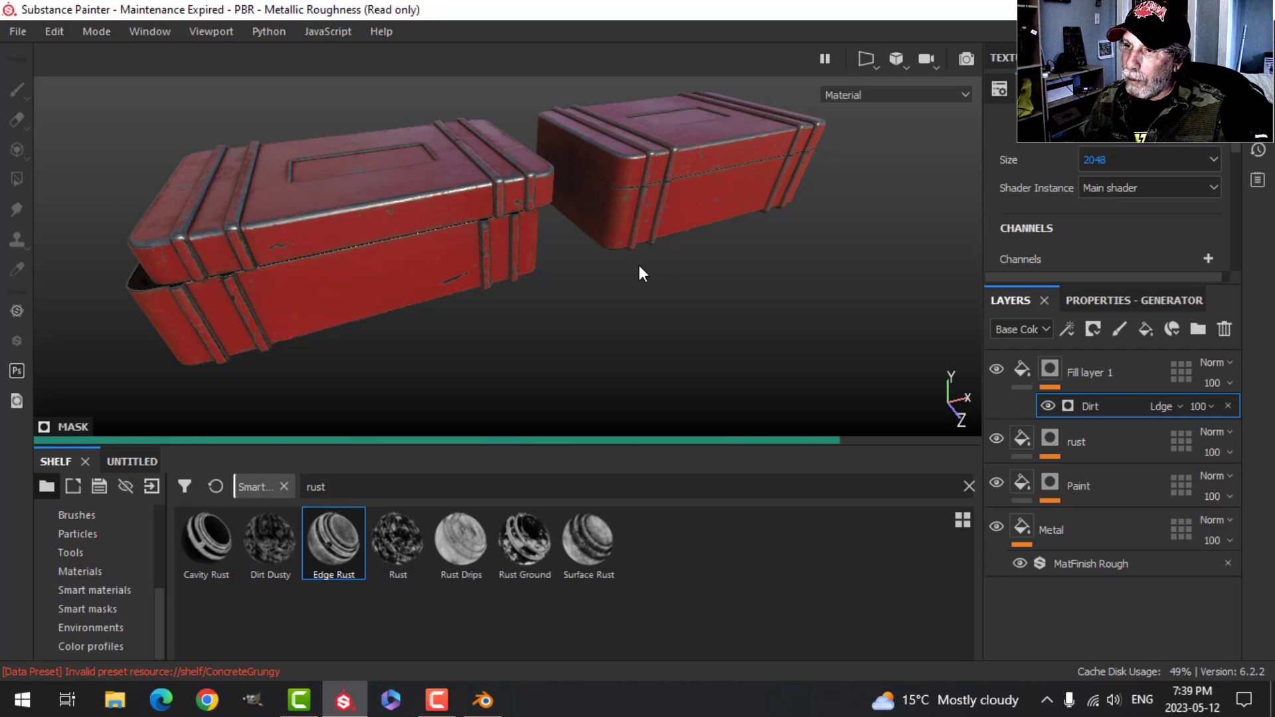
Inspect the sides and edges of both chests at the new texture resolution in the enlarged viewport.
{"action": "key", "text": "Tab"}
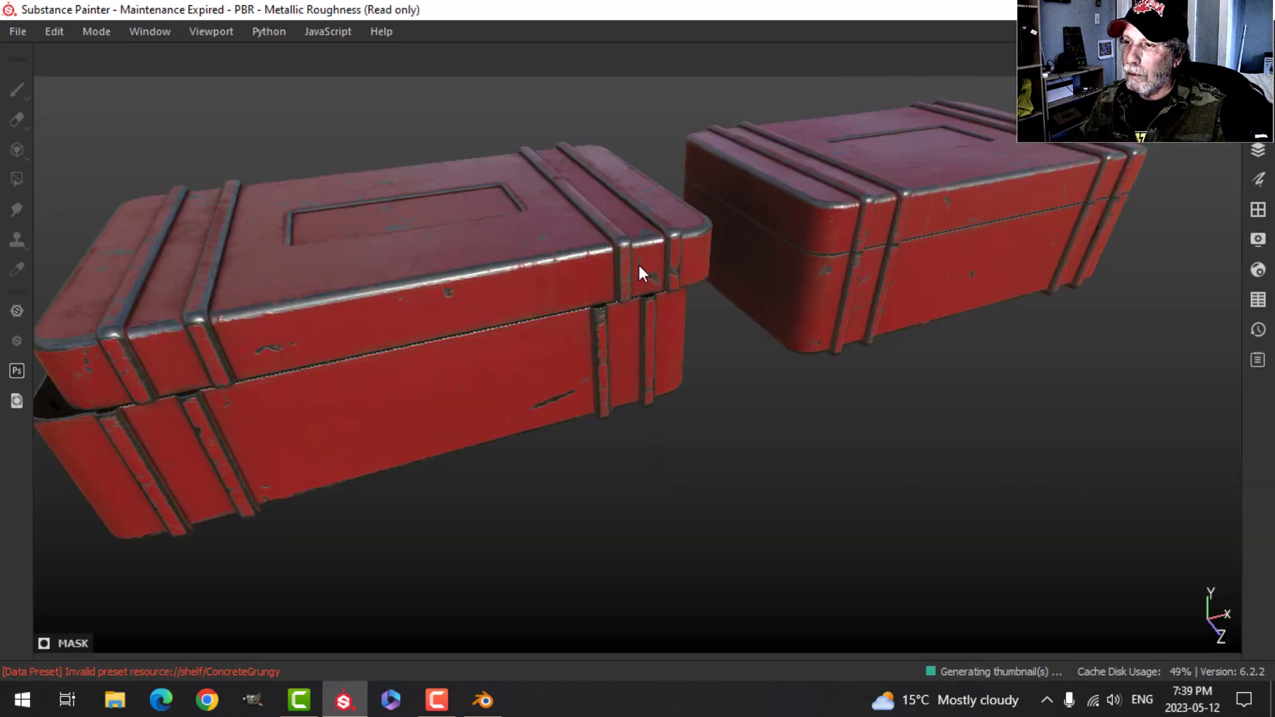
{"action": "left_click_drag", "start_coordinate": [543, 376], "coordinate": [401, 305], "text": "alt"}
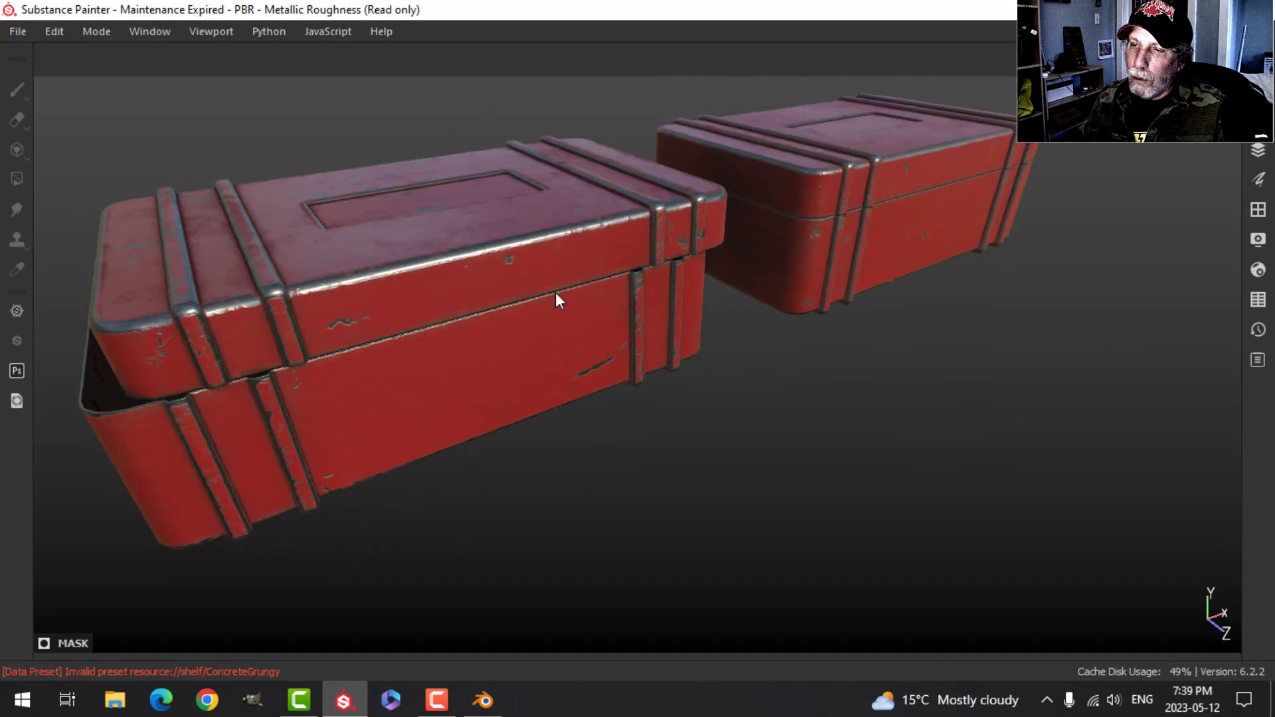
{"action": "left_click_drag", "start_coordinate": [556, 300], "coordinate": [332, 246], "text": "alt"}
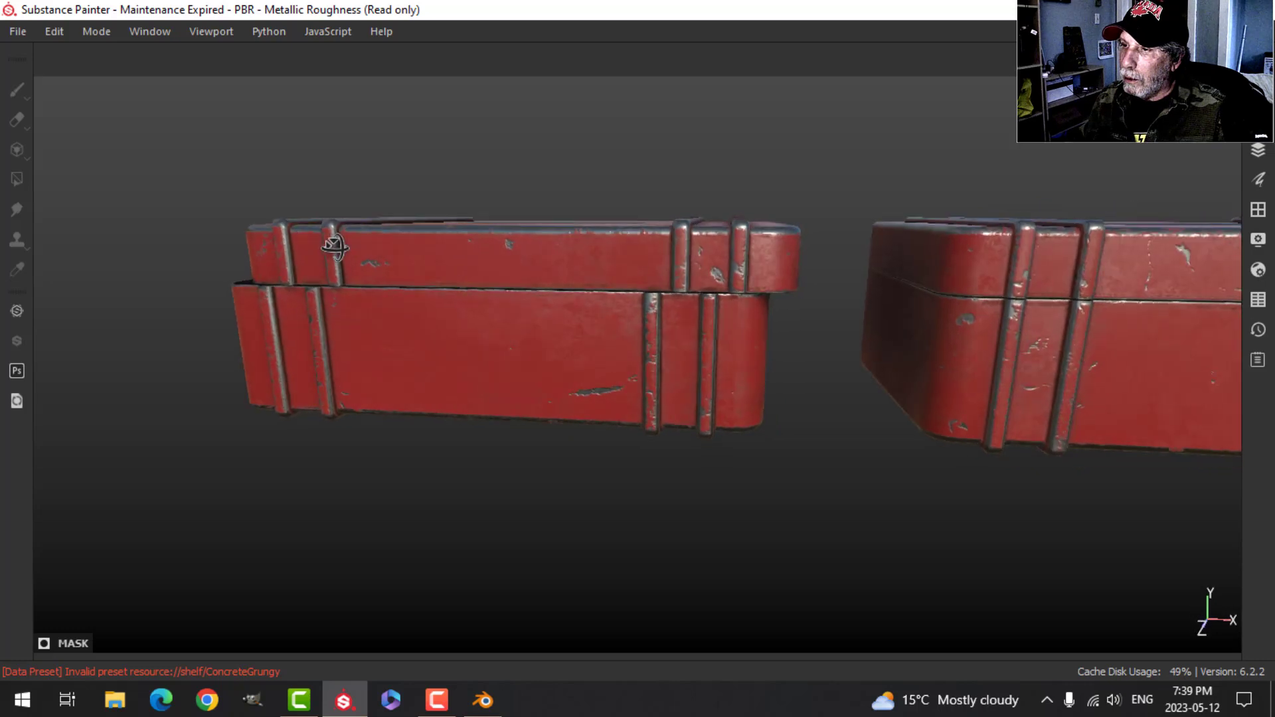
{"action": "left_click_drag", "start_coordinate": [882, 257], "coordinate": [655, 322], "text": "alt"}
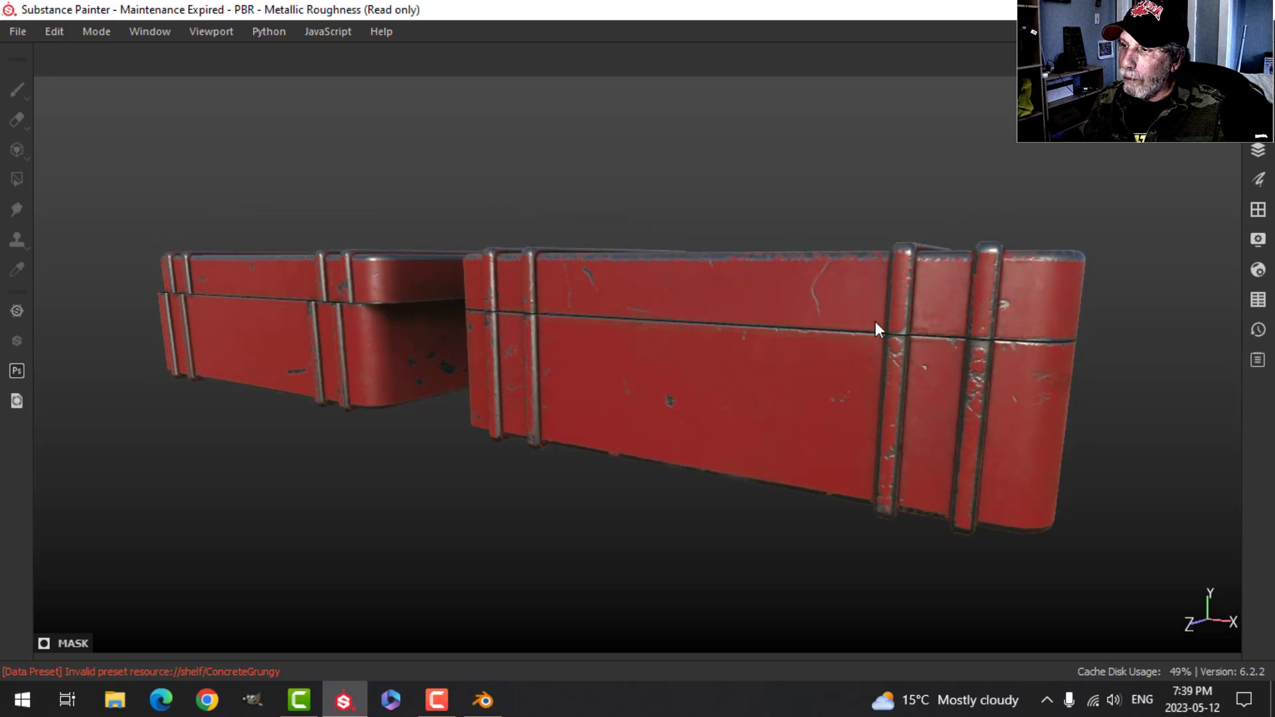
{"action": "scroll", "coordinate": [875, 321], "scroll_direction": "up", "scroll_amount": 2}
{"action": "scroll", "coordinate": [874, 316], "scroll_direction": "down", "scroll_amount": 2}
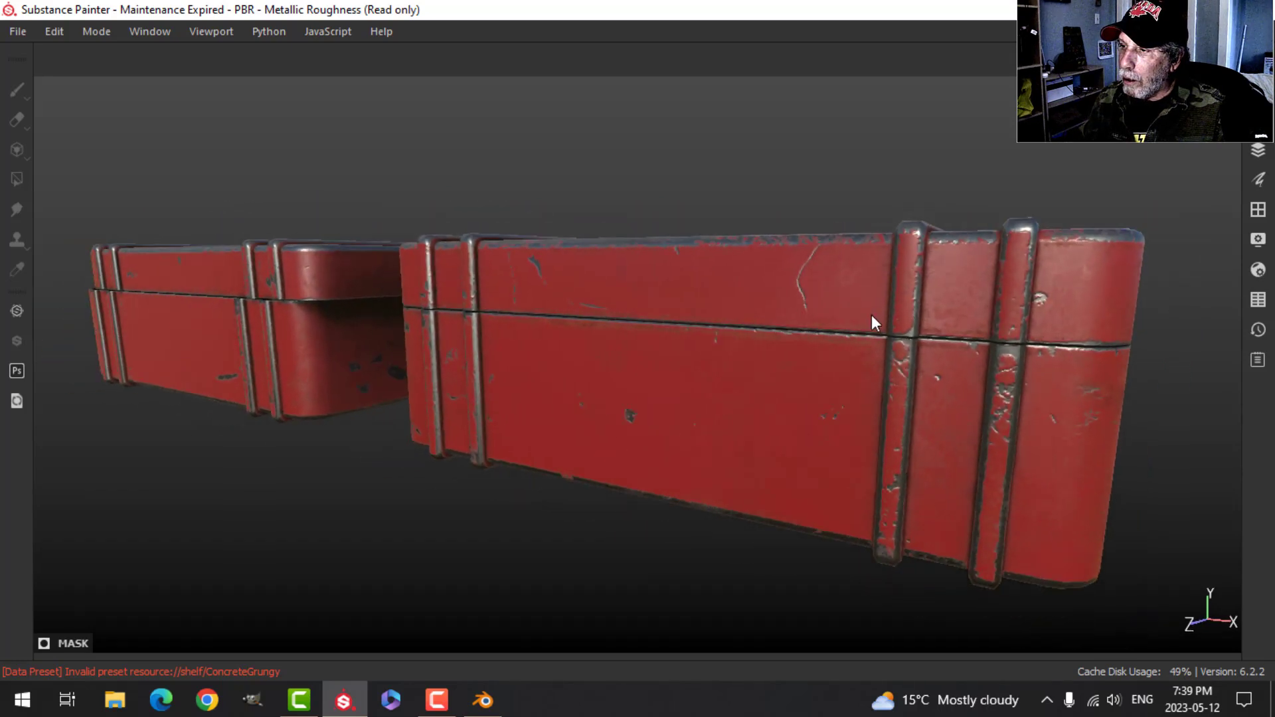
Inspect the lids, straps and corners of both chests from several angles while rotating the environment lighting.
{"action": "left_click_drag", "start_coordinate": [874, 321], "coordinate": [892, 290], "text": "alt"}
{"action": "scroll", "coordinate": [854, 262], "scroll_direction": "up", "scroll_amount": 3}
{"action": "middle_click_drag", "start_coordinate": [891, 290], "coordinate": [734, 401], "text": "alt"}
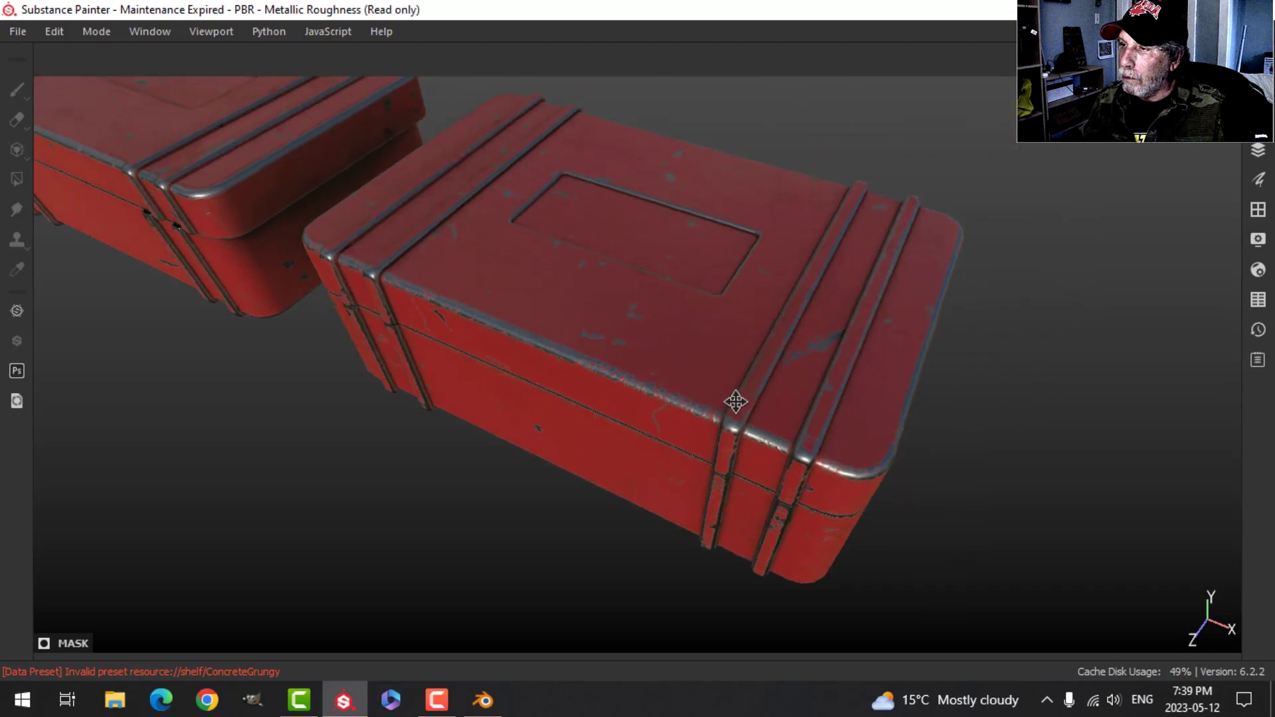
{"action": "left_click_drag", "start_coordinate": [750, 392], "coordinate": [564, 339], "text": "alt"}
{"action": "middle_click_drag", "start_coordinate": [914, 313], "coordinate": [658, 319], "text": "alt"}
{"action": "left_click_drag", "start_coordinate": [790, 312], "coordinate": [746, 214], "text": "alt"}
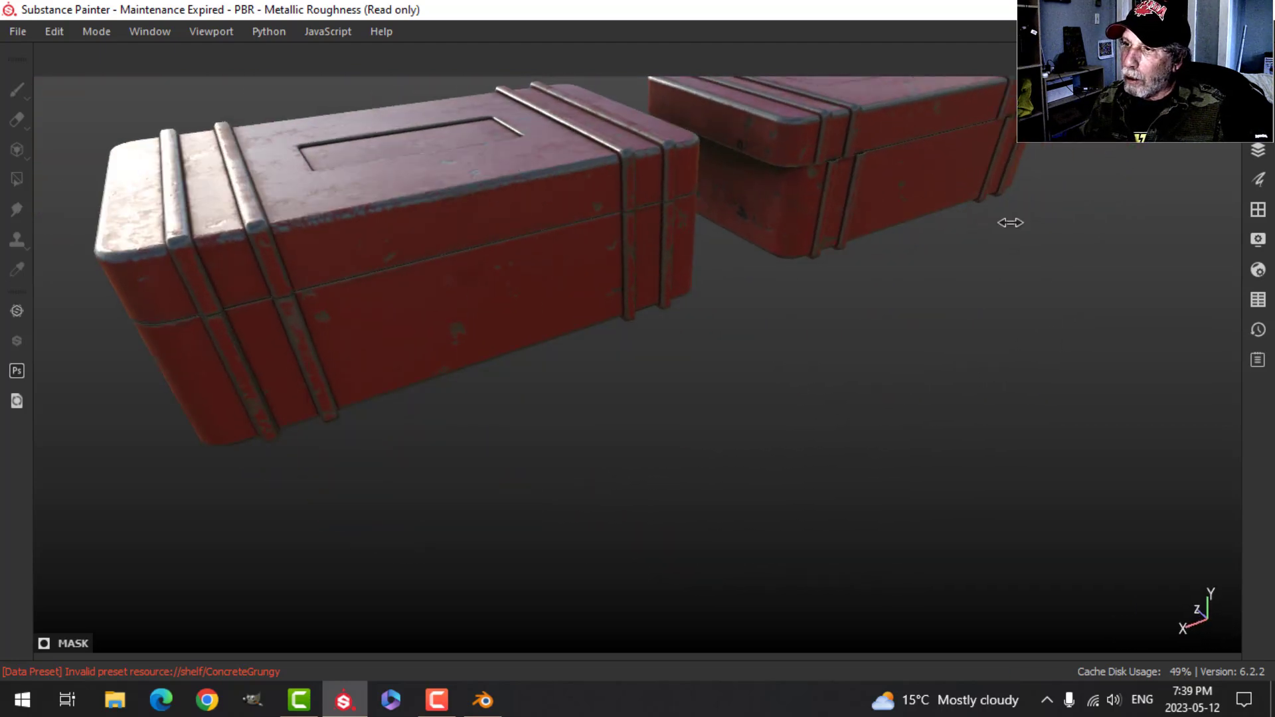
{"action": "right_click_drag", "start_coordinate": [1011, 223], "coordinate": [915, 247], "text": "shift"}
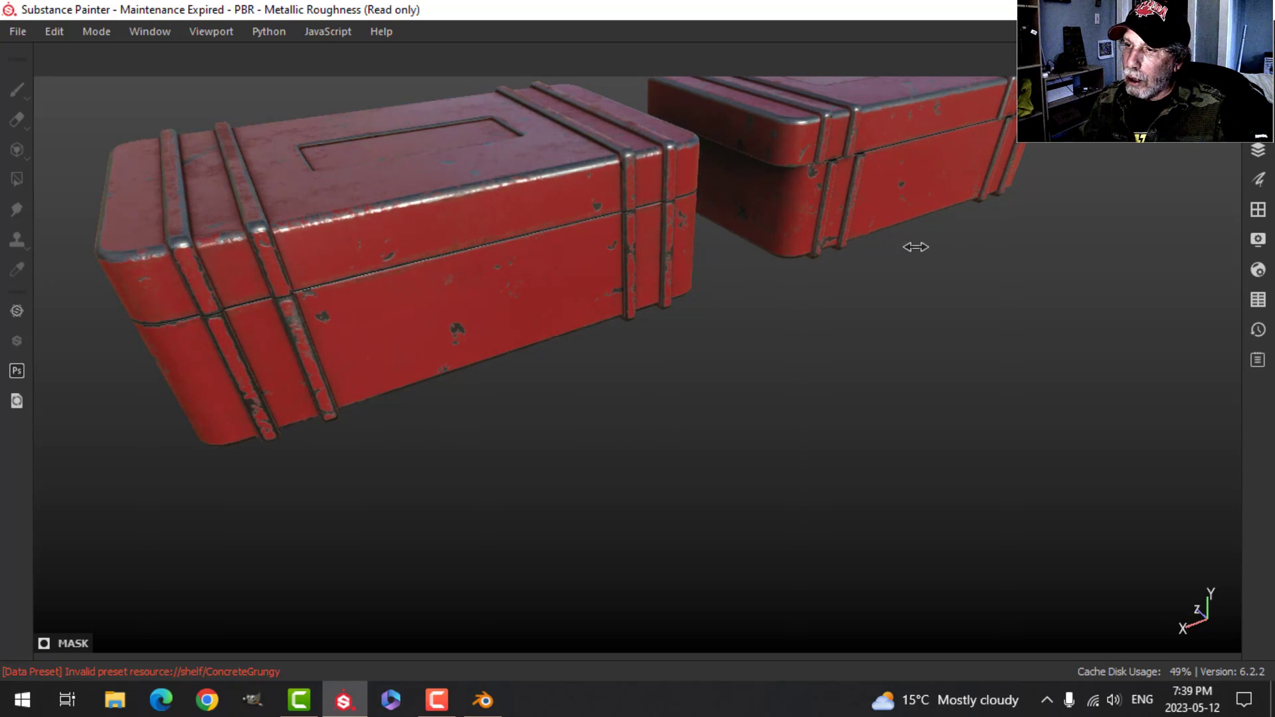
{"action": "left_click_drag", "start_coordinate": [851, 245], "coordinate": [802, 323], "text": "alt"}
{"action": "left_click_drag", "start_coordinate": [754, 263], "coordinate": [717, 273], "text": "alt"}
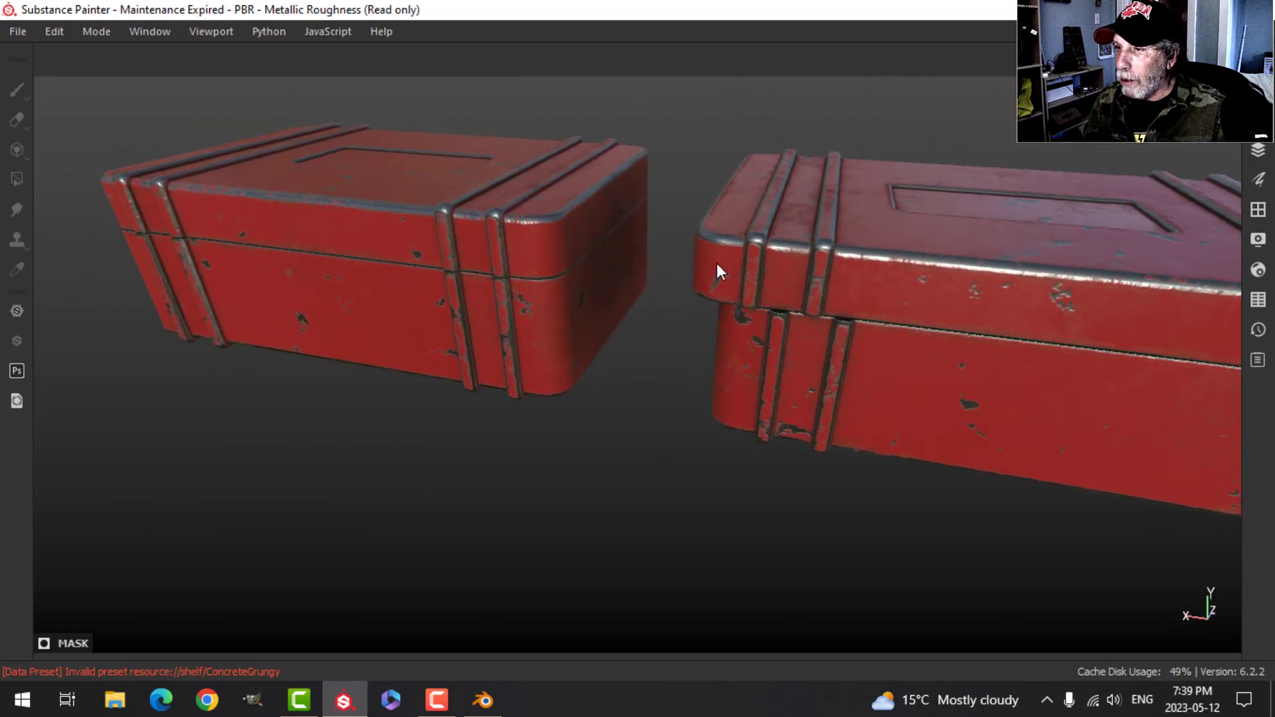
{"action": "right_click_drag", "start_coordinate": [717, 273], "coordinate": [557, 342], "text": "shift"}
{"action": "scroll", "coordinate": [670, 307], "scroll_direction": "up", "scroll_amount": 5}
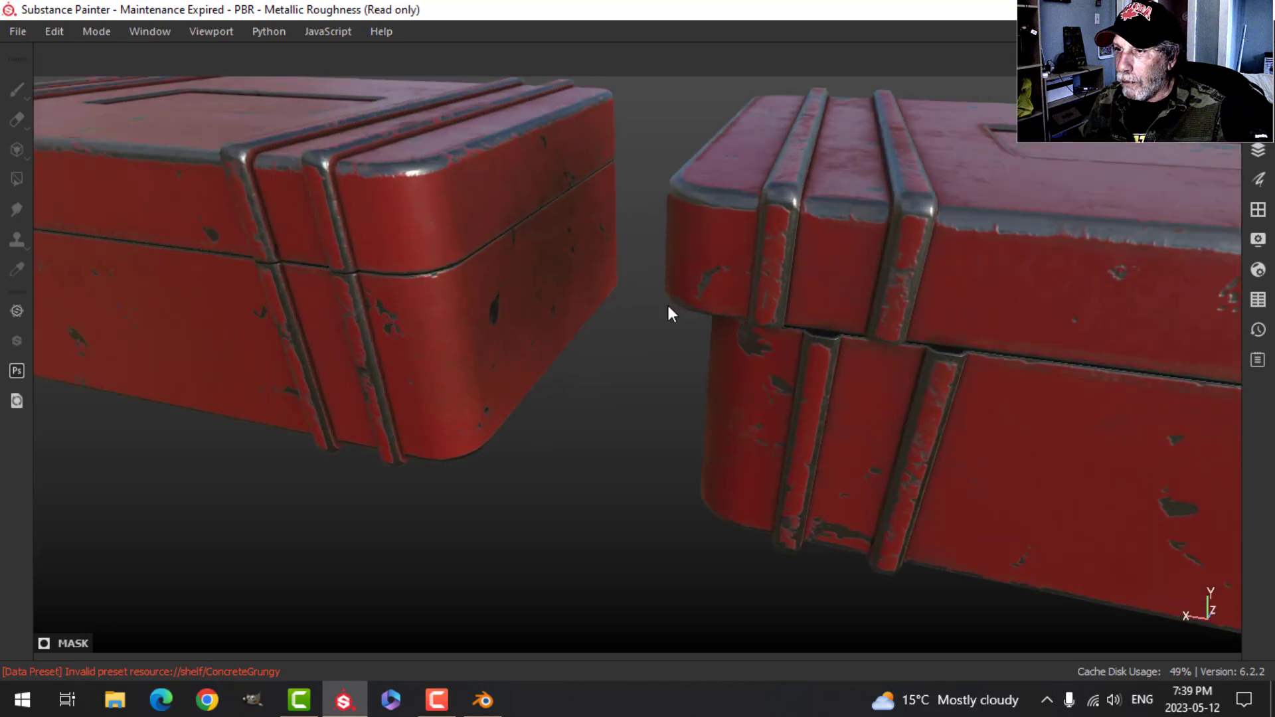
{"action": "right_click_drag", "start_coordinate": [592, 327], "coordinate": [589, 340], "text": "shift"}
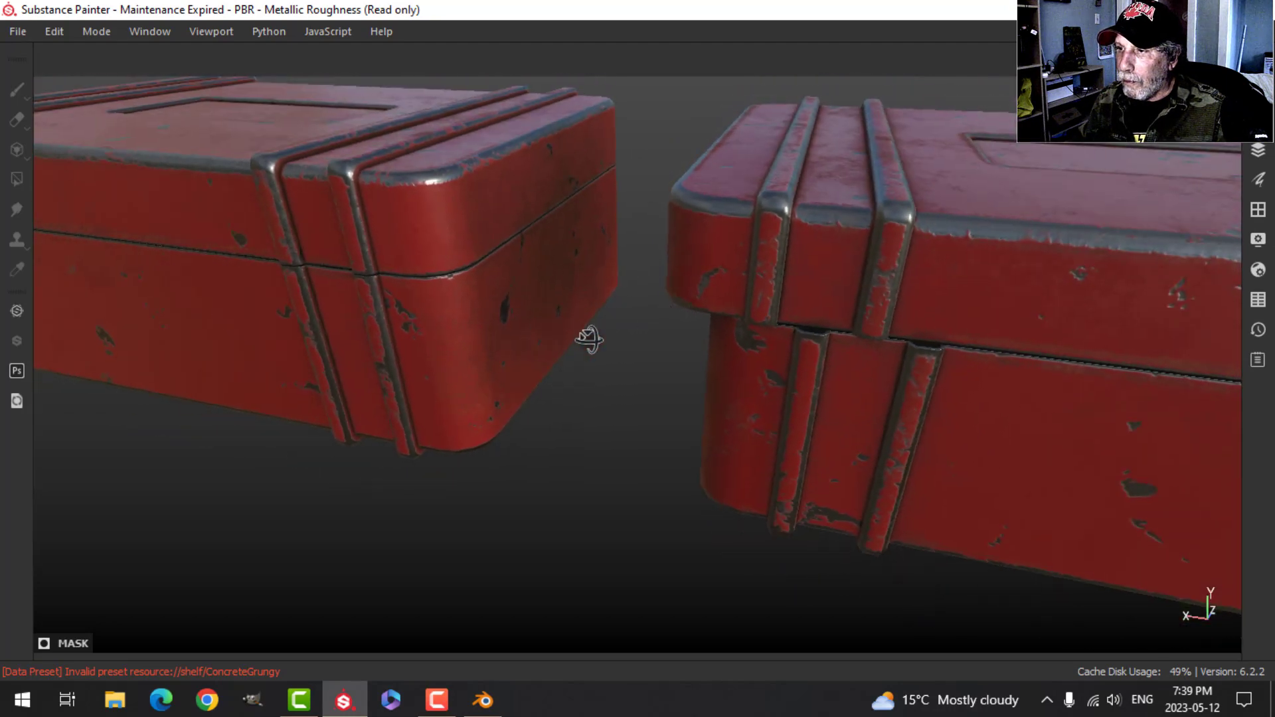
{"action": "left_click_drag", "start_coordinate": [590, 340], "coordinate": [772, 310], "text": "alt"}
{"action": "right_click_drag", "start_coordinate": [838, 295], "coordinate": [763, 336], "text": "shift"}
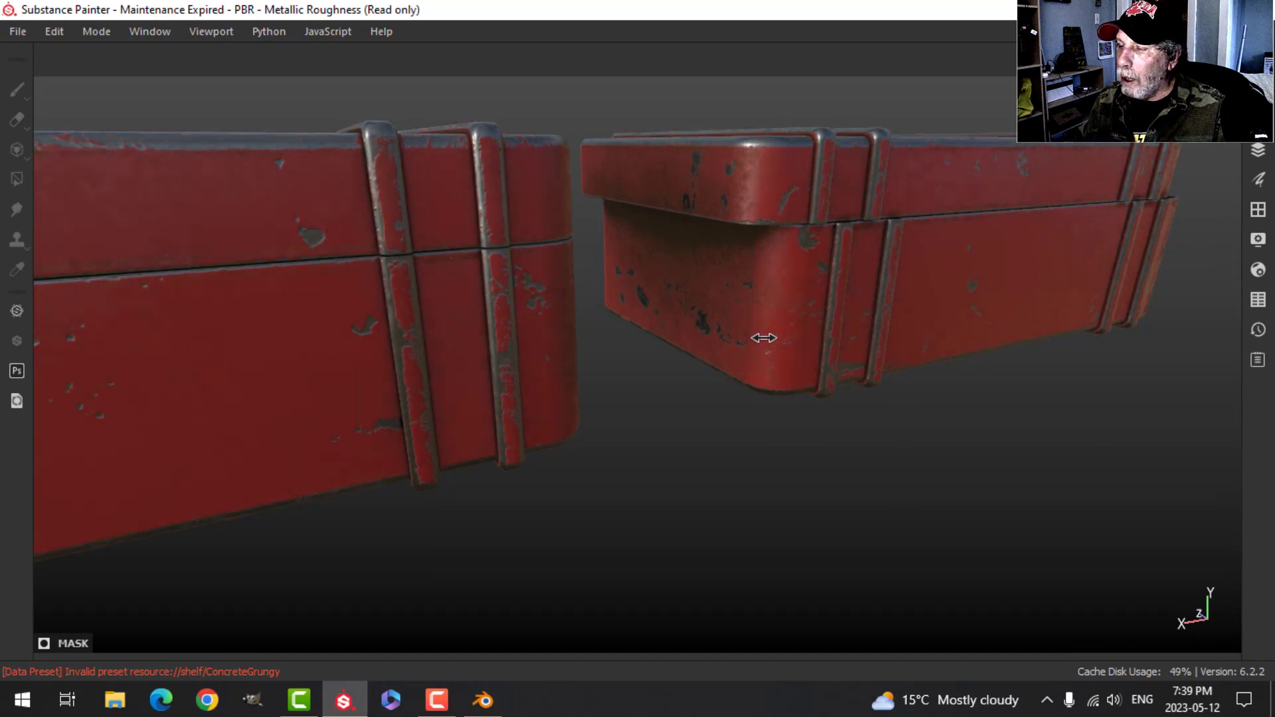
{"action": "scroll", "coordinate": [831, 303], "scroll_direction": "down", "scroll_amount": 5}
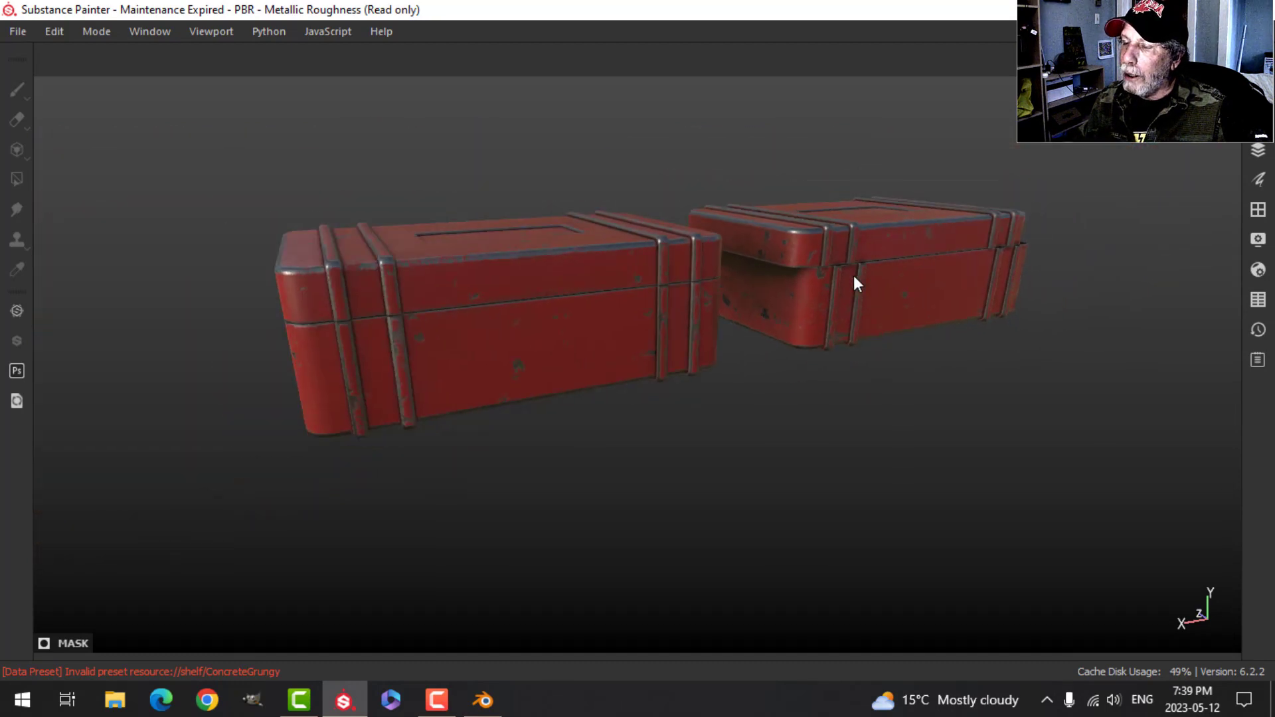
{"action": "left_click_drag", "start_coordinate": [856, 278], "coordinate": [874, 297], "text": "alt"}
{"action": "left_click_drag", "start_coordinate": [624, 312], "coordinate": [476, 310], "text": "alt"}
{"action": "middle_click_drag", "start_coordinate": [476, 310], "coordinate": [663, 287], "text": "alt"}
{"action": "left_click_drag", "start_coordinate": [663, 287], "coordinate": [761, 263], "text": "alt"}
{"action": "right_click_drag", "start_coordinate": [761, 263], "coordinate": [745, 268], "text": "shift"}
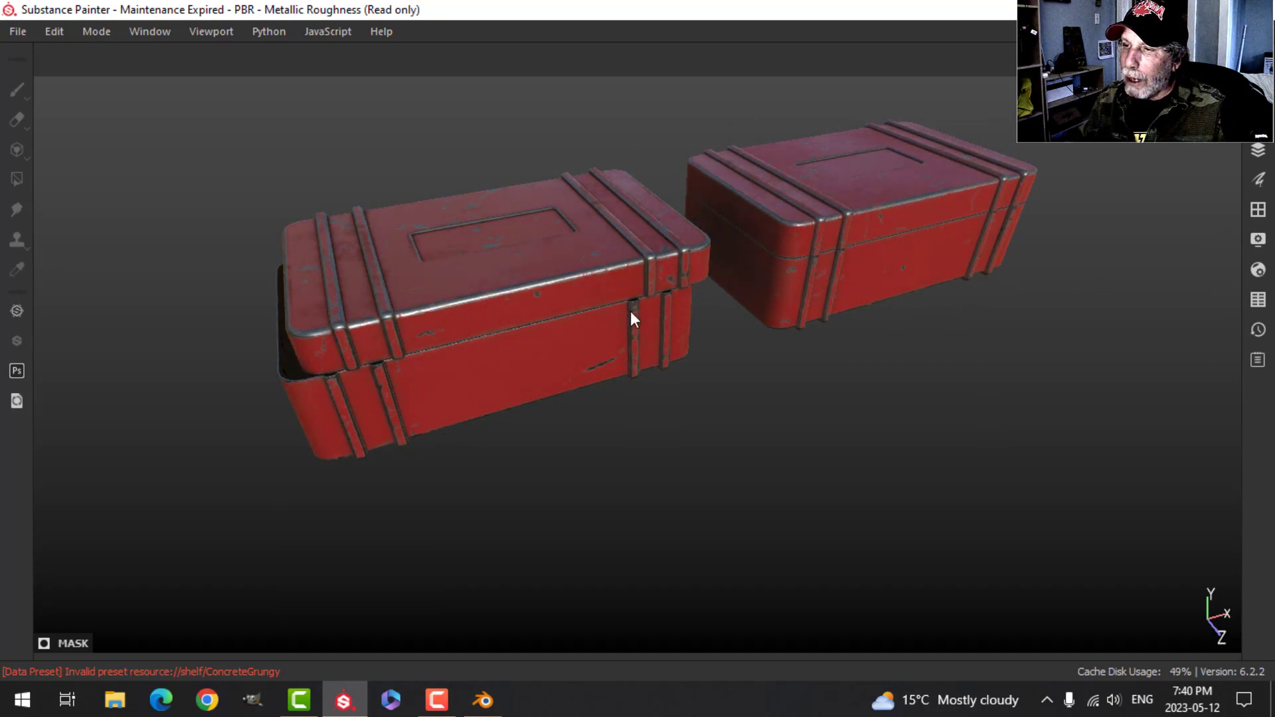
{"action": "left_click_drag", "start_coordinate": [631, 319], "coordinate": [546, 328], "text": "alt"}
Restore the full interface and set the texture set's Size to 1024.
{"action": "key", "text": "Tab"}
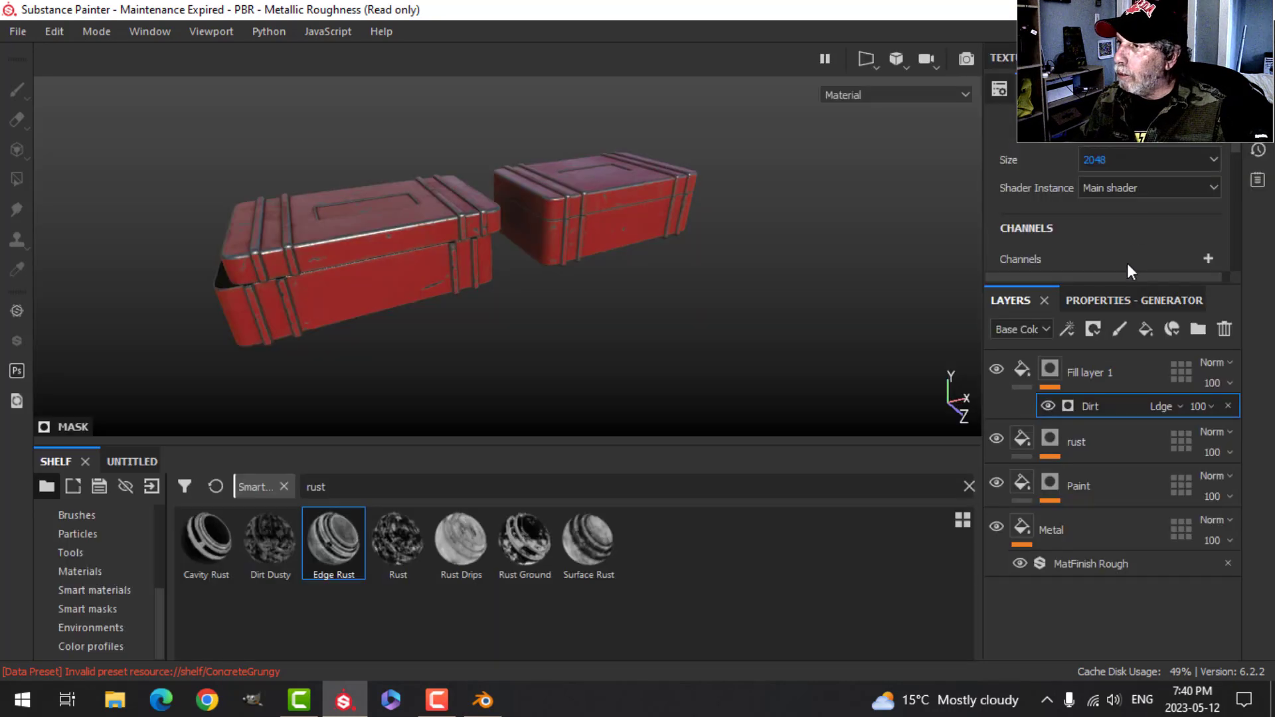
{"action": "left_click", "coordinate": [1121, 160]}
{"action": "left_click", "coordinate": [1095, 215]}
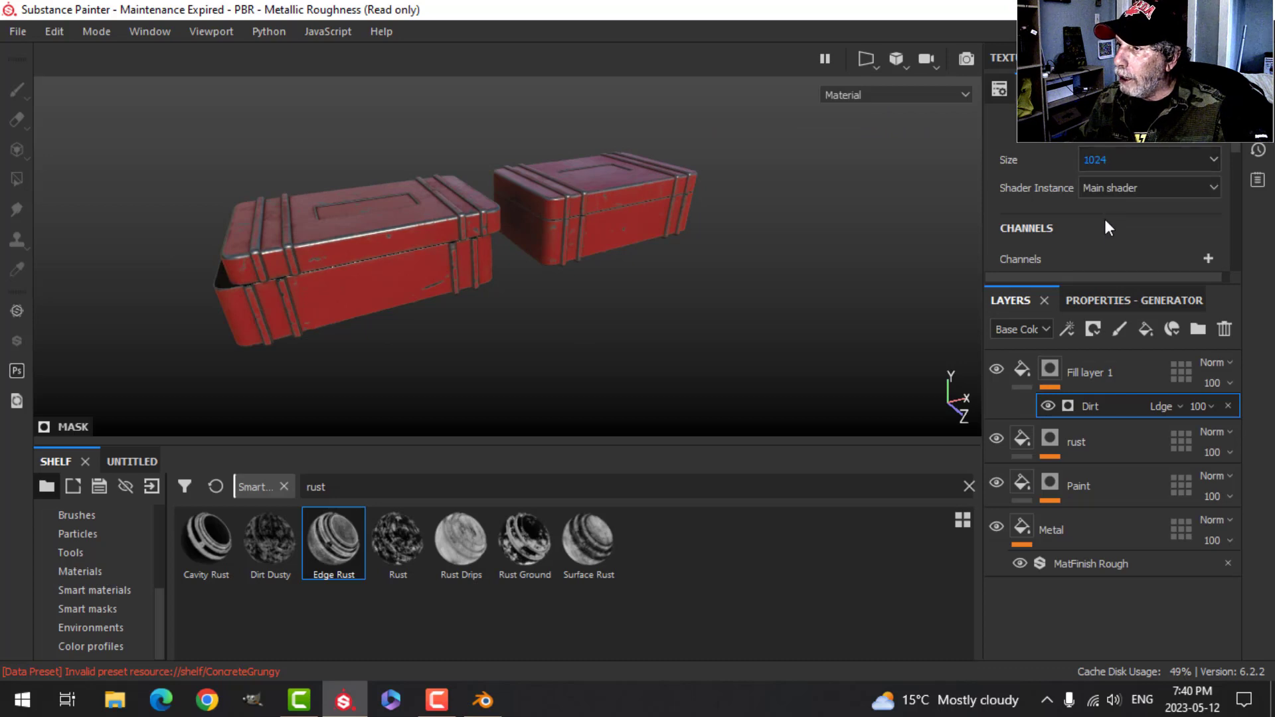
Rename the topmost fill layer, which carries the Dirt generator, as "dirt".
{"action": "double_click", "coordinate": [1092, 373]}
{"action": "type", "text": "dirt"}
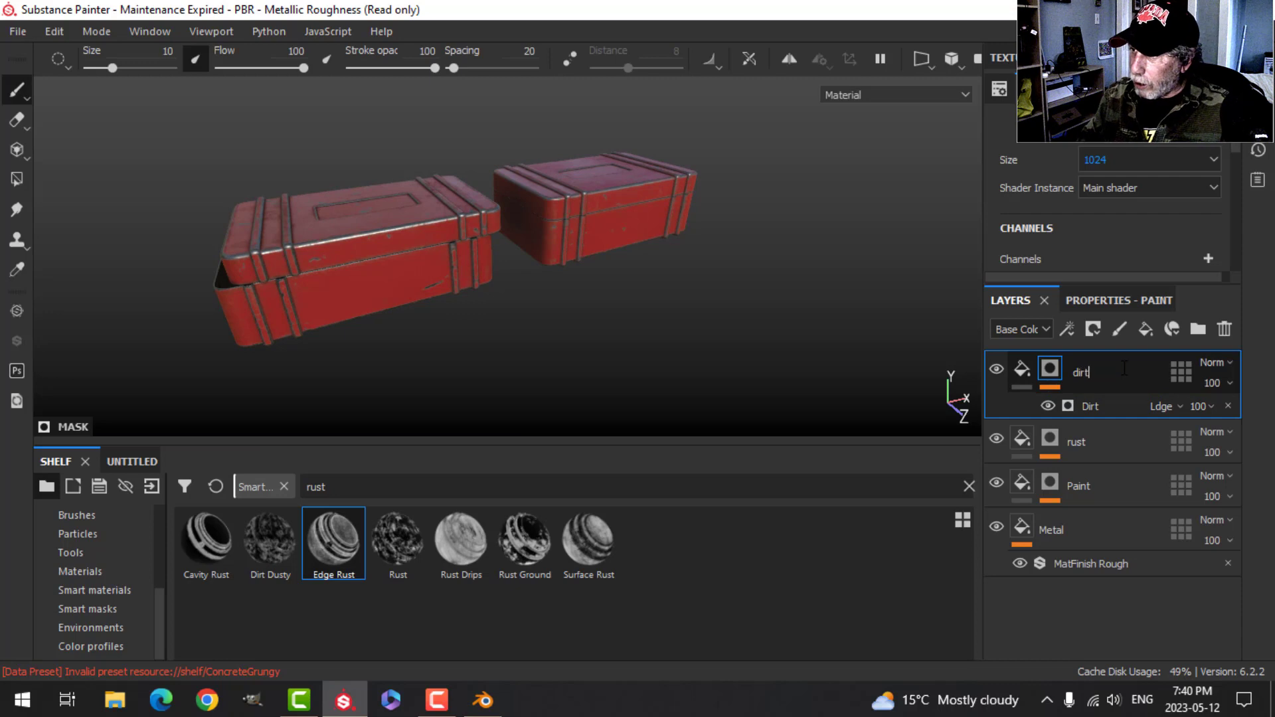
{"action": "key", "text": "Return"}
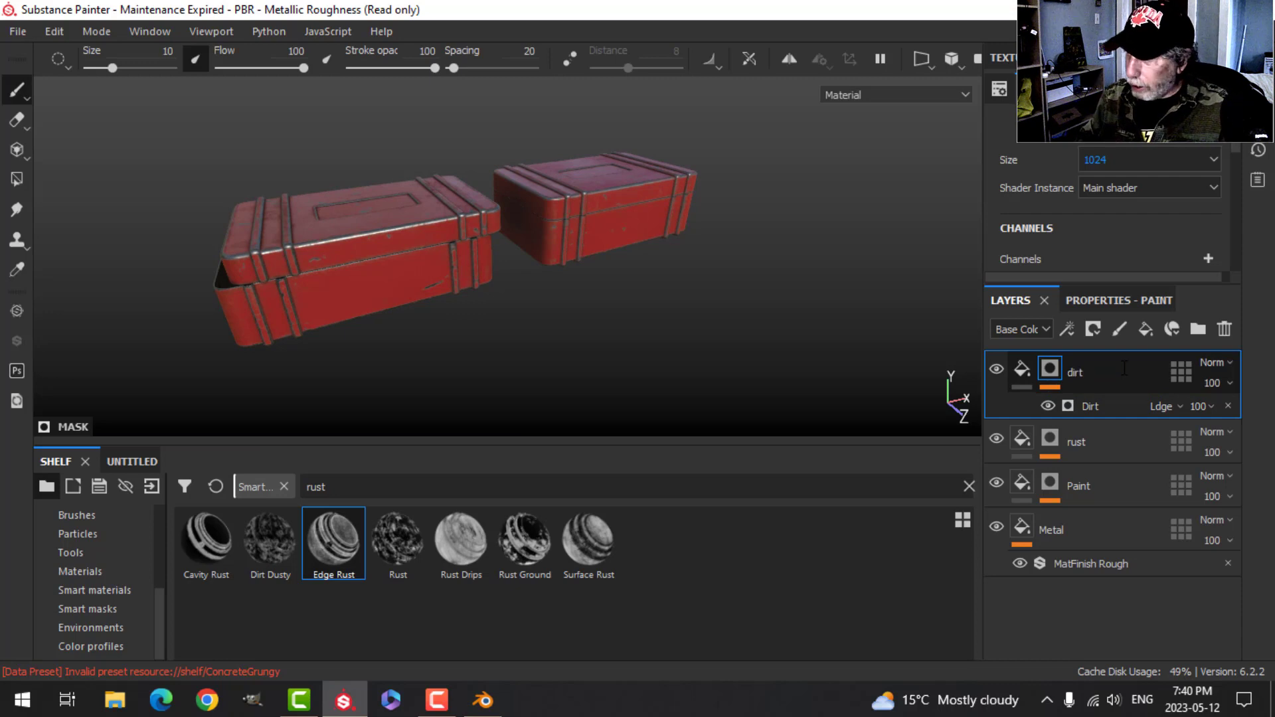
Add a paint layer above the dirt layer and set its brush to paint a Height of -0.0725.
{"action": "left_click", "coordinate": [1023, 367]}
{"action": "left_click", "coordinate": [1121, 328]}
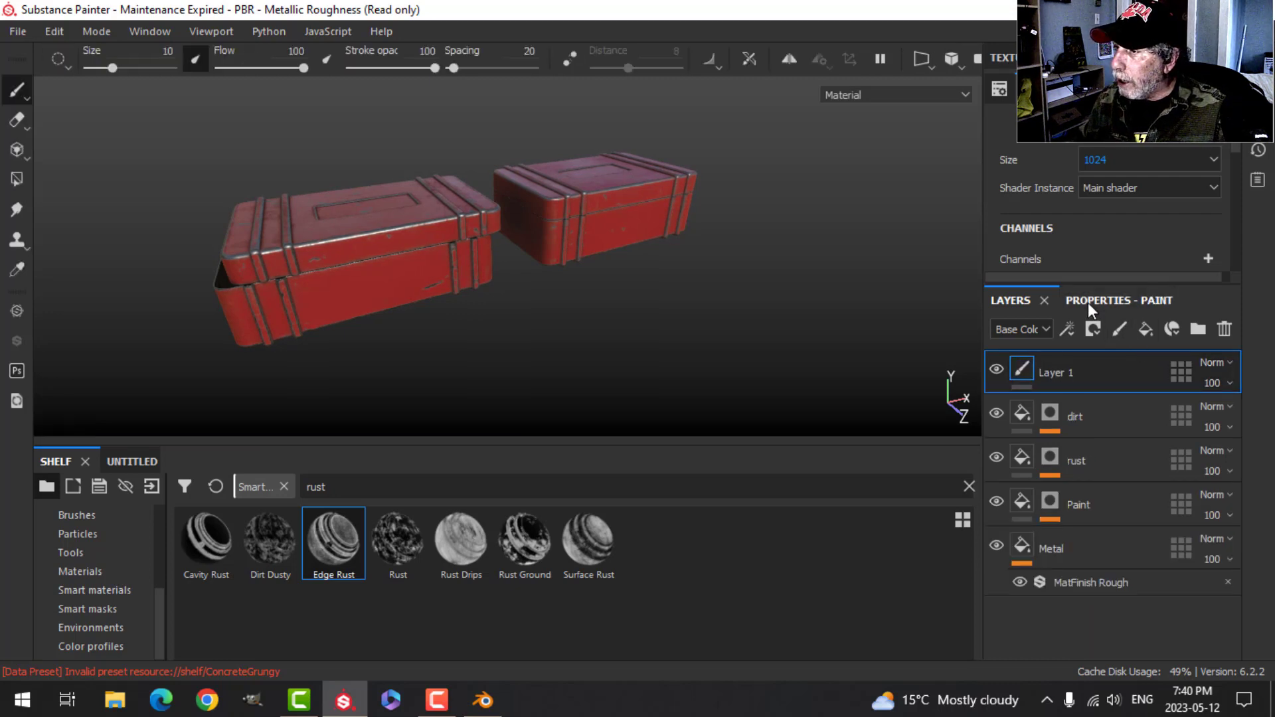
{"action": "left_click", "coordinate": [1089, 301]}
{"action": "scroll", "coordinate": [1066, 540], "scroll_direction": "down", "scroll_amount": 3}
{"action": "scroll", "coordinate": [1066, 539], "scroll_direction": "down", "scroll_amount": 10}
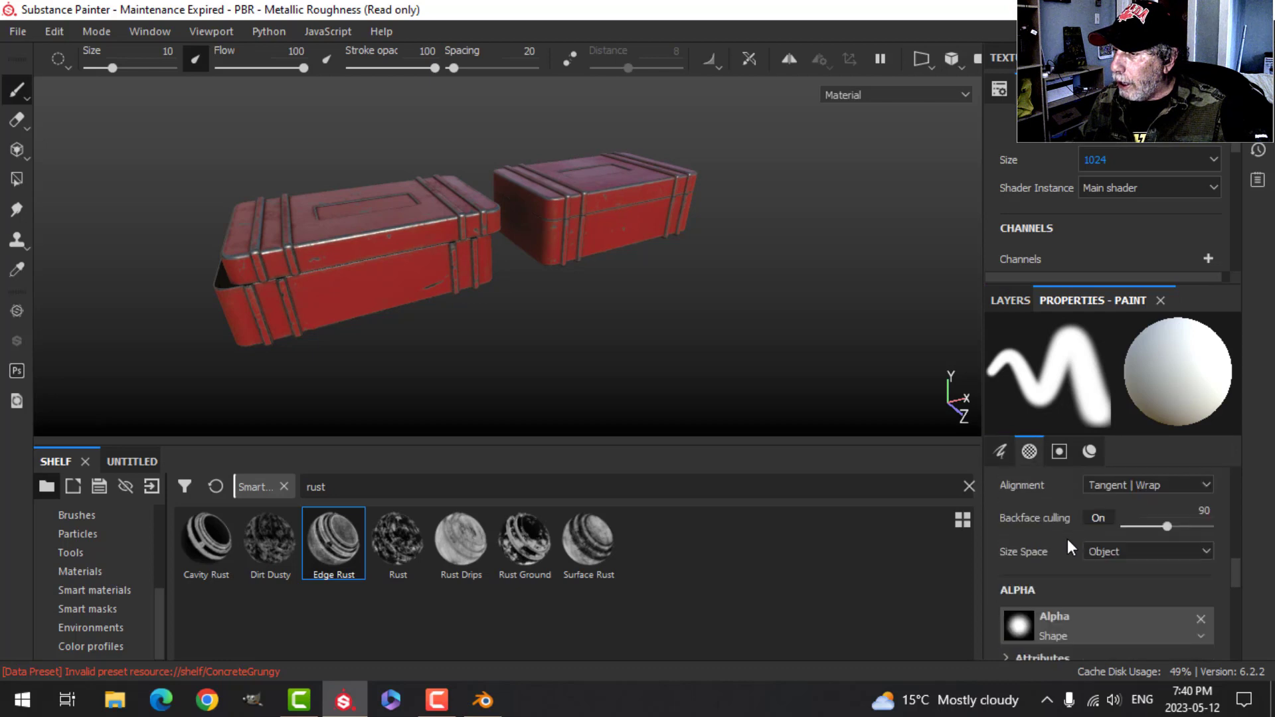
{"action": "scroll", "coordinate": [1068, 555], "scroll_direction": "down", "scroll_amount": 5}
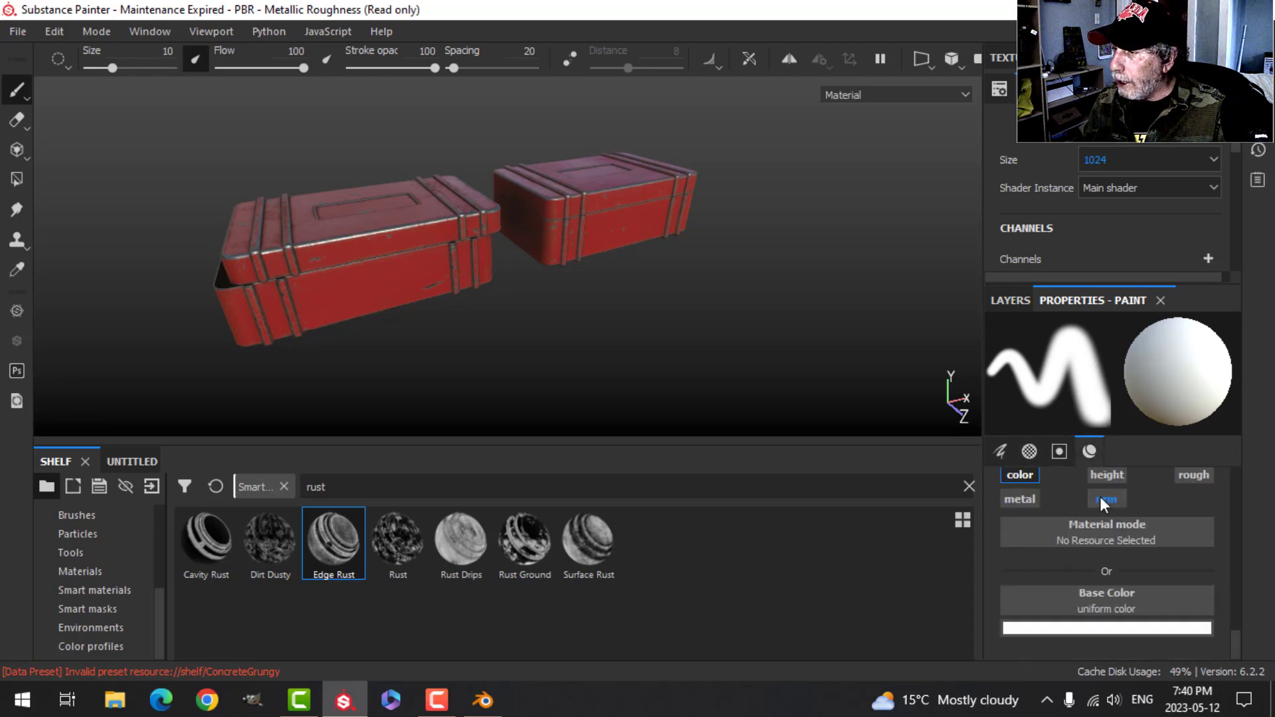
{"action": "left_click", "coordinate": [1106, 473]}
{"action": "scroll", "coordinate": [1165, 550], "scroll_direction": "down", "scroll_amount": 1}
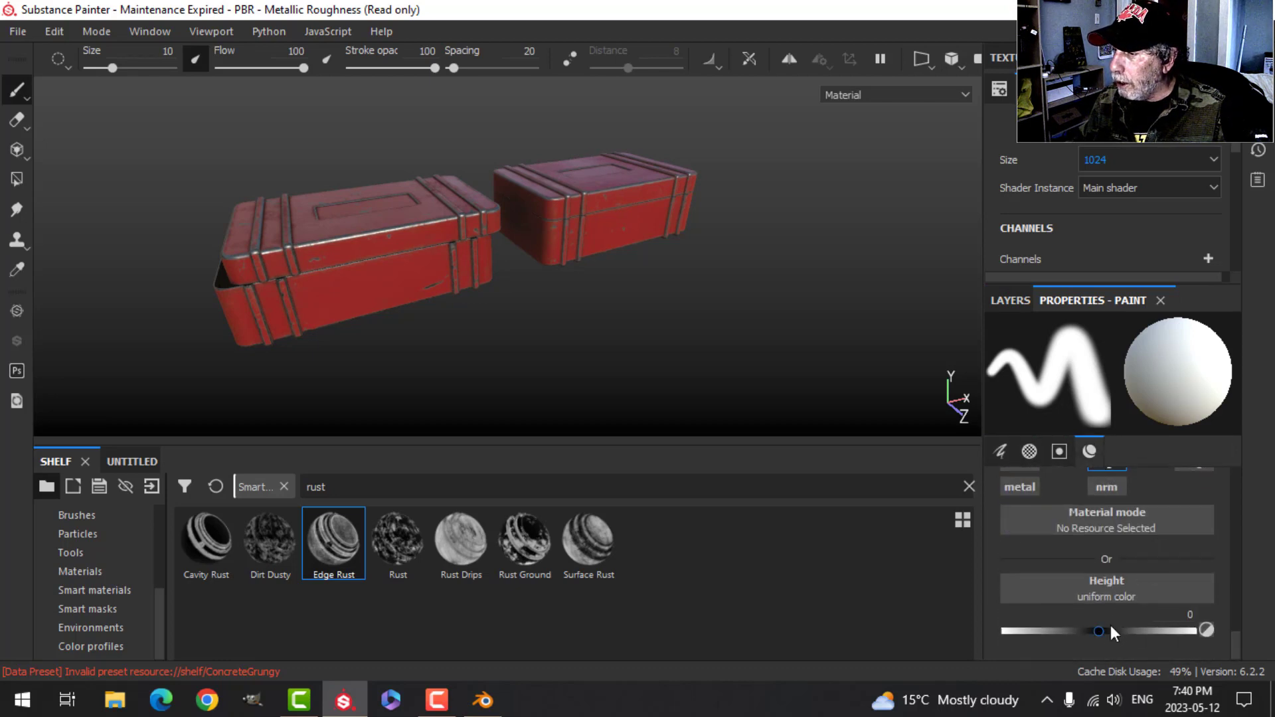
{"action": "left_click_drag", "start_coordinate": [1100, 635], "coordinate": [1091, 635]}
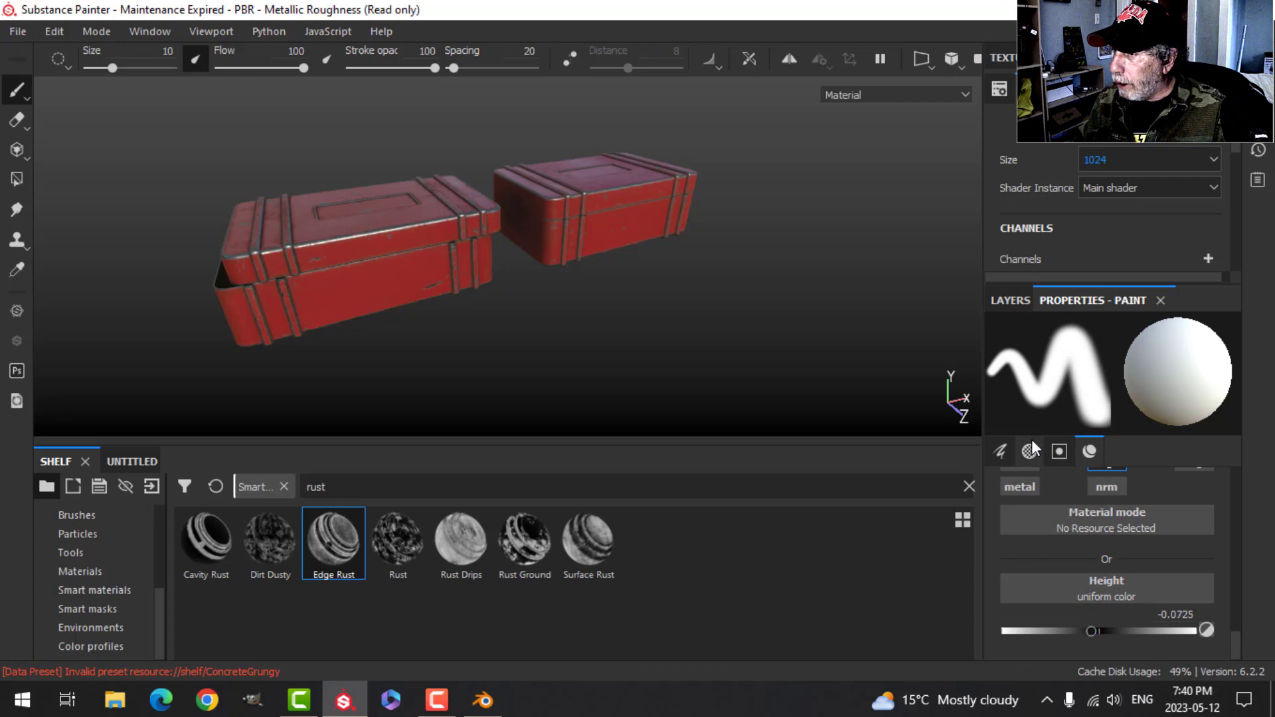
Rename the new paint layer as "text" and move it below the dirt layer.
{"action": "left_click", "coordinate": [1016, 305]}
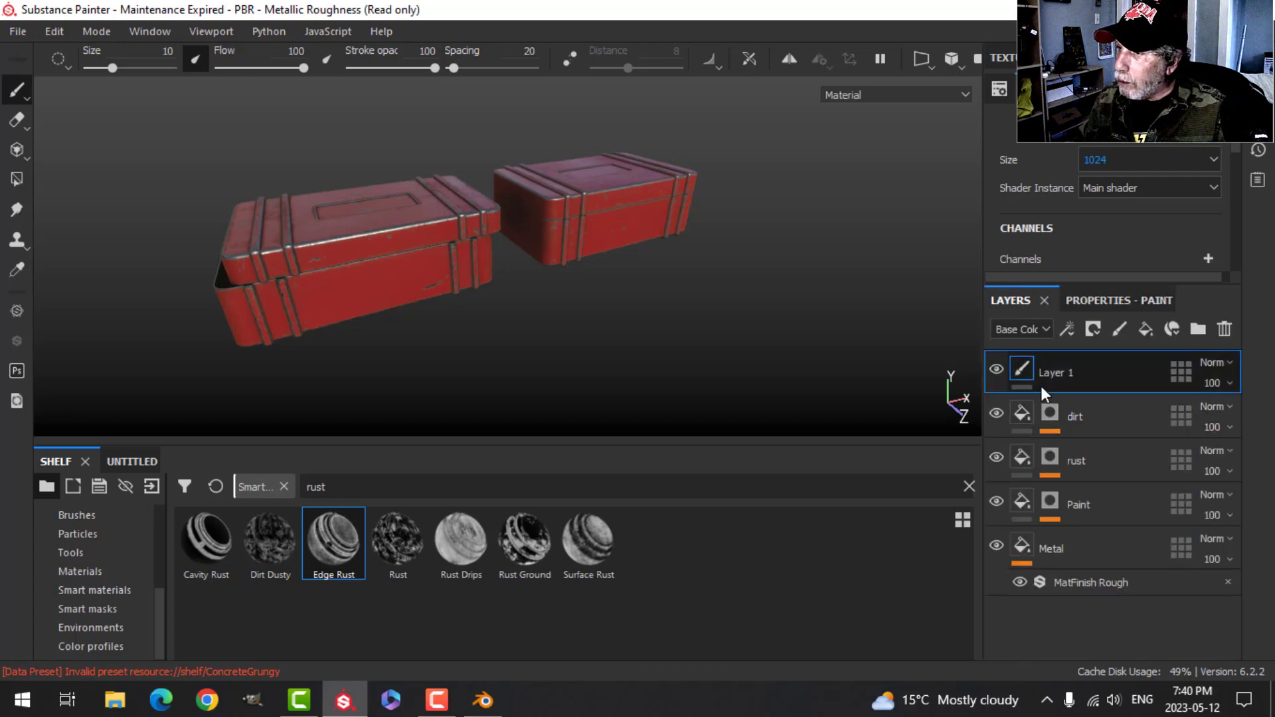
{"action": "double_click", "coordinate": [1062, 372]}
{"action": "type", "text": "text"}
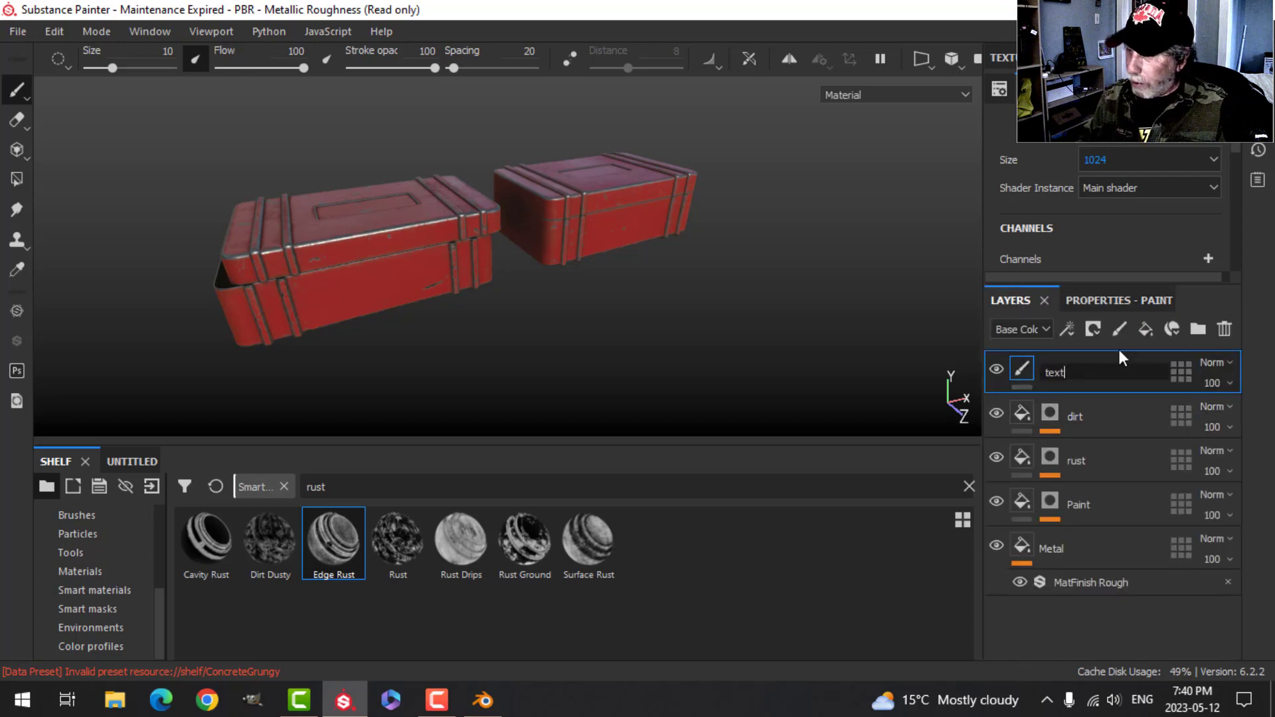
{"action": "key", "text": "Return"}
{"action": "left_click_drag", "start_coordinate": [1056, 372], "coordinate": [1063, 421]}
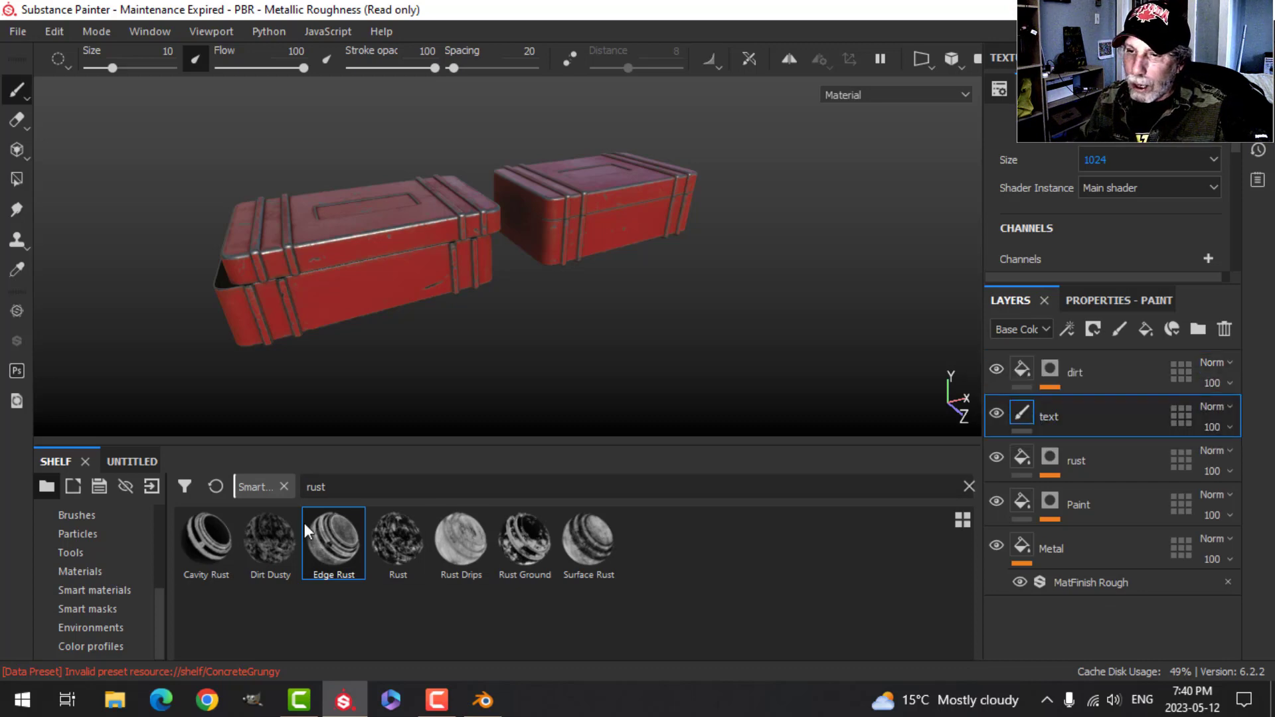
Search the shelf's Alphas for "font" and choose Font Jura as the brush alpha.
{"action": "scroll", "coordinate": [78, 576], "scroll_direction": "up", "scroll_amount": 5}
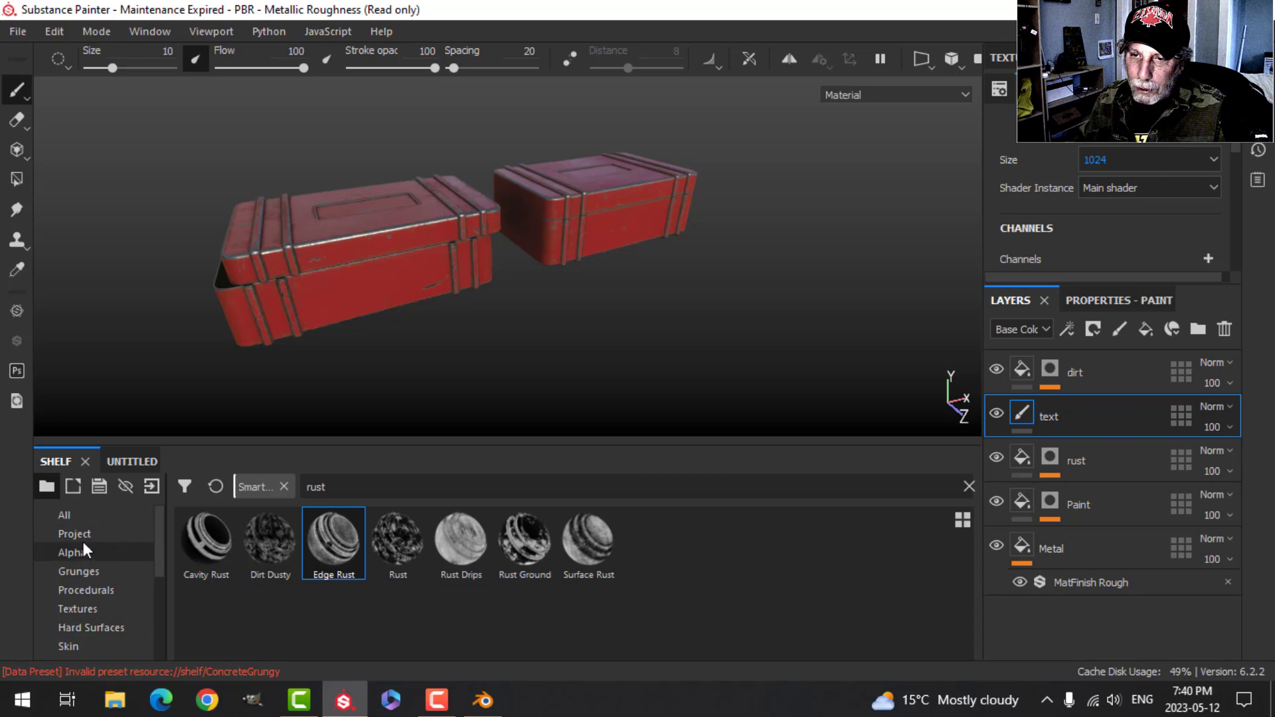
{"action": "left_click", "coordinate": [82, 550]}
{"action": "left_click", "coordinate": [370, 488]}
{"action": "type", "text": "font"}
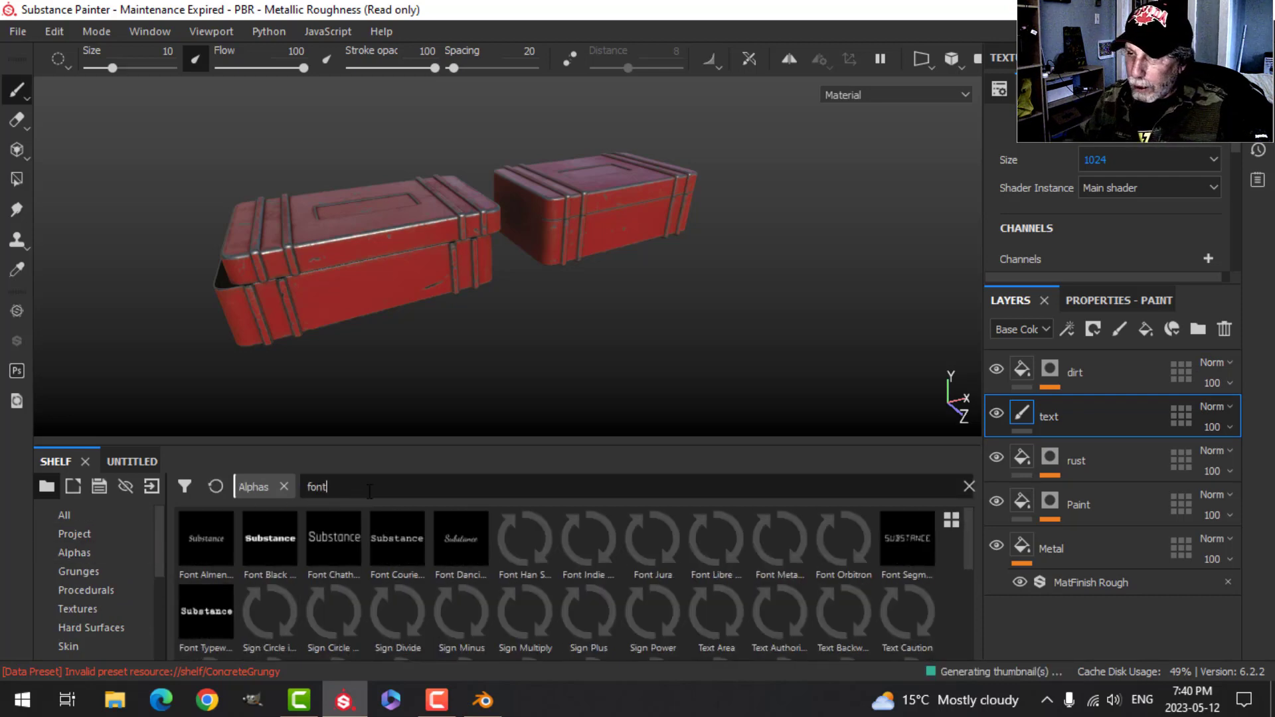
{"action": "left_click", "coordinate": [653, 548]}
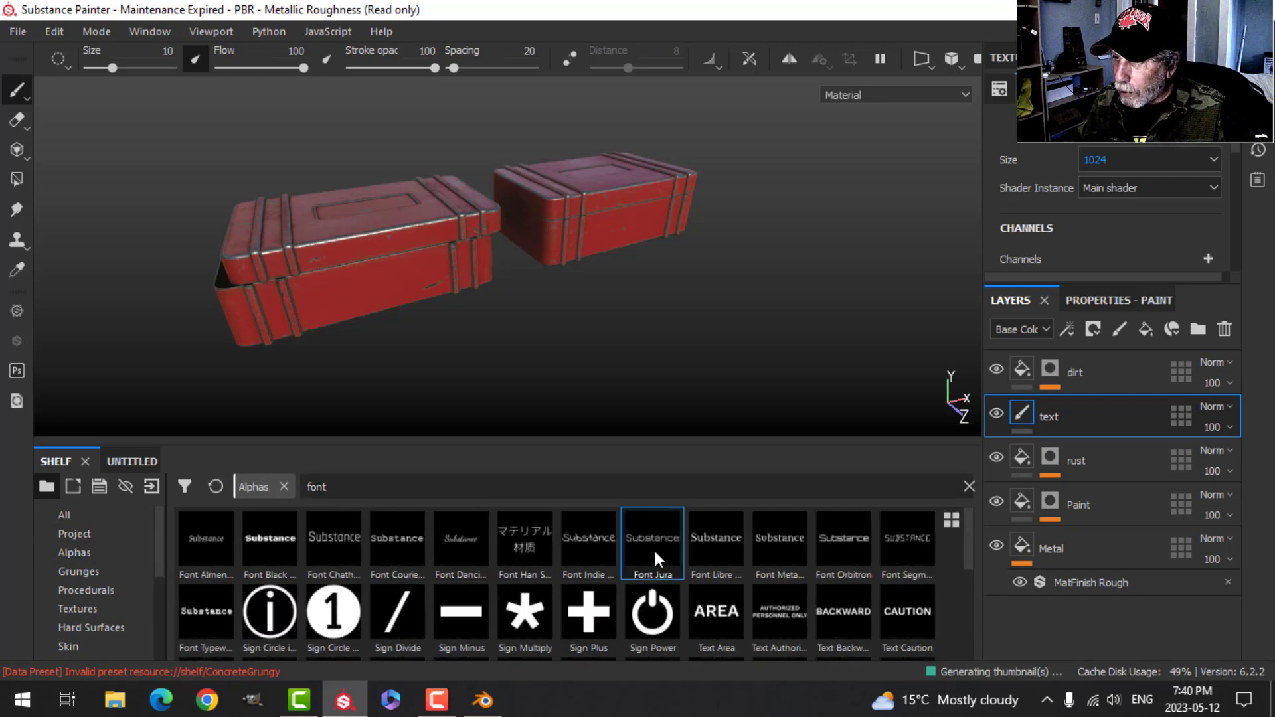
Set the Font Jura alpha's Text to "TEXT test for UV" and its Type to Bold.
{"action": "left_click", "coordinate": [1096, 302]}
{"action": "scroll", "coordinate": [1118, 559], "scroll_direction": "up", "scroll_amount": 6}
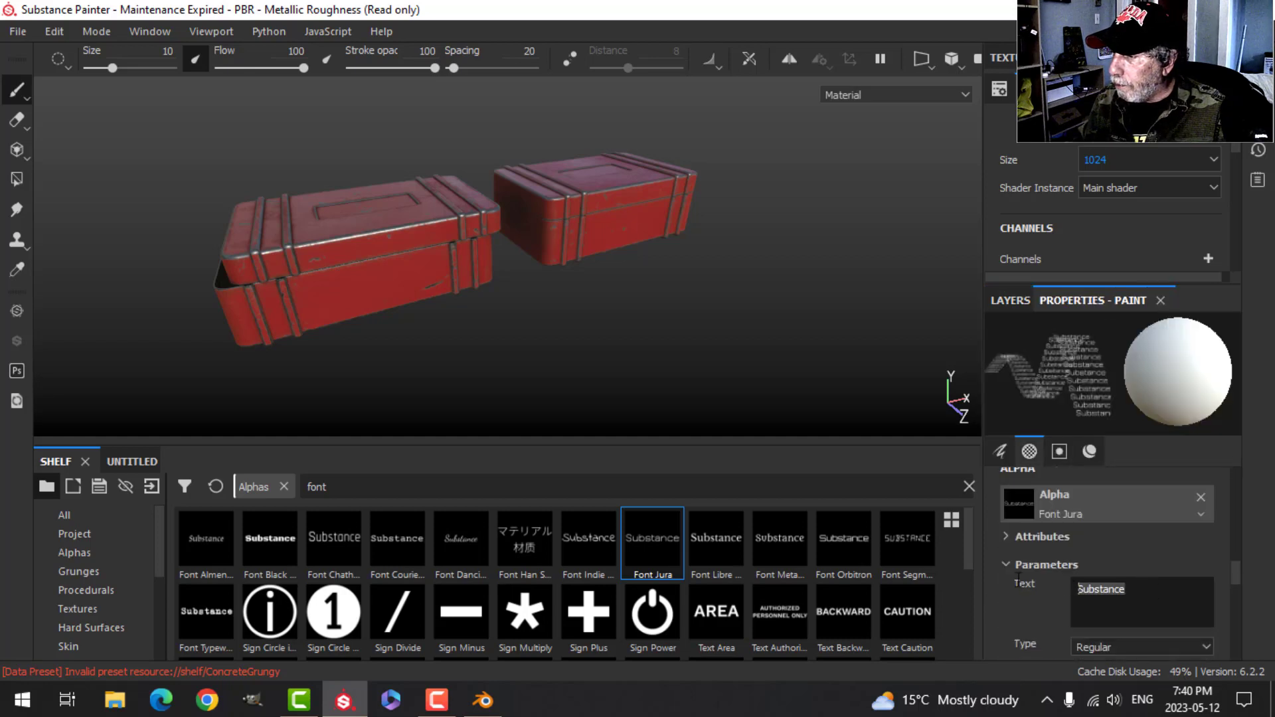
{"action": "type", "text": "TE"}
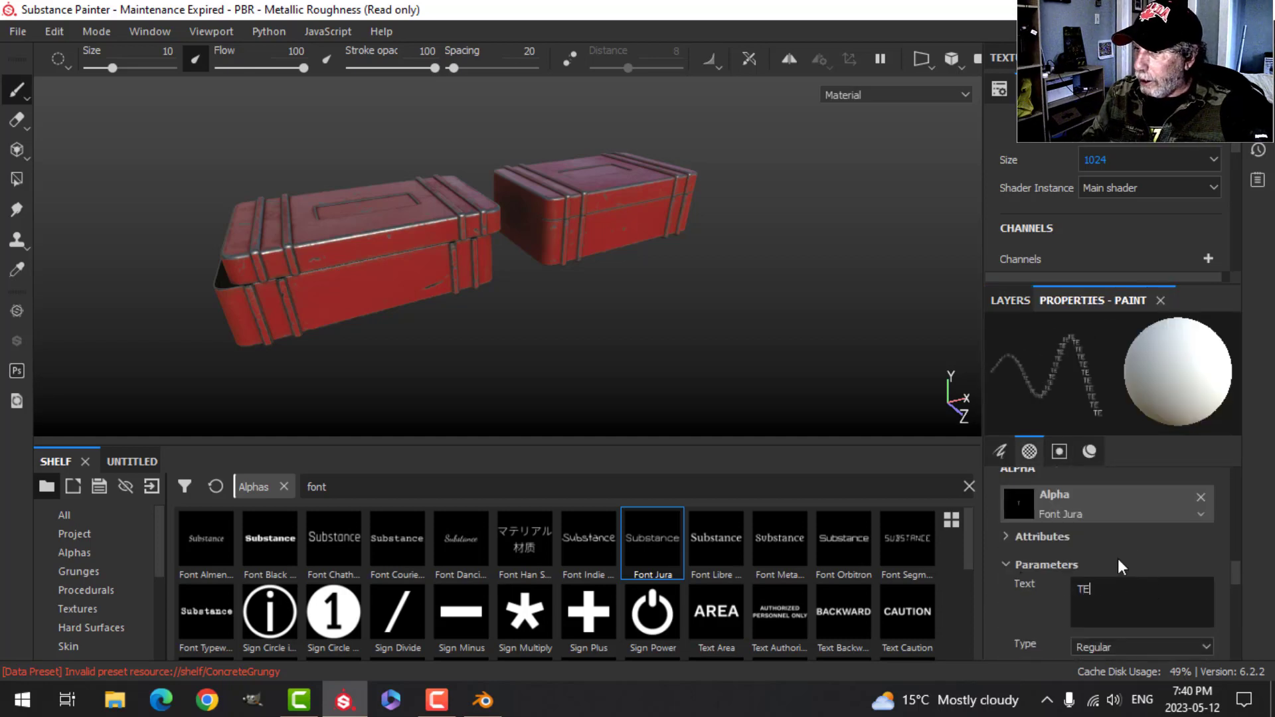
{"action": "type", "text": "X"}
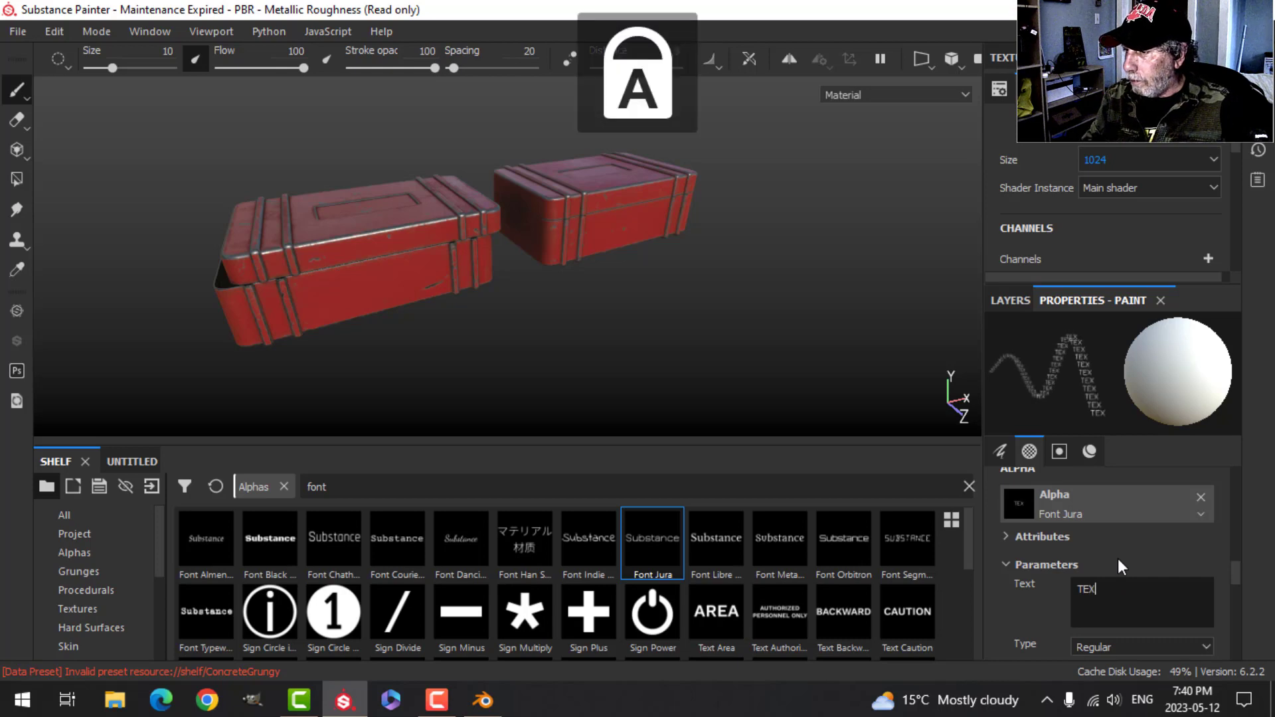
{"action": "type", "text": "T test for UV"}
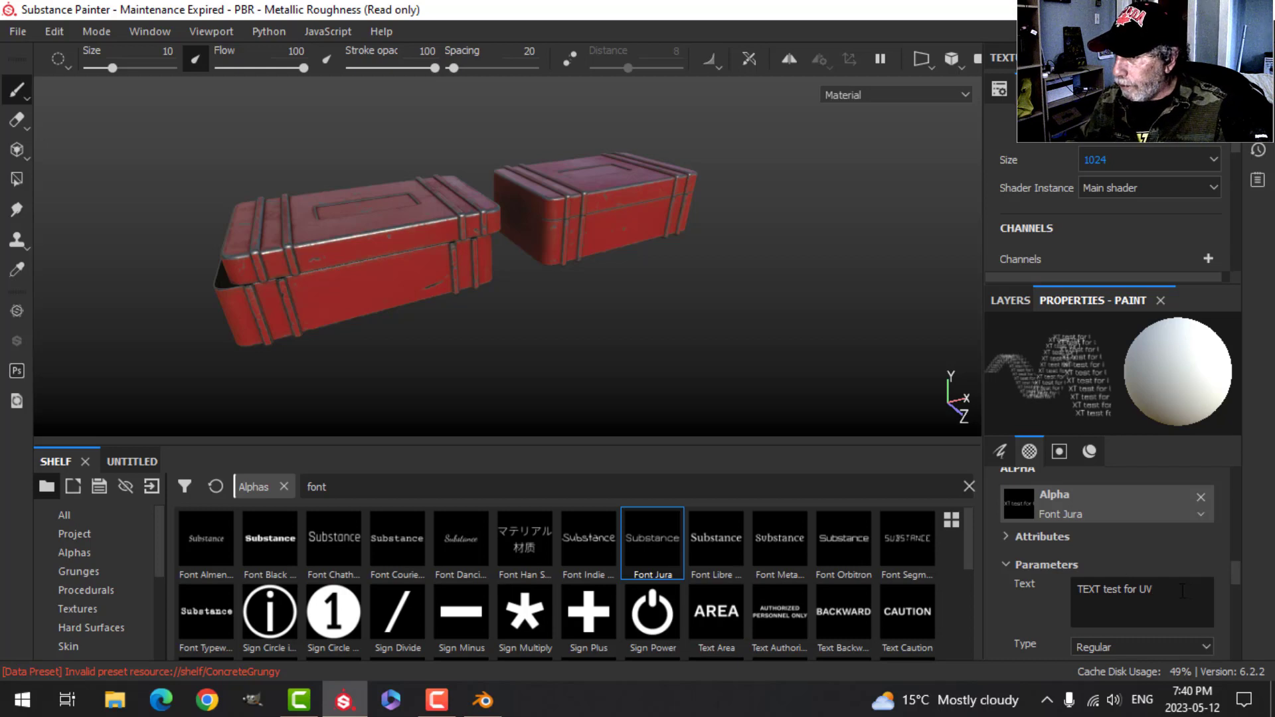
{"action": "scroll", "coordinate": [1182, 591], "scroll_direction": "down", "scroll_amount": 1}
{"action": "left_click", "coordinate": [1119, 585]}
{"action": "left_click", "coordinate": [1087, 616]}
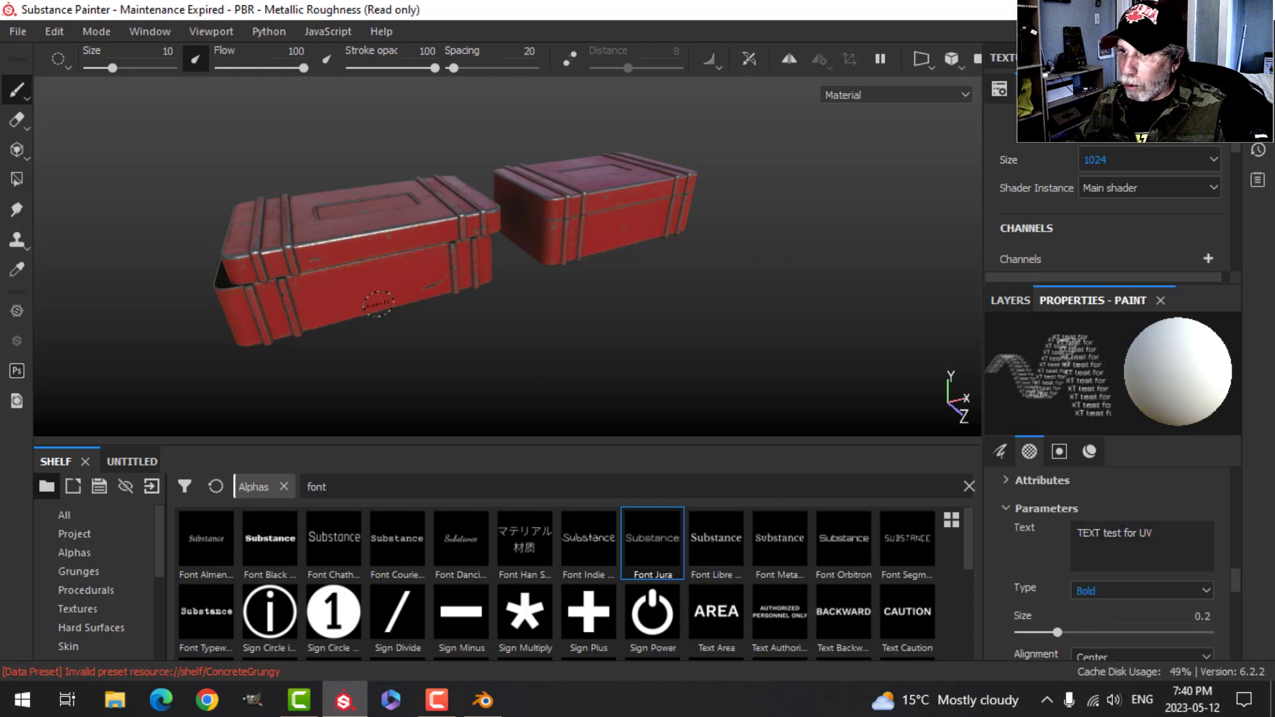
Set the alpha's text Size to 0.1 and enlarge the brush to a size of about 53.9.
{"action": "right_click_drag", "start_coordinate": [376, 279], "coordinate": [412, 279], "text": "ctrl"}
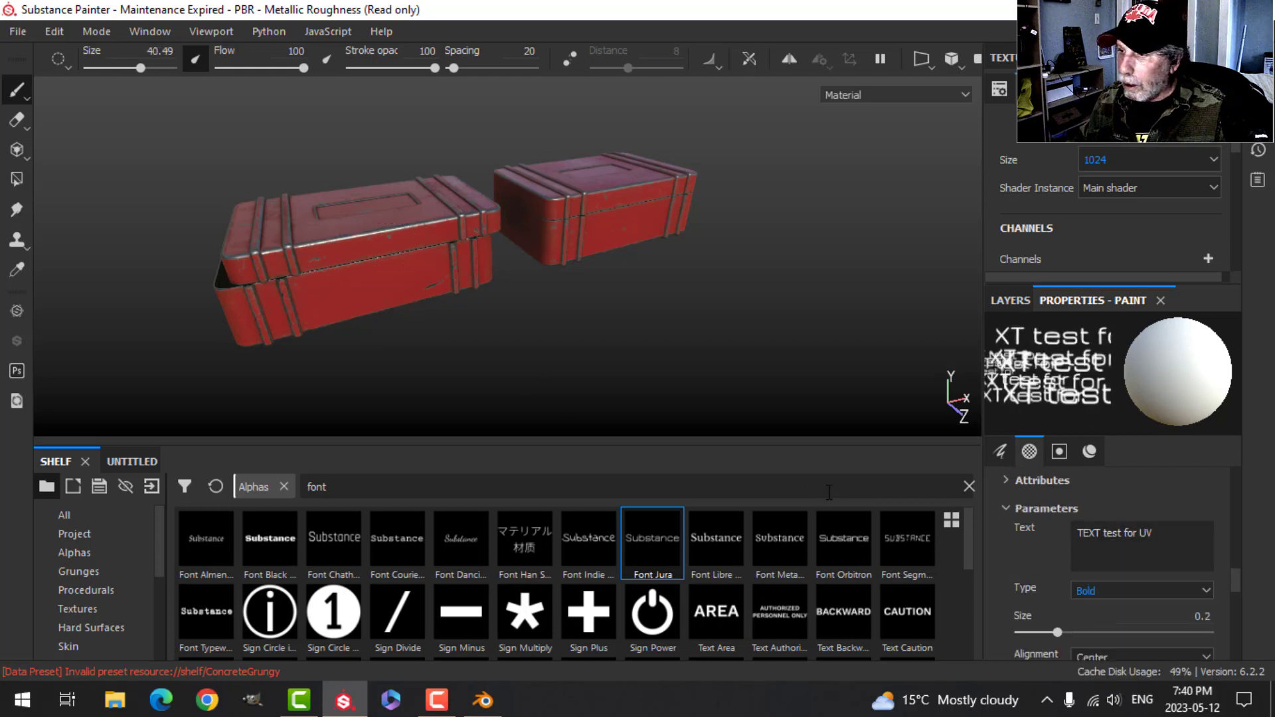
{"action": "left_click_drag", "start_coordinate": [1054, 631], "coordinate": [1045, 632]}
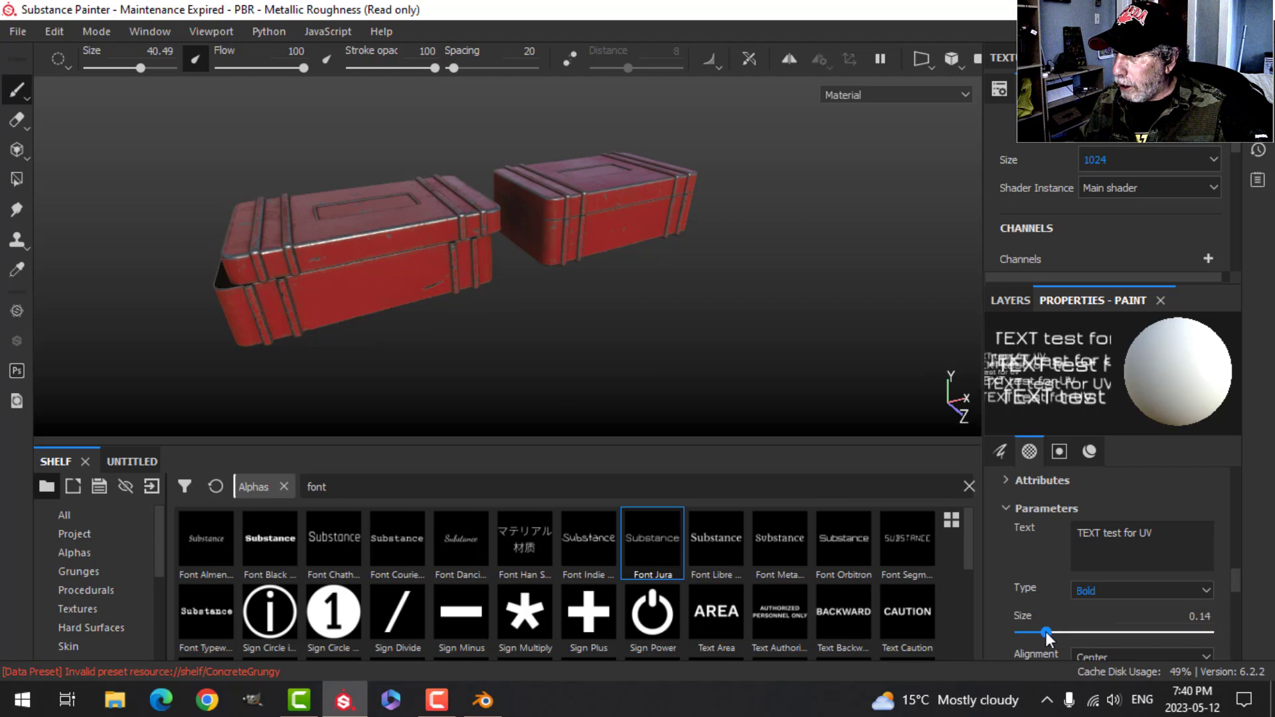
{"action": "right_click_drag", "start_coordinate": [382, 285], "coordinate": [387, 285], "text": "ctrl"}
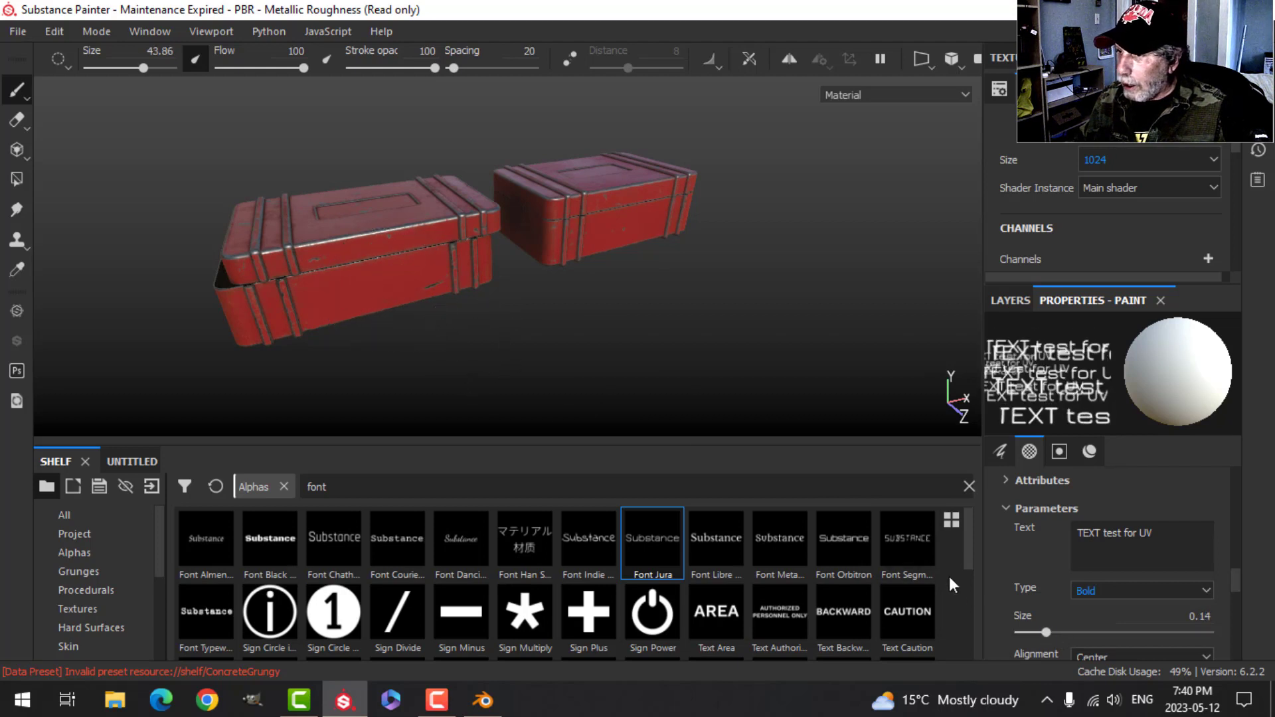
{"action": "left_click_drag", "start_coordinate": [1044, 628], "coordinate": [1037, 629]}
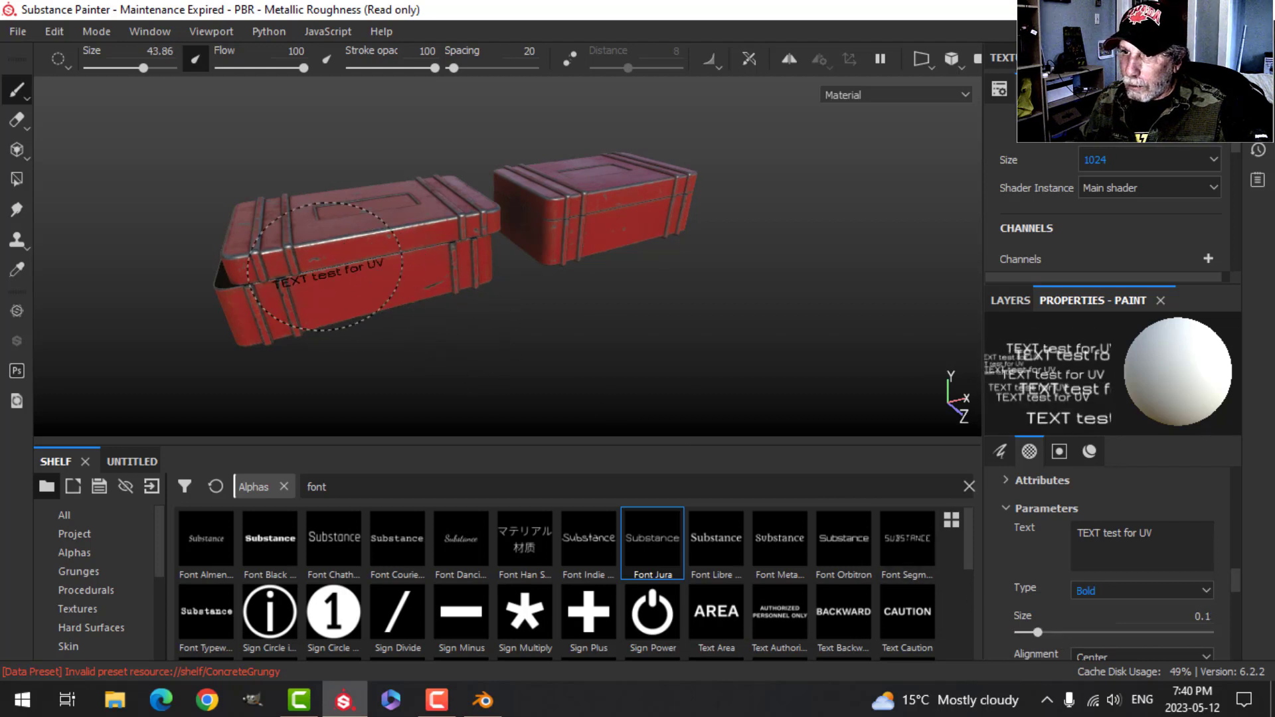
{"action": "right_click_drag", "start_coordinate": [353, 284], "coordinate": [366, 283], "text": "ctrl"}
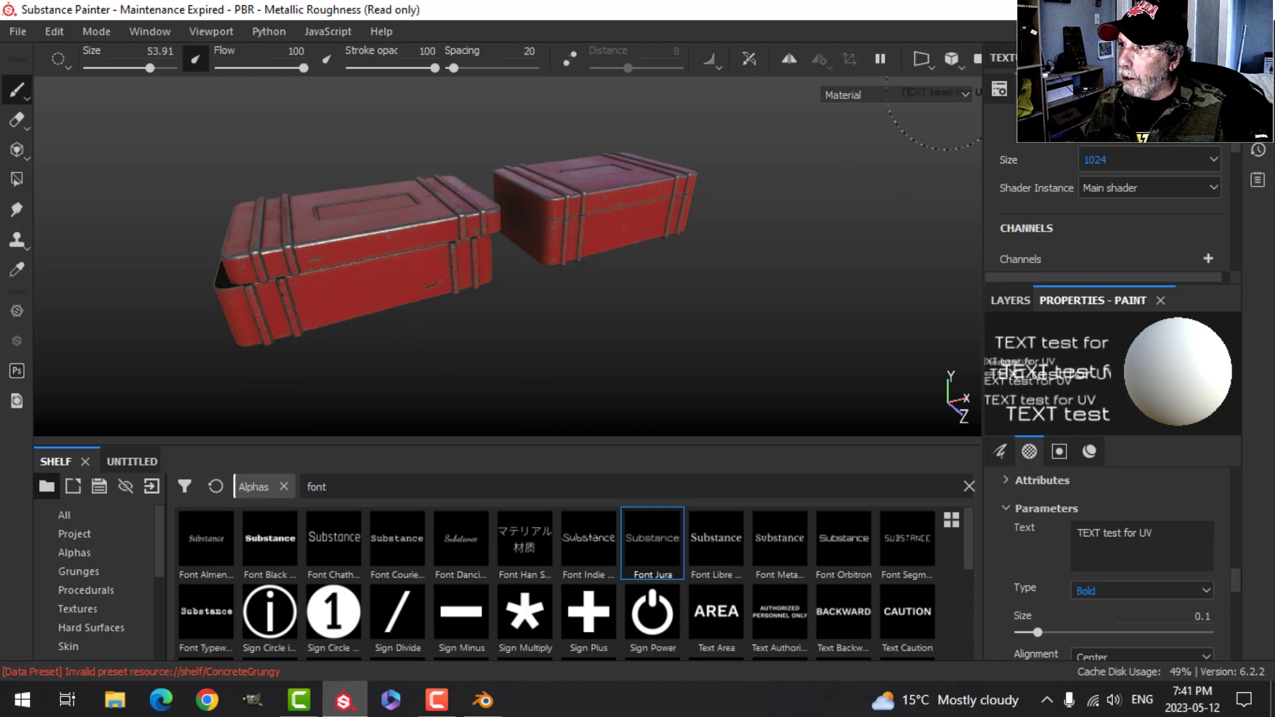
Switch the viewport camera to an orthographic view of the chests.
{"action": "left_click", "coordinate": [962, 60]}
{"action": "left_click", "coordinate": [980, 115]}
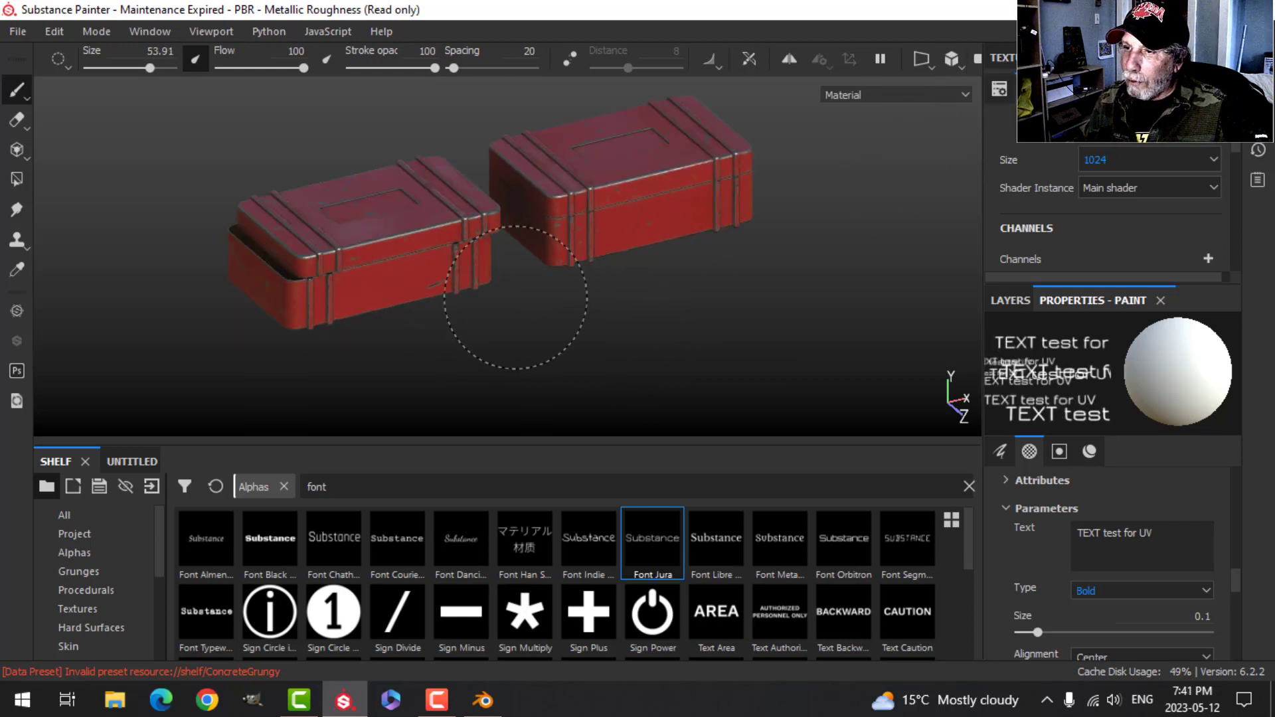
Stamp "TEXT test for UV" on the front face of the open chest's lid.
{"action": "left_click_drag", "start_coordinate": [729, 324], "coordinate": [615, 275], "text": "alt"}
{"action": "middle_click_drag", "start_coordinate": [444, 315], "coordinate": [615, 321], "text": "alt"}
{"action": "scroll", "coordinate": [559, 308], "scroll_direction": "up", "scroll_amount": 3}
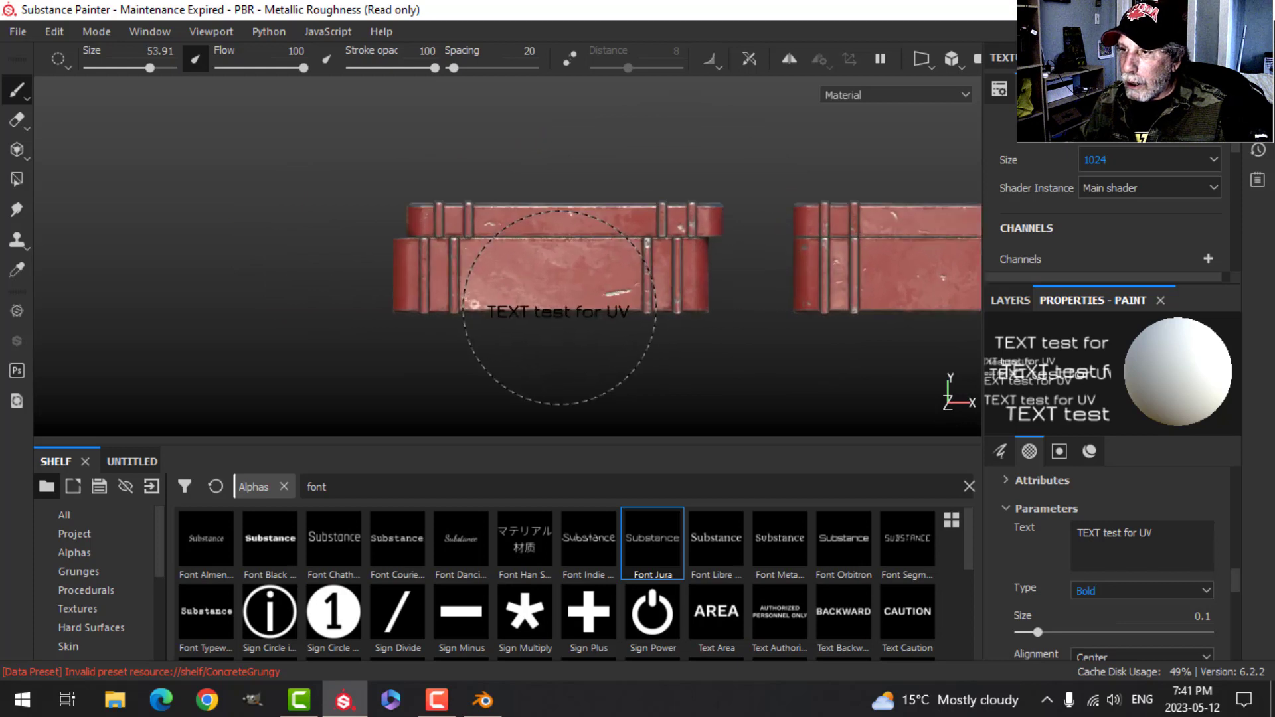
{"action": "scroll", "coordinate": [560, 308], "scroll_direction": "up", "scroll_amount": 5}
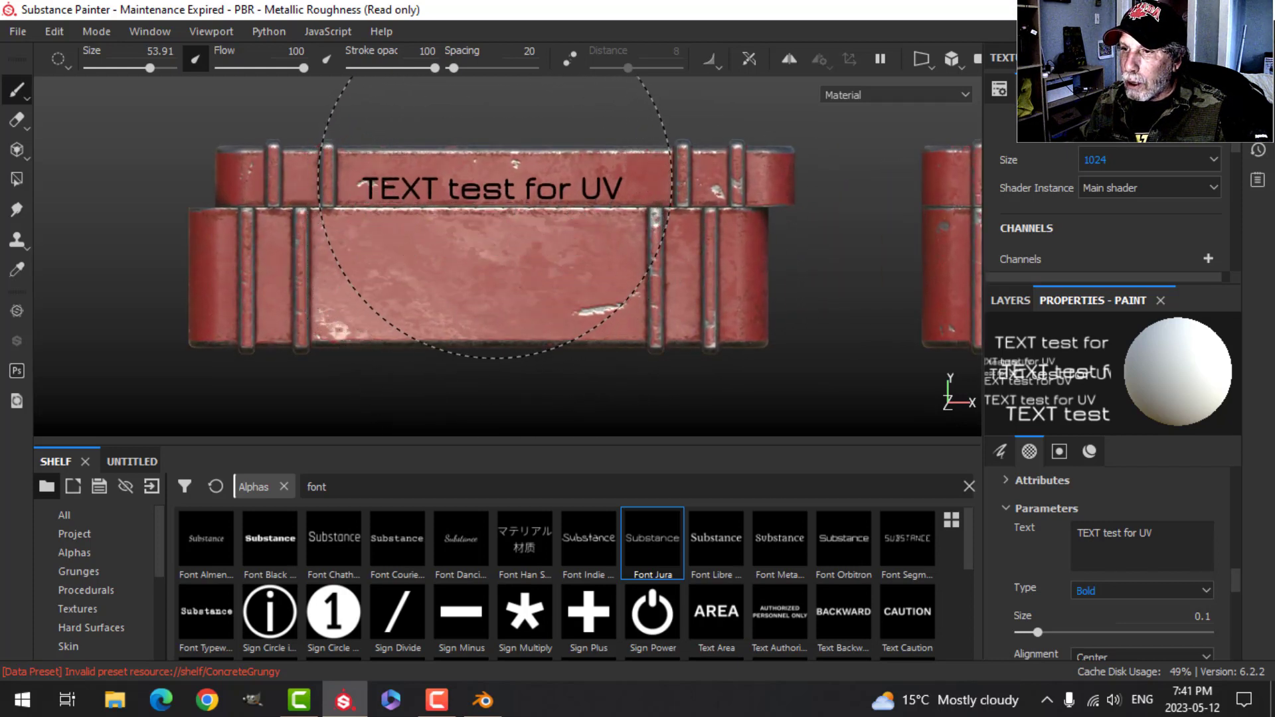
{"action": "scroll", "coordinate": [653, 274], "scroll_direction": "down", "scroll_amount": 3}
{"action": "middle_click_drag", "start_coordinate": [694, 281], "coordinate": [168, 329], "text": "alt"}
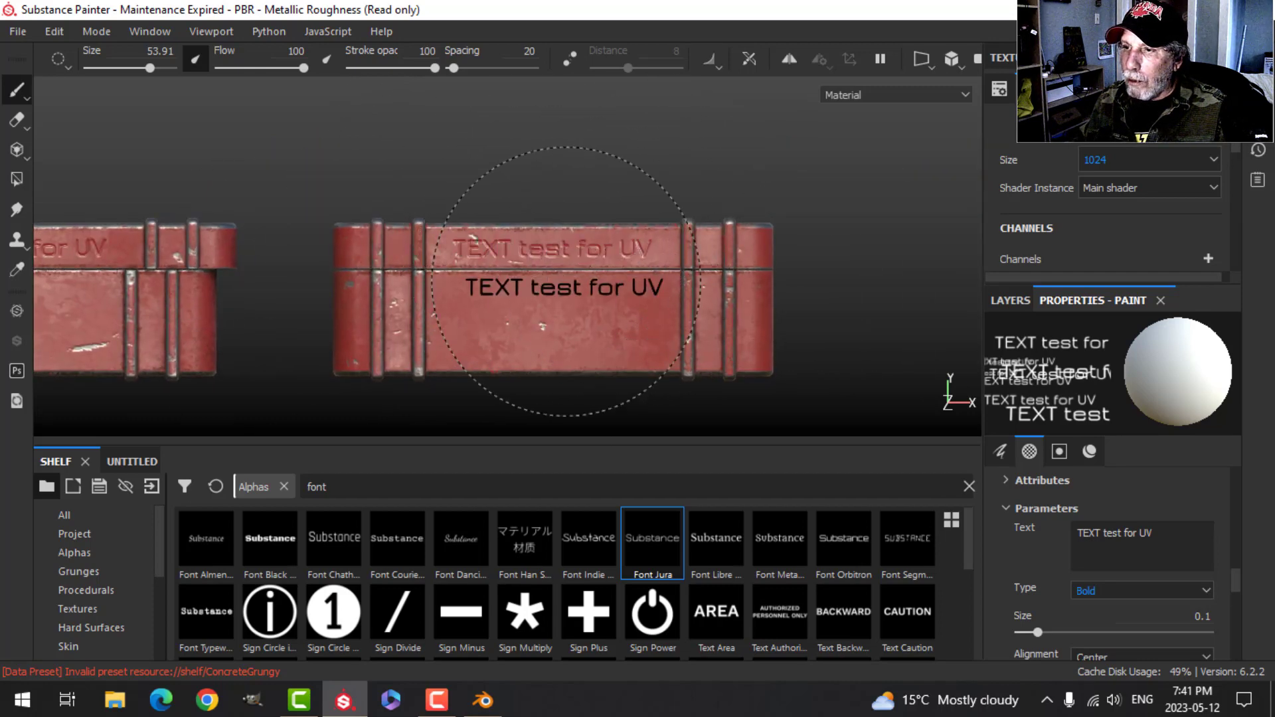
Stamp the text on the top of the lid, centred along the long side of the recessed rectangle.
{"action": "mouse_move", "coordinate": [506, 299]}
{"action": "left_mouse_down", "text": "alt"}
{"action": "mouse_move", "coordinate": [376, 292]}
{"action": "mouse_move", "coordinate": [440, 264]}
{"action": "mouse_move", "coordinate": [446, 306]}
{"action": "left_mouse_up", "text": "alt"}
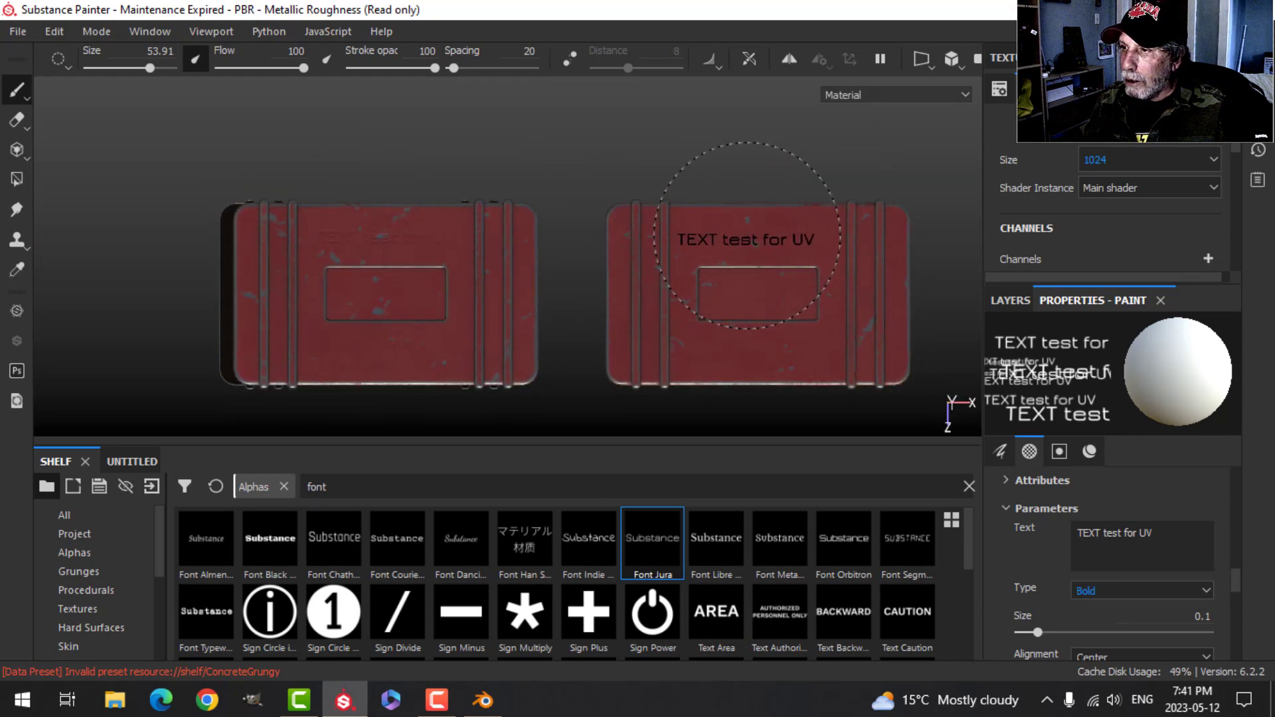
{"action": "scroll", "coordinate": [658, 299], "scroll_direction": "down", "scroll_amount": 2}
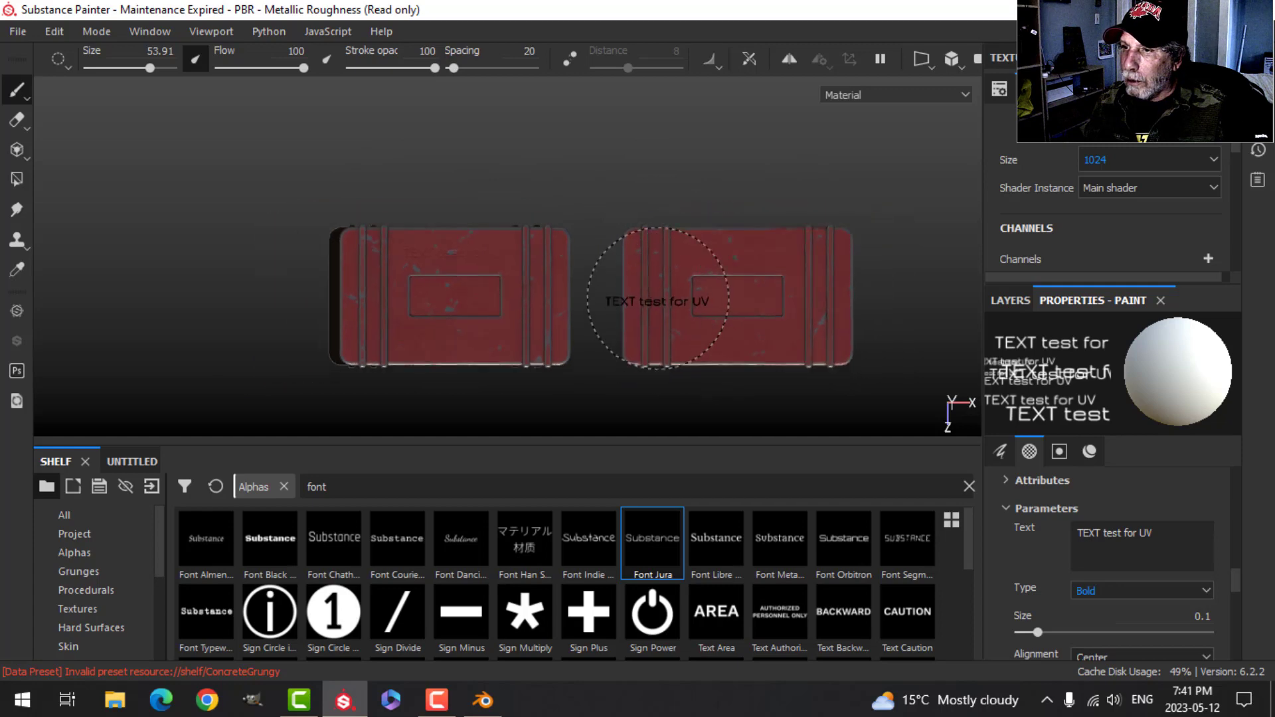
{"action": "middle_click_drag", "start_coordinate": [651, 311], "coordinate": [651, 281], "text": "alt"}
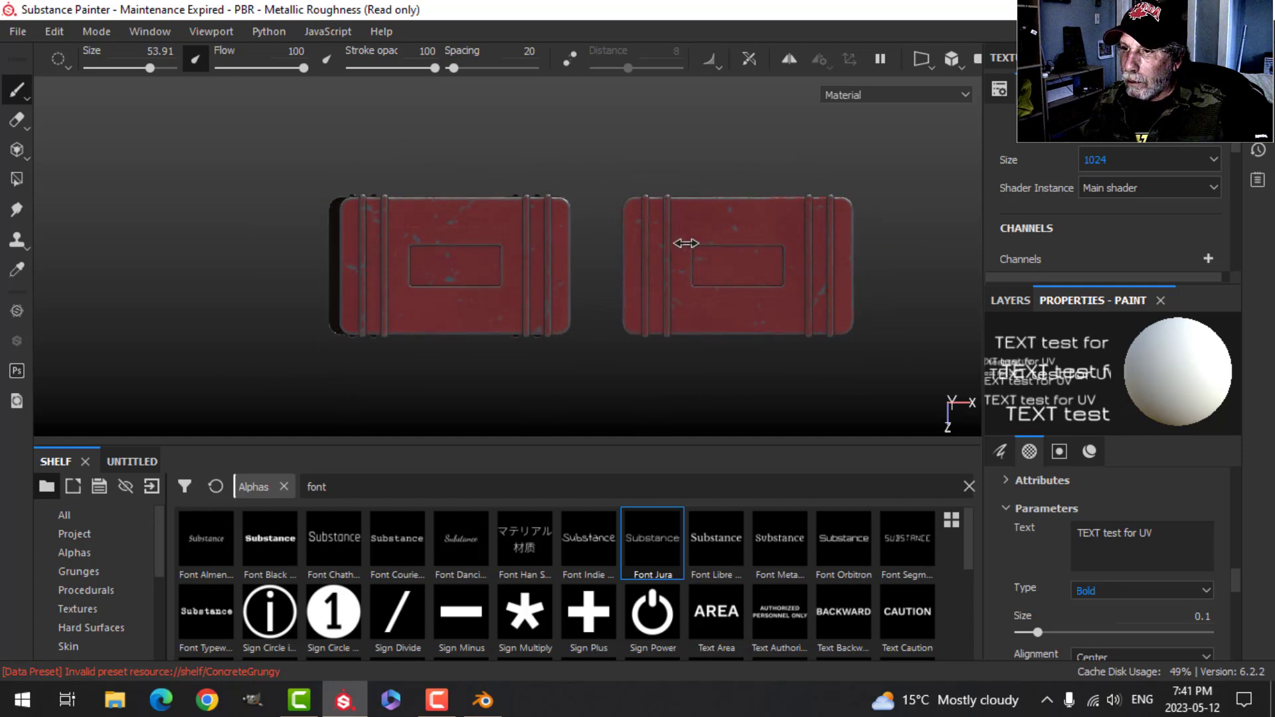
Stamp the text on one short end face of the lid.
{"action": "left_click_drag", "start_coordinate": [624, 283], "coordinate": [749, 269], "text": "alt"}
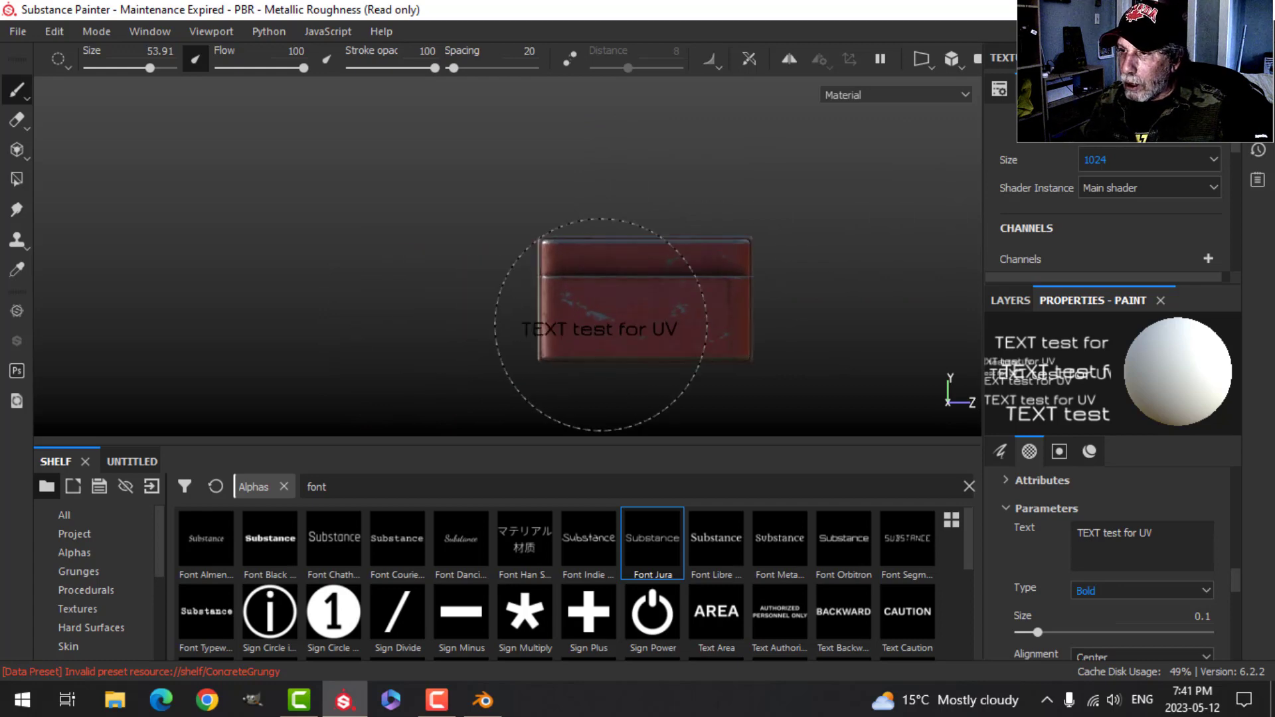
{"action": "scroll", "coordinate": [608, 322], "scroll_direction": "up", "scroll_amount": 3}
{"action": "middle_click_drag", "start_coordinate": [741, 265], "coordinate": [578, 313], "text": "alt"}
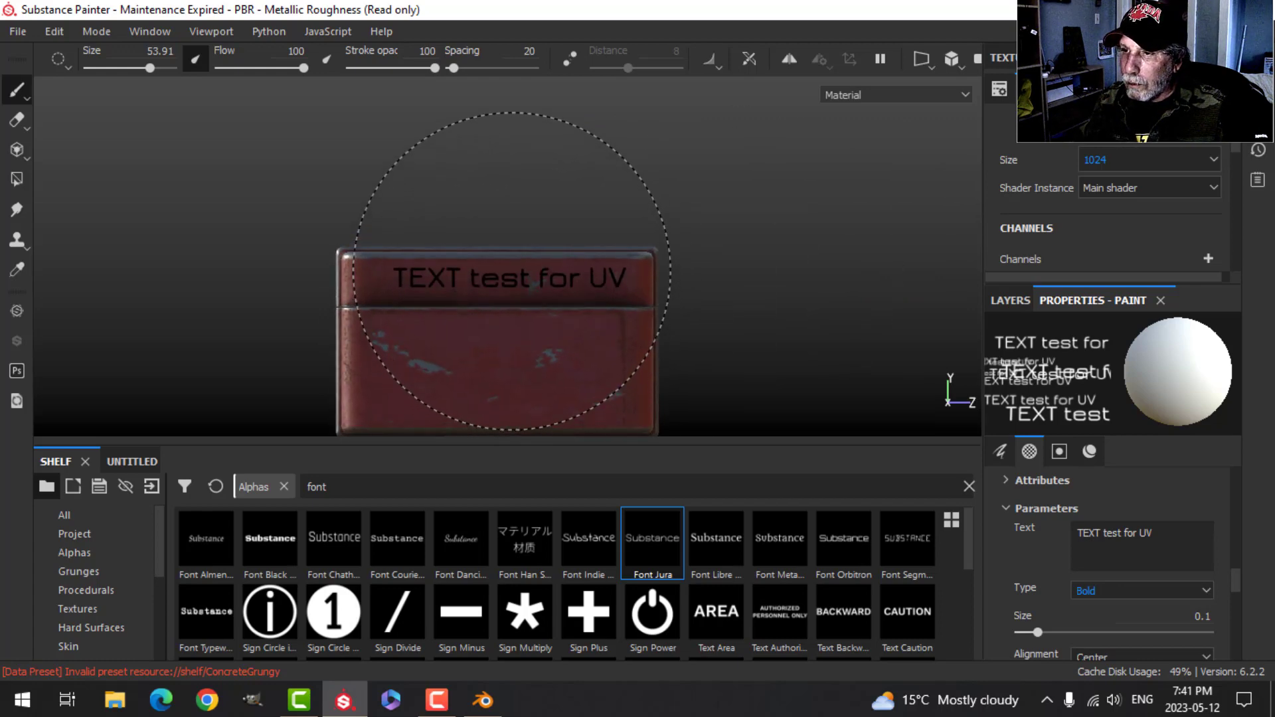
Stamp the text on the lid's opposite short end and once more across a vertical corner of the chest body.
{"action": "left_click_drag", "start_coordinate": [735, 266], "coordinate": [678, 230], "text": "alt"}
{"action": "middle_click_drag", "start_coordinate": [751, 232], "coordinate": [465, 234], "text": "alt"}
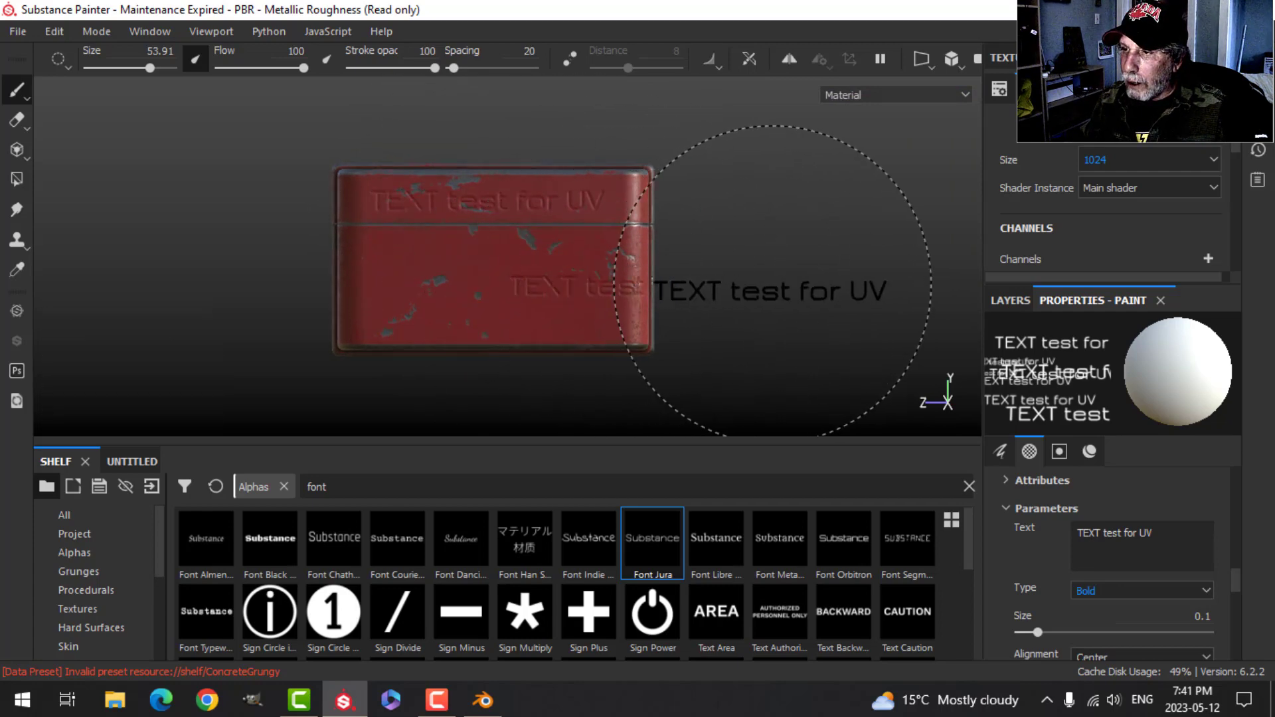
{"action": "mouse_move", "coordinate": [737, 285]}
{"action": "left_mouse_down", "text": "alt"}
{"action": "mouse_move", "coordinate": [490, 287]}
{"action": "mouse_move", "coordinate": [453, 259]}
{"action": "mouse_move", "coordinate": [487, 283]}
{"action": "mouse_move", "coordinate": [586, 288]}
{"action": "left_mouse_up", "text": "alt"}
{"action": "left_click_drag", "start_coordinate": [775, 274], "coordinate": [449, 214], "text": "alt"}
{"action": "mouse_move", "coordinate": [490, 291]}
{"action": "left_mouse_down", "text": "alt"}
{"action": "mouse_move", "coordinate": [528, 334]}
{"action": "mouse_move", "coordinate": [571, 316]}
{"action": "mouse_move", "coordinate": [567, 305]}
{"action": "mouse_move", "coordinate": [607, 332]}
{"action": "mouse_move", "coordinate": [651, 324]}
{"action": "left_mouse_up", "text": "alt"}
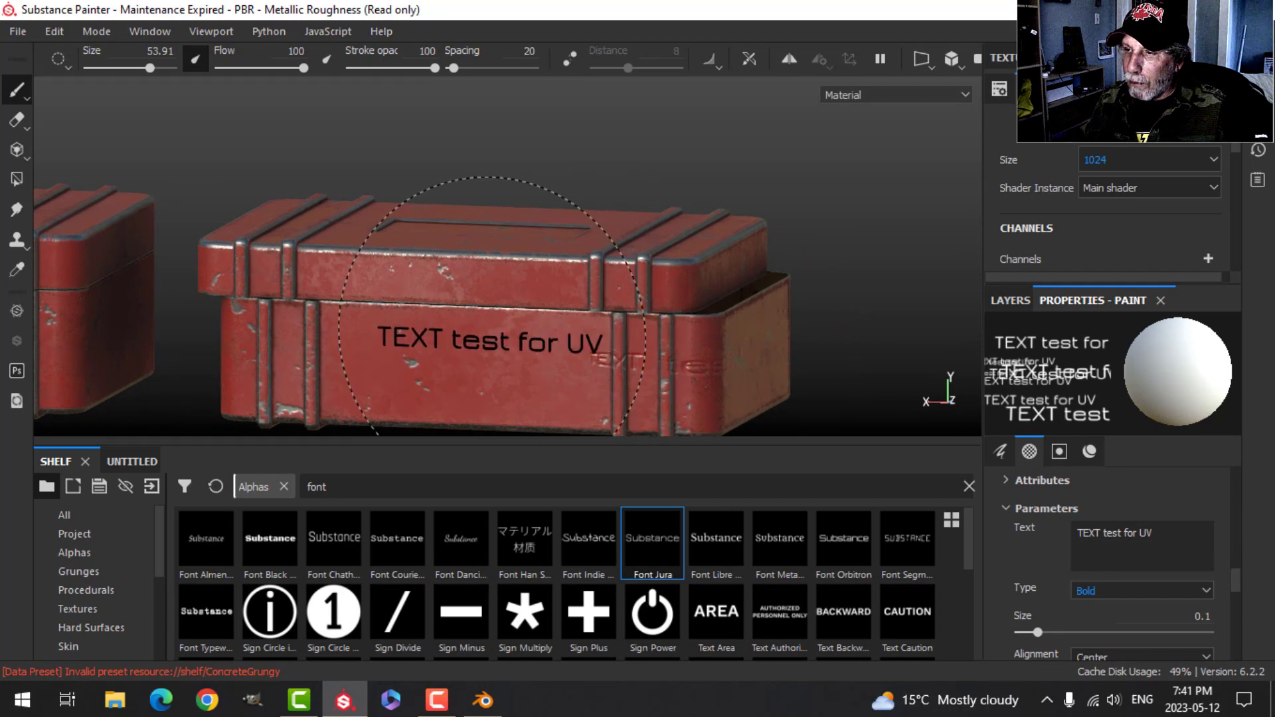
{"action": "left_click_drag", "start_coordinate": [492, 305], "coordinate": [581, 304], "text": "alt"}
{"action": "mouse_move", "coordinate": [719, 342]}
{"action": "left_mouse_down", "text": "alt"}
{"action": "mouse_move", "coordinate": [611, 336]}
{"action": "mouse_move", "coordinate": [584, 309]}
{"action": "mouse_move", "coordinate": [318, 319]}
{"action": "mouse_move", "coordinate": [546, 313]}
{"action": "mouse_move", "coordinate": [538, 287]}
{"action": "mouse_move", "coordinate": [498, 378]}
{"action": "mouse_move", "coordinate": [527, 241]}
{"action": "mouse_move", "coordinate": [557, 281]}
{"action": "left_mouse_up", "text": "alt"}
Set the brush Angle to 270 so the text runs vertically.
{"action": "scroll", "coordinate": [1082, 506], "scroll_direction": "up", "scroll_amount": 5}
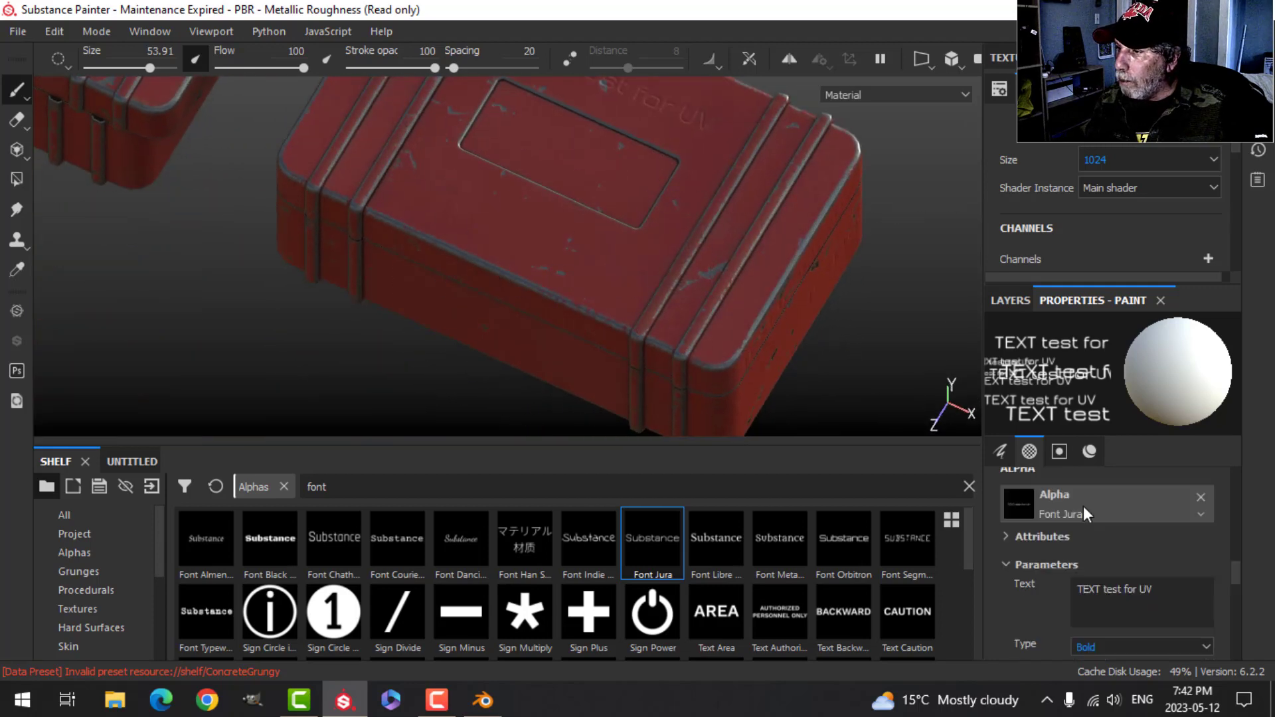
{"action": "scroll", "coordinate": [1140, 535], "scroll_direction": "up", "scroll_amount": 2}
{"action": "left_click_drag", "start_coordinate": [1139, 533], "coordinate": [1109, 550]}
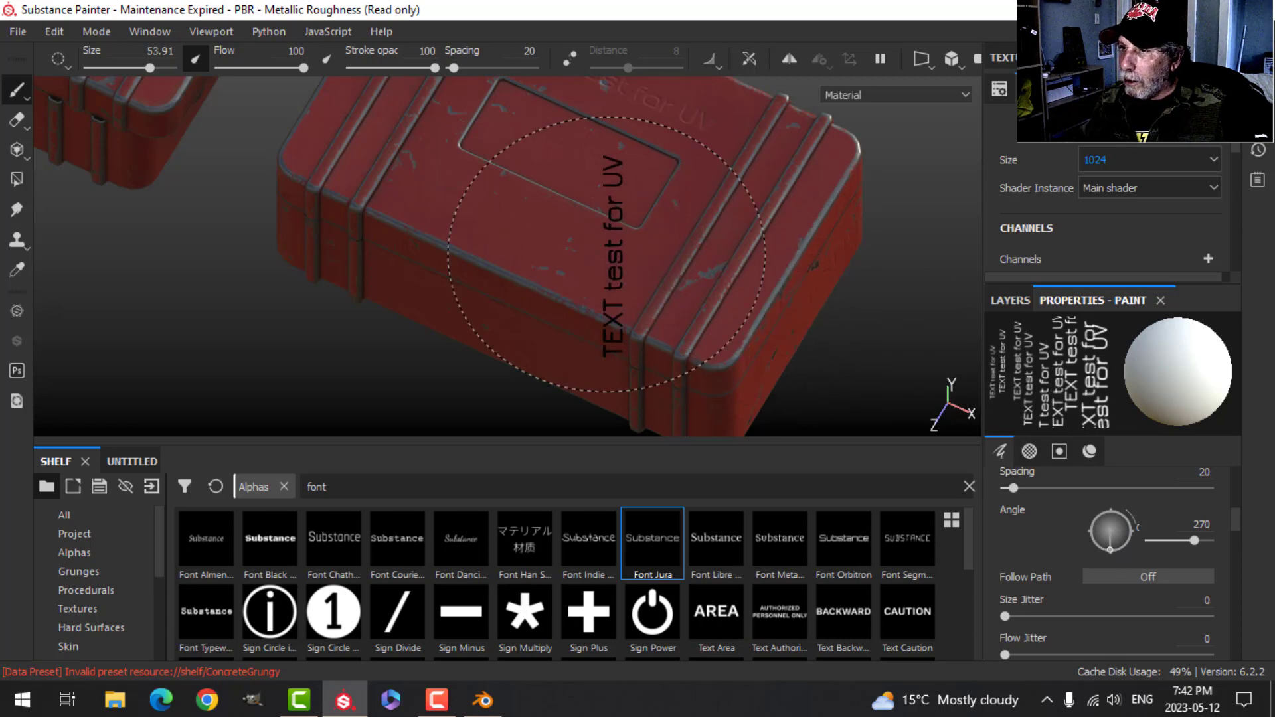
Reduce the brush size to about 39.96 and stamp the vertical text on the lid top between two neighbouring bands.
{"action": "mouse_move", "coordinate": [606, 254]}
{"action": "left_mouse_down", "text": "alt"}
{"action": "mouse_move", "coordinate": [464, 242]}
{"action": "mouse_move", "coordinate": [569, 199]}
{"action": "mouse_move", "coordinate": [536, 226]}
{"action": "mouse_move", "coordinate": [584, 265]}
{"action": "mouse_move", "coordinate": [544, 290]}
{"action": "mouse_move", "coordinate": [560, 324]}
{"action": "left_mouse_up", "text": "alt"}
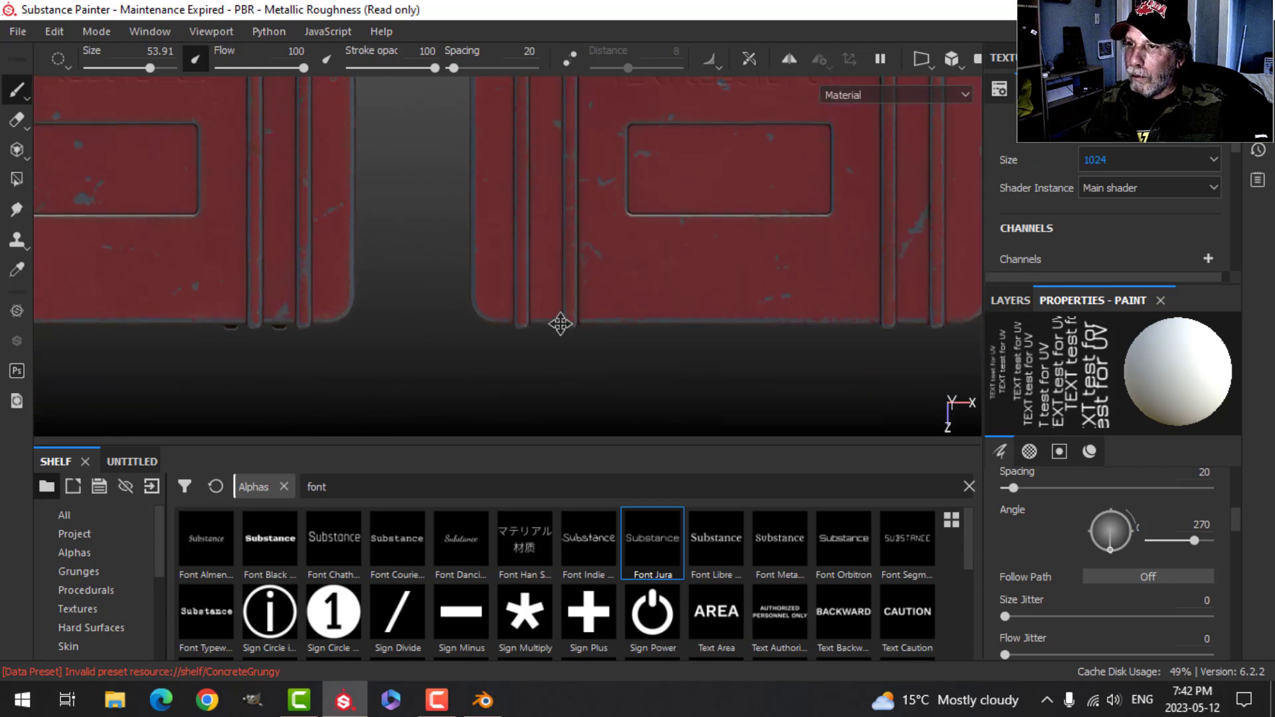
{"action": "middle_click_drag", "start_coordinate": [561, 324], "coordinate": [559, 357], "text": "alt"}
{"action": "key", "text": "bracketleft"}
{"action": "key", "text": "bracketleft"}
{"action": "key", "text": "bracketleft"}
{"action": "key", "text": "bracketleft"}
{"action": "middle_click_drag", "start_coordinate": [559, 214], "coordinate": [563, 296], "text": "alt"}
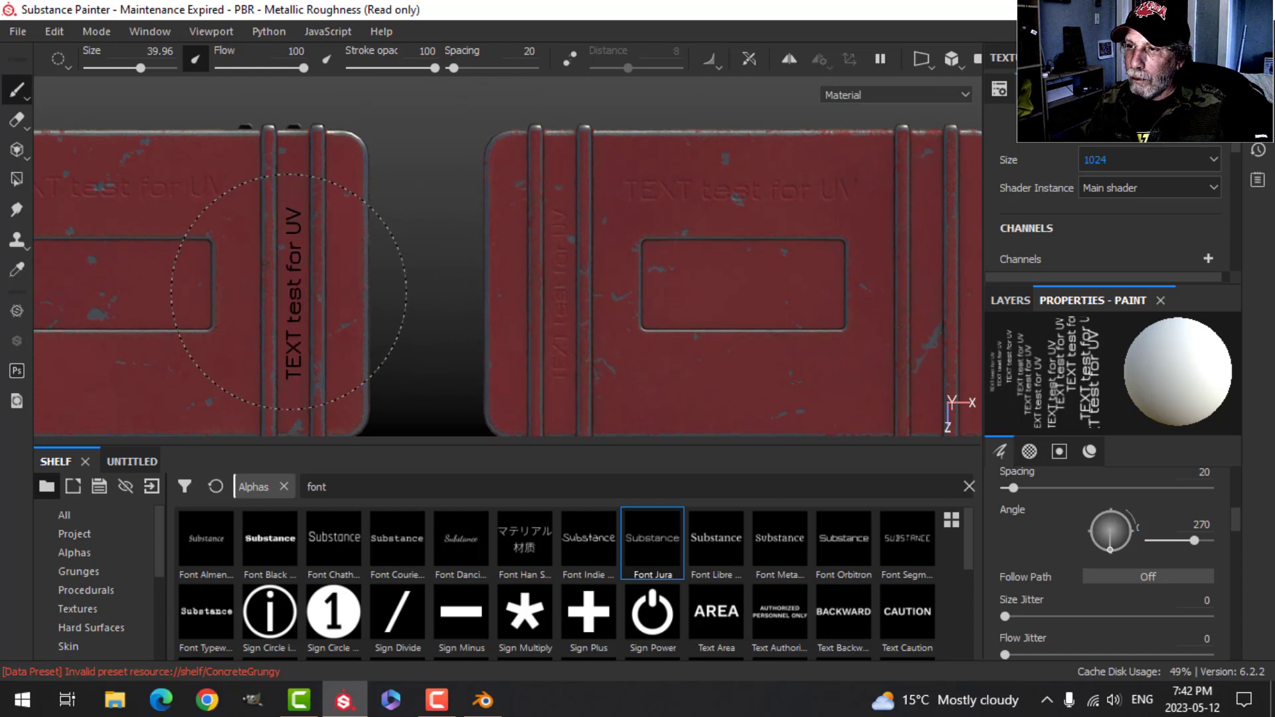
{"action": "middle_click_drag", "start_coordinate": [328, 300], "coordinate": [752, 294], "text": "alt"}
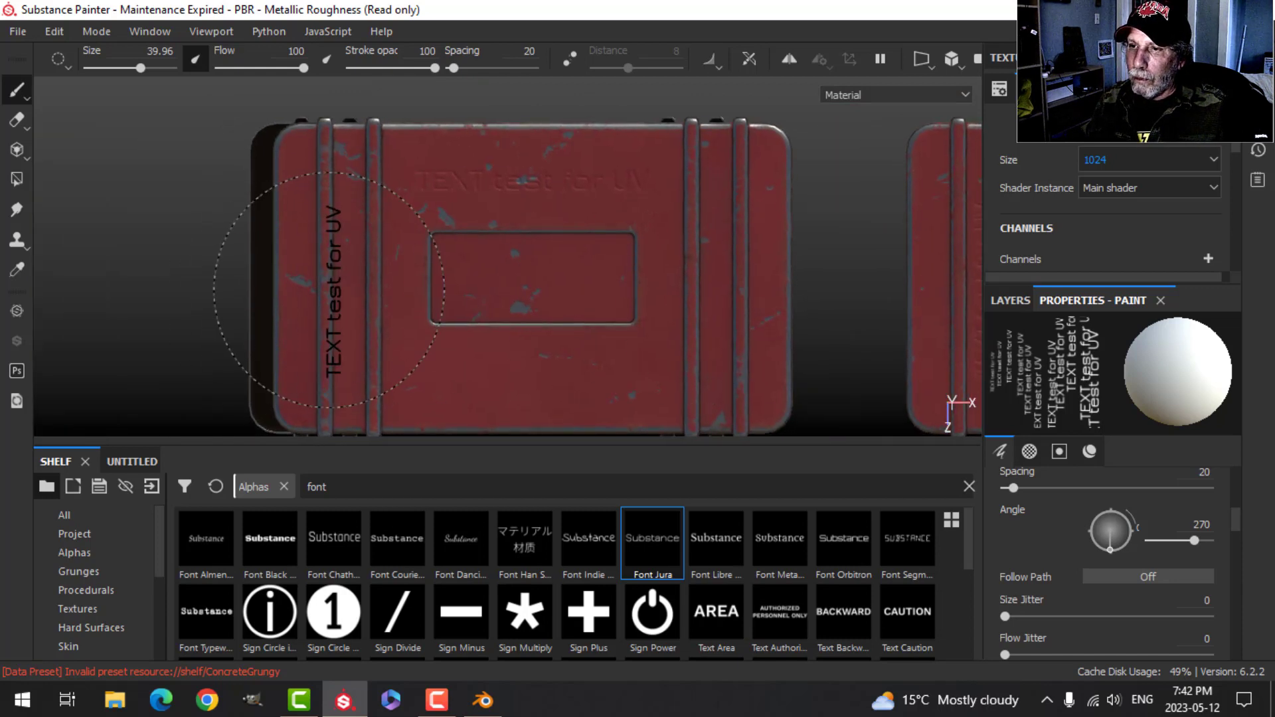
Switch the viewport camera back to a perspective view of both chests.
{"action": "mouse_move", "coordinate": [481, 279]}
{"action": "left_mouse_down", "text": "alt"}
{"action": "mouse_move", "coordinate": [697, 313]}
{"action": "mouse_move", "coordinate": [598, 285]}
{"action": "mouse_move", "coordinate": [870, 85]}
{"action": "left_mouse_up", "text": "alt"}
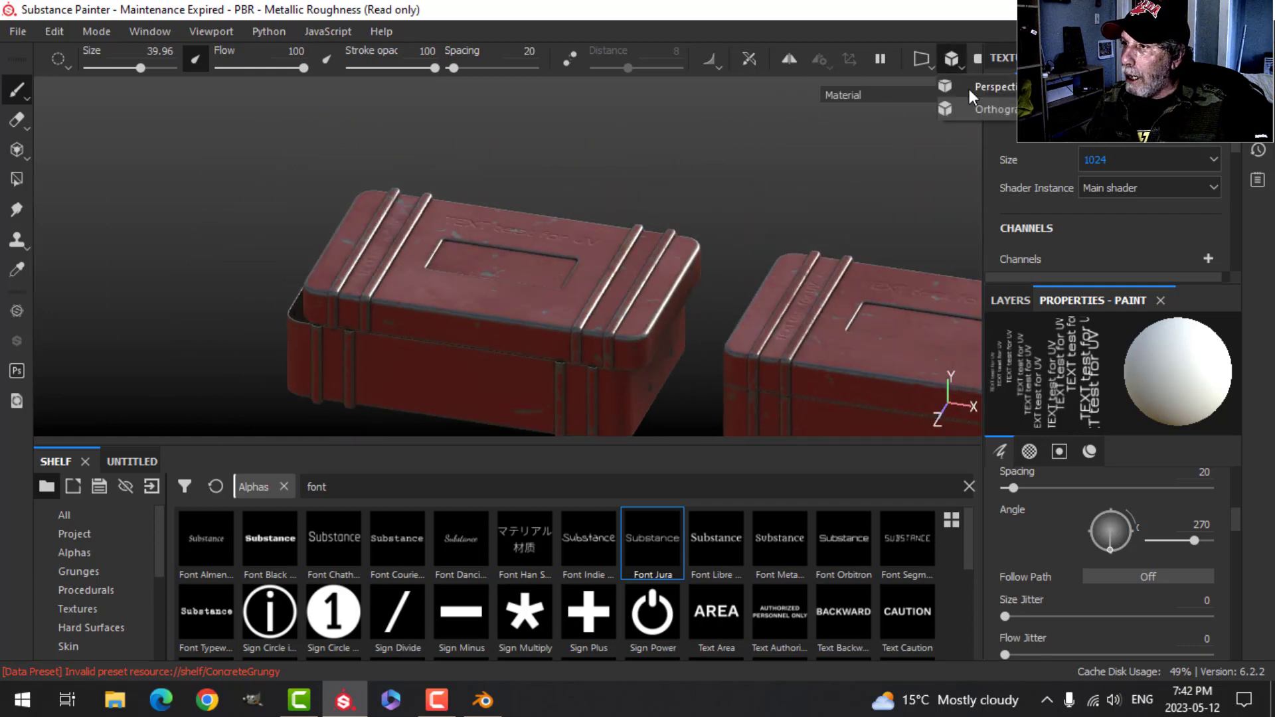
{"action": "left_click", "coordinate": [970, 89]}
{"action": "scroll", "coordinate": [598, 284], "scroll_direction": "down", "scroll_amount": 5}
{"action": "left_click_drag", "start_coordinate": [597, 284], "coordinate": [728, 304], "text": "alt"}
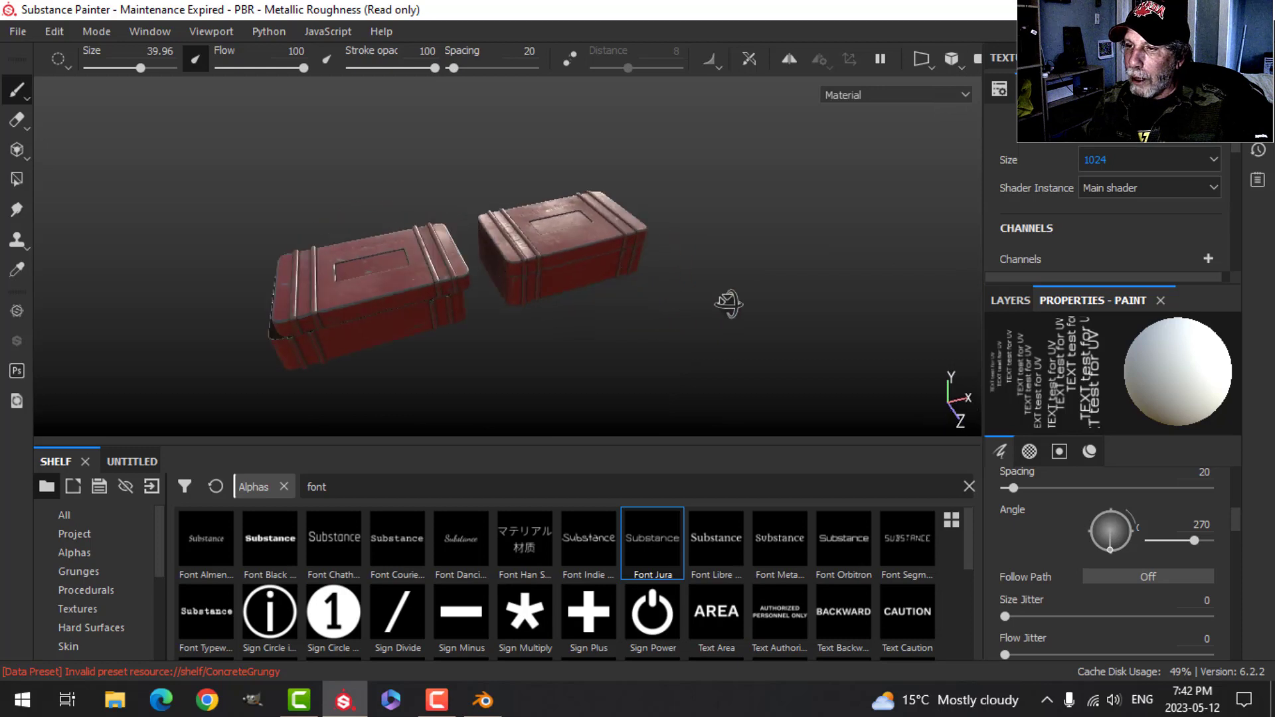
{"action": "scroll", "coordinate": [555, 299], "scroll_direction": "up", "scroll_amount": 5}
{"action": "left_click_drag", "start_coordinate": [473, 305], "coordinate": [574, 297], "text": "alt"}
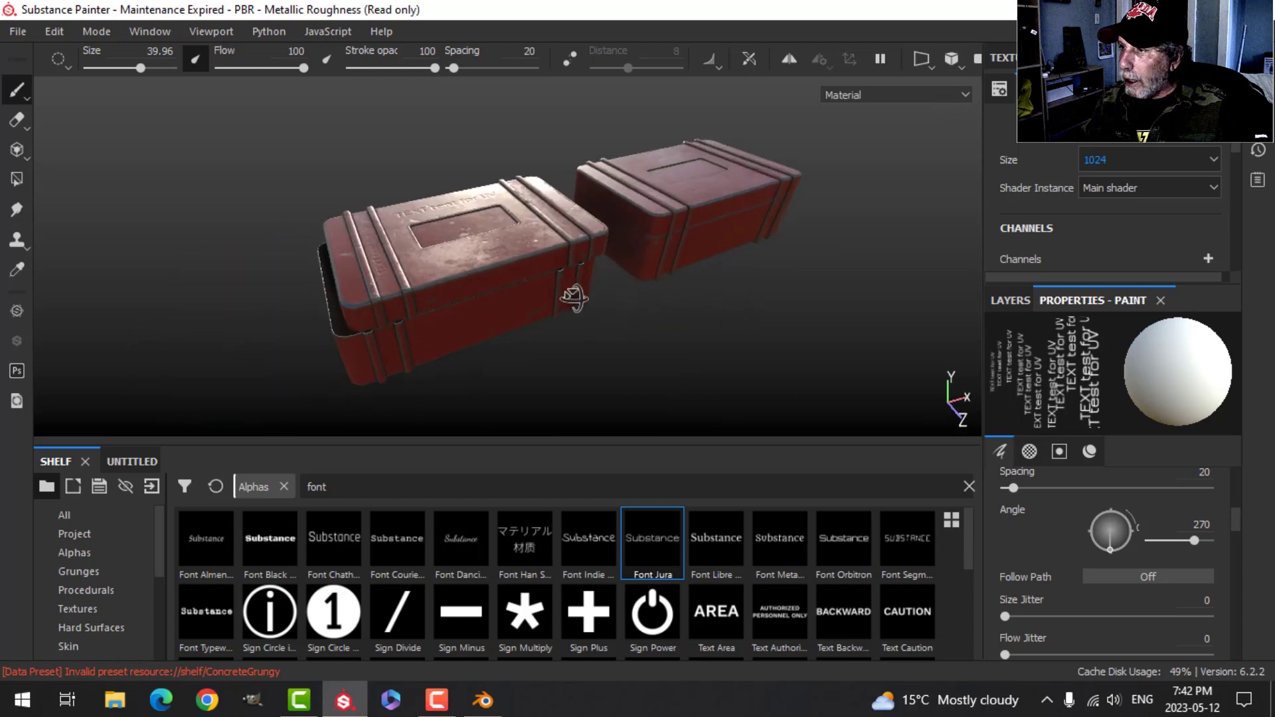
Add an anchor point to the text layer.
{"action": "left_click", "coordinate": [1033, 292]}
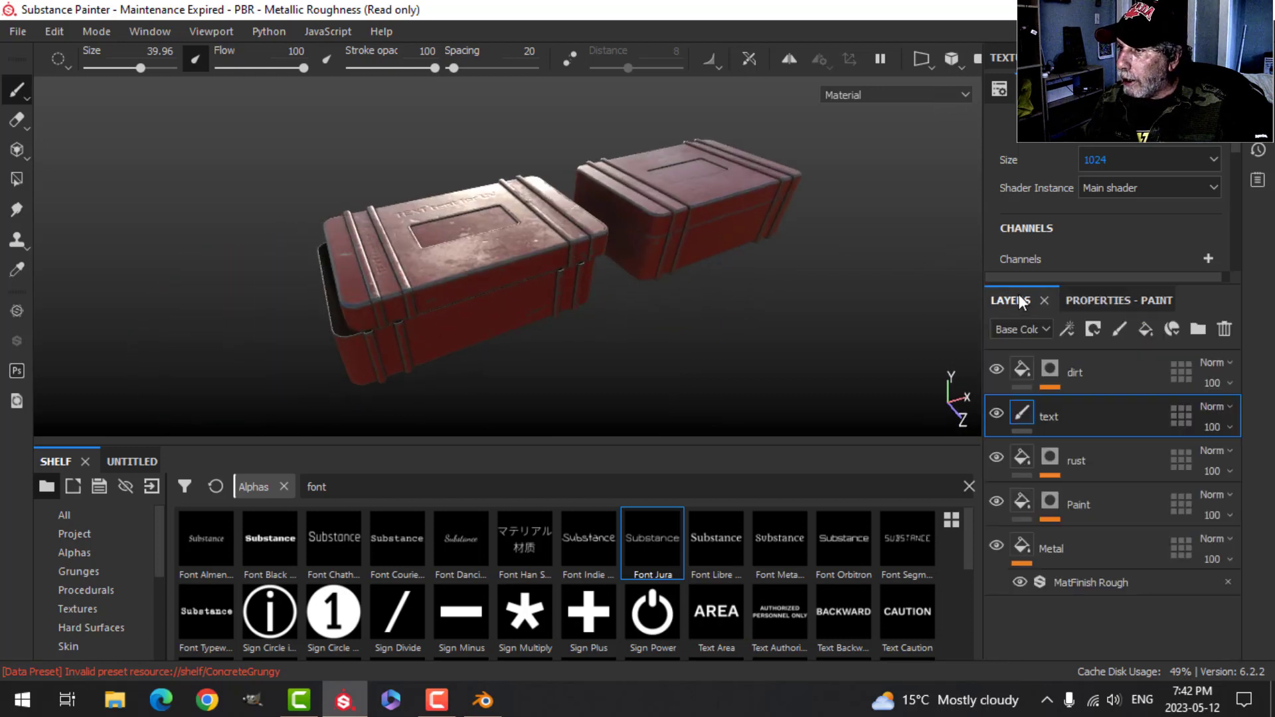
{"action": "left_click", "coordinate": [1068, 331]}
{"action": "left_click", "coordinate": [1129, 512]}
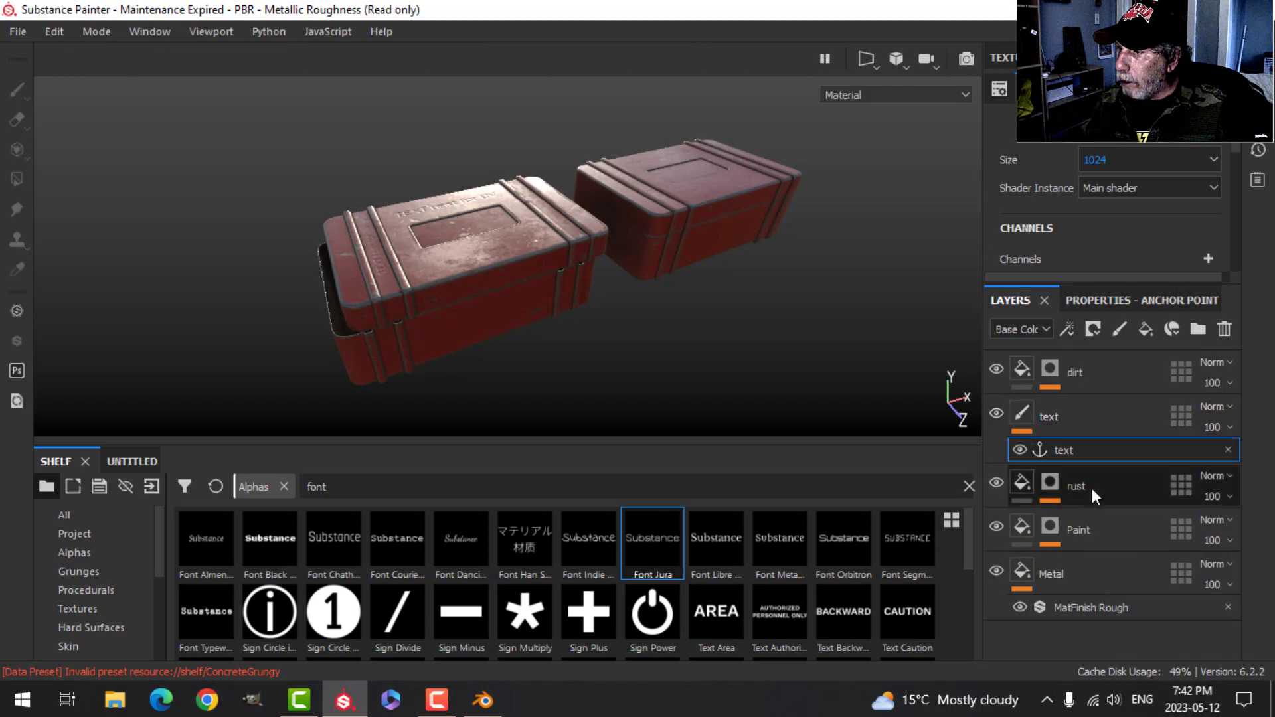
Turn on Micro Height in the Micro Details of the Dirt generator on the dirt layer's mask.
{"action": "left_click", "coordinate": [1059, 372]}
{"action": "left_click", "coordinate": [1075, 417]}
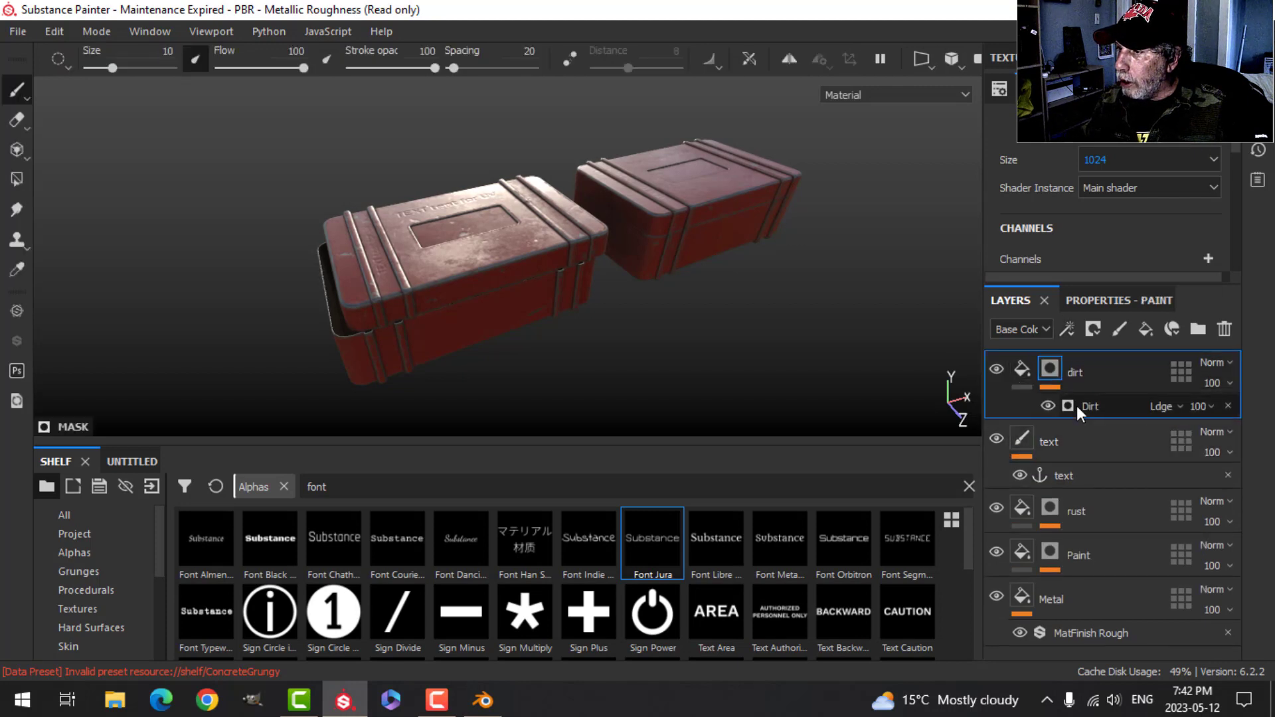
{"action": "left_click", "coordinate": [1122, 302]}
{"action": "scroll", "coordinate": [1075, 485], "scroll_direction": "down", "scroll_amount": 3}
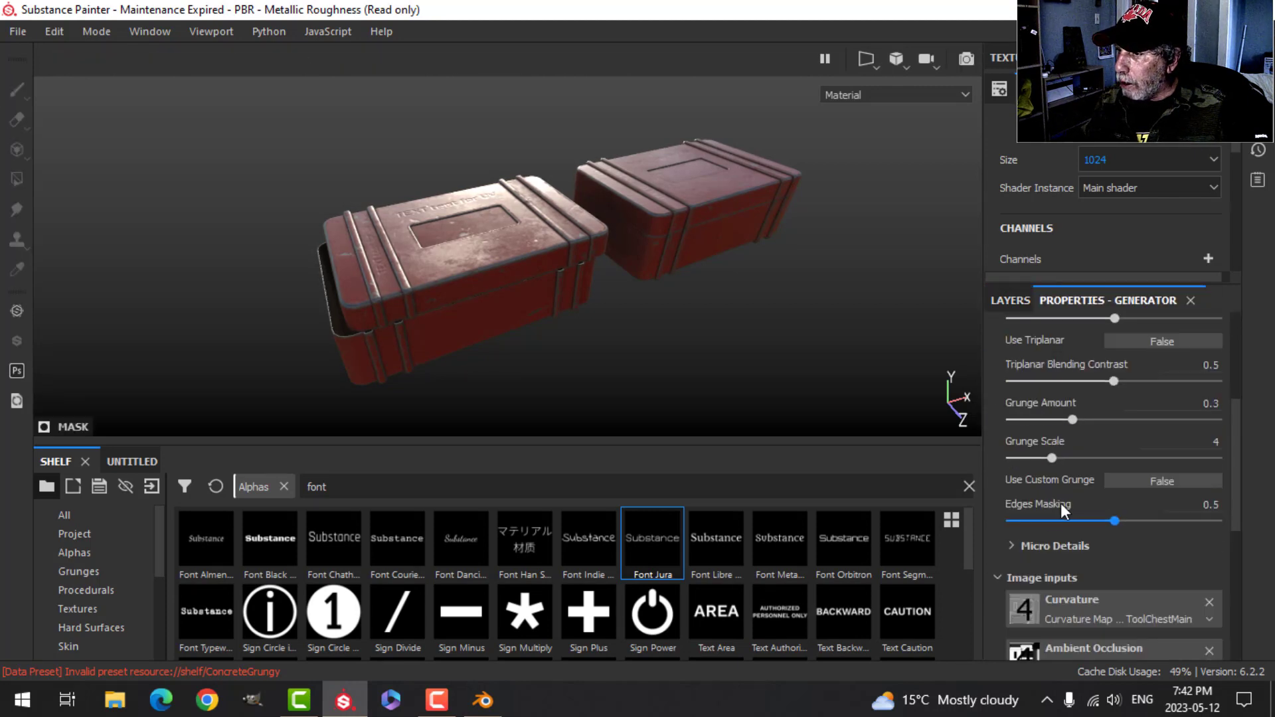
{"action": "left_click", "coordinate": [1014, 544]}
{"action": "scroll", "coordinate": [1103, 531], "scroll_direction": "down", "scroll_amount": 2}
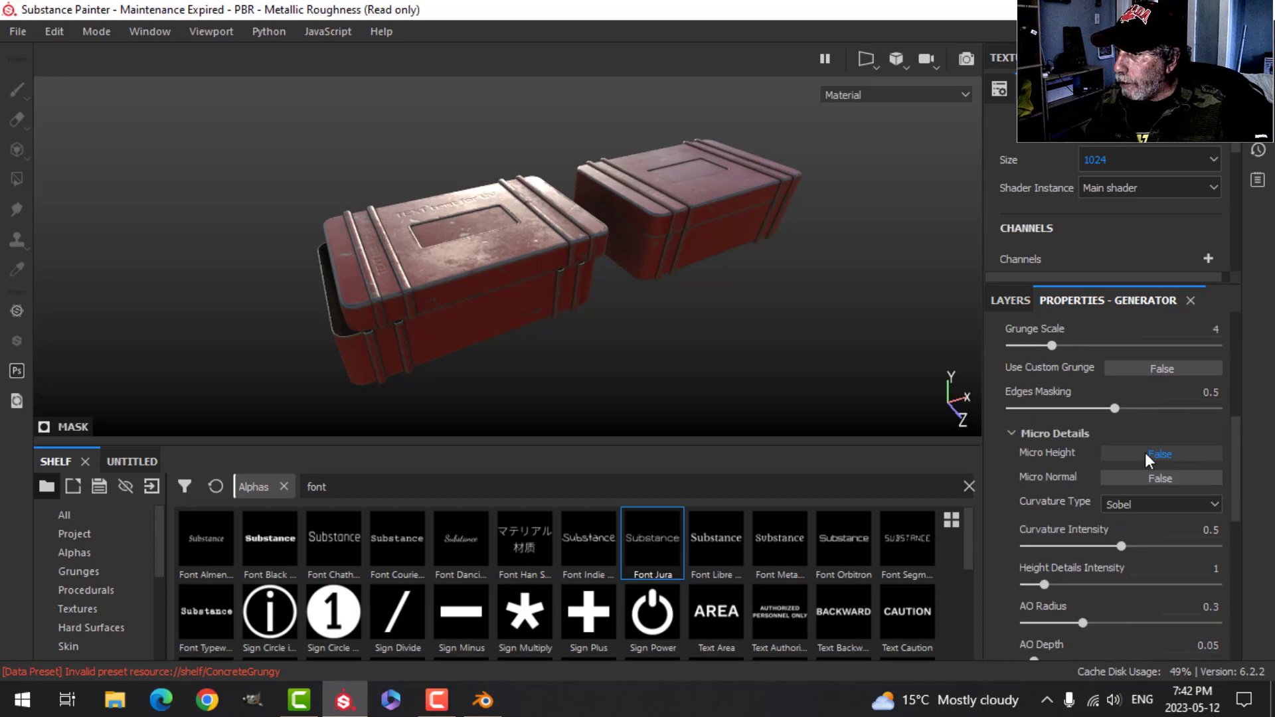
Assign the text anchor point to the generator's Micro Height input and set its referenced channel to Height.
{"action": "scroll", "coordinate": [1103, 565], "scroll_direction": "down", "scroll_amount": 8}
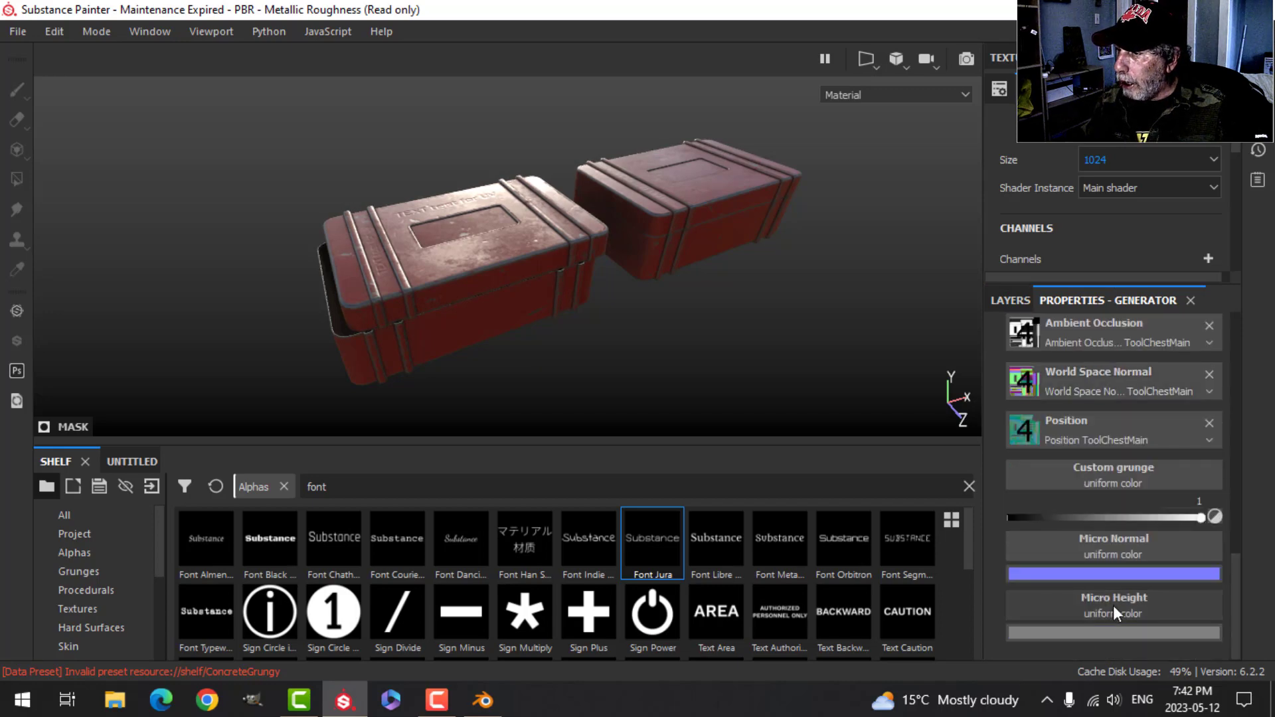
{"action": "left_click", "coordinate": [1113, 604]}
{"action": "left_click", "coordinate": [1129, 338]}
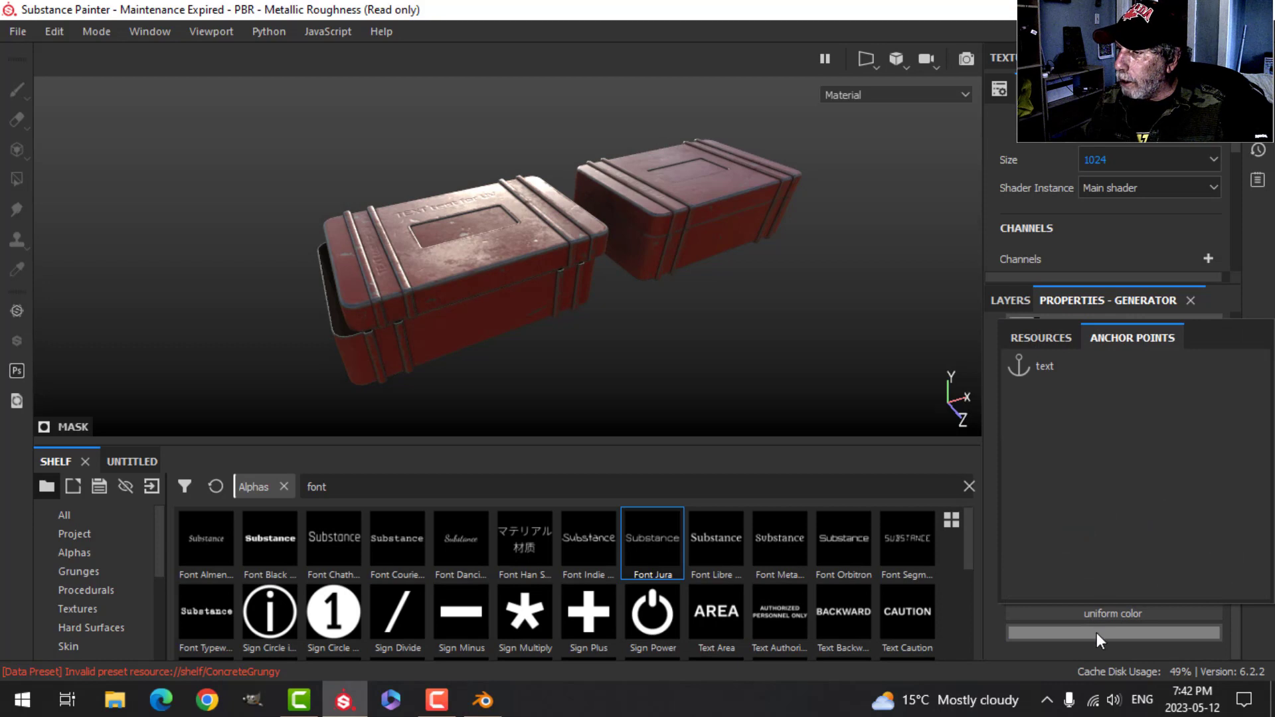
{"action": "left_click", "coordinate": [1041, 368]}
{"action": "scroll", "coordinate": [1088, 644], "scroll_direction": "down", "scroll_amount": 1}
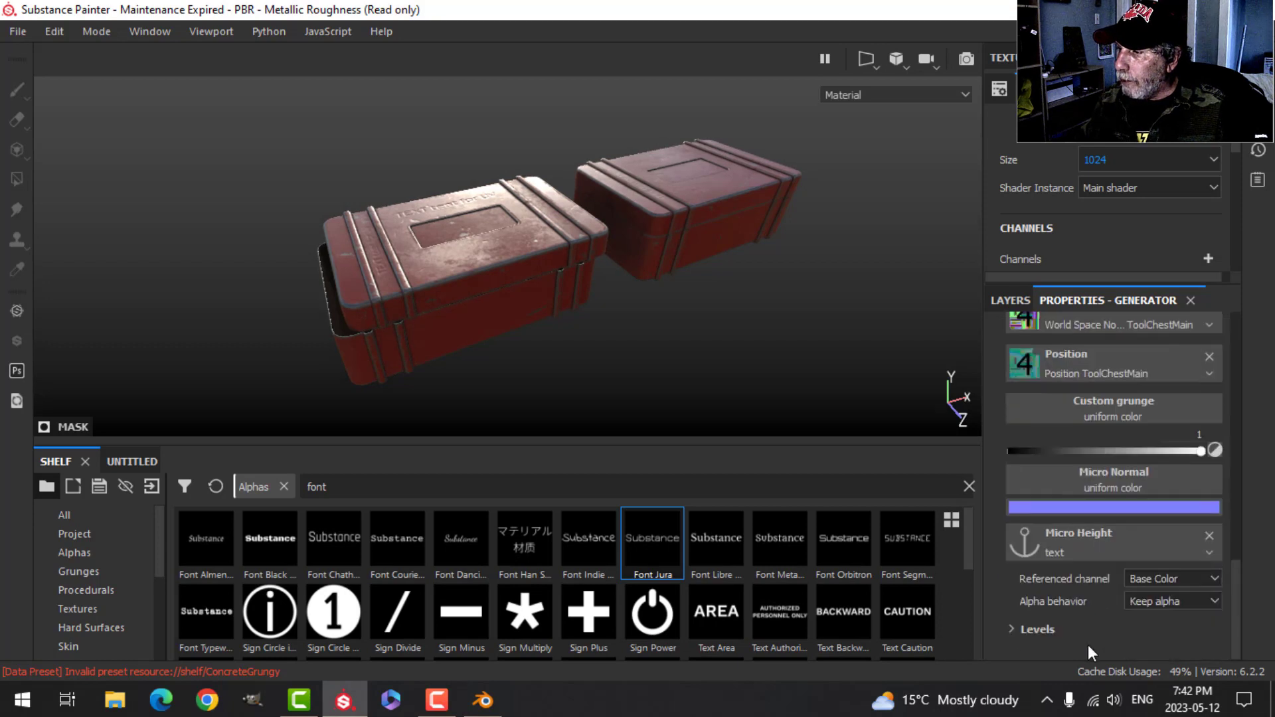
{"action": "left_click", "coordinate": [1150, 582]}
{"action": "left_click", "coordinate": [1143, 619]}
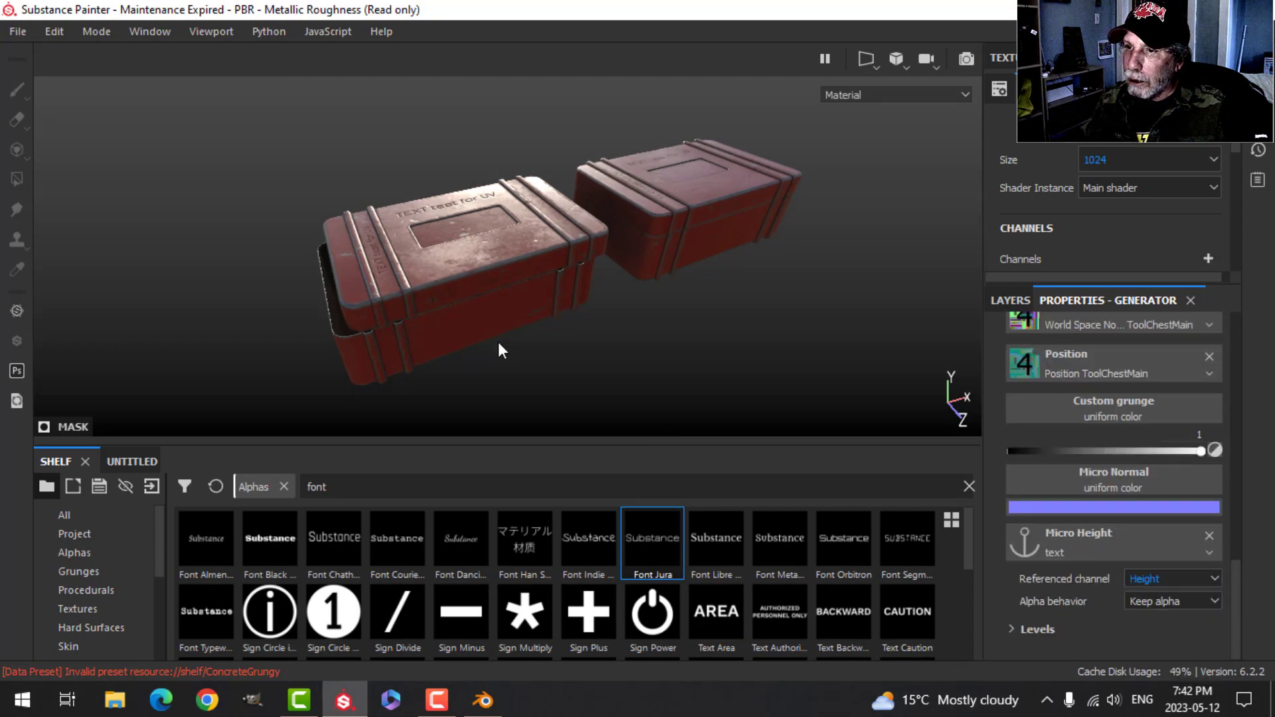
Set the texture set's size to 2048 for sharper text on the chests.
{"action": "scroll", "coordinate": [498, 341], "scroll_direction": "down", "scroll_amount": 3}
{"action": "middle_click_drag", "start_coordinate": [505, 256], "coordinate": [552, 317], "text": "alt"}
{"action": "scroll", "coordinate": [529, 349], "scroll_direction": "up", "scroll_amount": 5}
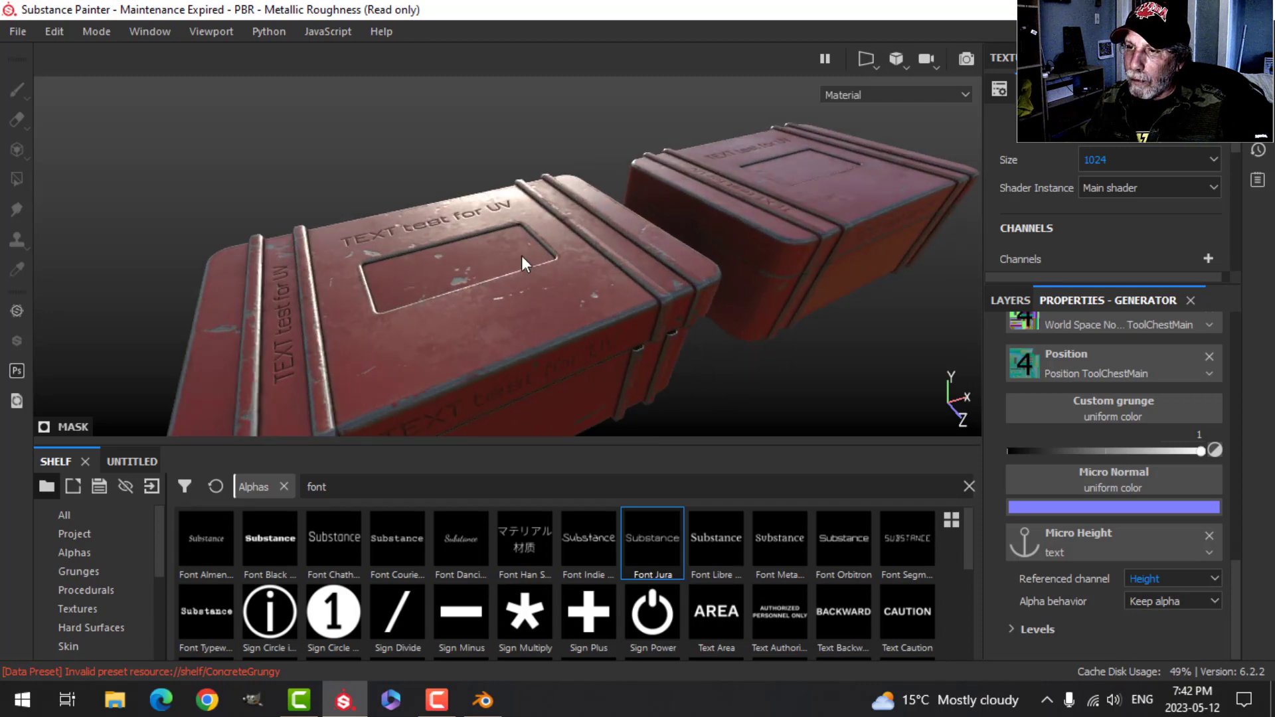
{"action": "left_click_drag", "start_coordinate": [521, 256], "coordinate": [532, 299], "text": "alt"}
{"action": "middle_click_drag", "start_coordinate": [503, 299], "coordinate": [551, 281], "text": "alt"}
{"action": "left_click_drag", "start_coordinate": [584, 276], "coordinate": [551, 292], "text": "alt"}
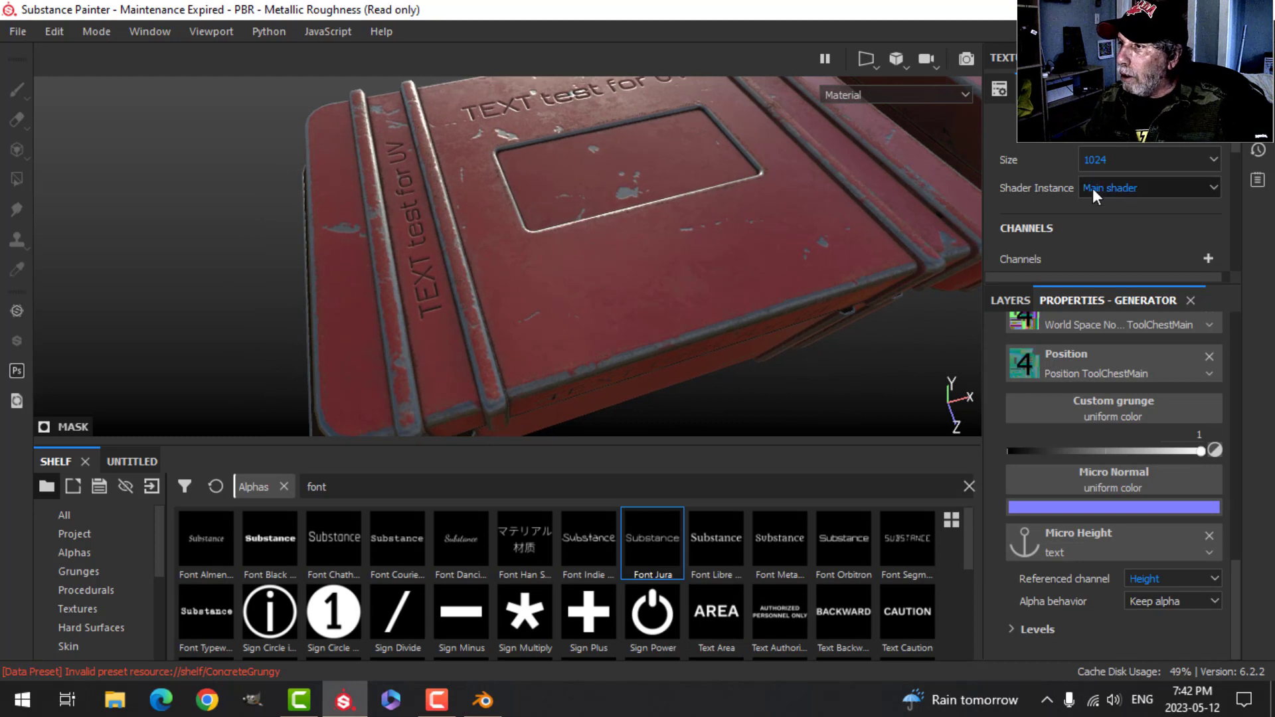
{"action": "left_click", "coordinate": [1106, 166]}
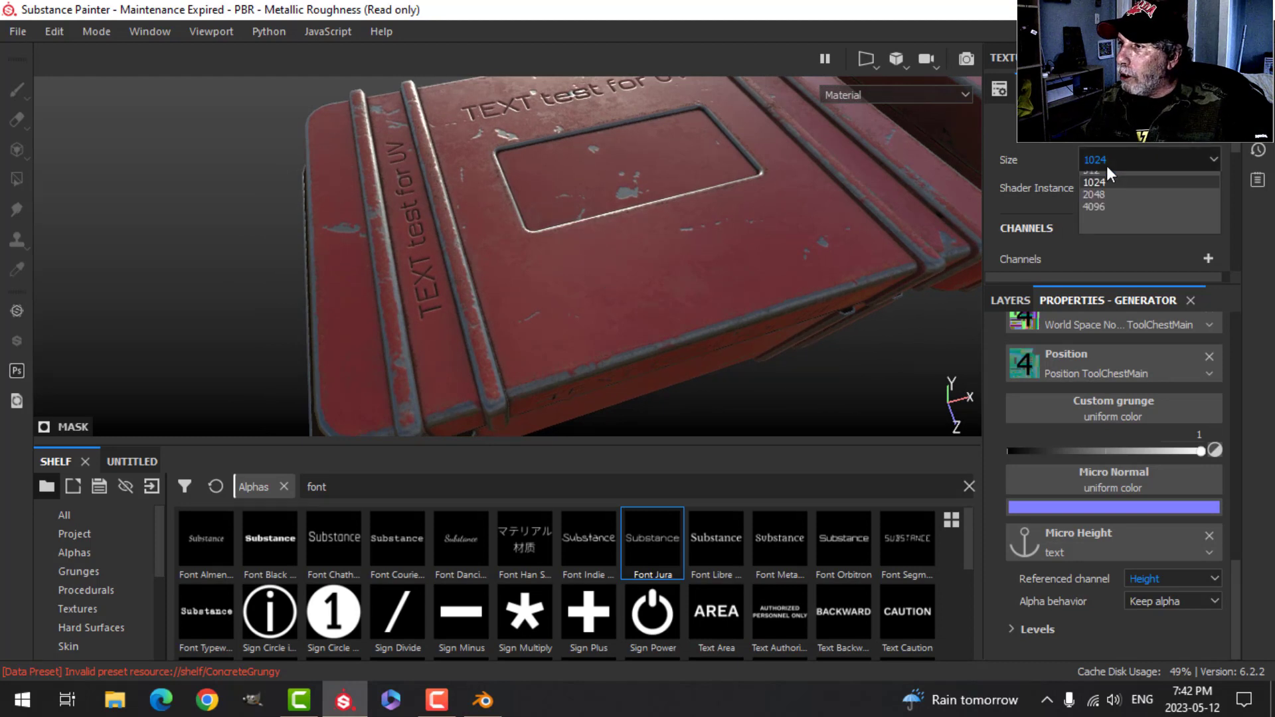
{"action": "left_click", "coordinate": [1102, 226]}
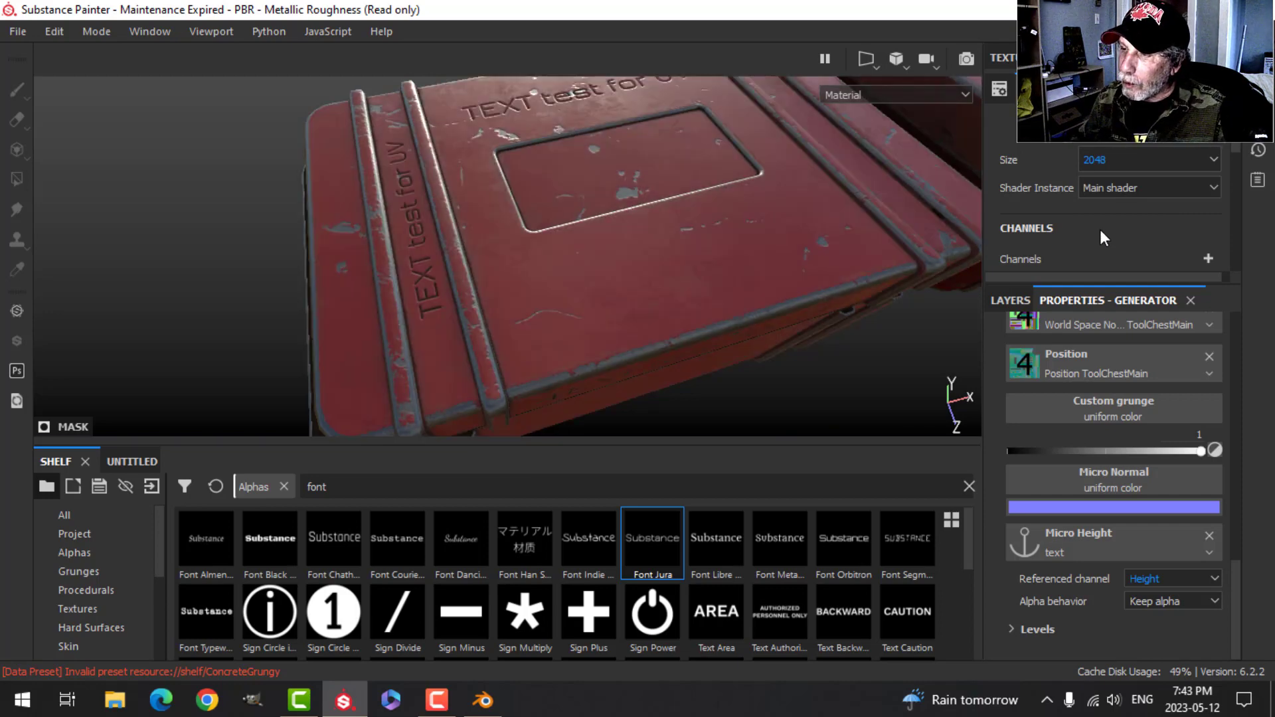
Hide the interface panels and examine the dirt-filled text on the lid top, lid ends and body corner.
{"action": "key", "text": "Tab"}
{"action": "mouse_move", "coordinate": [670, 412]}
{"action": "left_mouse_down", "text": "alt"}
{"action": "mouse_move", "coordinate": [711, 340]}
{"action": "mouse_move", "coordinate": [664, 353]}
{"action": "mouse_move", "coordinate": [729, 376]}
{"action": "mouse_move", "coordinate": [692, 390]}
{"action": "mouse_move", "coordinate": [697, 356]}
{"action": "mouse_move", "coordinate": [680, 367]}
{"action": "mouse_move", "coordinate": [697, 353]}
{"action": "left_mouse_up", "text": "alt"}
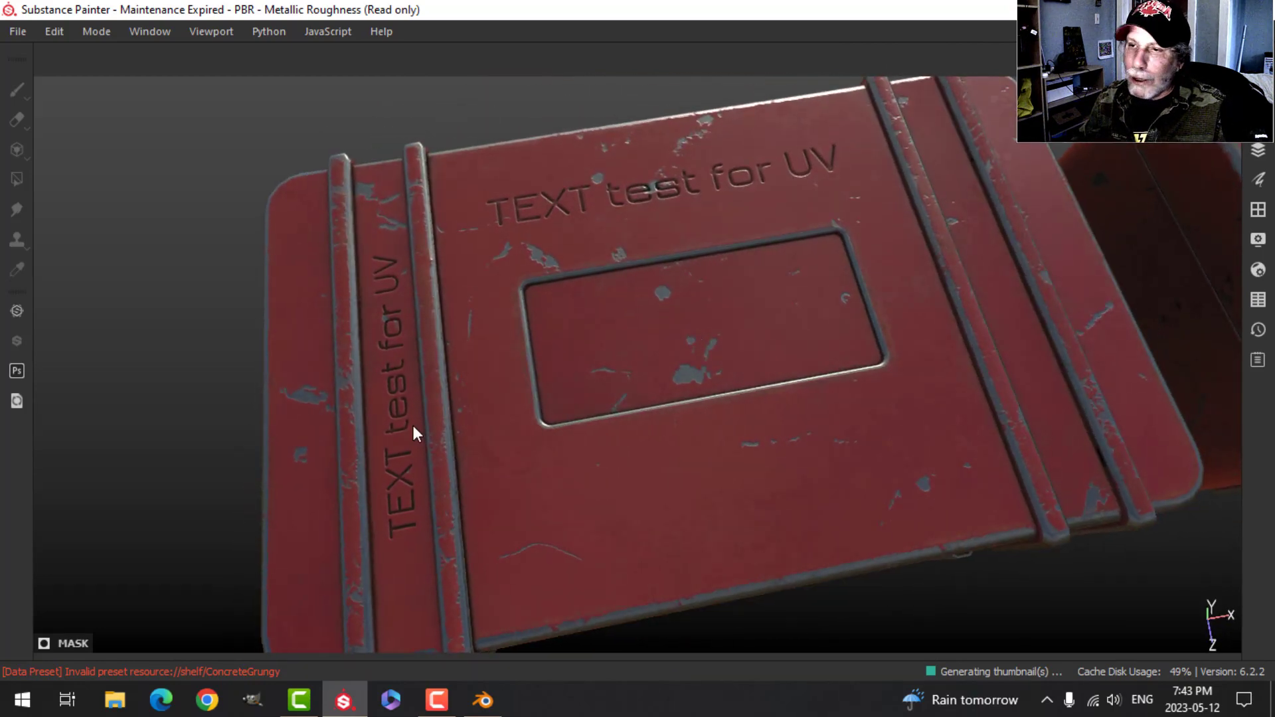
{"action": "scroll", "coordinate": [819, 222], "scroll_direction": "up", "scroll_amount": 3}
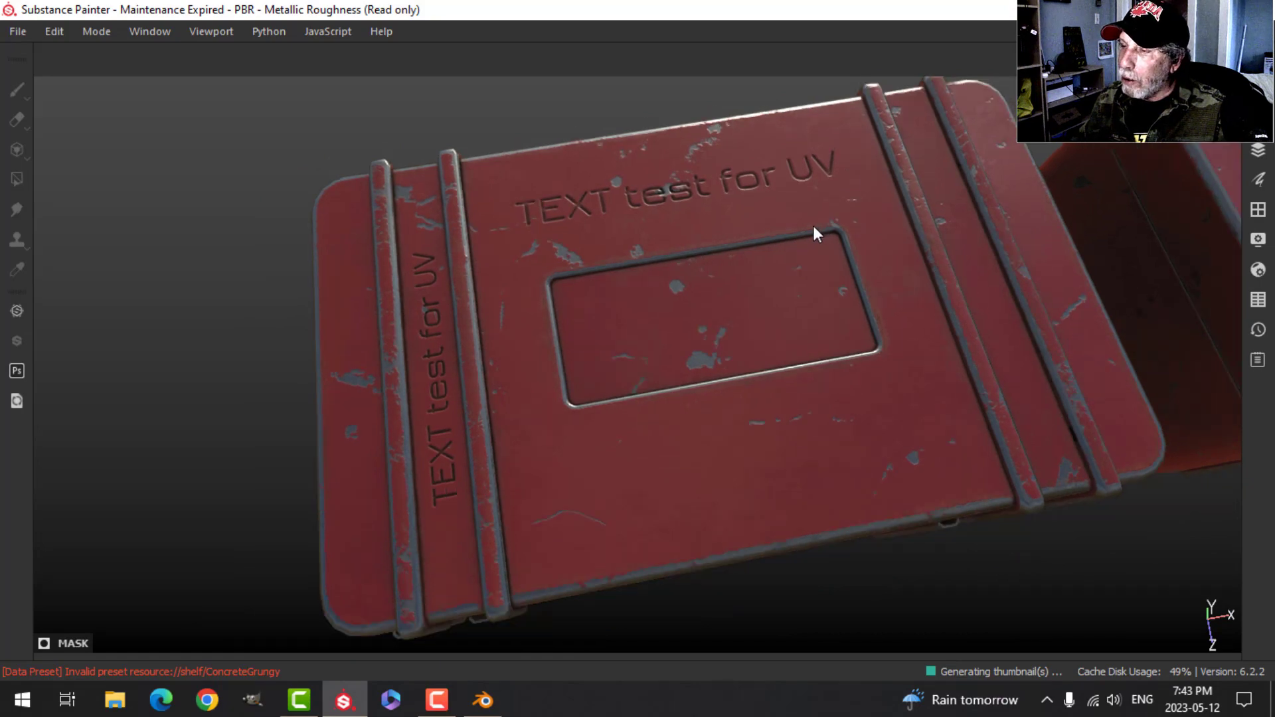
{"action": "left_click_drag", "start_coordinate": [794, 228], "coordinate": [754, 257], "text": "alt"}
{"action": "scroll", "coordinate": [755, 256], "scroll_direction": "down", "scroll_amount": 5}
{"action": "middle_click_drag", "start_coordinate": [707, 388], "coordinate": [701, 301], "text": "alt"}
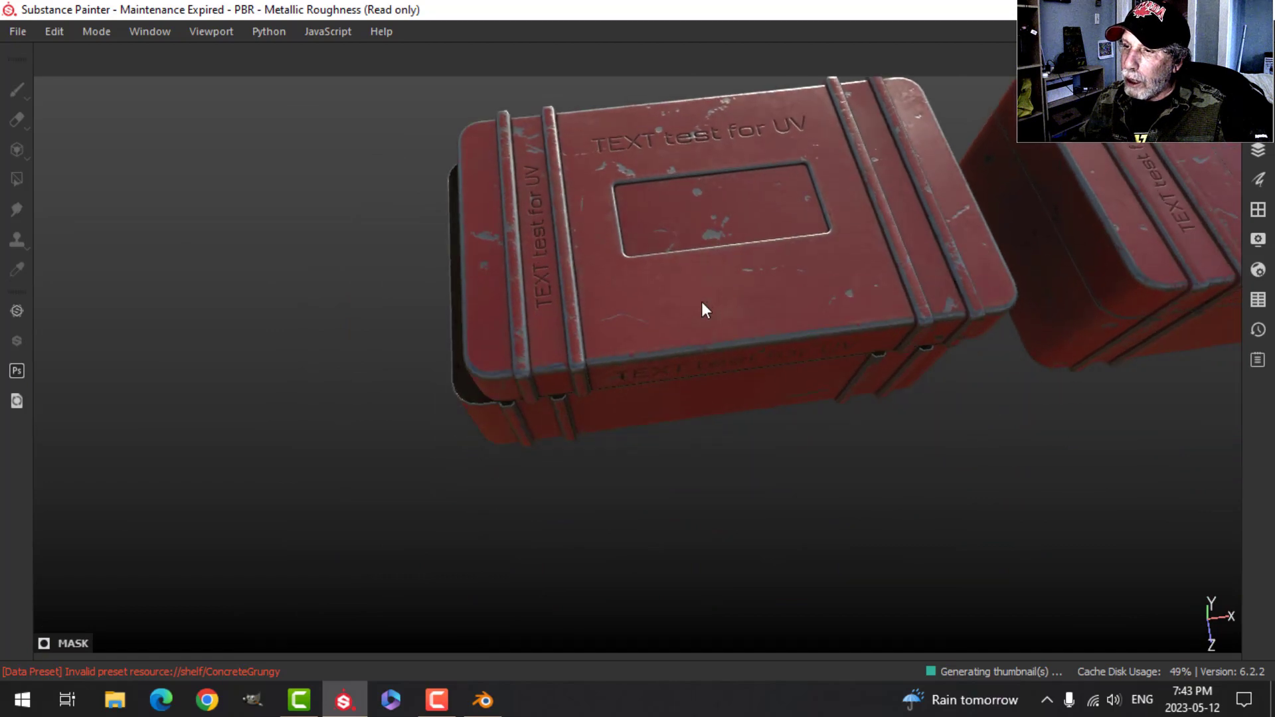
{"action": "left_click_drag", "start_coordinate": [701, 302], "coordinate": [688, 191], "text": "alt"}
{"action": "right_click_drag", "start_coordinate": [935, 298], "coordinate": [838, 338], "text": "shift"}
{"action": "left_click_drag", "start_coordinate": [838, 339], "coordinate": [588, 357], "text": "alt"}
{"action": "right_click_drag", "start_coordinate": [587, 357], "coordinate": [729, 324], "text": "shift"}
{"action": "left_click_drag", "start_coordinate": [475, 368], "coordinate": [615, 382], "text": "alt"}
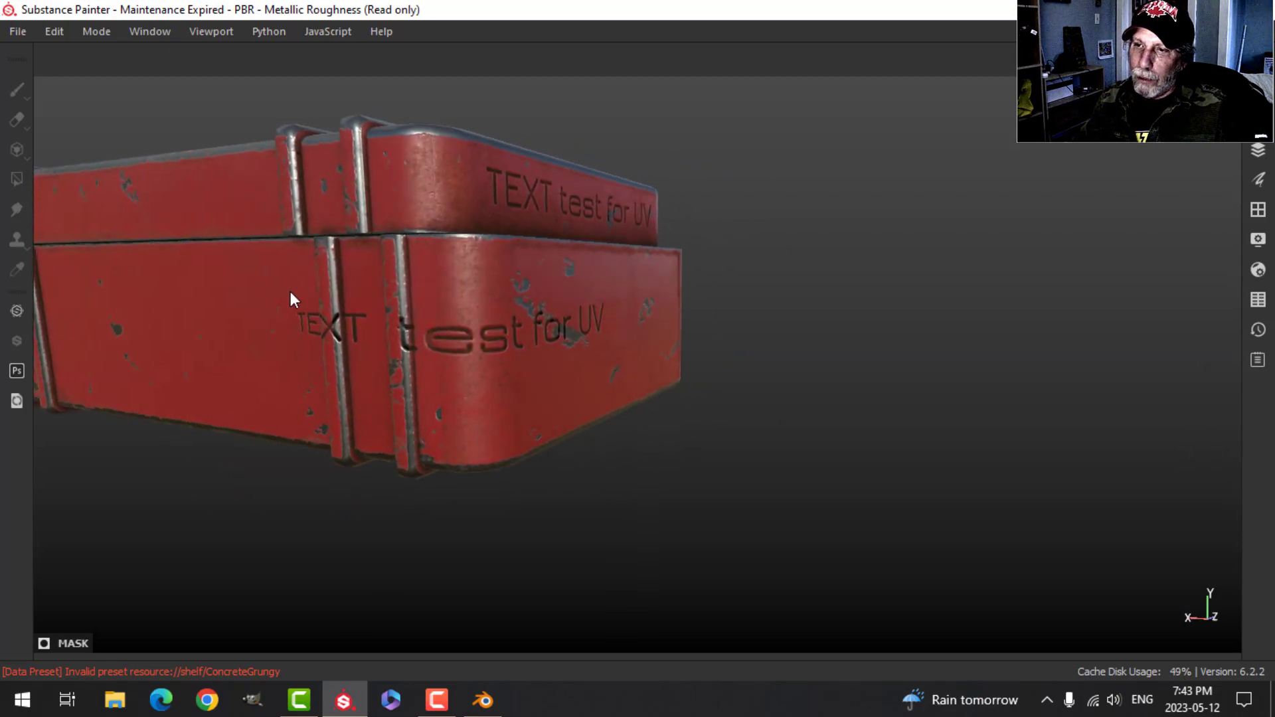
Examine the stamped text and paint wear on the closed chest's lid, front and rounded corner, rotating the environment lighting.
{"action": "scroll", "coordinate": [516, 337], "scroll_direction": "up", "scroll_amount": 3}
{"action": "scroll", "coordinate": [564, 318], "scroll_direction": "down", "scroll_amount": 6}
{"action": "left_click_drag", "start_coordinate": [580, 314], "coordinate": [643, 223], "text": "alt"}
{"action": "middle_click_drag", "start_coordinate": [643, 222], "coordinate": [376, 330], "text": "alt"}
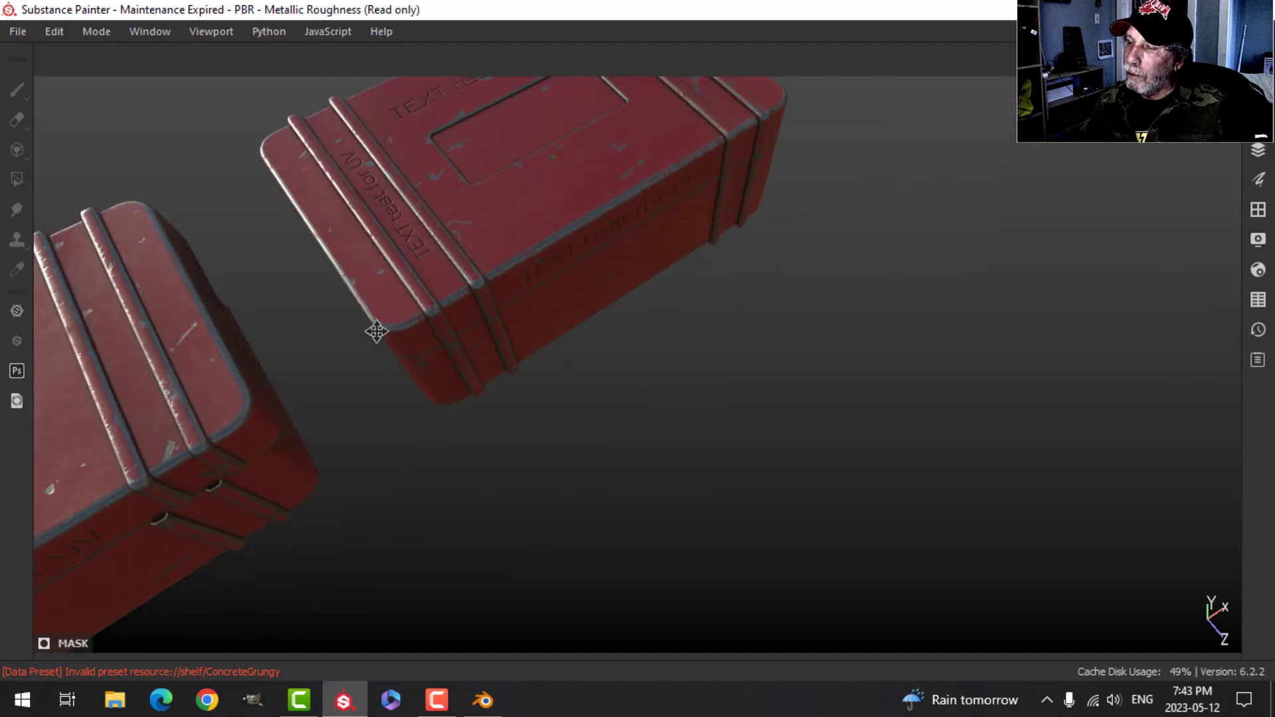
{"action": "left_click_drag", "start_coordinate": [376, 330], "coordinate": [456, 248], "text": "alt"}
{"action": "middle_click_drag", "start_coordinate": [543, 281], "coordinate": [592, 350], "text": "alt"}
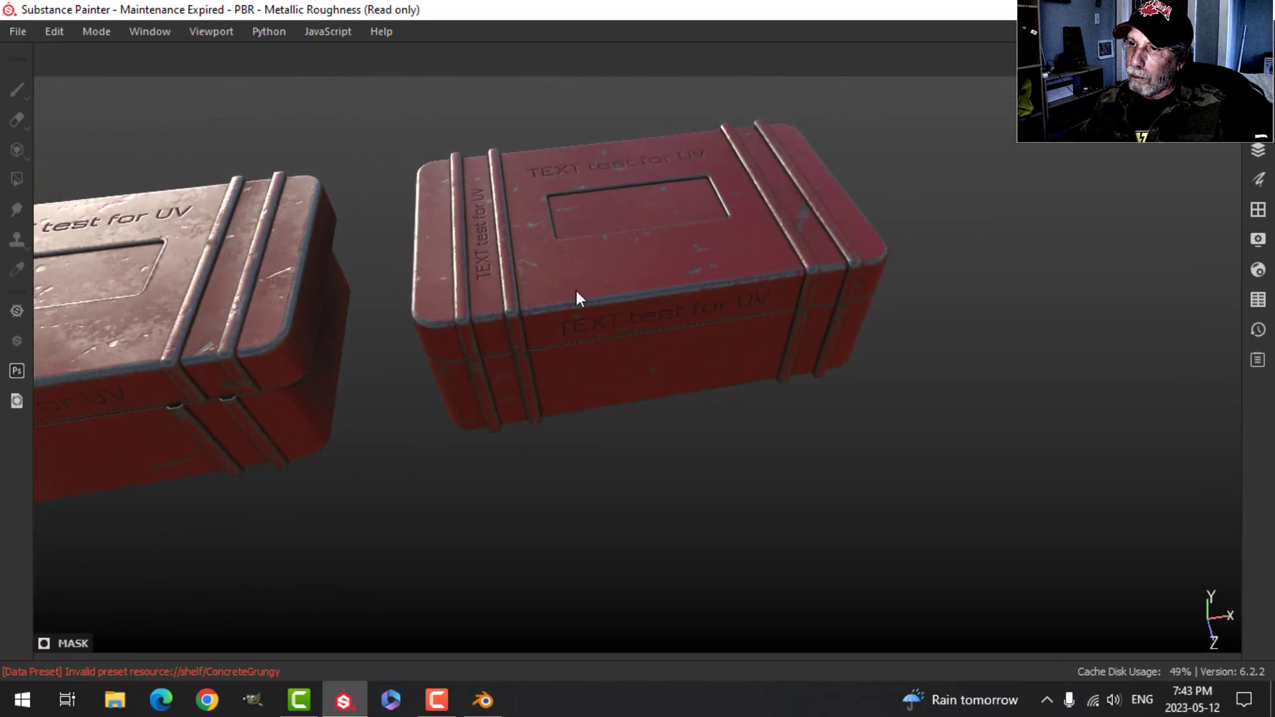
{"action": "left_click_drag", "start_coordinate": [576, 289], "coordinate": [577, 321], "text": "alt"}
{"action": "right_click_drag", "start_coordinate": [576, 261], "coordinate": [552, 266], "text": "shift"}
{"action": "scroll", "coordinate": [571, 268], "scroll_direction": "up", "scroll_amount": 5}
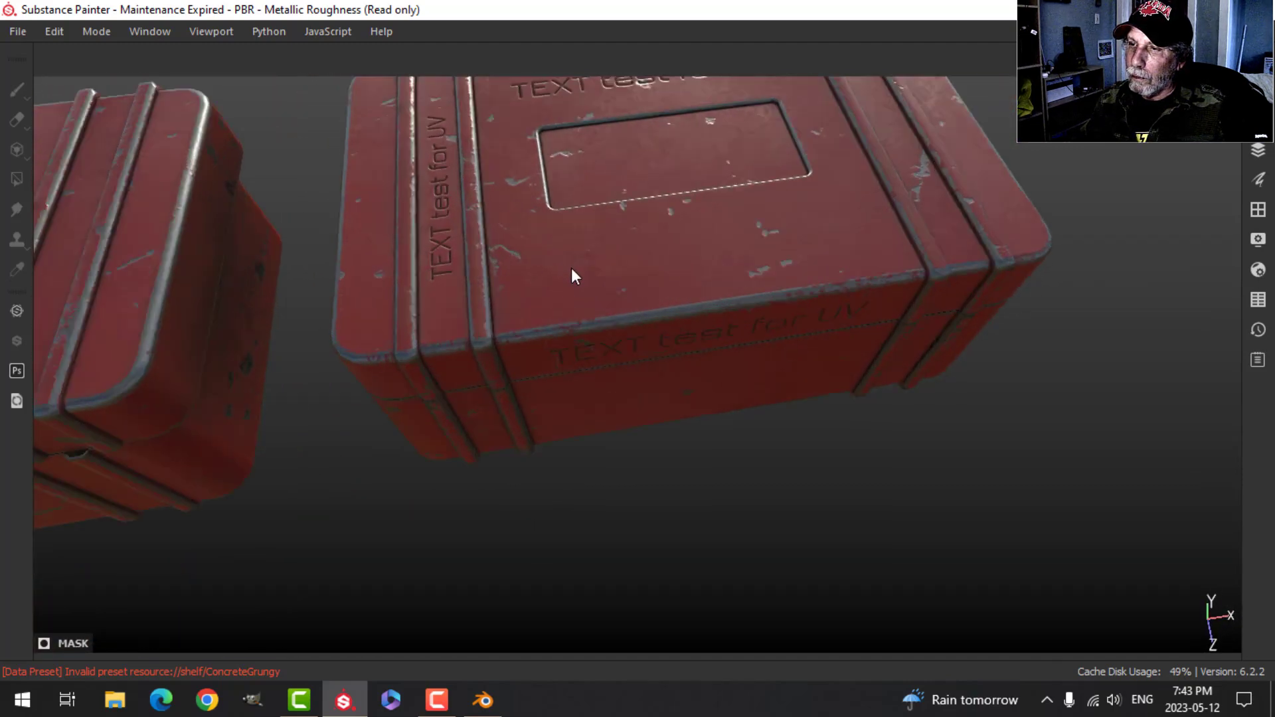
{"action": "middle_click_drag", "start_coordinate": [482, 249], "coordinate": [519, 335], "text": "alt"}
{"action": "left_click_drag", "start_coordinate": [527, 301], "coordinate": [555, 219], "text": "alt"}
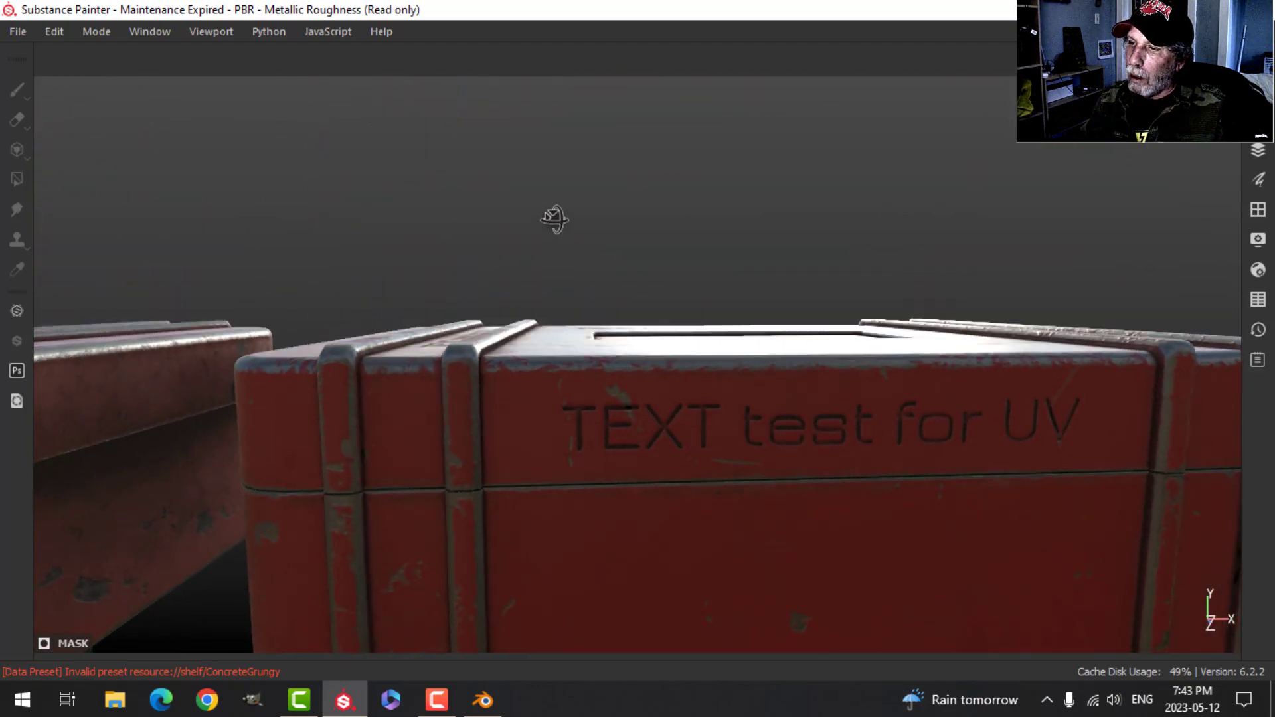
{"action": "scroll", "coordinate": [630, 349], "scroll_direction": "down", "scroll_amount": 5}
{"action": "left_click_drag", "start_coordinate": [801, 352], "coordinate": [416, 276], "text": "alt"}
{"action": "left_click_drag", "start_coordinate": [764, 370], "coordinate": [643, 492], "text": "alt"}
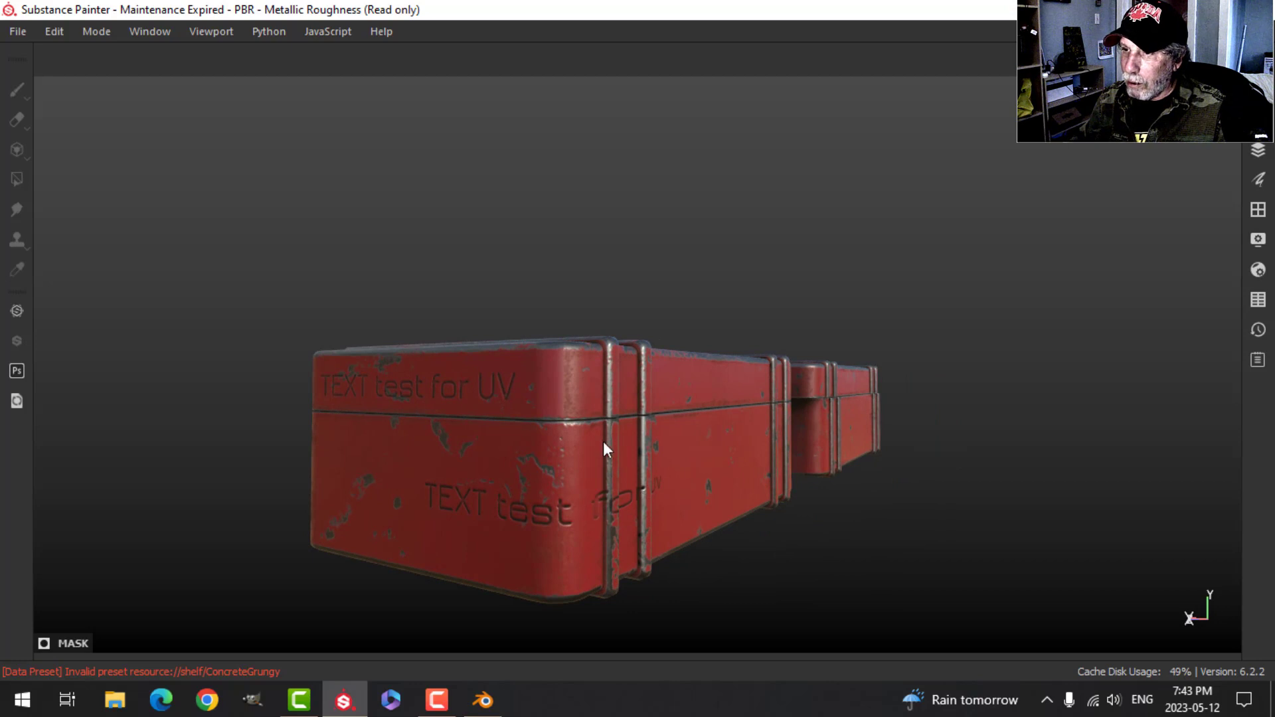
Compare the finished texturing of the open-lidded chest and the closed chest side by side from above.
{"action": "left_click_drag", "start_coordinate": [603, 441], "coordinate": [705, 386], "text": "alt"}
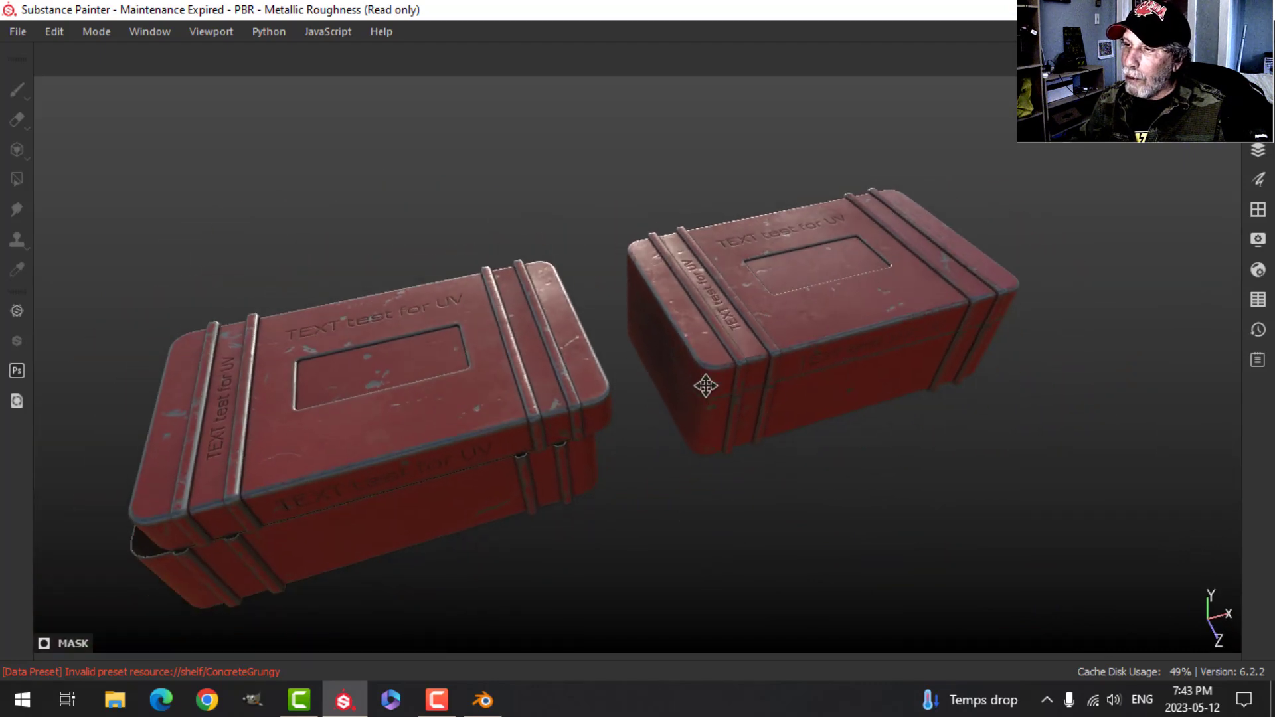
{"action": "middle_click_drag", "start_coordinate": [705, 385], "coordinate": [721, 373], "text": "alt"}
{"action": "scroll", "coordinate": [721, 373], "scroll_direction": "up", "scroll_amount": 3}
{"action": "left_click_drag", "start_coordinate": [722, 372], "coordinate": [751, 369], "text": "alt"}
{"action": "middle_click_drag", "start_coordinate": [609, 428], "coordinate": [797, 381], "text": "alt"}
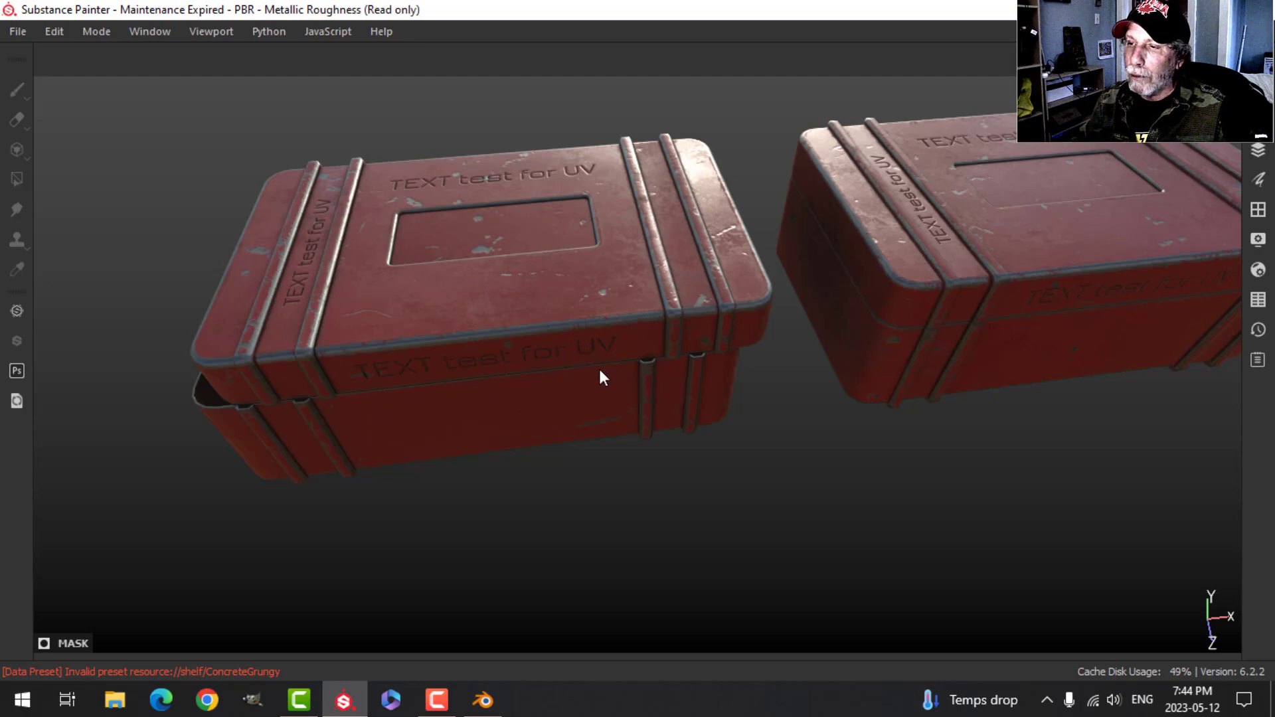
{"action": "left_click_drag", "start_coordinate": [599, 371], "coordinate": [607, 377], "text": "alt"}
{"action": "left_click_drag", "start_coordinate": [555, 386], "coordinate": [760, 336], "text": "alt"}
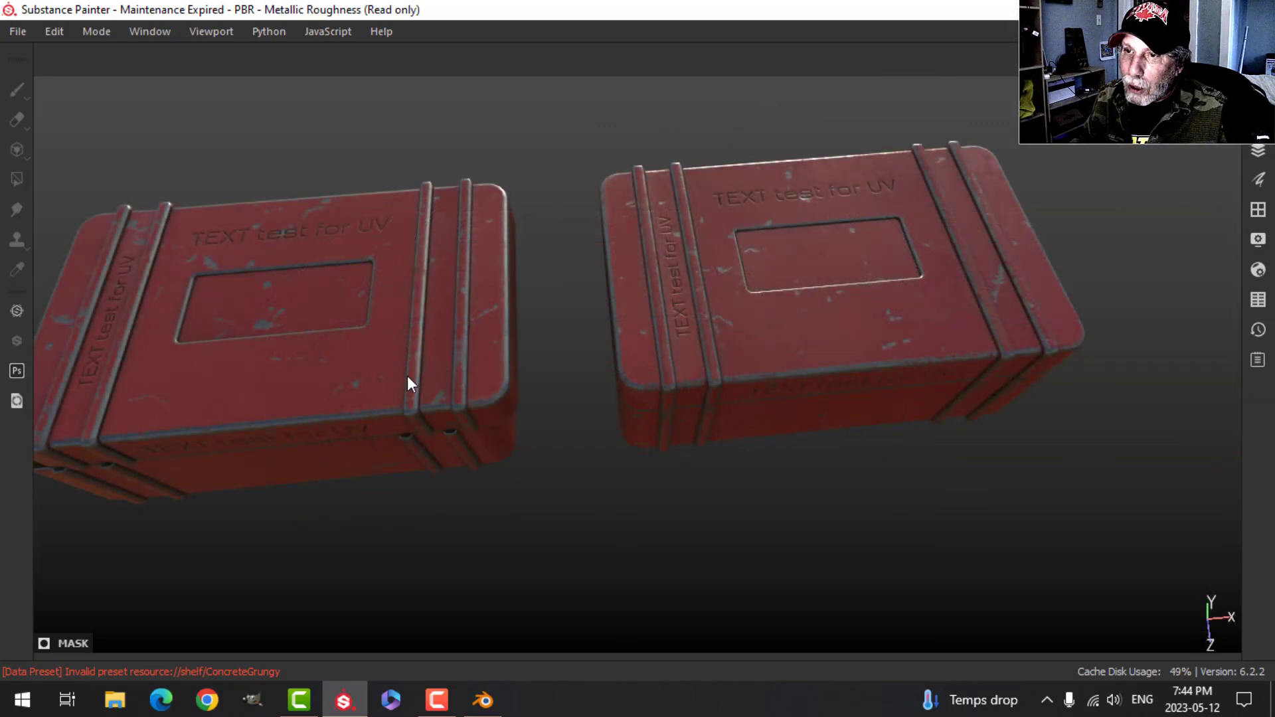
{"action": "left_click_drag", "start_coordinate": [410, 377], "coordinate": [593, 332], "text": "alt"}
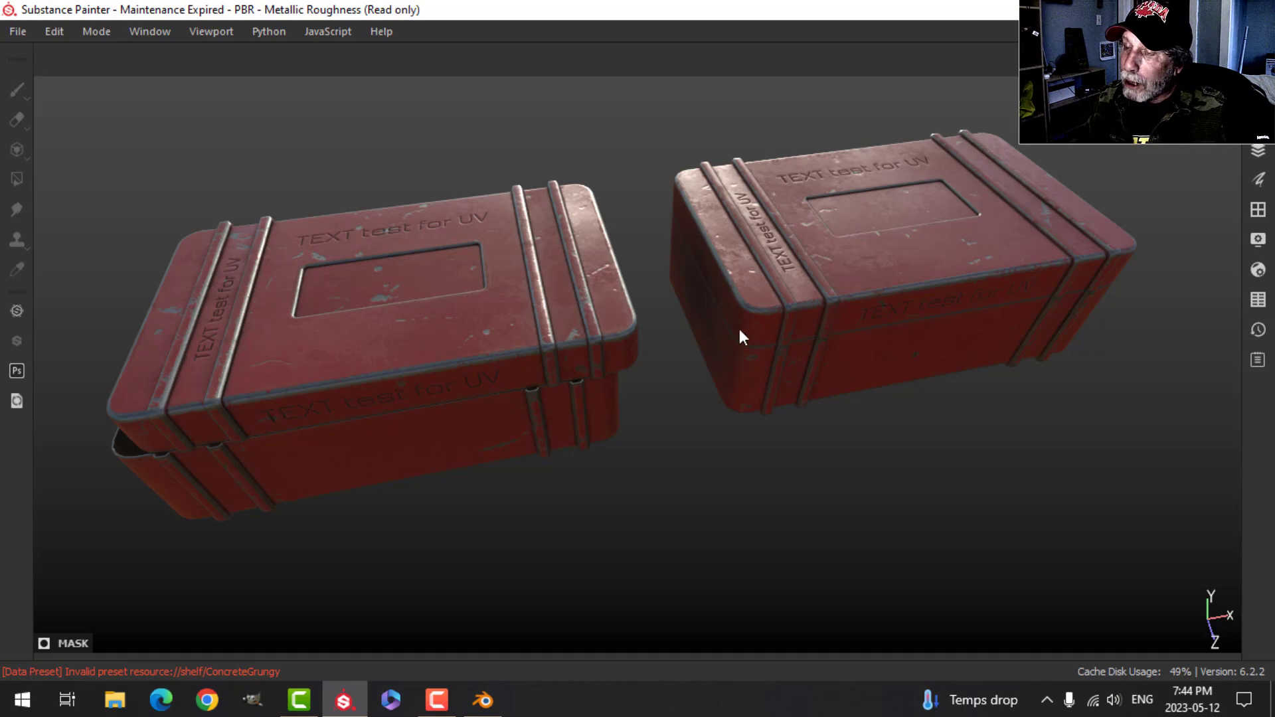
{"action": "mouse_move", "coordinate": [739, 330]}
{"action": "left_mouse_down", "text": "alt"}
{"action": "mouse_move", "coordinate": [728, 285]}
{"action": "mouse_move", "coordinate": [746, 292]}
{"action": "mouse_move", "coordinate": [711, 310]}
{"action": "mouse_move", "coordinate": [736, 306]}
{"action": "left_mouse_up", "text": "alt"}
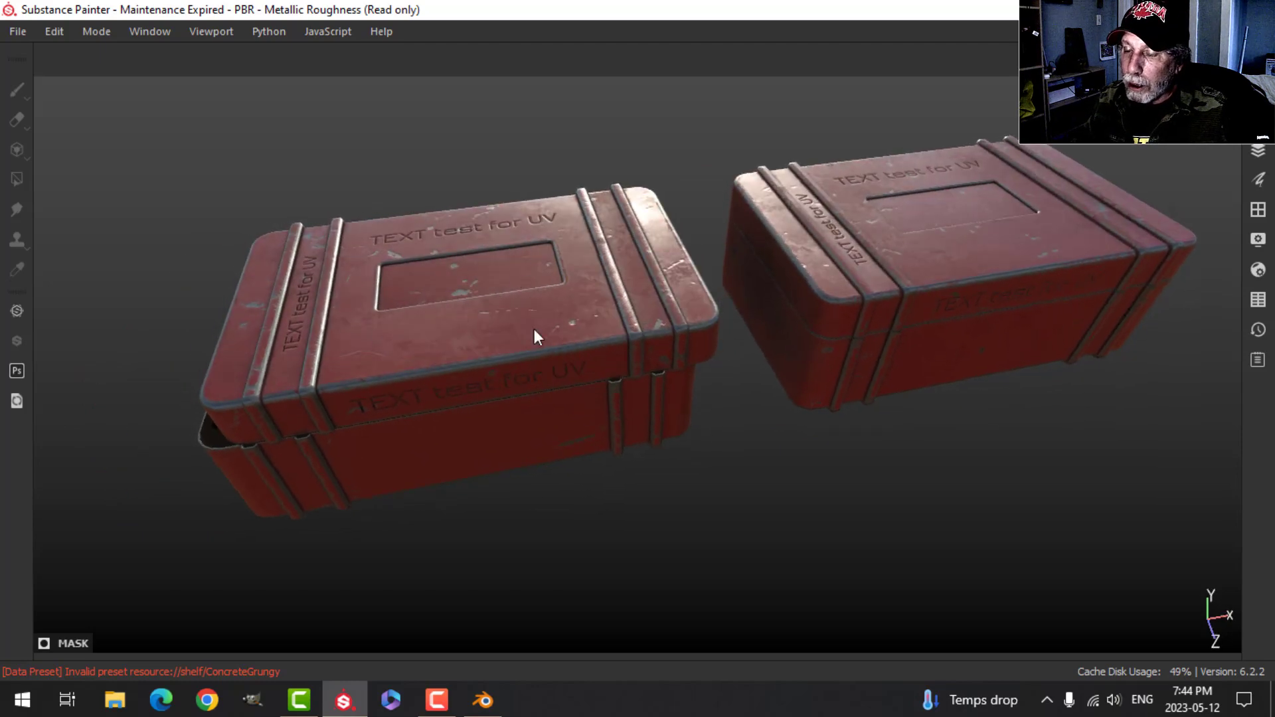
{"action": "mouse_move", "coordinate": [542, 330]}
{"action": "left_mouse_down", "text": "alt"}
{"action": "mouse_move", "coordinate": [526, 284]}
{"action": "mouse_move", "coordinate": [542, 306]}
{"action": "left_mouse_up", "text": "alt"}
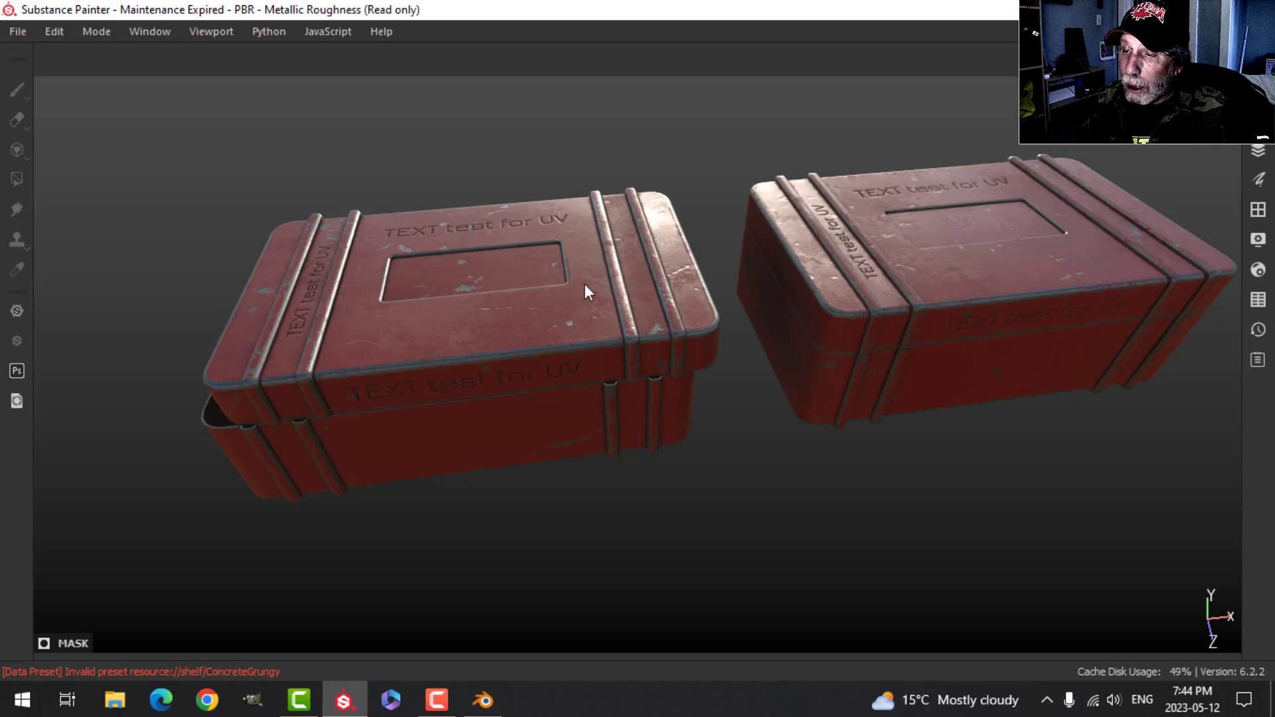
{"action": "left_click_drag", "start_coordinate": [584, 285], "coordinate": [539, 308], "text": "alt"}
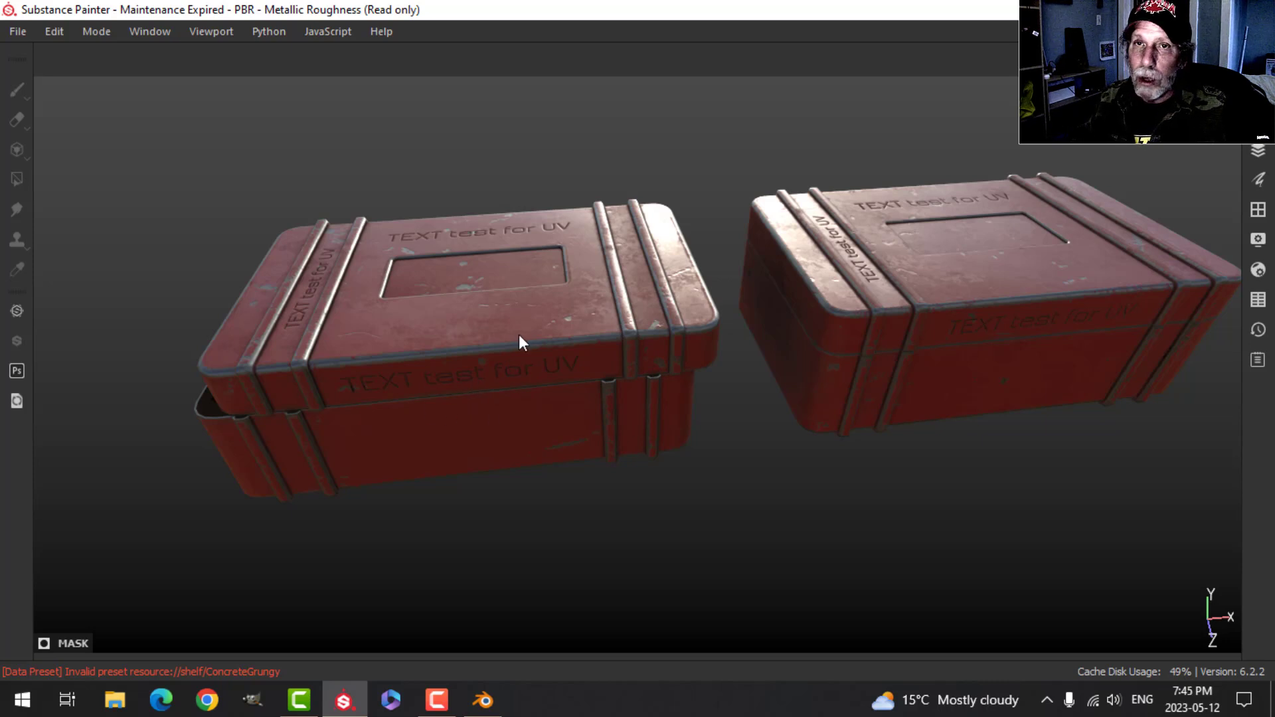
{"action": "left_click_drag", "start_coordinate": [572, 288], "coordinate": [687, 309], "text": "alt"}
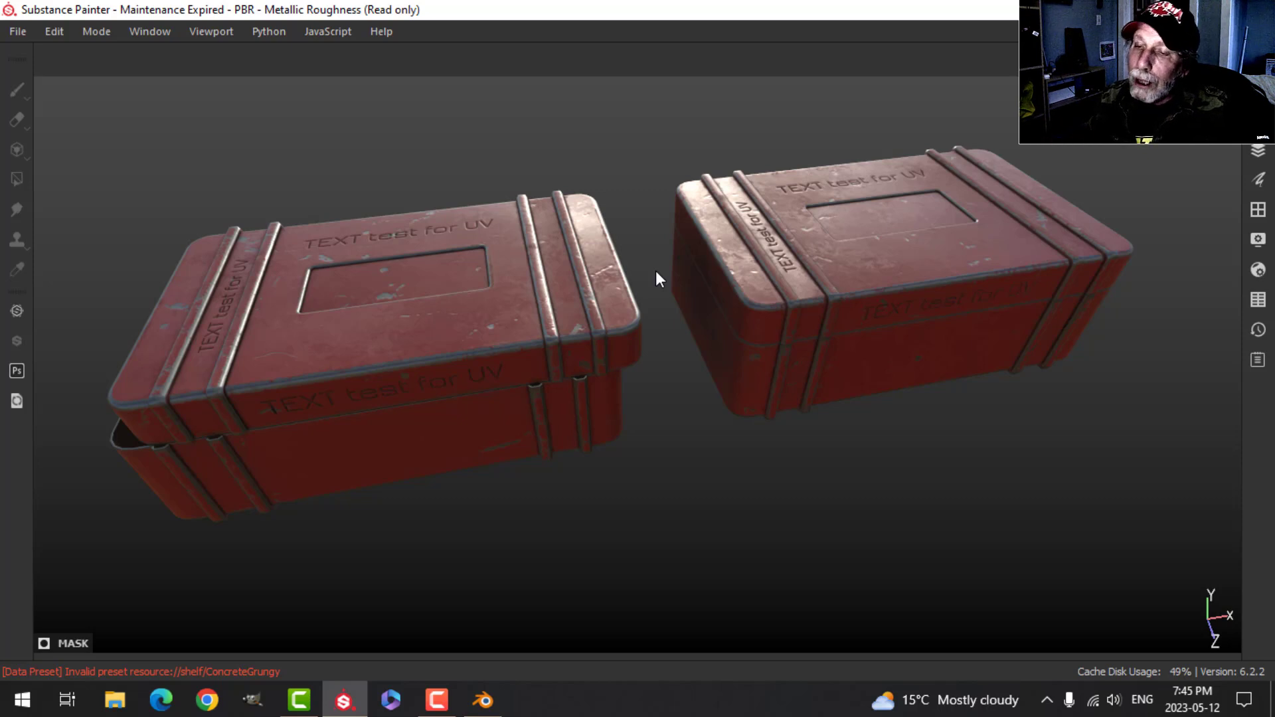
{"action": "left_click_drag", "start_coordinate": [438, 305], "coordinate": [387, 343], "text": "alt"}
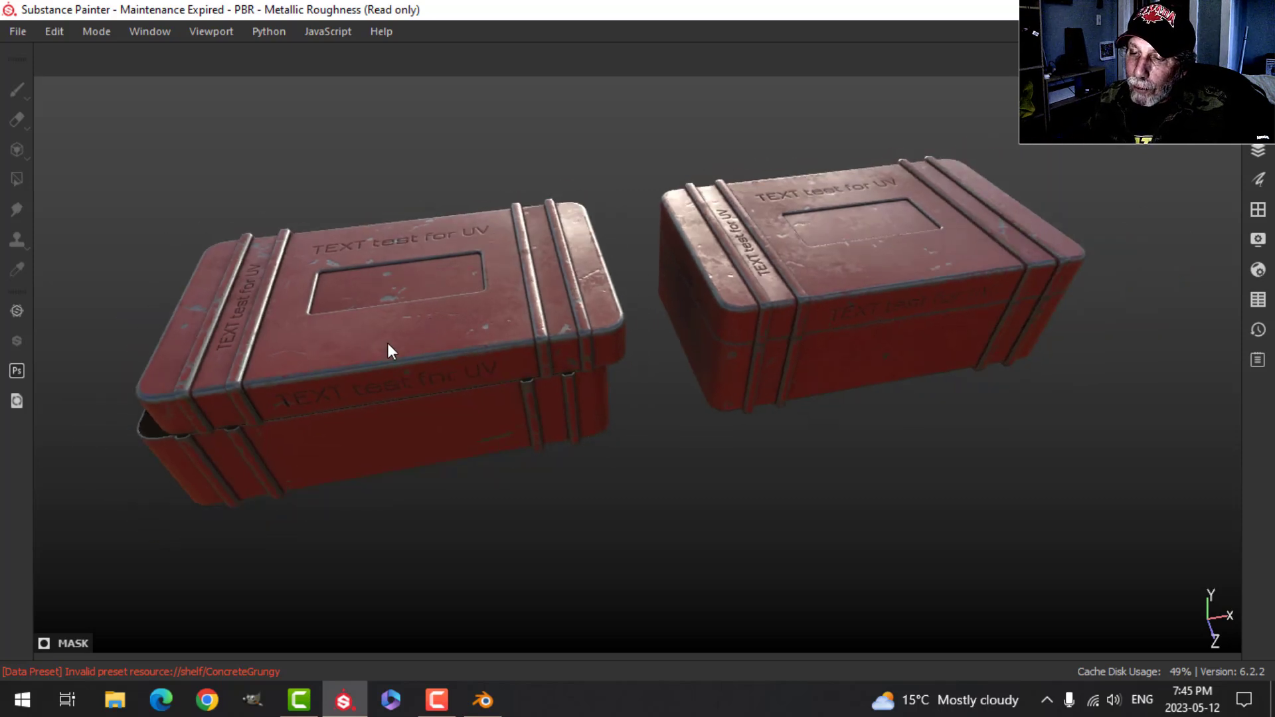
{"action": "scroll", "coordinate": [388, 343], "scroll_direction": "up", "scroll_amount": 2}
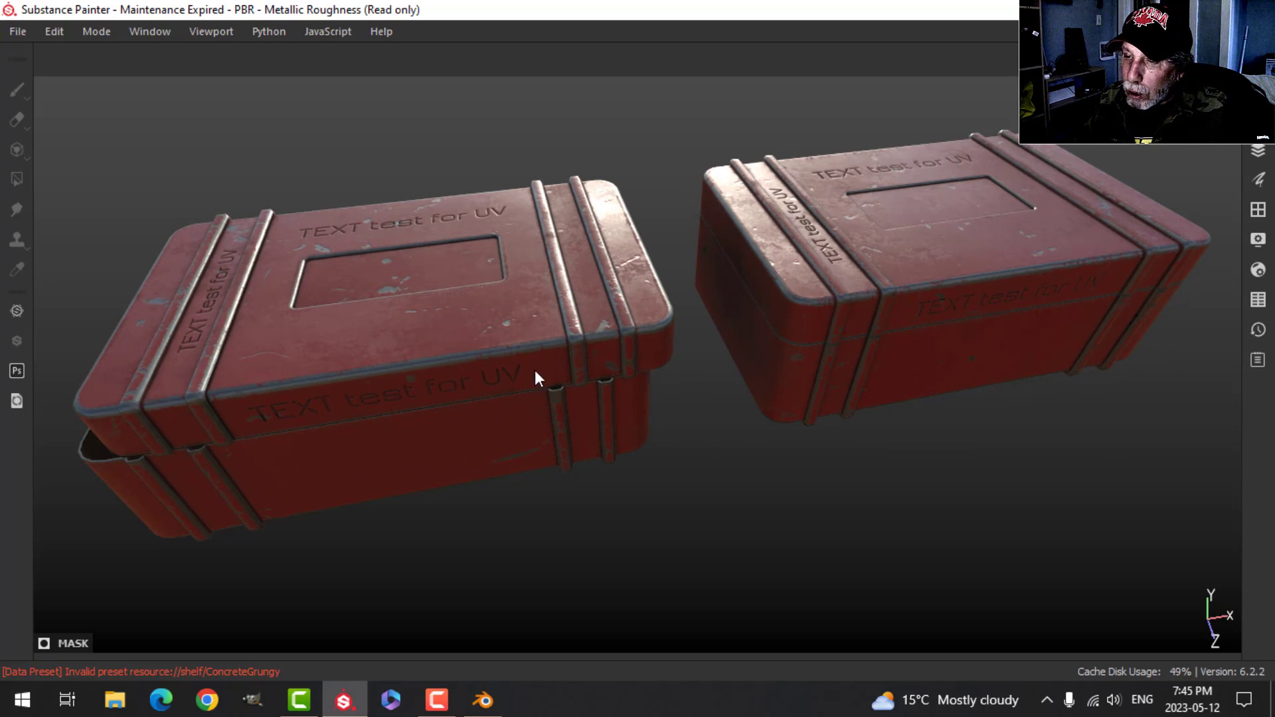